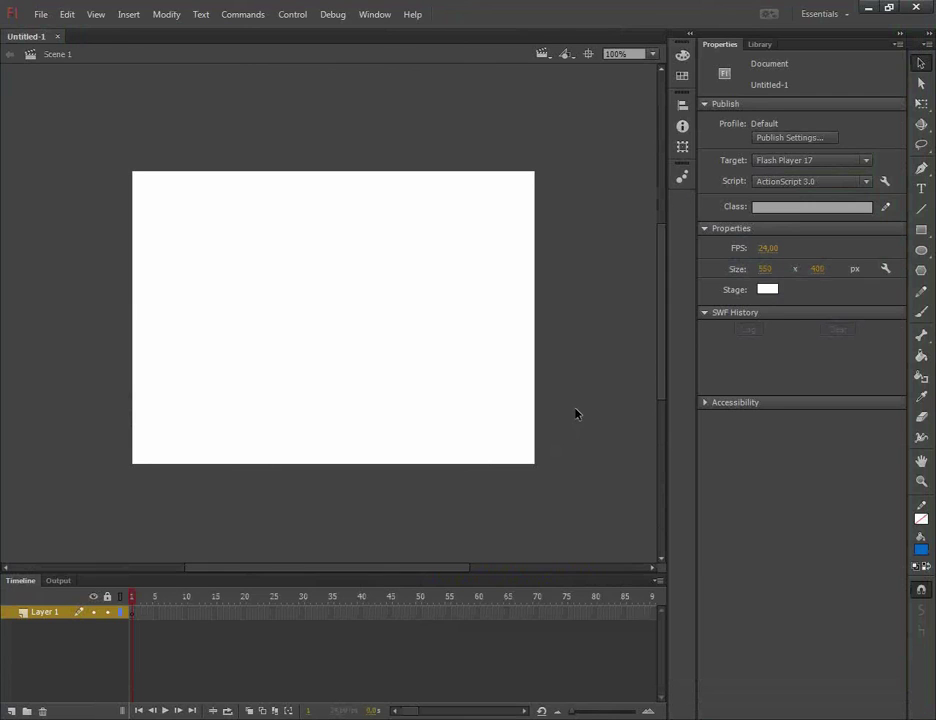
- Switch back to Flash and draw a blue flowerpot with tapered sides and a curved base near the bottom centre of the canvas
{"action": "left_click_drag", "start_coordinate": [535, 557], "coordinate": [535, 539]}
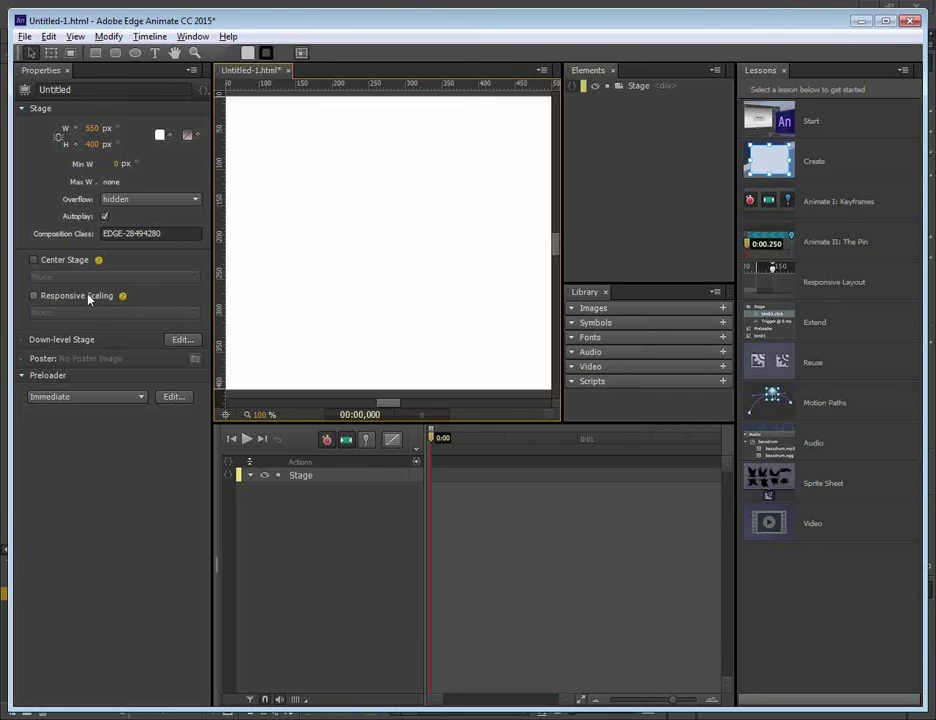
{"action": "key", "text": "alt+Tab"}
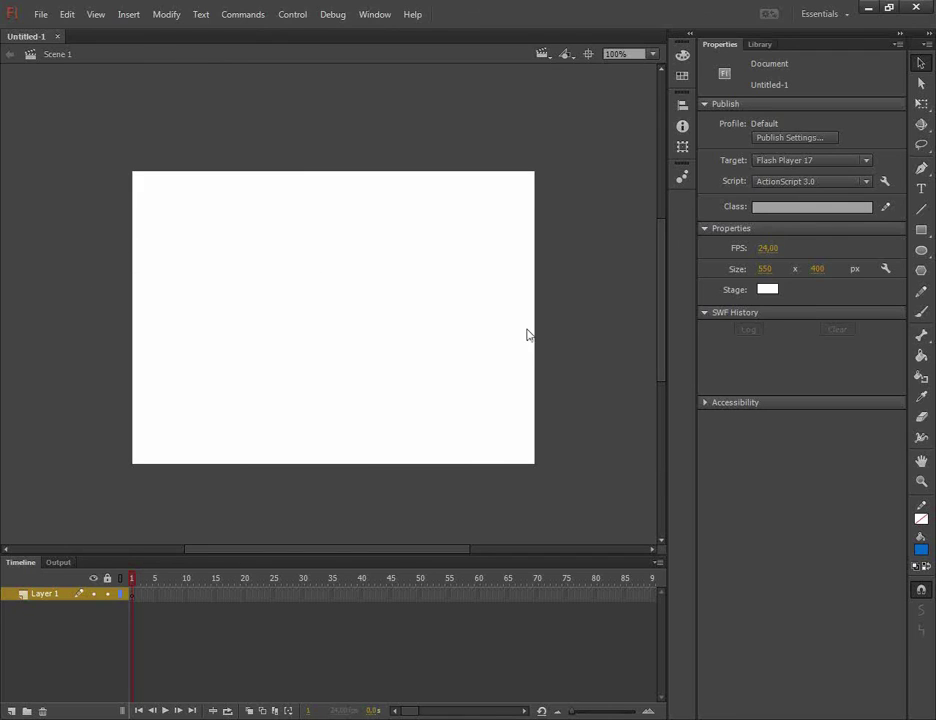
{"action": "left_click", "coordinate": [921, 229]}
{"action": "mouse_move", "coordinate": [267, 390]}
{"action": "left_mouse_down"}
{"action": "mouse_move", "coordinate": [372, 437]}
{"action": "mouse_move", "coordinate": [369, 450]}
{"action": "mouse_move", "coordinate": [359, 401]}
{"action": "mouse_move", "coordinate": [390, 377]}
{"action": "left_mouse_up"}
{"action": "left_click_drag", "start_coordinate": [279, 378], "coordinate": [264, 377]}
{"action": "left_click", "coordinate": [305, 420]}
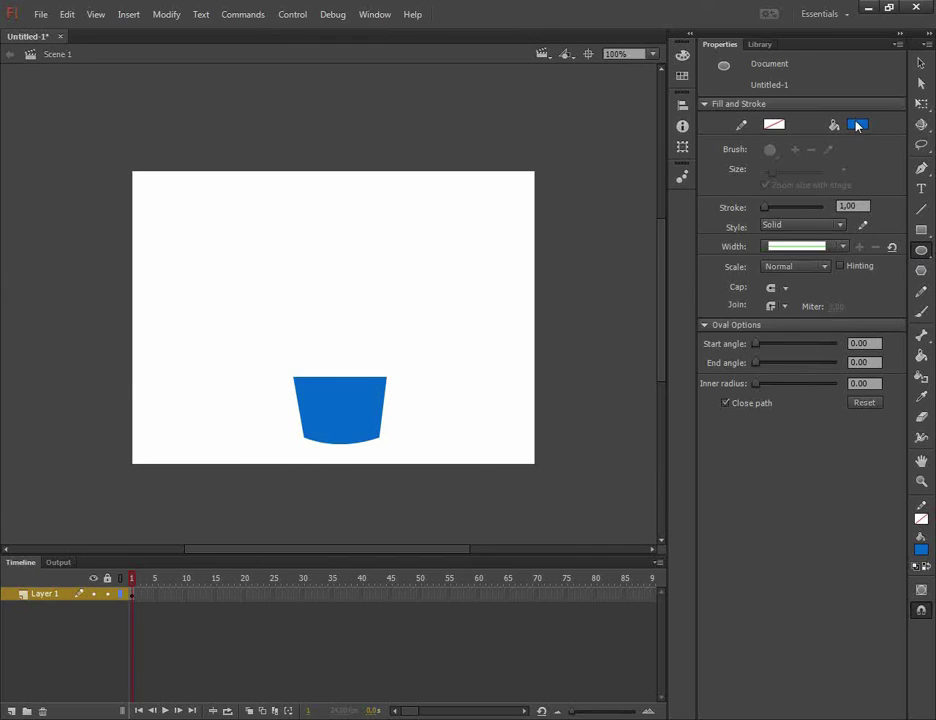
- Draw a dark brown #330000 oval about 131 by 25 px as soil and move it down onto the pot's upper edge
{"action": "left_click", "coordinate": [857, 126]}
{"action": "left_click_drag", "start_coordinate": [291, 359], "coordinate": [387, 378]}
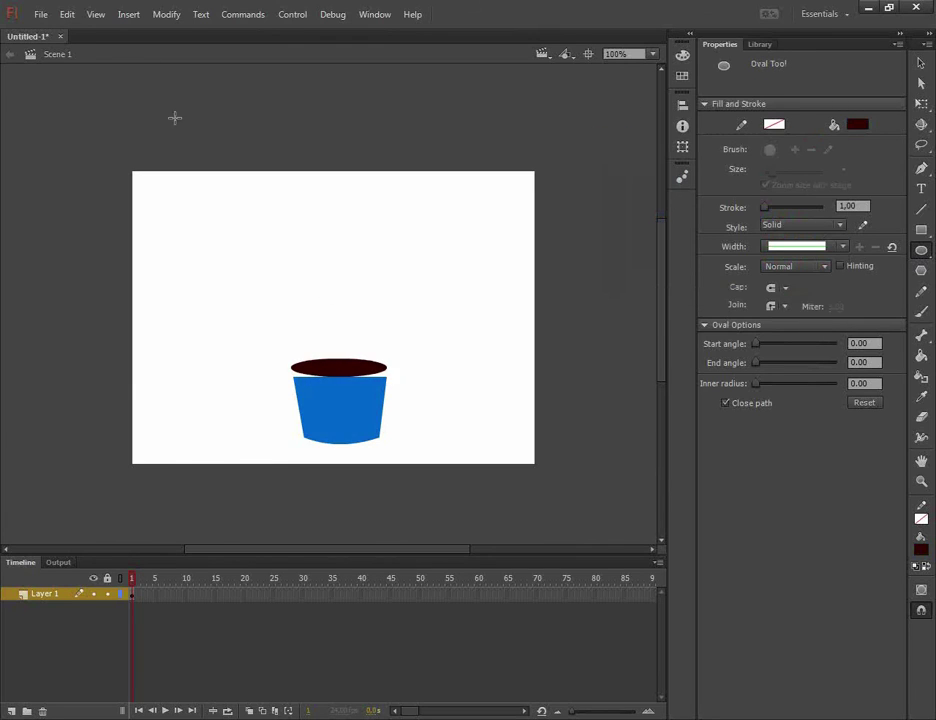
{"action": "left_click", "coordinate": [921, 63]}
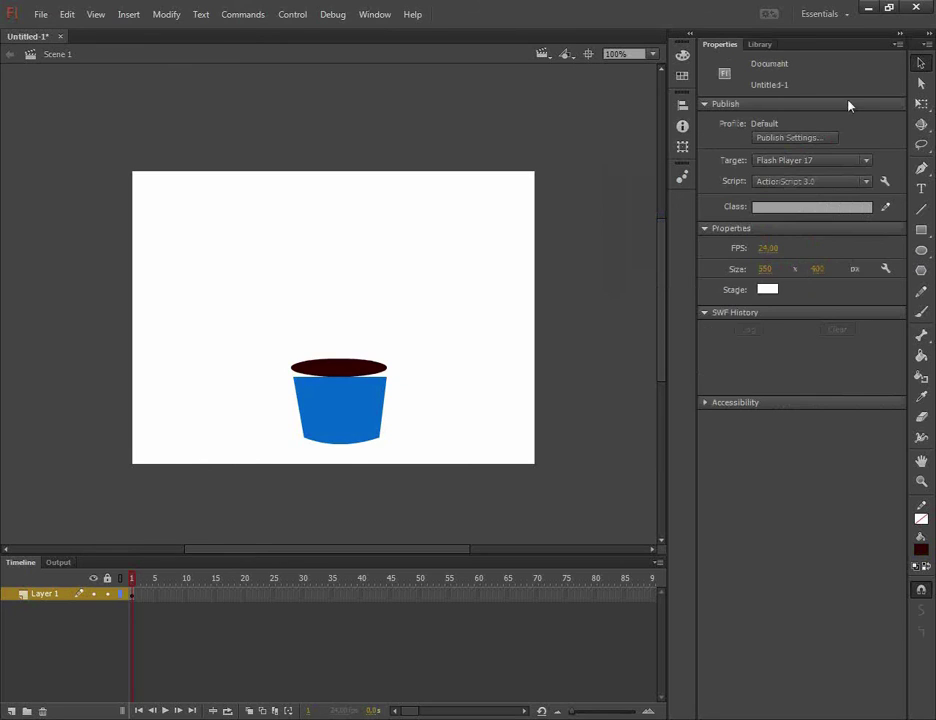
{"action": "left_click", "coordinate": [386, 369]}
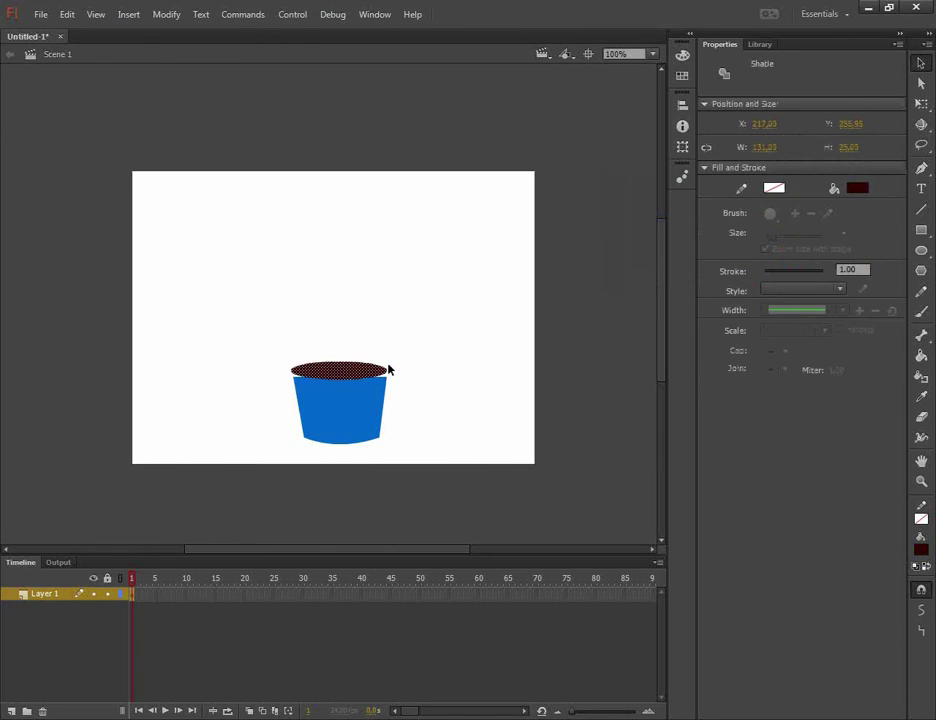
{"action": "key", "text": "Down"}
{"action": "key", "text": "Down"}
{"action": "key", "text": "Down"}
{"action": "key", "text": "Right"}
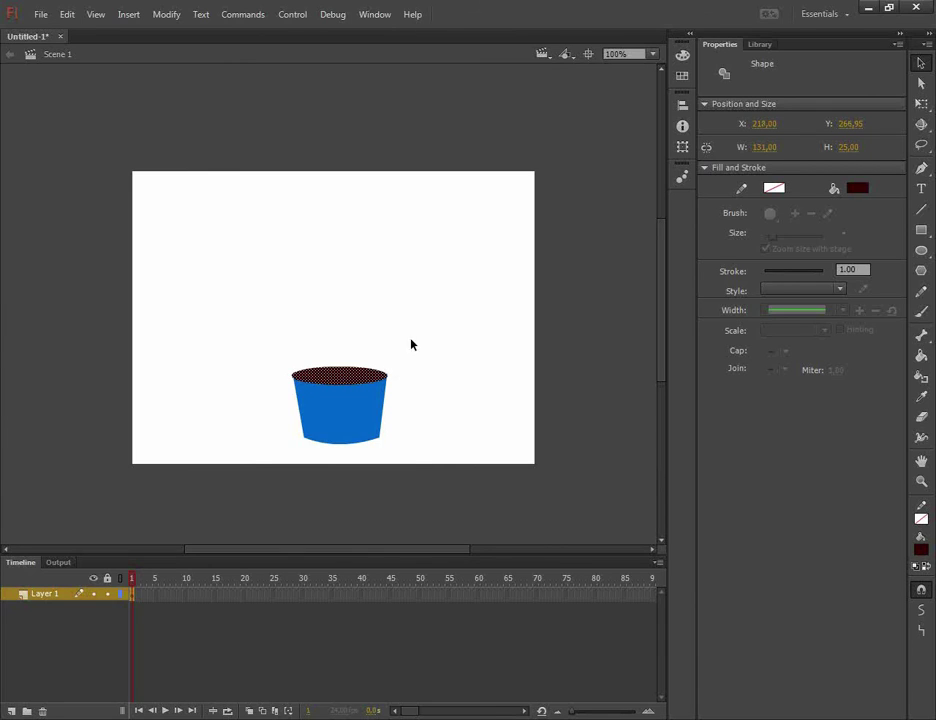
- Examine the anchor points of the pot and soil shapes with the Subselection tool
{"action": "left_click", "coordinate": [921, 83]}
{"action": "left_click", "coordinate": [388, 385]}
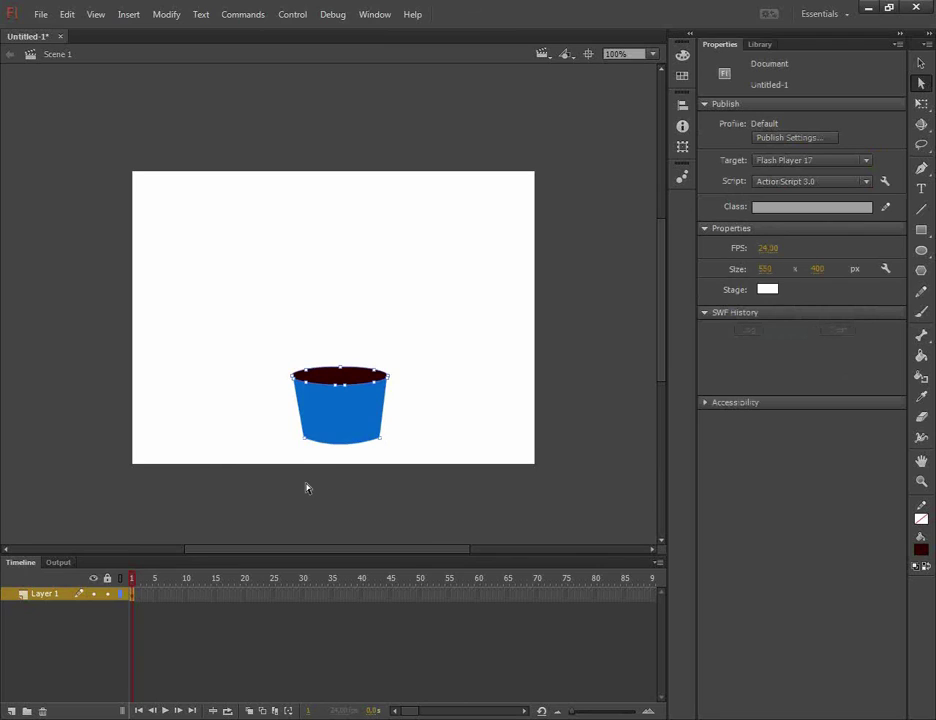
{"action": "left_click", "coordinate": [921, 63]}
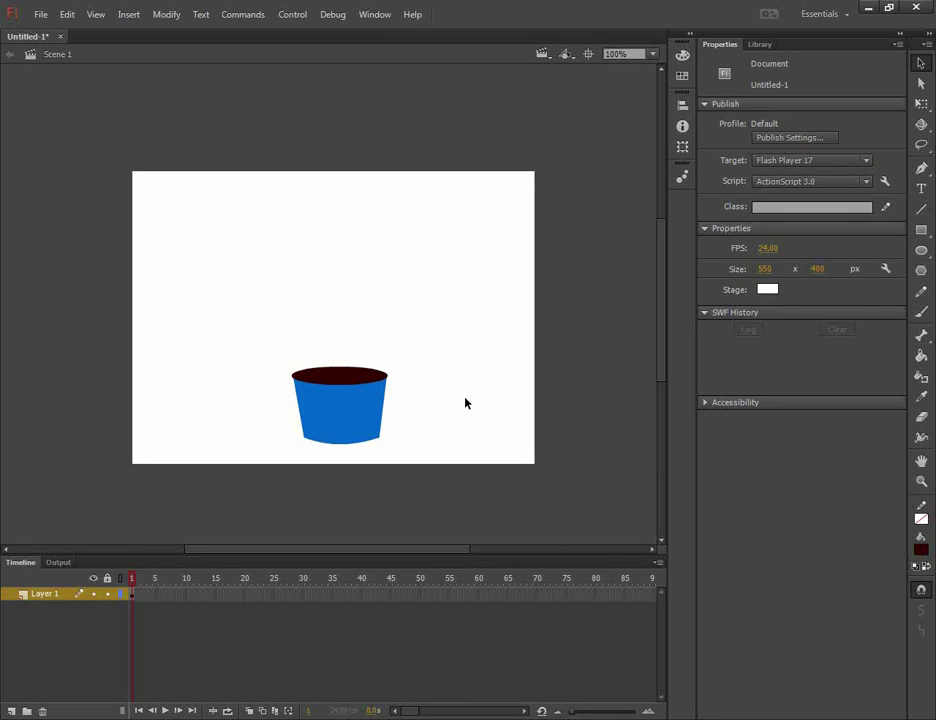
- Enlarge the timeline area and insert a keyframe at frame 2 of Layer 1
{"action": "left_click_drag", "start_coordinate": [409, 557], "coordinate": [408, 507]}
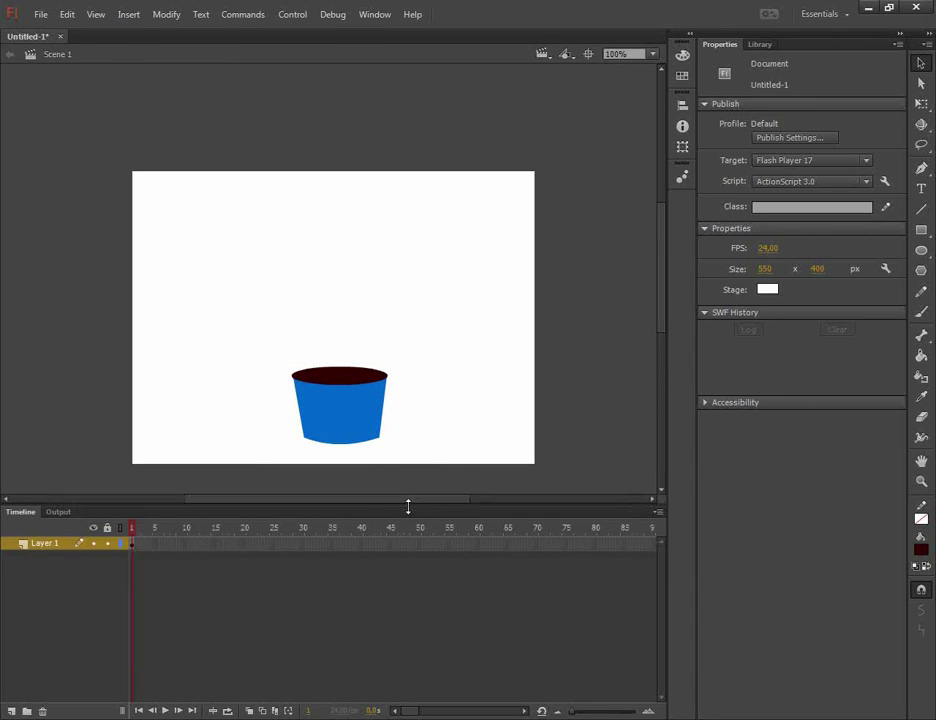
{"action": "left_click", "coordinate": [136, 561]}
{"action": "left_click", "coordinate": [241, 628]}
{"action": "key", "text": "F6"}
- Brush a green stem with leaves growing out of the soil, extending it across successive keyframes up to frame 5
{"action": "left_click", "coordinate": [921, 311]}
{"action": "left_click", "coordinate": [857, 124]}
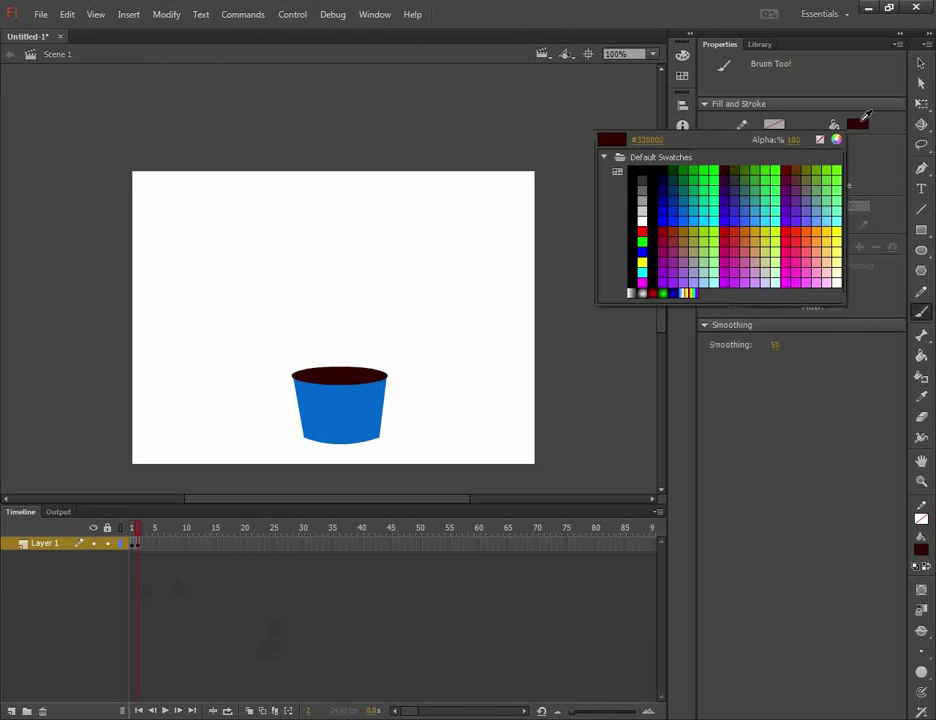
{"action": "left_click", "coordinate": [702, 167]}
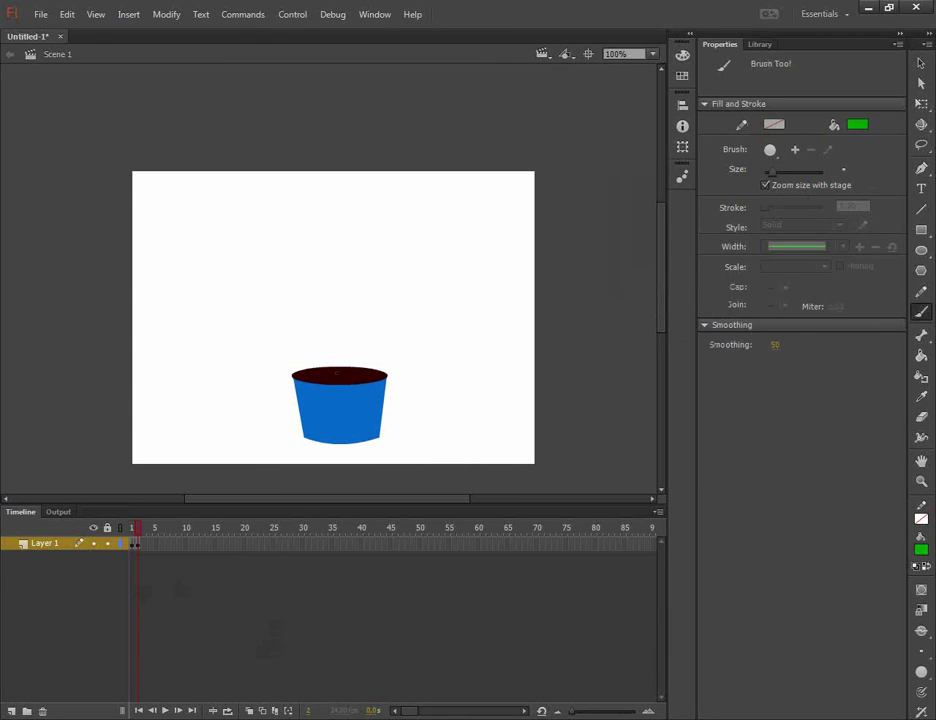
{"action": "mouse_move", "coordinate": [335, 349]}
{"action": "left_mouse_down"}
{"action": "mouse_move", "coordinate": [338, 374]}
{"action": "mouse_move", "coordinate": [332, 316]}
{"action": "left_mouse_up"}
{"action": "key", "text": "F6"}
{"action": "key", "text": "F6"}
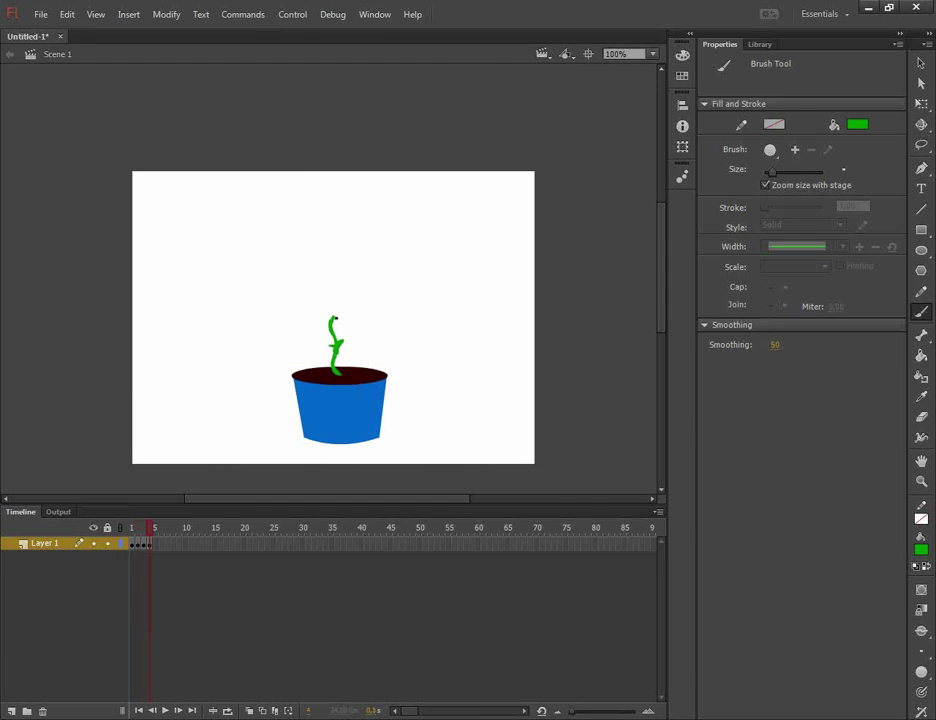
{"action": "mouse_move", "coordinate": [334, 308]}
{"action": "left_mouse_down"}
{"action": "mouse_move", "coordinate": [340, 289]}
{"action": "mouse_move", "coordinate": [335, 313]}
{"action": "left_mouse_up"}
{"action": "key", "text": "F6"}
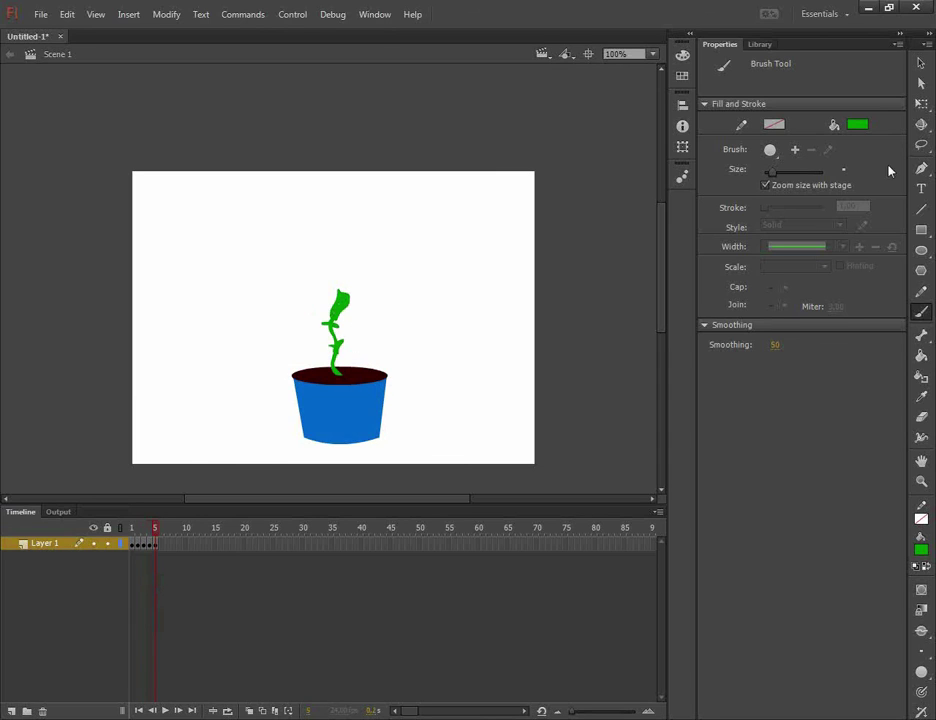
- Brush small yellow #FFFF00 petals around the top of the stem in frame 5
{"action": "left_click", "coordinate": [857, 124]}
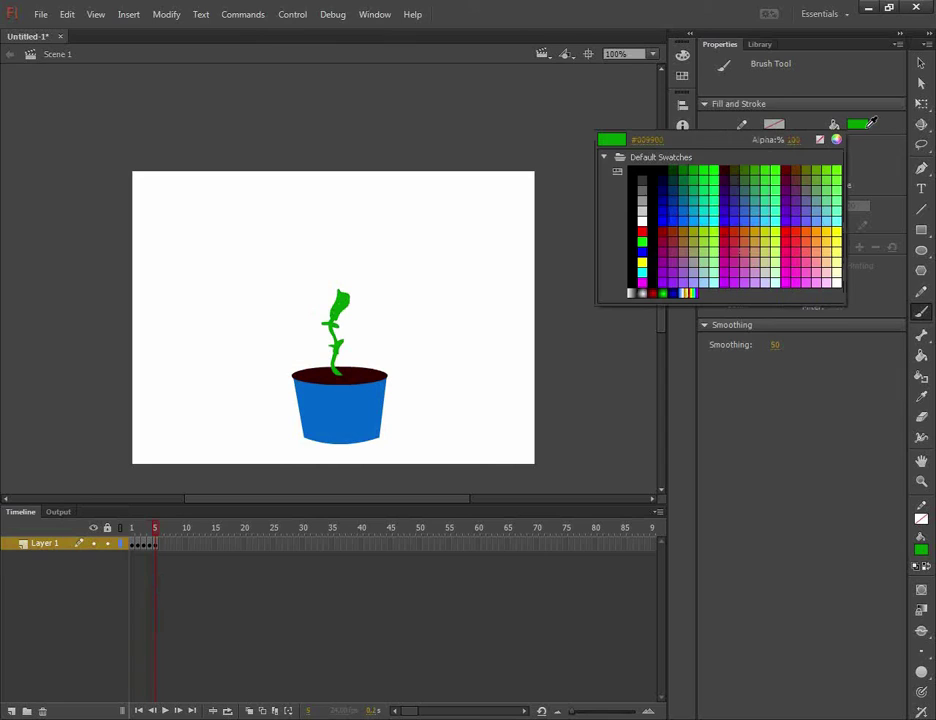
{"action": "left_click", "coordinate": [836, 228]}
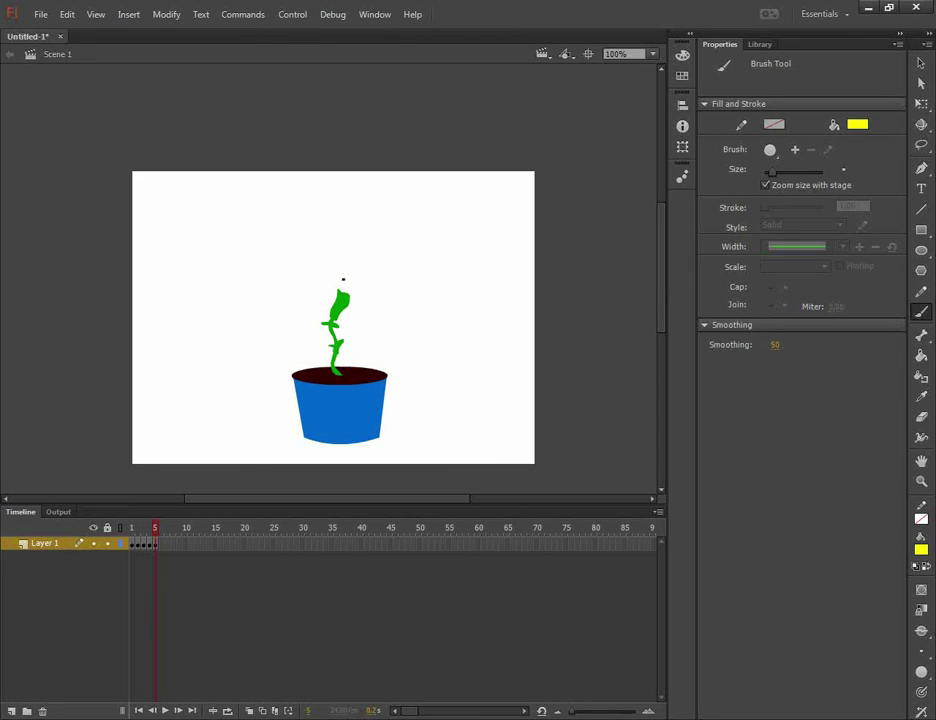
{"action": "mouse_move", "coordinate": [340, 283]}
{"action": "left_mouse_down"}
{"action": "mouse_move", "coordinate": [352, 284]}
{"action": "mouse_move", "coordinate": [356, 302]}
{"action": "mouse_move", "coordinate": [329, 297]}
{"action": "left_mouse_up"}
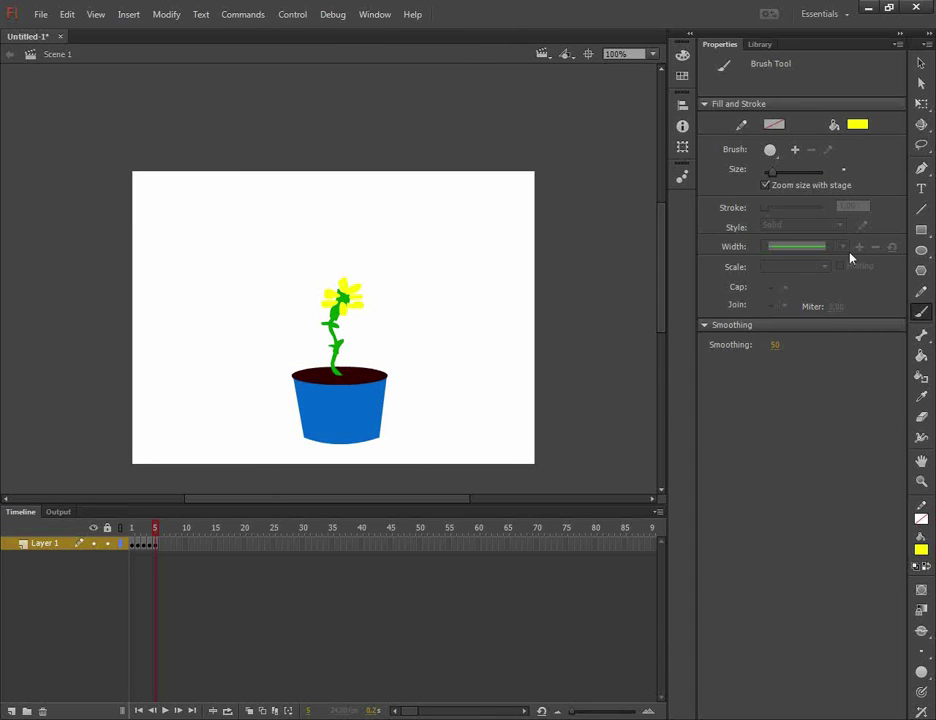
- Paint over the flower's green centre in white #FFFFFF and cover it with yellow #FFFF00
{"action": "left_click", "coordinate": [857, 125]}
{"action": "left_click", "coordinate": [642, 220]}
{"action": "left_click", "coordinate": [343, 296]}
{"action": "left_click", "coordinate": [864, 129]}
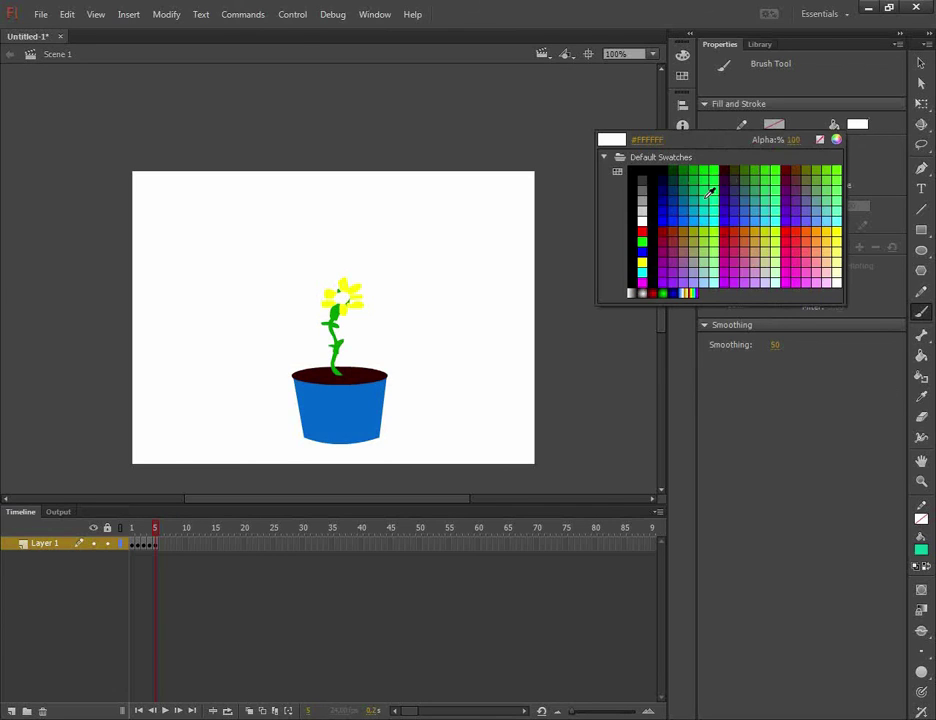
{"action": "left_click", "coordinate": [837, 230]}
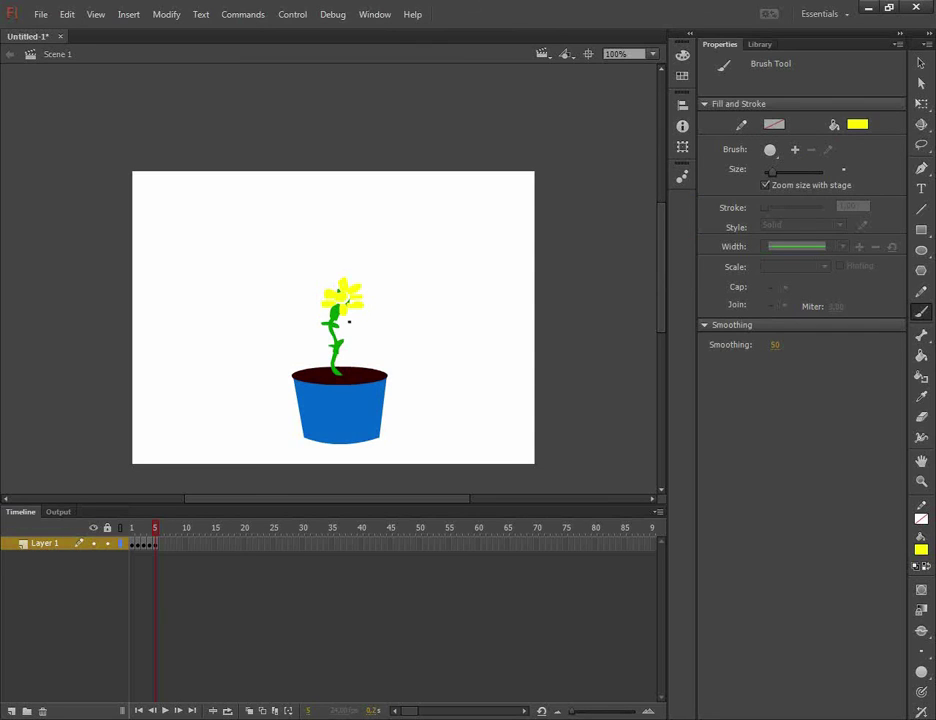
- Add a keyframe at frame 6 and paint larger yellow petals with a bigger brush, plus a light yellow flower centre
{"action": "left_click", "coordinate": [857, 125]}
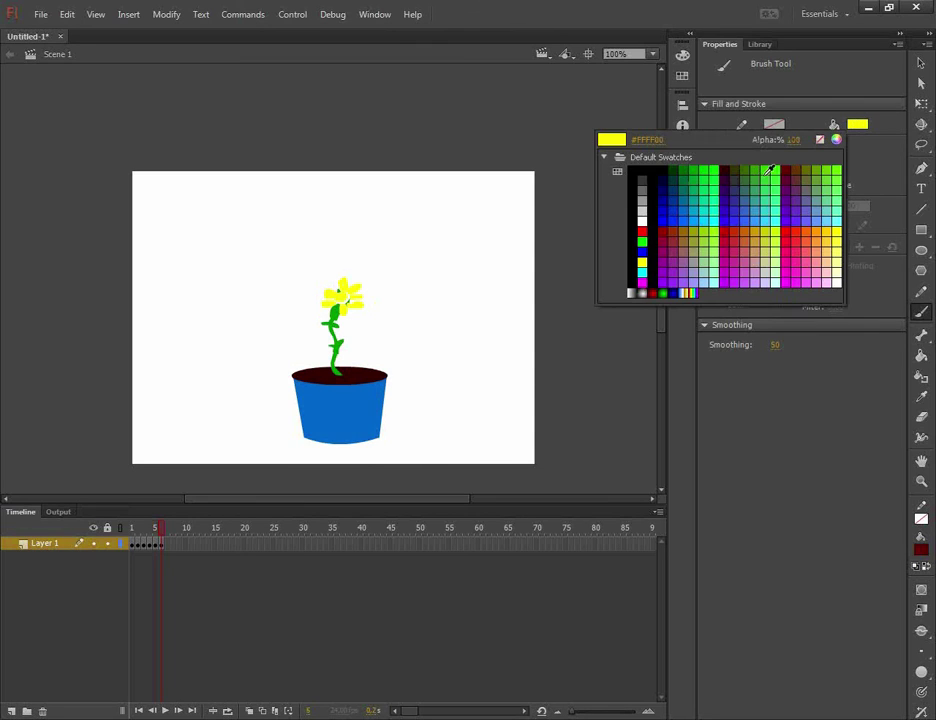
{"action": "left_click", "coordinate": [345, 285]}
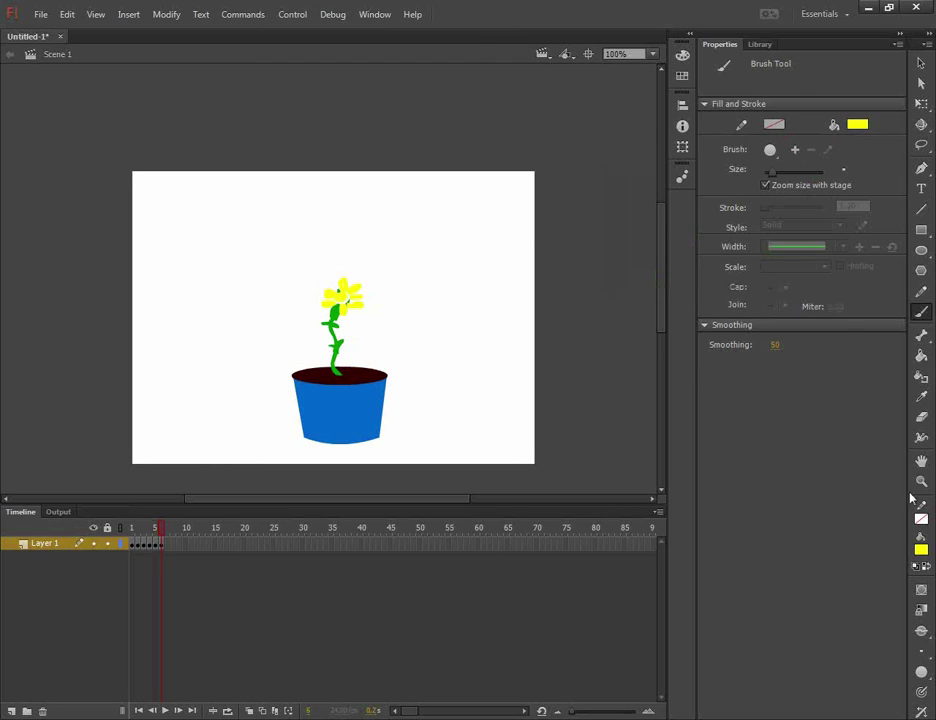
{"action": "left_click", "coordinate": [786, 175]}
{"action": "mouse_move", "coordinate": [342, 285]}
{"action": "left_mouse_down"}
{"action": "mouse_move", "coordinate": [349, 259]}
{"action": "mouse_move", "coordinate": [340, 267]}
{"action": "mouse_move", "coordinate": [353, 288]}
{"action": "mouse_move", "coordinate": [364, 262]}
{"action": "mouse_move", "coordinate": [357, 298]}
{"action": "mouse_move", "coordinate": [376, 309]}
{"action": "mouse_move", "coordinate": [322, 311]}
{"action": "mouse_move", "coordinate": [326, 270]}
{"action": "mouse_move", "coordinate": [334, 284]}
{"action": "left_mouse_up"}
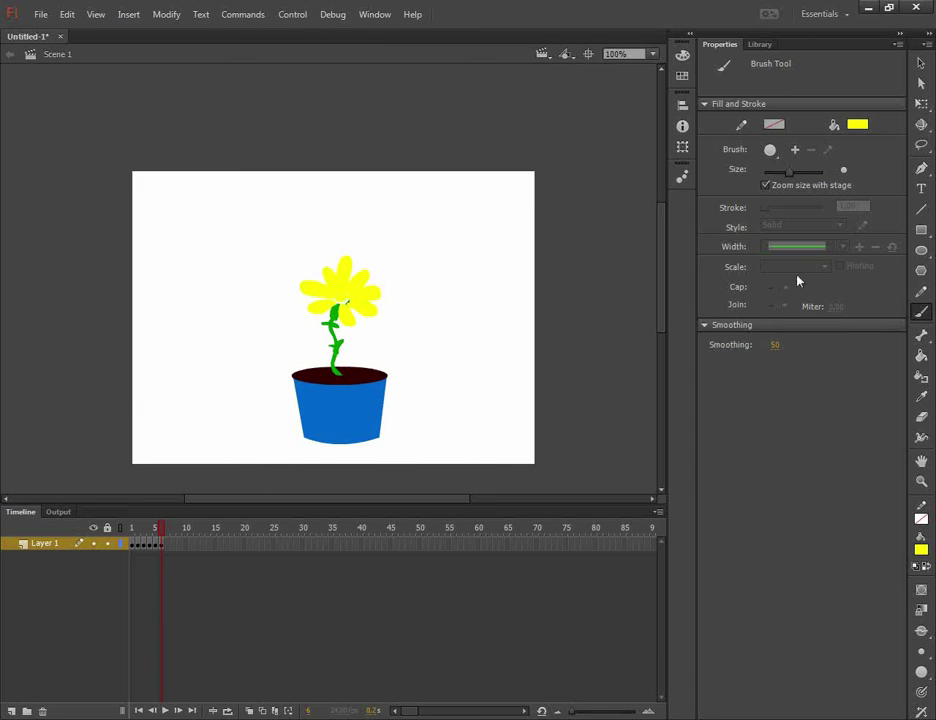
{"action": "left_click", "coordinate": [858, 124]}
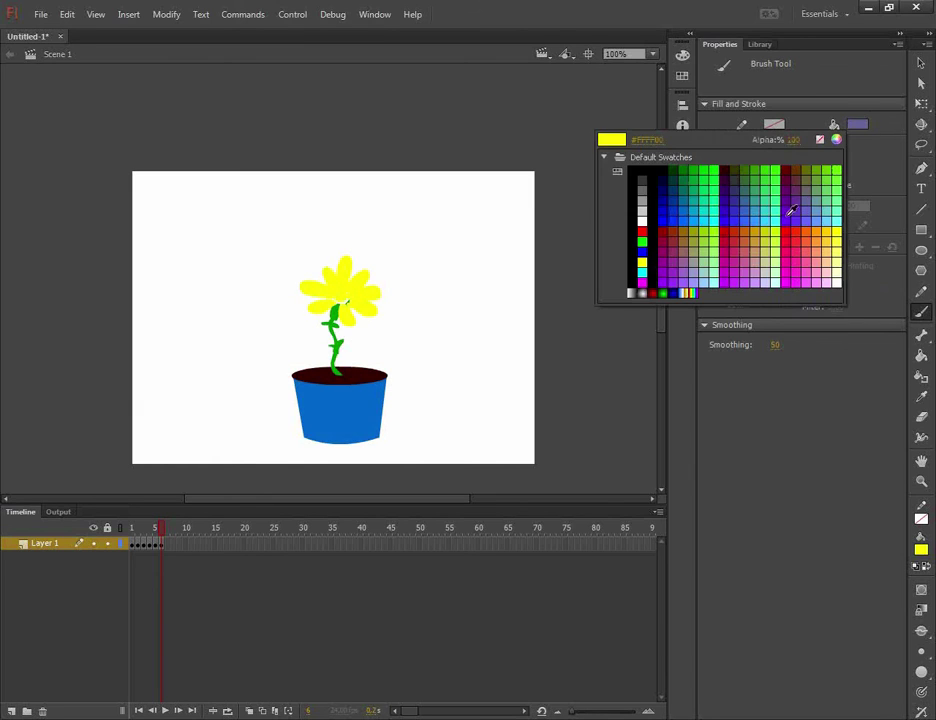
{"action": "left_click", "coordinate": [843, 256]}
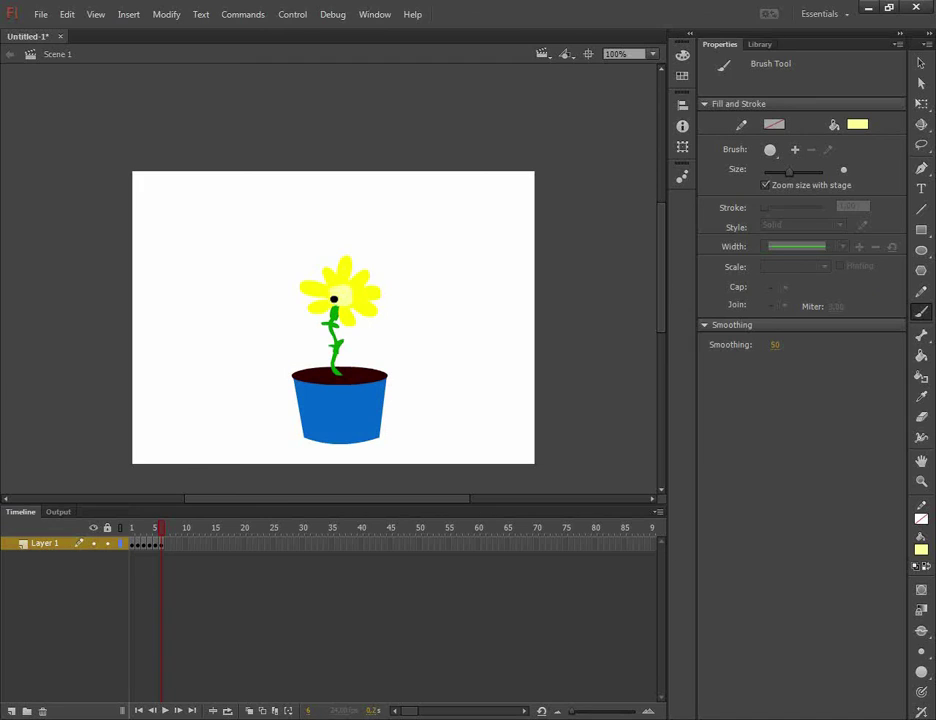
- Set the document's frame rate to 6 FPS and test the movie from frame 1
{"action": "left_click_drag", "start_coordinate": [157, 540], "coordinate": [121, 539]}
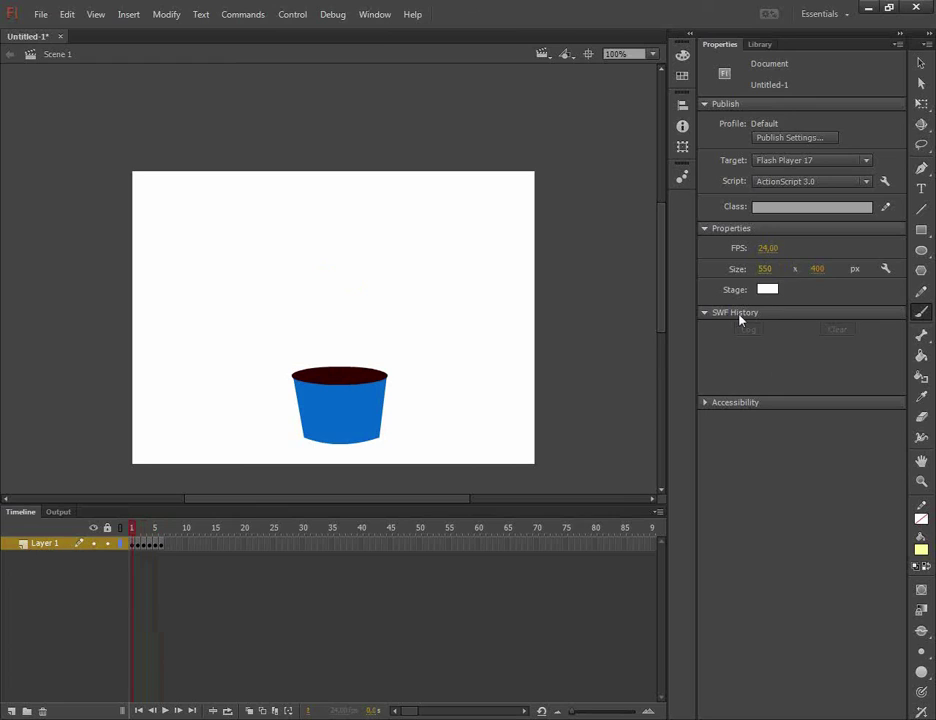
{"action": "left_click", "coordinate": [768, 248]}
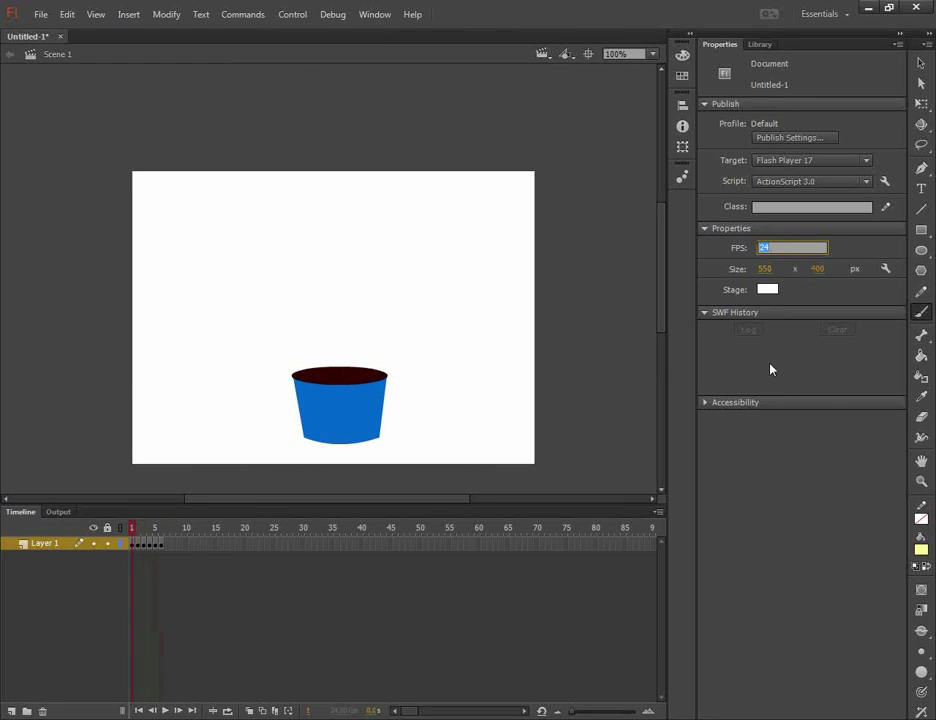
{"action": "type", "text": "6"}
{"action": "key", "text": "Return"}
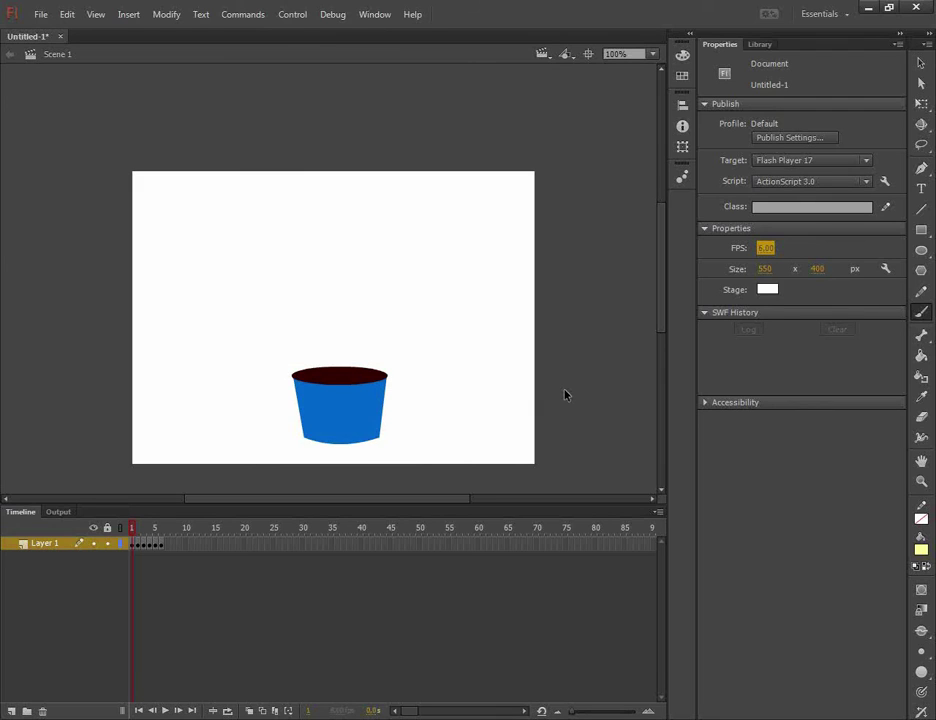
{"action": "key", "text": "ctrl+Return"}
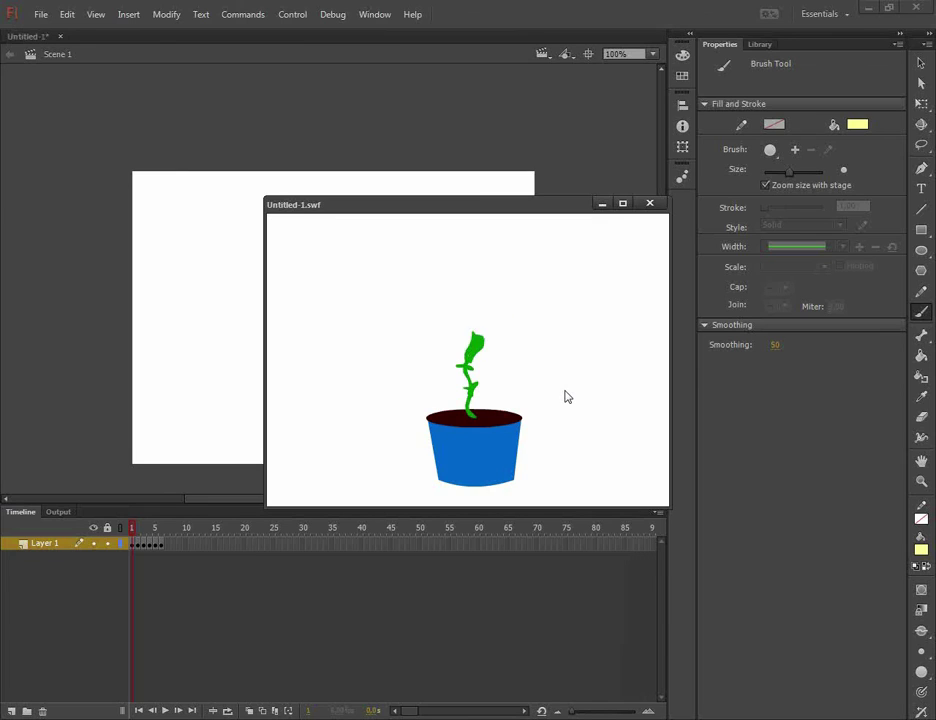
{"action": "left_click", "coordinate": [649, 203]}
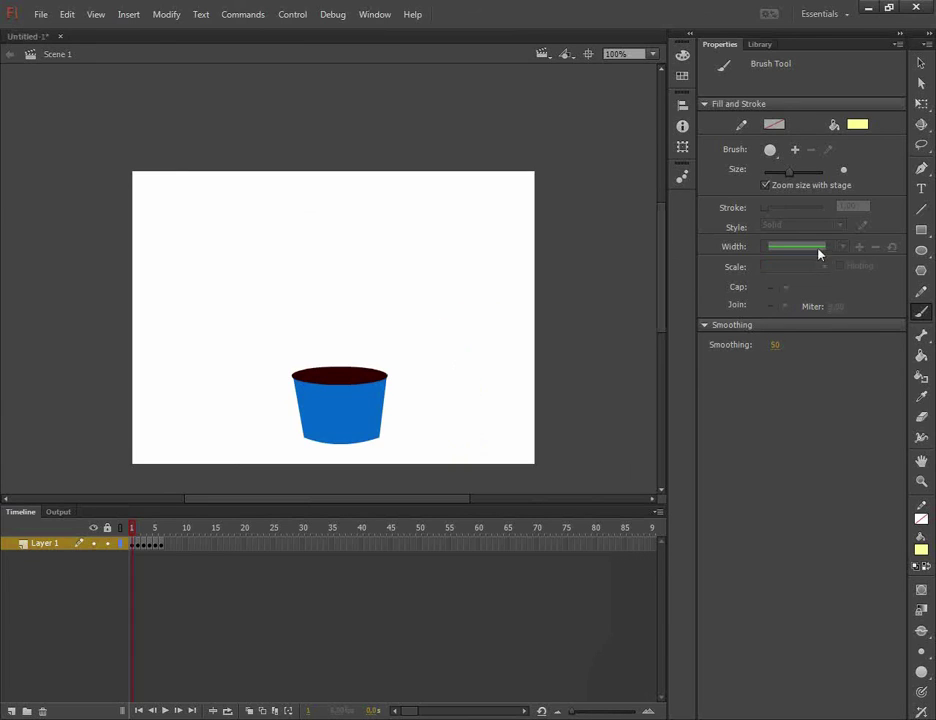
- Set the document's frame rate to 3 FPS
{"action": "left_click", "coordinate": [921, 63]}
{"action": "left_click", "coordinate": [765, 248]}
{"action": "type", "text": "3"}
{"action": "key", "text": "Return"}
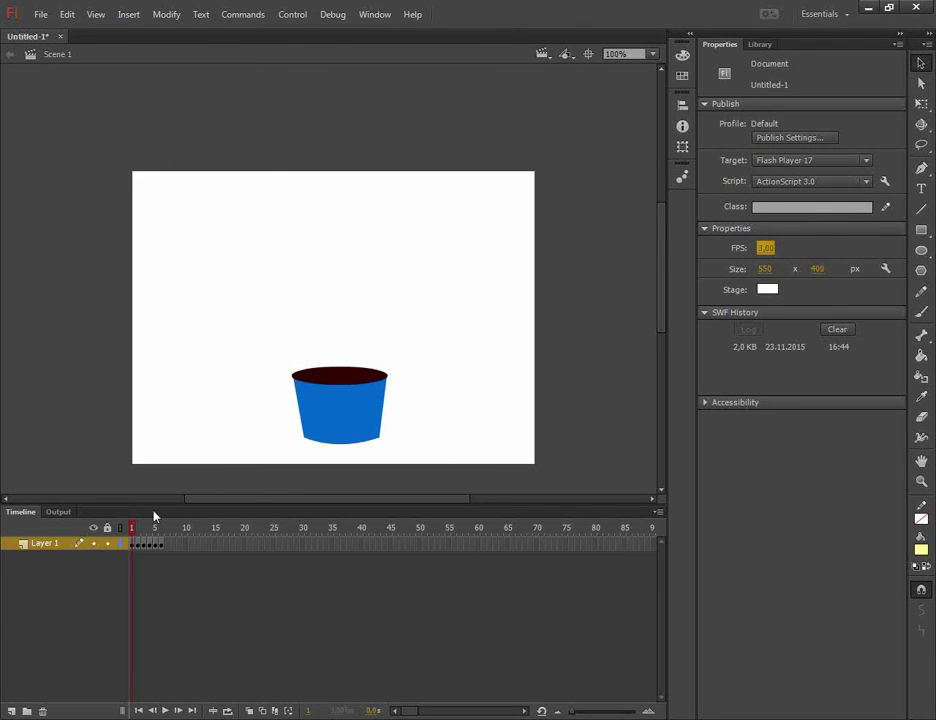
- Copy the keyframes of frames 1 to 6 on Layer 1 to frames 12 to 17
{"action": "mouse_move", "coordinate": [131, 529]}
{"action": "left_mouse_down"}
{"action": "mouse_move", "coordinate": [160, 530]}
{"action": "mouse_move", "coordinate": [138, 539]}
{"action": "mouse_move", "coordinate": [161, 538]}
{"action": "left_mouse_up"}
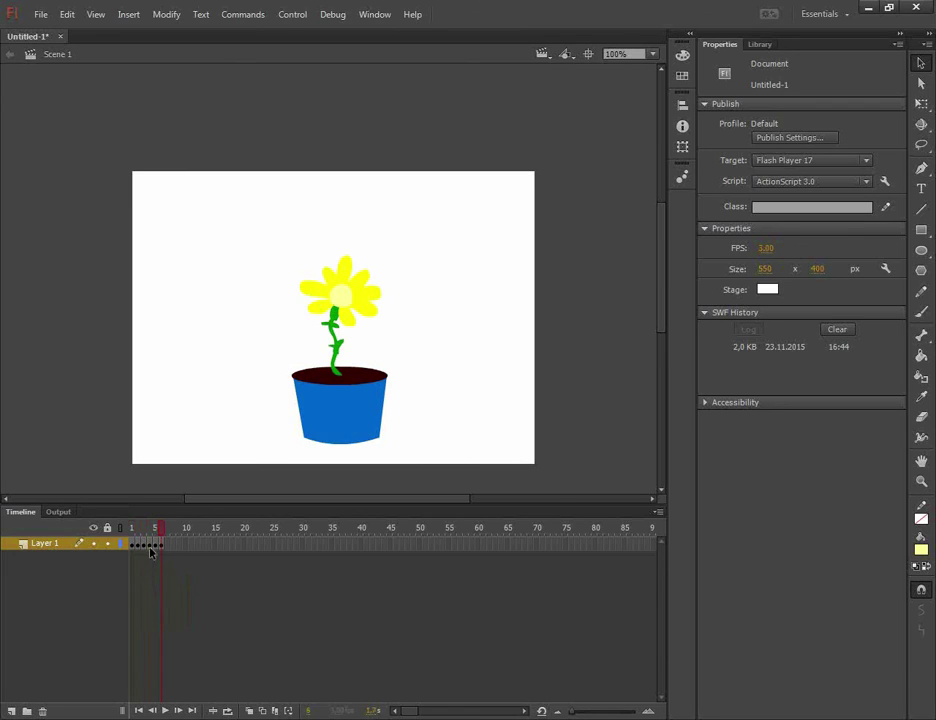
{"action": "left_click_drag", "start_coordinate": [134, 547], "coordinate": [205, 549]}
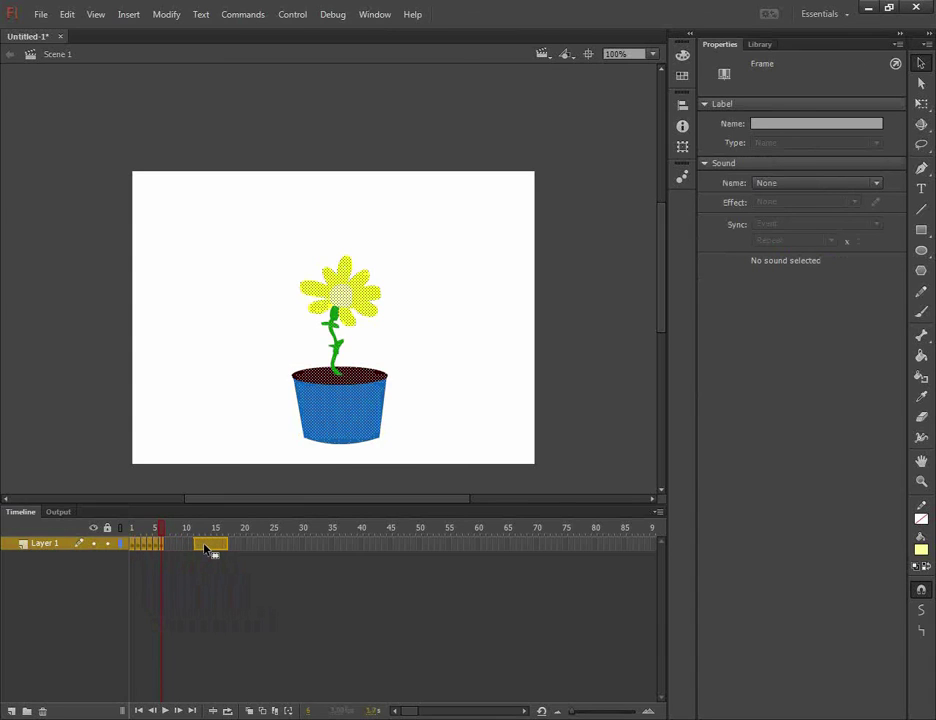
{"action": "left_click_drag", "start_coordinate": [205, 549], "coordinate": [207, 550]}
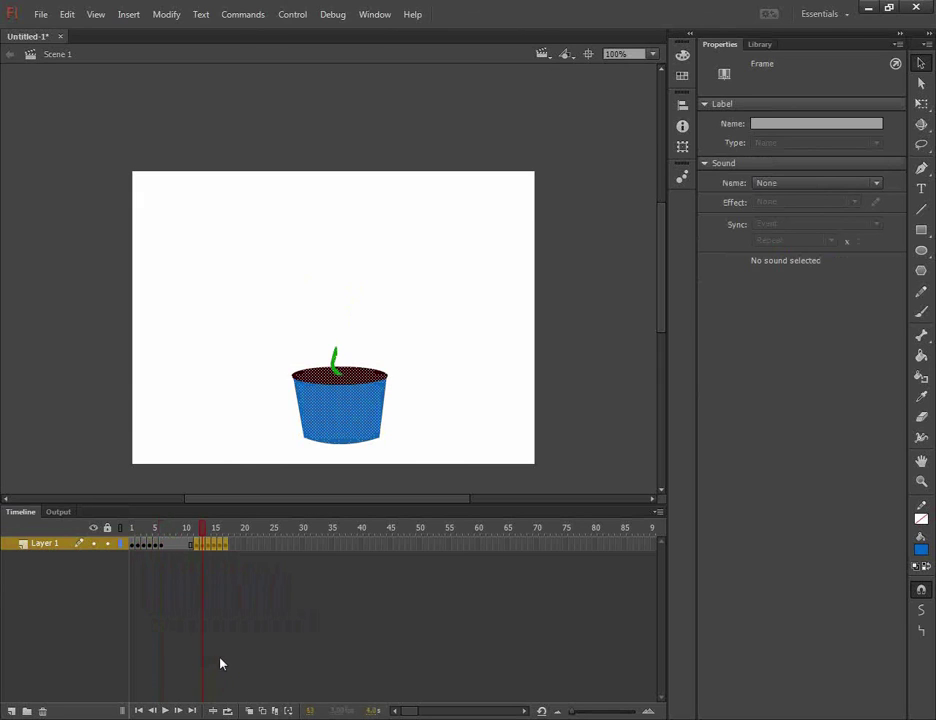
- Reverse the copied frames 12 to 17 on Layer 1, test the movie and return to frame 12
{"action": "left_click", "coordinate": [162, 14]}
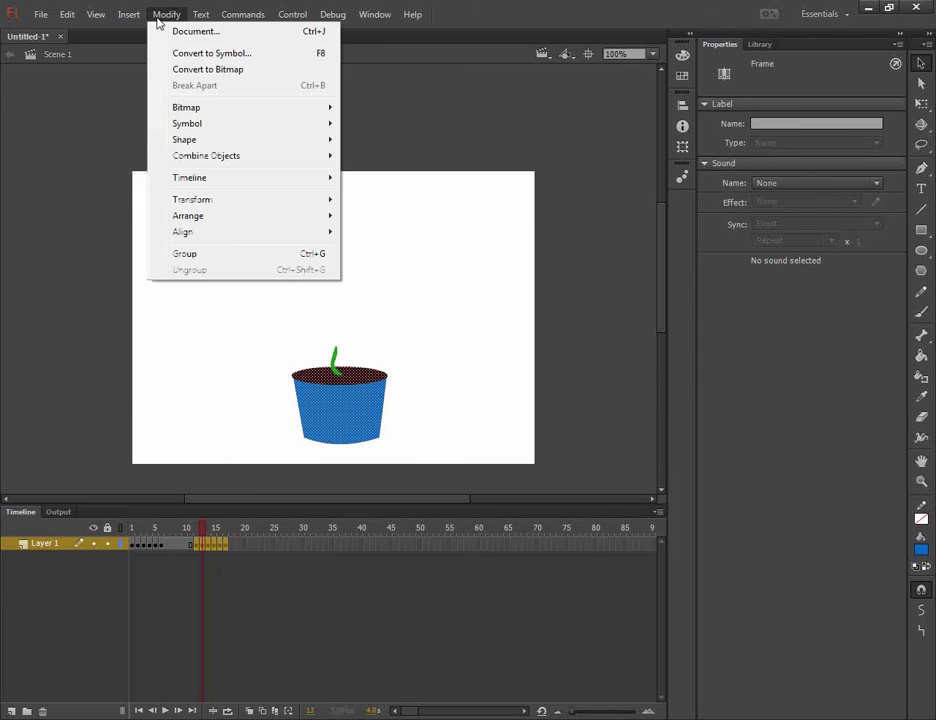
{"action": "mouse_move", "coordinate": [200, 180]}
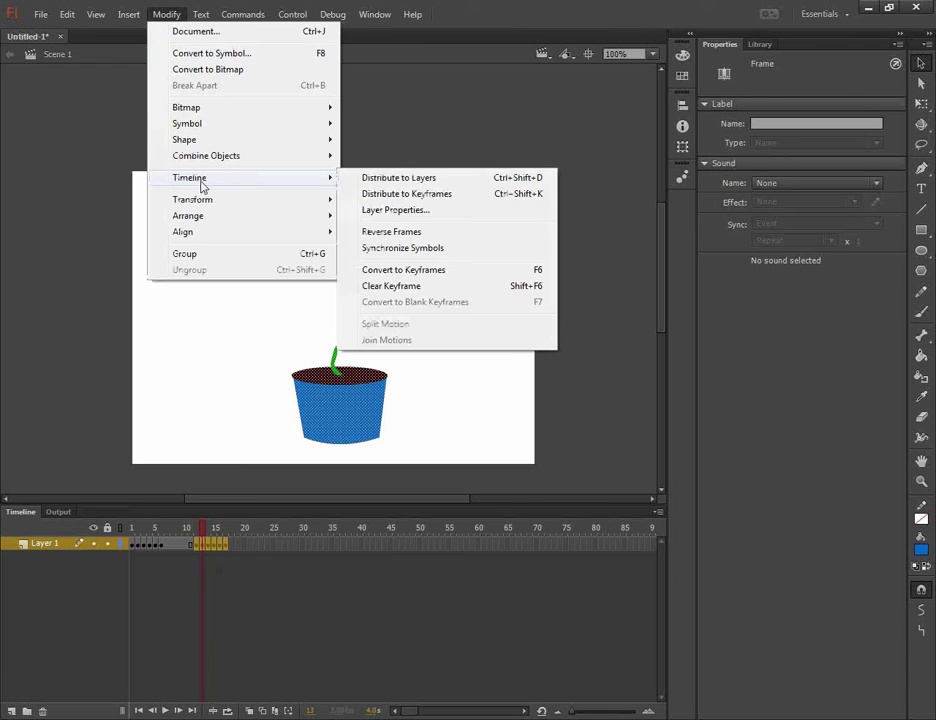
{"action": "left_click", "coordinate": [446, 232]}
{"action": "key", "text": "ctrl+Return"}
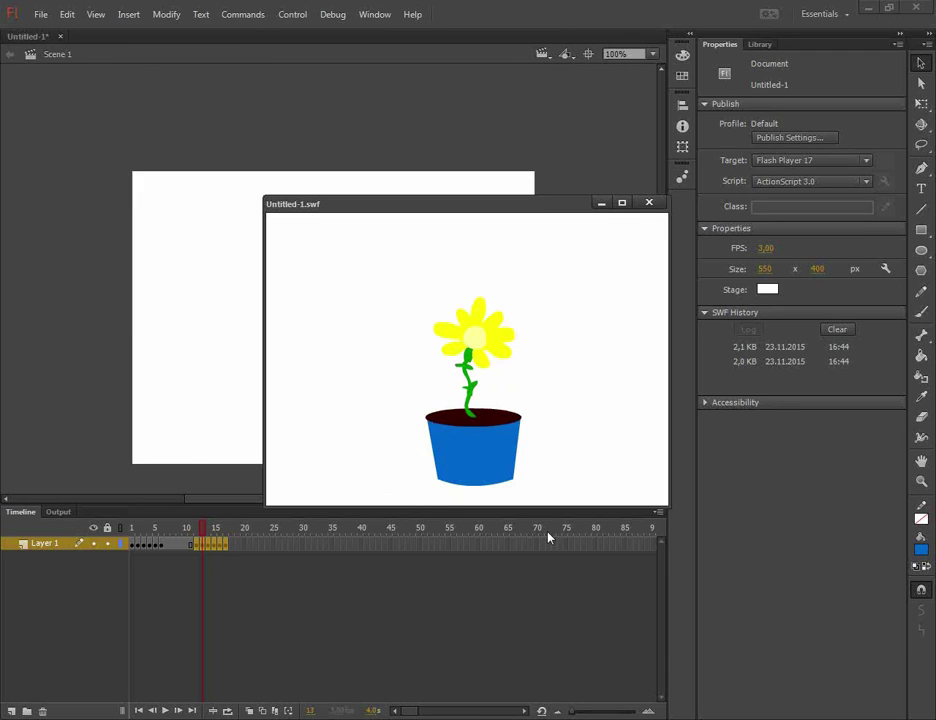
{"action": "left_click", "coordinate": [651, 204]}
{"action": "mouse_move", "coordinate": [200, 540]}
{"action": "left_mouse_down"}
{"action": "mouse_move", "coordinate": [134, 541]}
{"action": "mouse_move", "coordinate": [231, 543]}
{"action": "mouse_move", "coordinate": [132, 543]}
{"action": "mouse_move", "coordinate": [196, 541]}
{"action": "left_mouse_up"}
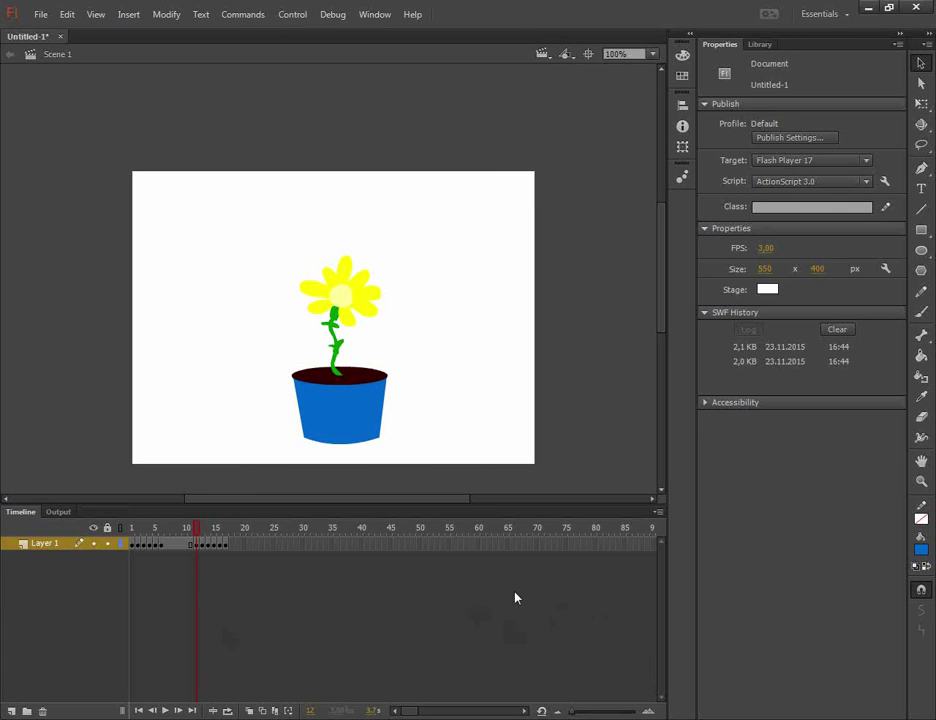
- Switch to the open Untitled-1.html composition in Adobe Edge Animate and set the stage zoom to 75%
{"action": "mouse_move", "coordinate": [484, 716]}
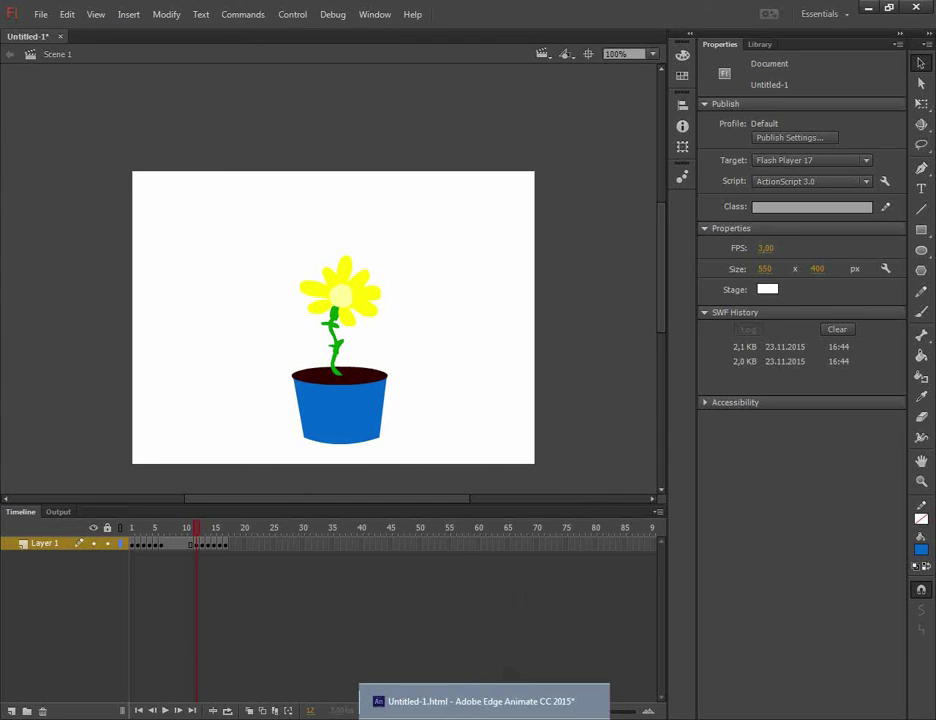
{"action": "left_click", "coordinate": [484, 716]}
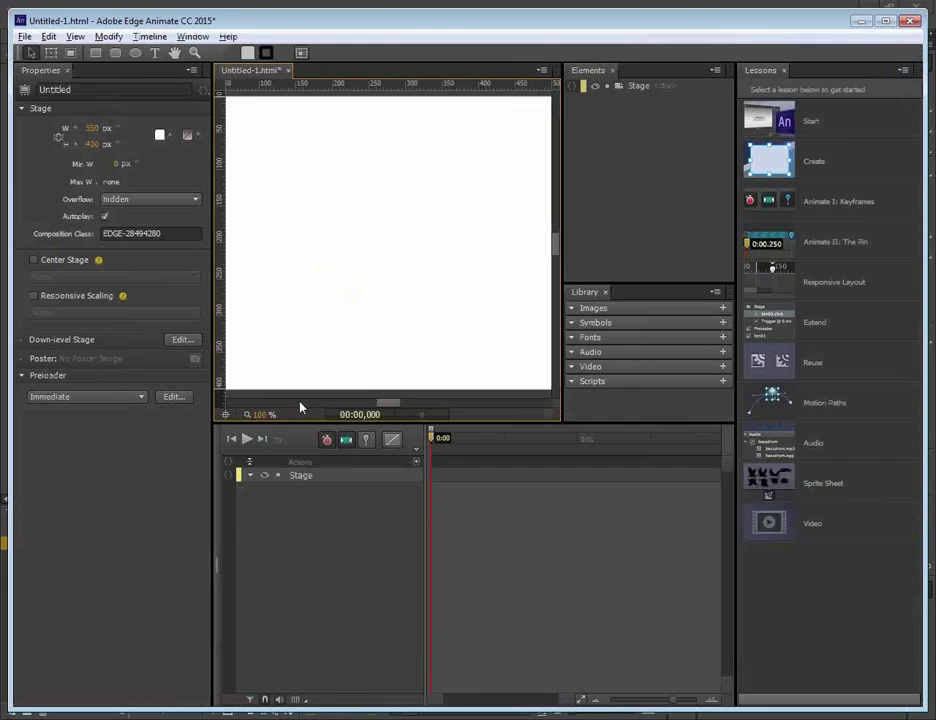
{"action": "left_click_drag", "start_coordinate": [258, 414], "coordinate": [246, 416]}
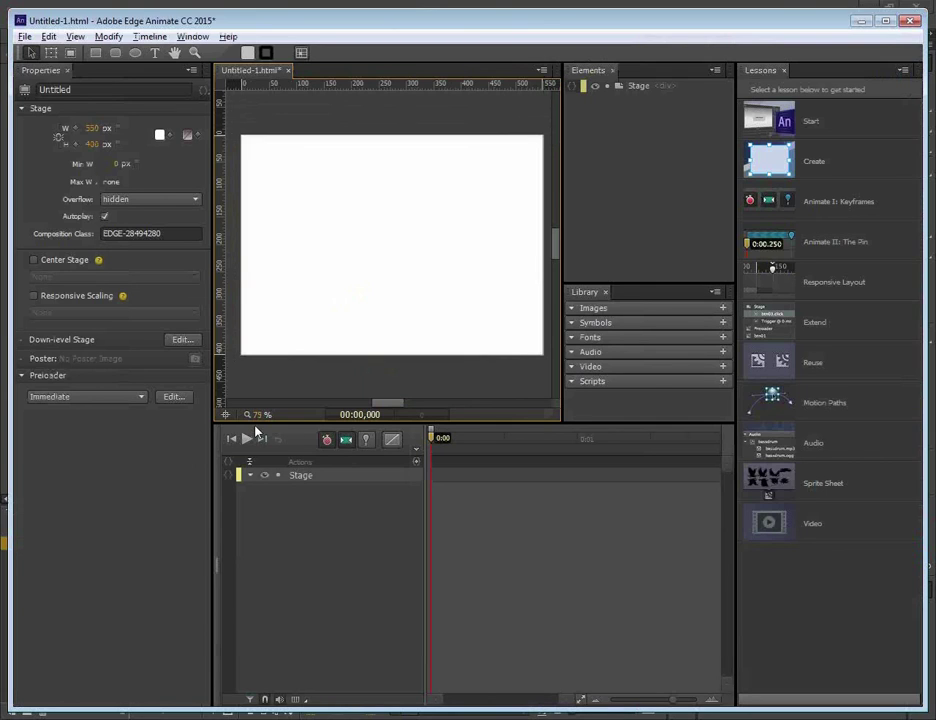
- Go to the Seminar folder in the file explorer and view the dust.jpg image of the explosion phases
{"action": "key", "text": "alt+Tab"}
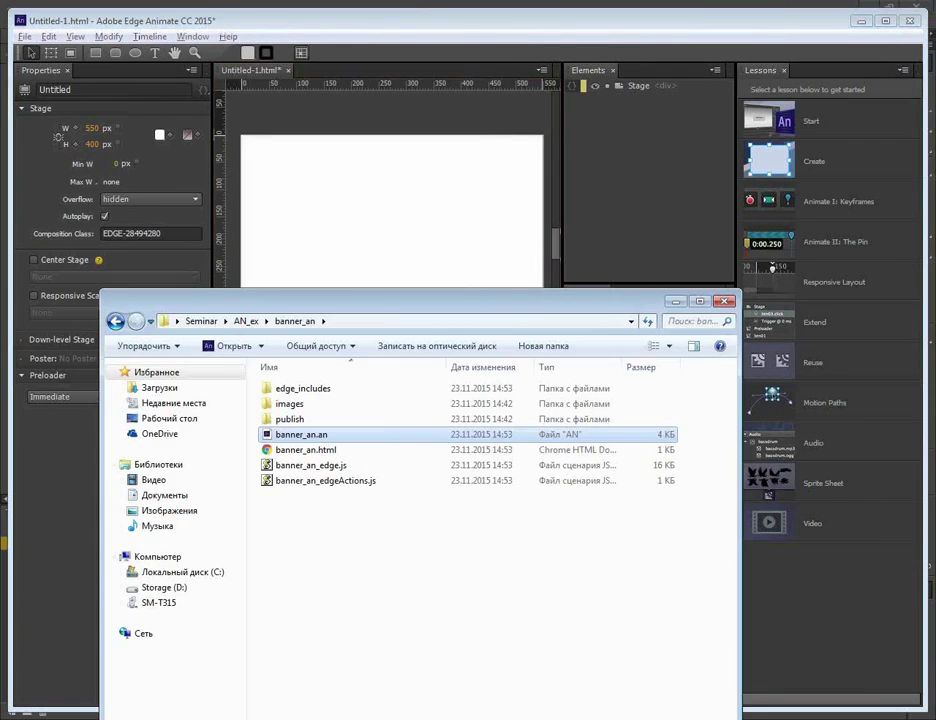
{"action": "left_click_drag", "start_coordinate": [417, 300], "coordinate": [422, 277]}
{"action": "left_click", "coordinate": [212, 290]}
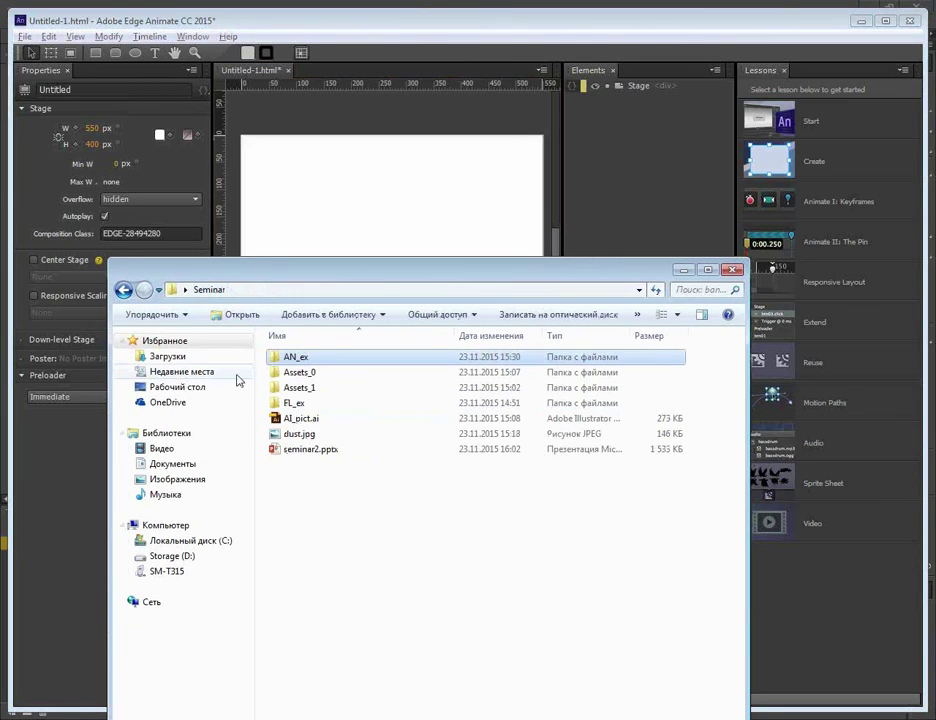
{"action": "left_click", "coordinate": [298, 437]}
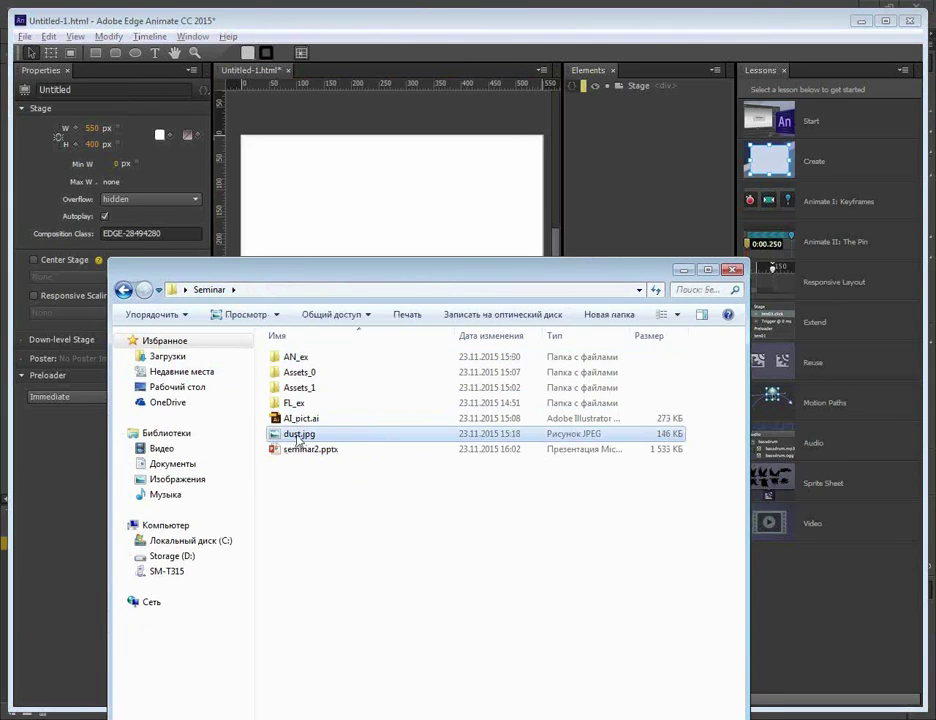
{"action": "double_click", "coordinate": [297, 440]}
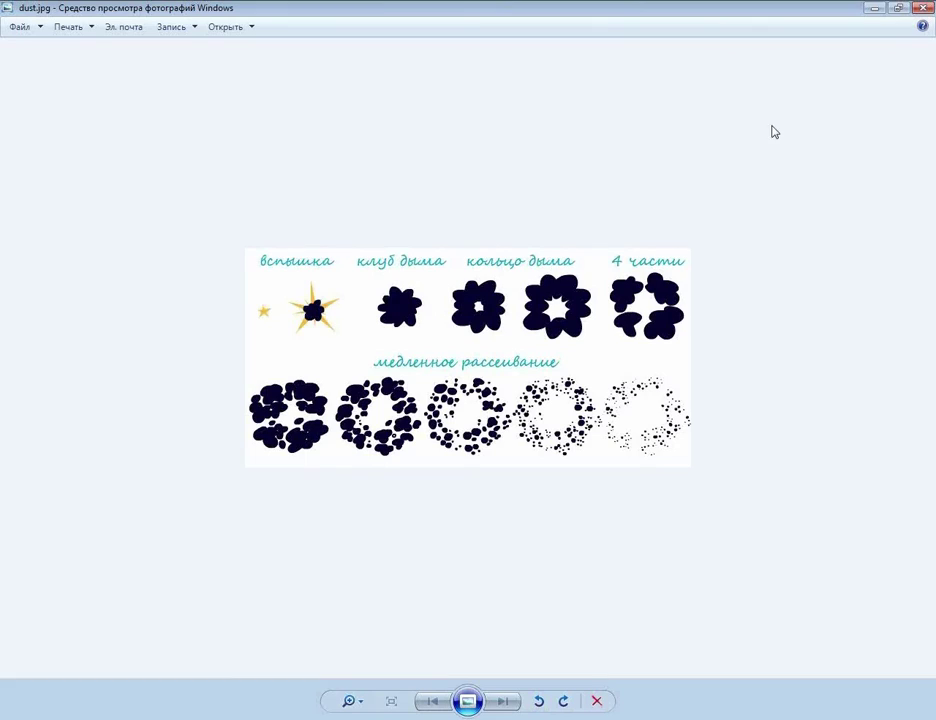
{"action": "left_click", "coordinate": [927, 8]}
- Place dust.jpg from the Seminar folder on the stage, enlarge the stage area and move the image to about X -30, Y 31
{"action": "left_click_drag", "start_coordinate": [301, 436], "coordinate": [322, 207]}
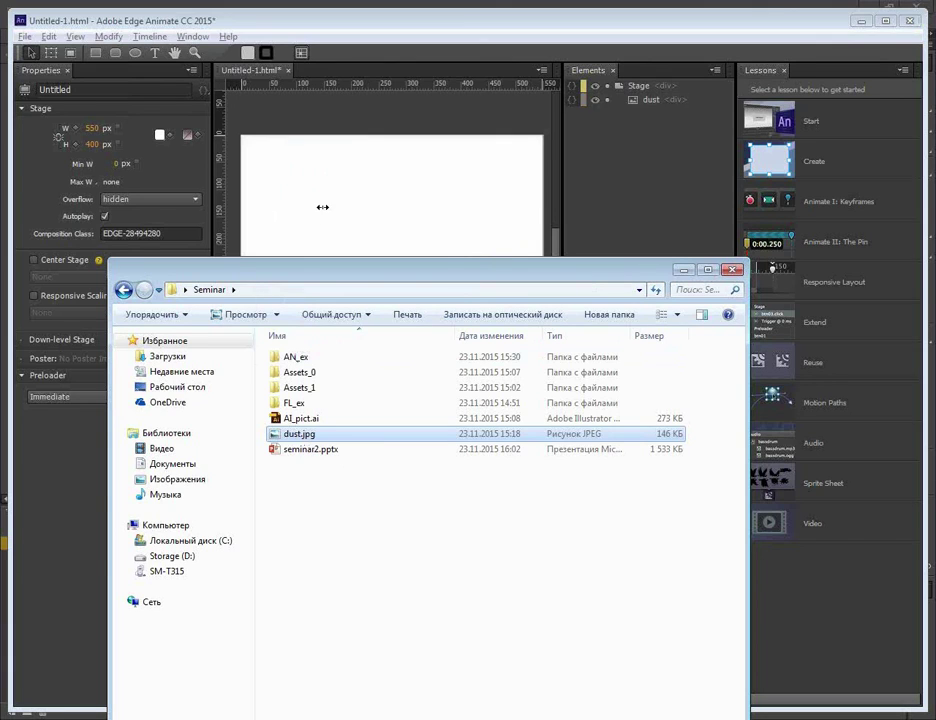
{"action": "left_click", "coordinate": [685, 270]}
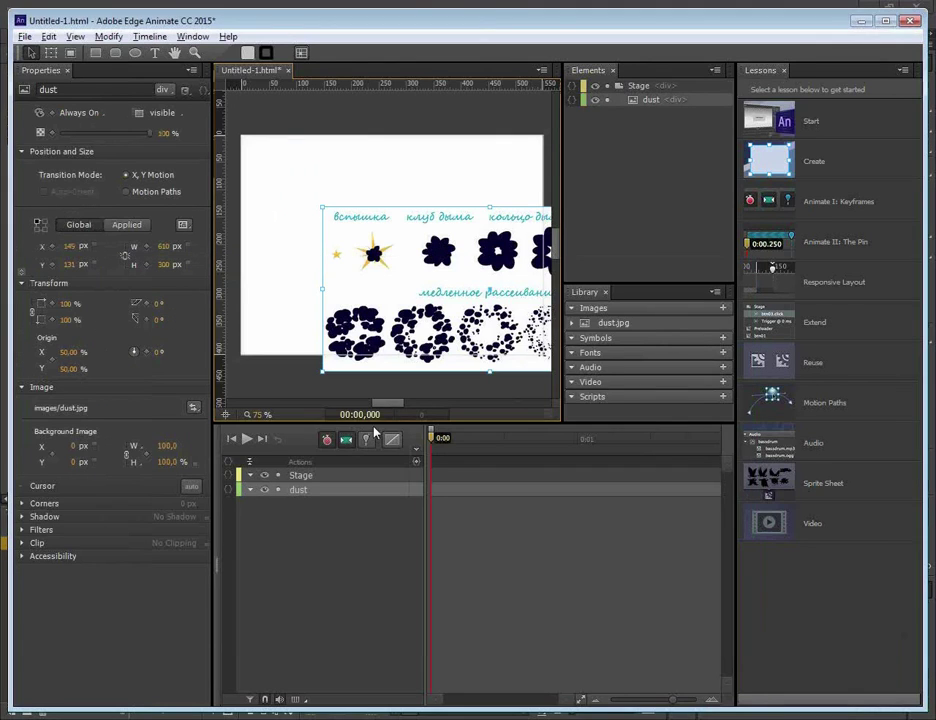
{"action": "left_click_drag", "start_coordinate": [560, 259], "coordinate": [608, 259]}
{"action": "left_click_drag", "start_coordinate": [740, 219], "coordinate": [827, 219]}
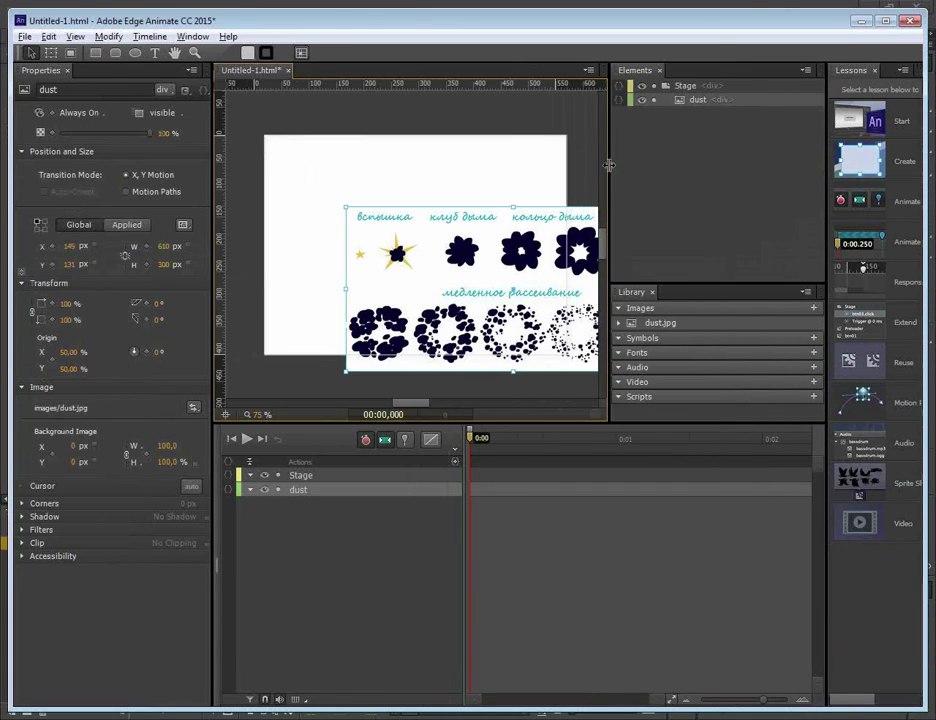
{"action": "left_click_drag", "start_coordinate": [610, 175], "coordinate": [648, 175]}
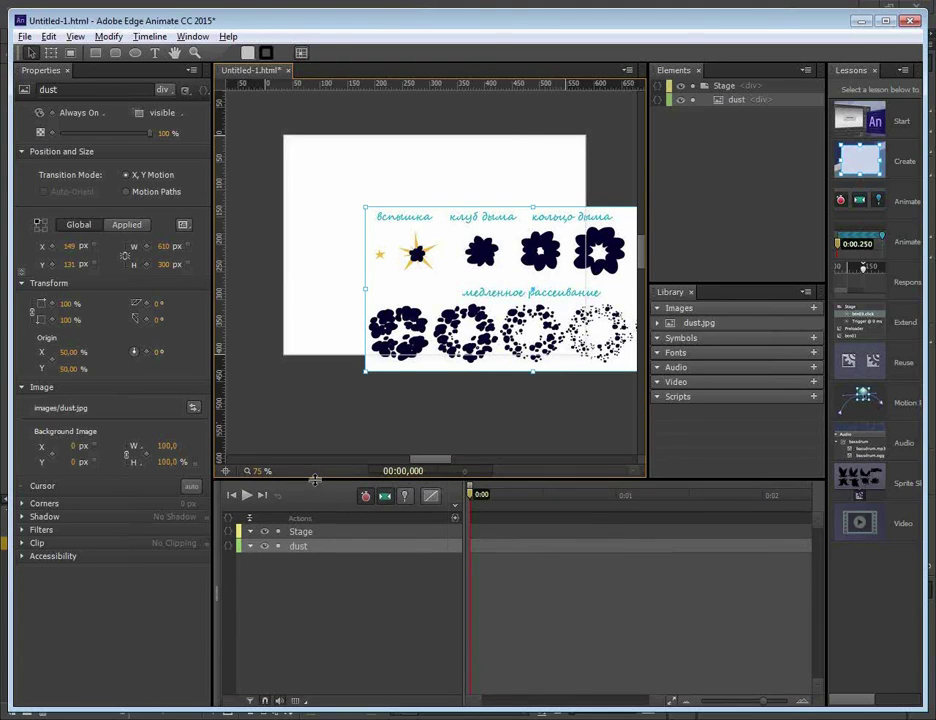
{"action": "left_click_drag", "start_coordinate": [320, 425], "coordinate": [316, 486]}
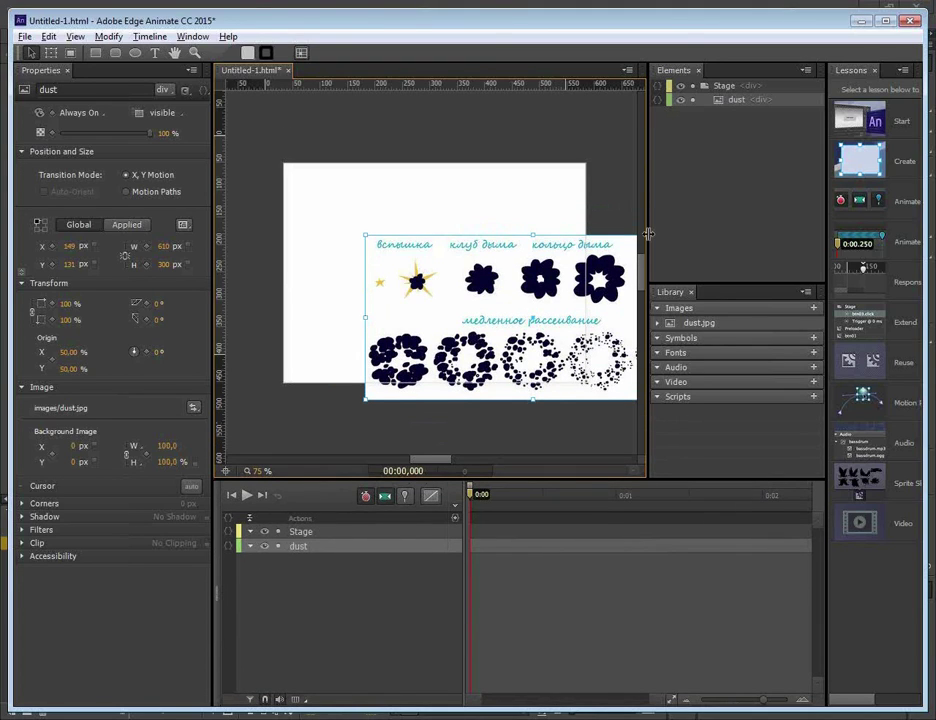
{"action": "left_click_drag", "start_coordinate": [648, 234], "coordinate": [680, 234]}
{"action": "left_click_drag", "start_coordinate": [541, 311], "coordinate": [442, 255]}
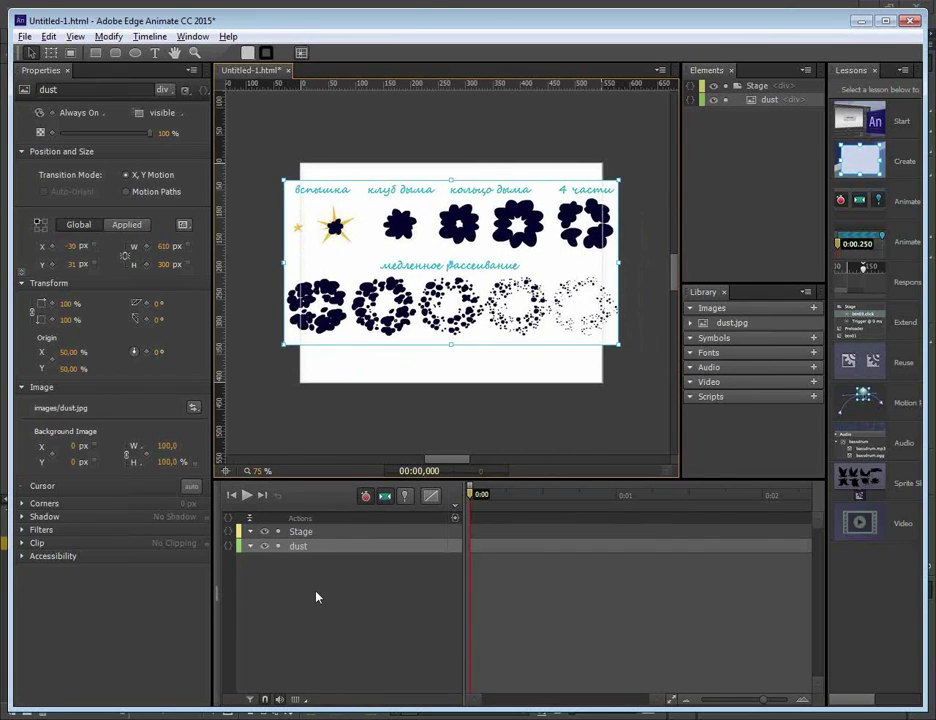
{"action": "left_click", "coordinate": [310, 553]}
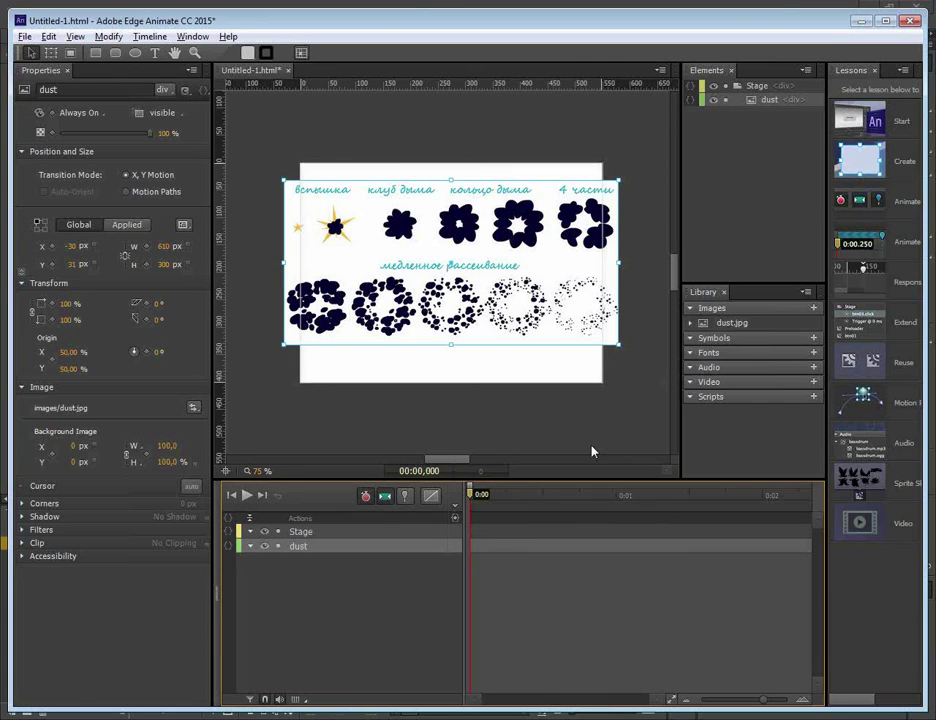
- Add vertical and horizontal guides through the stage centre and align the image's small star with their crossing, at X 250, Y 110
{"action": "left_click_drag", "start_coordinate": [447, 228], "coordinate": [550, 261]}
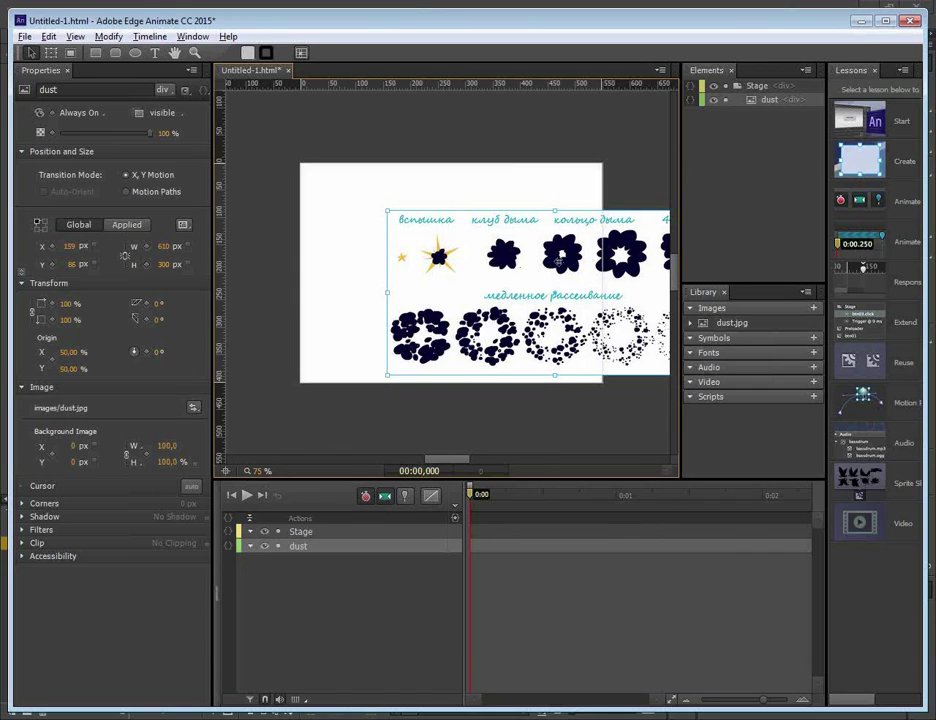
{"action": "left_click_drag", "start_coordinate": [493, 265], "coordinate": [539, 272]}
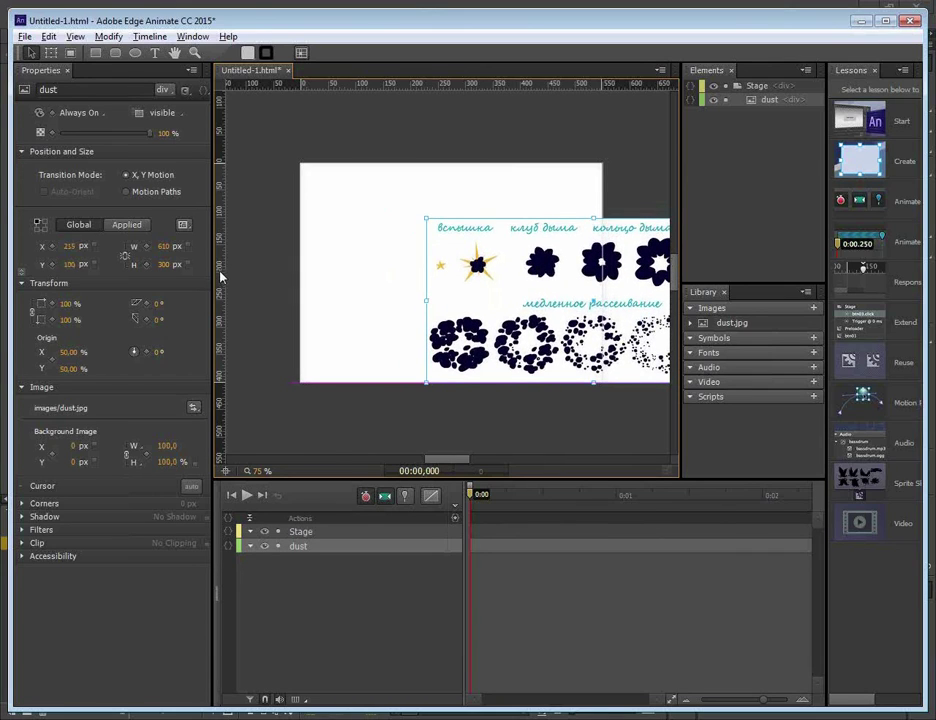
{"action": "left_click_drag", "start_coordinate": [222, 277], "coordinate": [452, 291]}
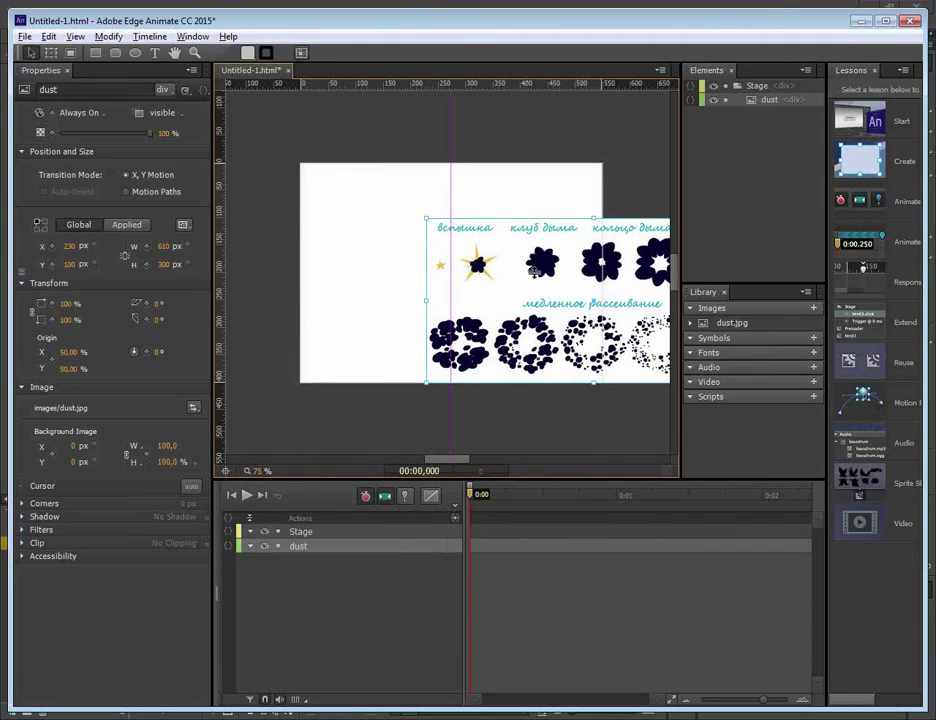
{"action": "scroll", "coordinate": [481, 300], "scroll_direction": "up", "scroll_amount": 1}
{"action": "scroll", "coordinate": [492, 354], "scroll_direction": "down", "scroll_amount": 1}
{"action": "mouse_move", "coordinate": [484, 315]}
{"action": "left_mouse_down"}
{"action": "mouse_move", "coordinate": [502, 312]}
{"action": "mouse_move", "coordinate": [491, 321]}
{"action": "left_mouse_up"}
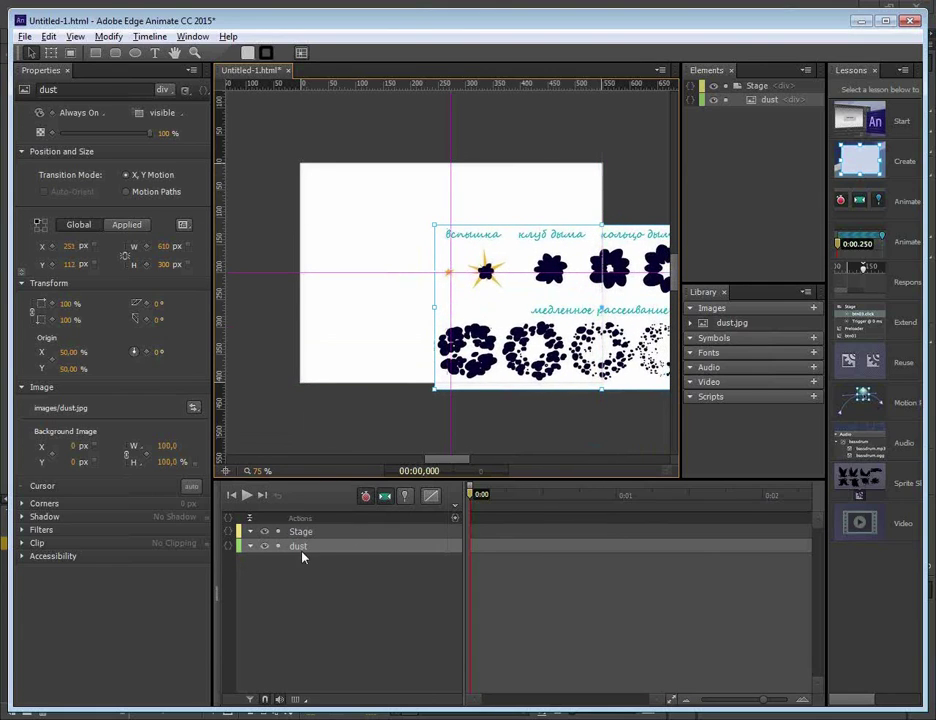
{"action": "left_click_drag", "start_coordinate": [252, 471], "coordinate": [574, 369]}
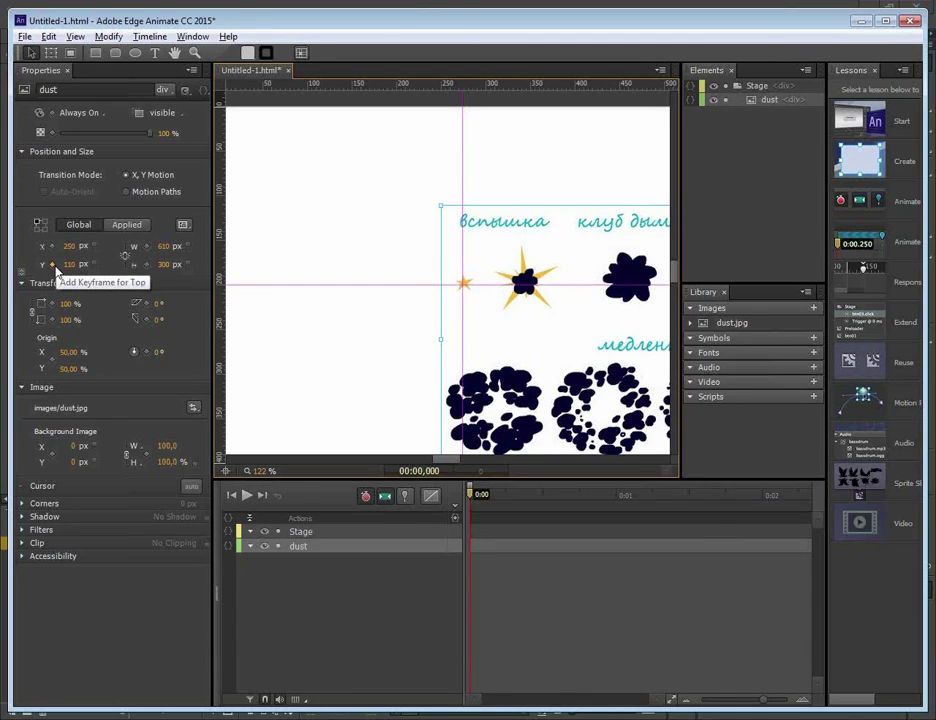
- Turn on clipping for the dust image and crop it around the small star with top 60, right 50 and bottom 115 px
{"action": "left_click", "coordinate": [23, 545]}
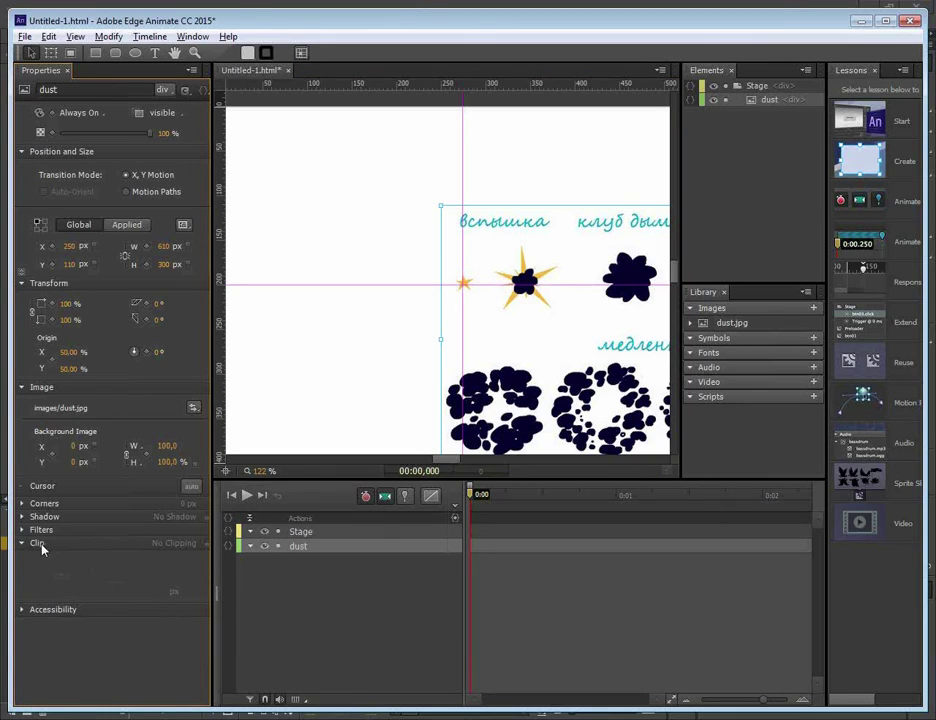
{"action": "left_click", "coordinate": [205, 544]}
{"action": "left_click_drag", "start_coordinate": [144, 577], "coordinate": [100, 583]}
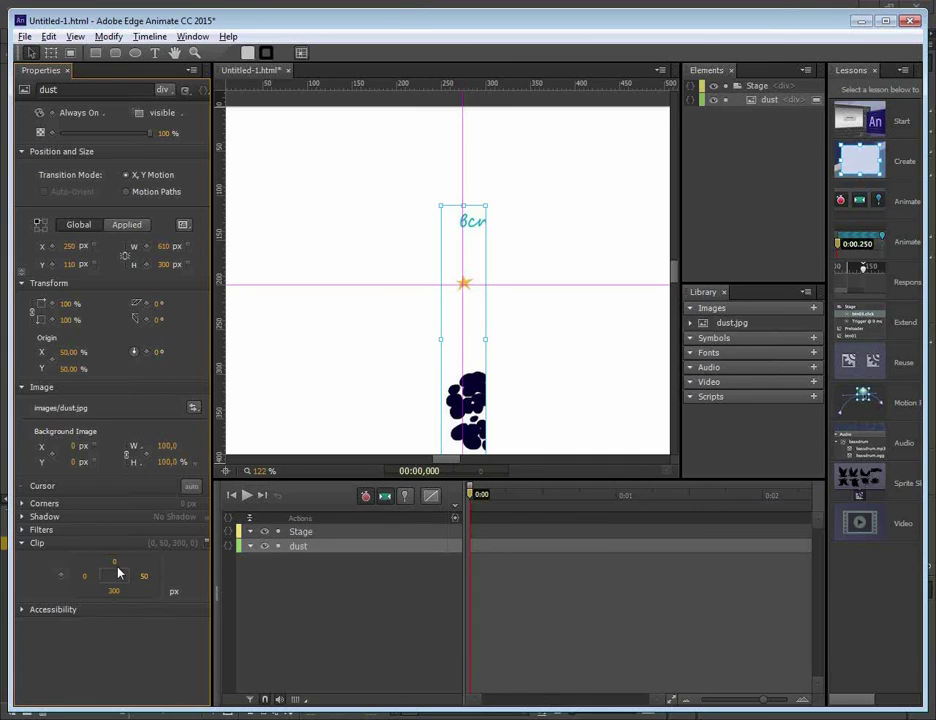
{"action": "left_click_drag", "start_coordinate": [118, 565], "coordinate": [8, 622]}
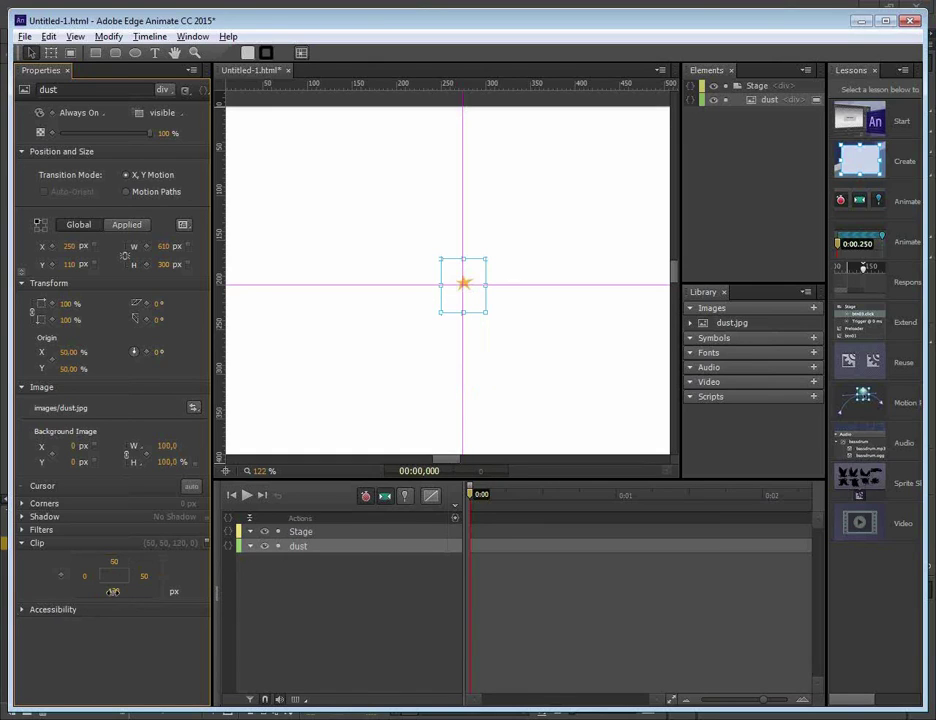
{"action": "left_click_drag", "start_coordinate": [113, 591], "coordinate": [106, 593]}
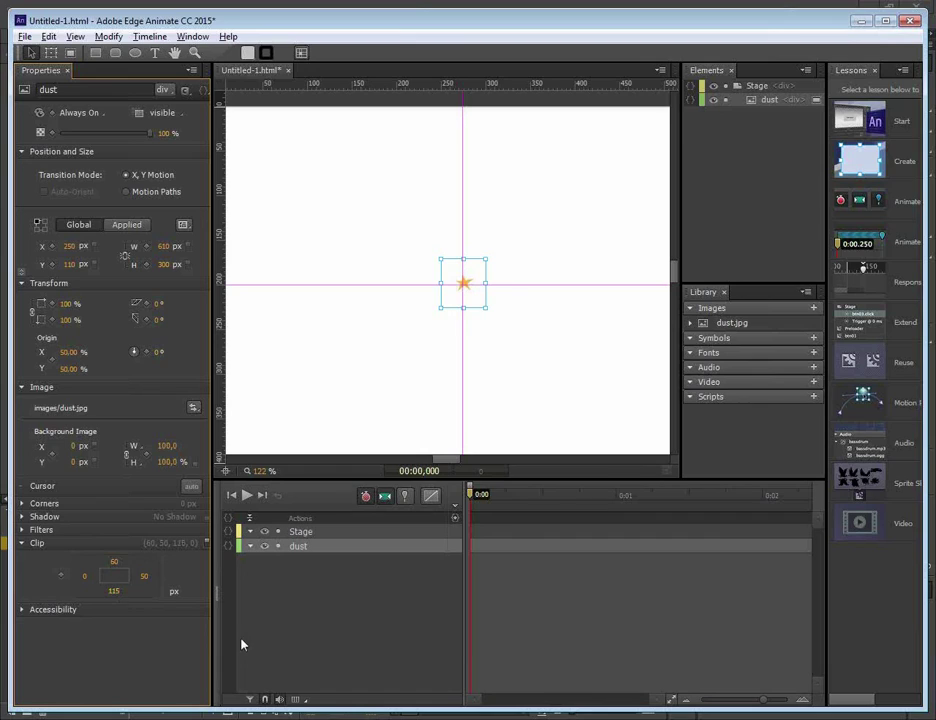
- Turn off automatic keyframes and transitions, and add X, Y and Clip keyframes for the dust image at 0:00 with X at 249 px
{"action": "left_click", "coordinate": [366, 497]}
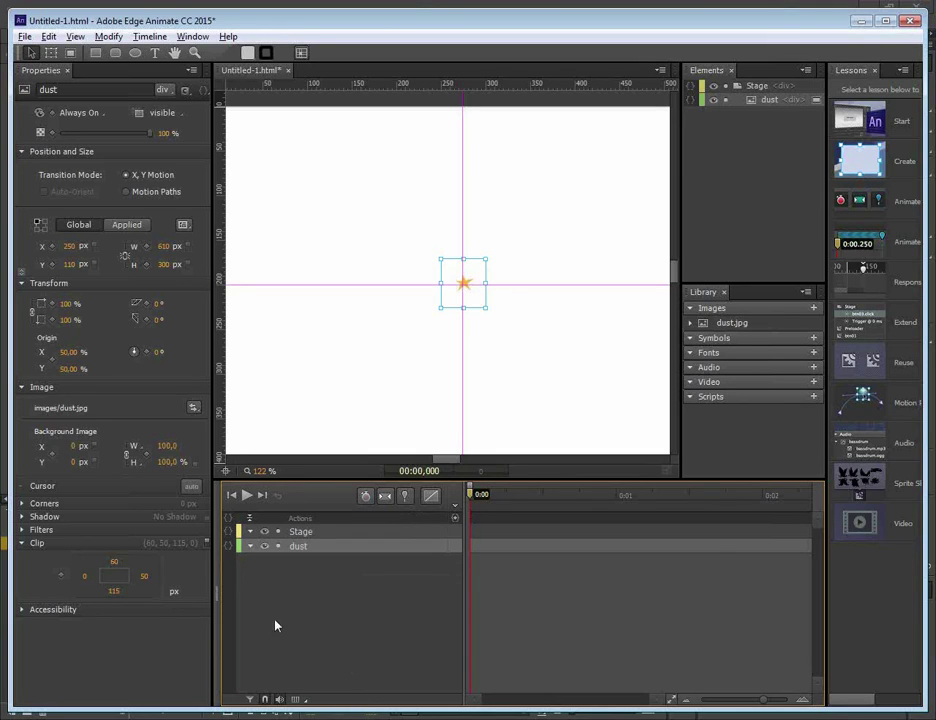
{"action": "left_click", "coordinate": [53, 247]}
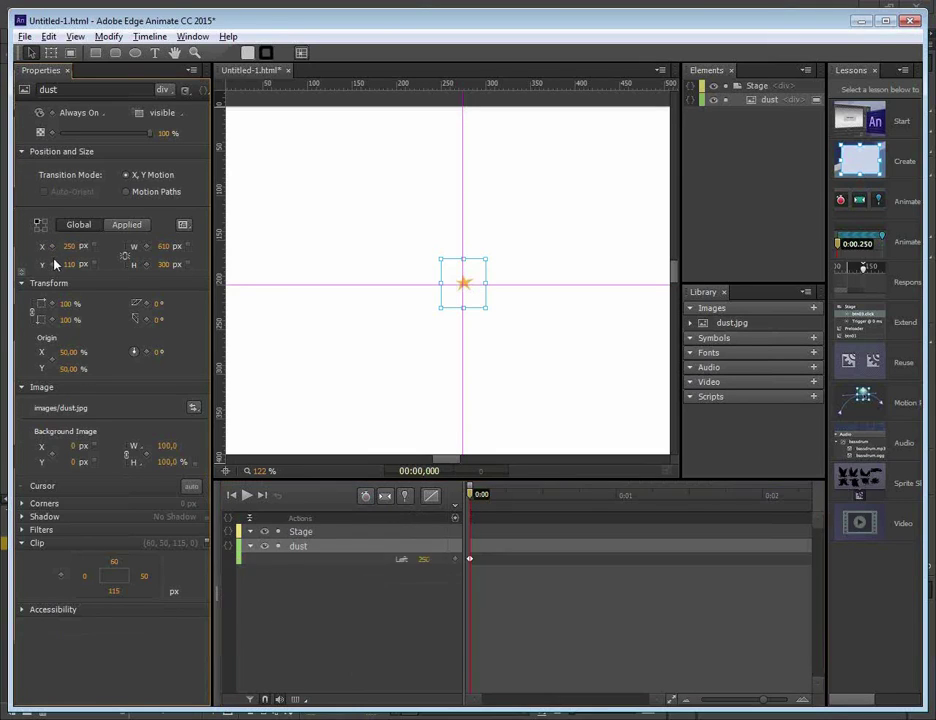
{"action": "left_click", "coordinate": [52, 265]}
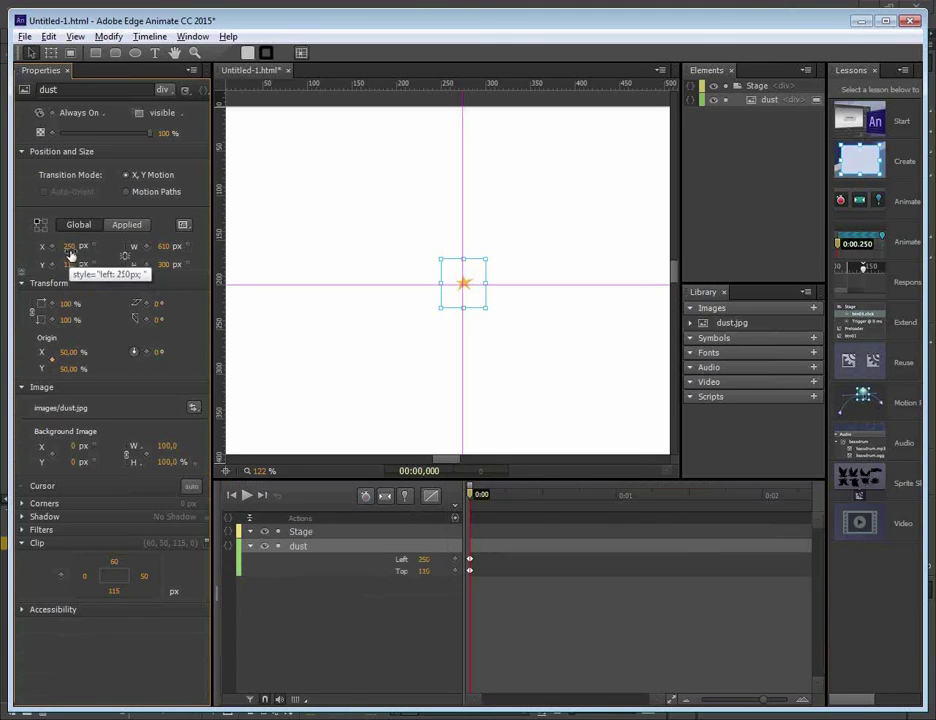
{"action": "left_click_drag", "start_coordinate": [67, 247], "coordinate": [66, 247]}
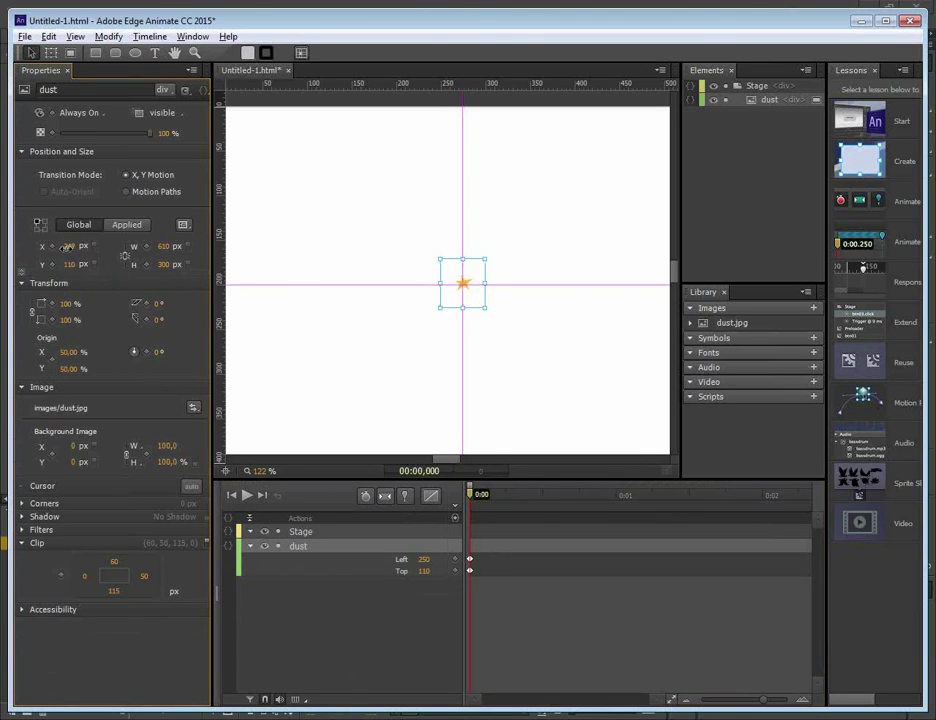
{"action": "left_click", "coordinate": [60, 578]}
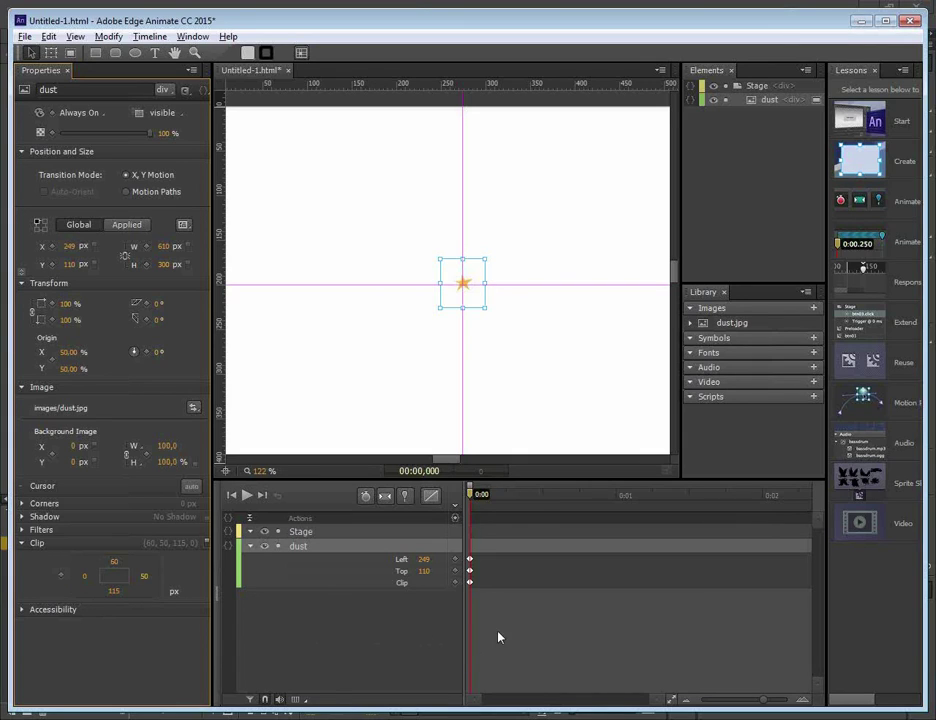
- Add X, Y and Clip keyframes at 0:00,130, framing the second explosion image at X 178, Y 112 with clip top 44, right 146, bottom 128, left 51
{"action": "left_click_drag", "start_coordinate": [471, 493], "coordinate": [489, 495]}
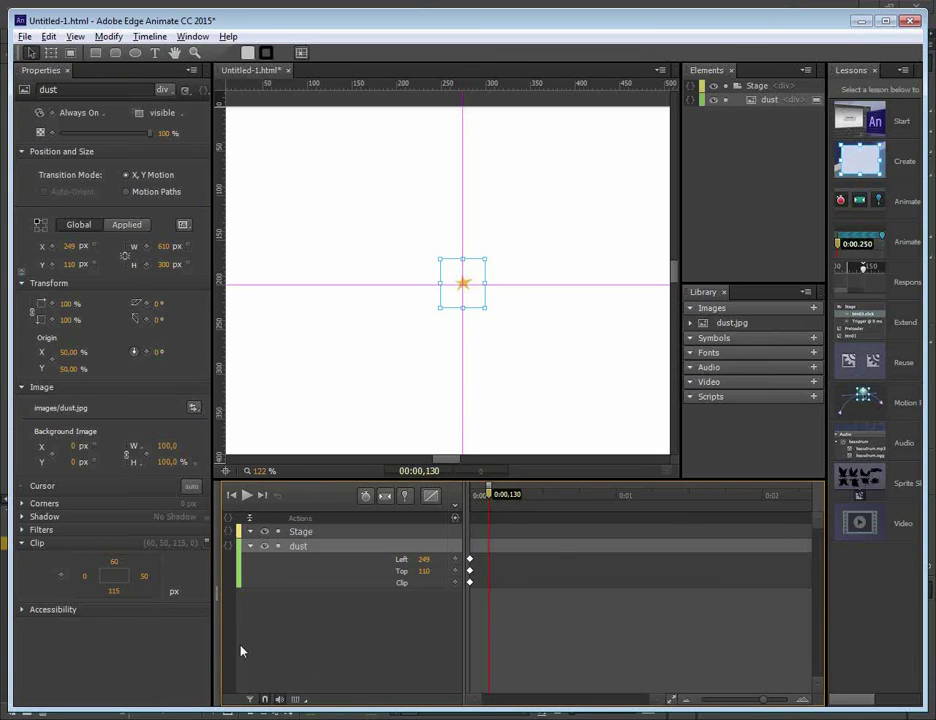
{"action": "left_click", "coordinate": [59, 577]}
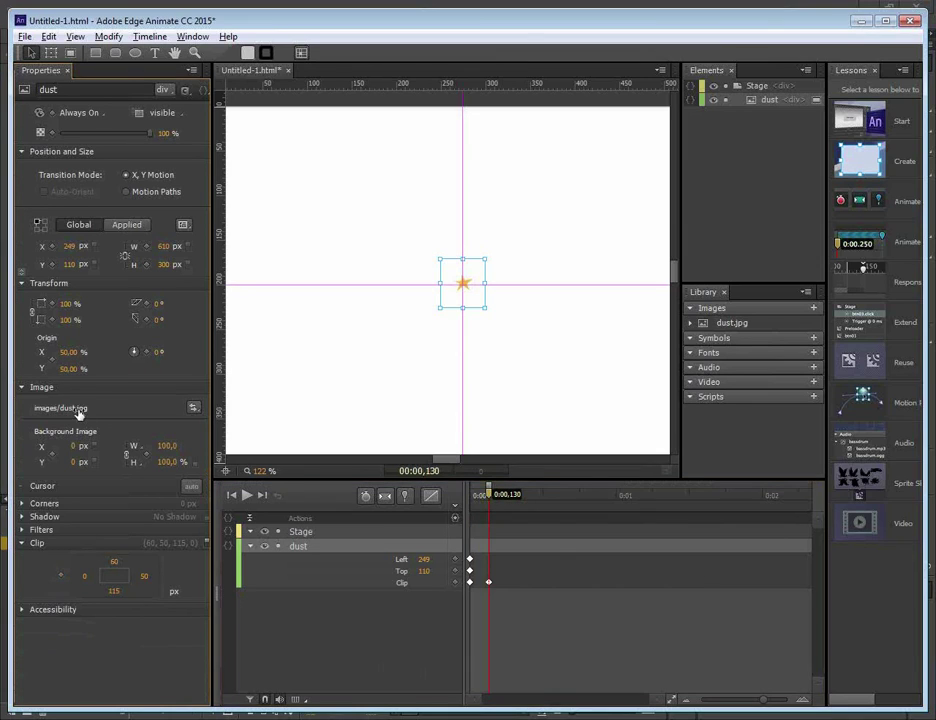
{"action": "left_click", "coordinate": [53, 256]}
{"action": "left_click_drag", "start_coordinate": [143, 578], "coordinate": [215, 588]}
{"action": "left_click_drag", "start_coordinate": [70, 246], "coordinate": [25, 257]}
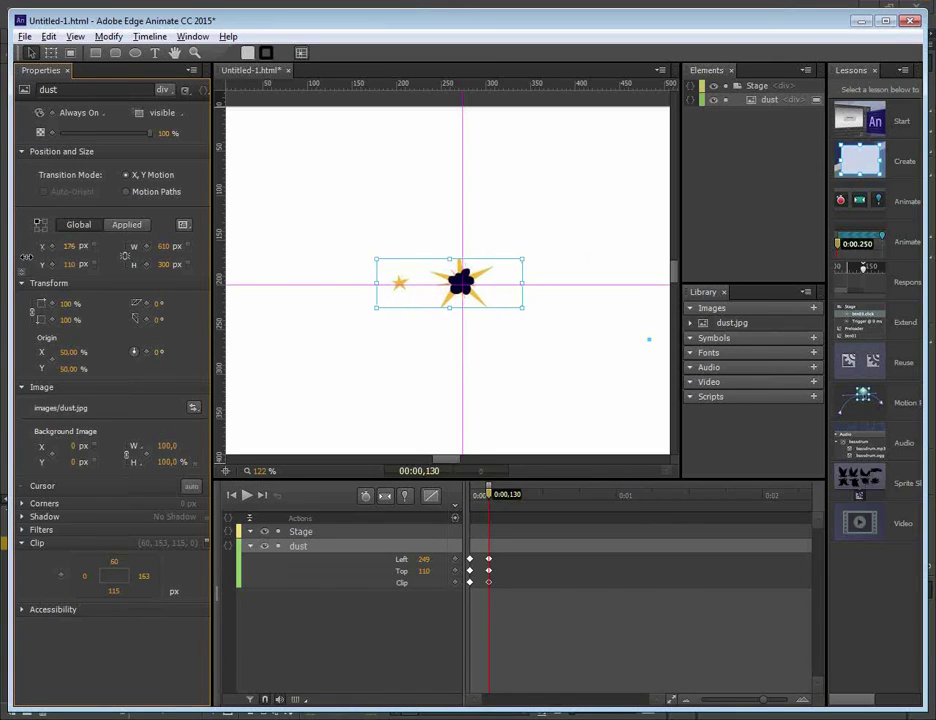
{"action": "left_click_drag", "start_coordinate": [63, 268], "coordinate": [66, 268]}
{"action": "mouse_move", "coordinate": [117, 564]}
{"action": "left_mouse_down"}
{"action": "mouse_move", "coordinate": [98, 556]}
{"action": "mouse_move", "coordinate": [132, 595]}
{"action": "mouse_move", "coordinate": [120, 578]}
{"action": "mouse_move", "coordinate": [88, 580]}
{"action": "mouse_move", "coordinate": [124, 576]}
{"action": "mouse_move", "coordinate": [112, 577]}
{"action": "left_mouse_up"}
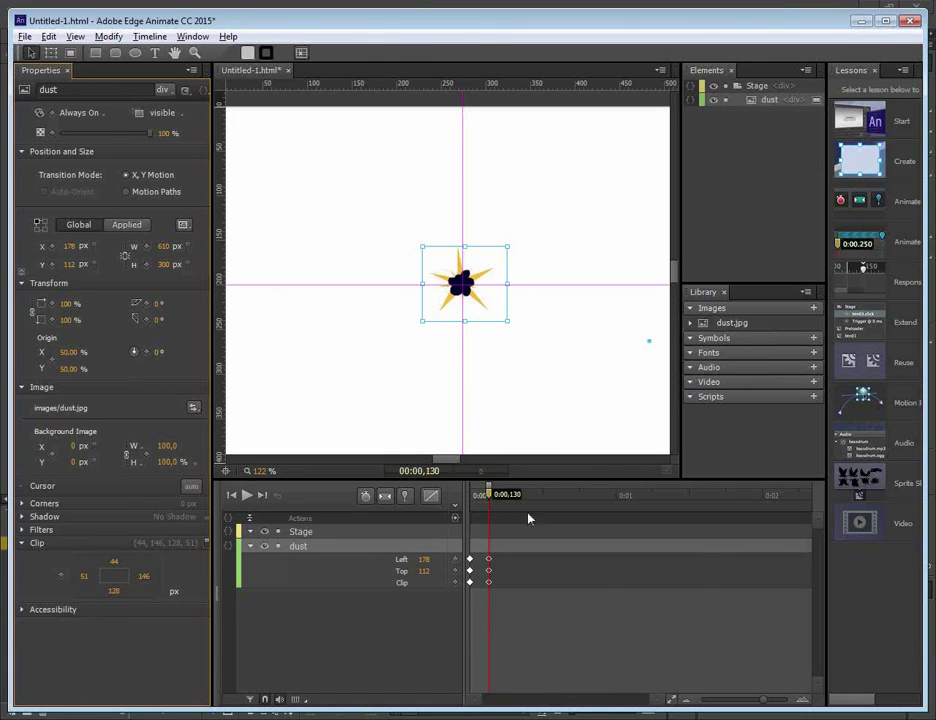
- Add X, Y and Clip keyframes at 0:00,250, showing the third explosion image with X 60 and clip left 168, right 252 px
{"action": "left_click_drag", "start_coordinate": [489, 495], "coordinate": [508, 510]}
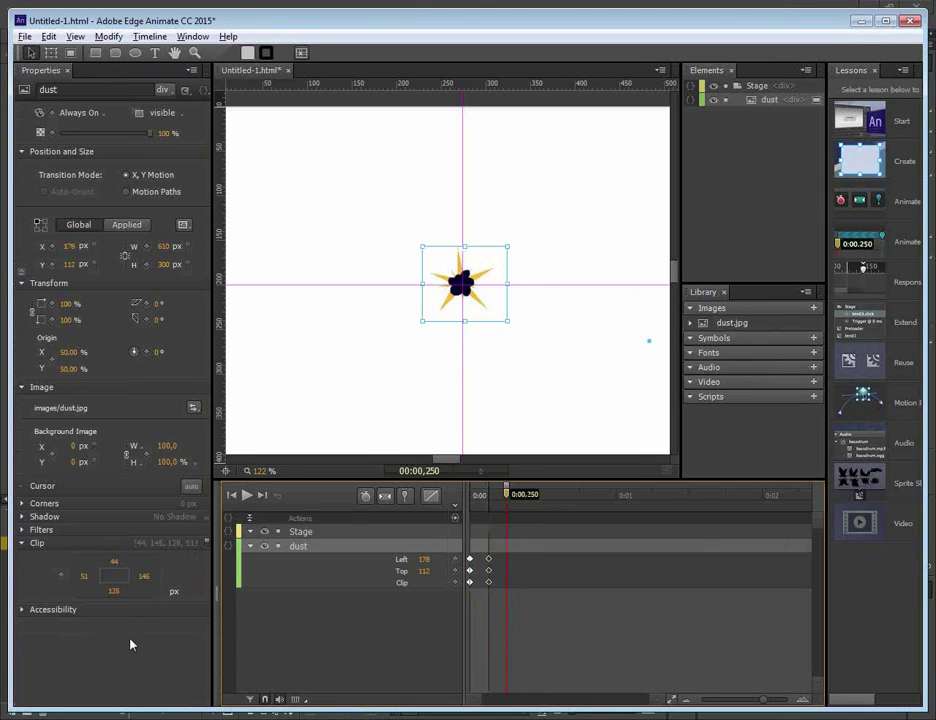
{"action": "left_click", "coordinate": [60, 577]}
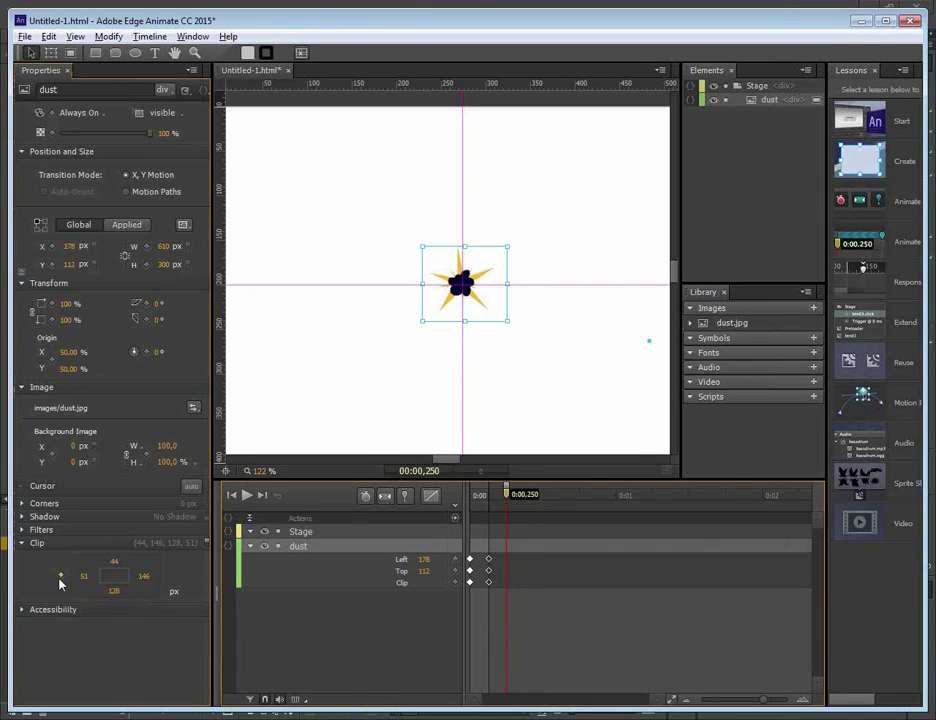
{"action": "left_click", "coordinate": [50, 266]}
{"action": "left_click", "coordinate": [52, 246]}
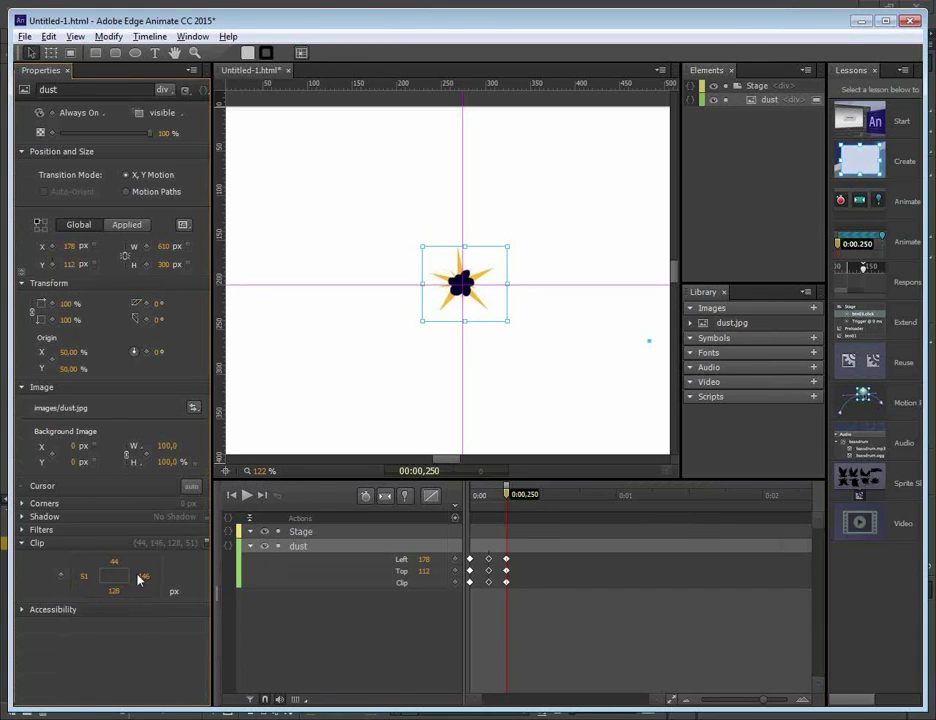
{"action": "left_click_drag", "start_coordinate": [148, 578], "coordinate": [393, 682]}
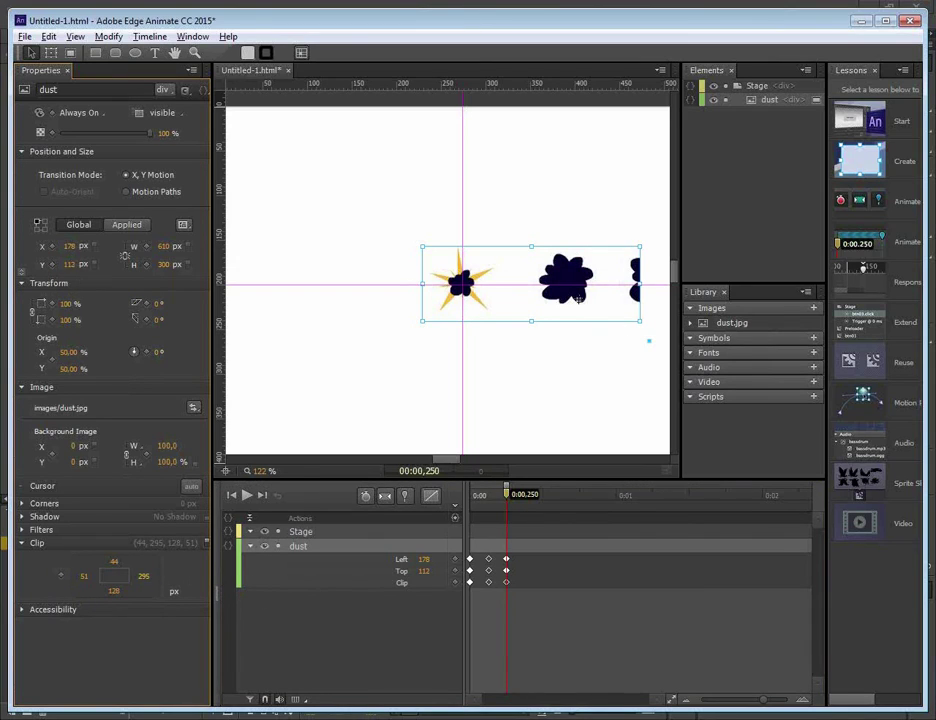
{"action": "left_click_drag", "start_coordinate": [72, 247], "coordinate": [4, 200]}
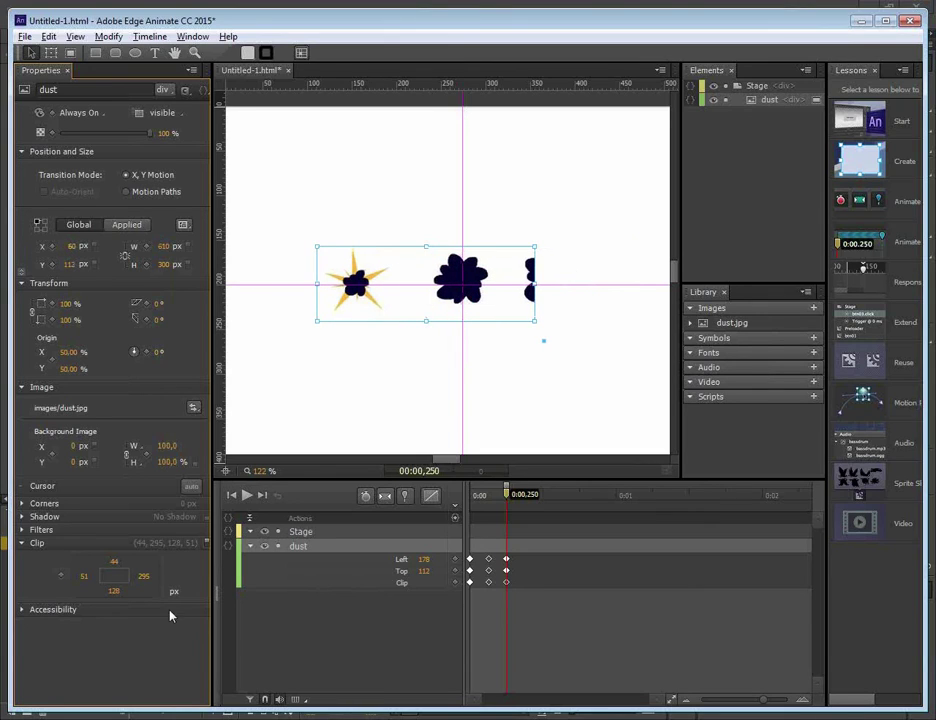
{"action": "mouse_move", "coordinate": [88, 584]}
{"action": "left_mouse_down"}
{"action": "mouse_move", "coordinate": [167, 586]}
{"action": "mouse_move", "coordinate": [116, 578]}
{"action": "mouse_move", "coordinate": [100, 594]}
{"action": "left_mouse_up"}
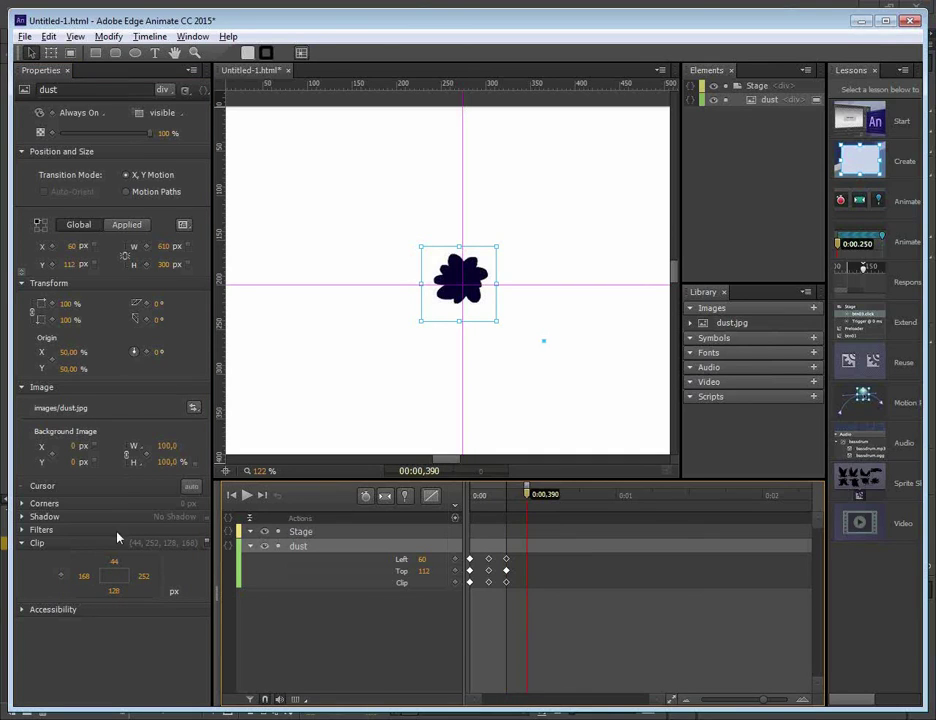
- Add X, Y and Clip keyframes at 0:00,390, framing the fourth explosion image at X -48, Y 119 with clip left 275 and right 374 px
{"action": "left_click", "coordinate": [61, 577]}
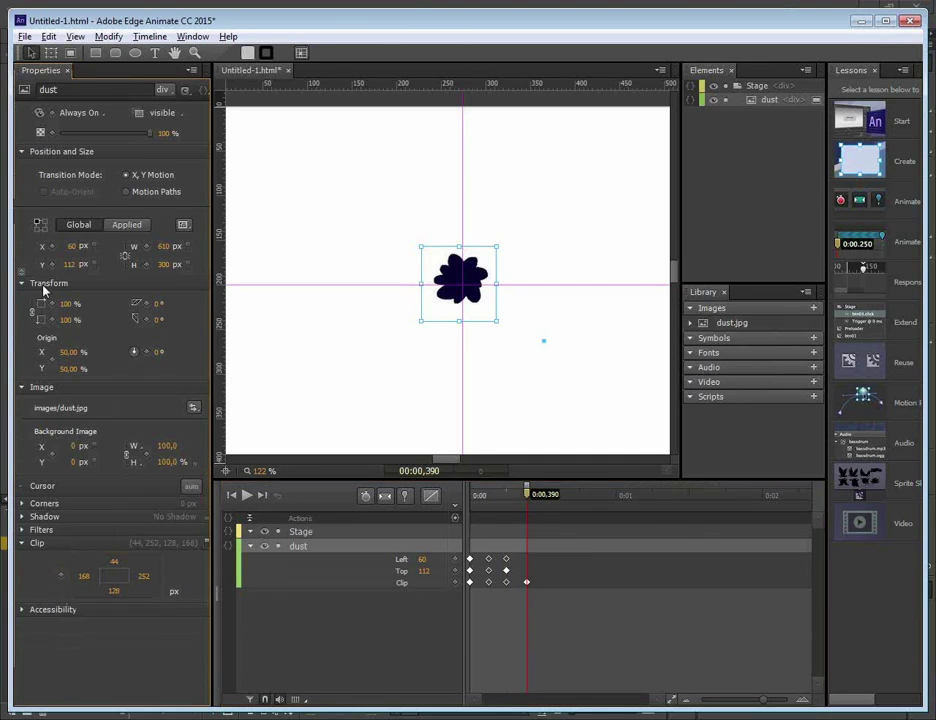
{"action": "left_click", "coordinate": [53, 265]}
{"action": "left_click_drag", "start_coordinate": [84, 583], "coordinate": [56, 585]}
{"action": "left_click_drag", "start_coordinate": [143, 576], "coordinate": [165, 577]}
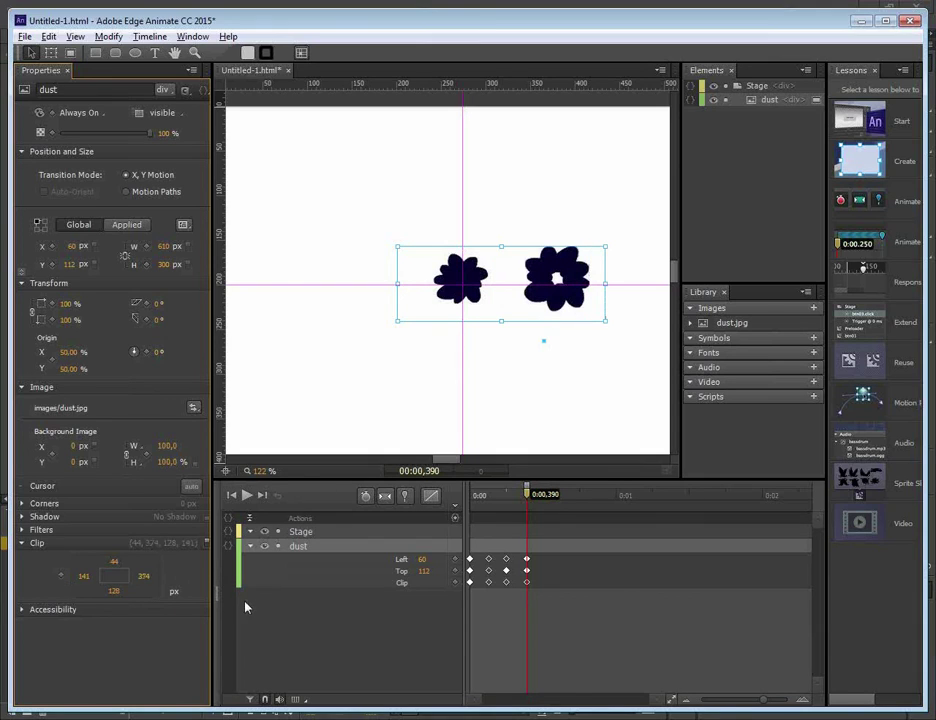
{"action": "left_click_drag", "start_coordinate": [71, 245], "coordinate": [3, 261]}
{"action": "left_click_drag", "start_coordinate": [98, 578], "coordinate": [186, 586]}
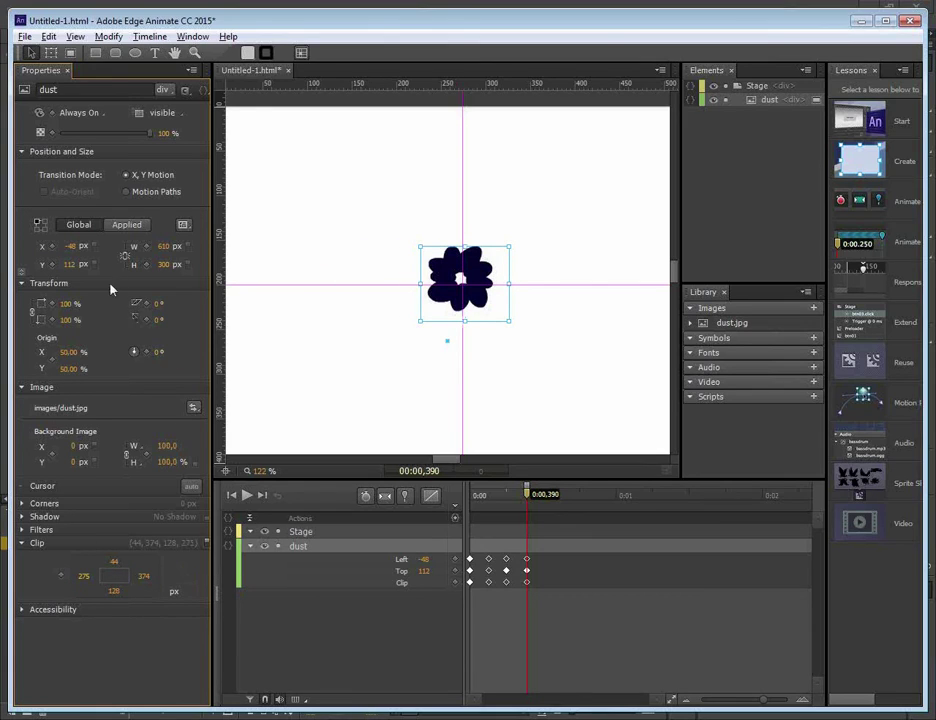
{"action": "left_click_drag", "start_coordinate": [84, 273], "coordinate": [50, 255]}
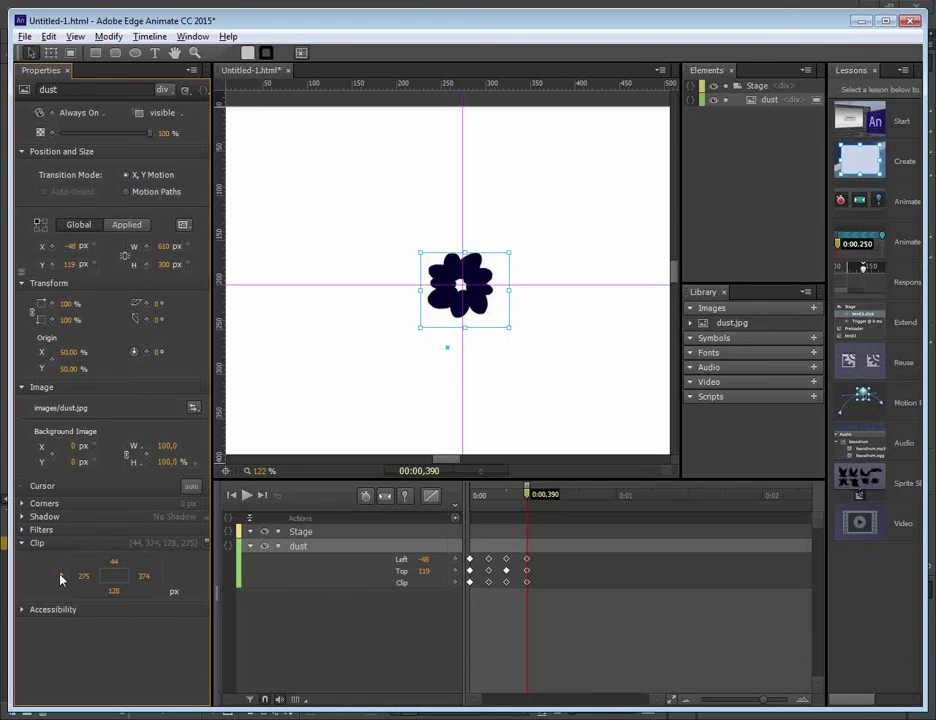
{"action": "mouse_move", "coordinate": [529, 497]}
{"action": "left_mouse_down"}
{"action": "mouse_move", "coordinate": [474, 500]}
{"action": "mouse_move", "coordinate": [531, 514]}
{"action": "left_mouse_up"}
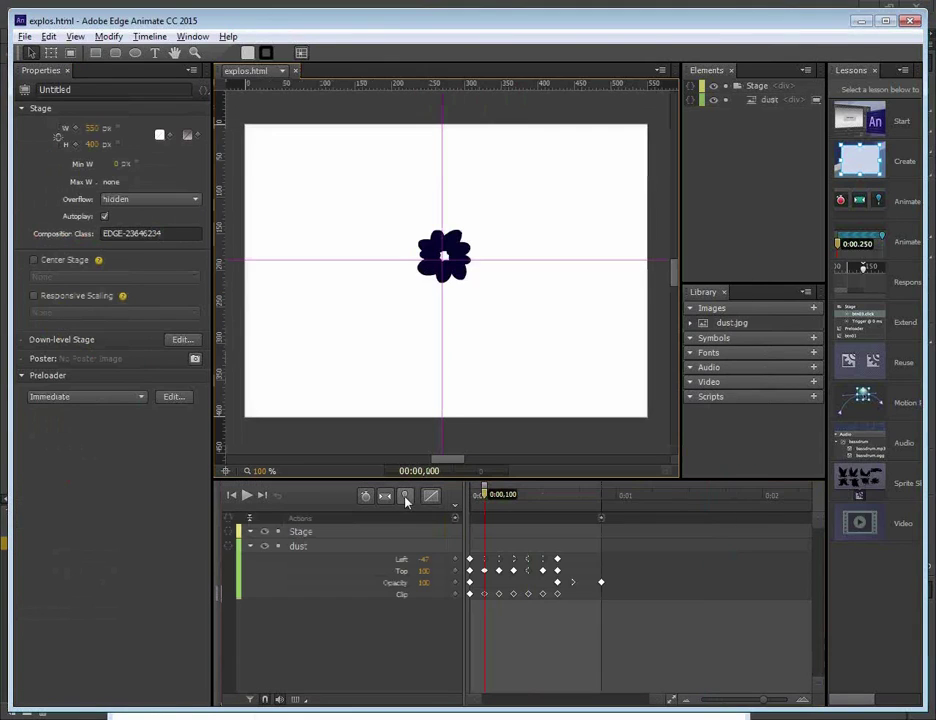
- Rewind the finished explos.html animation to its start and preview the explosion in the browser, closing each preview after viewing
{"action": "left_click_drag", "start_coordinate": [483, 497], "coordinate": [451, 523]}
{"action": "key", "text": "ctrl+Return"}
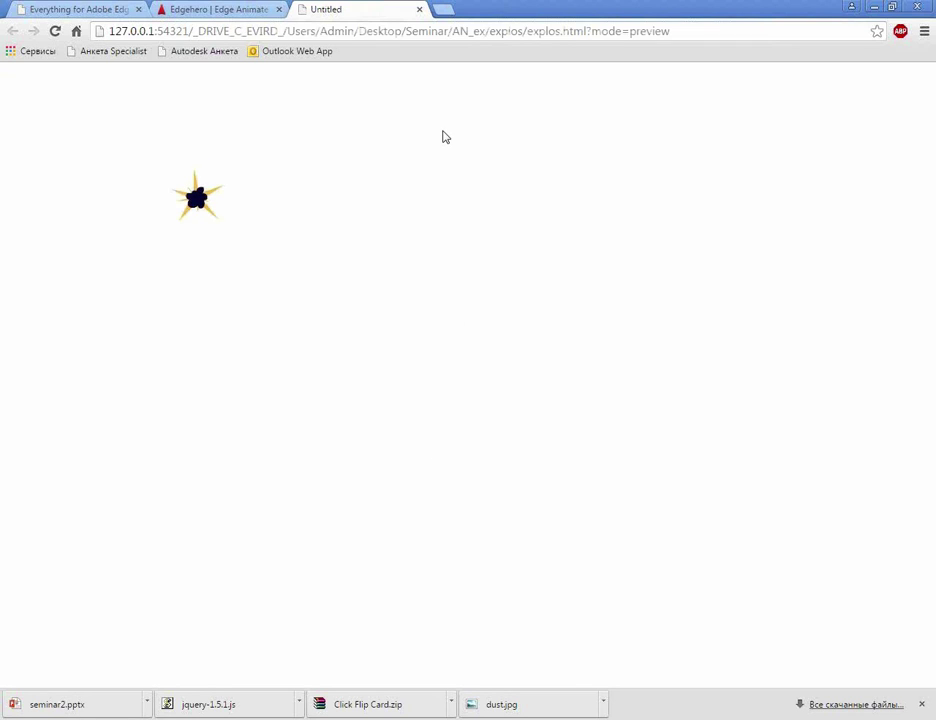
{"action": "left_click", "coordinate": [420, 10]}
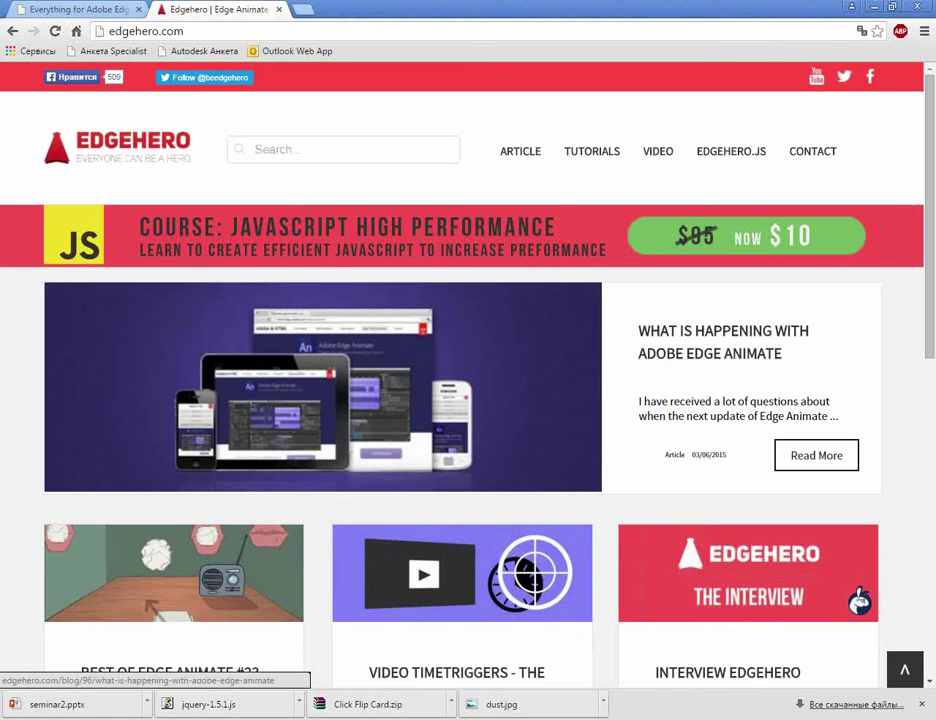
{"action": "key", "text": "alt+Tab"}
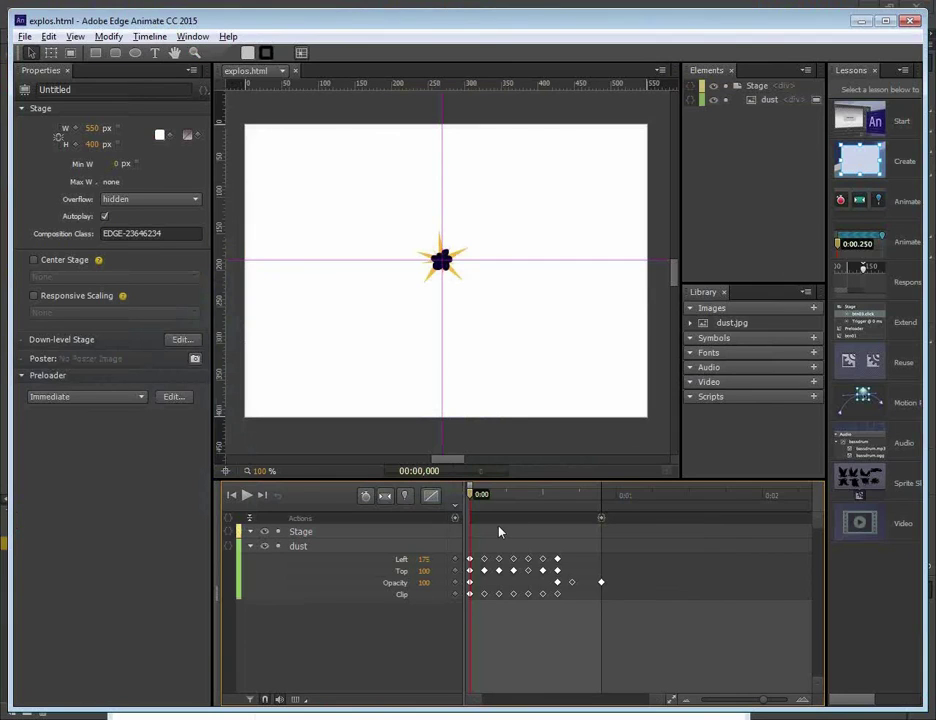
{"action": "left_click_drag", "start_coordinate": [466, 494], "coordinate": [466, 526]}
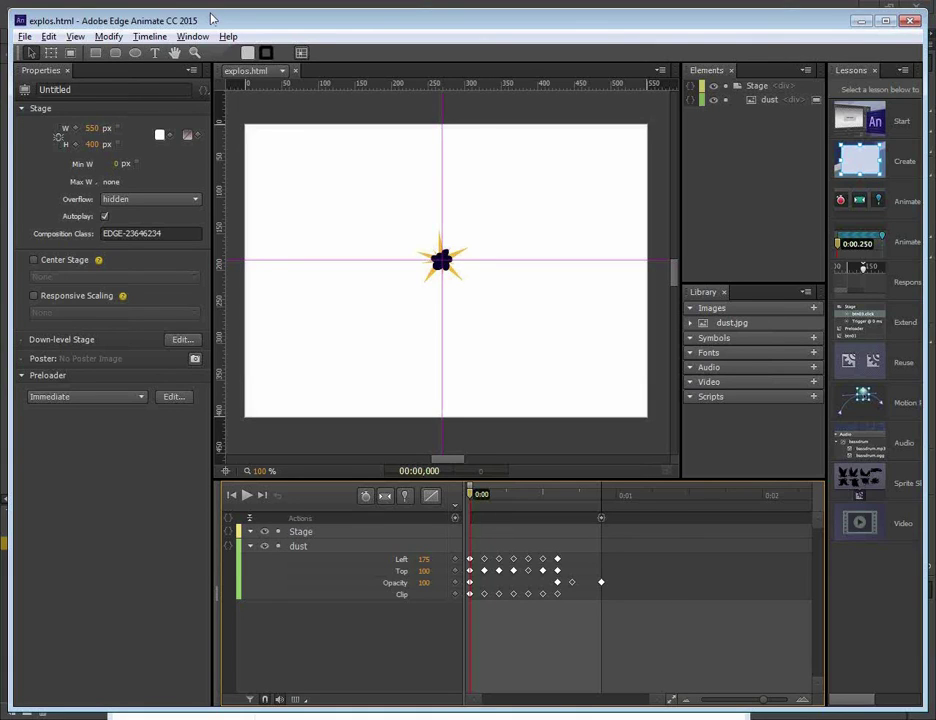
{"action": "key", "text": "ctrl+Return"}
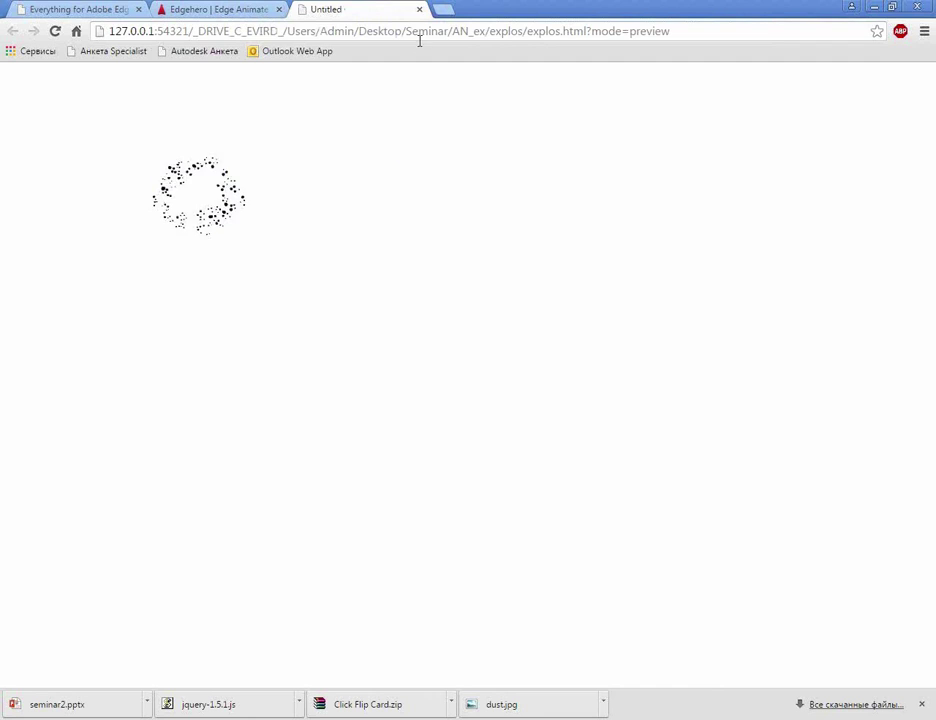
{"action": "left_click", "coordinate": [419, 9]}
- Switch to the explos folder, open explos.html directly in the browser to watch the animation, and close it again
{"action": "key", "text": "alt+Tab"}
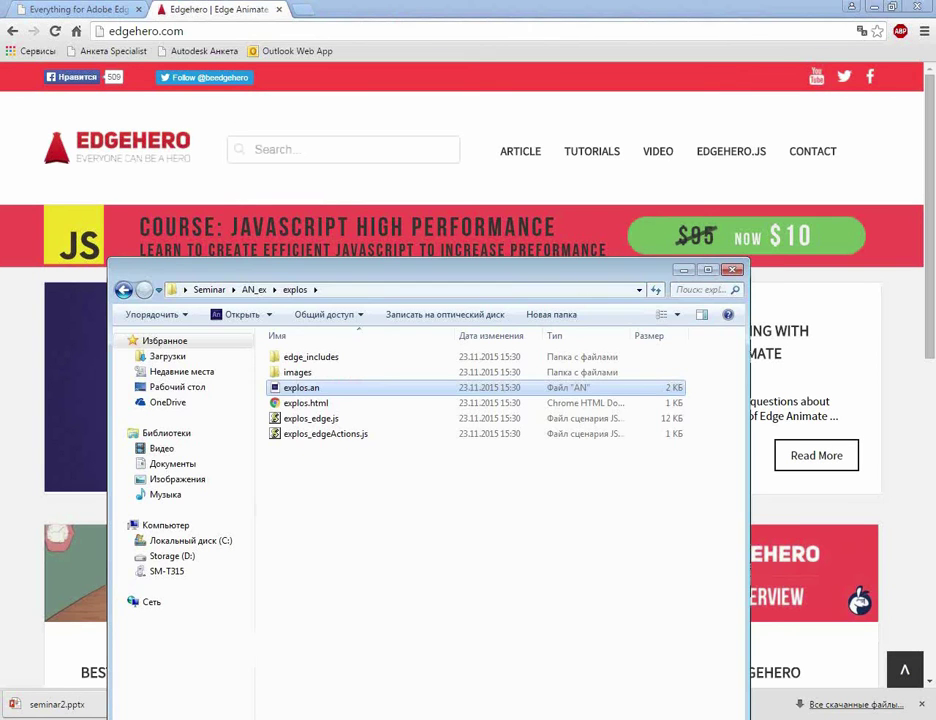
{"action": "left_click", "coordinate": [292, 404]}
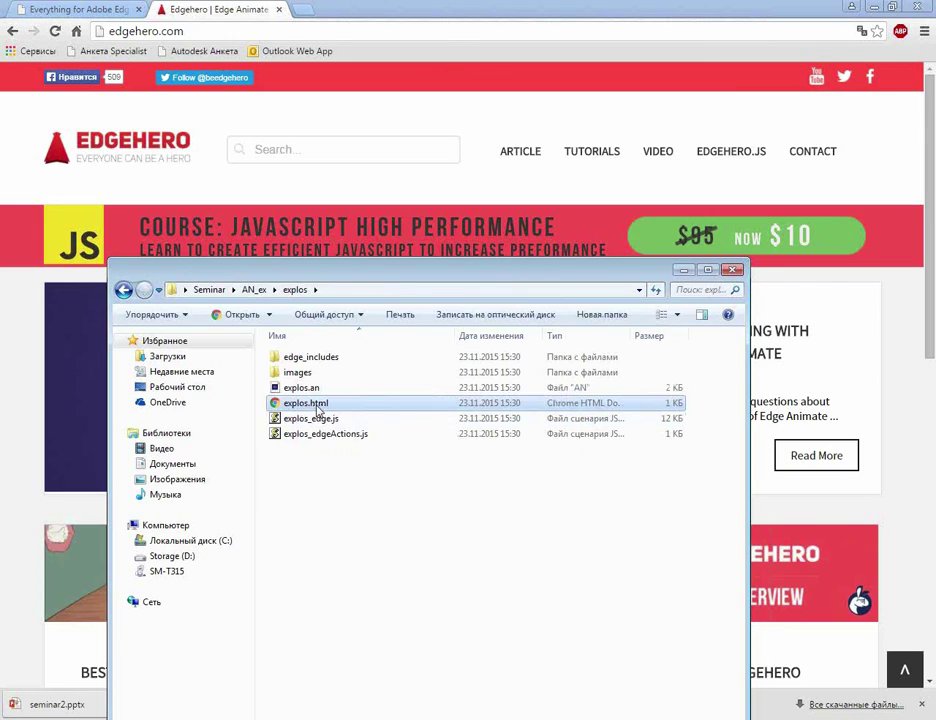
{"action": "double_click", "coordinate": [318, 410]}
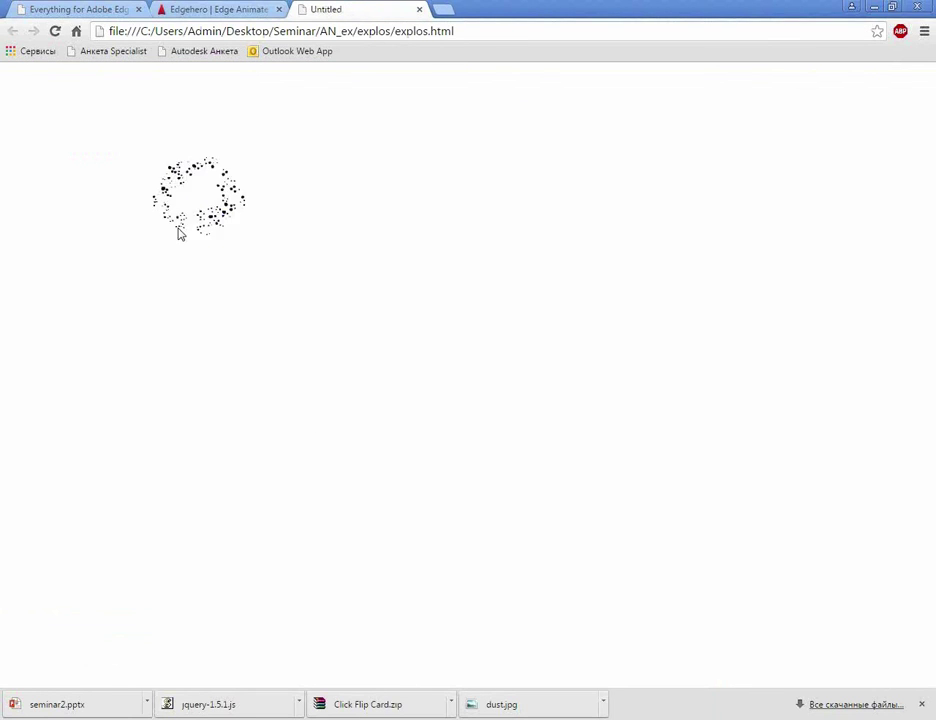
{"action": "left_click", "coordinate": [419, 10]}
{"action": "left_click", "coordinate": [874, 7]}
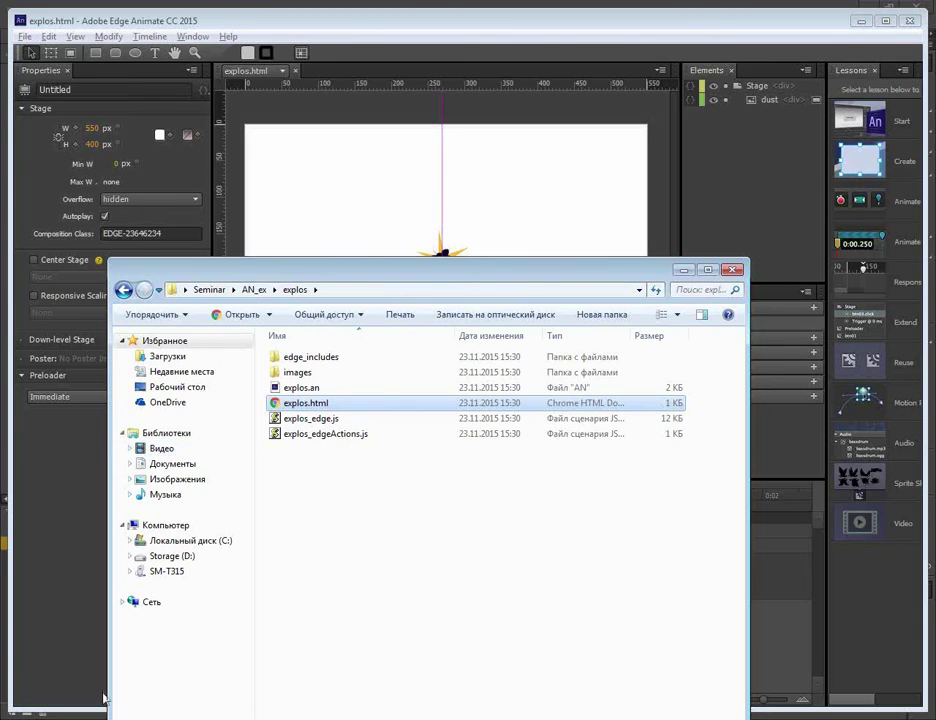
- Review the images folder and the scripts explos_edge.js and explos_edgeActions.js among the project files in the explos folder
{"action": "left_click", "coordinate": [297, 372]}
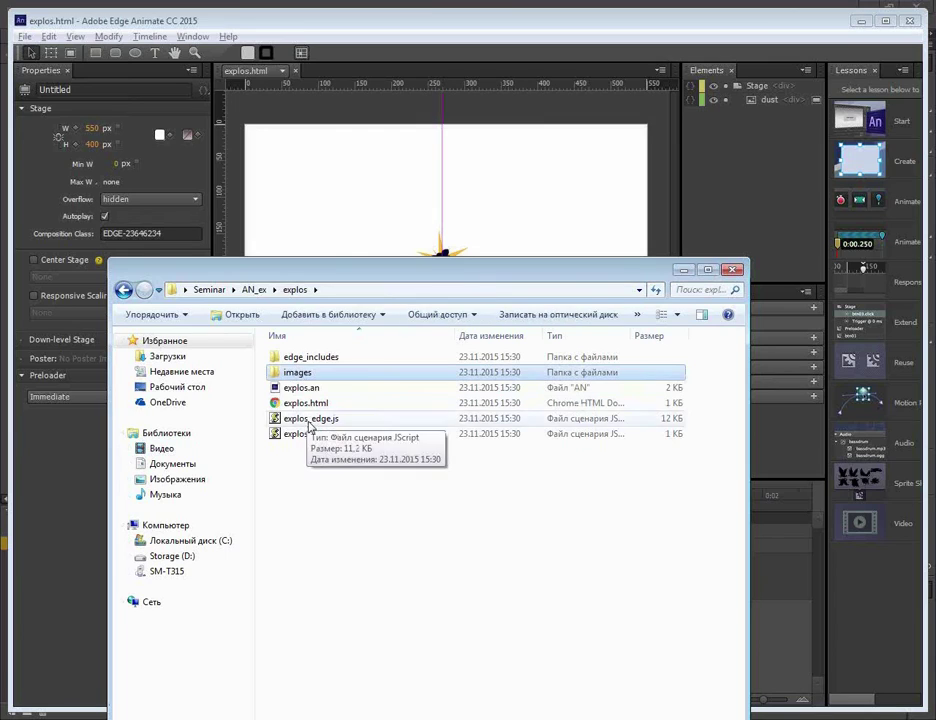
{"action": "left_click", "coordinate": [310, 418]}
{"action": "left_click_drag", "start_coordinate": [376, 478], "coordinate": [287, 428]}
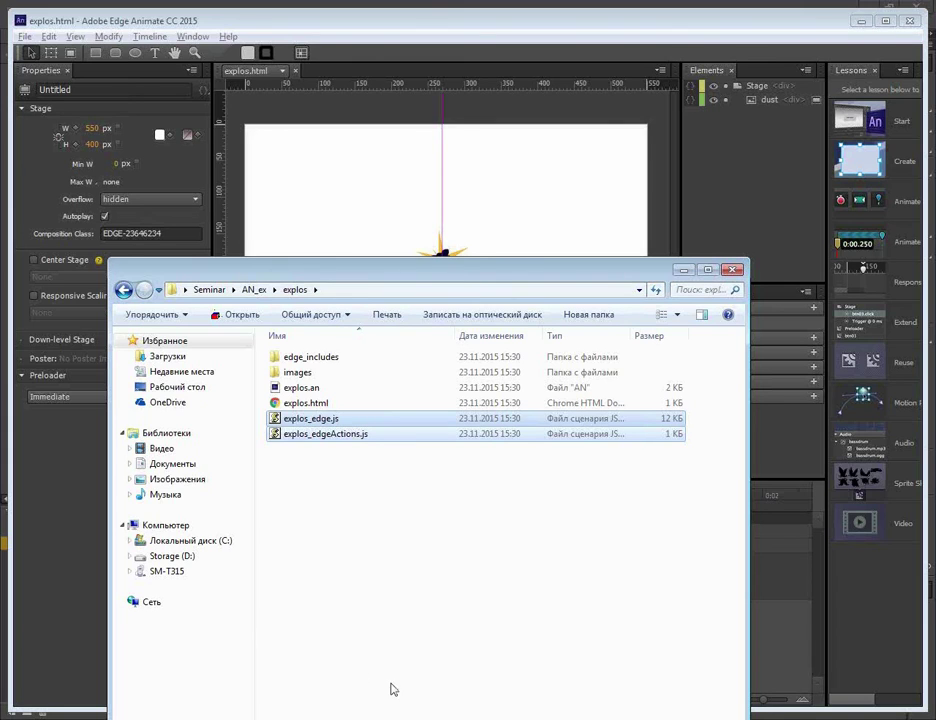
- Switch to Flash and create a new HTML5 Canvas document of 550 x 400 px at 24 fps
{"action": "left_click", "coordinate": [438, 701]}
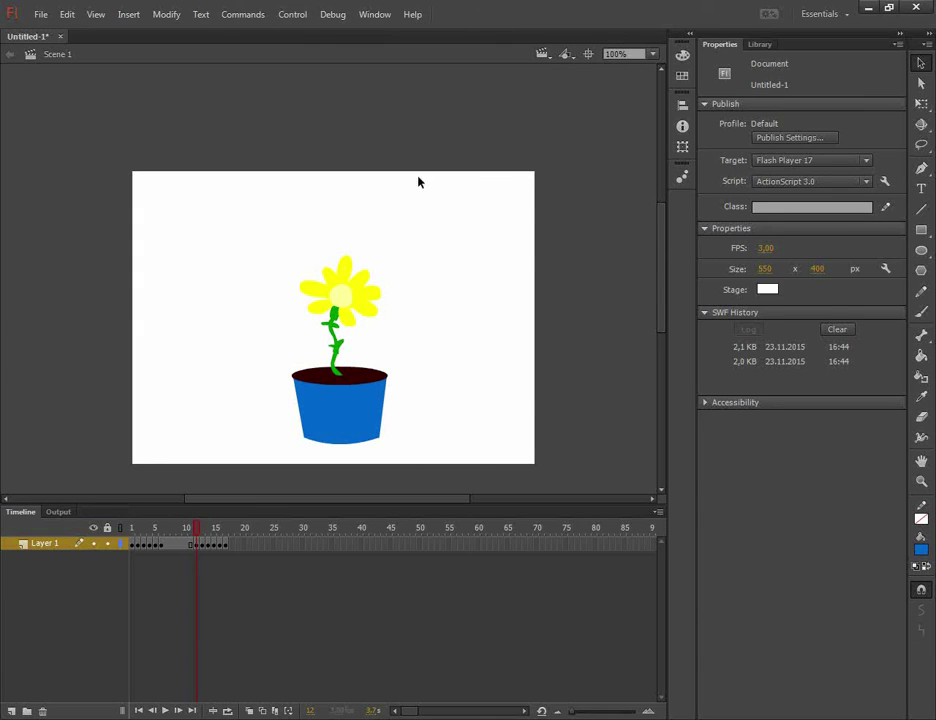
{"action": "left_click", "coordinate": [44, 16]}
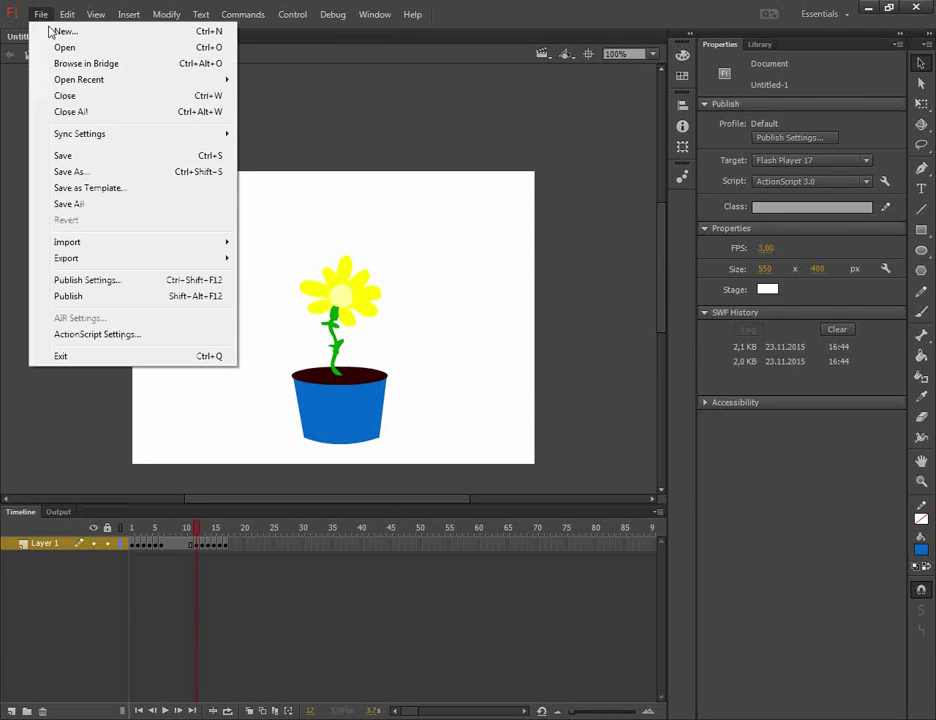
{"action": "left_click", "coordinate": [117, 39]}
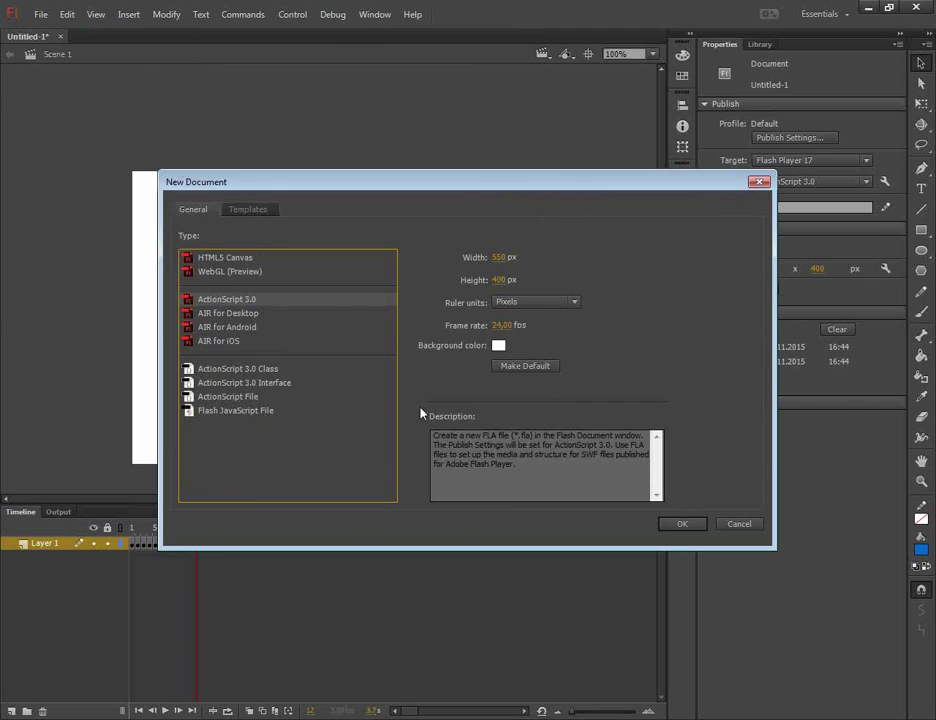
{"action": "left_click", "coordinate": [210, 261]}
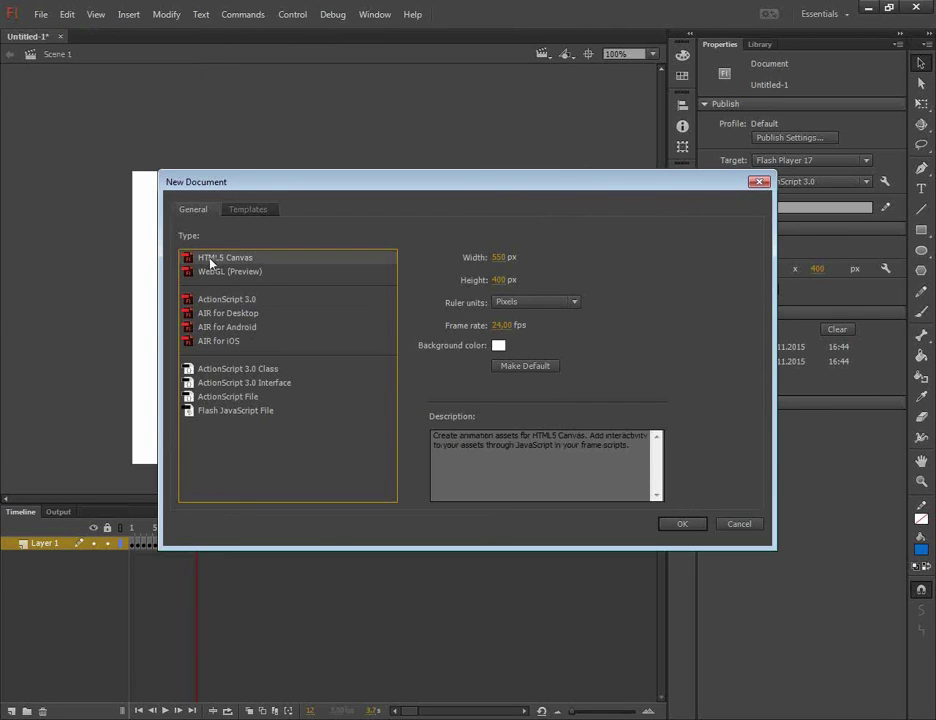
{"action": "double_click", "coordinate": [230, 262]}
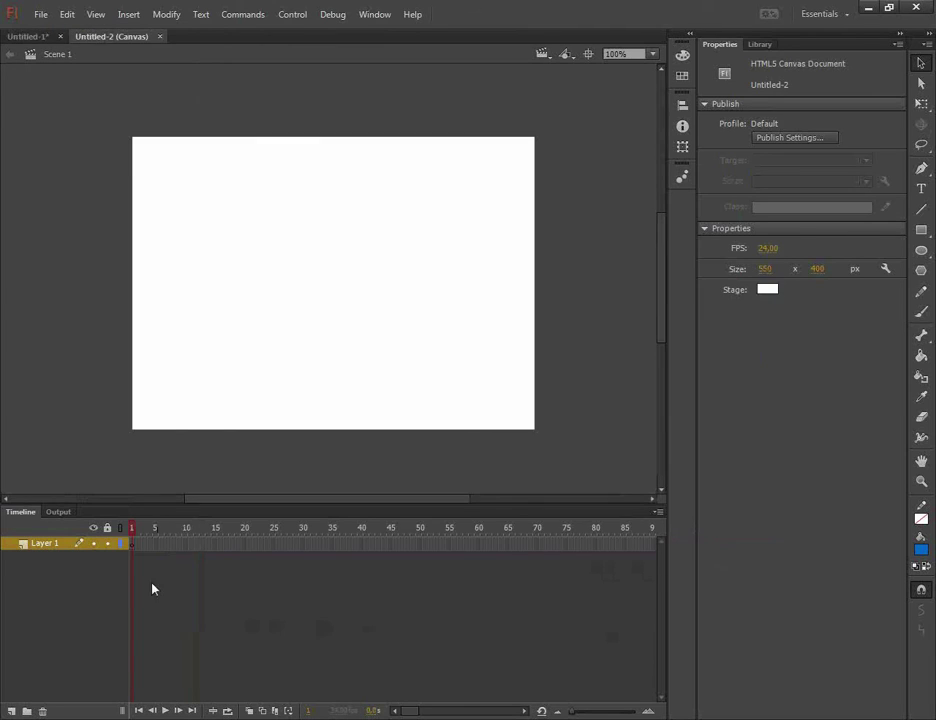
- Copy all frames of the flower animation from Untitled-1 and paste them at frame 1 of the Untitled-2 canvas document
{"action": "left_click", "coordinate": [27, 40]}
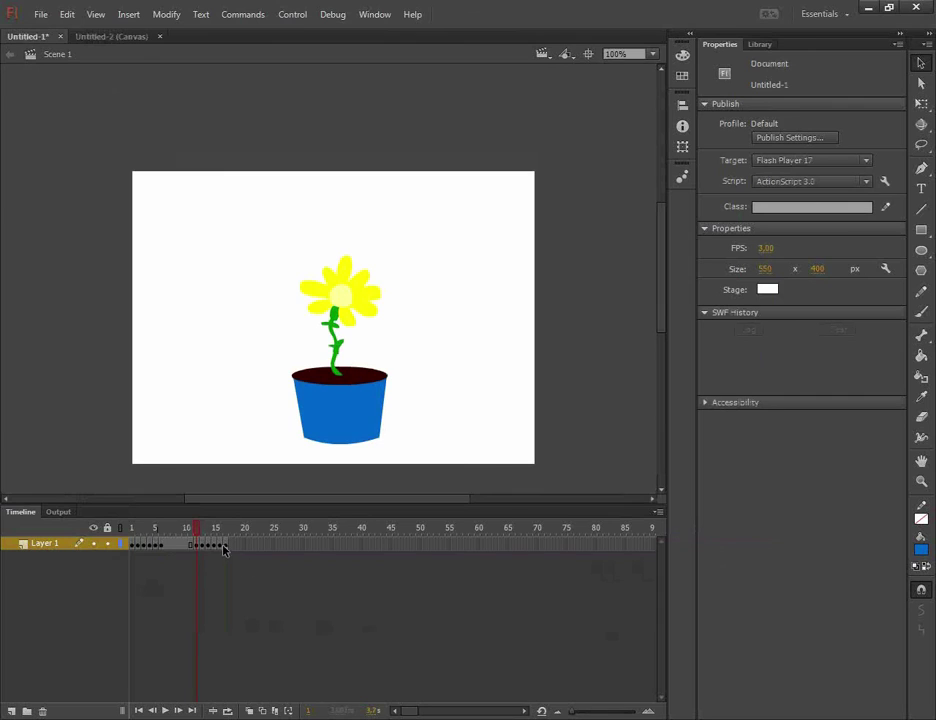
{"action": "right_click", "coordinate": [130, 549]}
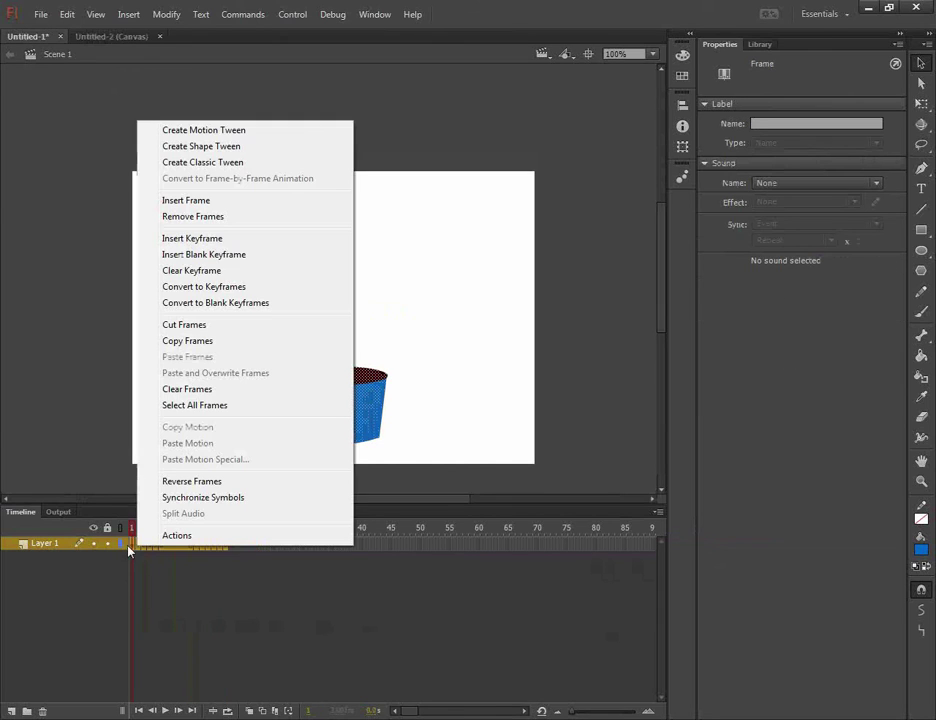
{"action": "left_click", "coordinate": [199, 341]}
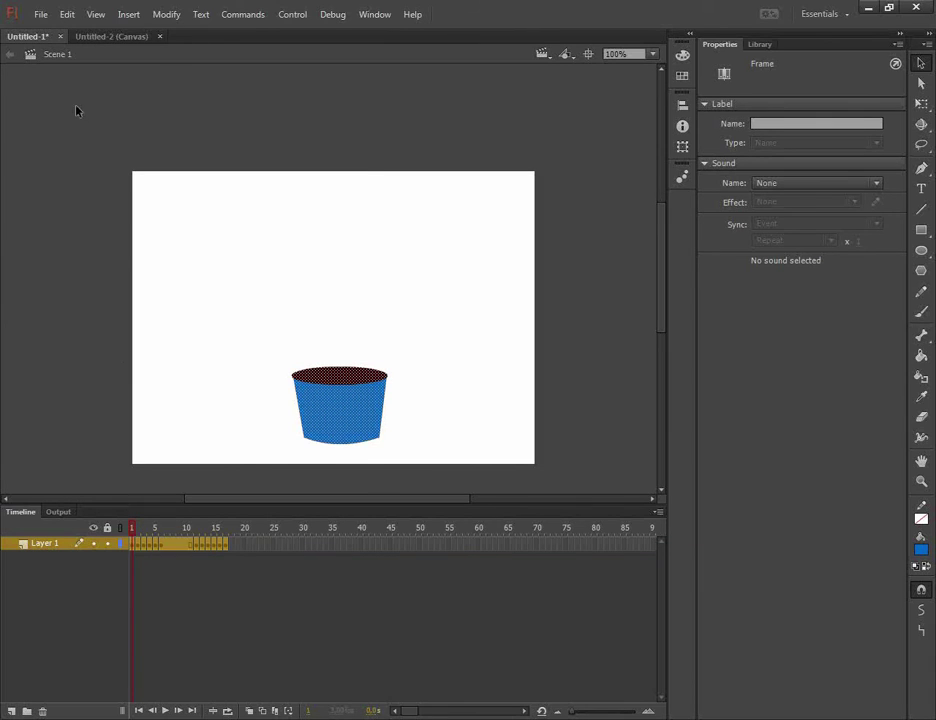
{"action": "left_click", "coordinate": [97, 37]}
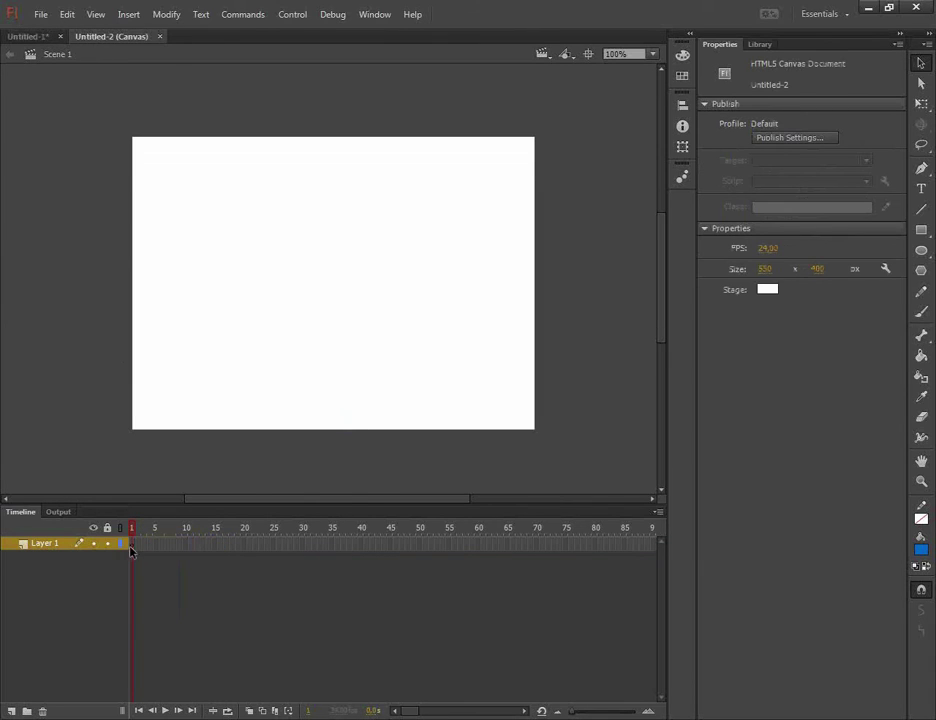
{"action": "right_click", "coordinate": [131, 549]}
{"action": "left_click", "coordinate": [200, 372]}
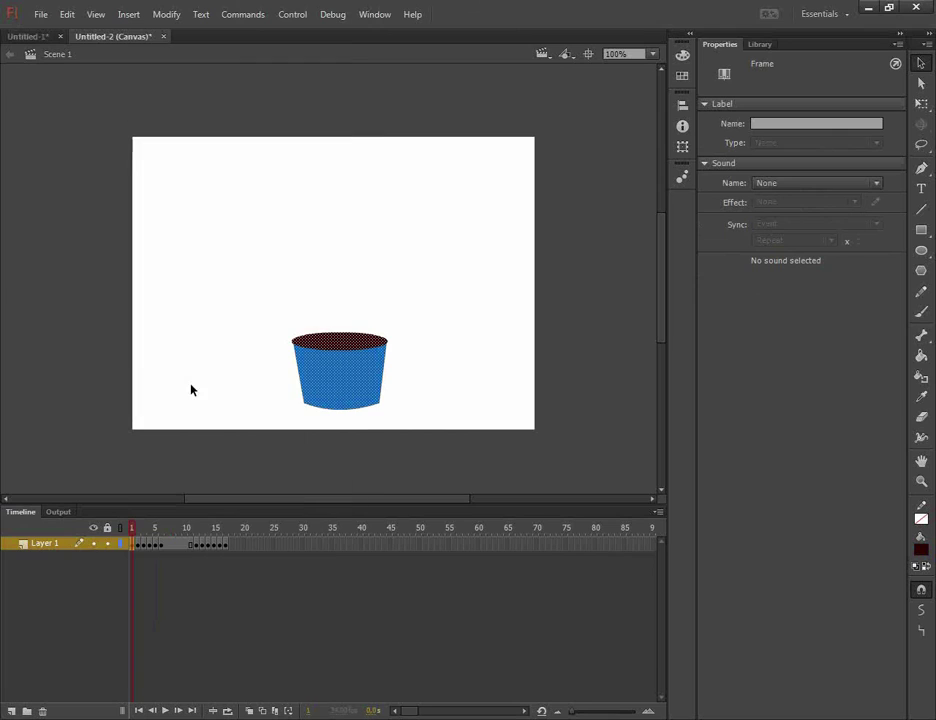
- Scrub through the pasted flower frames, test the canvas animation in the browser, close the preview and return to Flash
{"action": "left_click_drag", "start_coordinate": [173, 530], "coordinate": [92, 528]}
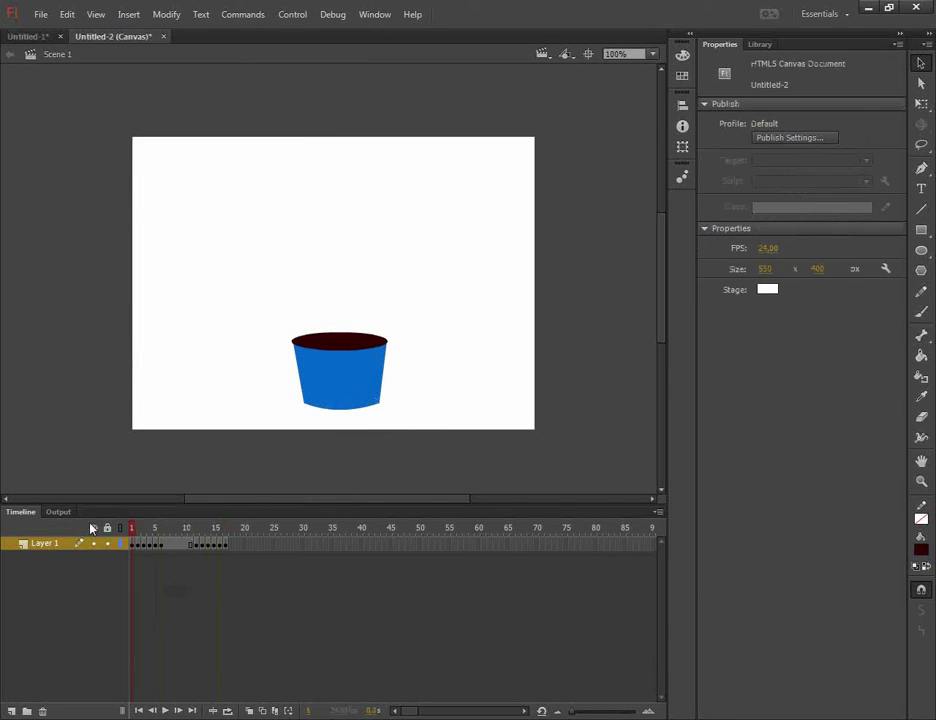
{"action": "key", "text": "ctrl+Return"}
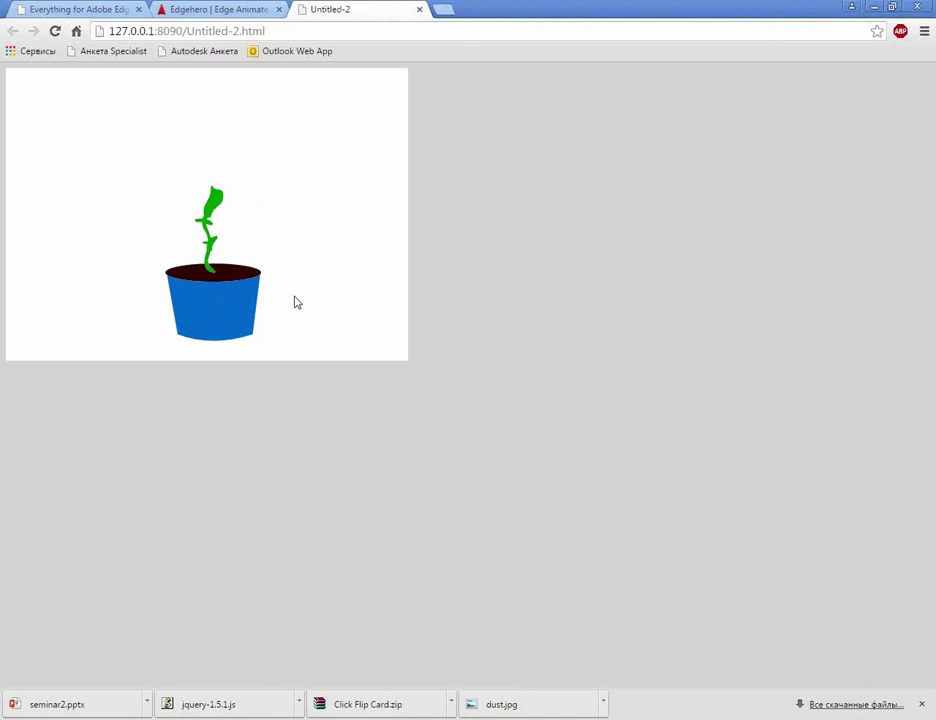
{"action": "left_click", "coordinate": [421, 11]}
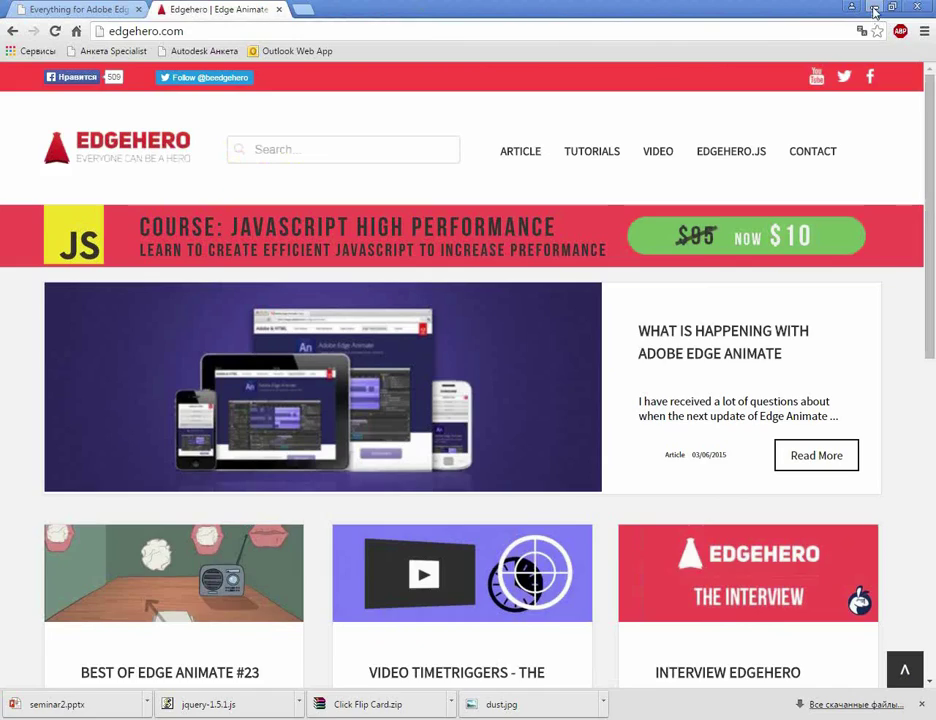
{"action": "key", "text": "alt+Tab"}
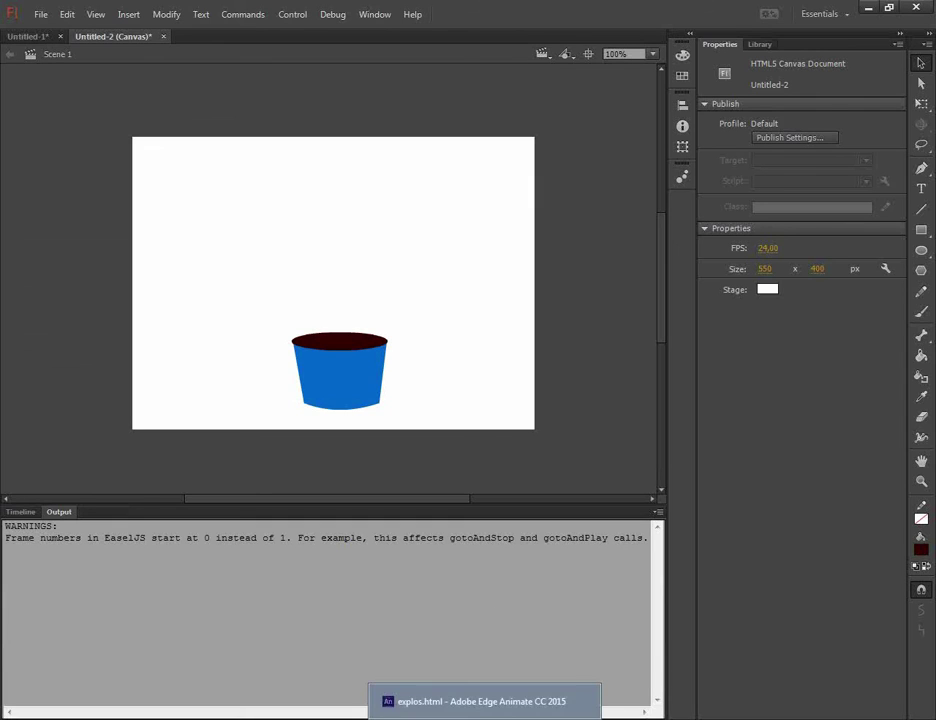
- Glance at explos.html in Edge Animate, return to Flash and scrub through the flower frames of Untitled-1, stopping at frame 8
{"action": "left_click", "coordinate": [450, 712]}
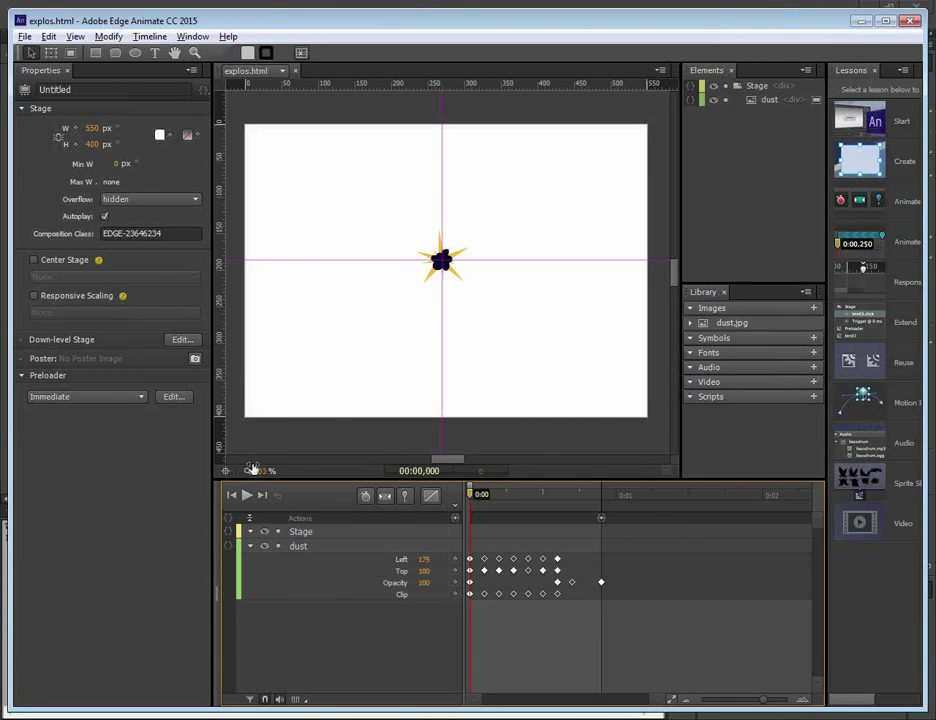
{"action": "key", "text": "alt+Tab"}
{"action": "left_click", "coordinate": [30, 36]}
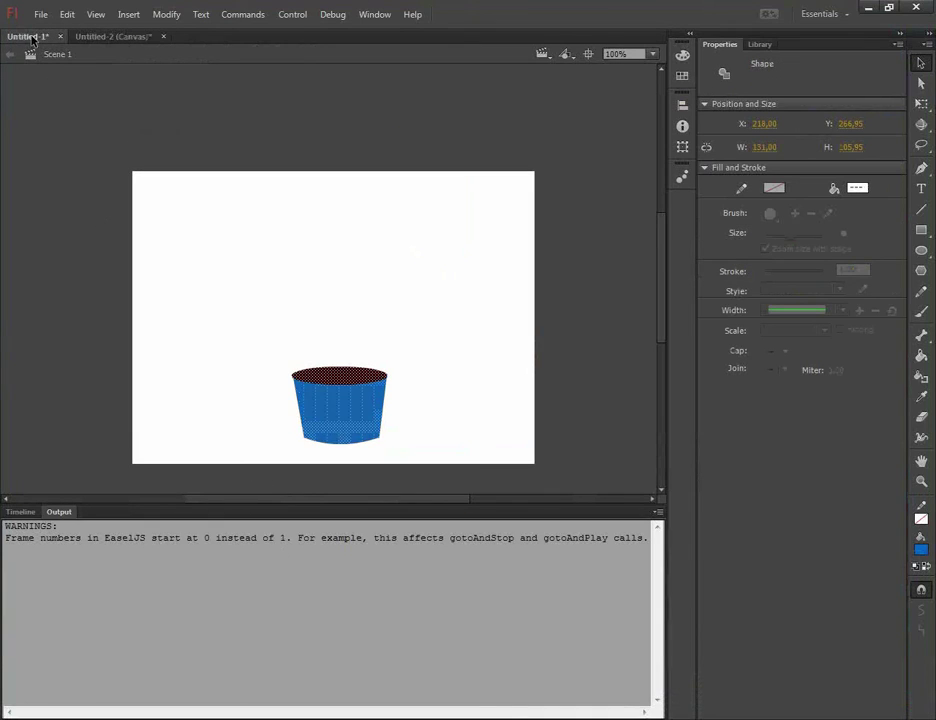
{"action": "left_click", "coordinate": [20, 511]}
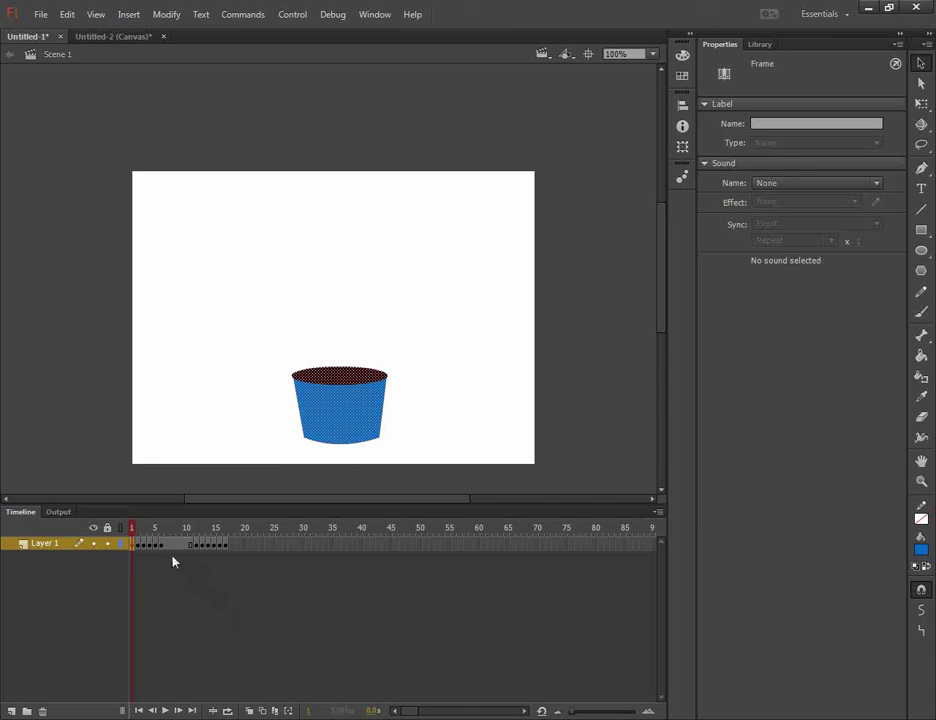
{"action": "left_click_drag", "start_coordinate": [140, 531], "coordinate": [210, 560]}
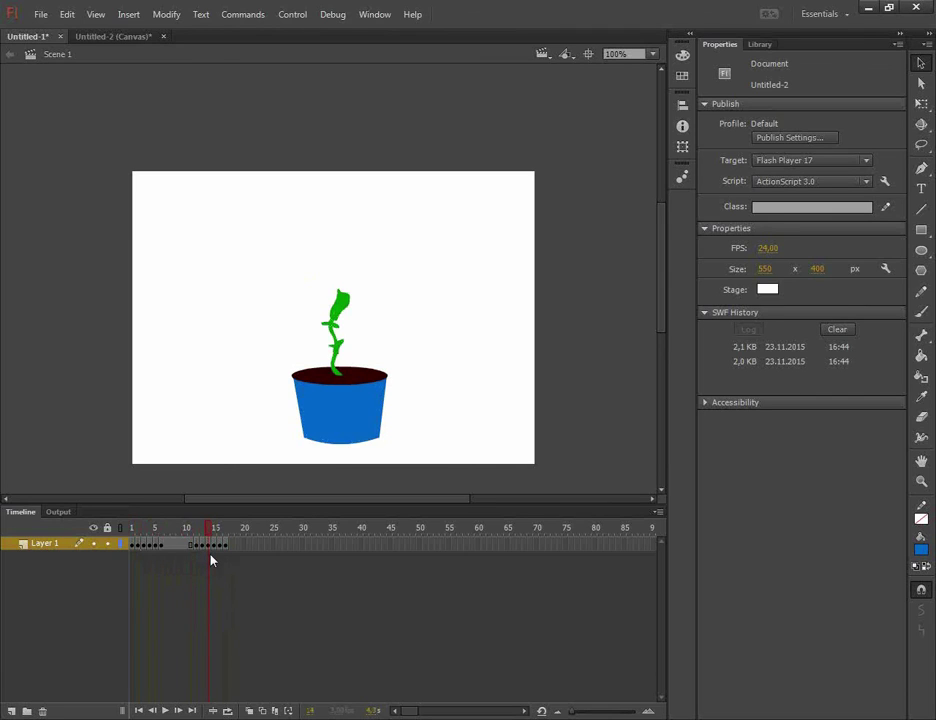
{"action": "left_click_drag", "start_coordinate": [209, 560], "coordinate": [174, 554]}
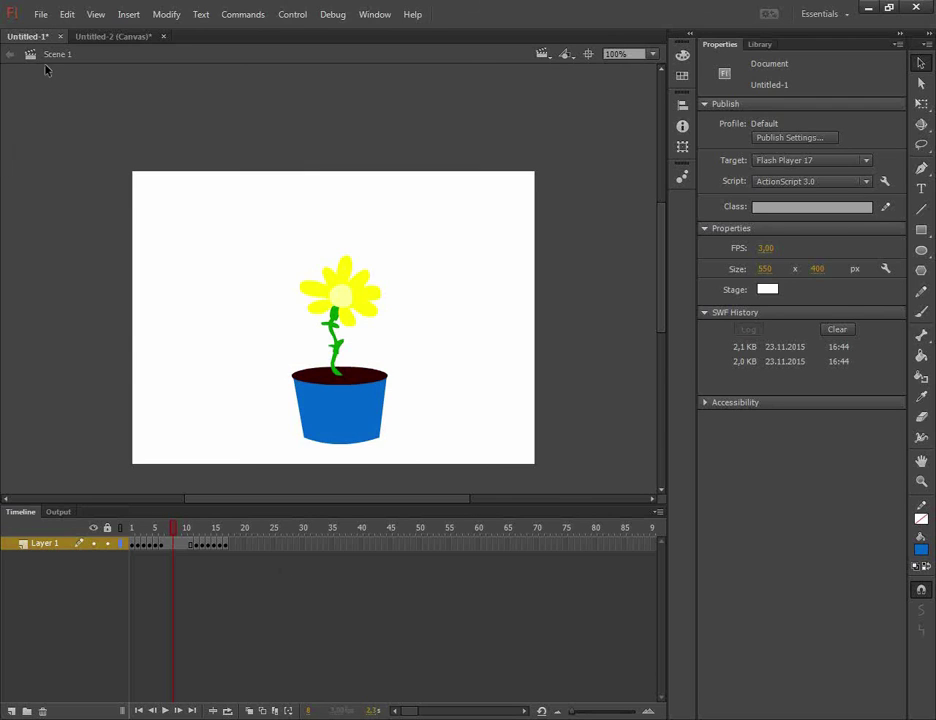
{"action": "left_click", "coordinate": [40, 15]}
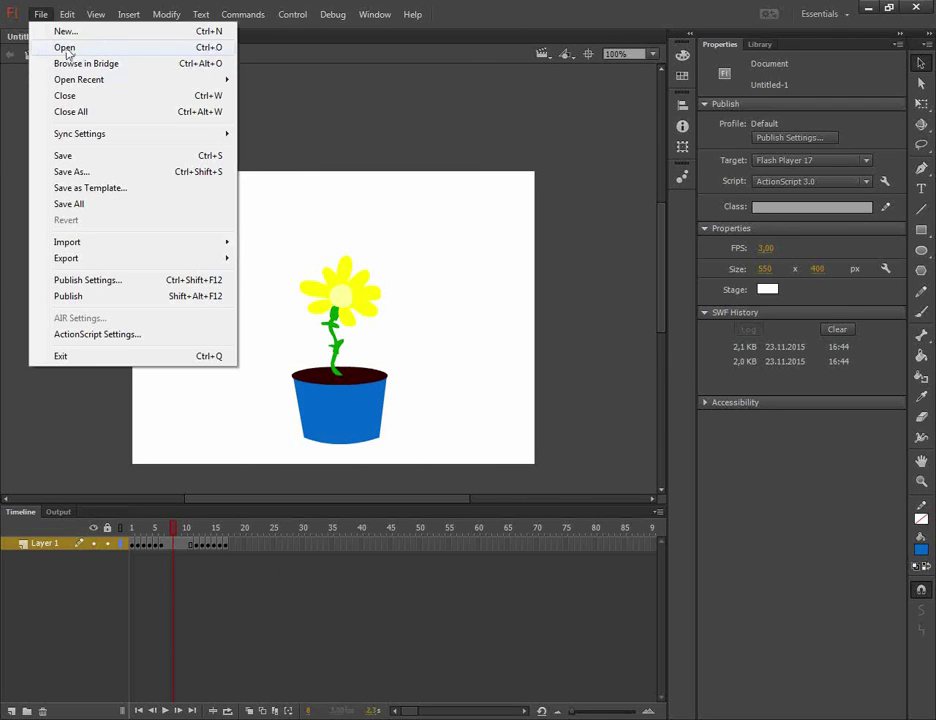
{"action": "left_click", "coordinate": [66, 48]}
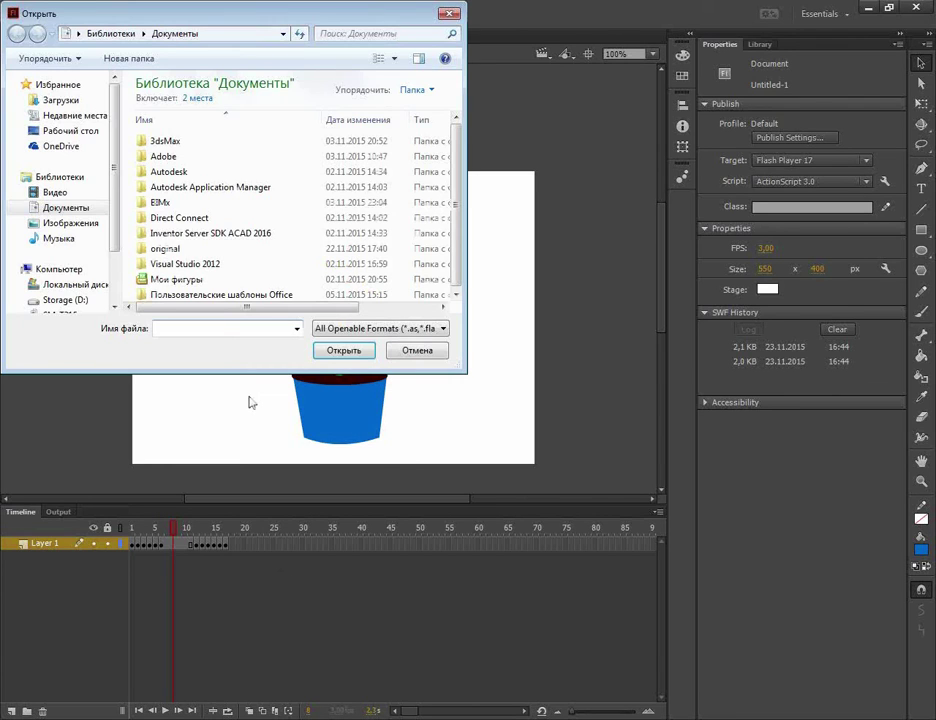
{"action": "left_click", "coordinate": [66, 131]}
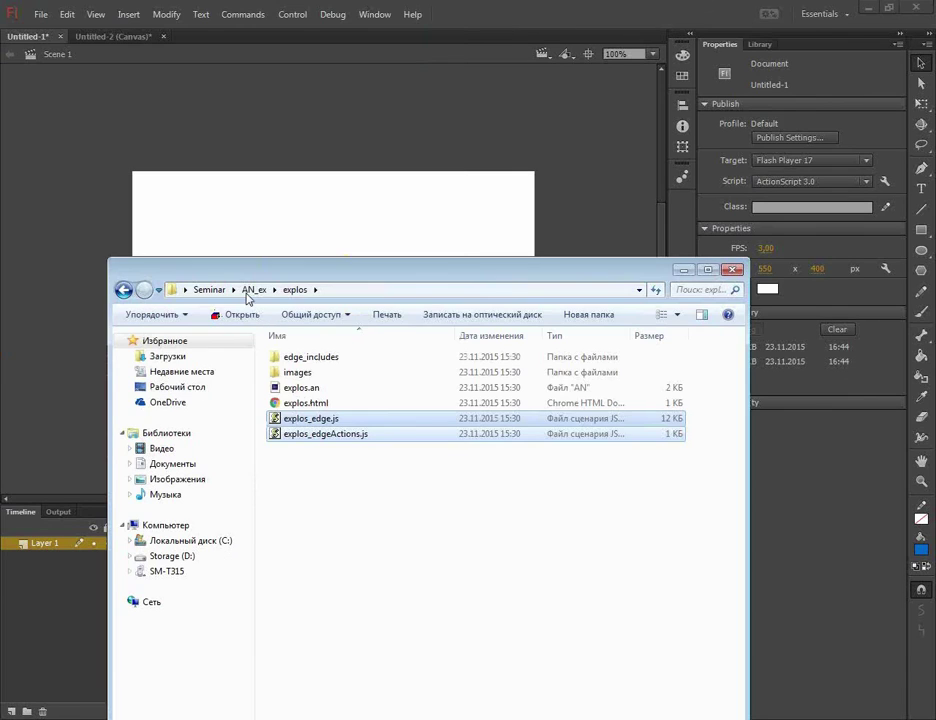
- Open the Assets_0 folder inside Seminar in the file explorer and look over island.png, vert.png and cloud.png
{"action": "left_click", "coordinate": [213, 290]}
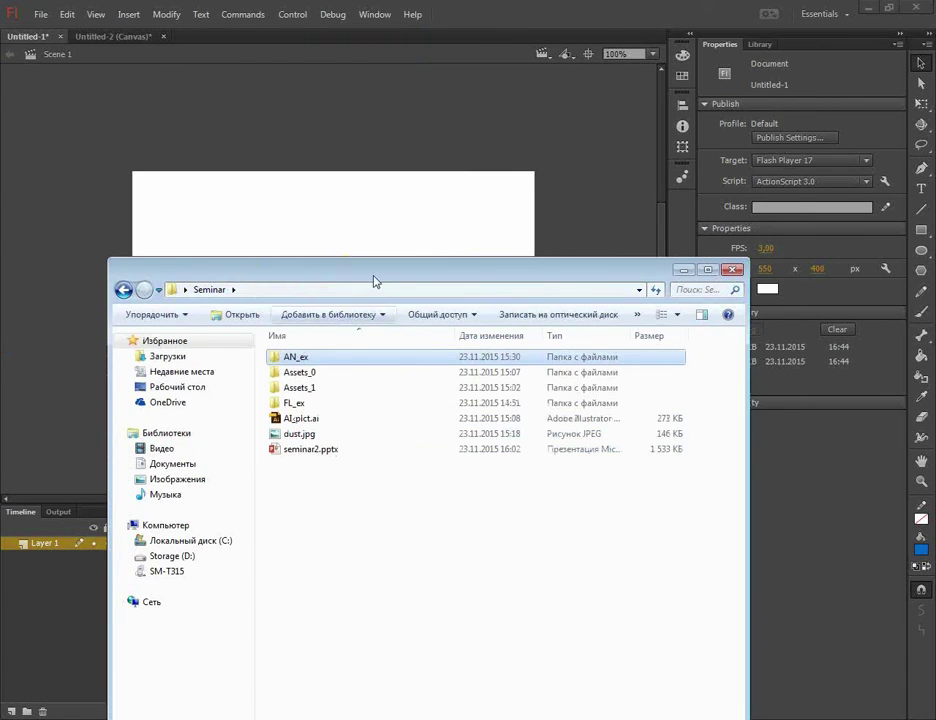
{"action": "left_click_drag", "start_coordinate": [374, 279], "coordinate": [423, 174]}
{"action": "double_click", "coordinate": [349, 270]}
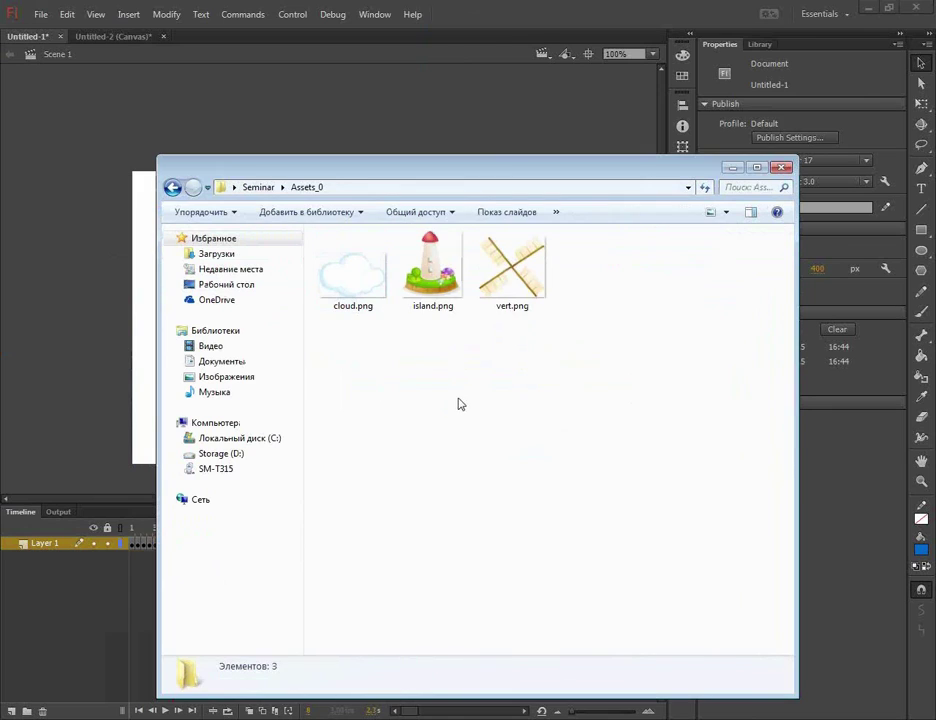
{"action": "left_click", "coordinate": [445, 308]}
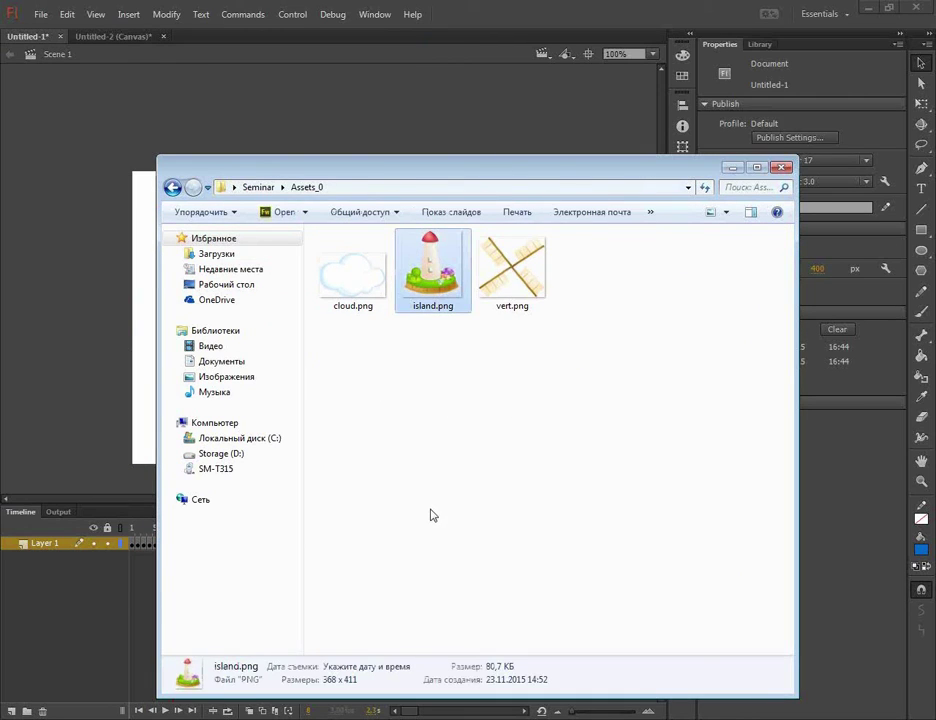
{"action": "left_click", "coordinate": [503, 297]}
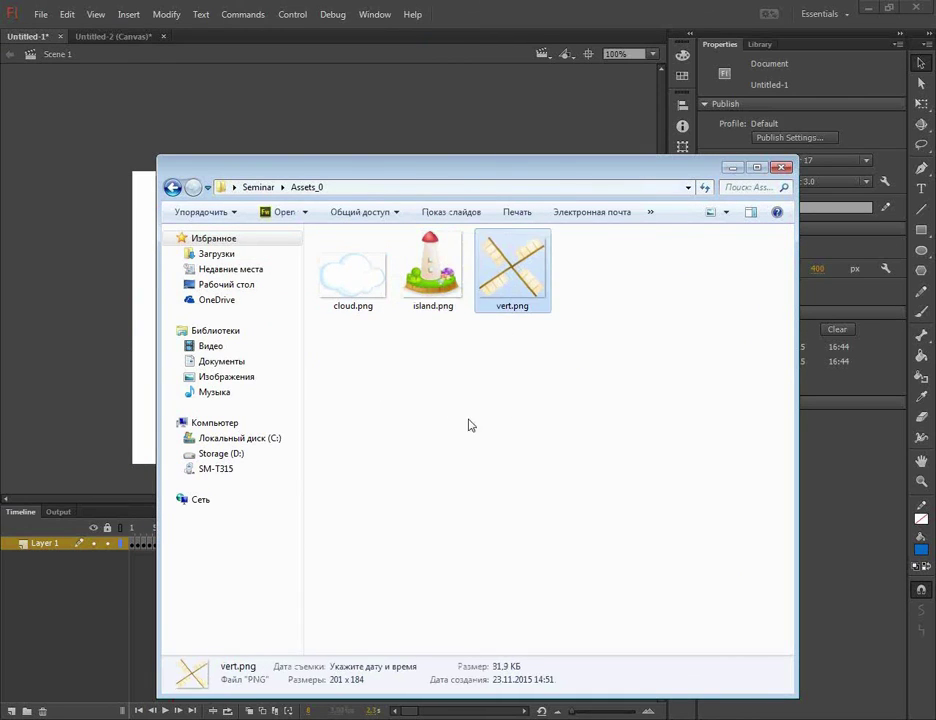
{"action": "left_click", "coordinate": [352, 283]}
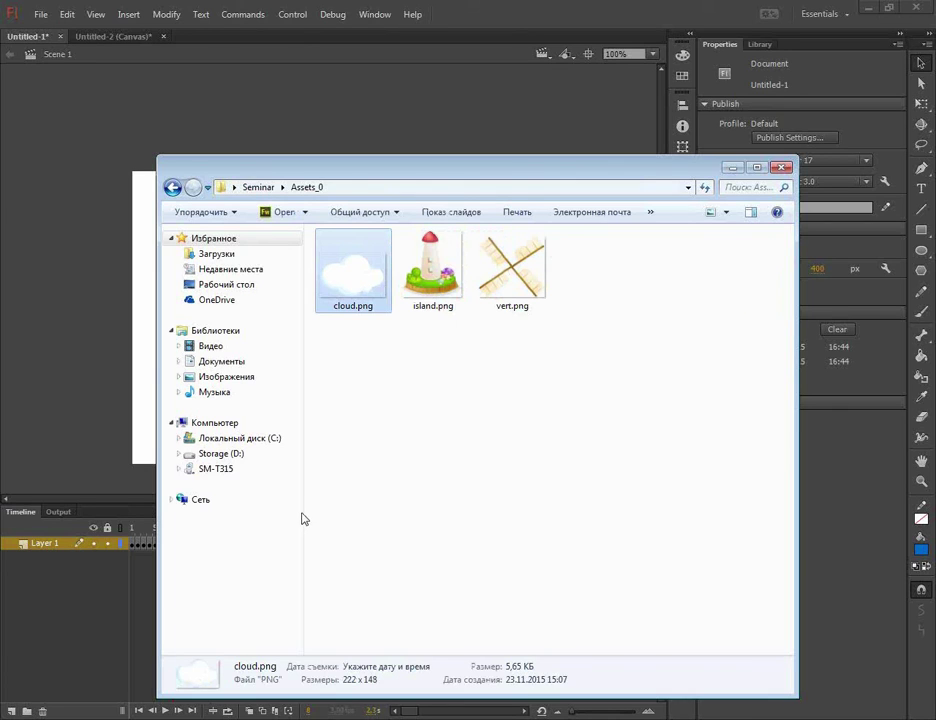
{"action": "left_click_drag", "start_coordinate": [512, 173], "coordinate": [704, 146]}
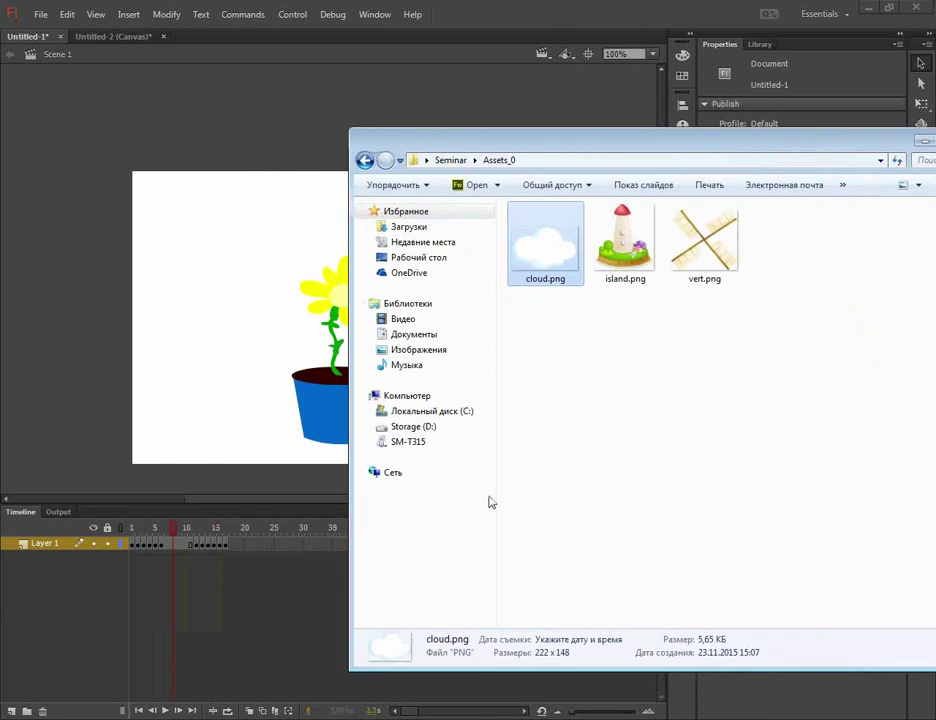
- Create another HTML5 Canvas document in Flash, 550 x 400 px at 24 fps
{"action": "left_click", "coordinate": [80, 35]}
{"action": "left_click", "coordinate": [39, 14]}
{"action": "left_click", "coordinate": [38, 31]}
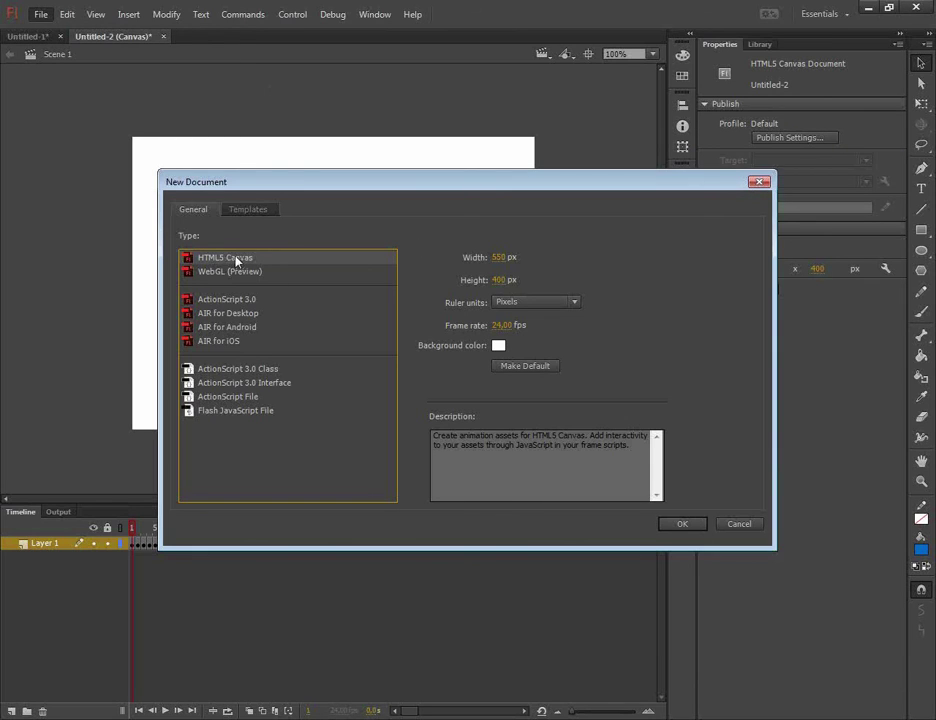
{"action": "left_click", "coordinate": [670, 524]}
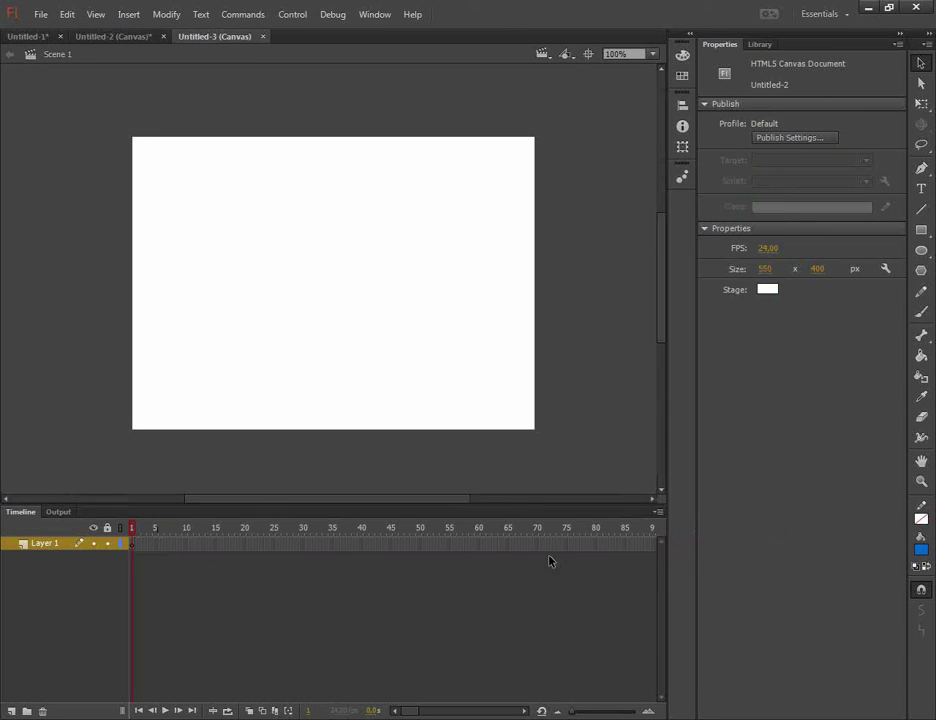
- Place cloud.png, island.png and vert.png from Assets_0 on the new stage and pull the windmill blades and island apart
{"action": "key", "text": "alt+Tab"}
{"action": "left_click_drag", "start_coordinate": [792, 388], "coordinate": [736, 372]}
{"action": "key", "text": "ctrl+a"}
{"action": "left_click_drag", "start_coordinate": [547, 274], "coordinate": [246, 272]}
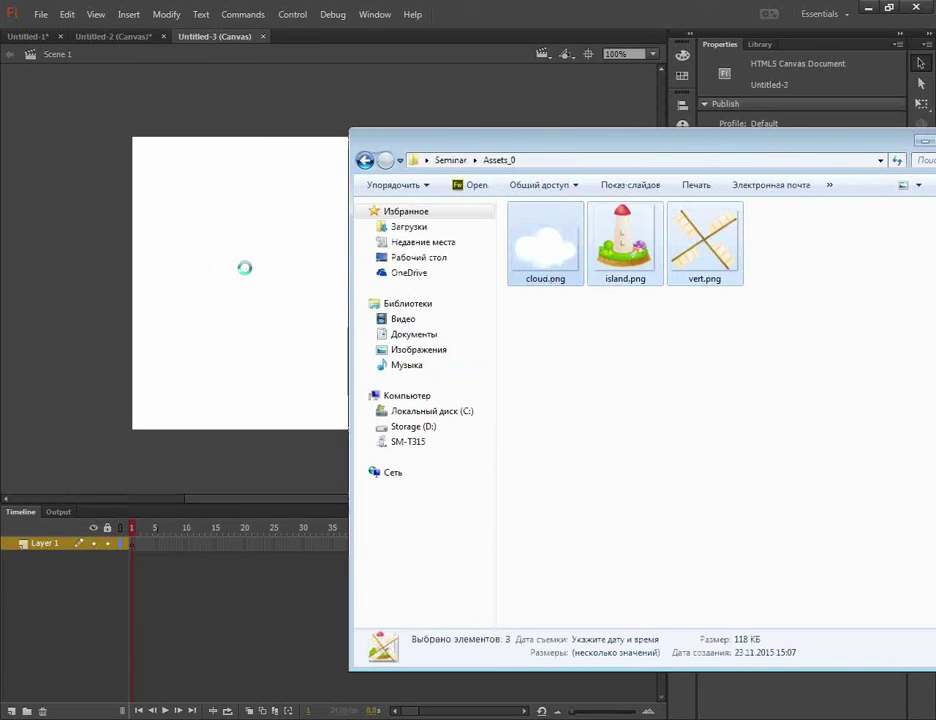
{"action": "left_click", "coordinate": [168, 271]}
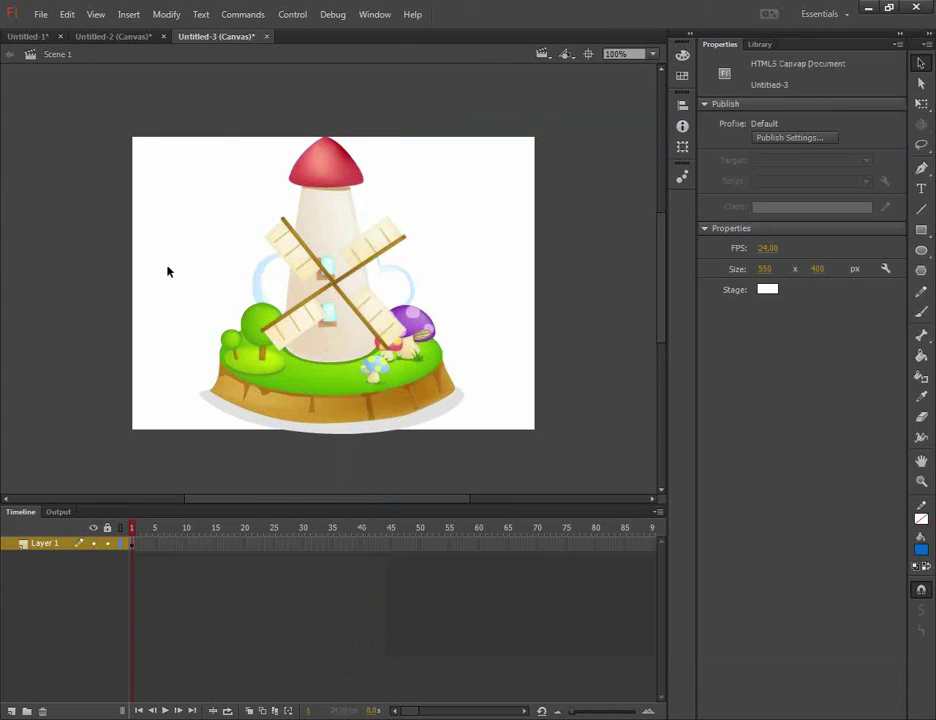
{"action": "left_click_drag", "start_coordinate": [364, 260], "coordinate": [449, 228]}
{"action": "left_click_drag", "start_coordinate": [282, 276], "coordinate": [203, 249]}
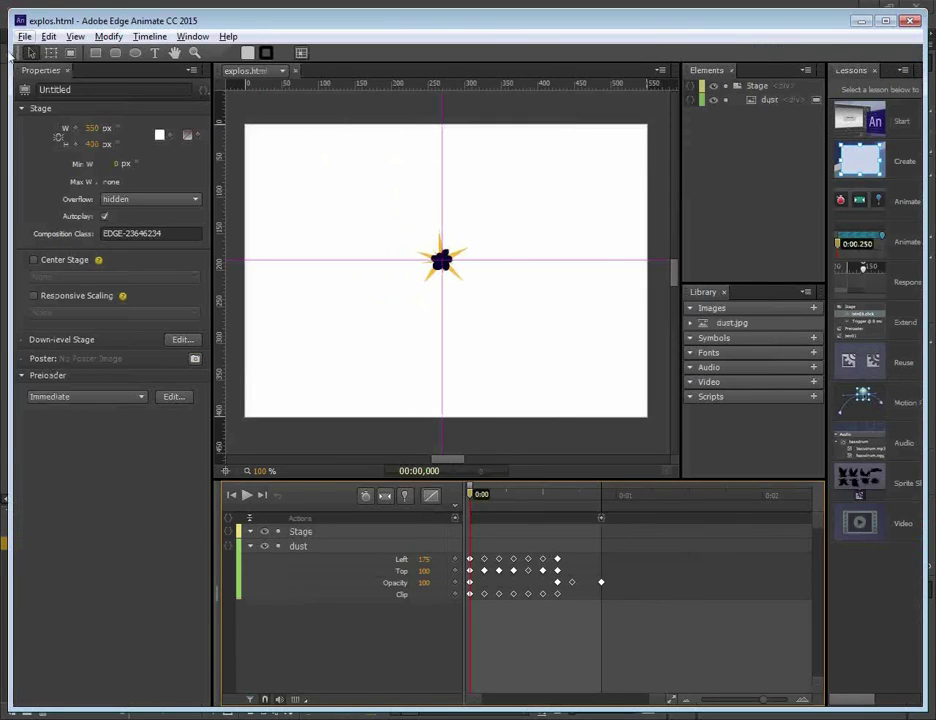
- Switch to Edge Animate, create a new composition and place cloud.png, island.png and vert.png on its stage
{"action": "left_click", "coordinate": [24, 36]}
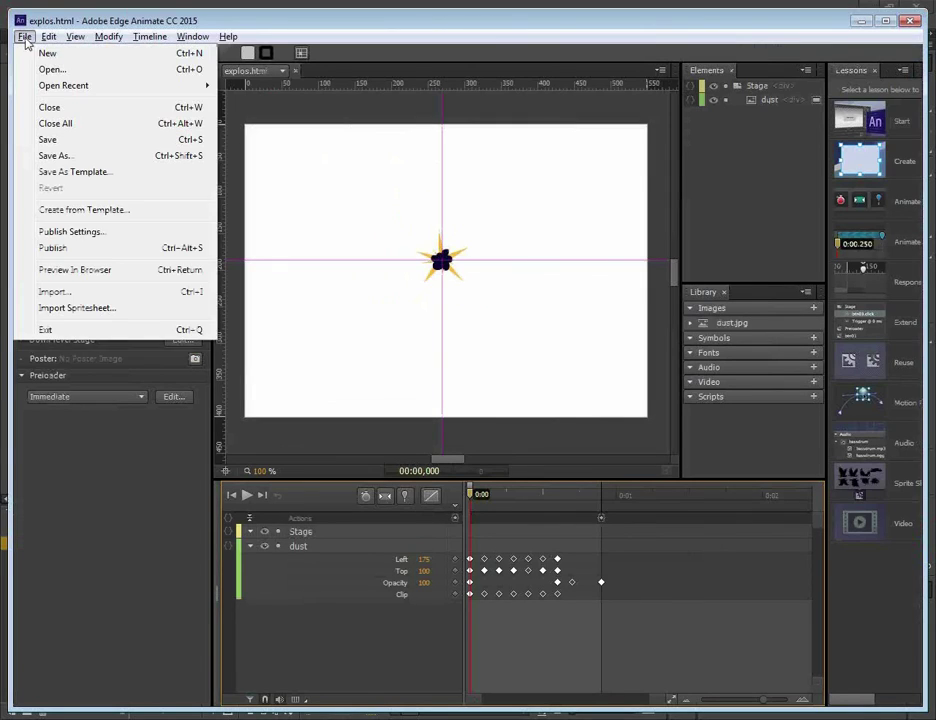
{"action": "left_click", "coordinate": [40, 54]}
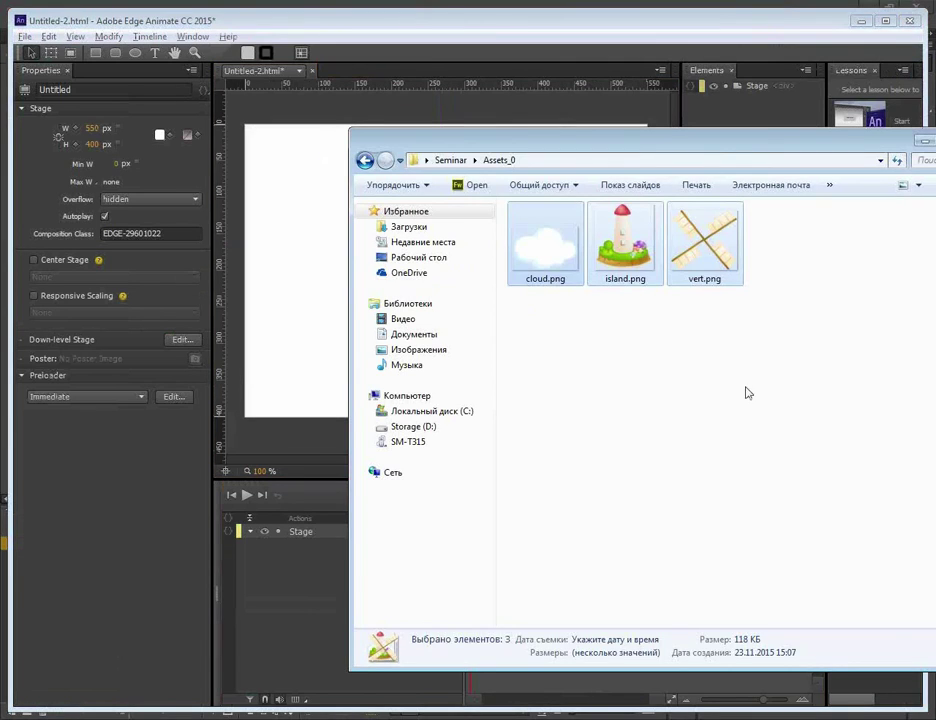
{"action": "left_click_drag", "start_coordinate": [801, 392], "coordinate": [541, 235]}
{"action": "left_click_drag", "start_coordinate": [625, 245], "coordinate": [312, 279]}
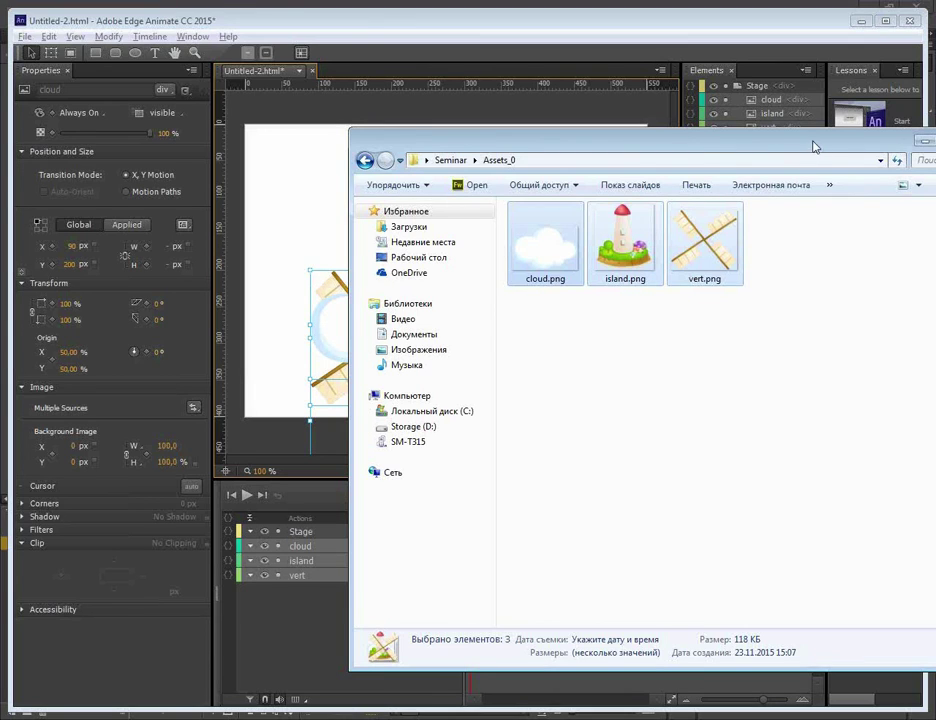
{"action": "left_click_drag", "start_coordinate": [492, 133], "coordinate": [234, 160]}
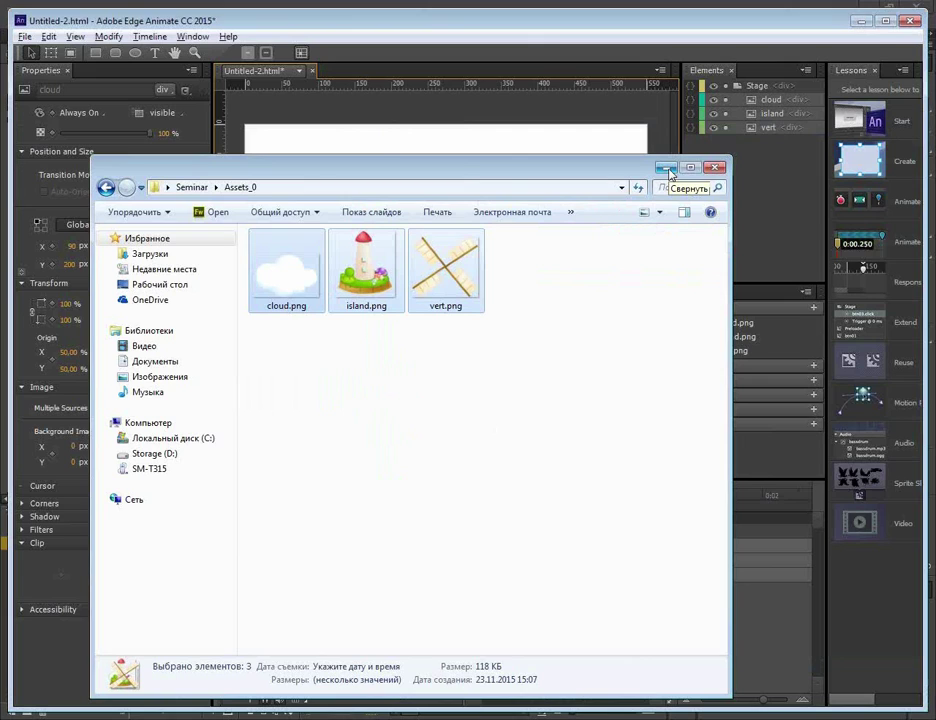
{"action": "left_click", "coordinate": [666, 168]}
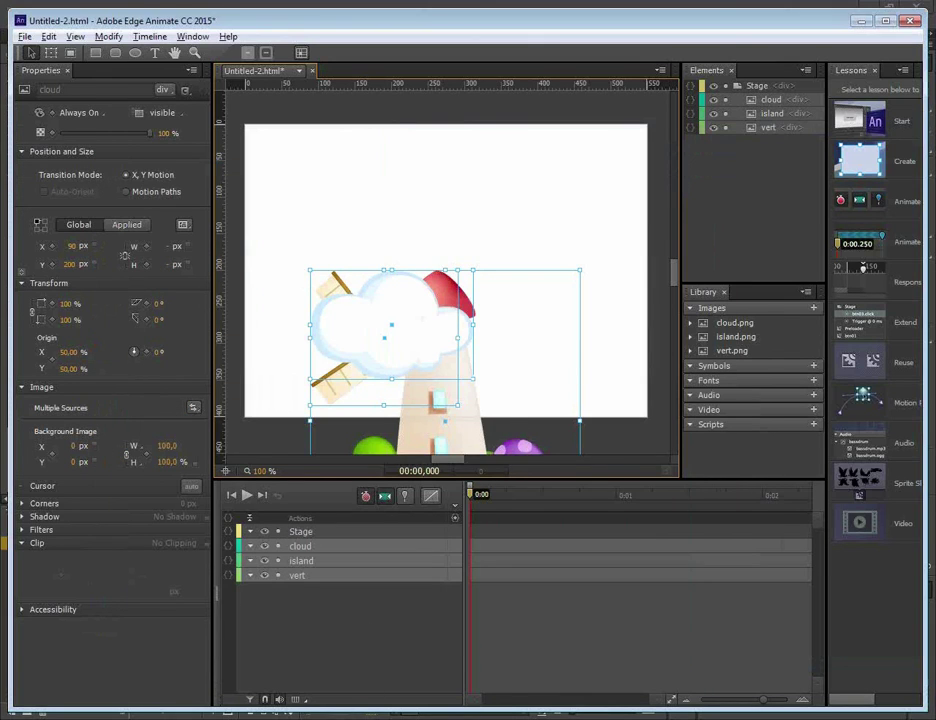
- Back in Flash, spread out the images, with the blades at about X 334, Y -23 above the cloud and clear of the island
{"action": "key", "text": "alt+Tab"}
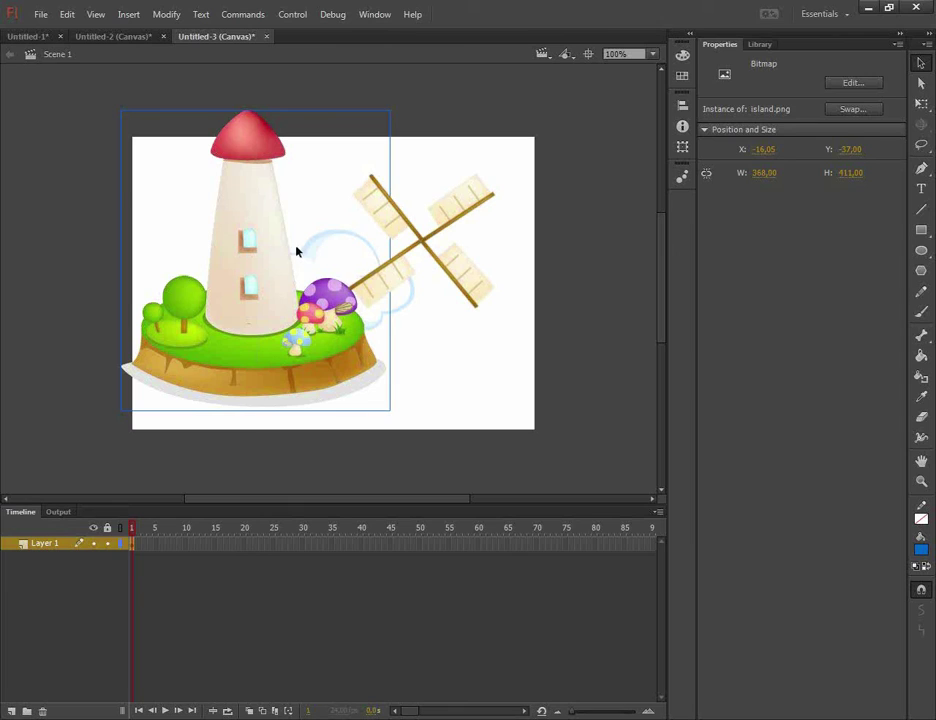
{"action": "left_click", "coordinate": [478, 324]}
{"action": "left_click_drag", "start_coordinate": [493, 242], "coordinate": [535, 205]}
{"action": "left_click_drag", "start_coordinate": [389, 300], "coordinate": [470, 395]}
{"action": "left_click_drag", "start_coordinate": [496, 236], "coordinate": [480, 219]}
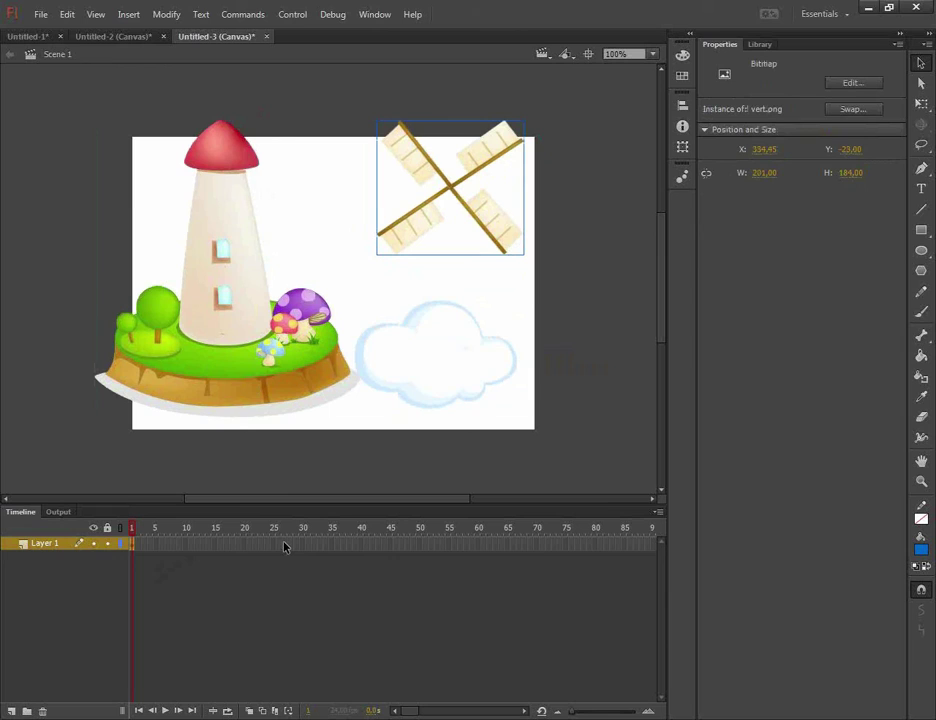
- In Flash, move the blades to about X 283, Y -48 and distribute the blades and cloud images to their own layers
{"action": "key", "text": "alt+Tab"}
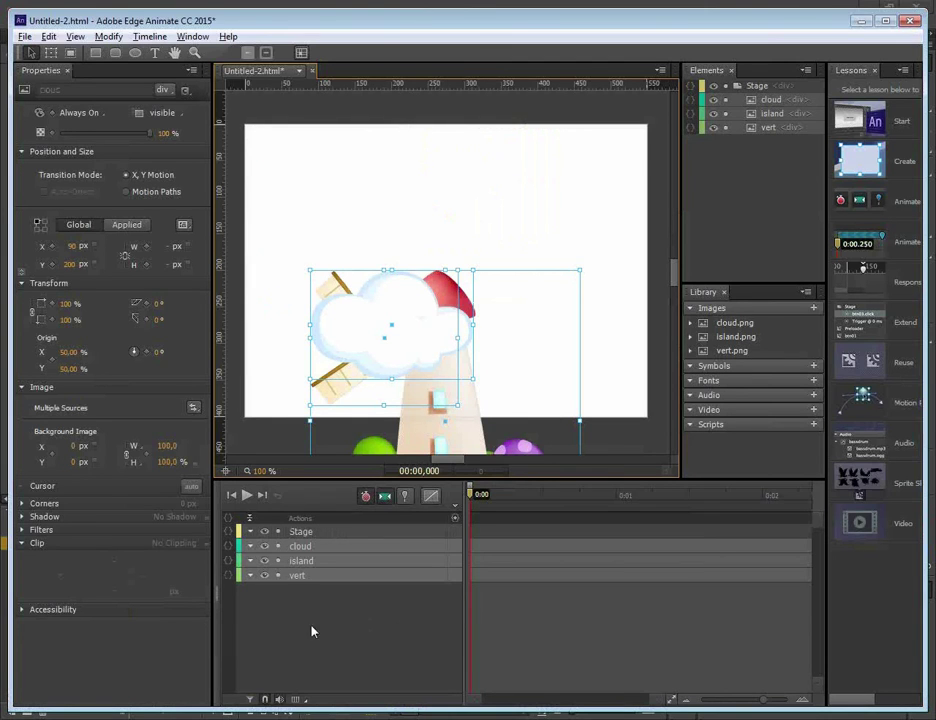
{"action": "left_click", "coordinate": [312, 631]}
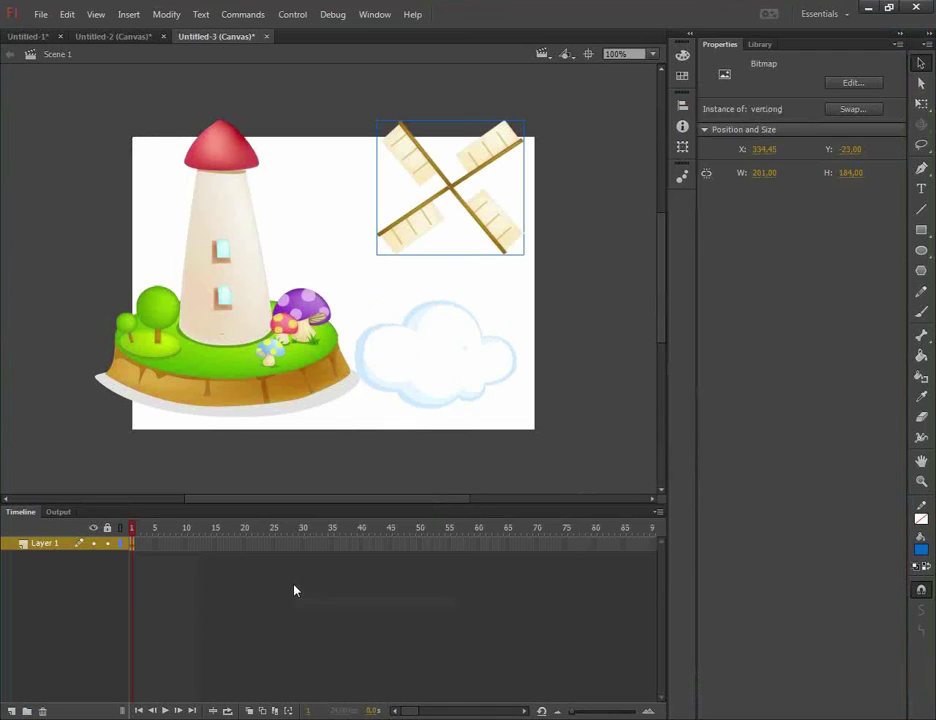
{"action": "left_click_drag", "start_coordinate": [449, 186], "coordinate": [412, 167]}
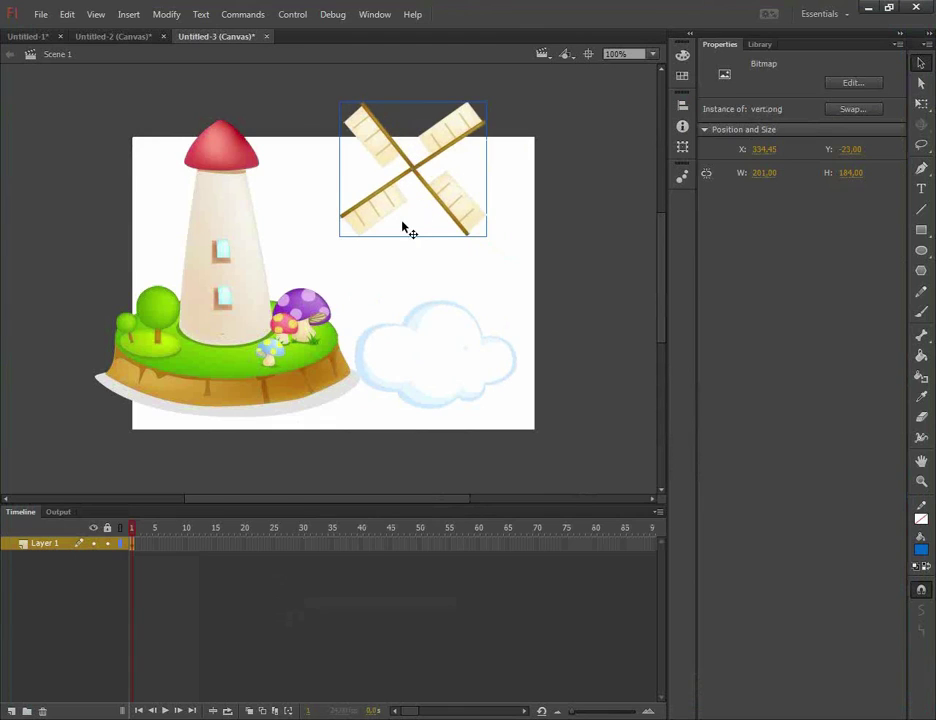
{"action": "left_click", "coordinate": [449, 334], "text": "shift"}
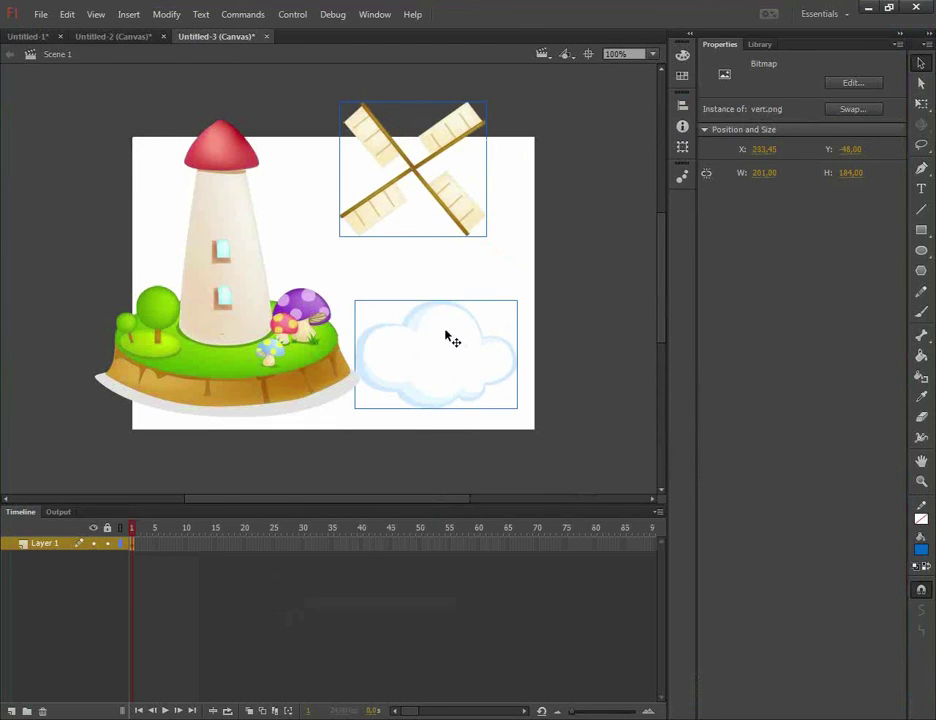
{"action": "right_click", "coordinate": [462, 126]}
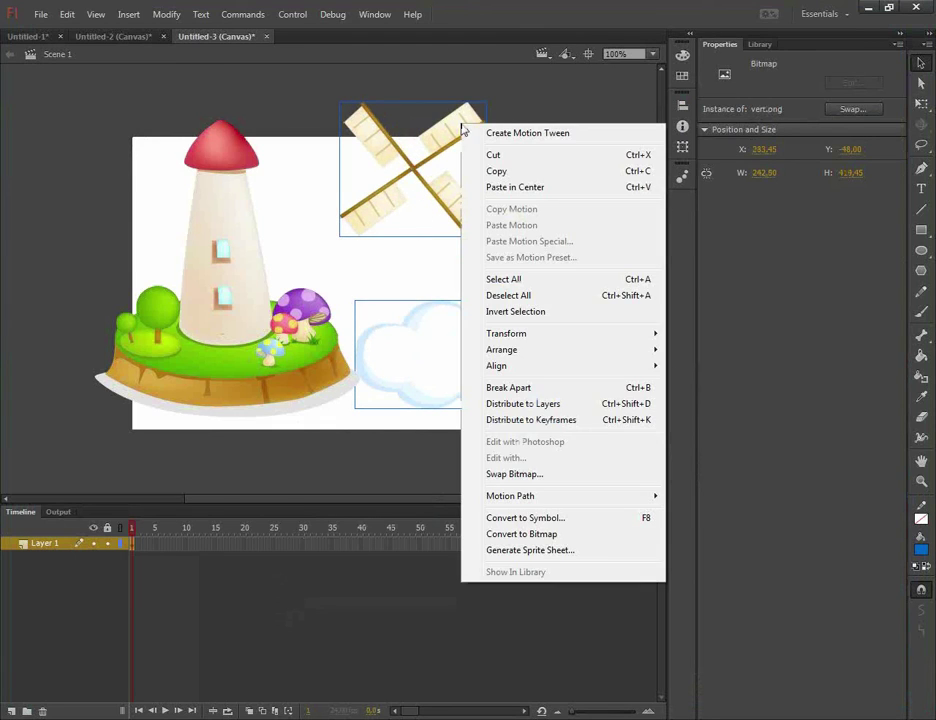
{"action": "left_click", "coordinate": [537, 404]}
{"action": "left_click", "coordinate": [100, 632]}
{"action": "left_click", "coordinate": [55, 571]}
{"action": "left_click", "coordinate": [50, 557]}
{"action": "left_click", "coordinate": [50, 570]}
{"action": "left_click", "coordinate": [50, 557]}
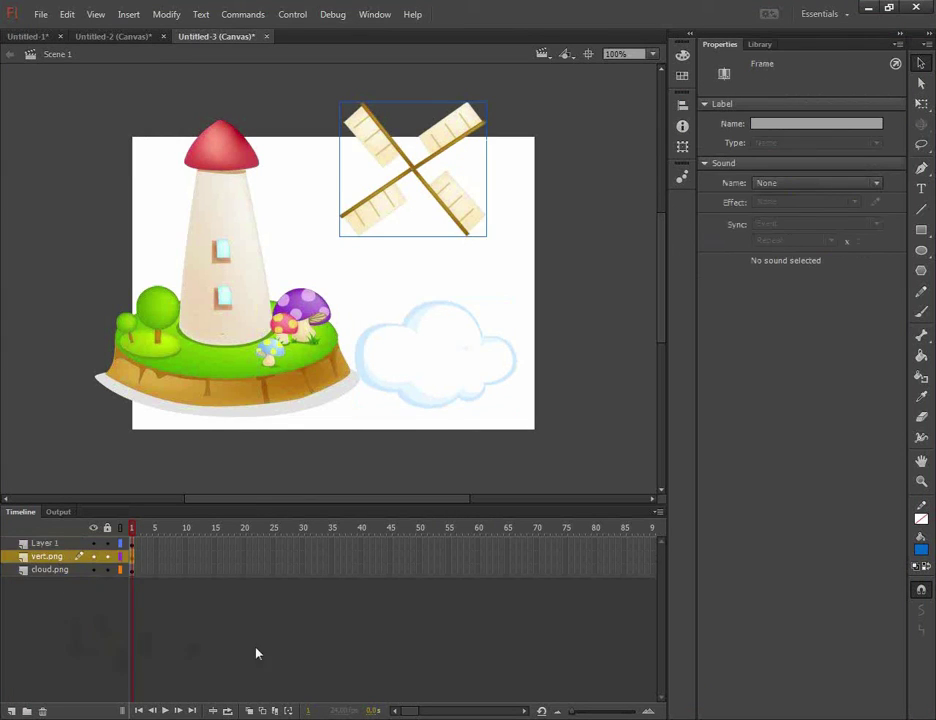
- Place the island mid-stage at about X 100, Y 0, centre the blades on its tower and move the cloud beyond the stage's left edge
{"action": "left_click_drag", "start_coordinate": [238, 357], "coordinate": [355, 378]}
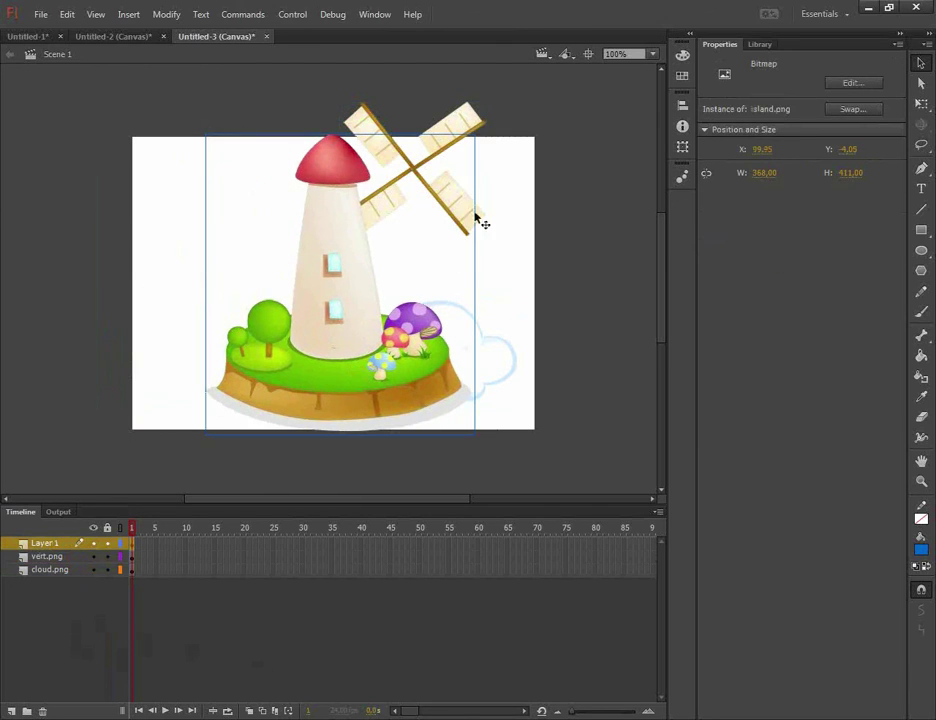
{"action": "left_click_drag", "start_coordinate": [472, 121], "coordinate": [399, 140]}
{"action": "left_click", "coordinate": [507, 385]}
{"action": "left_click_drag", "start_coordinate": [485, 372], "coordinate": [97, 211]}
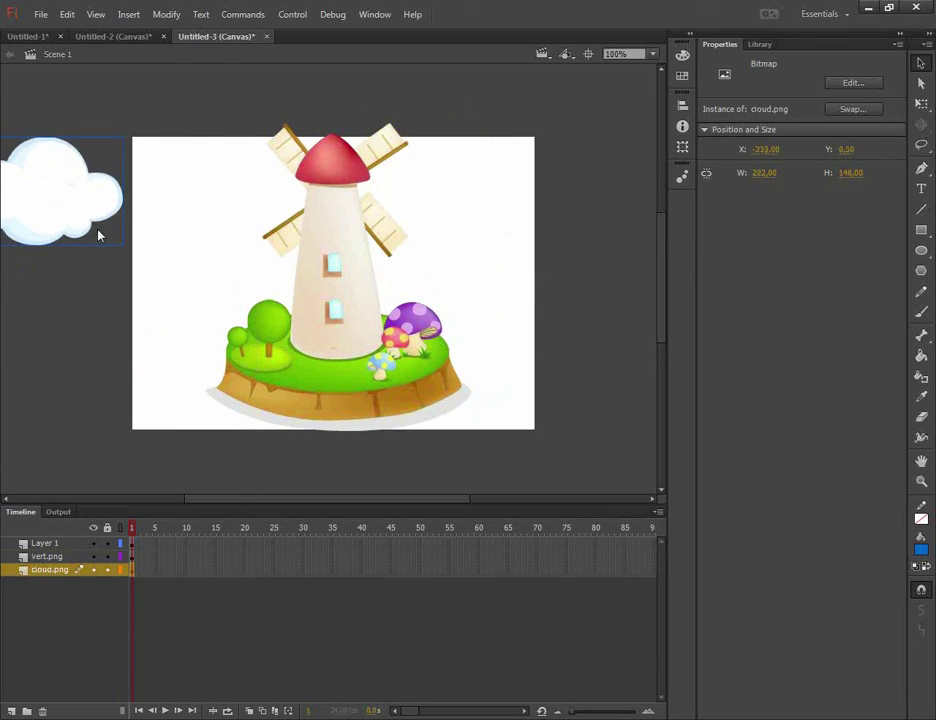
{"action": "left_click", "coordinate": [212, 484]}
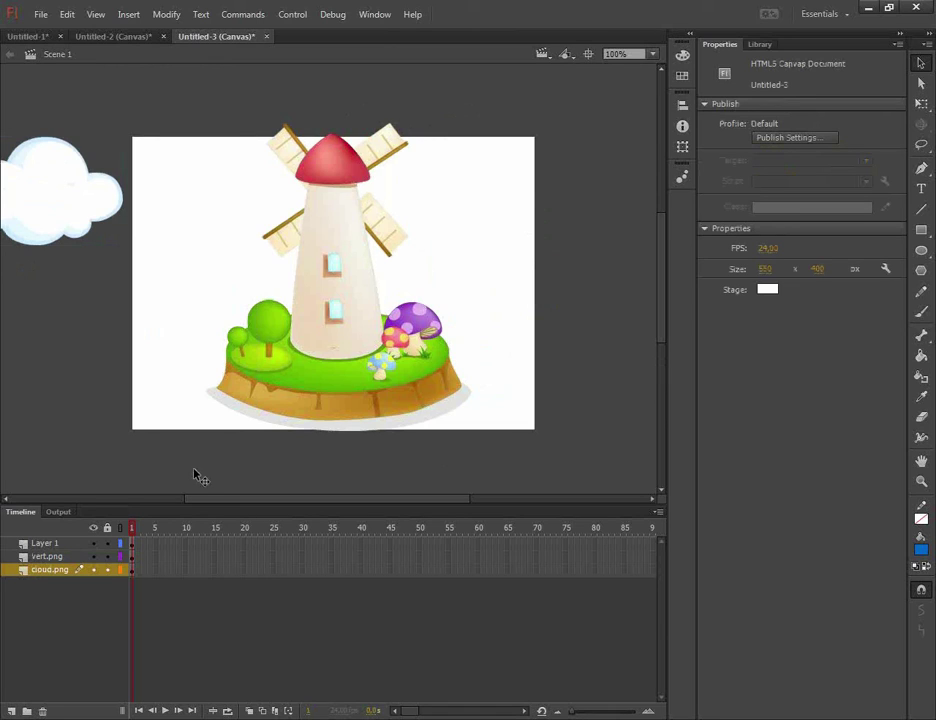
{"action": "left_click", "coordinate": [352, 306]}
{"action": "left_click_drag", "start_coordinate": [350, 306], "coordinate": [351, 310]}
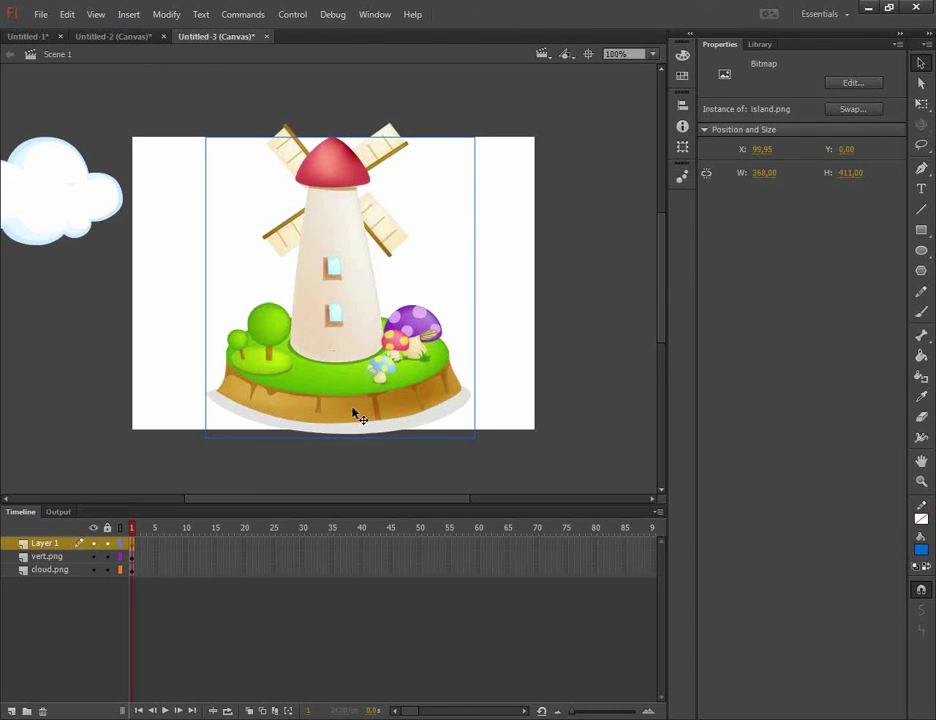
- Move the vert.png layer above the island's layer and enlarge the blades to about 311 x 285 px
{"action": "left_click", "coordinate": [33, 619]}
{"action": "left_click", "coordinate": [45, 556]}
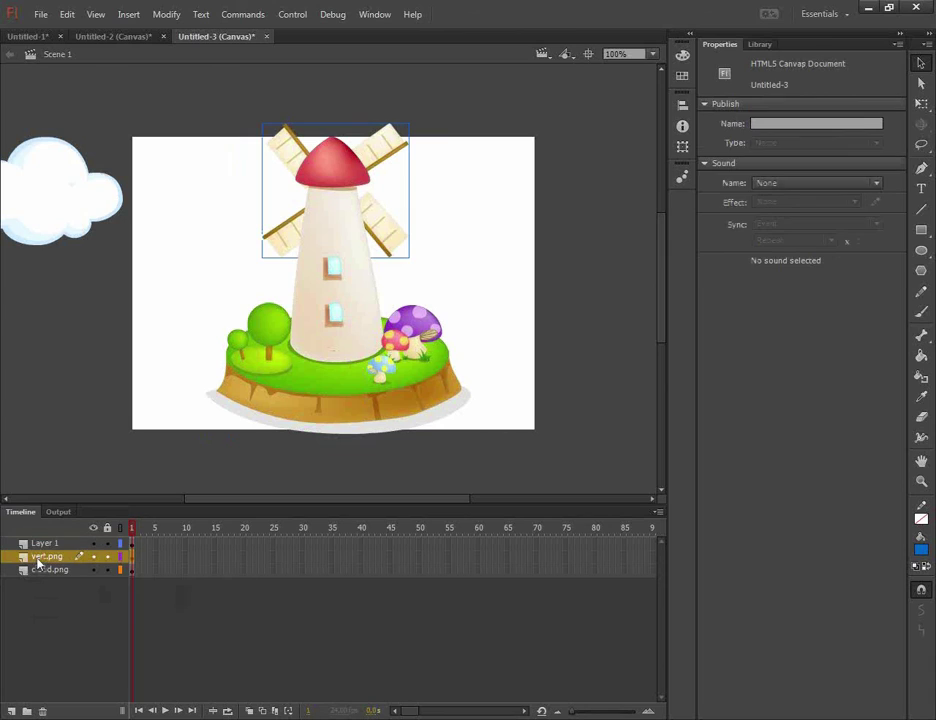
{"action": "left_click_drag", "start_coordinate": [52, 543], "coordinate": [52, 540]}
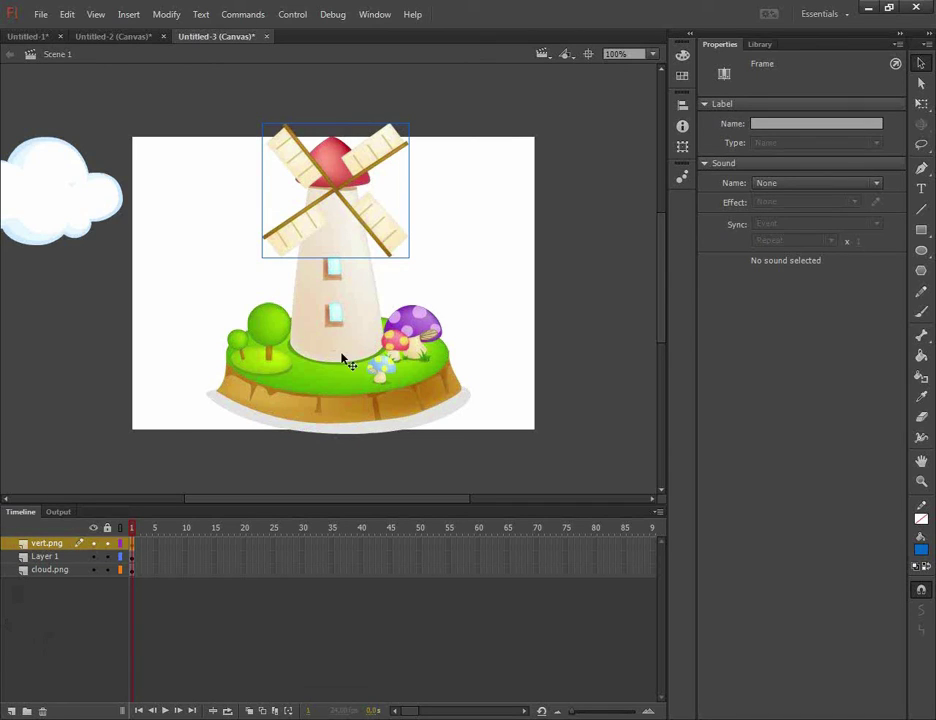
{"action": "key", "text": "q"}
{"action": "mouse_move", "coordinate": [409, 258]}
{"action": "left_mouse_down"}
{"action": "mouse_move", "coordinate": [448, 294]}
{"action": "mouse_move", "coordinate": [422, 259]}
{"action": "left_mouse_up"}
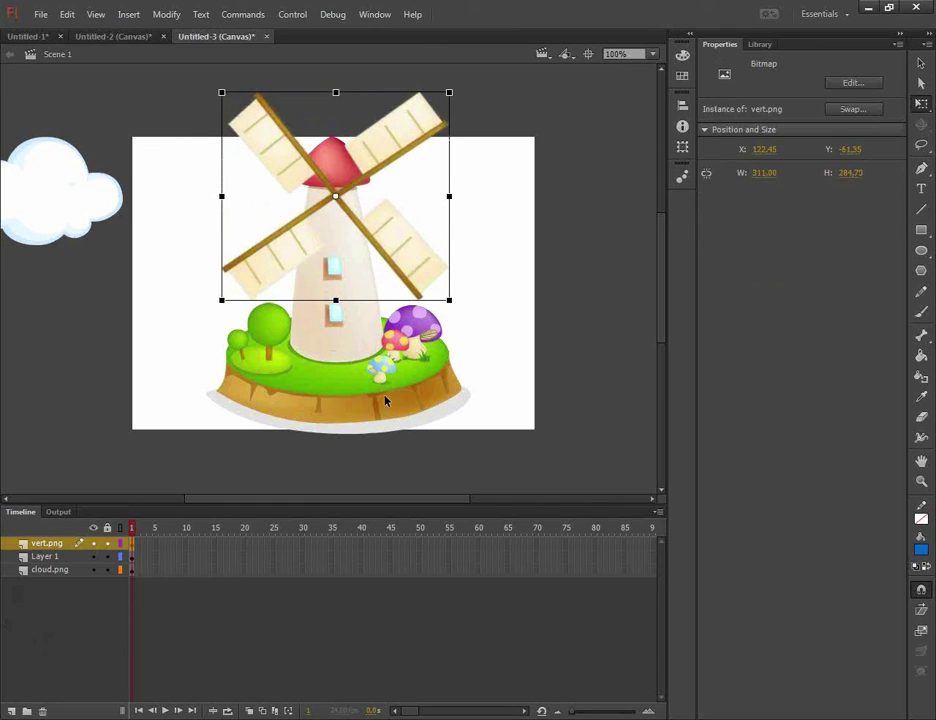
{"action": "left_click", "coordinate": [590, 431]}
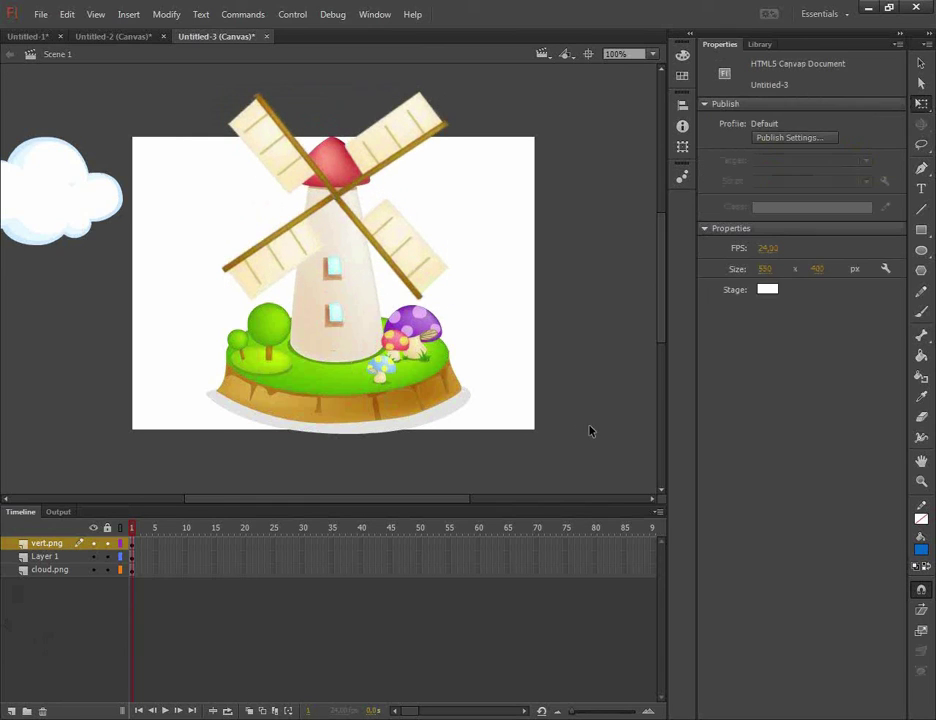
- Scale all the images down together, centre the windmill on the stage and park the cloud outside at about X -166, Y 52
{"action": "left_click", "coordinate": [133, 569]}
{"action": "left_click_drag", "start_coordinate": [476, 437], "coordinate": [439, 382]}
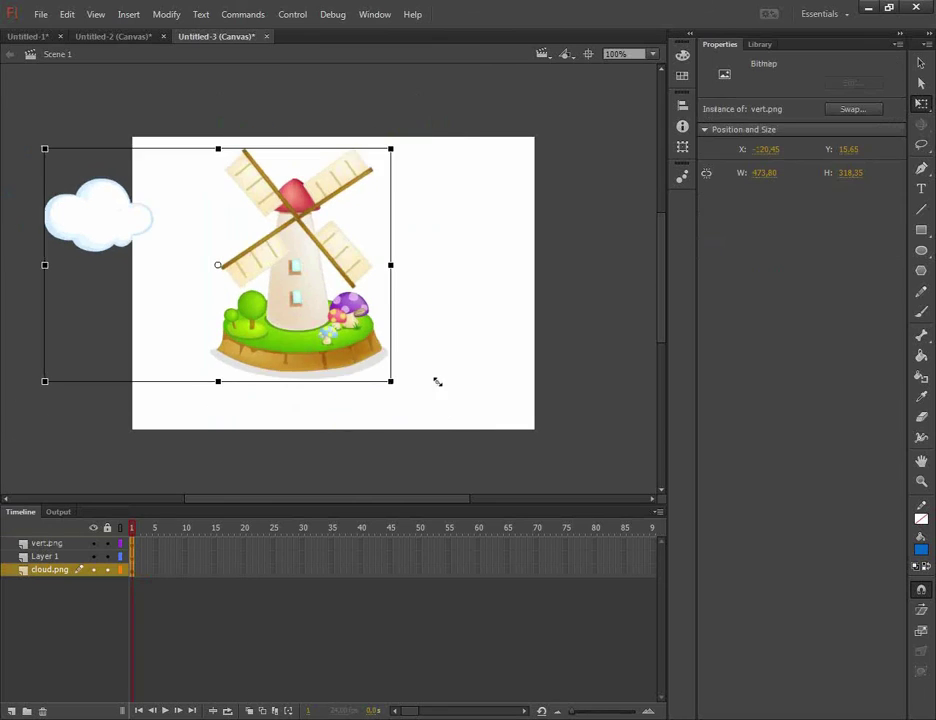
{"action": "left_click_drag", "start_coordinate": [348, 350], "coordinate": [389, 359]}
{"action": "left_click", "coordinate": [569, 299]}
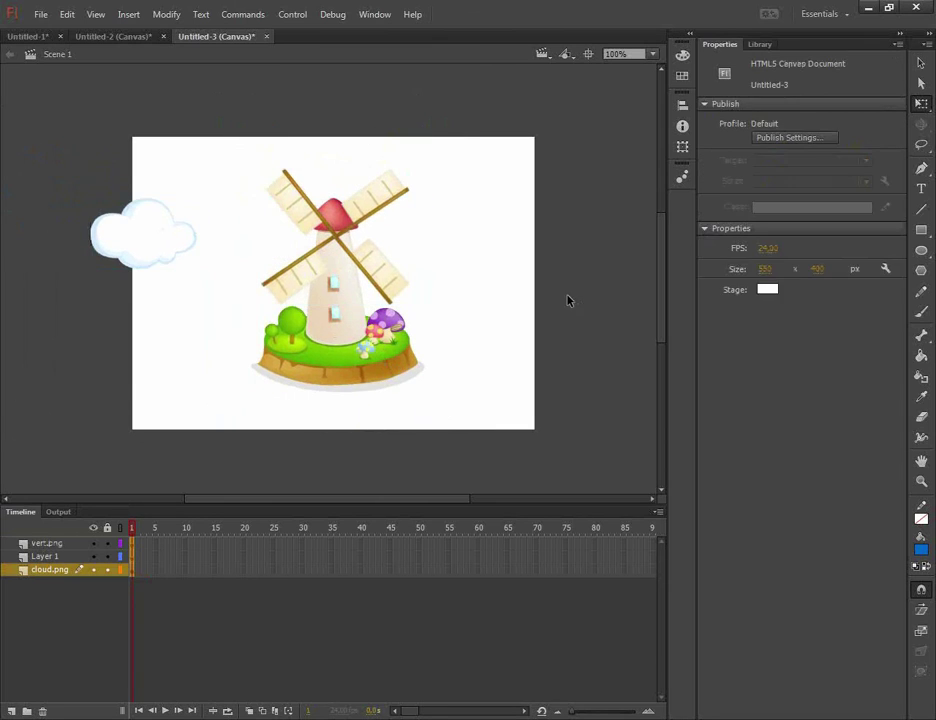
{"action": "left_click_drag", "start_coordinate": [182, 245], "coordinate": [97, 218]}
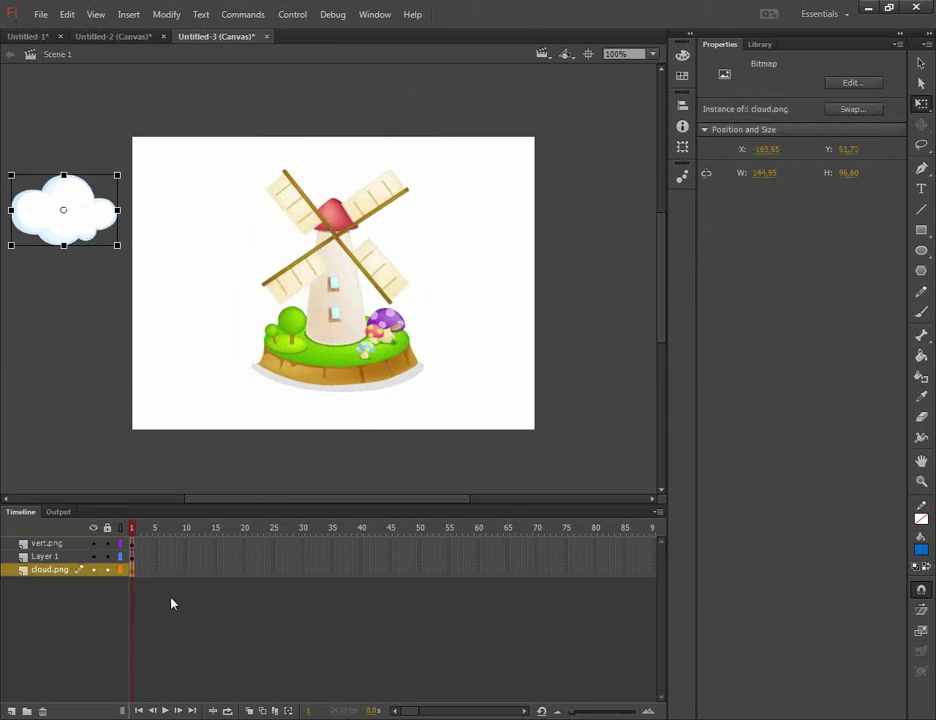
- Switch to Edge Animate, move the island up to about X 128, Y -32 and compare the cloud and island elements
{"action": "key", "text": "alt+Tab"}
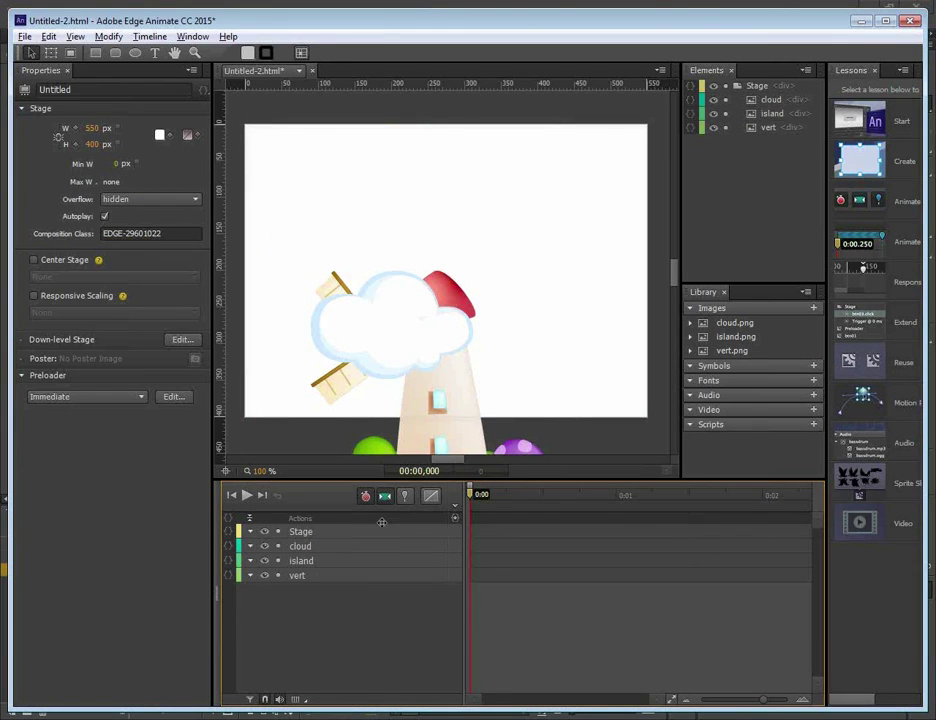
{"action": "left_click_drag", "start_coordinate": [455, 388], "coordinate": [407, 305]}
{"action": "left_click", "coordinate": [314, 598]}
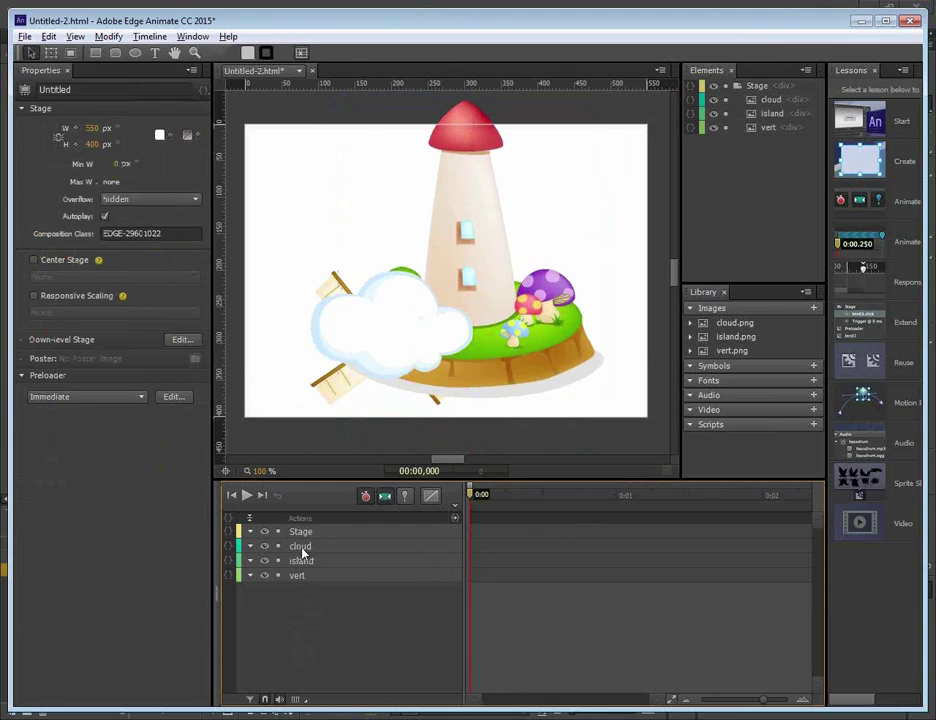
{"action": "left_click", "coordinate": [302, 547]}
{"action": "left_click", "coordinate": [303, 561]}
{"action": "left_click", "coordinate": [302, 547]}
{"action": "left_click", "coordinate": [306, 560]}
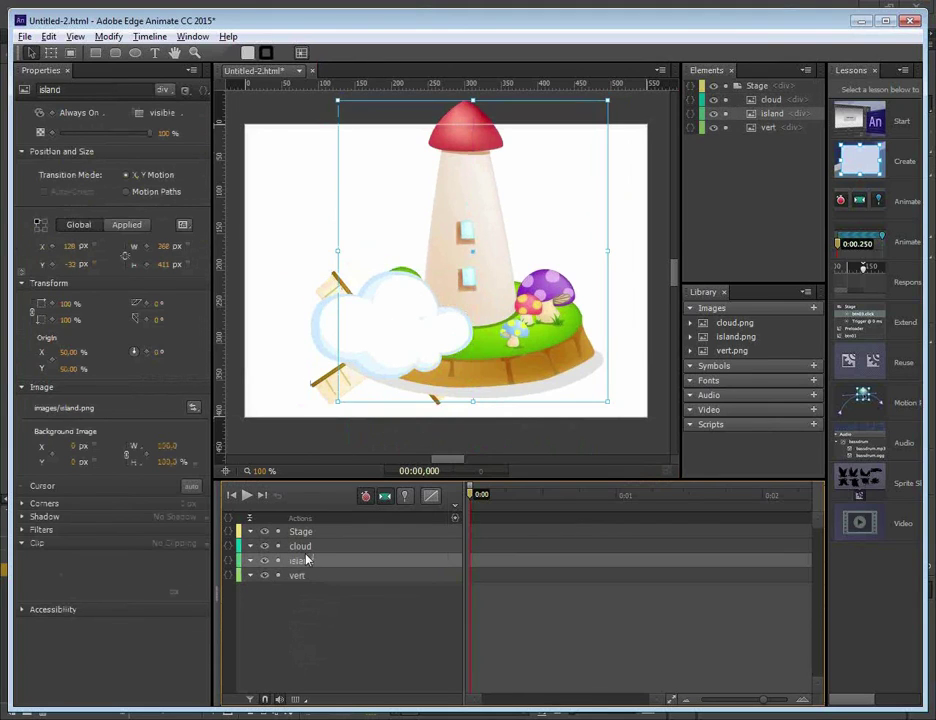
{"action": "left_click", "coordinate": [302, 547]}
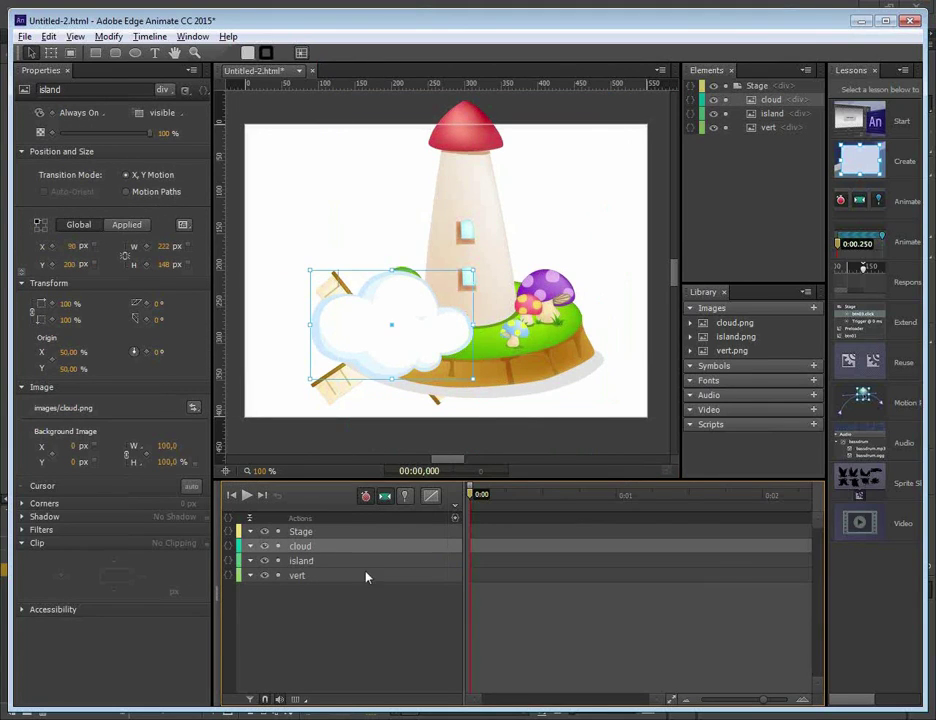
- Reorder the vert element above island and move the blades onto the tower at about X 201, Y -51
{"action": "left_click", "coordinate": [772, 100]}
{"action": "left_click", "coordinate": [762, 131]}
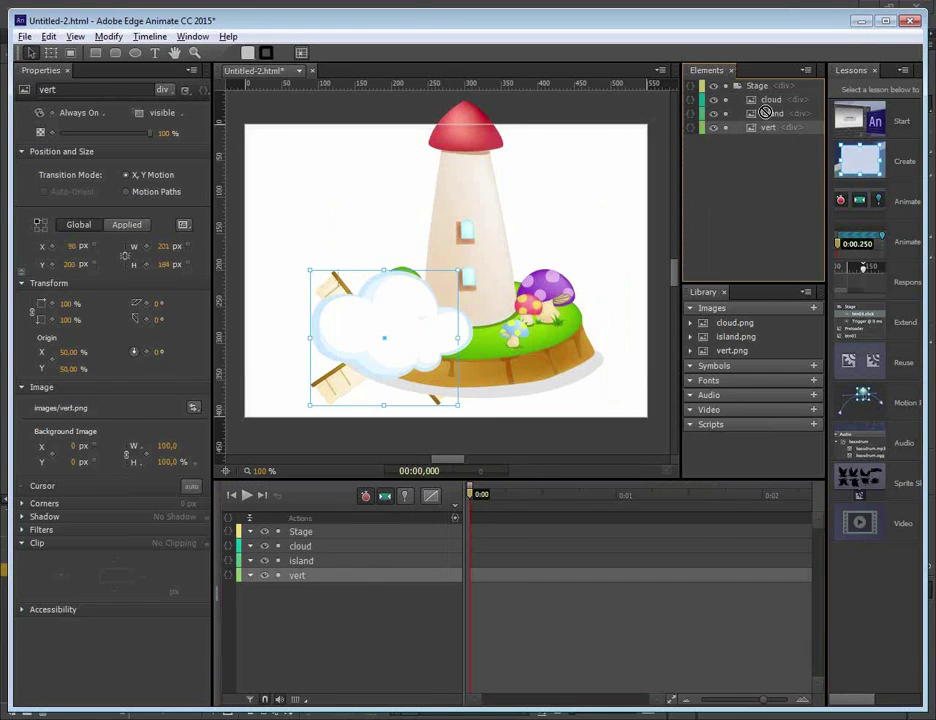
{"action": "left_click_drag", "start_coordinate": [765, 113], "coordinate": [767, 128]}
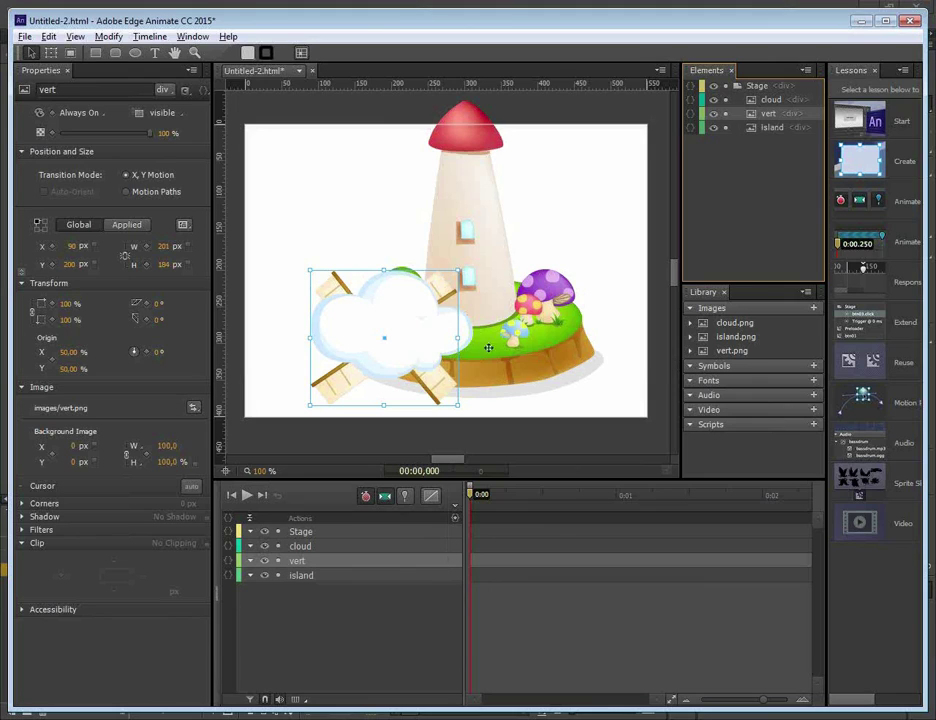
{"action": "left_click_drag", "start_coordinate": [417, 363], "coordinate": [528, 112]}
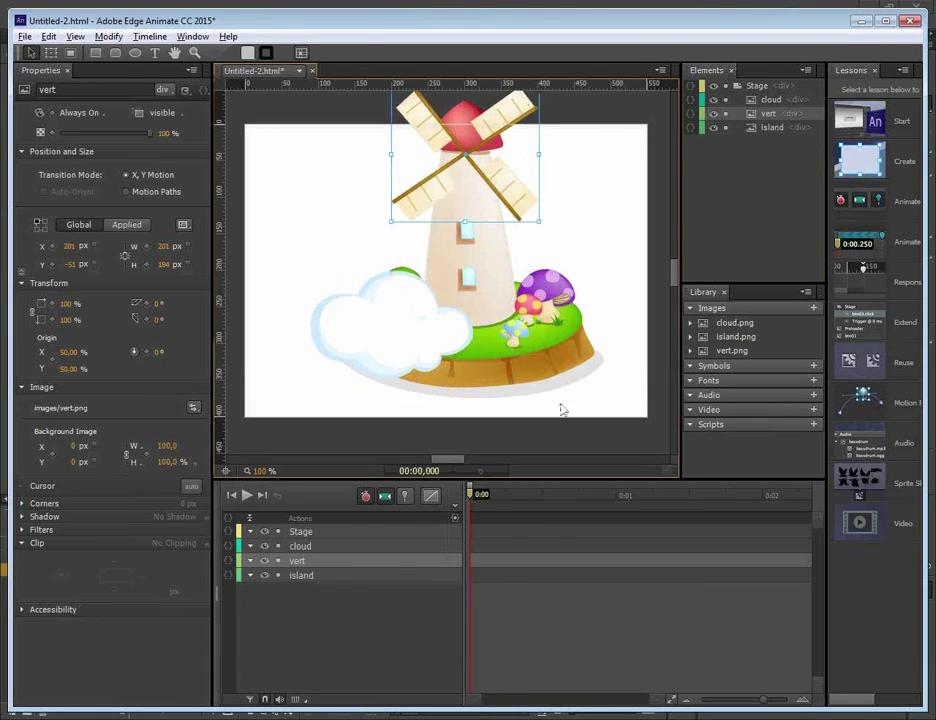
- Scale all elements down together, then enlarge the blades and centre them on the tower beneath the red roof
{"action": "key", "text": "ctrl+a"}
{"action": "left_click_drag", "start_coordinate": [337, 401], "coordinate": [546, 265]}
{"action": "left_click", "coordinate": [546, 265]}
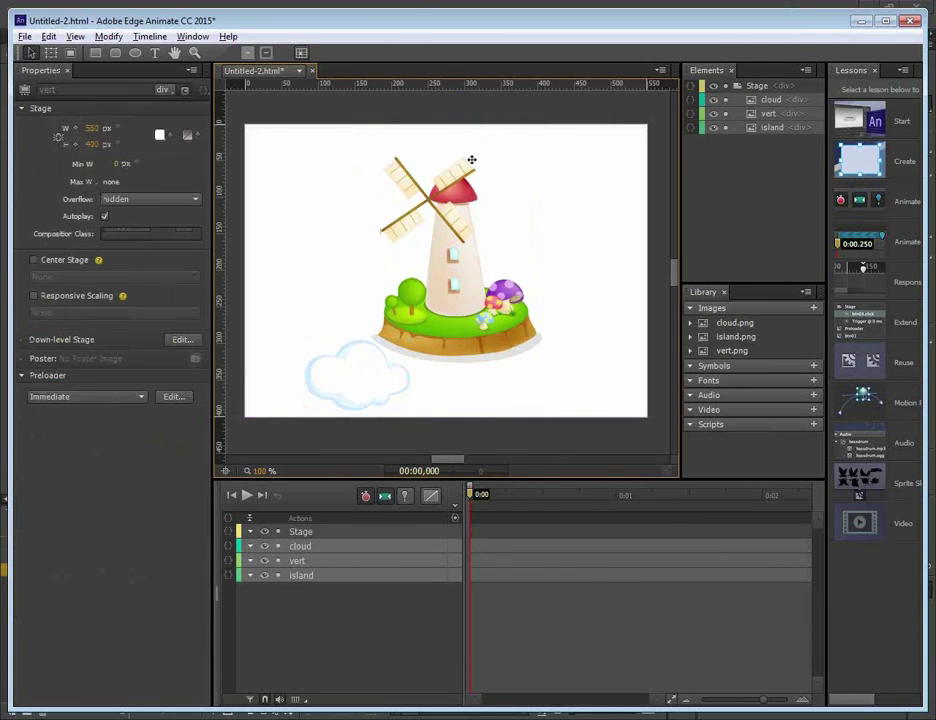
{"action": "left_click_drag", "start_coordinate": [472, 159], "coordinate": [500, 153]}
{"action": "left_click_drag", "start_coordinate": [511, 240], "coordinate": [491, 226]}
- Move the cloud just outside the stage's left edge at about X -144 and shift the whole windmill slightly down
{"action": "left_click_drag", "start_coordinate": [371, 383], "coordinate": [234, 203]}
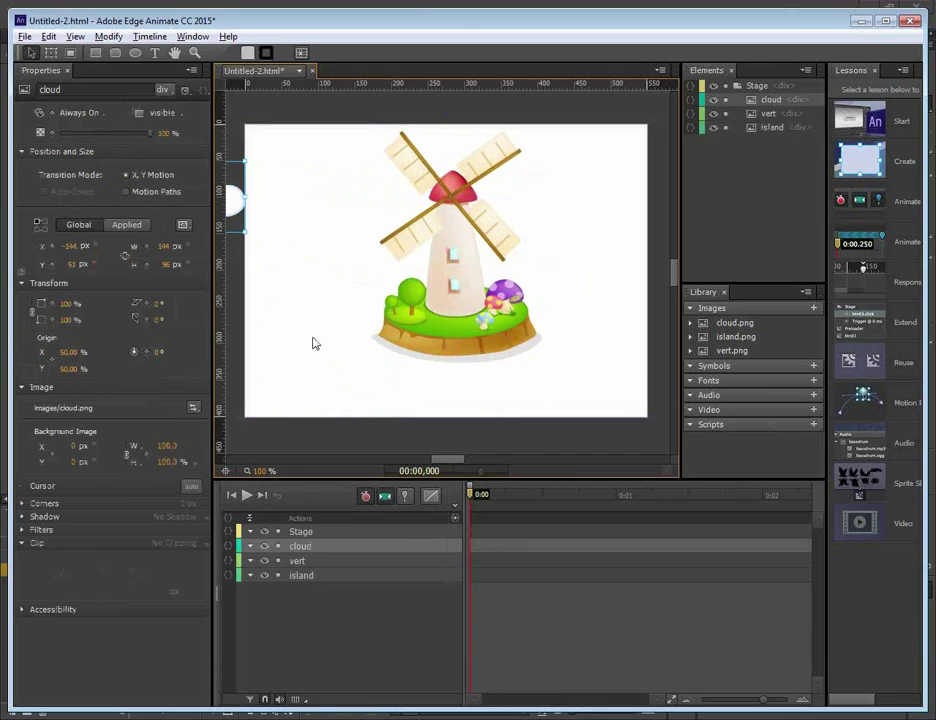
{"action": "left_click_drag", "start_coordinate": [349, 119], "coordinate": [579, 435]}
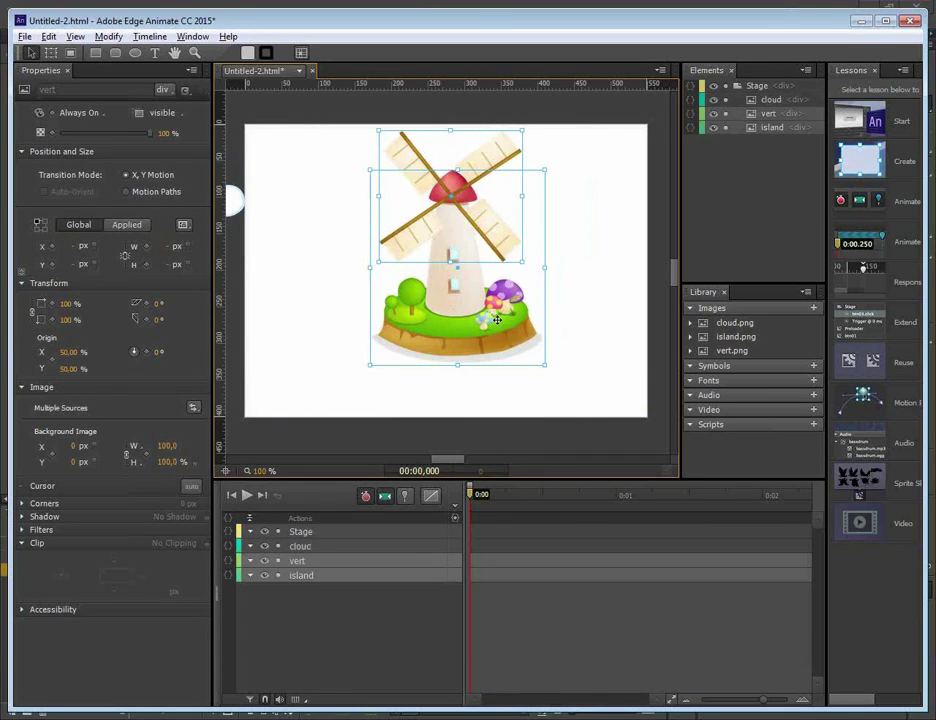
{"action": "left_click_drag", "start_coordinate": [497, 318], "coordinate": [498, 335]}
{"action": "left_click", "coordinate": [309, 608]}
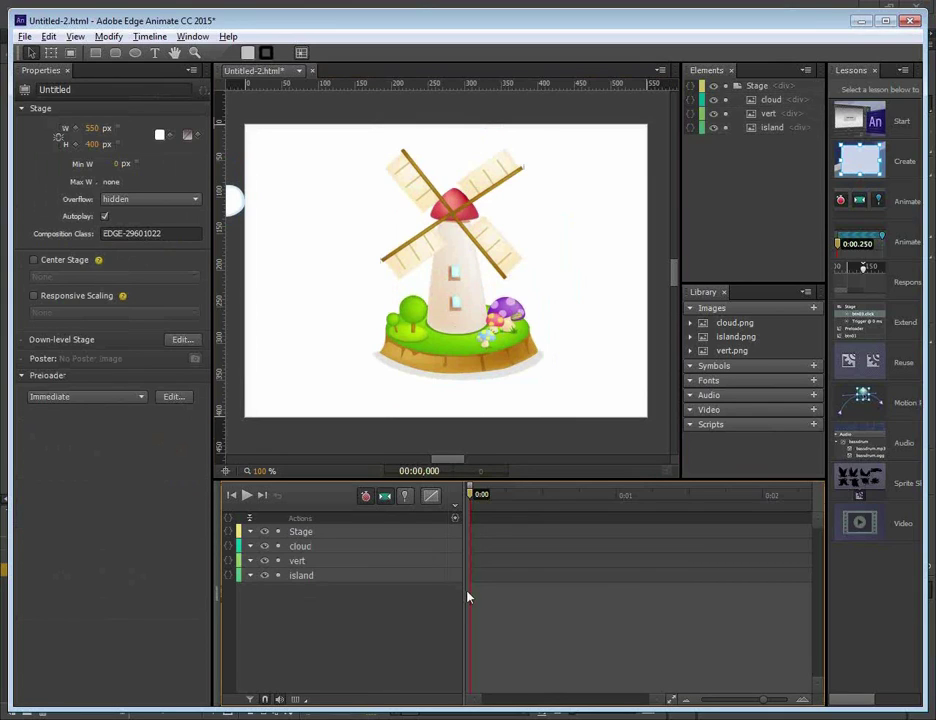
- Switch back to Flash and align the blades with the tower at about X 171, Y 44
{"action": "key", "text": "alt+Tab"}
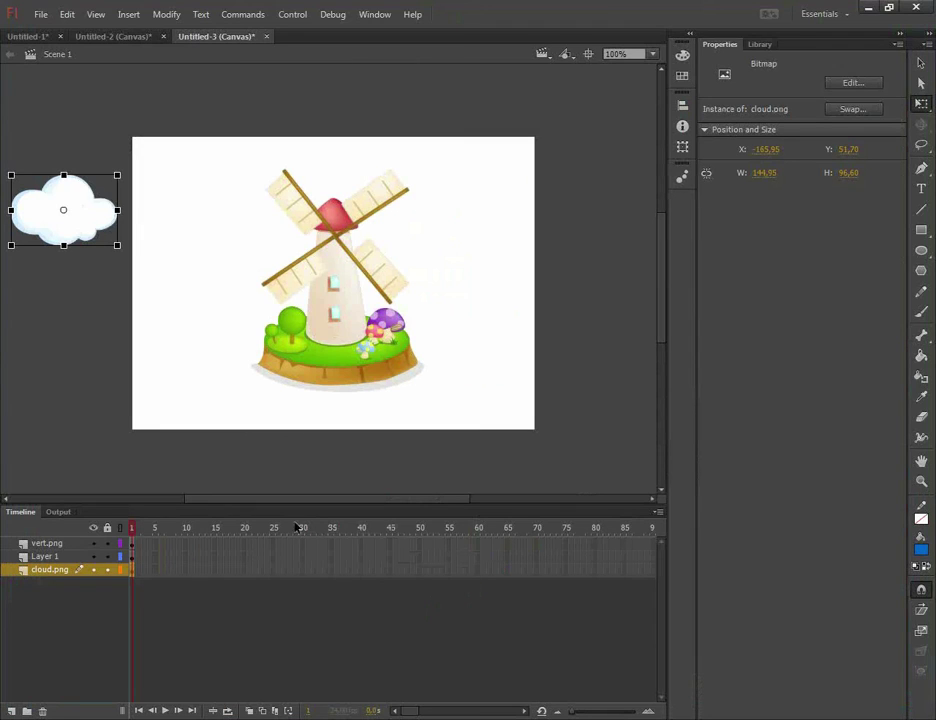
{"action": "left_click", "coordinate": [381, 266]}
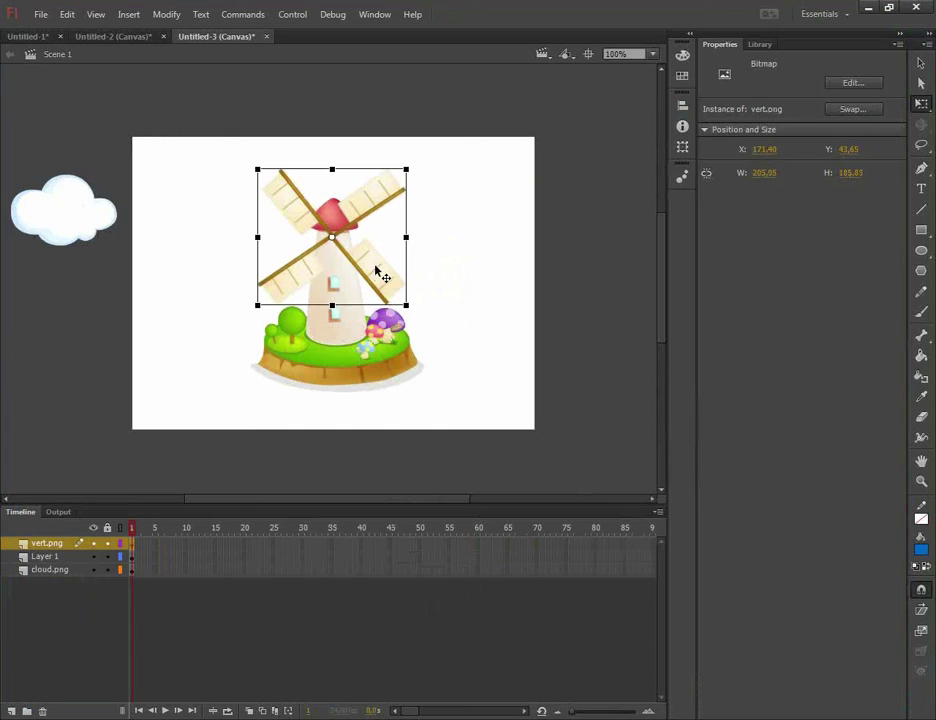
{"action": "left_click", "coordinate": [569, 341]}
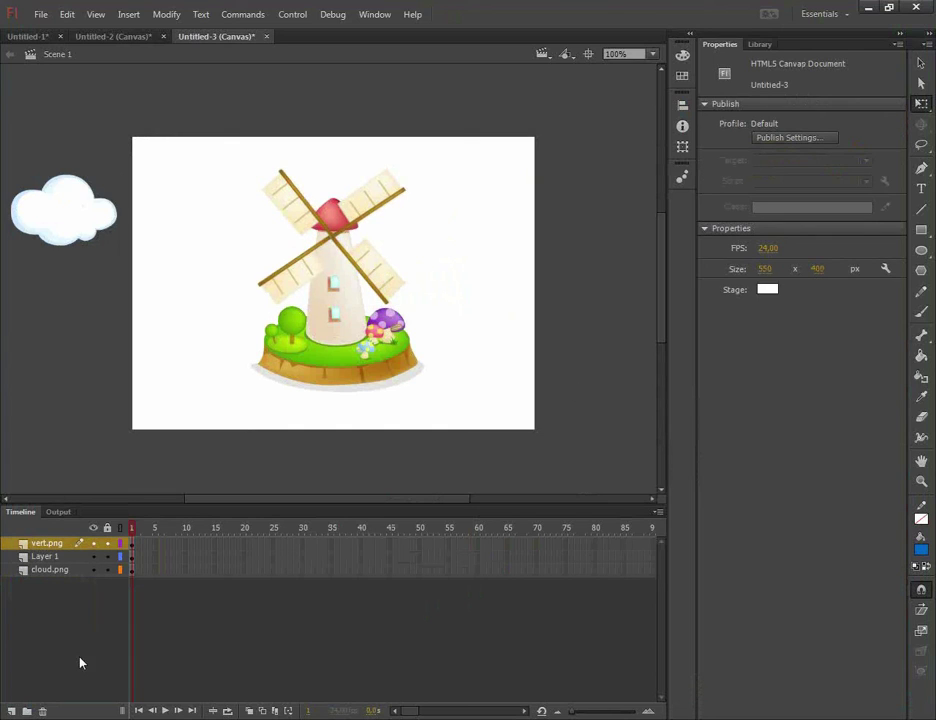
- Add a new layer and draw a strokeless circle over the blades' hub, filled with brown sampled from the blades
{"action": "left_click", "coordinate": [11, 711]}
{"action": "key", "text": "o"}
{"action": "left_click", "coordinate": [857, 124]}
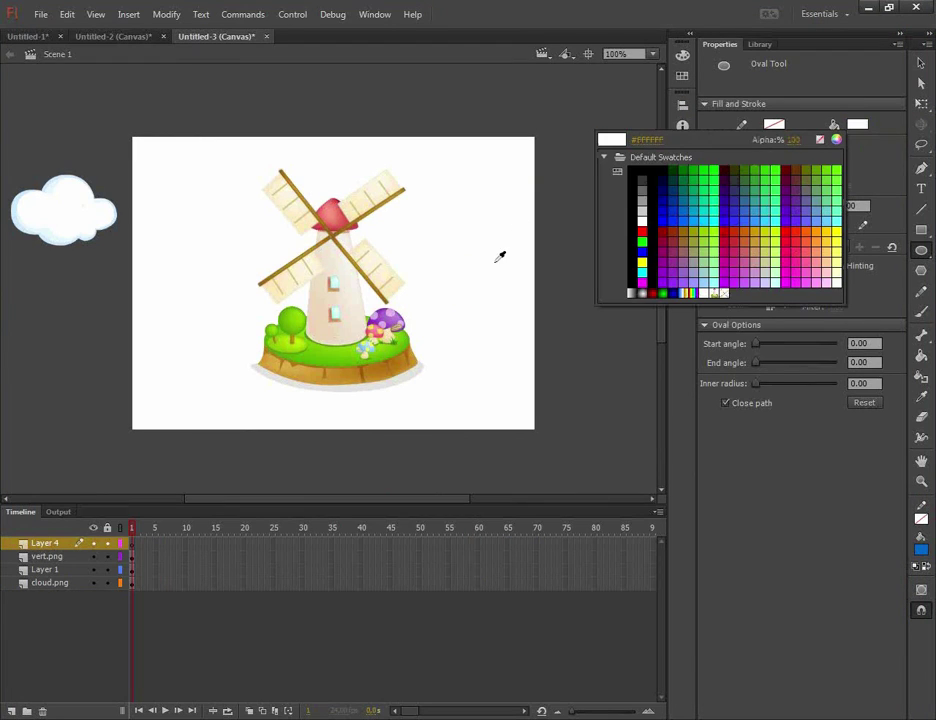
{"action": "left_click", "coordinate": [335, 236]}
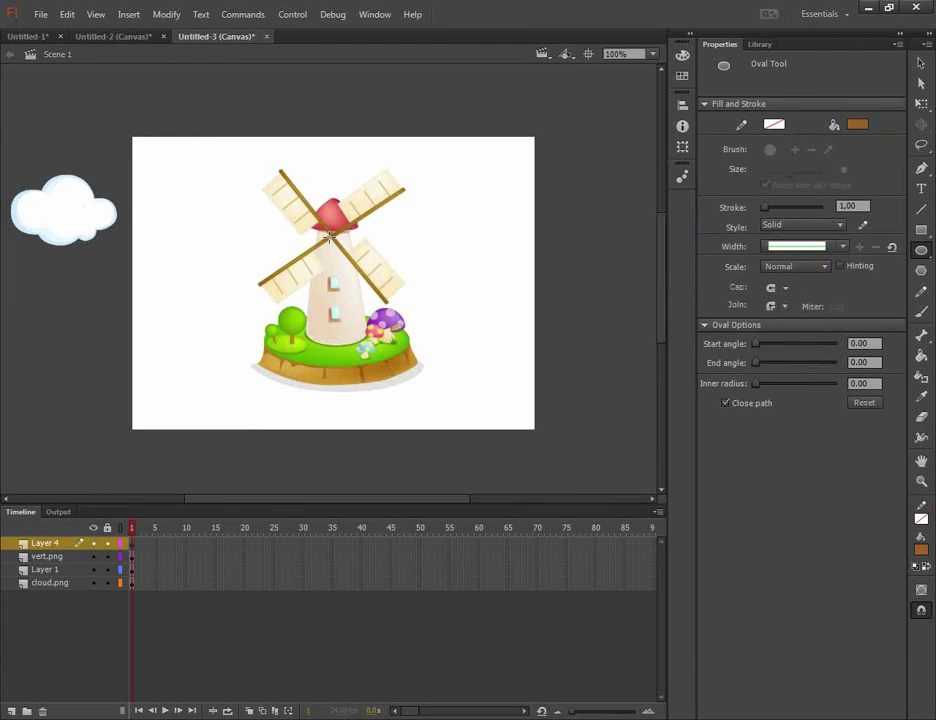
{"action": "left_click_drag", "start_coordinate": [319, 224], "coordinate": [346, 250]}
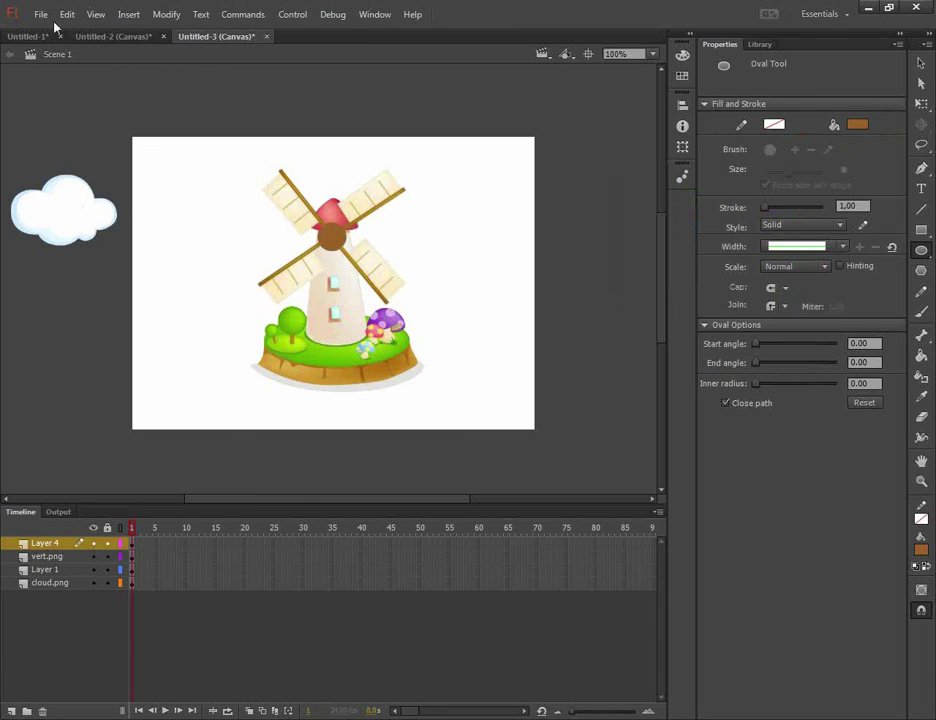
{"action": "left_click", "coordinate": [921, 63]}
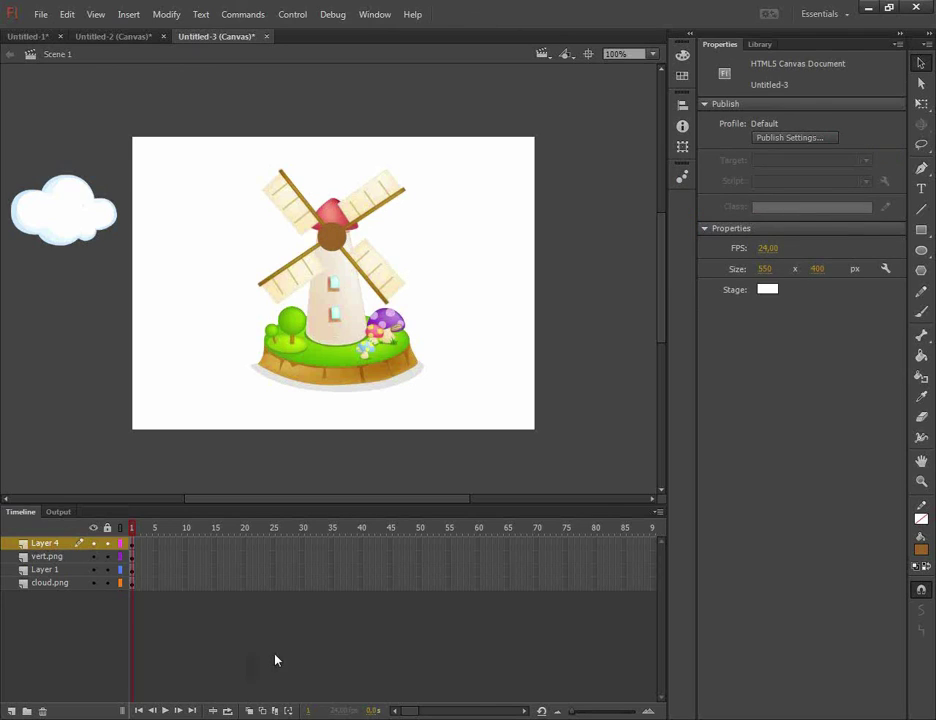
- Create a classic tween on the vert.png layer with a keyframe at frame 30, rotating the blades there by about half a turn
{"action": "left_click", "coordinate": [132, 556]}
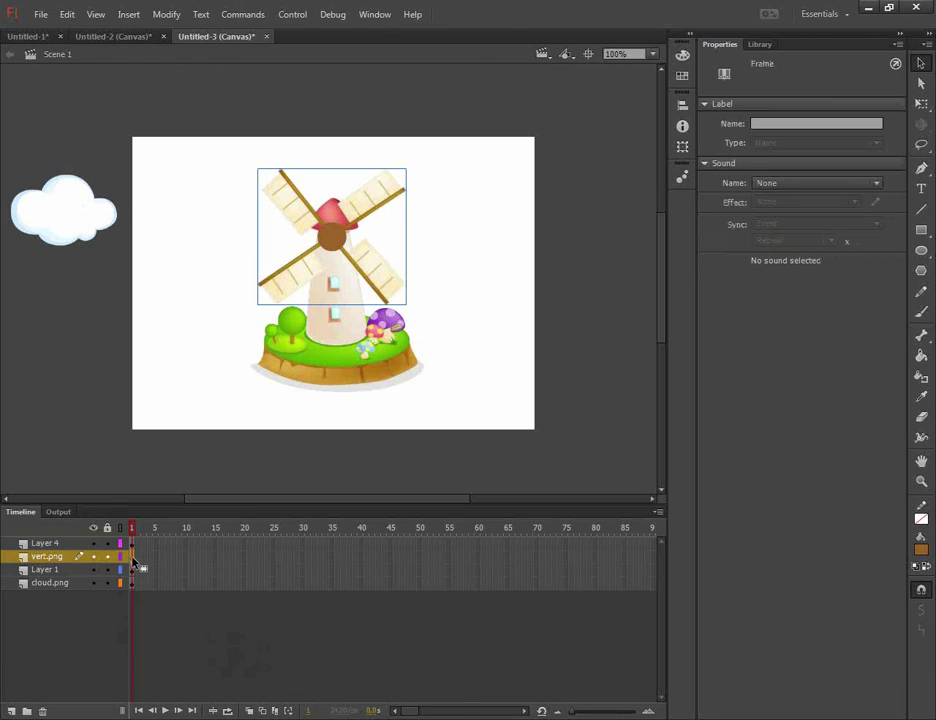
{"action": "right_click", "coordinate": [134, 562]}
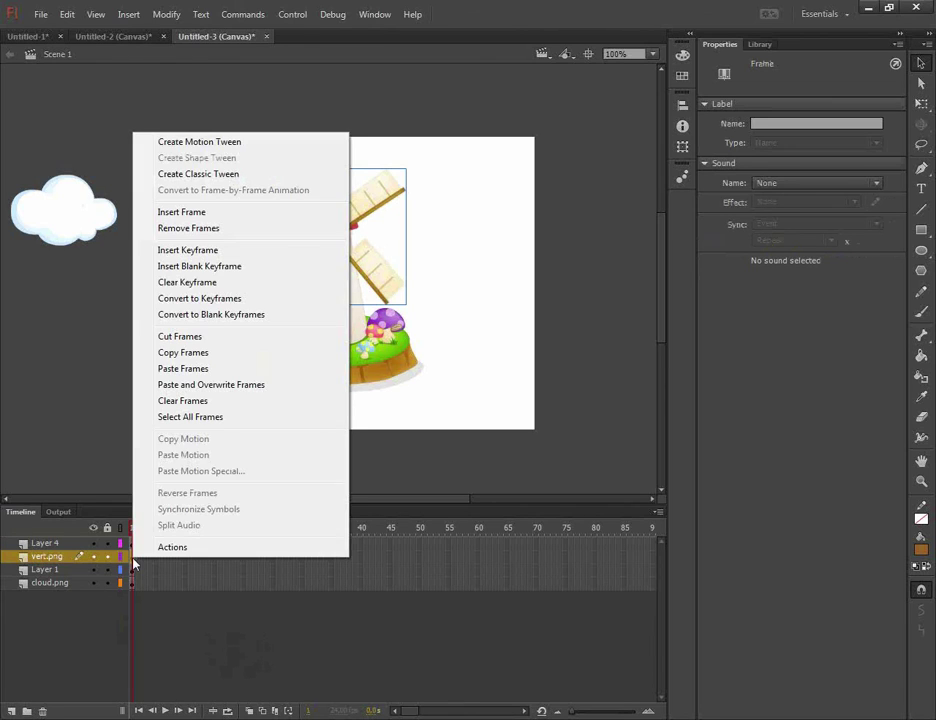
{"action": "left_click", "coordinate": [241, 177]}
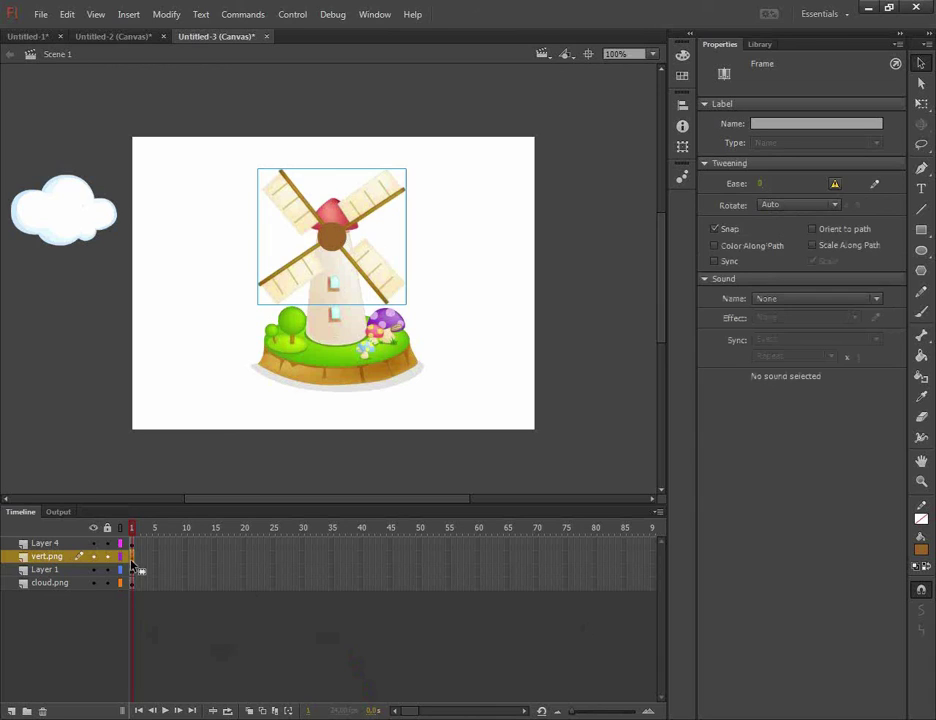
{"action": "left_click", "coordinate": [305, 558]}
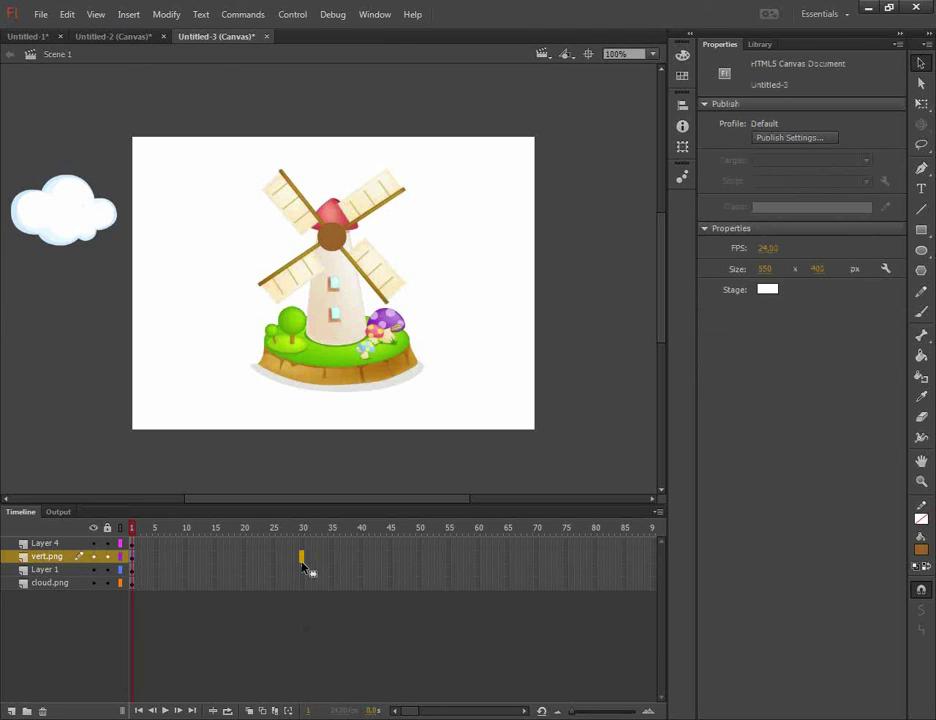
{"action": "right_click", "coordinate": [306, 567]}
{"action": "left_click", "coordinate": [312, 580]}
{"action": "key", "text": "q"}
{"action": "left_click_drag", "start_coordinate": [420, 168], "coordinate": [265, 303]}
- Extend Layer 4, Layer 1 and the cloud.png layer to frame 30 so all elements last as long as the blades' tween
{"action": "left_click_drag", "start_coordinate": [303, 541], "coordinate": [302, 567]}
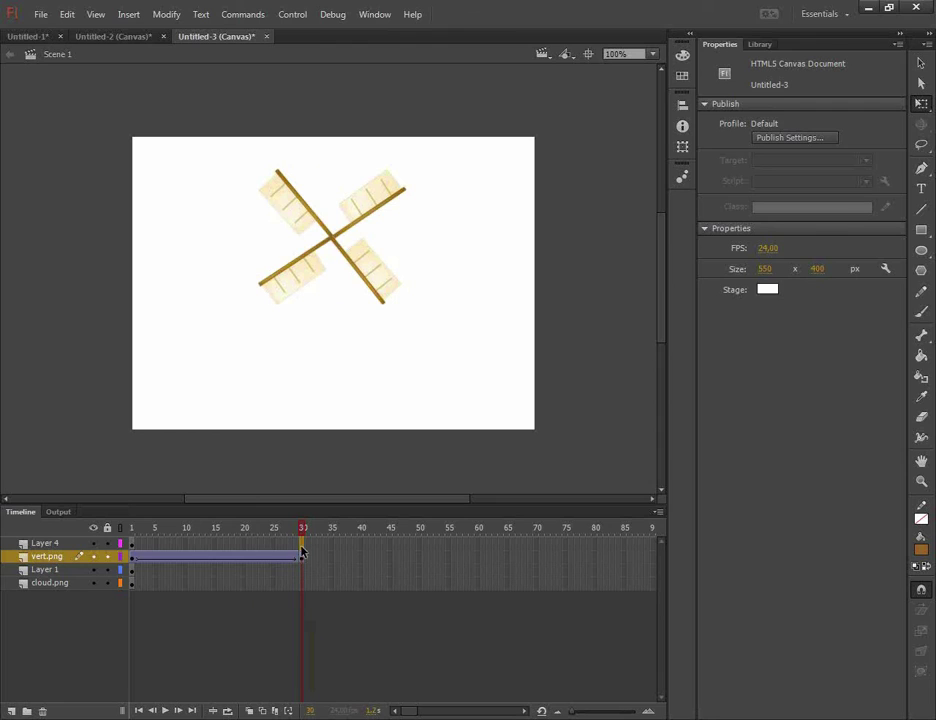
{"action": "left_click", "coordinate": [302, 543]}
{"action": "key", "text": "F6"}
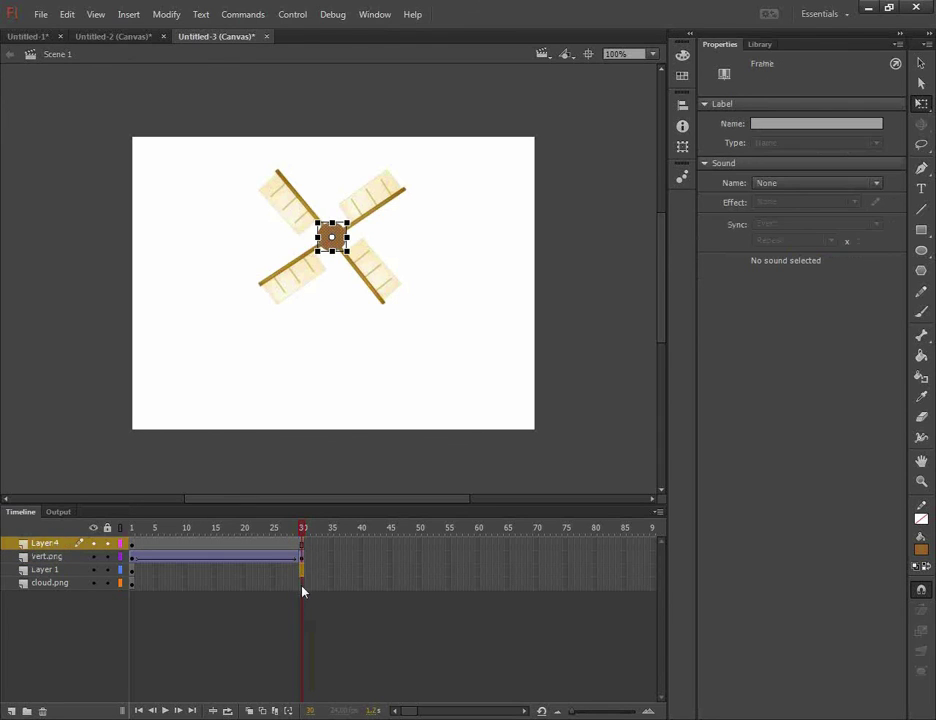
{"action": "left_click", "coordinate": [303, 586]}
{"action": "key", "text": "F5"}
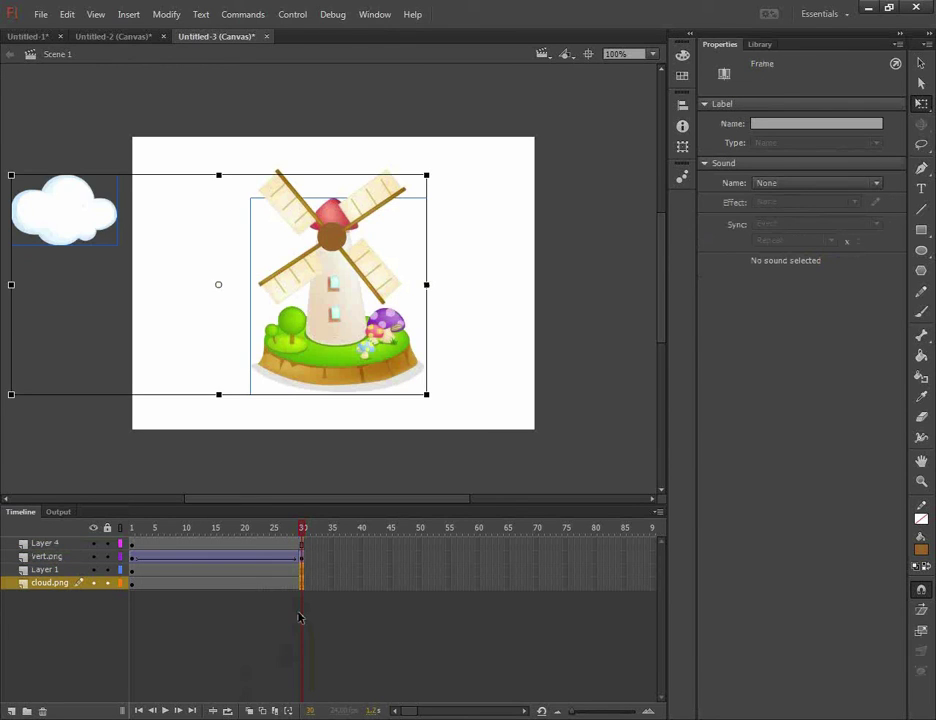
- Set the blades' tween on the vert.png layer to rotate clockwise (CW) with a rotation count of 2
{"action": "left_click_drag", "start_coordinate": [293, 530], "coordinate": [225, 598]}
{"action": "left_click", "coordinate": [220, 556]}
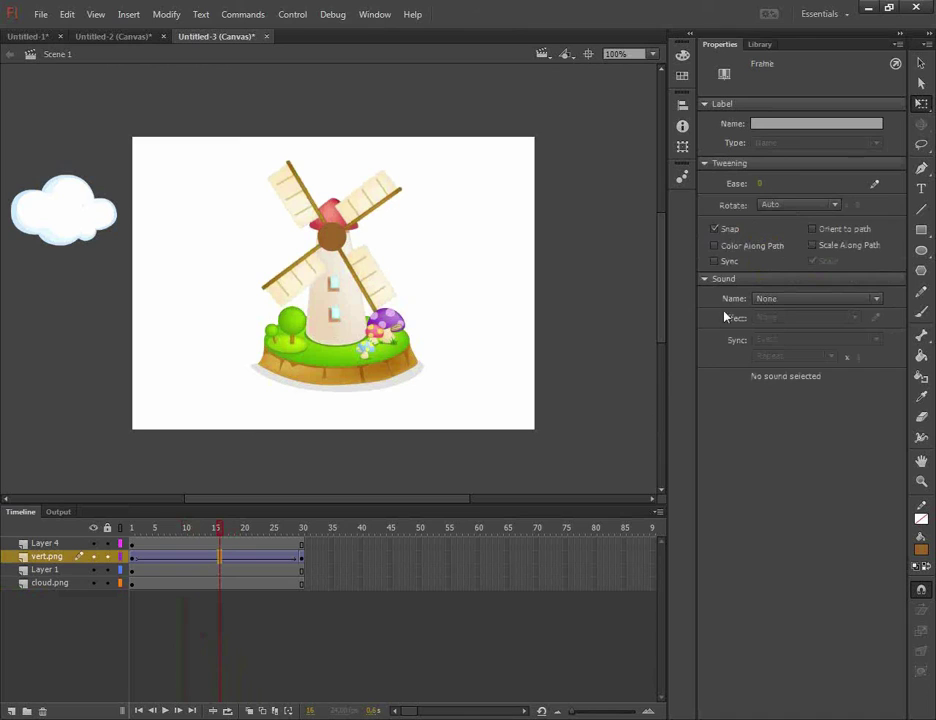
{"action": "left_click", "coordinate": [835, 205]}
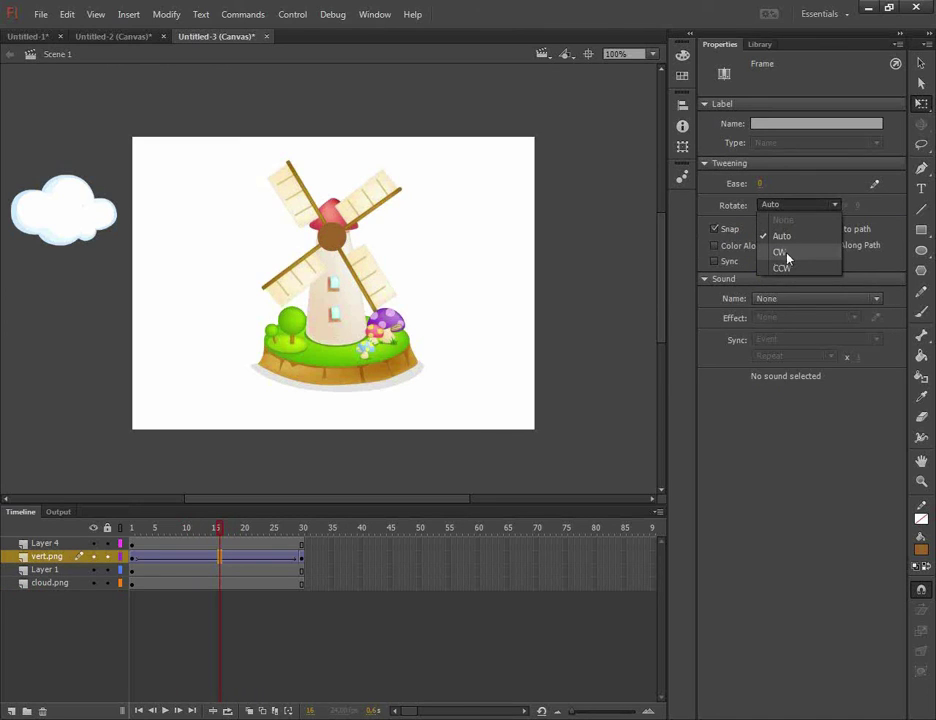
{"action": "left_click", "coordinate": [790, 254]}
{"action": "left_click", "coordinate": [858, 210]}
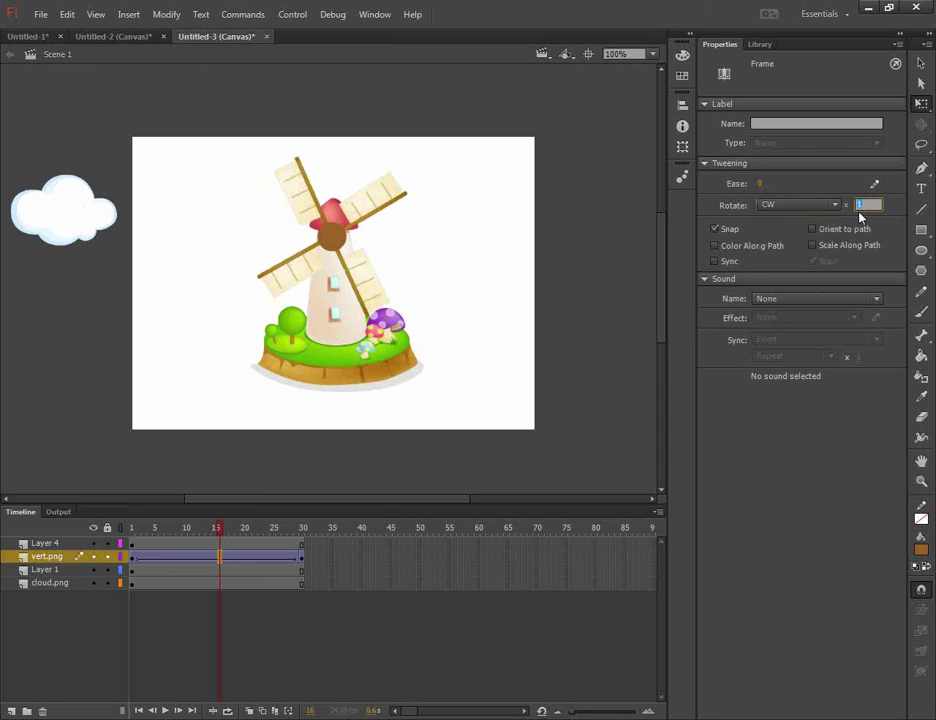
{"action": "type", "text": "2"}
{"action": "key", "text": "Return"}
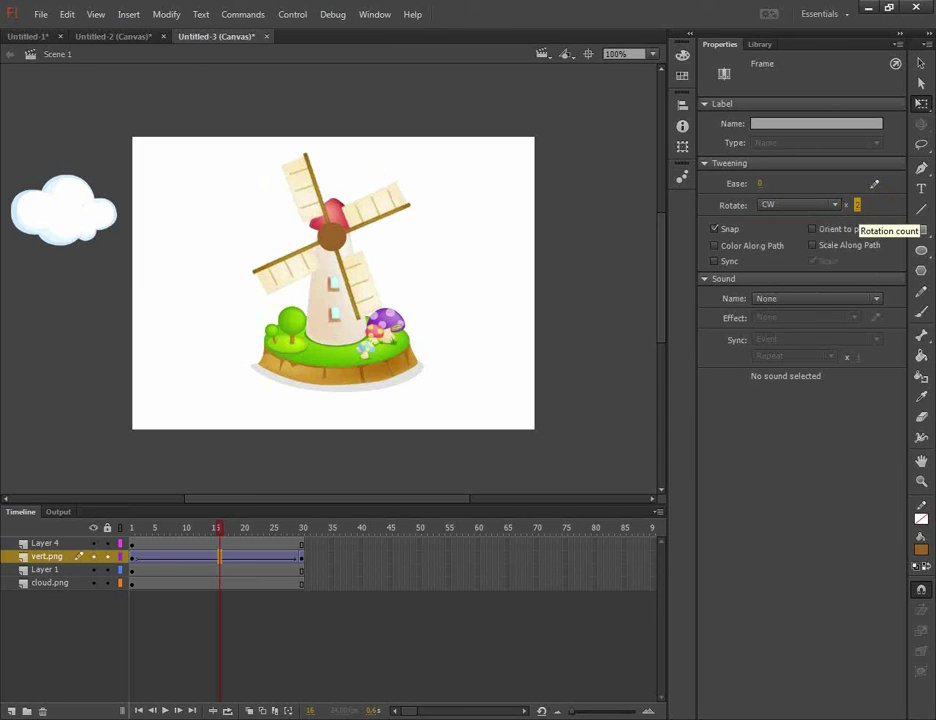
- Preview the spinning blades in the browser, close the preview and return to the Flash timeline
{"action": "left_click", "coordinate": [593, 359]}
{"action": "key", "text": "ctrl+Return"}
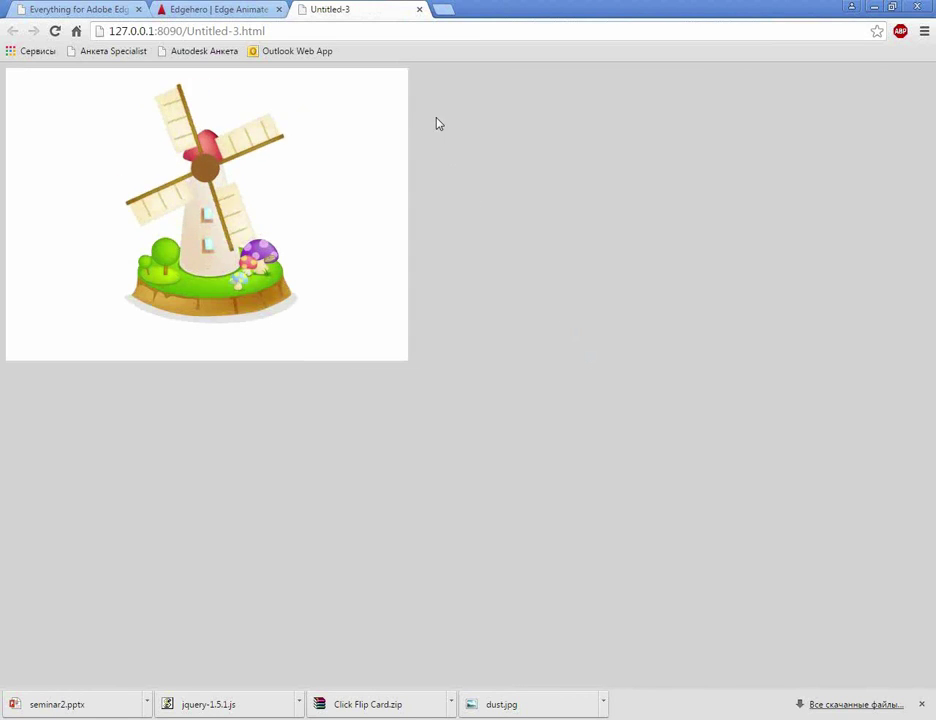
{"action": "left_click", "coordinate": [419, 9]}
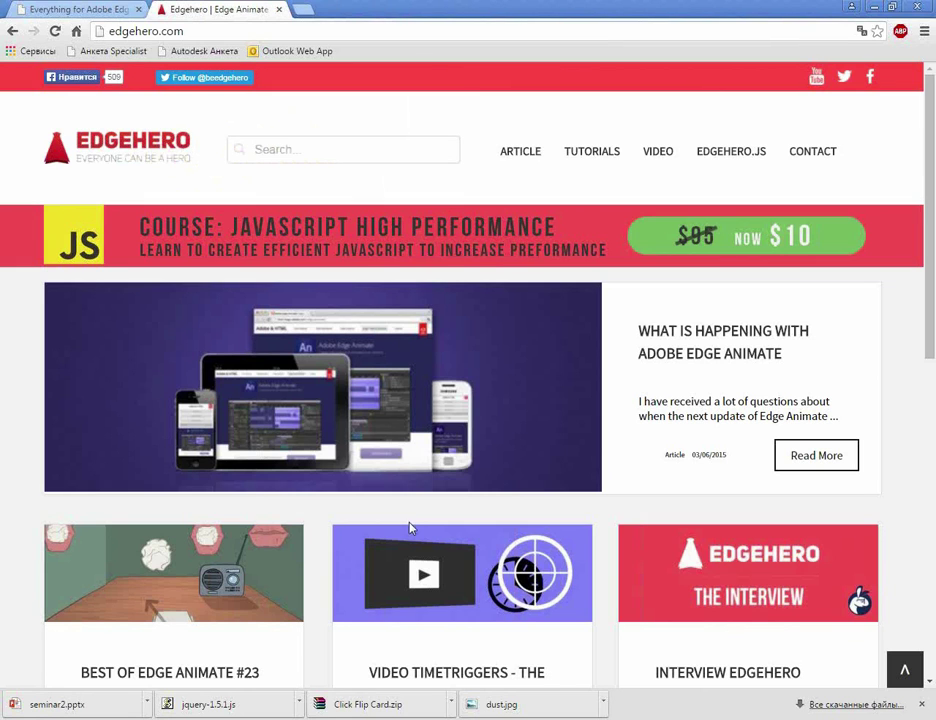
{"action": "key", "text": "alt+Tab"}
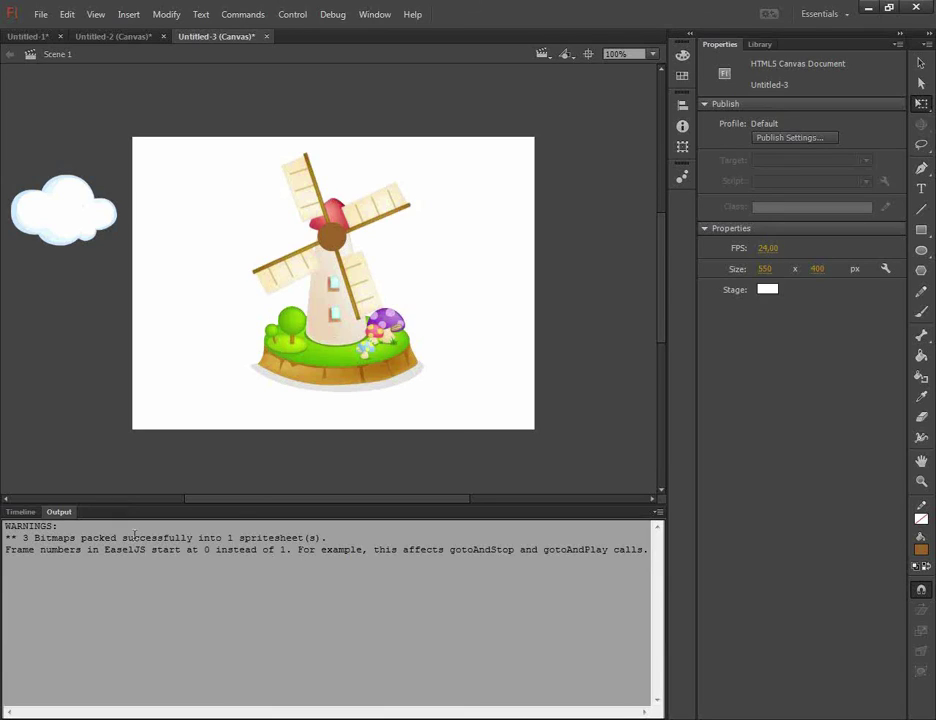
{"action": "left_click", "coordinate": [20, 511]}
- Create a classic tween on the cloud.png layer, raising the cloud slightly at frame 1 and moving it to about X 631.5 at frame 30
{"action": "left_click", "coordinate": [50, 584]}
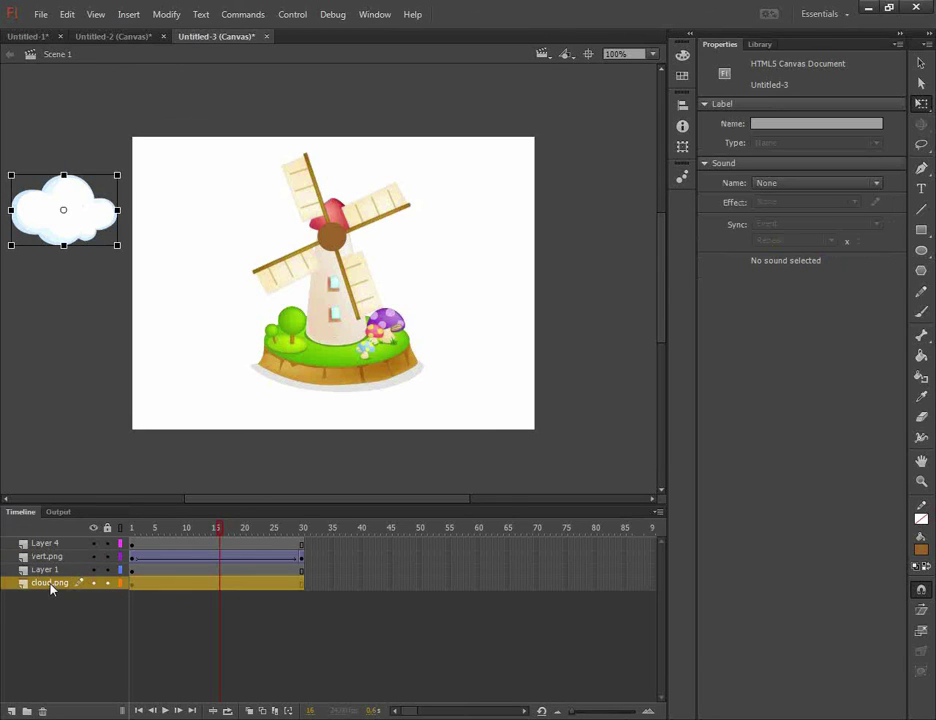
{"action": "right_click", "coordinate": [132, 587]}
{"action": "left_click", "coordinate": [218, 201]}
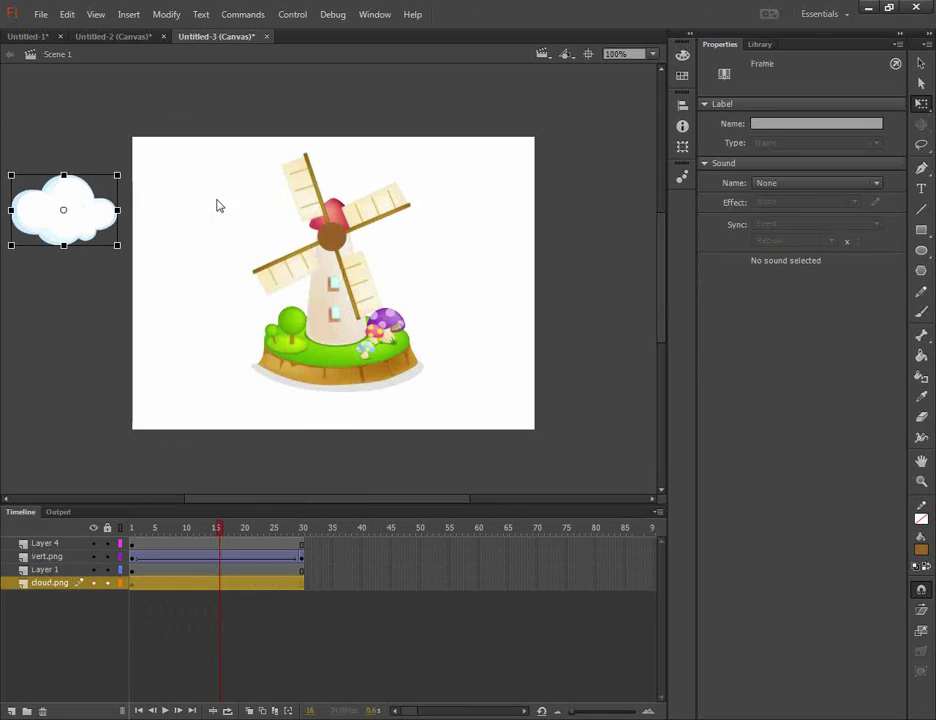
{"action": "mouse_move", "coordinate": [72, 230]}
{"action": "left_mouse_down"}
{"action": "mouse_move", "coordinate": [92, 211]}
{"action": "mouse_move", "coordinate": [78, 214]}
{"action": "left_mouse_up"}
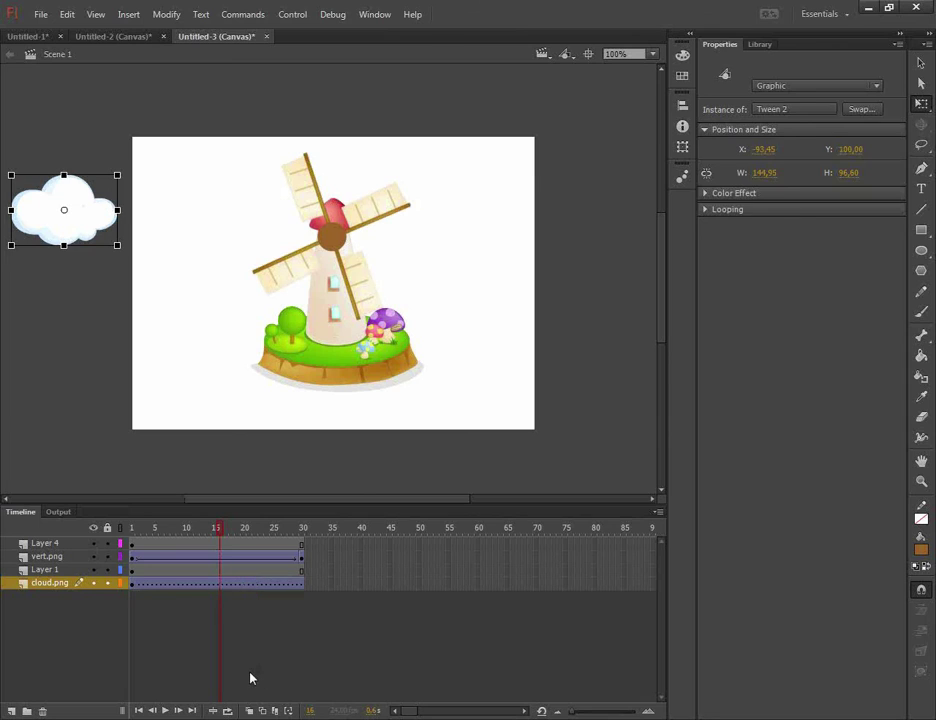
{"action": "key", "text": "Return"}
{"action": "left_click_drag", "start_coordinate": [84, 226], "coordinate": [84, 204]}
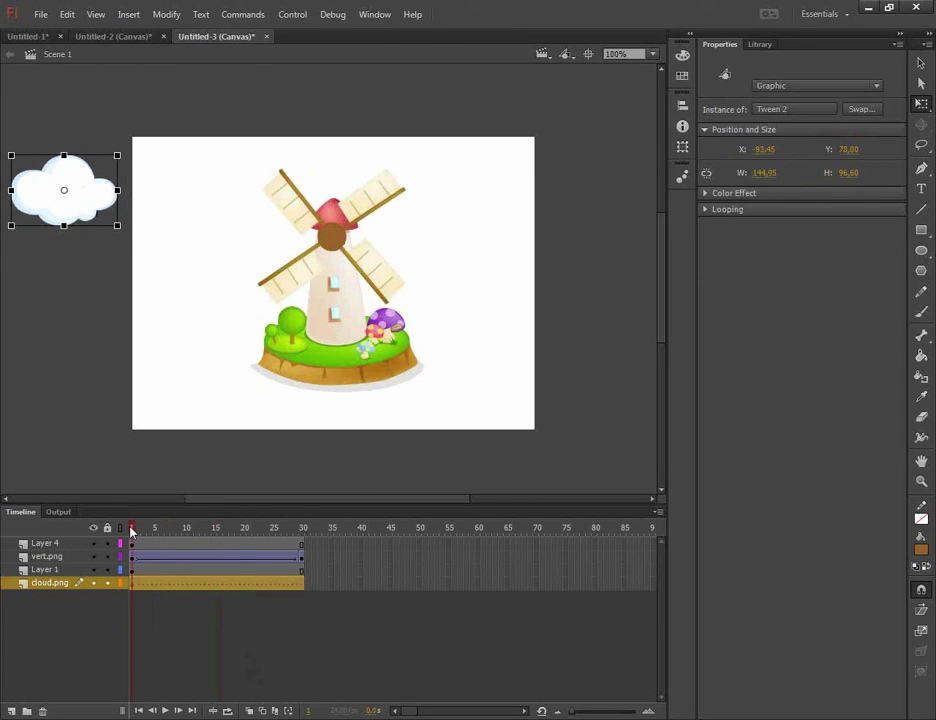
{"action": "key", "text": "Return"}
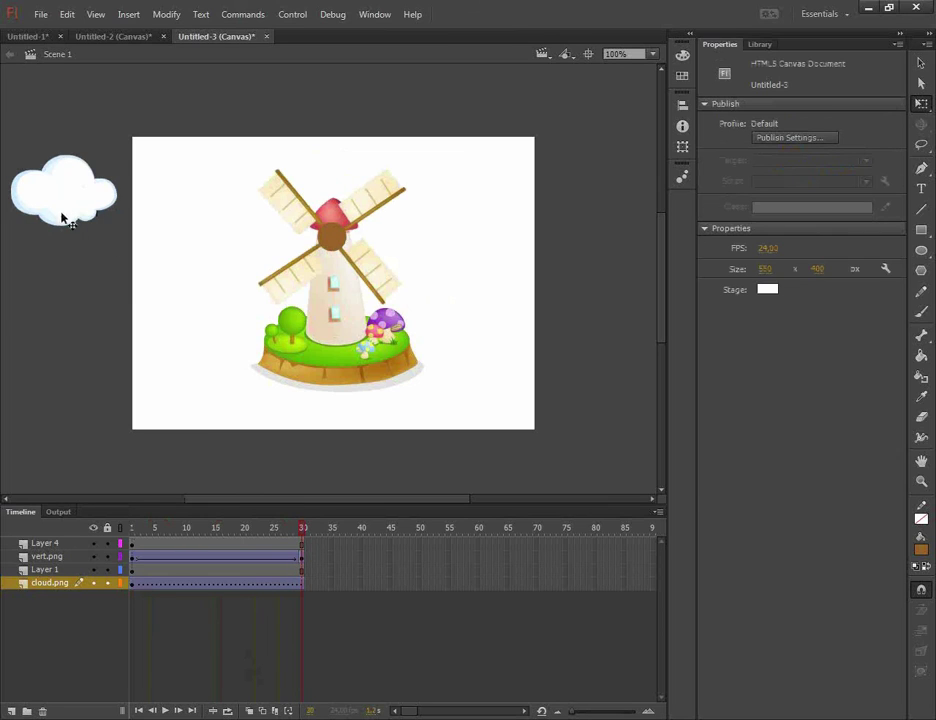
{"action": "left_click_drag", "start_coordinate": [63, 214], "coordinate": [595, 234]}
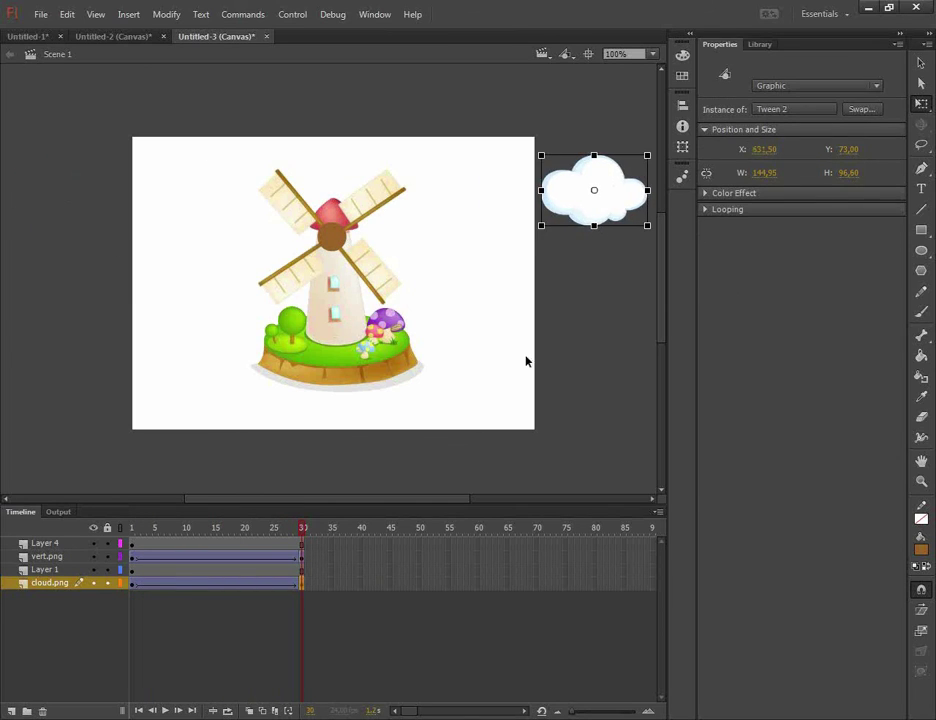
- Change the stage background colour to light sky blue
{"action": "left_click", "coordinate": [551, 397]}
{"action": "left_click", "coordinate": [767, 289]}
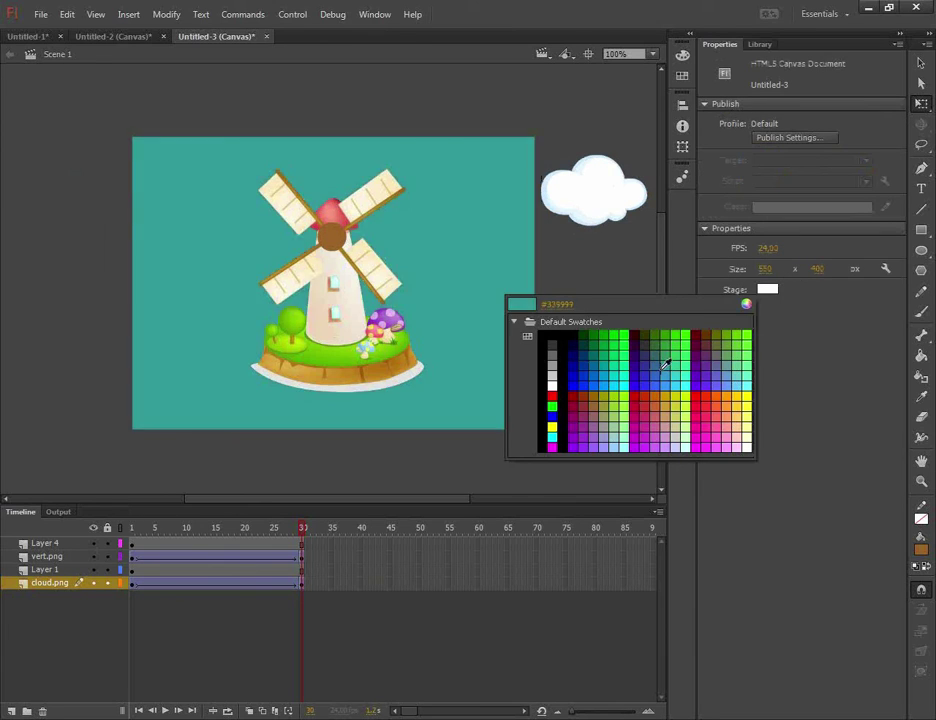
{"action": "left_click", "coordinate": [675, 382]}
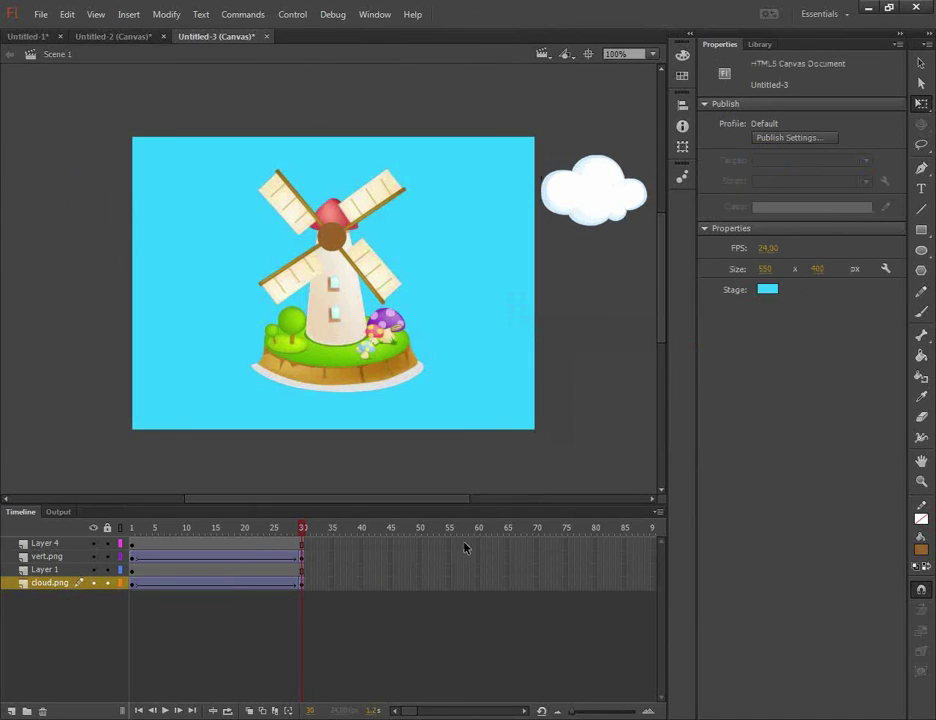
- Test the windmill scene with the moving cloud in the browser, then go back to the Flash timeline
{"action": "key", "text": "ctrl+Return"}
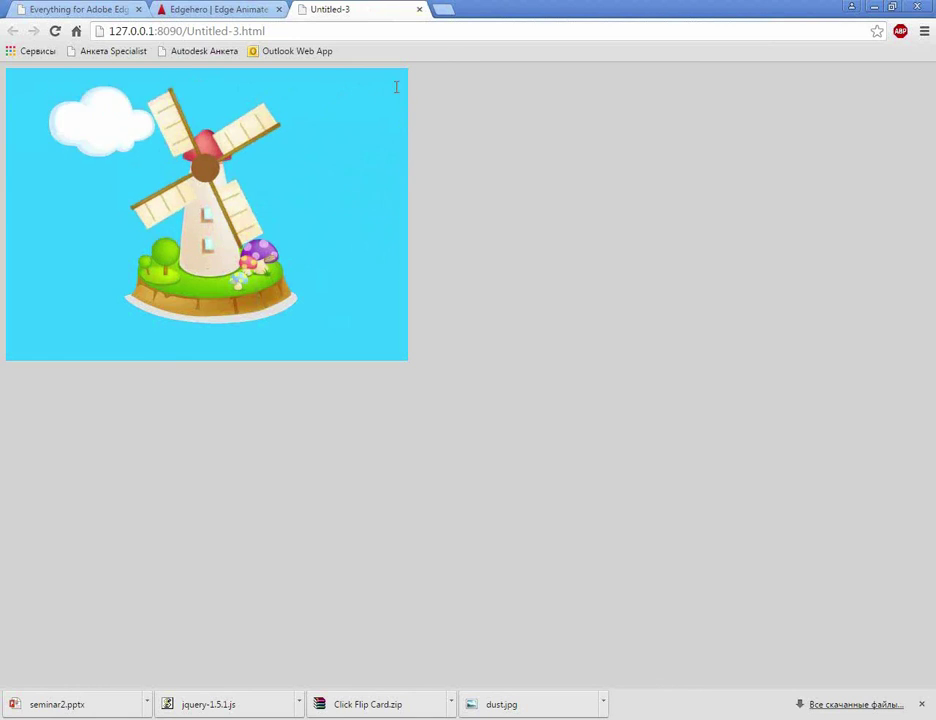
{"action": "left_click", "coordinate": [421, 10]}
{"action": "key", "text": "alt+Tab"}
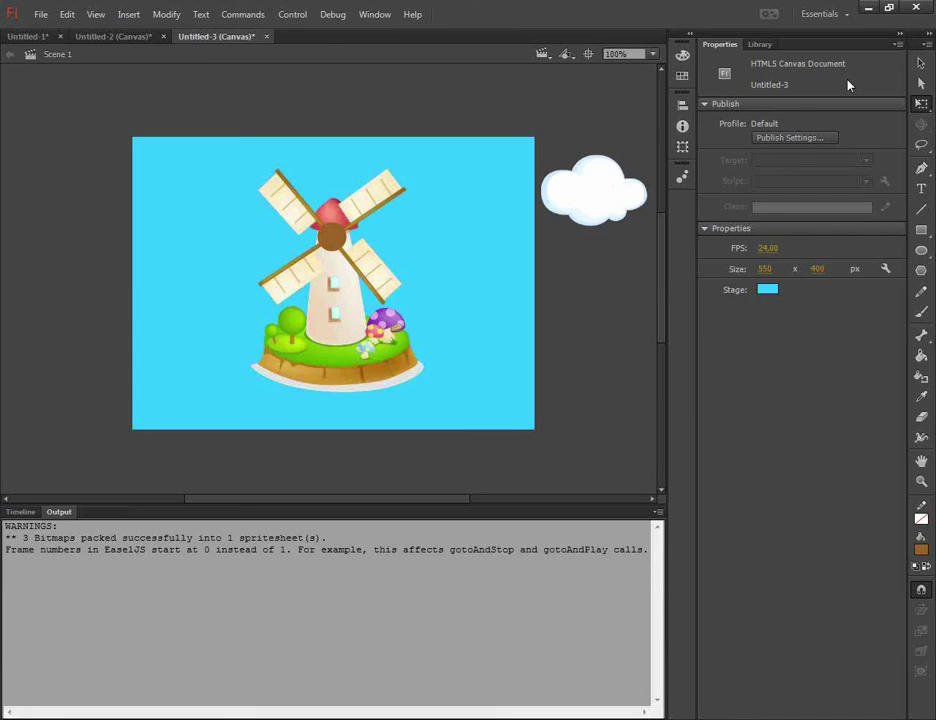
{"action": "left_click", "coordinate": [20, 511]}
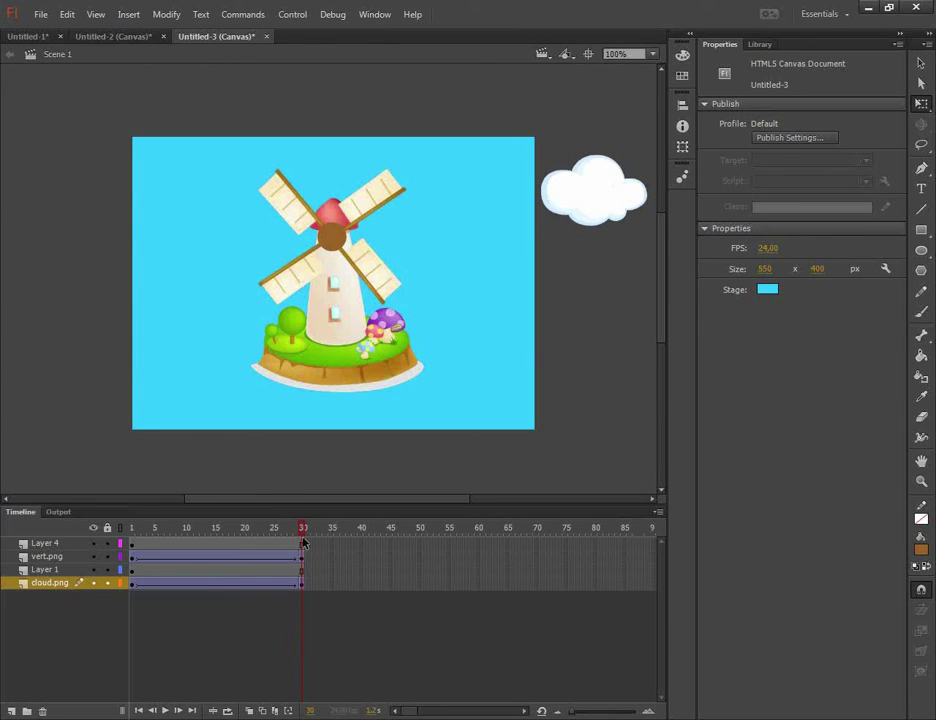
- Duplicate the cloud.png layer and, at frame 1, shrink the copied cloud to about 100 px wide below the original
{"action": "left_click_drag", "start_coordinate": [299, 537], "coordinate": [128, 552]}
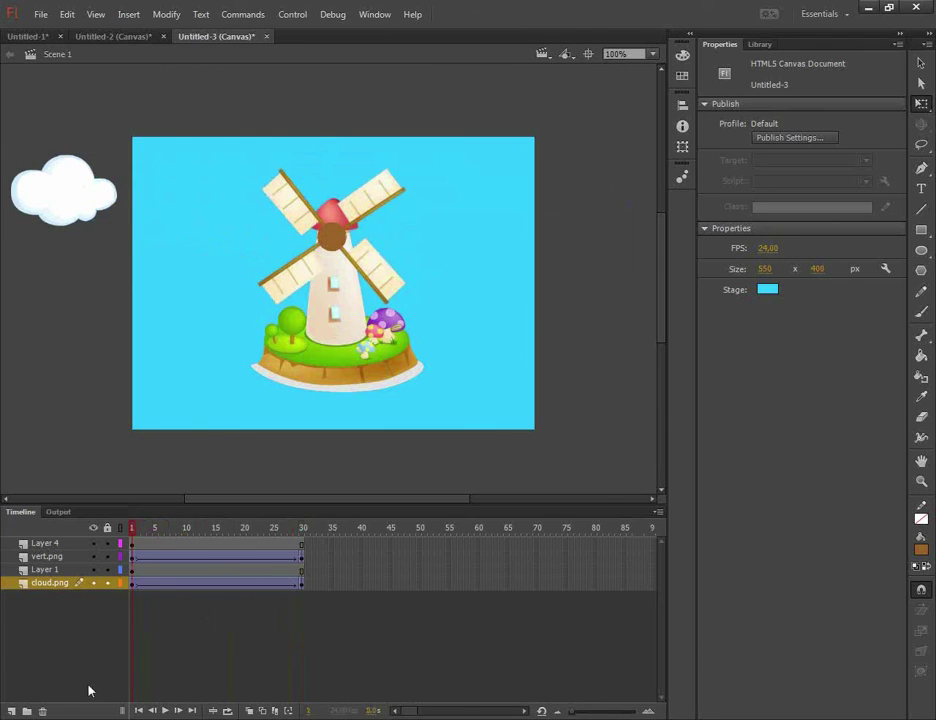
{"action": "right_click", "coordinate": [44, 590]}
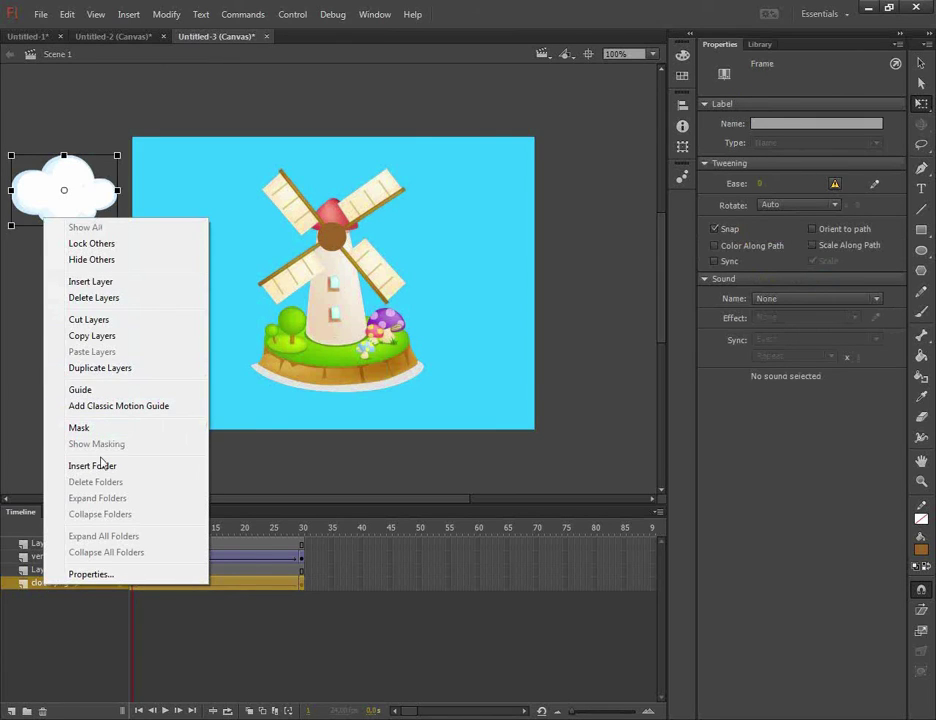
{"action": "left_click", "coordinate": [132, 370]}
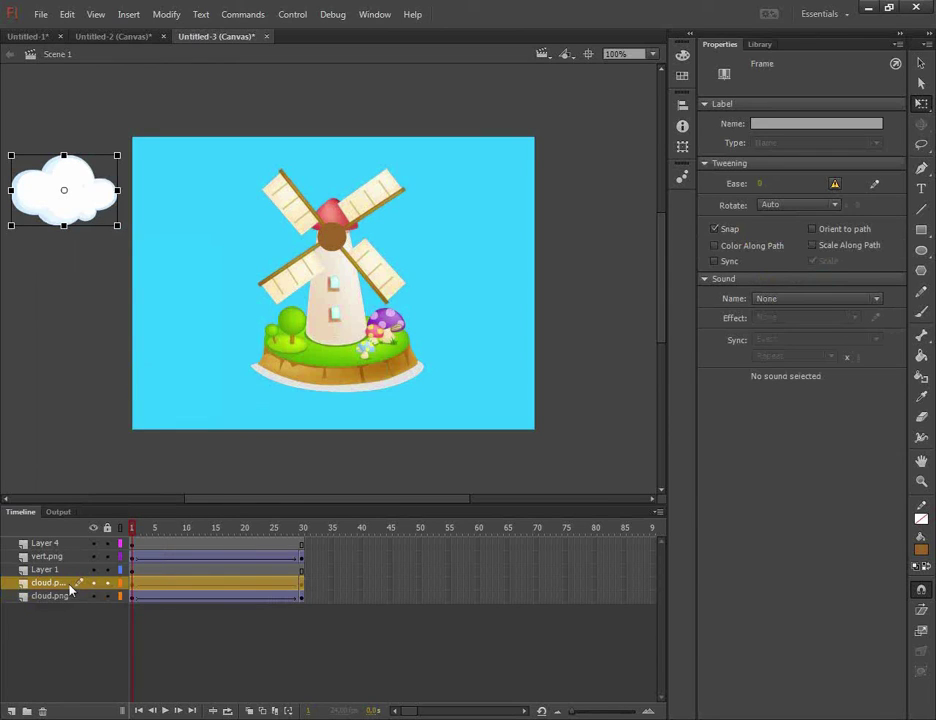
{"action": "left_click_drag", "start_coordinate": [100, 195], "coordinate": [99, 258]}
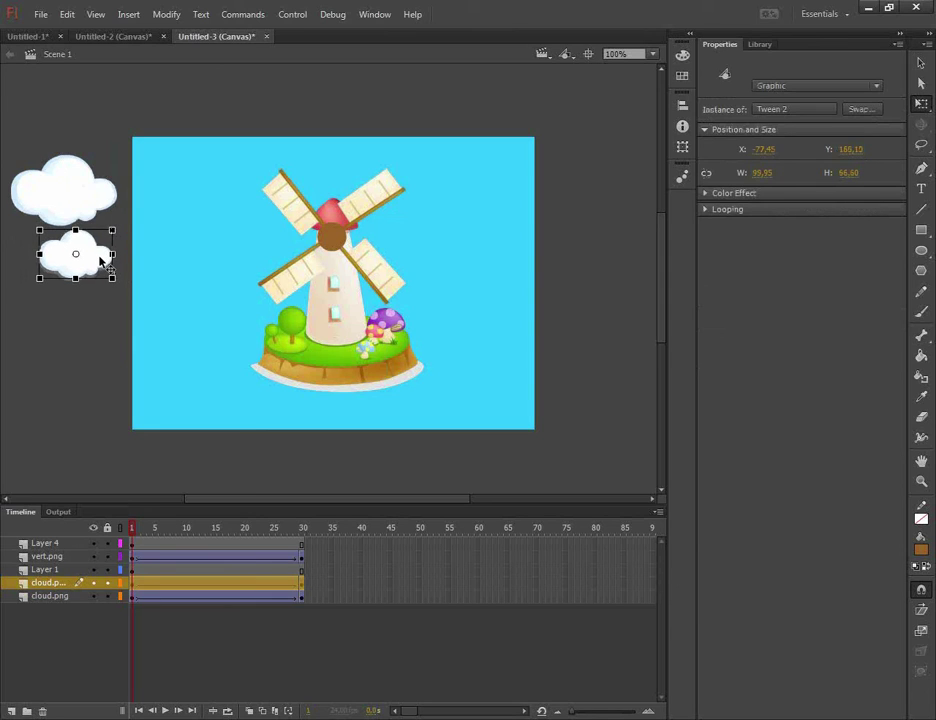
- Shrink the copied cloud at frame 30 to about 88 px wide below the larger cloud, and shift that end keyframe to frame 17
{"action": "left_click", "coordinate": [290, 654]}
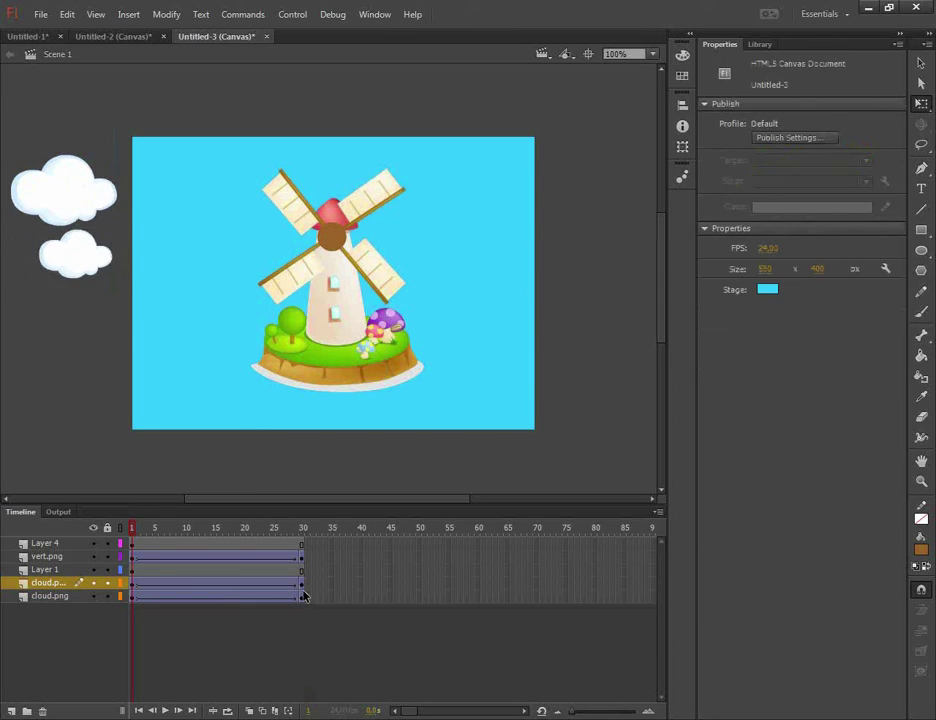
{"action": "left_click", "coordinate": [302, 582]}
{"action": "left_click_drag", "start_coordinate": [603, 206], "coordinate": [610, 263]}
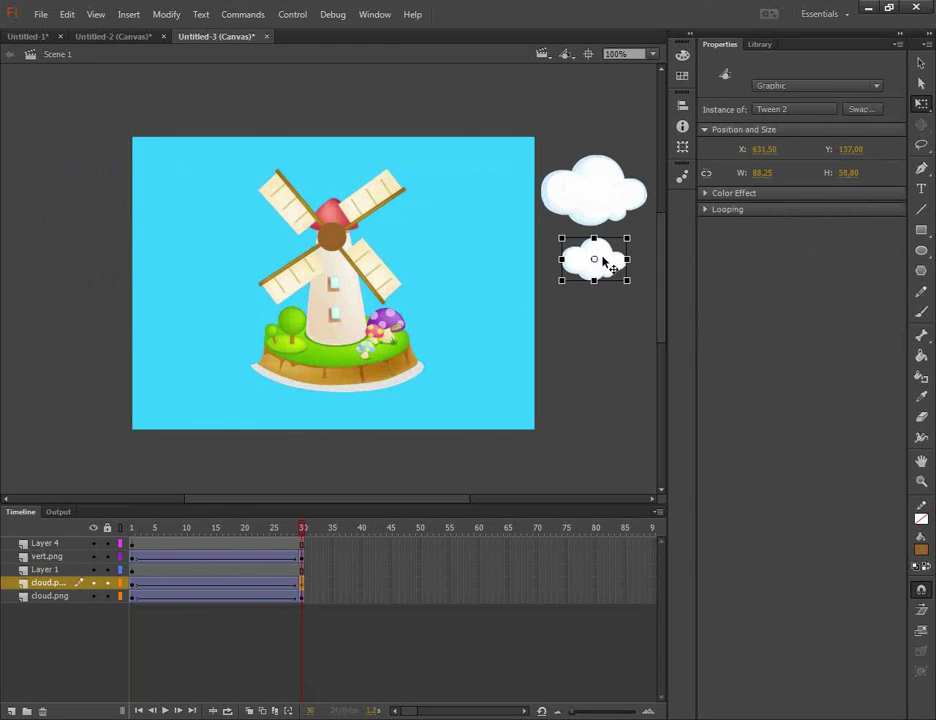
{"action": "mouse_move", "coordinate": [302, 594]}
{"action": "left_mouse_down"}
{"action": "mouse_move", "coordinate": [309, 598]}
{"action": "mouse_move", "coordinate": [226, 590]}
{"action": "left_mouse_up"}
{"action": "left_click", "coordinate": [255, 621]}
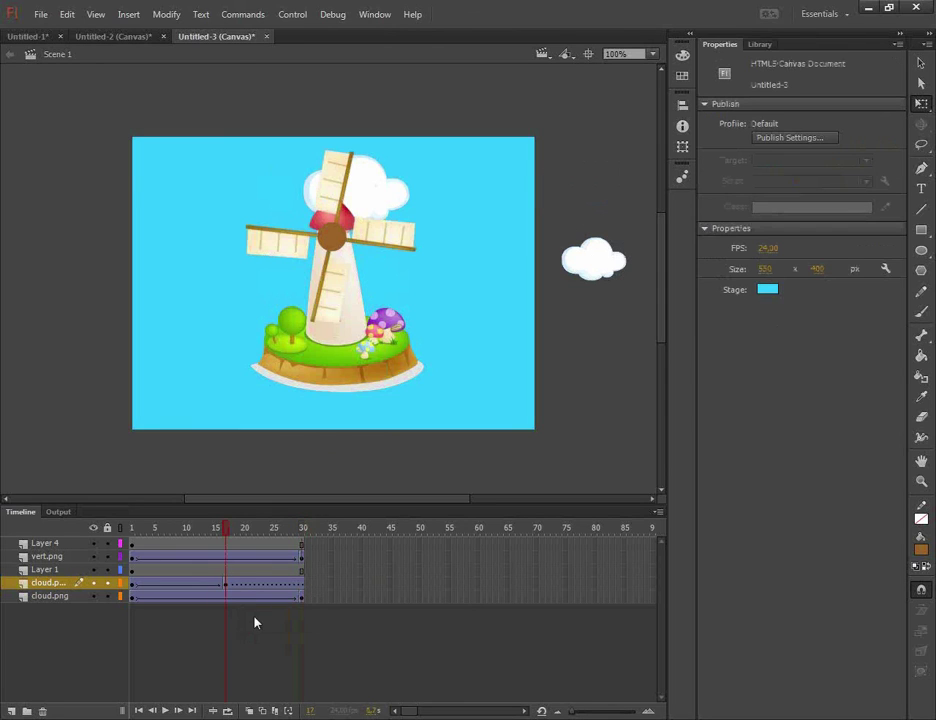
- Preview both clouds moving at different speeds in the browser, then close the preview and return to the Flash timeline
{"action": "key", "text": "ctrl+Return"}
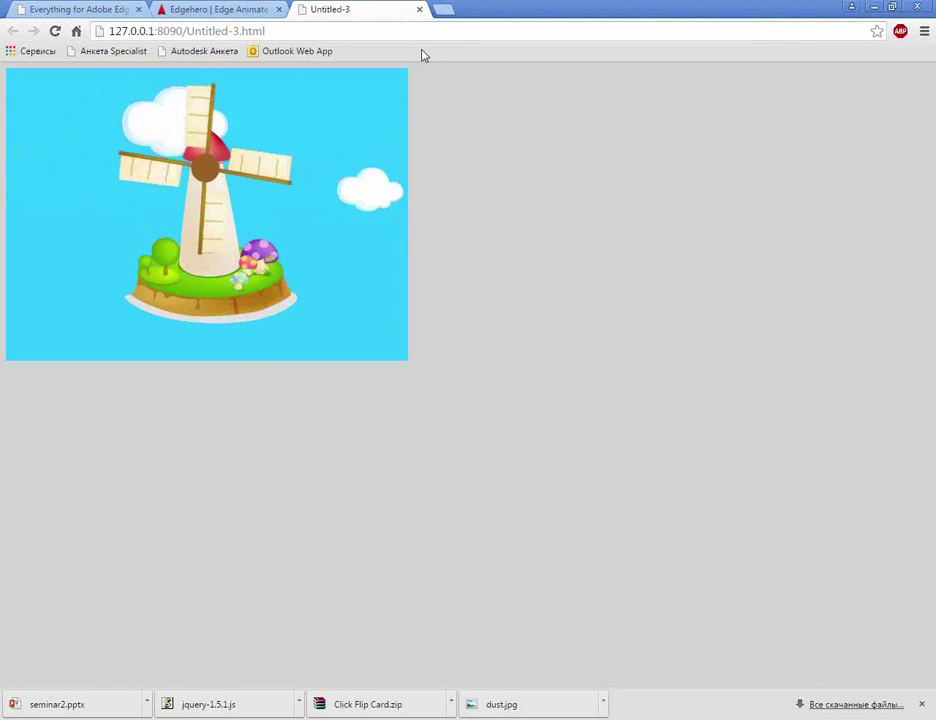
{"action": "left_click", "coordinate": [419, 9]}
{"action": "key", "text": "alt+Tab"}
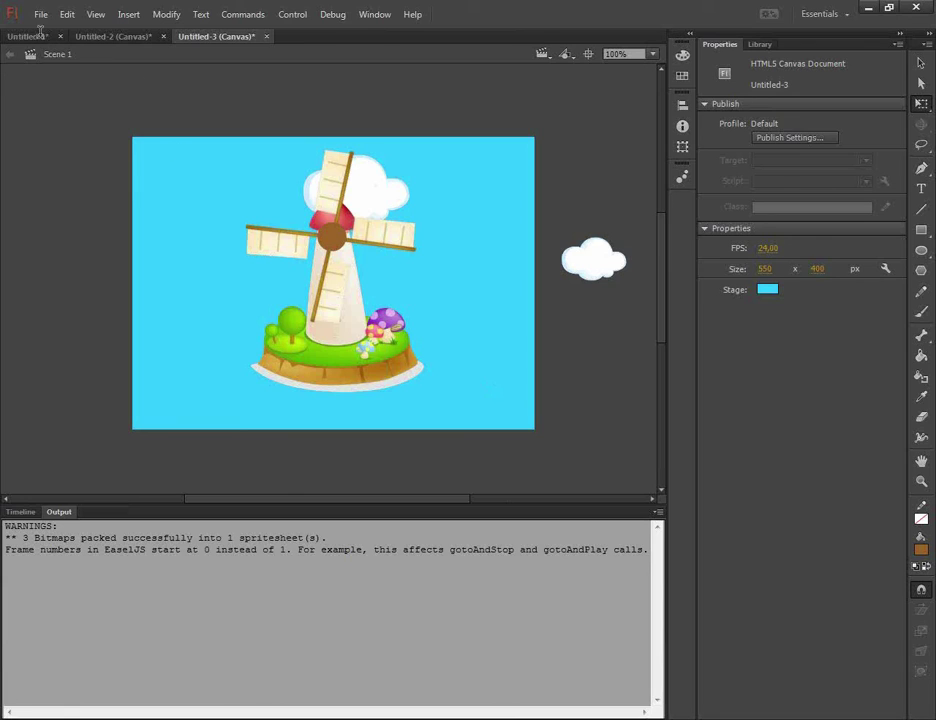
{"action": "left_click", "coordinate": [20, 511]}
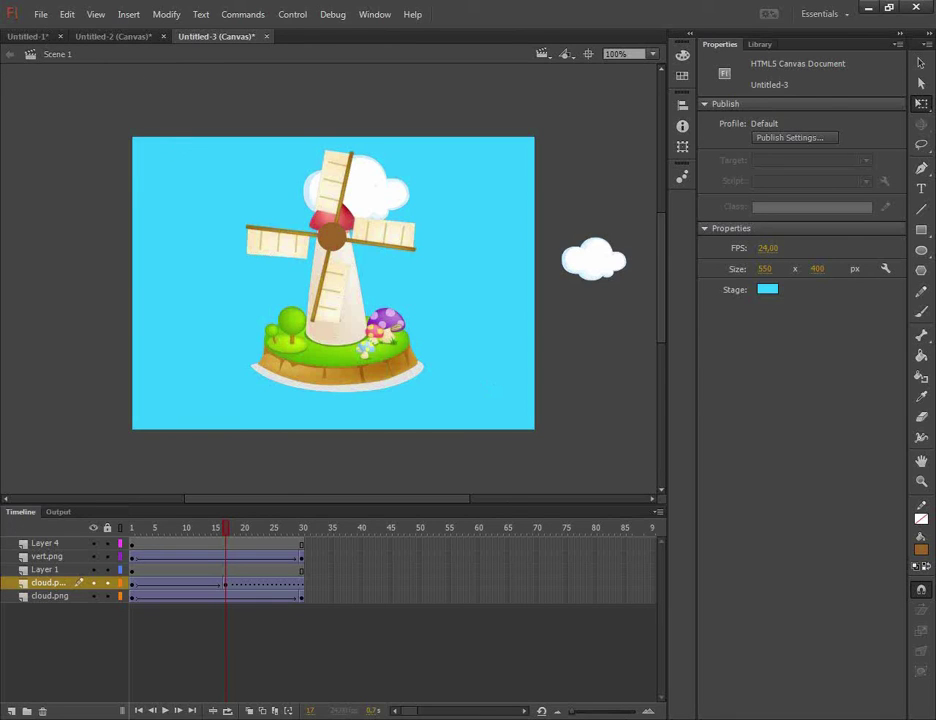
- Switch to Edge Animate and select the windmill's vert blades element
{"action": "left_click", "coordinate": [484, 701]}
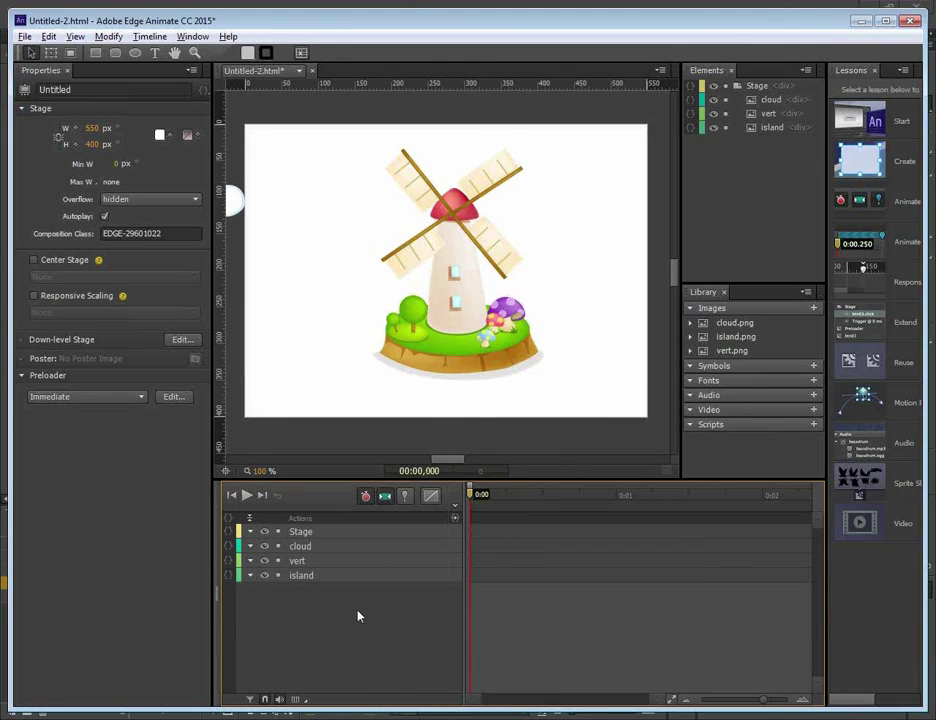
{"action": "left_click", "coordinate": [305, 562]}
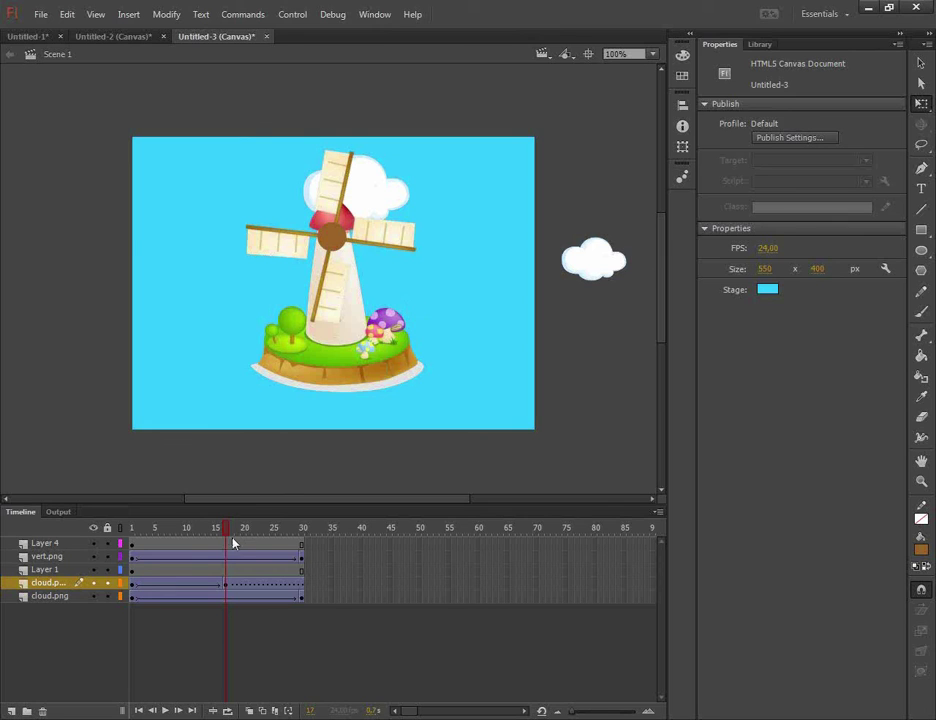
- In Flash, return to frame 1, select the blades and examine vert.png, Tween 2 and Tween 1 in the library
{"action": "left_click_drag", "start_coordinate": [233, 543], "coordinate": [132, 543]}
{"action": "left_click", "coordinate": [378, 205]}
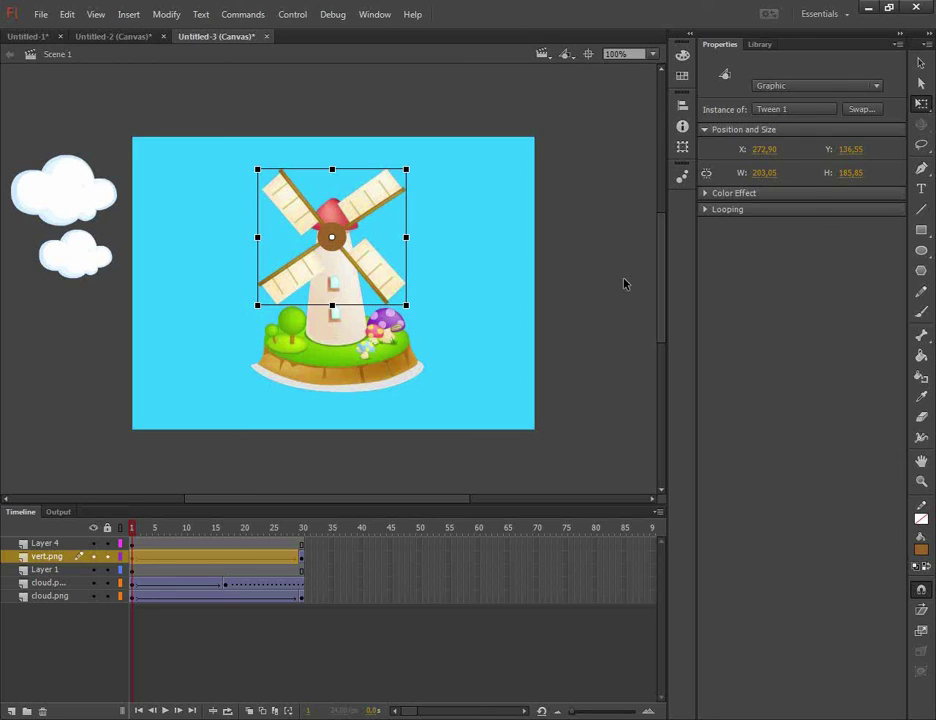
{"action": "key", "text": "ctrl+l"}
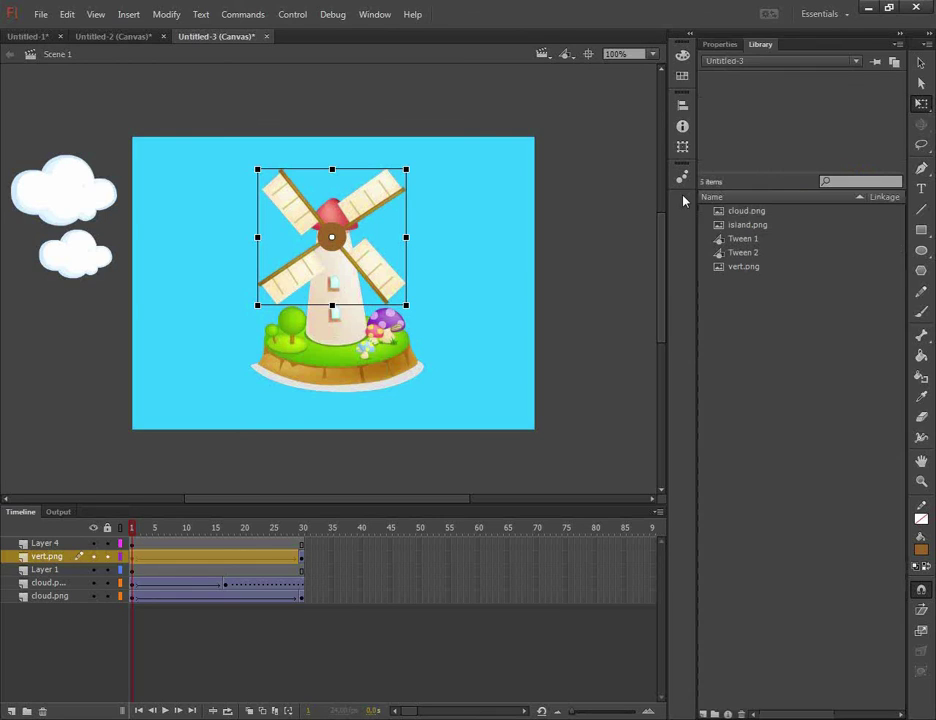
{"action": "left_click", "coordinate": [740, 268]}
{"action": "left_click", "coordinate": [747, 253]}
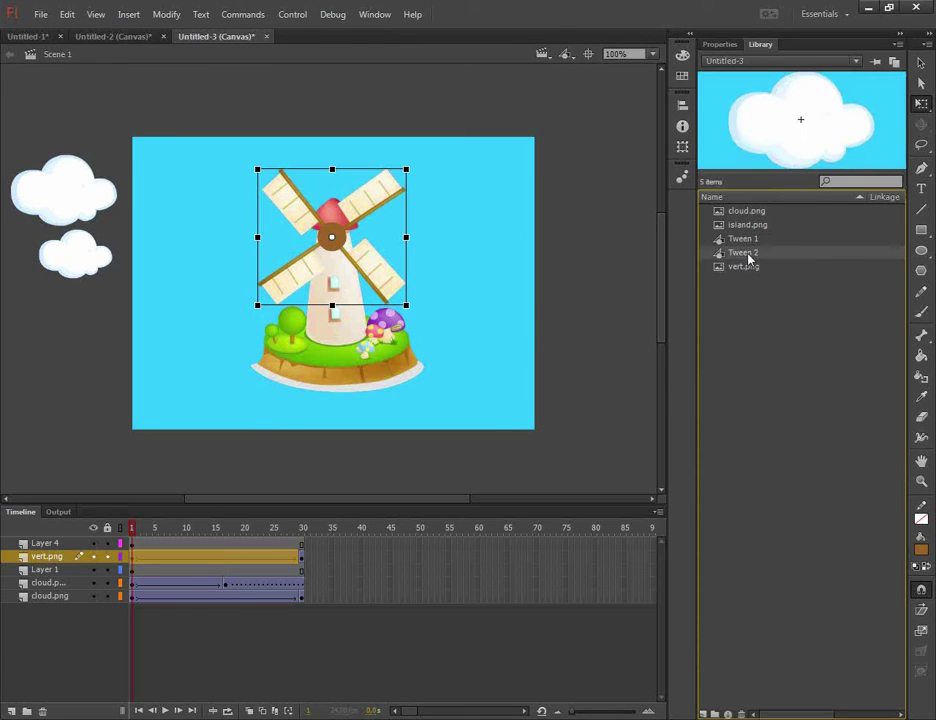
{"action": "left_click", "coordinate": [741, 239]}
{"action": "left_click", "coordinate": [738, 238]}
{"action": "key", "text": "Return"}
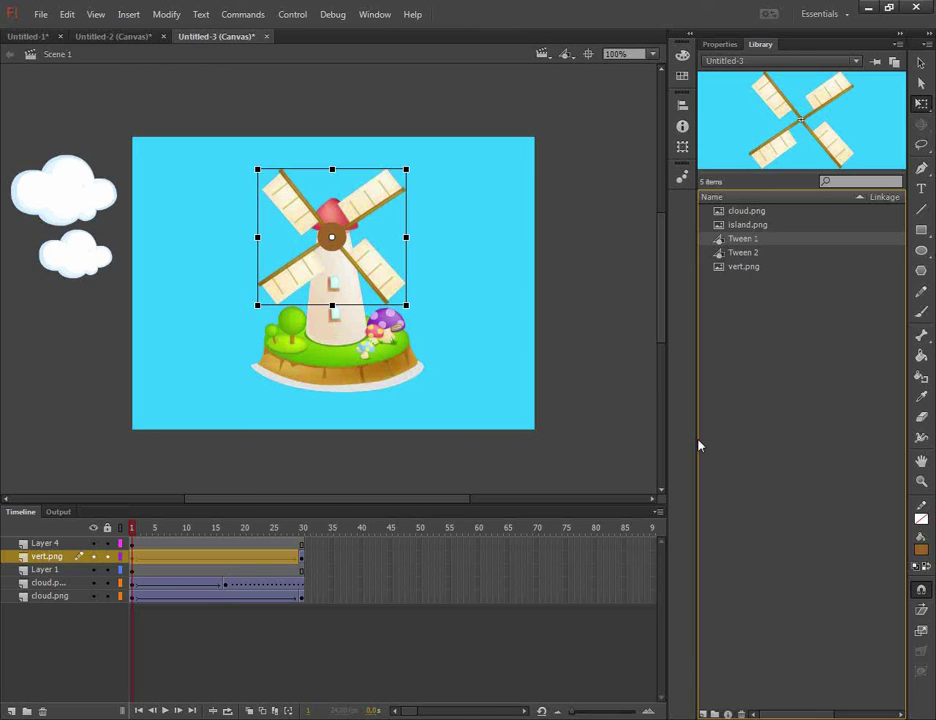
- Switch to Edge Animate, try rotating the vert blades to about 503°, and undo that rotation
{"action": "key", "text": "alt+Tab"}
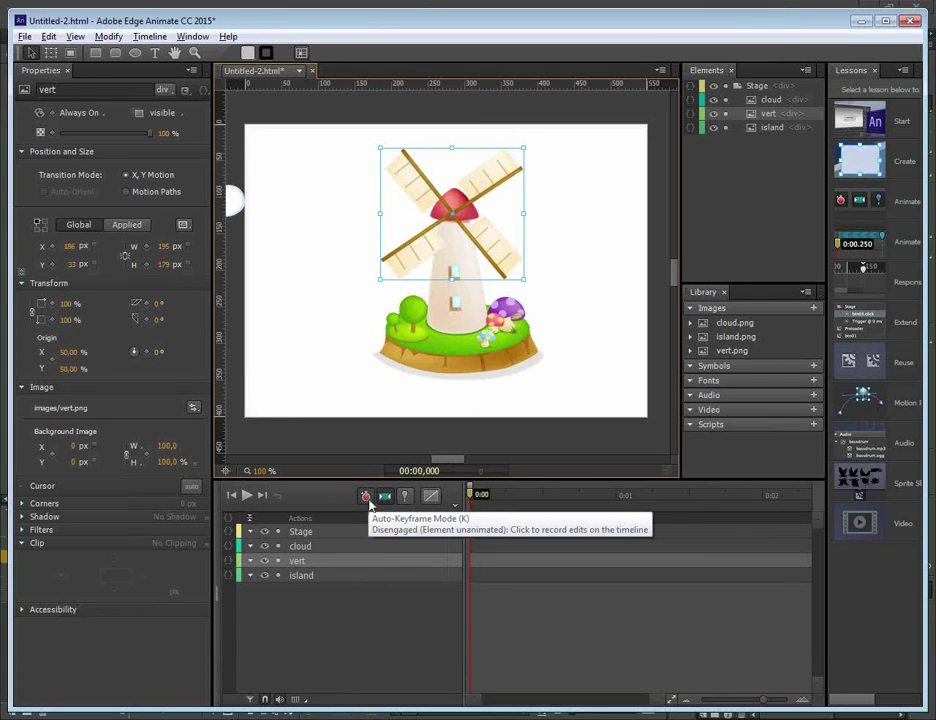
{"action": "left_click", "coordinate": [366, 499]}
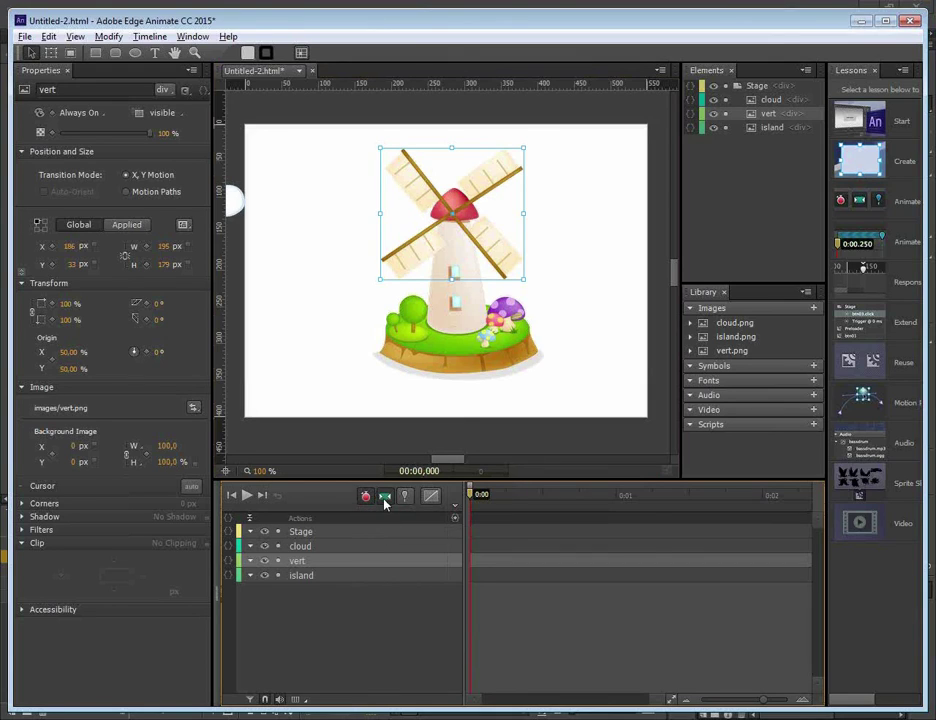
{"action": "left_click", "coordinate": [386, 500]}
{"action": "left_click_drag", "start_coordinate": [157, 353], "coordinate": [403, 378]}
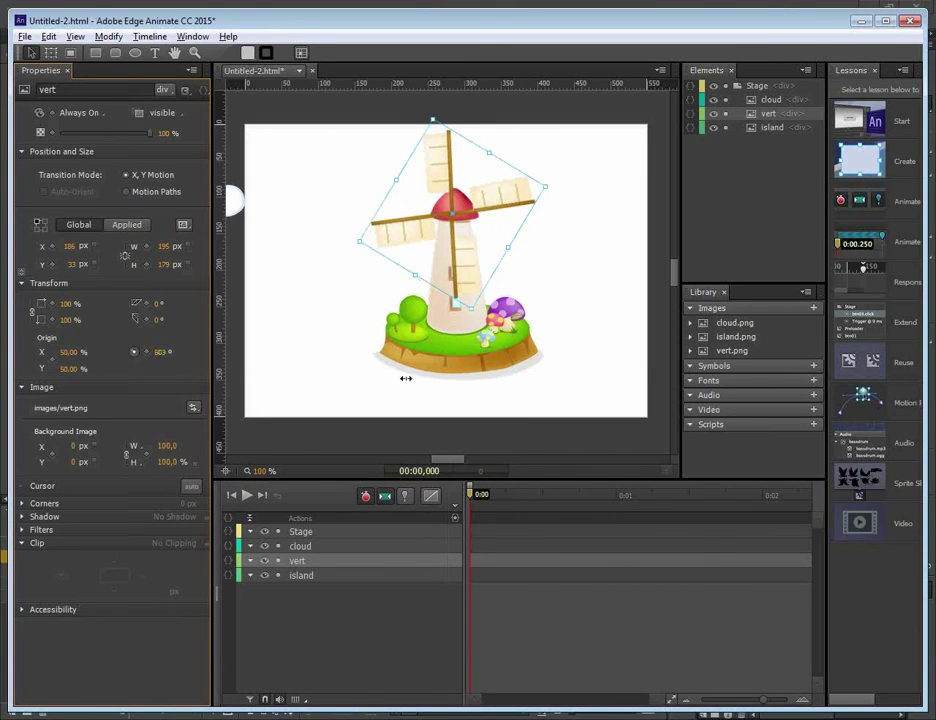
{"action": "key", "text": "ctrl+z"}
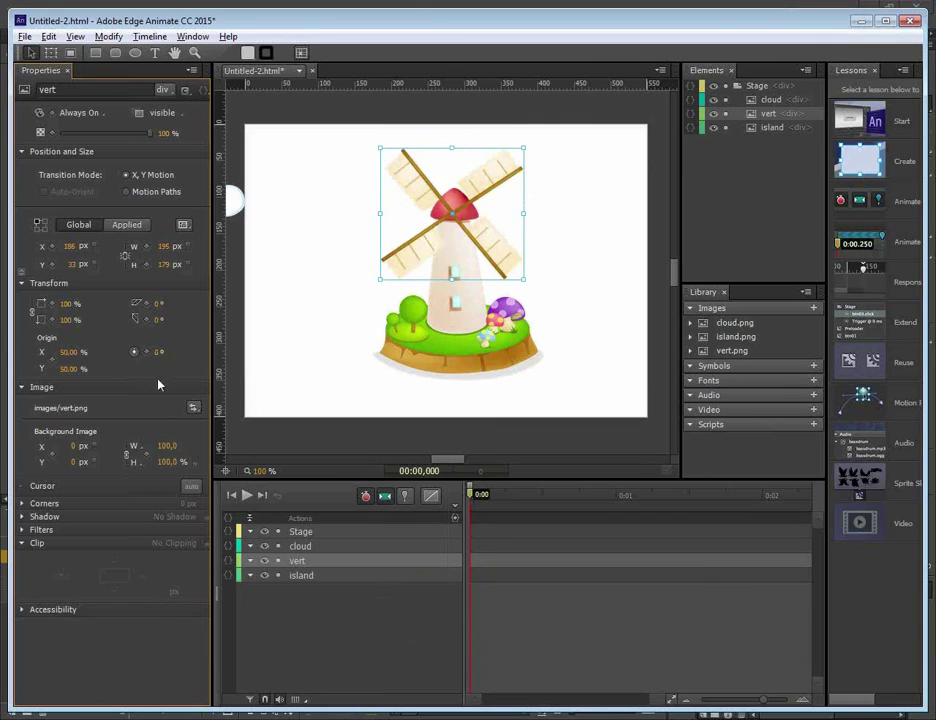
- Animate the vert blades' rotation with a 0° keyframe at the start and a 720° keyframe at 5.25 s
{"action": "left_click", "coordinate": [148, 352]}
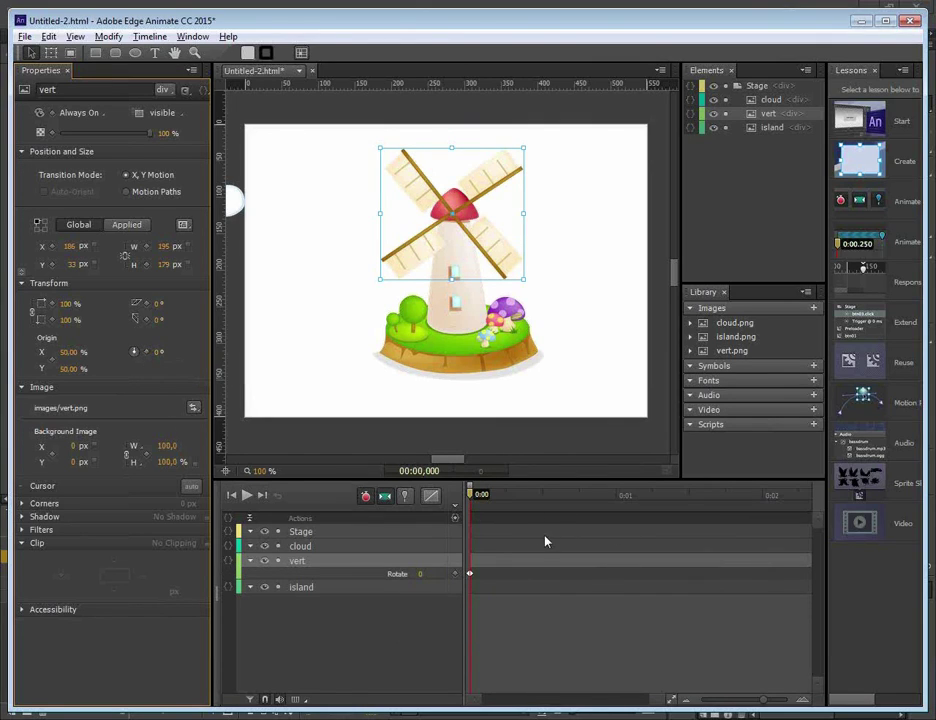
{"action": "mouse_move", "coordinate": [762, 700]}
{"action": "left_mouse_down"}
{"action": "mouse_move", "coordinate": [700, 704]}
{"action": "mouse_move", "coordinate": [746, 704]}
{"action": "left_mouse_up"}
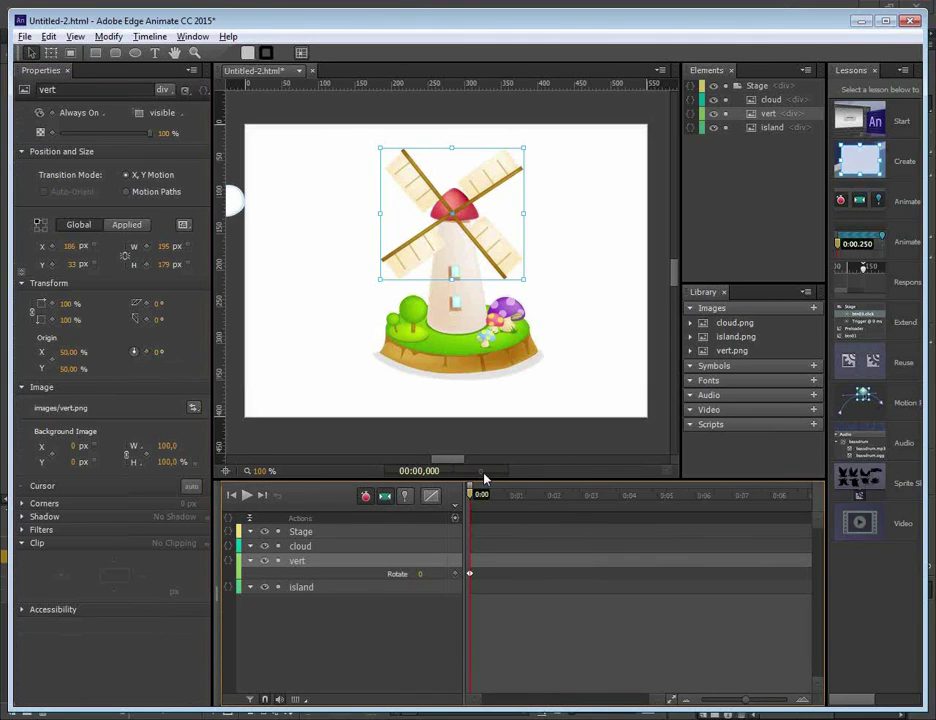
{"action": "left_click_drag", "start_coordinate": [472, 497], "coordinate": [667, 497]}
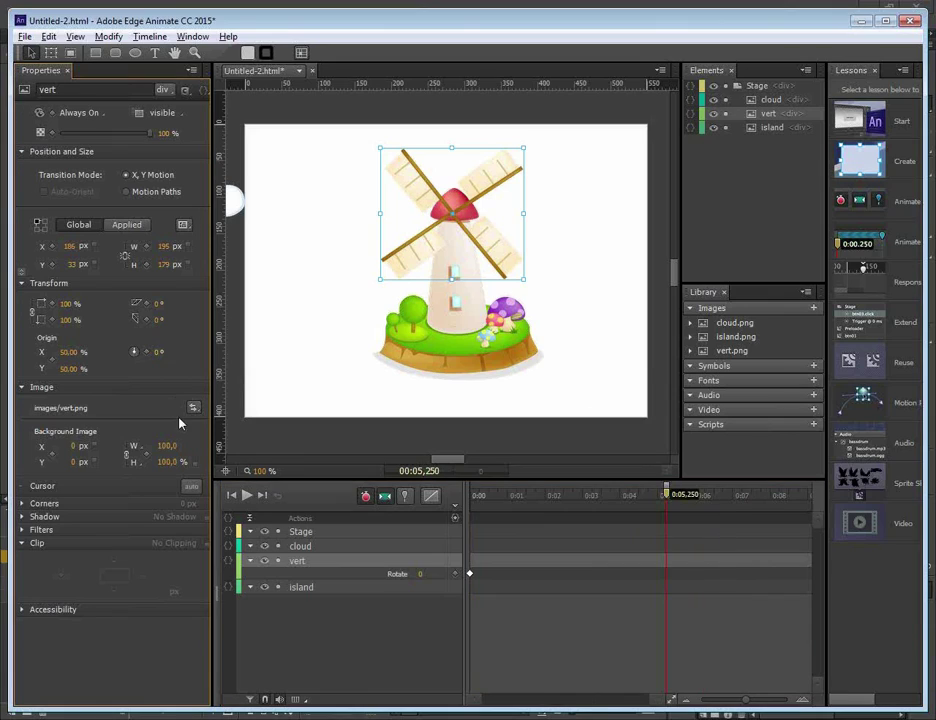
{"action": "type", "text": "720"}
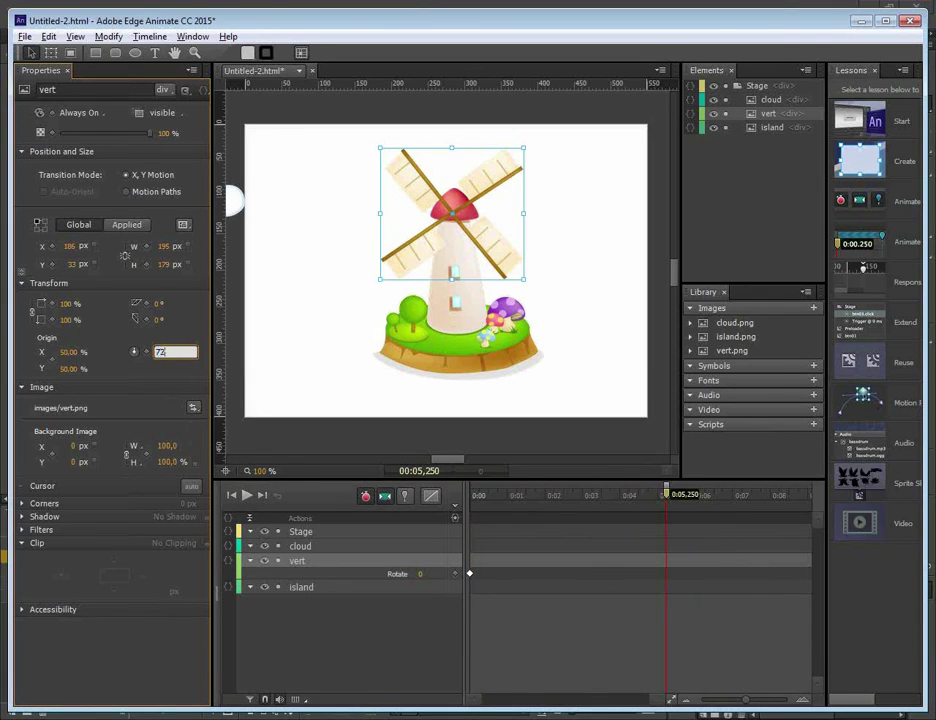
{"action": "key", "text": "Return"}
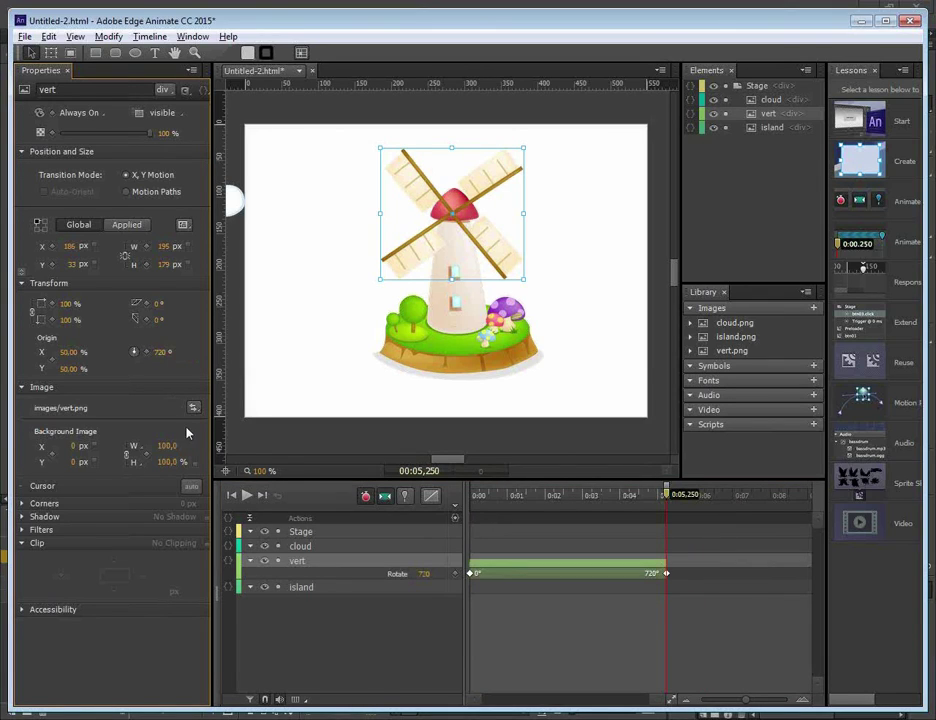
{"action": "left_click", "coordinate": [478, 497]}
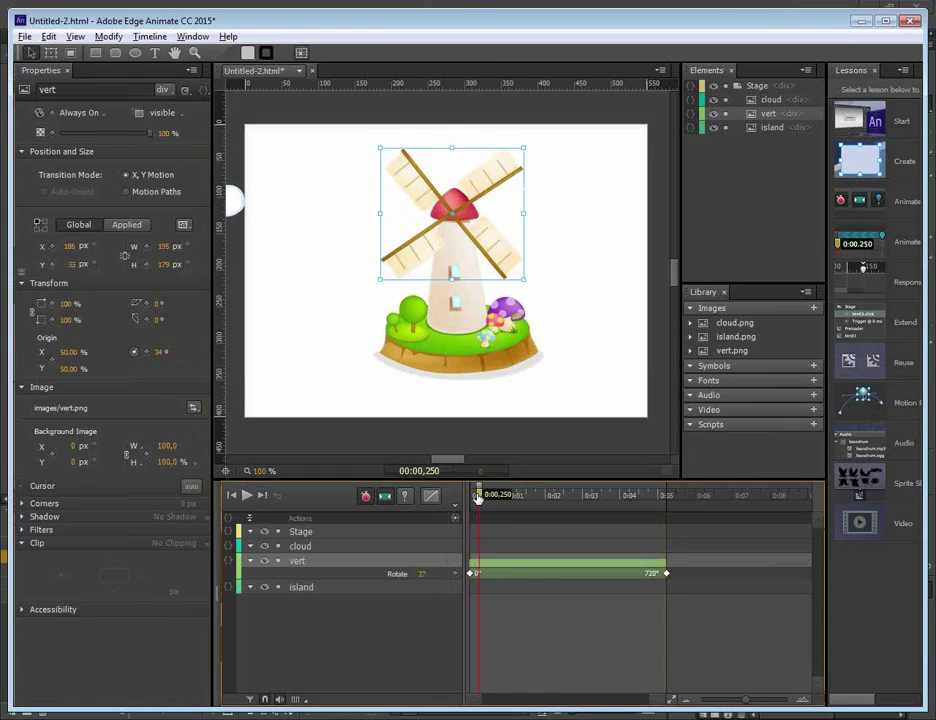
{"action": "left_click_drag", "start_coordinate": [478, 497], "coordinate": [467, 530]}
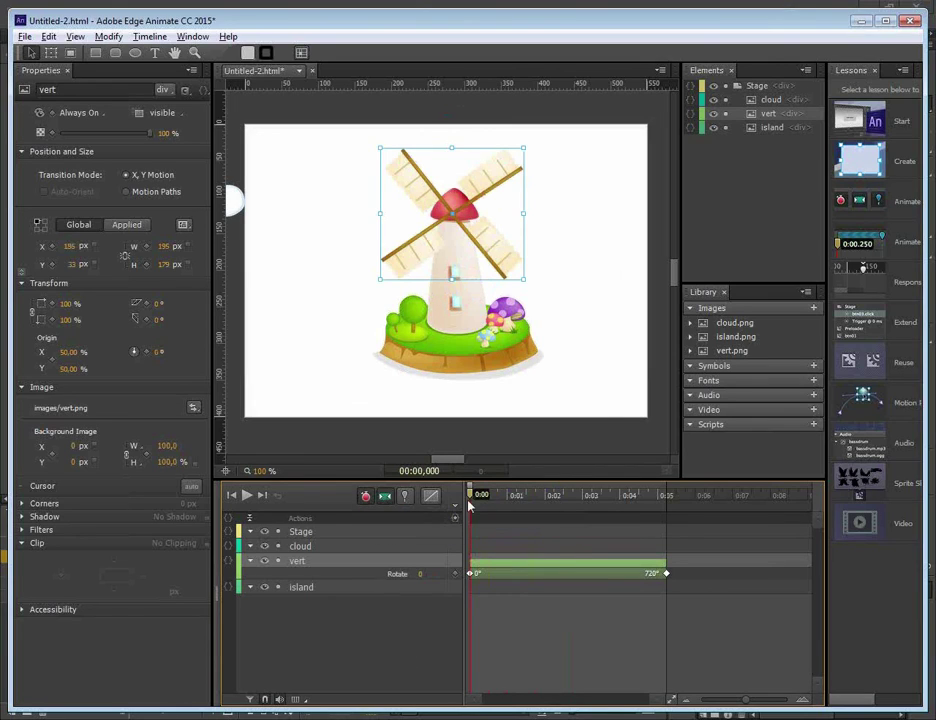
- Return to time zero and key the cloud's starting X position at -152 px, just outside the stage
{"action": "mouse_move", "coordinate": [476, 495]}
{"action": "left_mouse_down"}
{"action": "mouse_move", "coordinate": [662, 510]}
{"action": "mouse_move", "coordinate": [466, 515]}
{"action": "left_mouse_up"}
{"action": "left_click", "coordinate": [235, 200]}
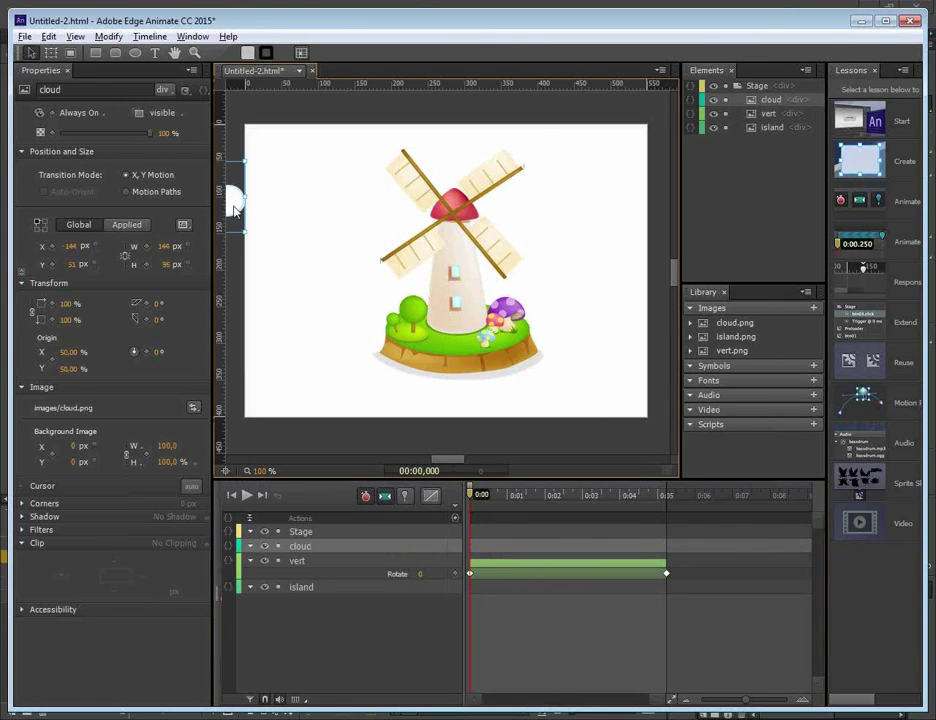
{"action": "left_click", "coordinate": [335, 648]}
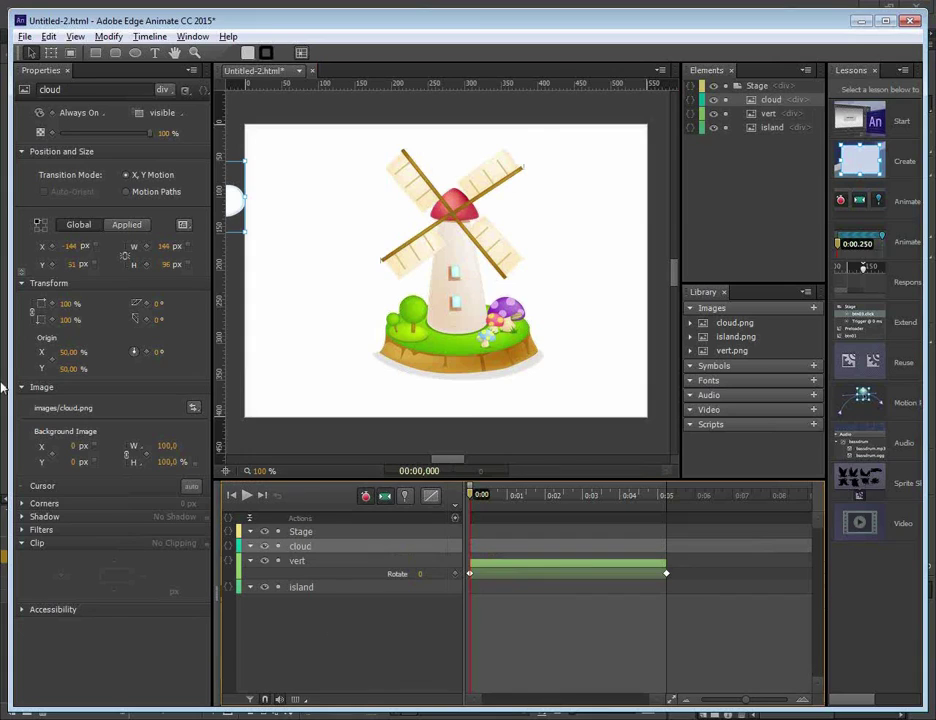
{"action": "left_click_drag", "start_coordinate": [70, 247], "coordinate": [64, 257]}
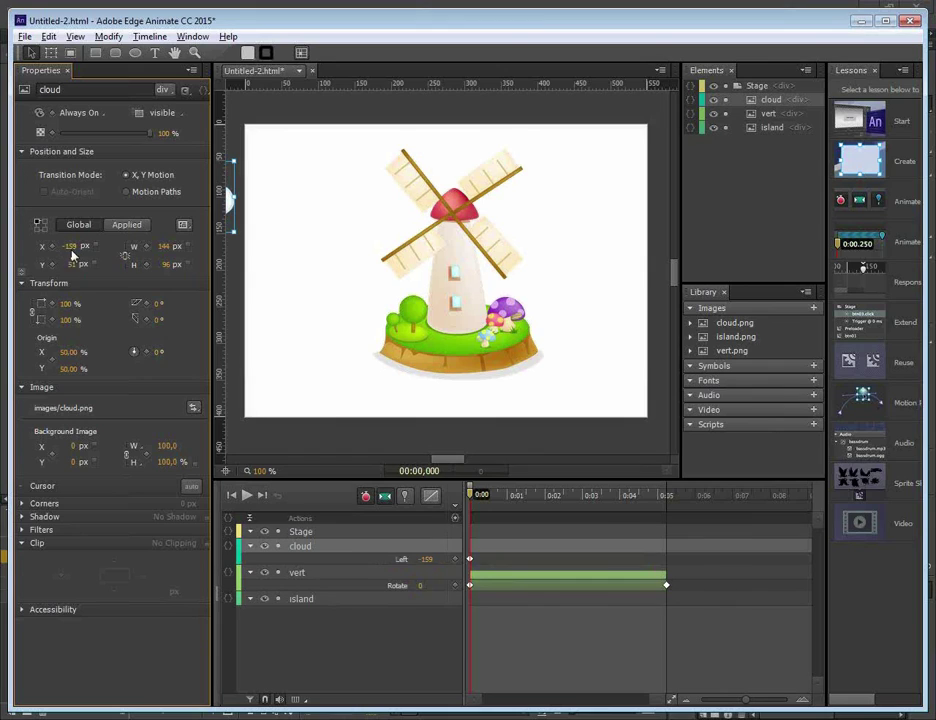
{"action": "left_click_drag", "start_coordinate": [75, 249], "coordinate": [79, 251]}
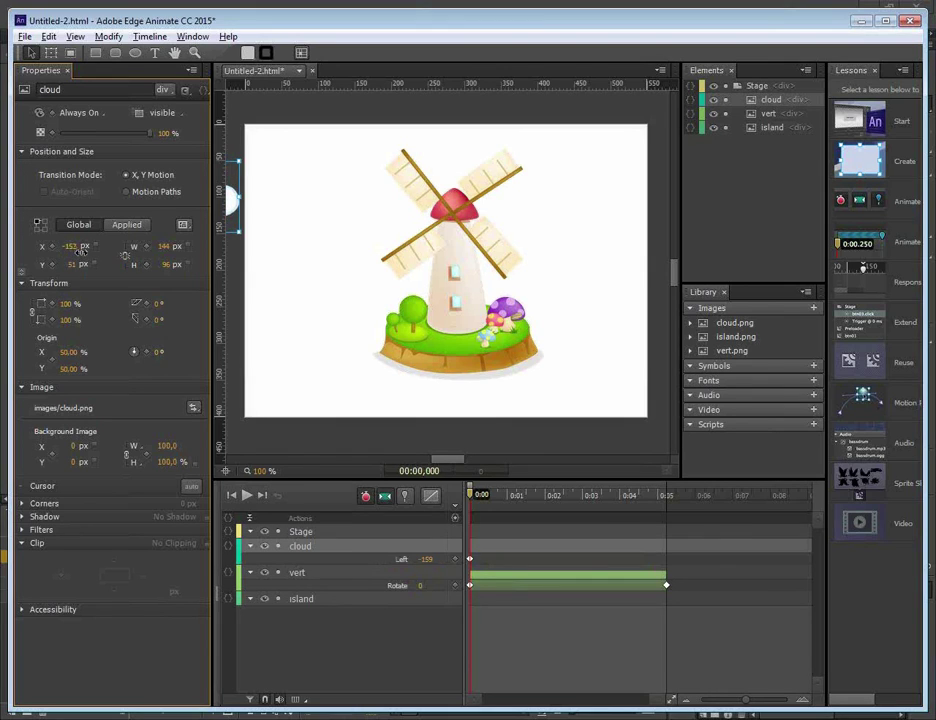
- At 5.25 s, move the cloud horizontally past the opposite stage edge to about X 560 px
{"action": "left_click", "coordinate": [525, 495]}
{"action": "left_click_drag", "start_coordinate": [527, 496], "coordinate": [666, 496]}
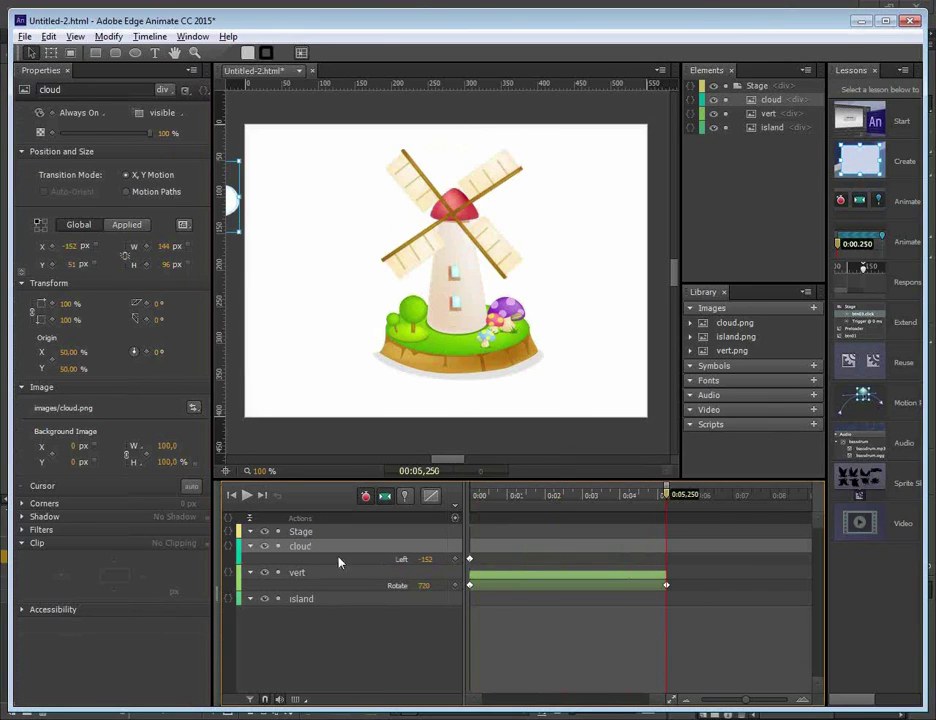
{"action": "left_click_drag", "start_coordinate": [438, 270], "coordinate": [616, 271]}
- Set the stage background to light blue, rgba(88,201,240,1.00)
{"action": "left_click", "coordinate": [292, 378]}
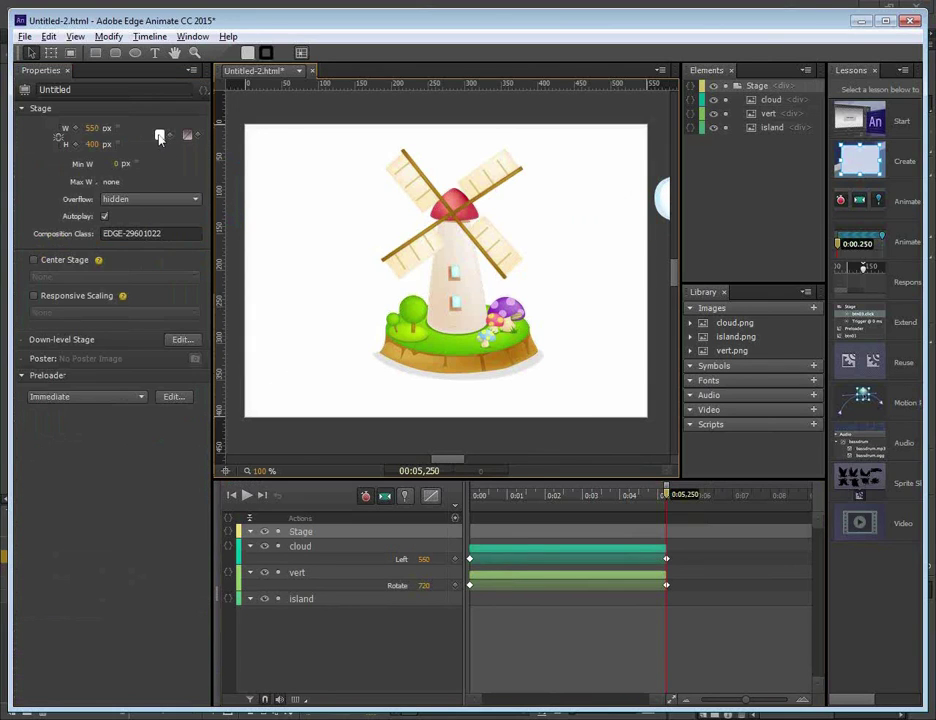
{"action": "left_click", "coordinate": [160, 134]}
{"action": "left_click", "coordinate": [215, 272]}
{"action": "left_click", "coordinate": [144, 219]}
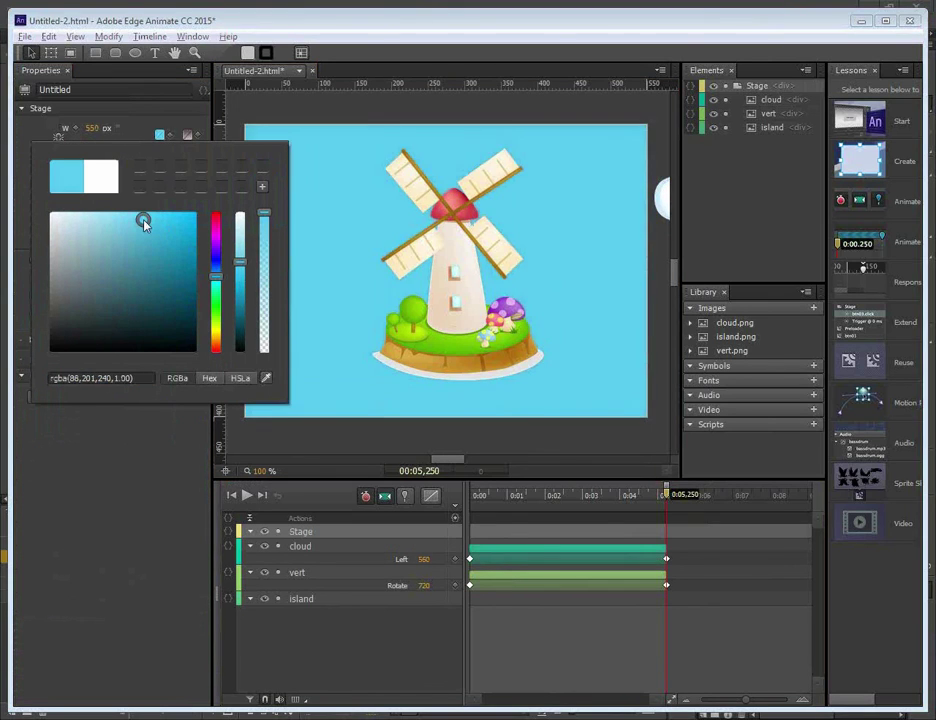
{"action": "left_click", "coordinate": [183, 604]}
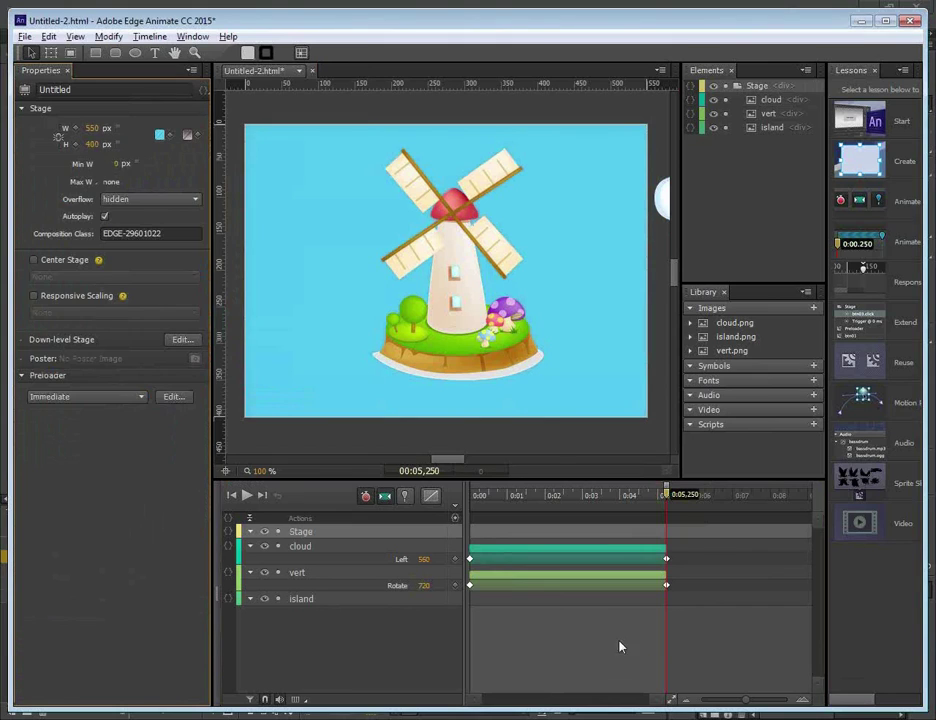
- Play back the windmill and cloud animation, and return the playhead to the start
{"action": "key", "text": "space"}
{"action": "key", "text": "space"}
{"action": "left_click_drag", "start_coordinate": [470, 494], "coordinate": [451, 514]}
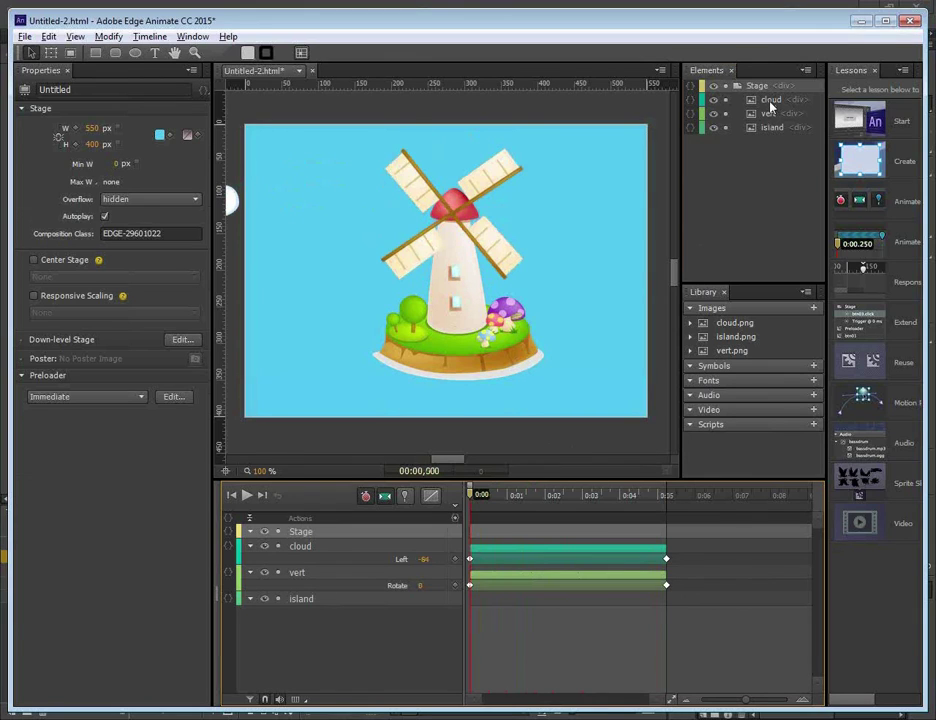
- Move the cloud element below island in the stacking order and check its motion along the timeline
{"action": "left_click", "coordinate": [769, 100]}
{"action": "left_click_drag", "start_coordinate": [771, 144], "coordinate": [771, 140]}
{"action": "left_click_drag", "start_coordinate": [470, 498], "coordinate": [474, 526]}
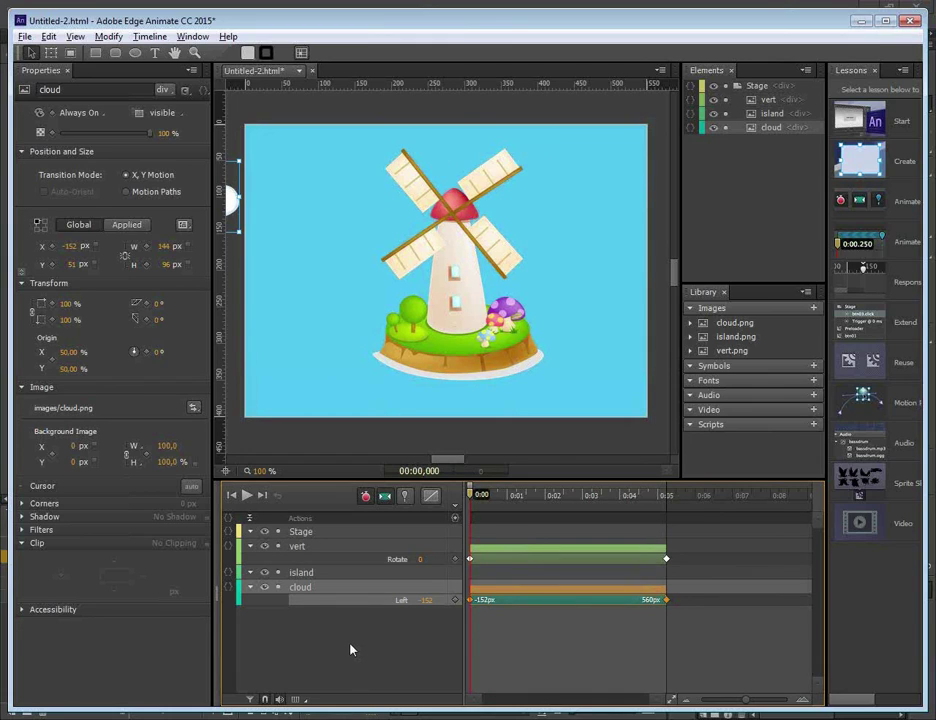
- Duplicate the cloud and place the copy below the original at about X -164 px, Y 212 px
{"action": "key", "text": "ctrl+d"}
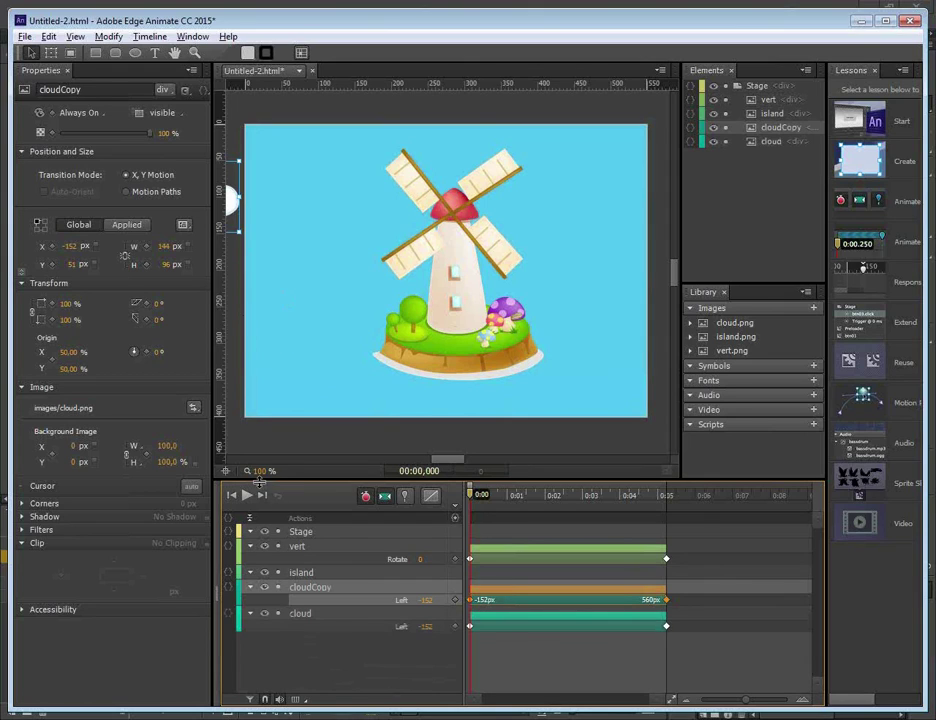
{"action": "left_click_drag", "start_coordinate": [261, 480], "coordinate": [244, 471]}
{"action": "left_click_drag", "start_coordinate": [272, 215], "coordinate": [268, 305]}
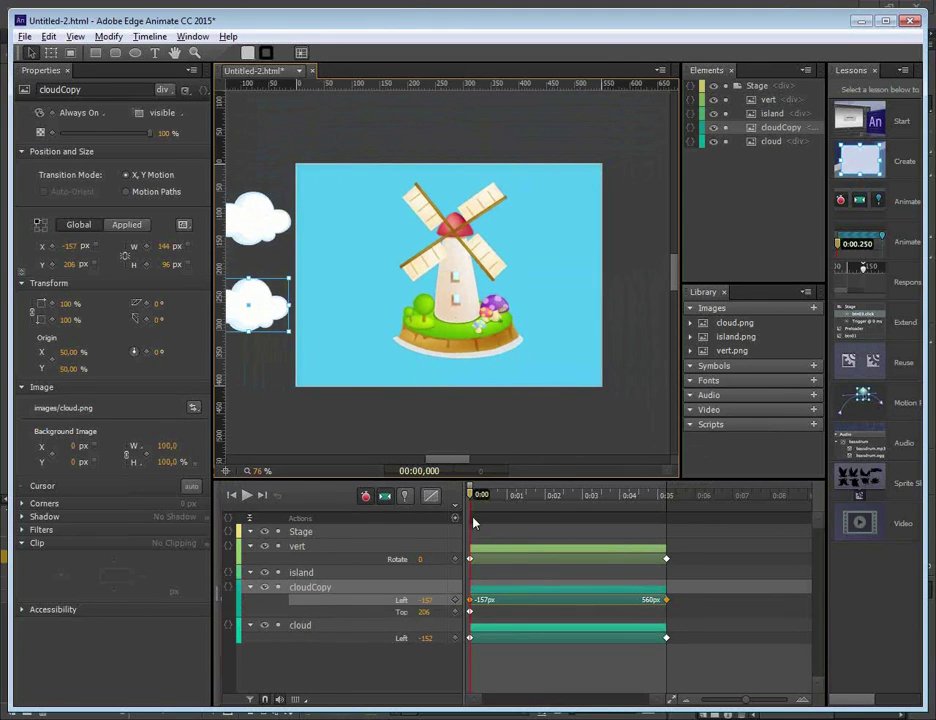
{"action": "left_click_drag", "start_coordinate": [259, 313], "coordinate": [270, 333]}
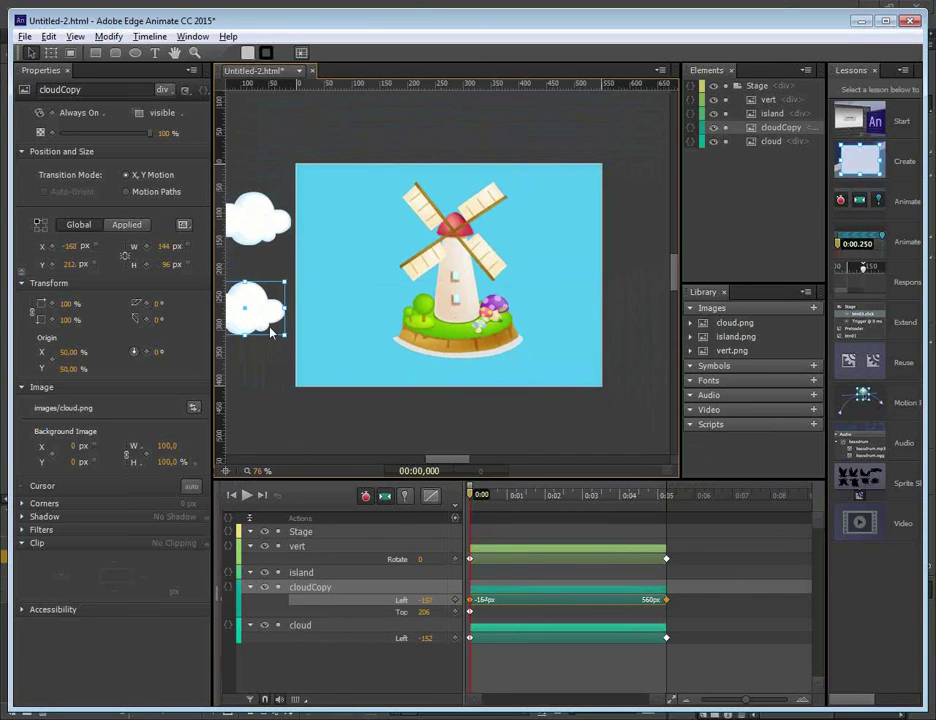
- Add a matching 212 px Top keyframe for cloudCopy at 5.25 s, and return to the start
{"action": "left_click", "coordinate": [470, 611]}
{"action": "left_click_drag", "start_coordinate": [470, 508], "coordinate": [666, 523]}
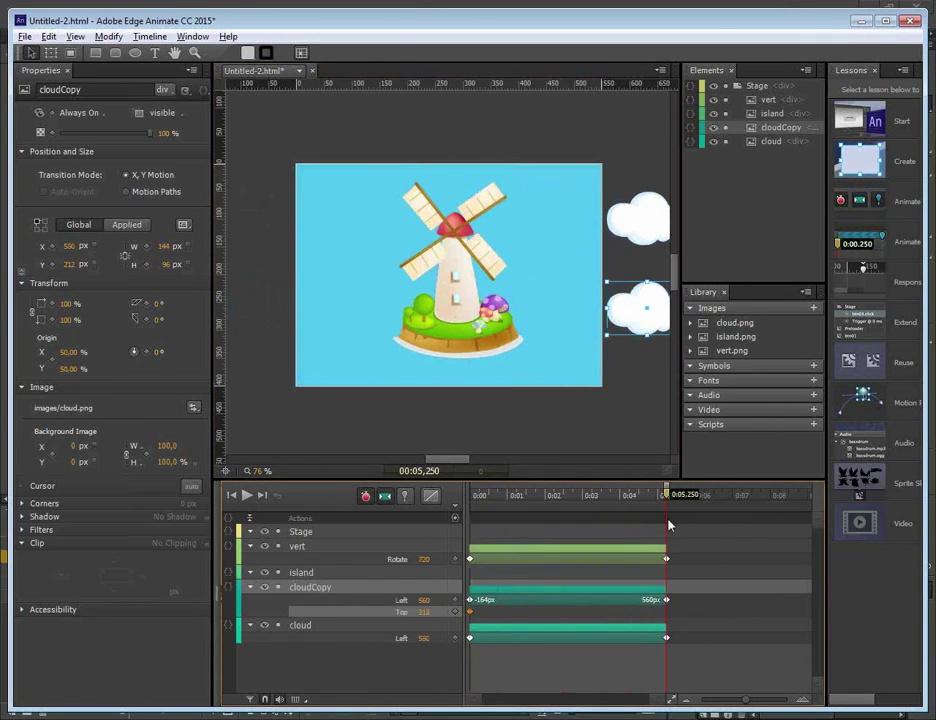
{"action": "left_click_drag", "start_coordinate": [670, 517], "coordinate": [428, 522]}
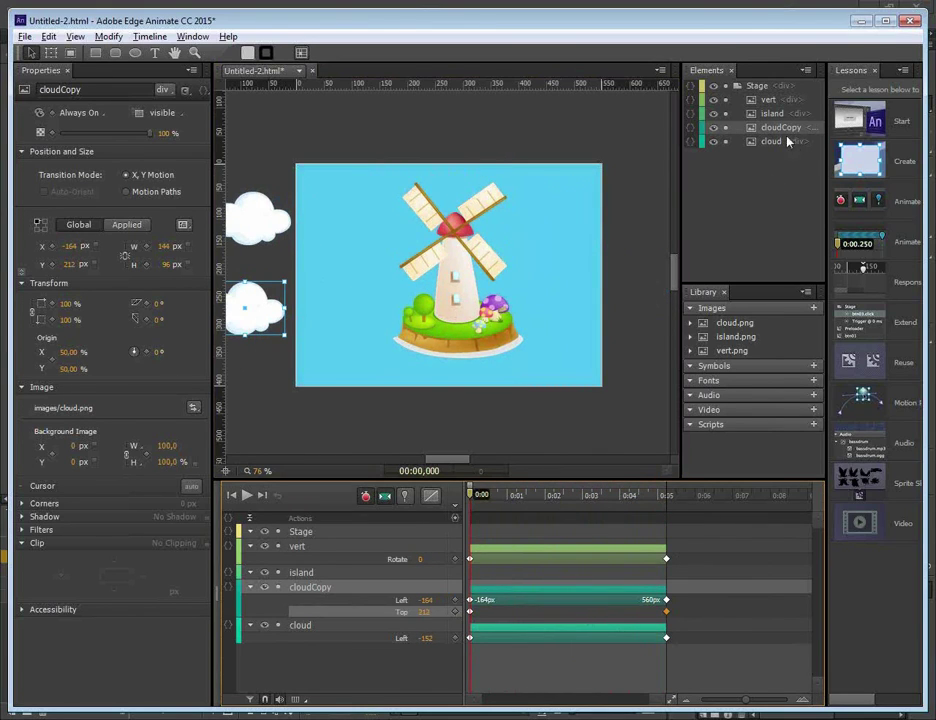
- Check the animation at 3 s and move cloudCopy below cloud in the stacking order, behind the windmill island
{"action": "left_click_drag", "start_coordinate": [472, 494], "coordinate": [583, 505]}
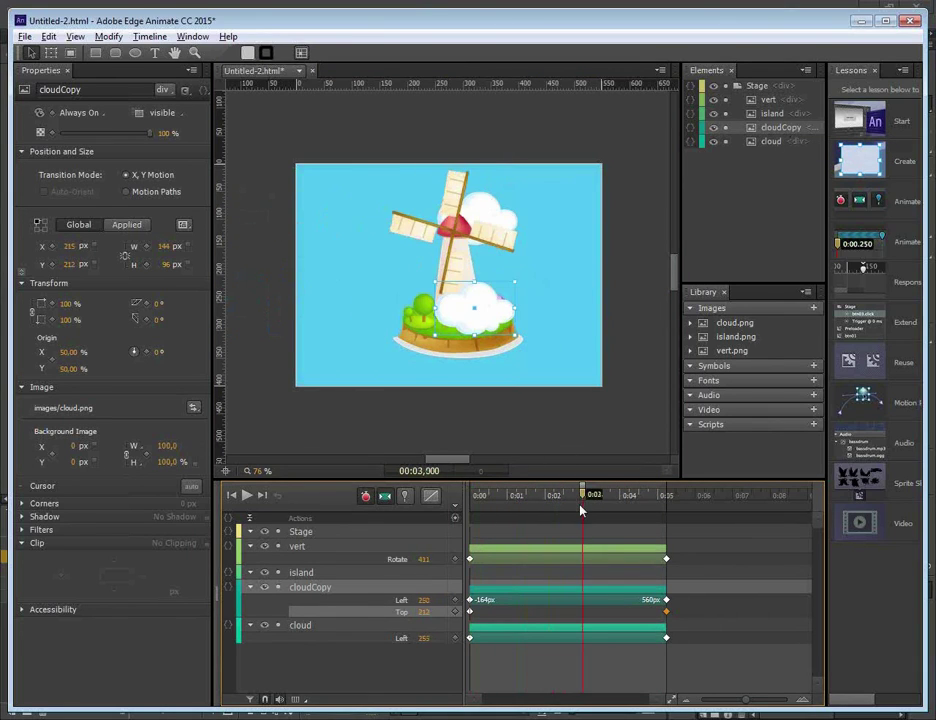
{"action": "left_click", "coordinate": [634, 355]}
{"action": "left_click", "coordinate": [500, 325]}
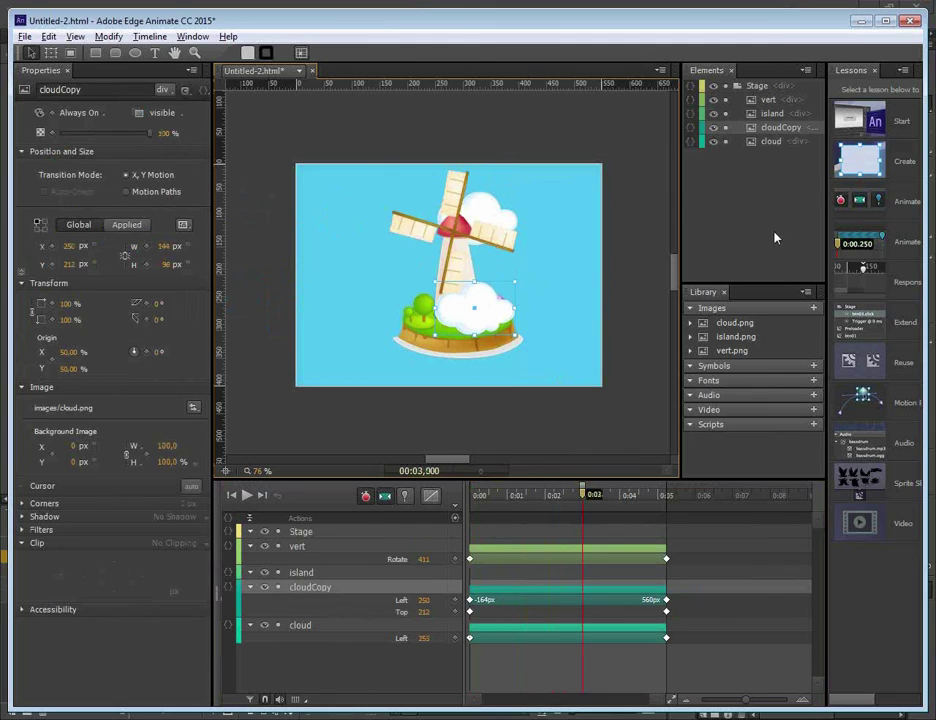
{"action": "left_click_drag", "start_coordinate": [777, 130], "coordinate": [767, 155]}
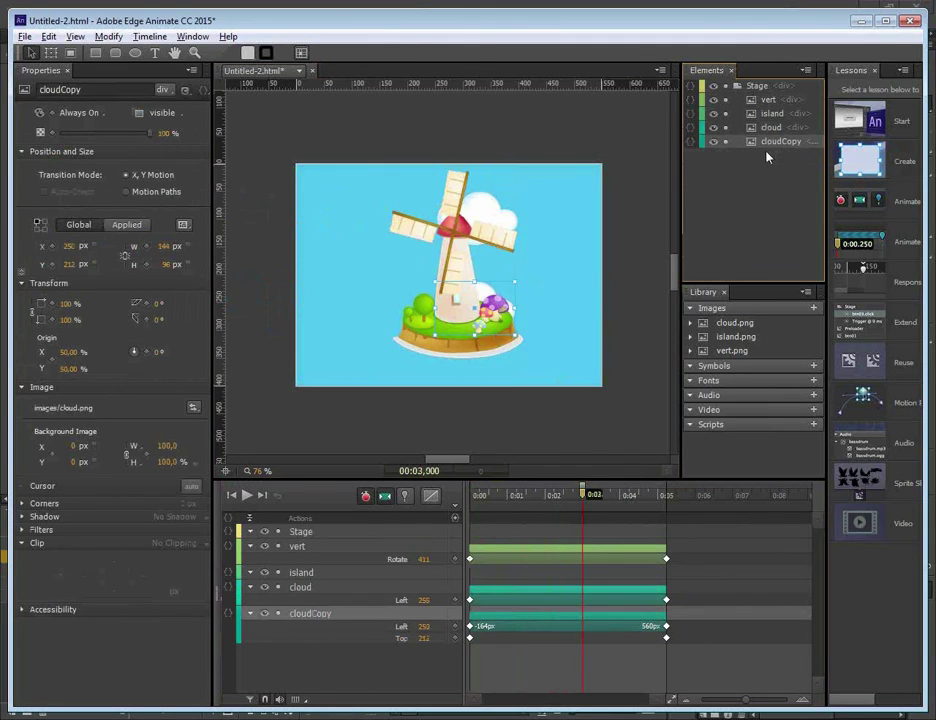
- Play the timeline from the start, preview the composition in the browser, and return to Edge Animate after closing the preview
{"action": "key", "text": "space"}
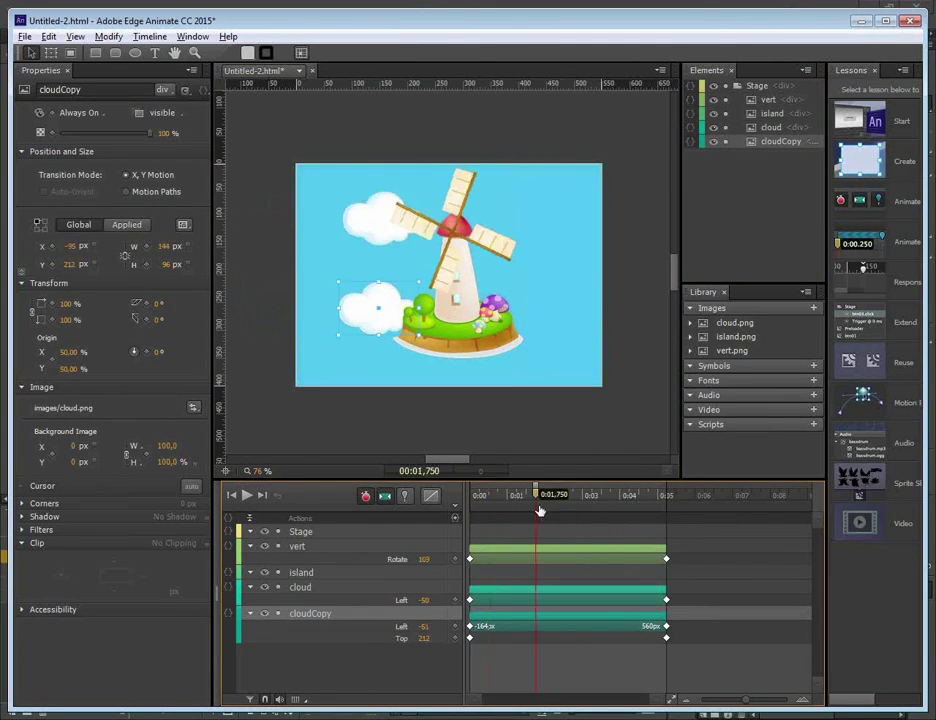
{"action": "key", "text": "space"}
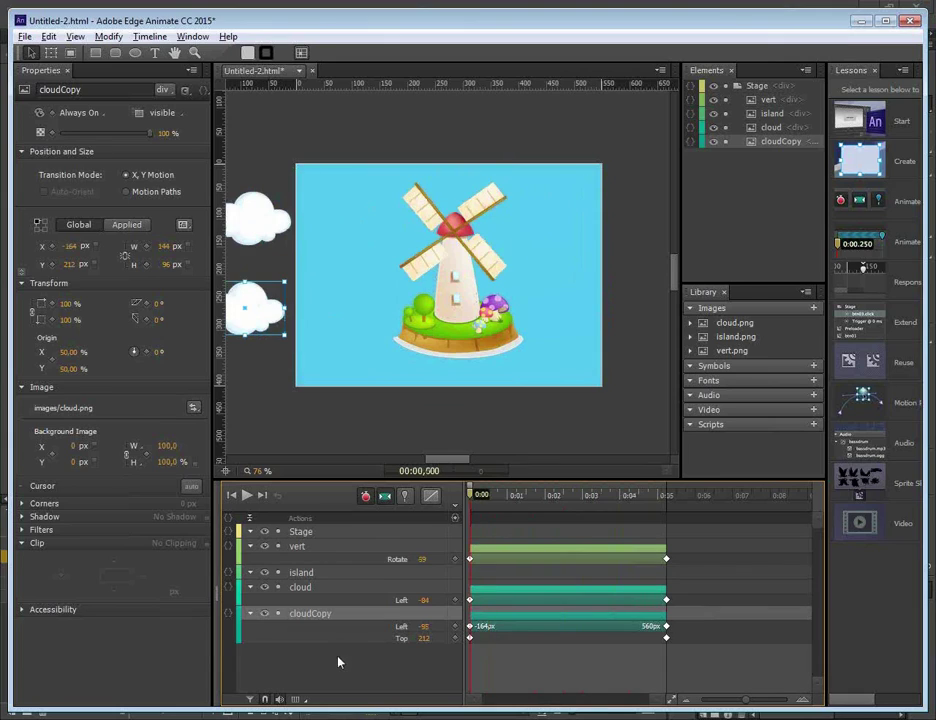
{"action": "left_click", "coordinate": [338, 662]}
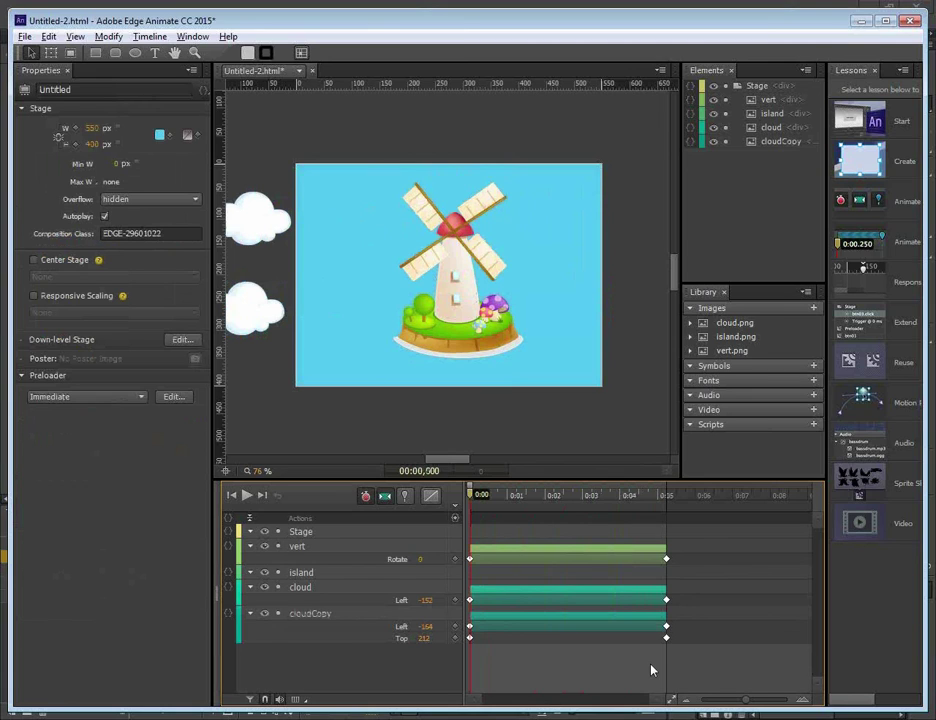
{"action": "key", "text": "ctrl+Return"}
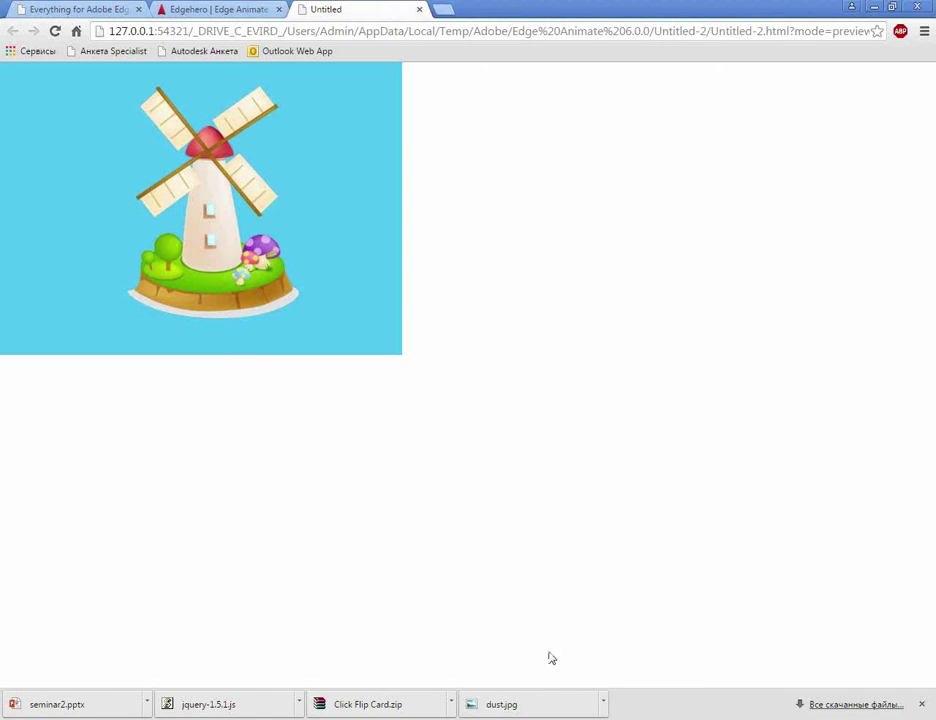
{"action": "left_click", "coordinate": [420, 11]}
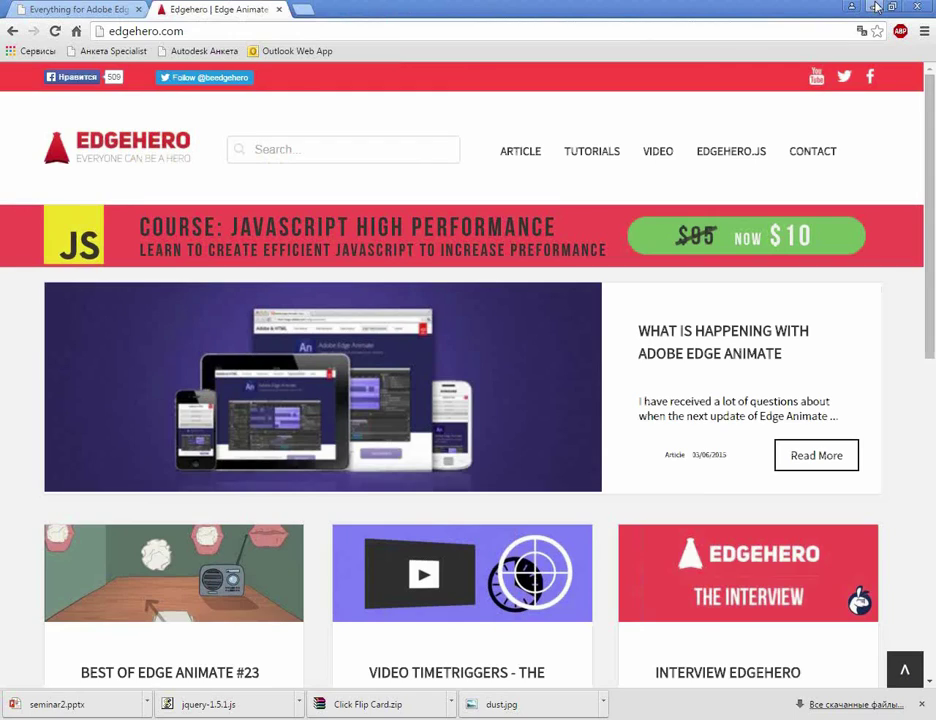
{"action": "key", "text": "alt+Tab"}
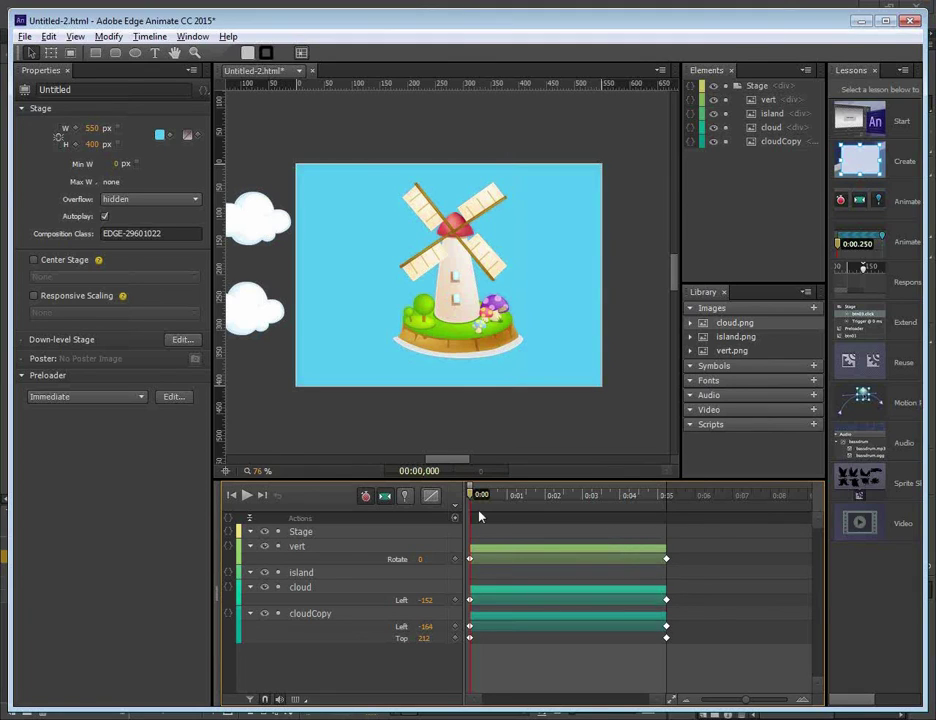
- Add a timeline trigger at 5.25 s with a Play From action on the Stage, using sym.play(0); to loop the animation
{"action": "left_click_drag", "start_coordinate": [470, 510], "coordinate": [666, 516]}
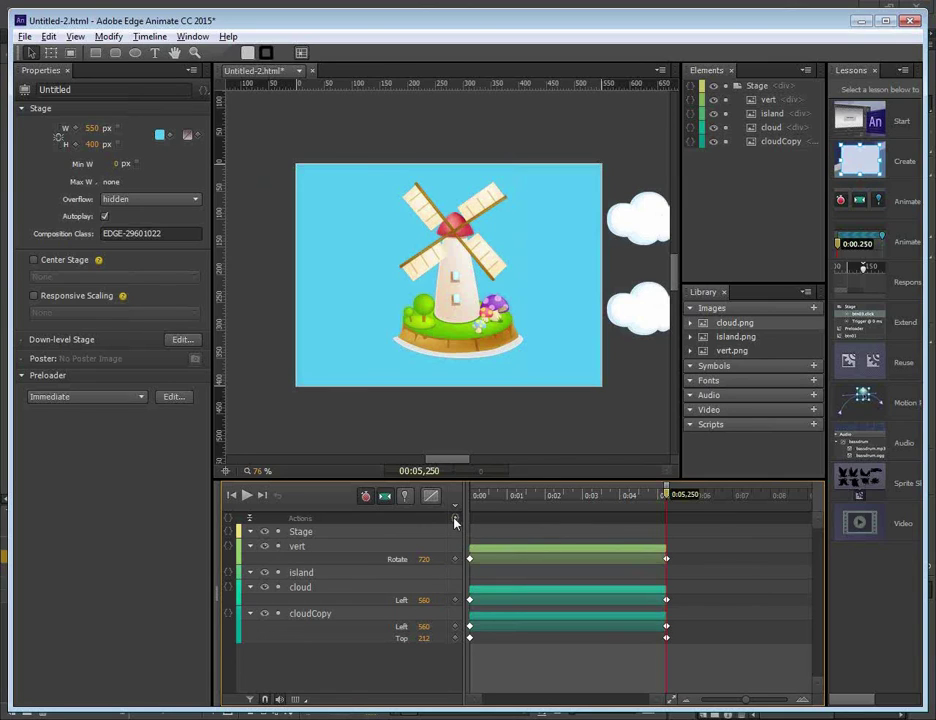
{"action": "left_click", "coordinate": [455, 522]}
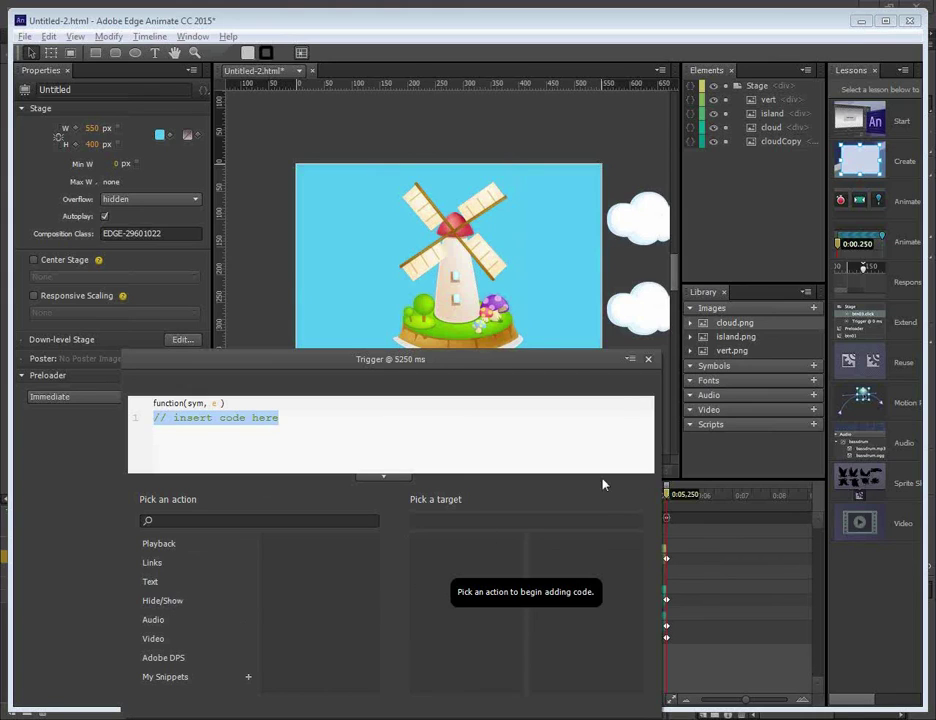
{"action": "left_click", "coordinate": [152, 546]}
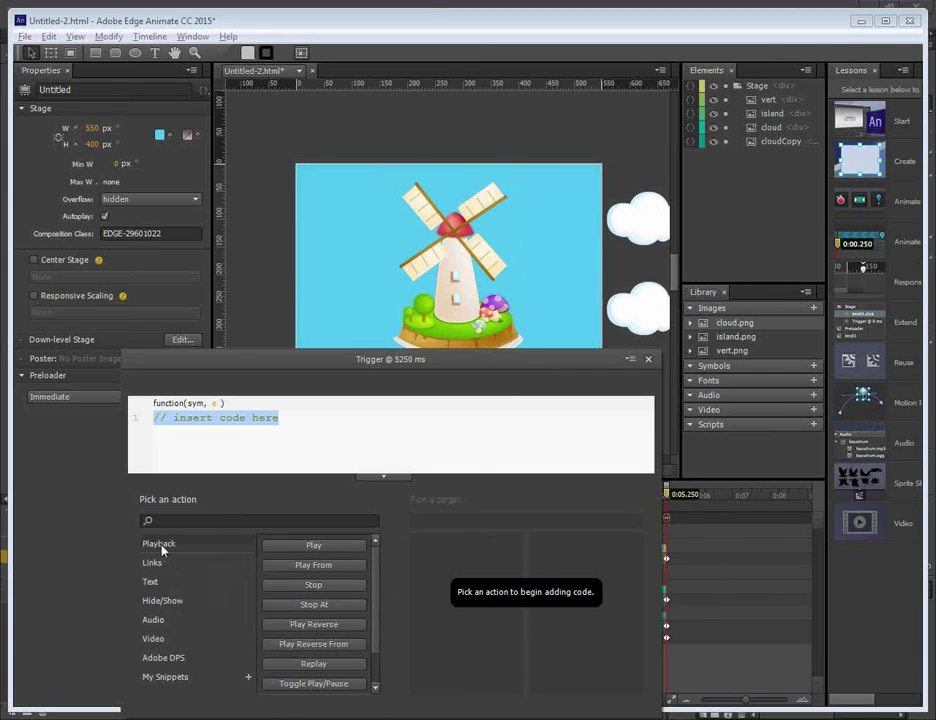
{"action": "left_click", "coordinate": [319, 568]}
{"action": "left_click", "coordinate": [442, 545]}
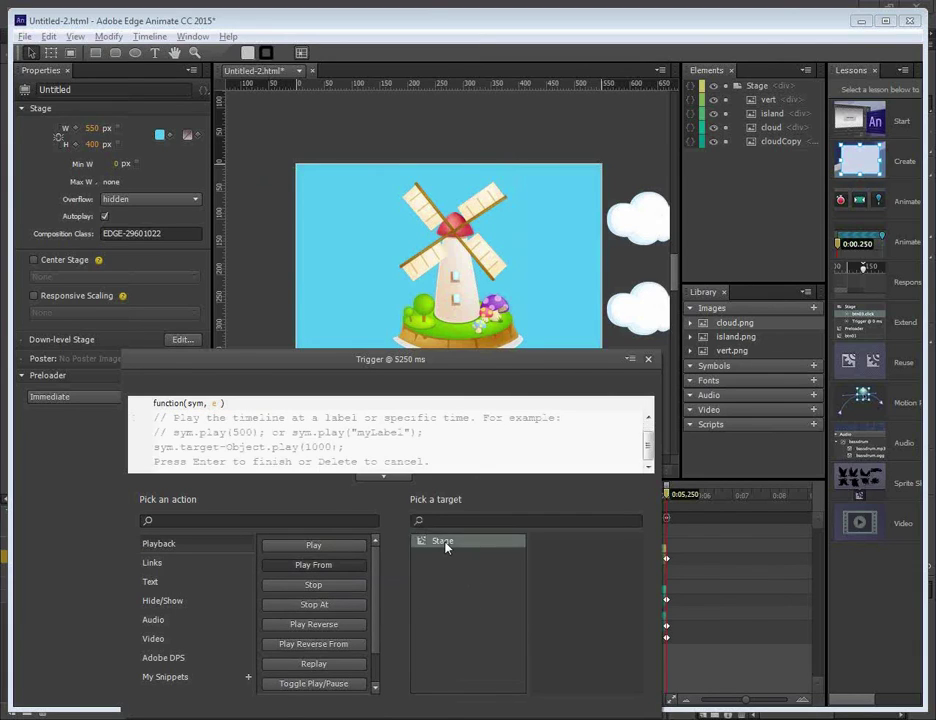
{"action": "type", "text": "0);"}
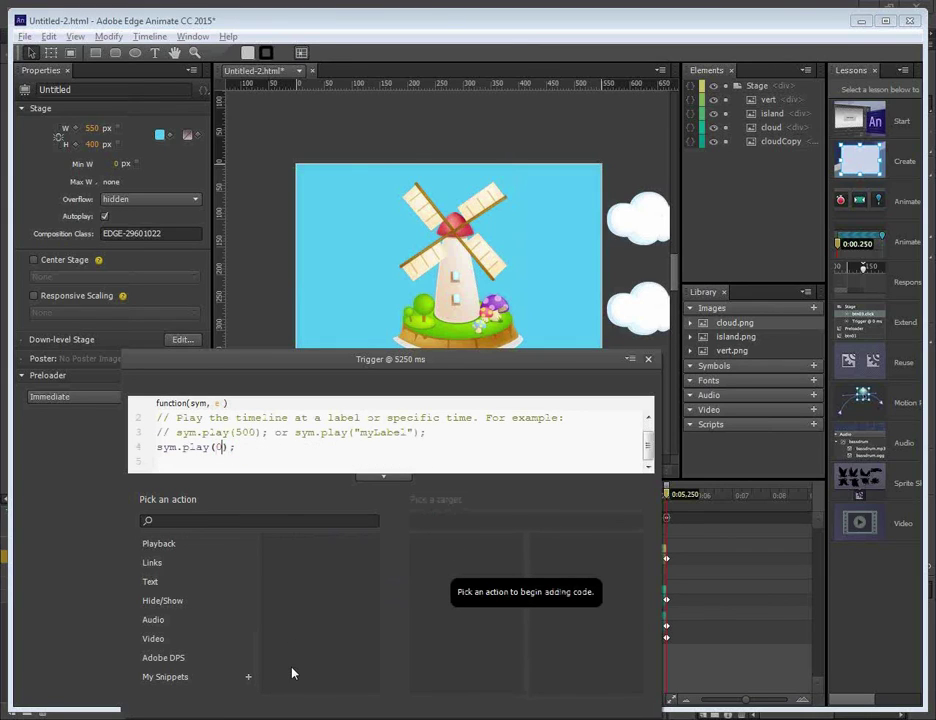
{"action": "left_click_drag", "start_coordinate": [240, 448], "coordinate": [156, 448]}
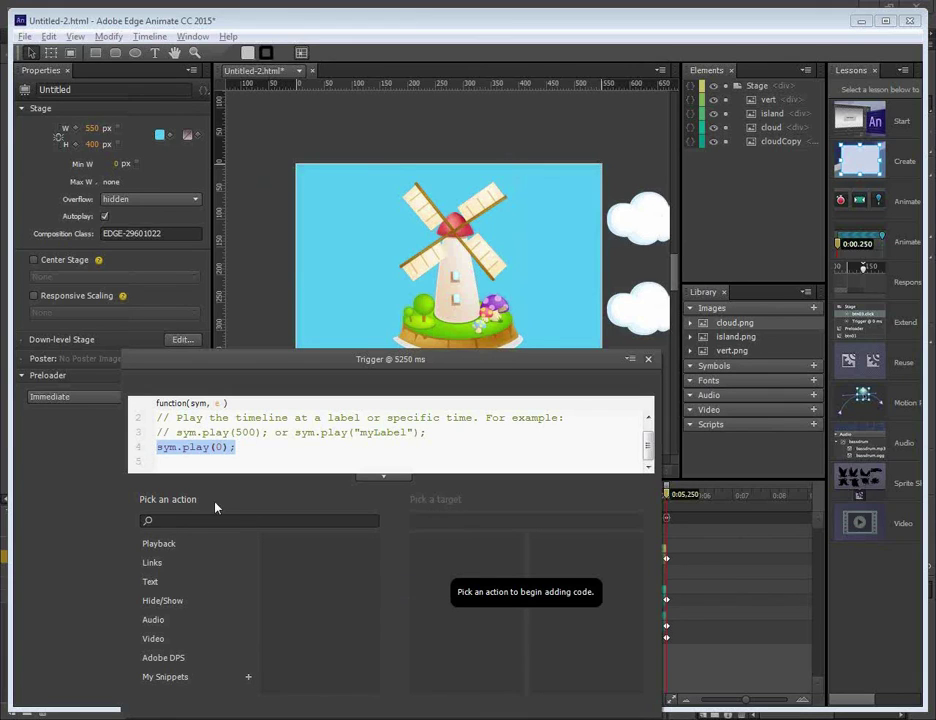
{"action": "left_click", "coordinate": [205, 453]}
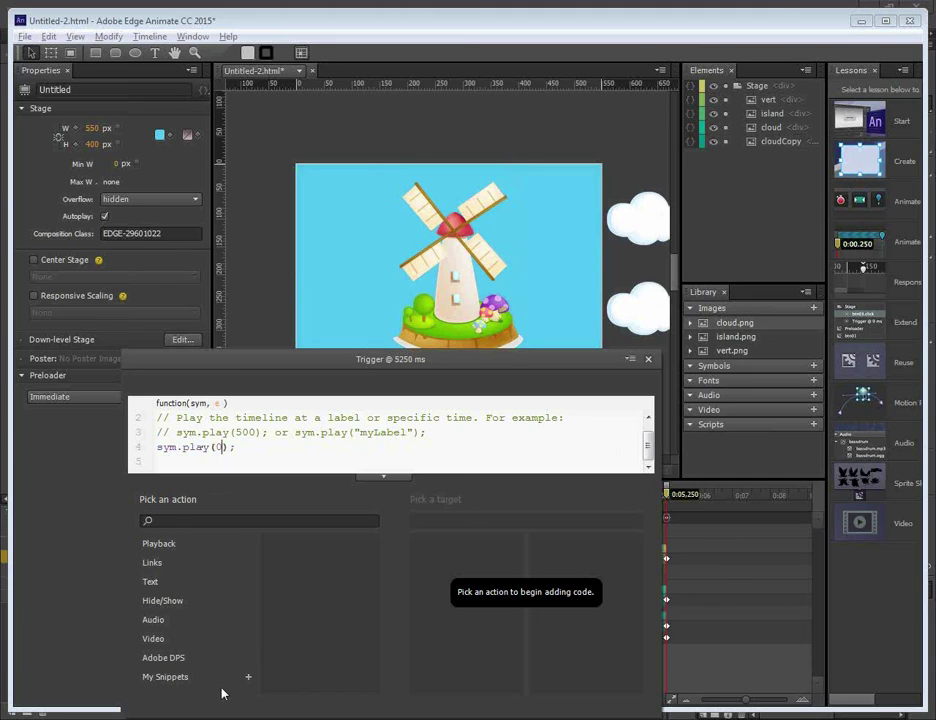
{"action": "left_click", "coordinate": [647, 357]}
- Preview the looping animation in the browser, close the preview, and return the Edge Animate playhead to 0 s
{"action": "key", "text": "ctrl+Return"}
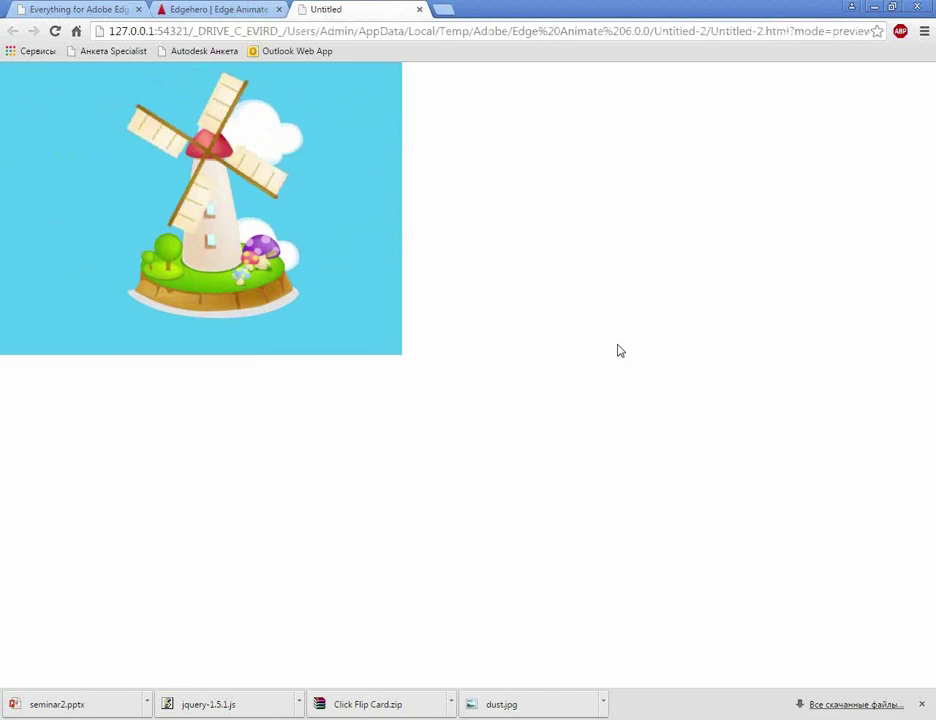
{"action": "left_click", "coordinate": [420, 10]}
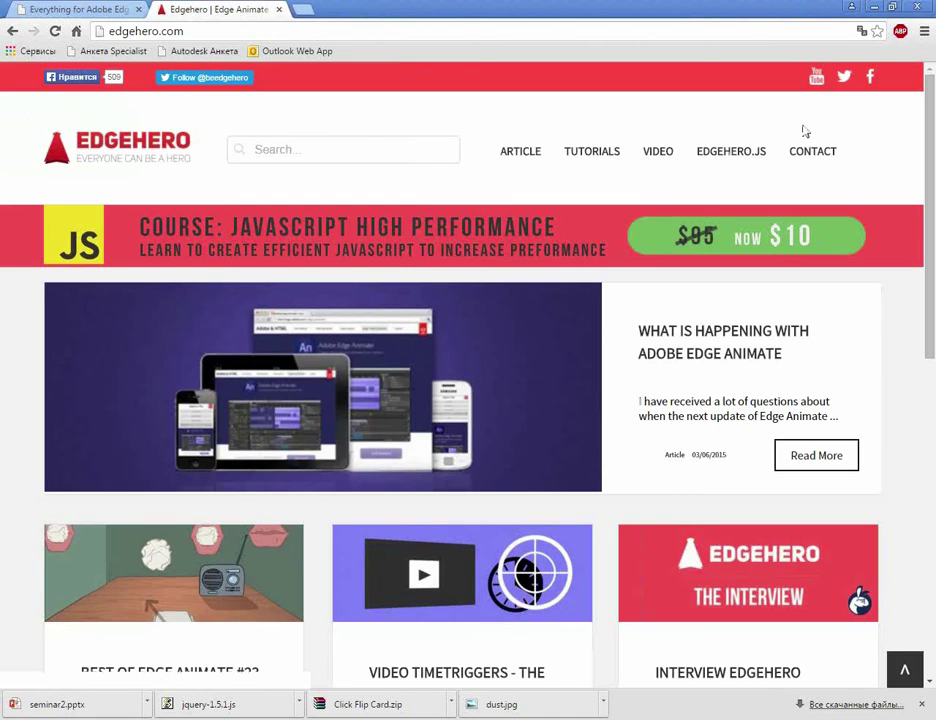
{"action": "key", "text": "alt+Tab"}
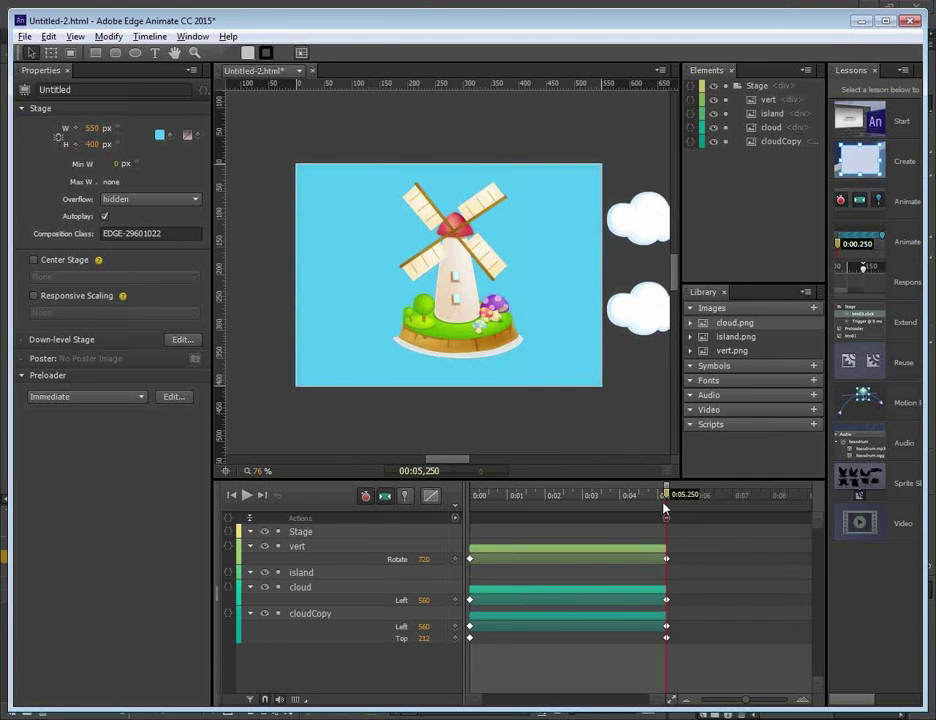
{"action": "left_click_drag", "start_coordinate": [666, 494], "coordinate": [458, 507]}
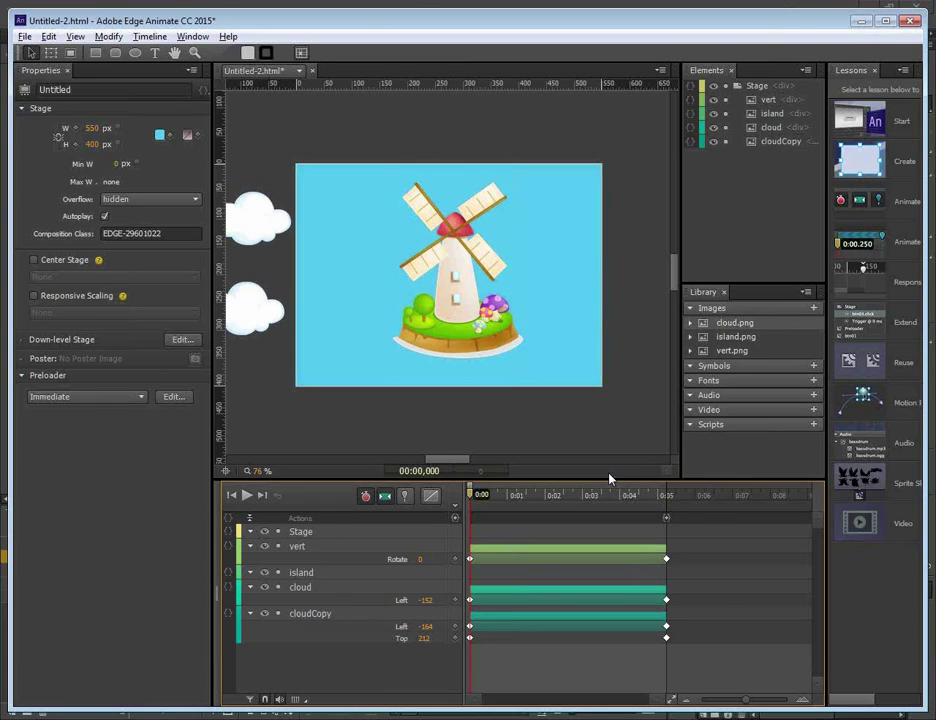
- Try out the Blur filter on the vert element
{"action": "left_click", "coordinate": [297, 547]}
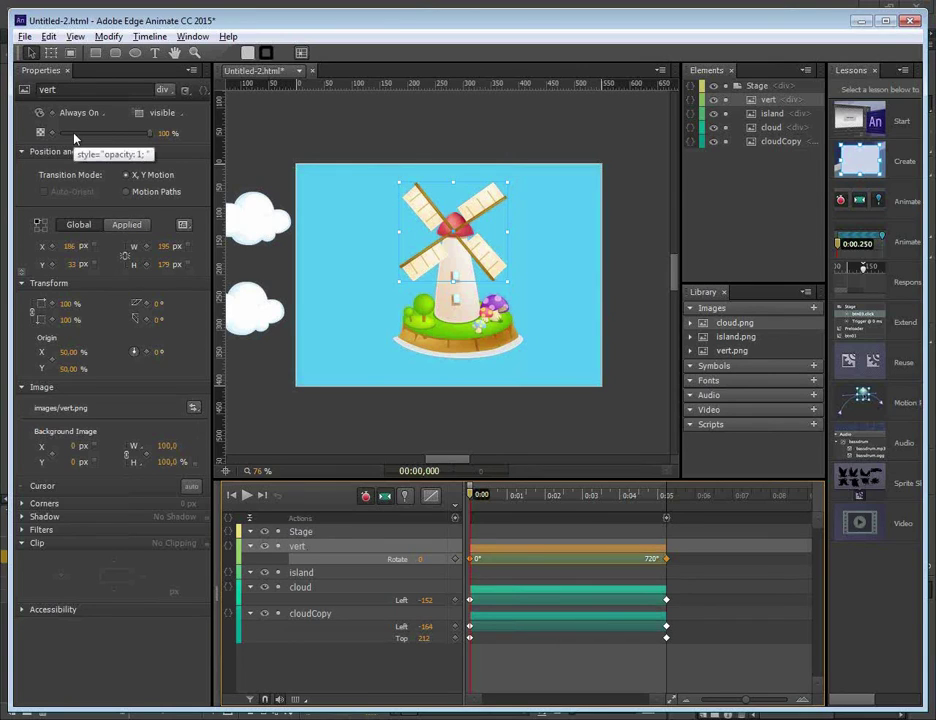
{"action": "left_click", "coordinate": [22, 530]}
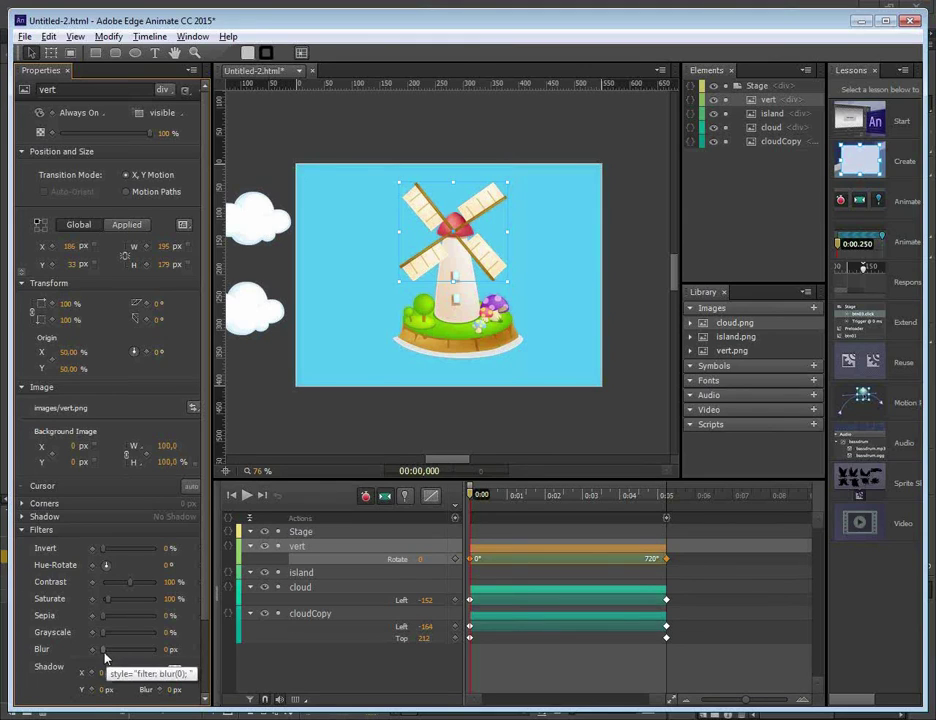
{"action": "left_click_drag", "start_coordinate": [105, 655], "coordinate": [128, 657]}
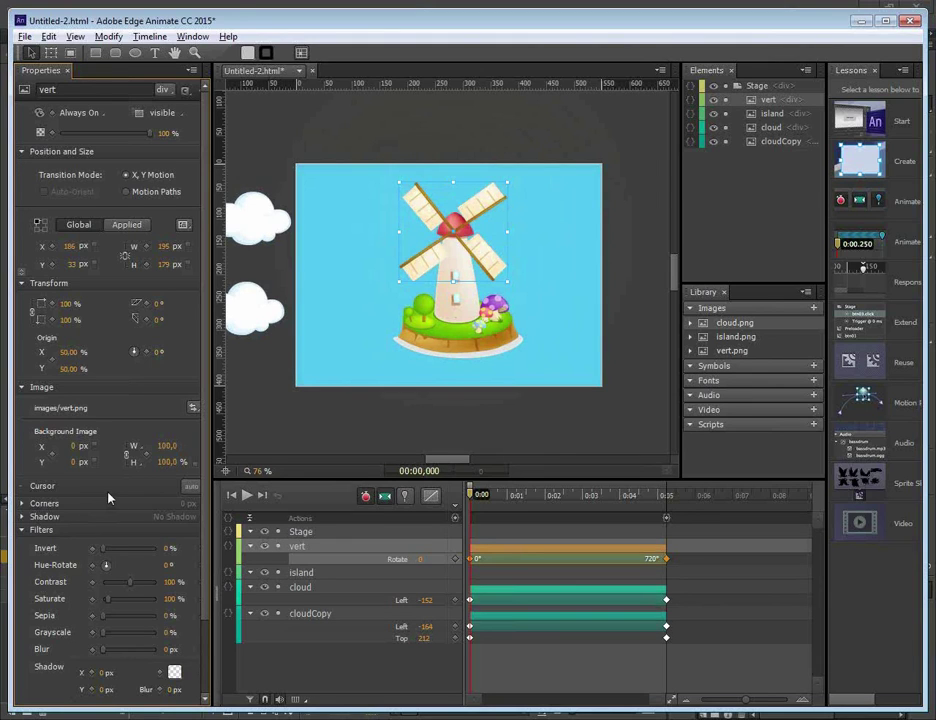
- Switch to Flash Professional and create a new 550 × 400 px HTML5 Canvas document at 24 fps
{"action": "key", "text": "alt+Tab"}
{"action": "key", "text": "alt+Tab"}
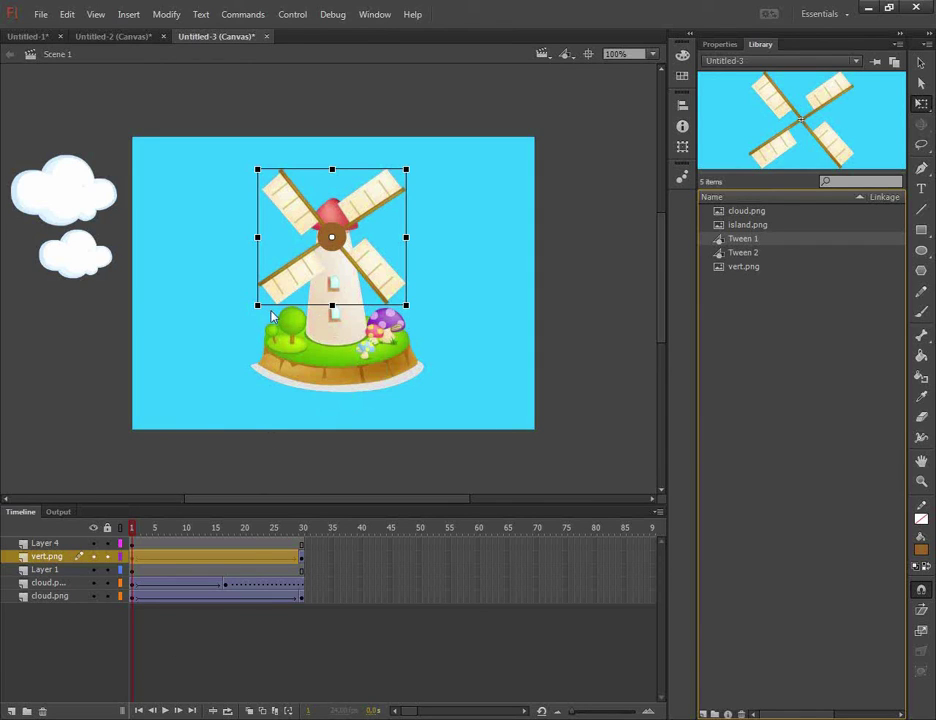
{"action": "left_click", "coordinate": [165, 662]}
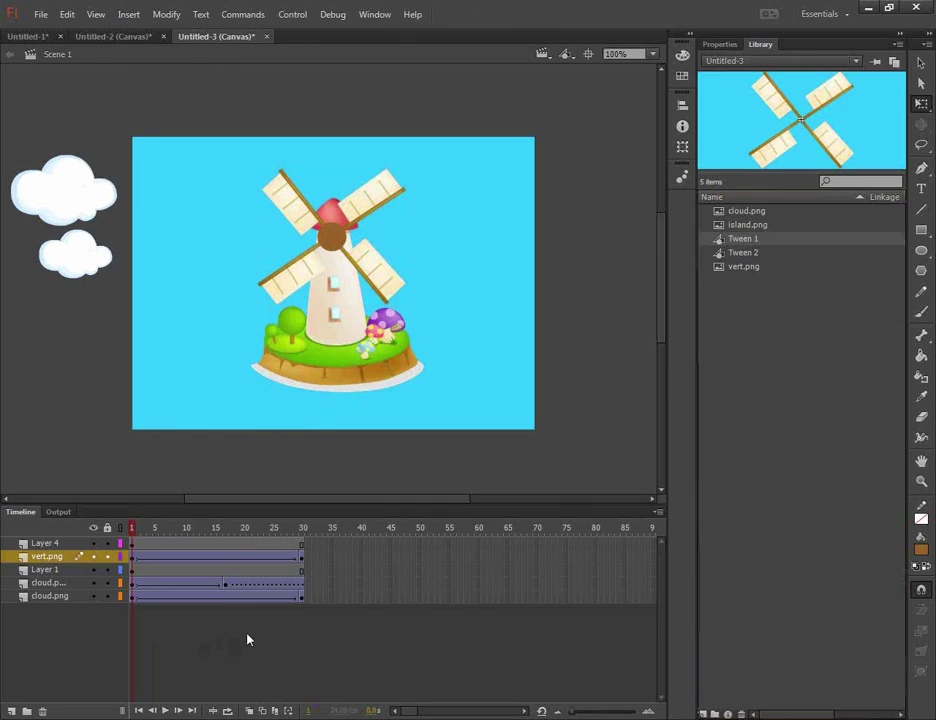
{"action": "key", "text": "ctrl+n"}
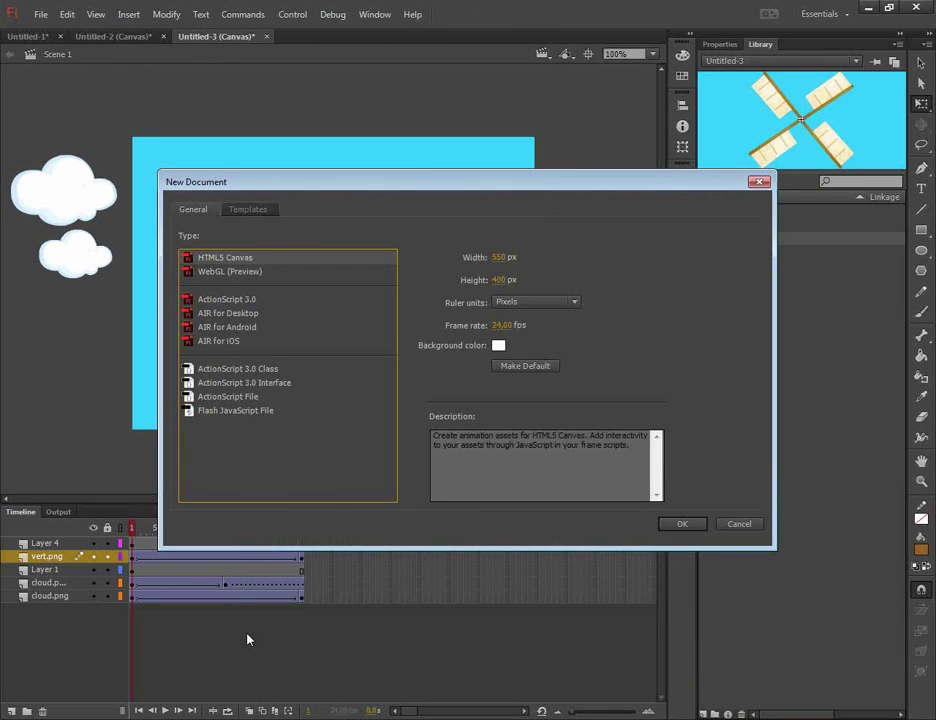
{"action": "key", "text": "Return"}
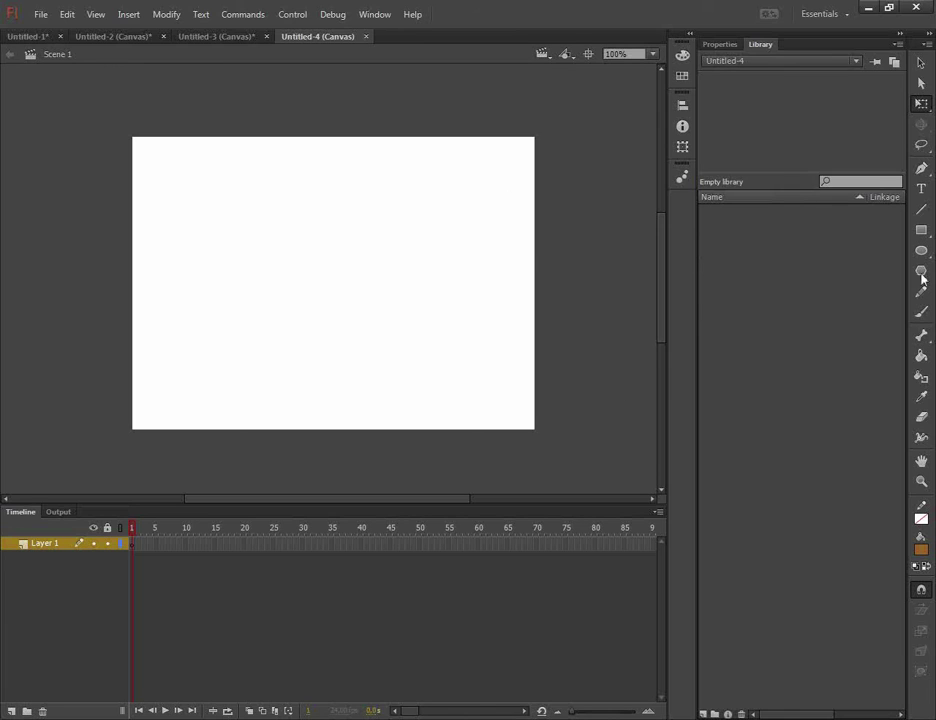
- Brush a closed outline of a curved, tapering blade about 129 × 234 px with a green fill color and a smaller brush size
{"action": "left_click", "coordinate": [921, 312]}
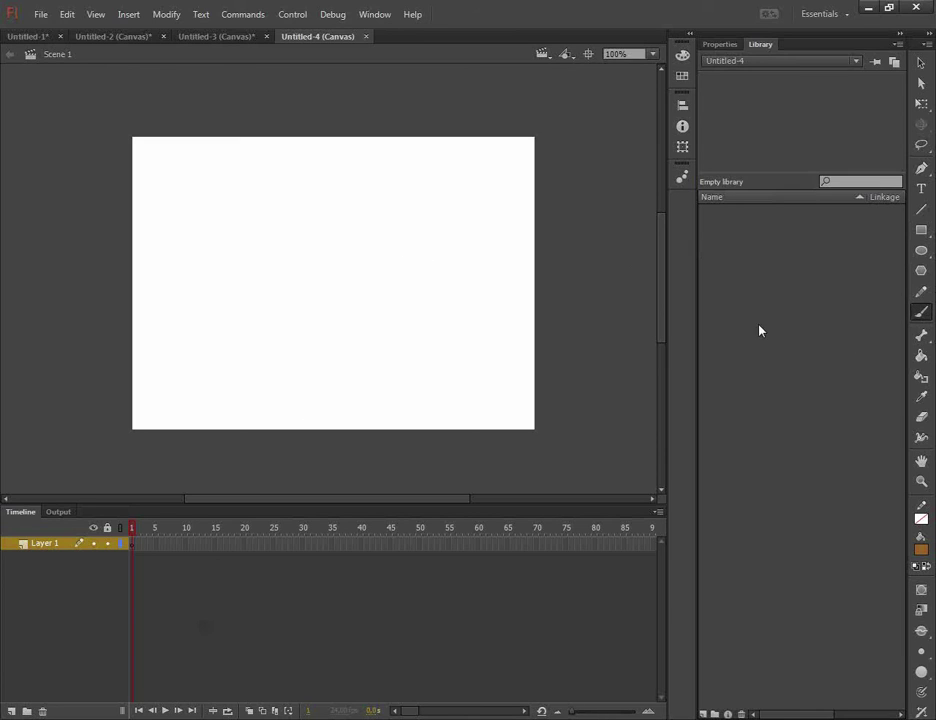
{"action": "left_click", "coordinate": [718, 45]}
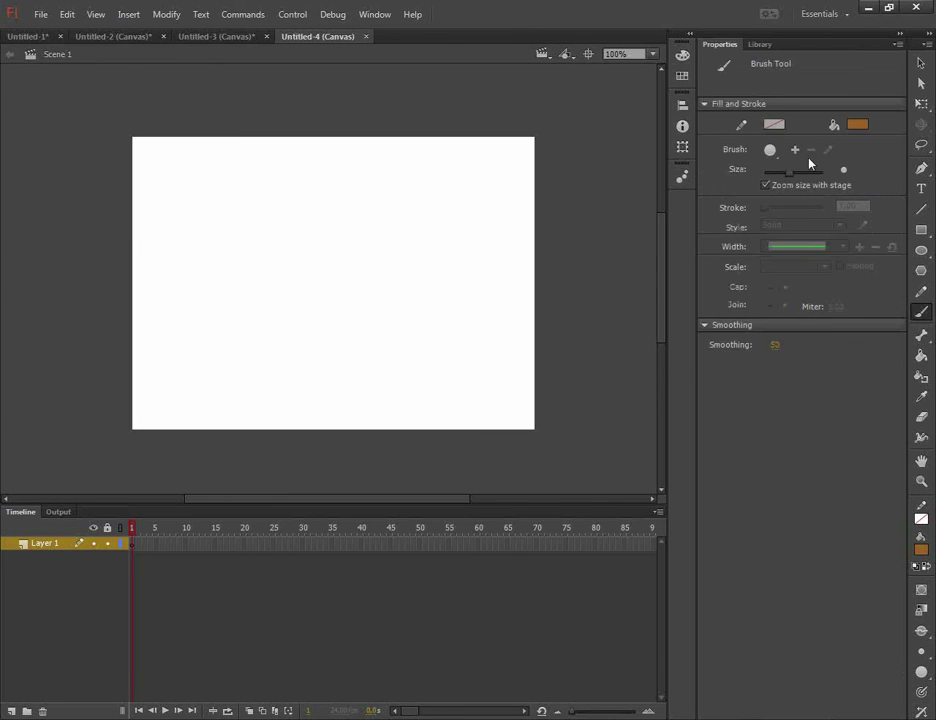
{"action": "left_click", "coordinate": [855, 122]}
{"action": "left_click", "coordinate": [697, 176]}
{"action": "left_click_drag", "start_coordinate": [787, 174], "coordinate": [773, 178]}
{"action": "mouse_move", "coordinate": [313, 377]}
{"action": "left_mouse_down"}
{"action": "mouse_move", "coordinate": [313, 308]}
{"action": "mouse_move", "coordinate": [270, 214]}
{"action": "mouse_move", "coordinate": [329, 267]}
{"action": "mouse_move", "coordinate": [356, 371]}
{"action": "mouse_move", "coordinate": [313, 380]}
{"action": "left_mouse_up"}
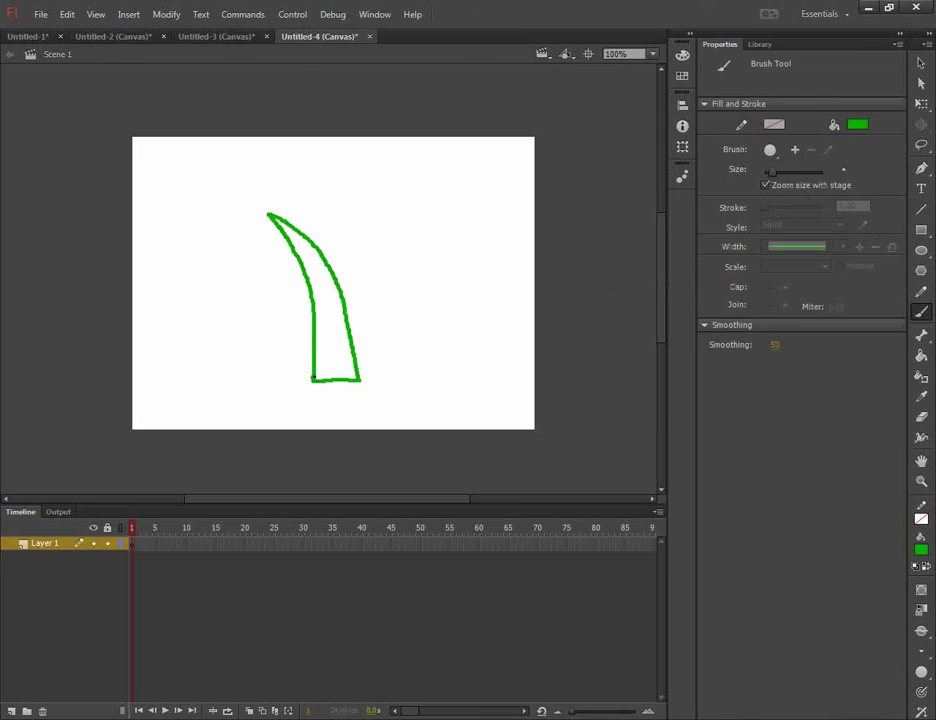
- Fill the inside of the blade outline with the same green using the Paint Bucket tool
{"action": "left_click", "coordinate": [650, 54]}
{"action": "left_click", "coordinate": [630, 71]}
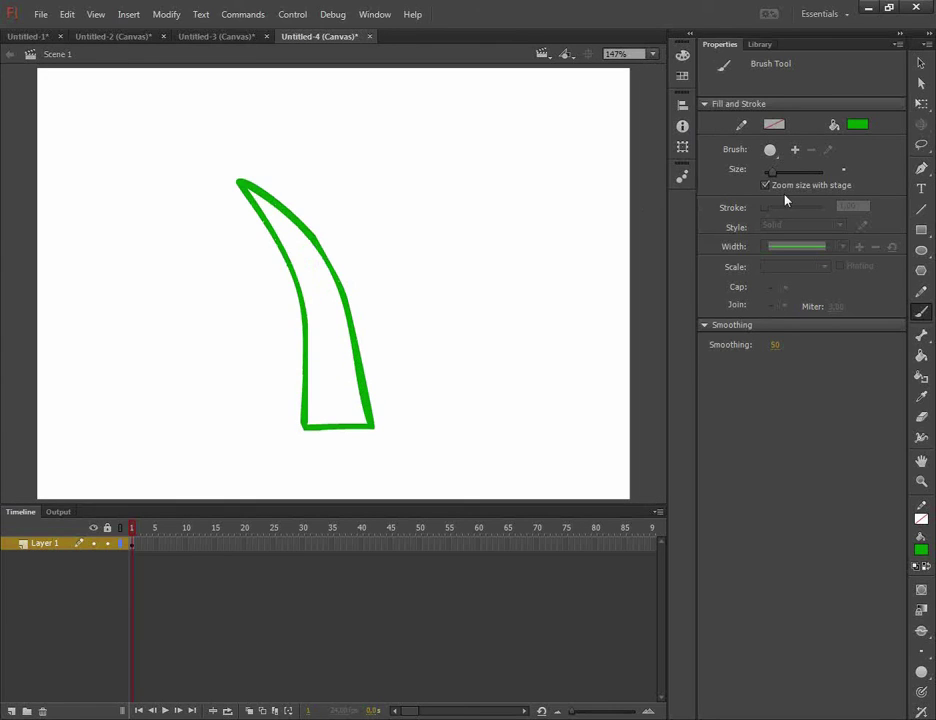
{"action": "left_click", "coordinate": [921, 355]}
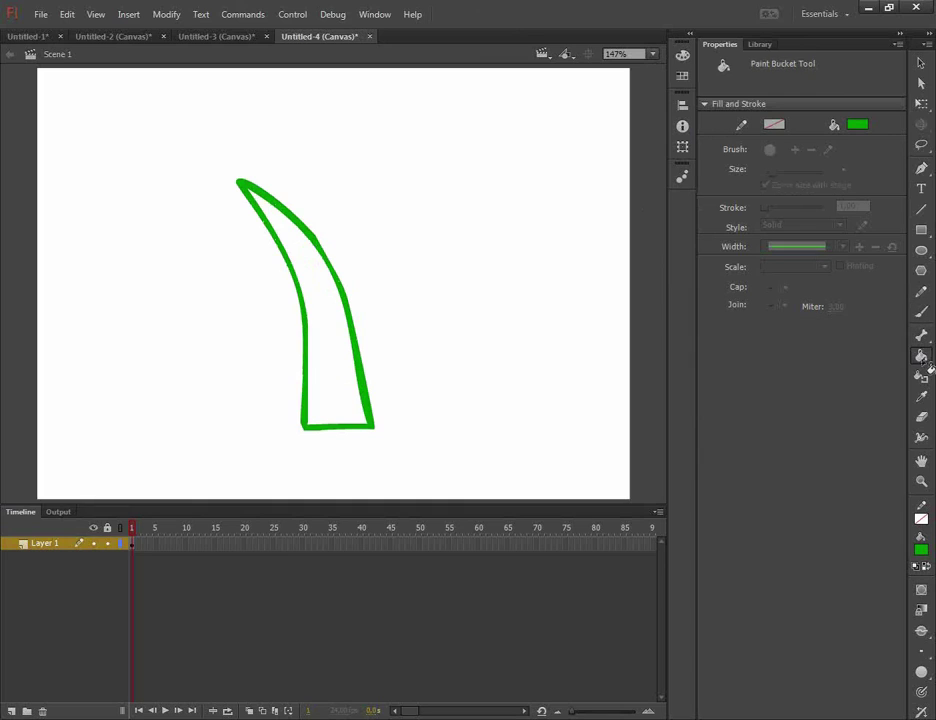
{"action": "left_click", "coordinate": [343, 375]}
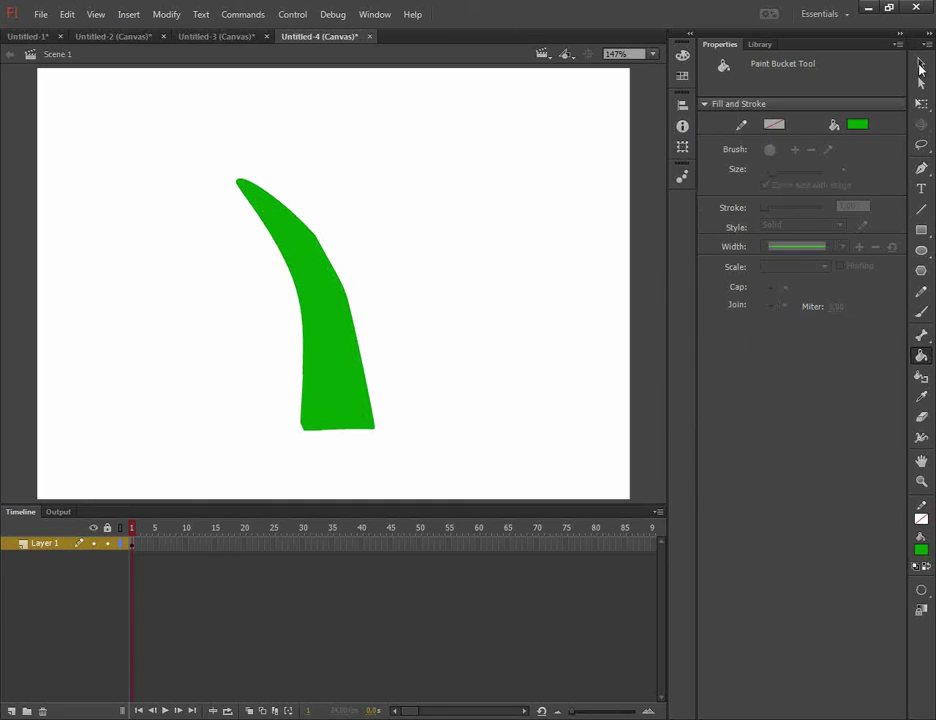
- Create a shape tween on Layer 1 from frame 1 and insert a keyframe at frame 20
{"action": "left_click", "coordinate": [920, 64]}
{"action": "right_click", "coordinate": [134, 545]}
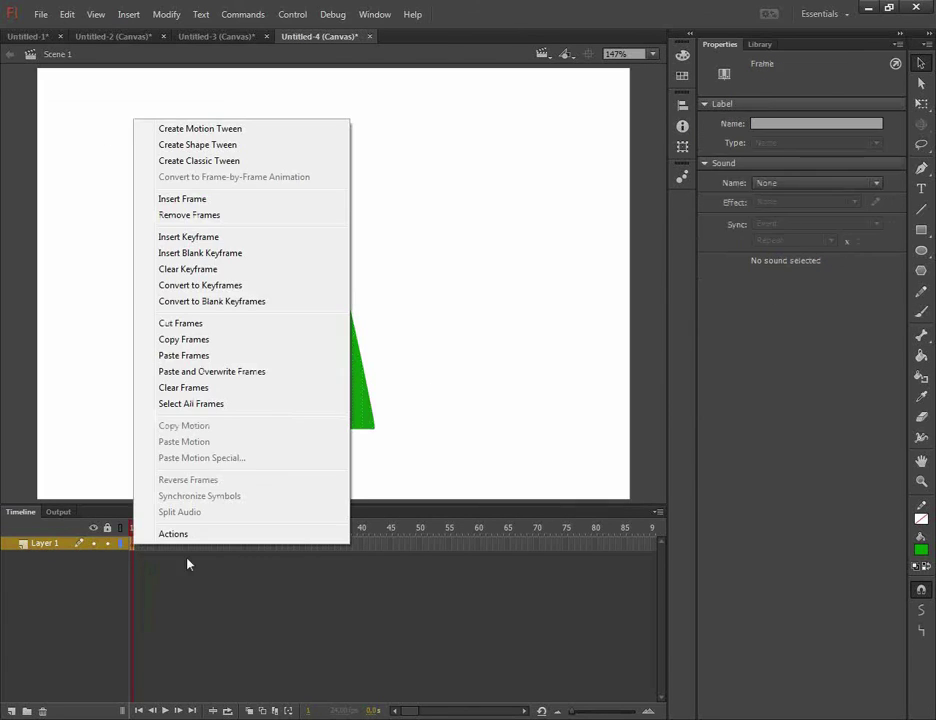
{"action": "left_click", "coordinate": [227, 150]}
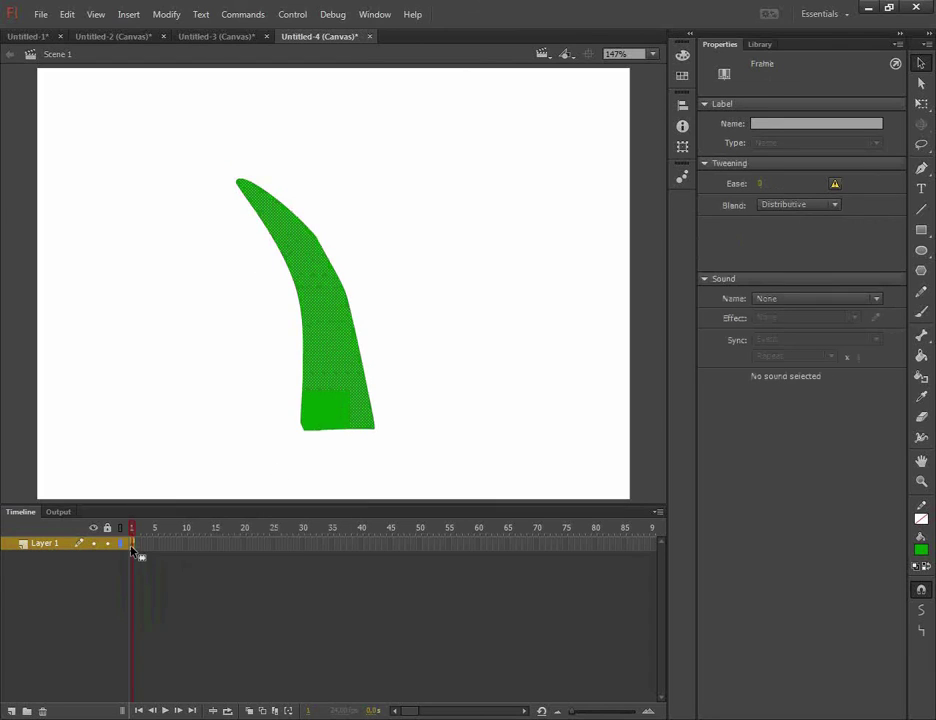
{"action": "left_click", "coordinate": [204, 543]}
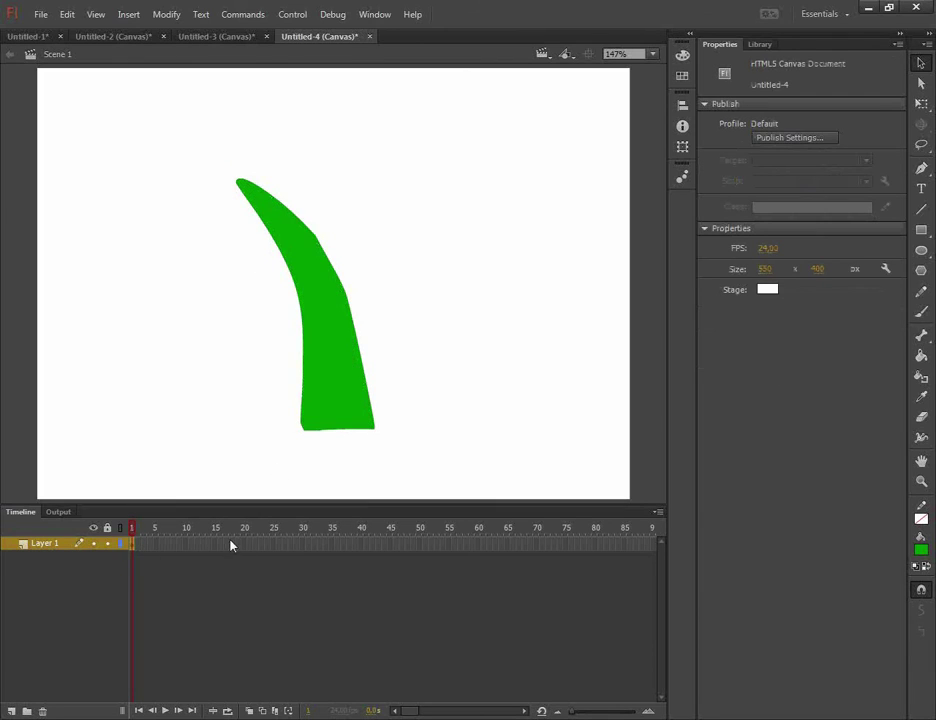
{"action": "left_click", "coordinate": [243, 545]}
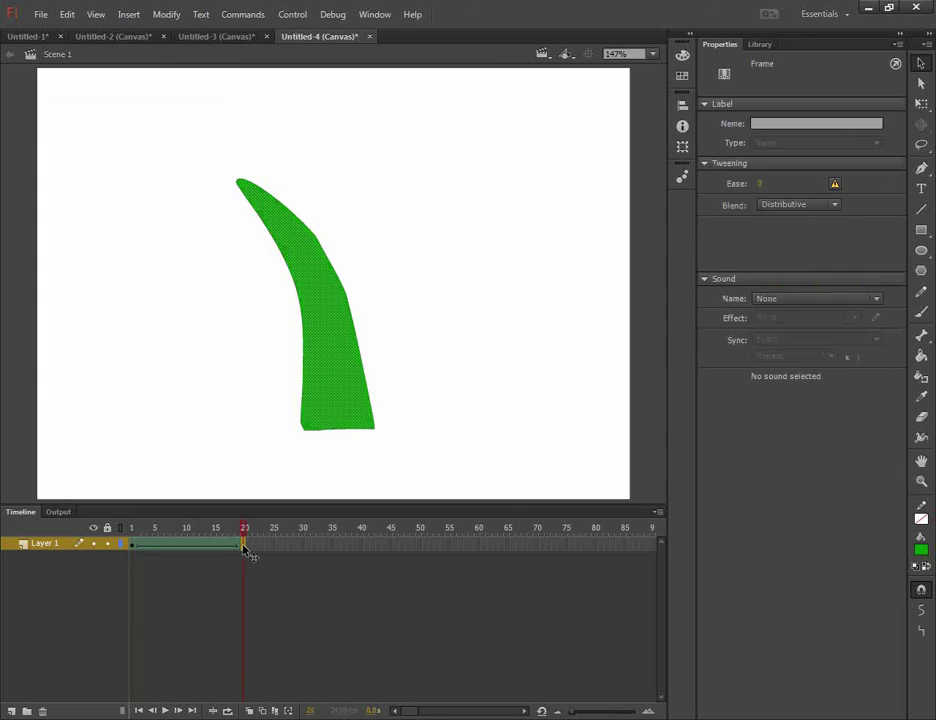
- Flip the frame 20 blade horizontally, shift it so its base stays over the original, and scrub back through the tween
{"action": "left_click", "coordinate": [166, 14]}
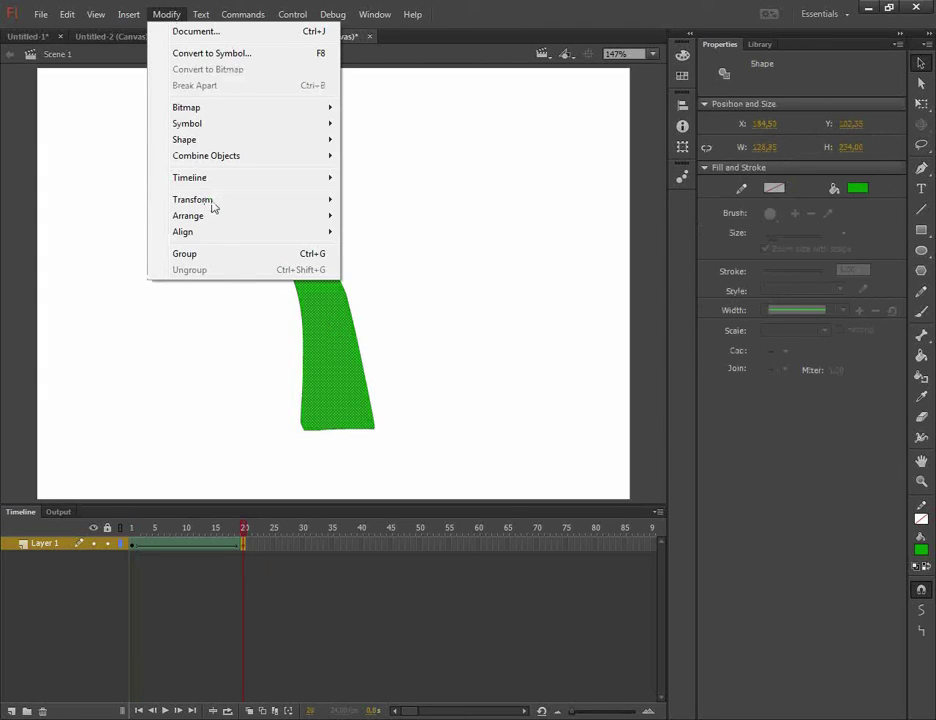
{"action": "mouse_move", "coordinate": [208, 201]}
{"action": "left_click", "coordinate": [372, 356]}
{"action": "left_click_drag", "start_coordinate": [340, 393], "coordinate": [349, 376]}
{"action": "left_click_drag", "start_coordinate": [247, 537], "coordinate": [127, 541]}
- Enable shape hints, add one on frame 1, and pin it to the blade's tip on frames 1 and 20
{"action": "left_click", "coordinate": [100, 20]}
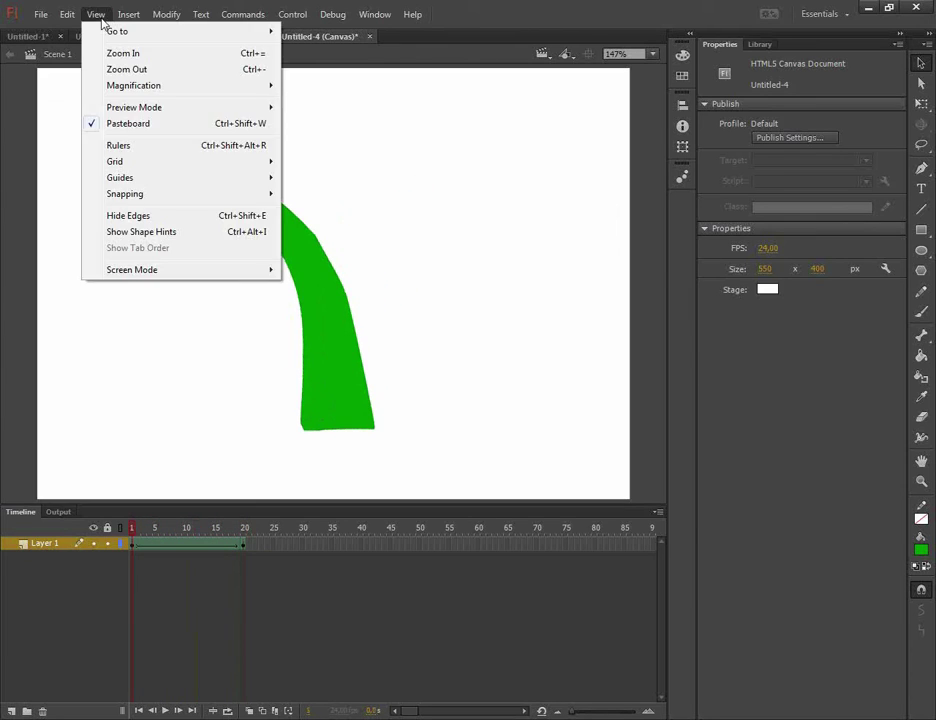
{"action": "left_click", "coordinate": [139, 233]}
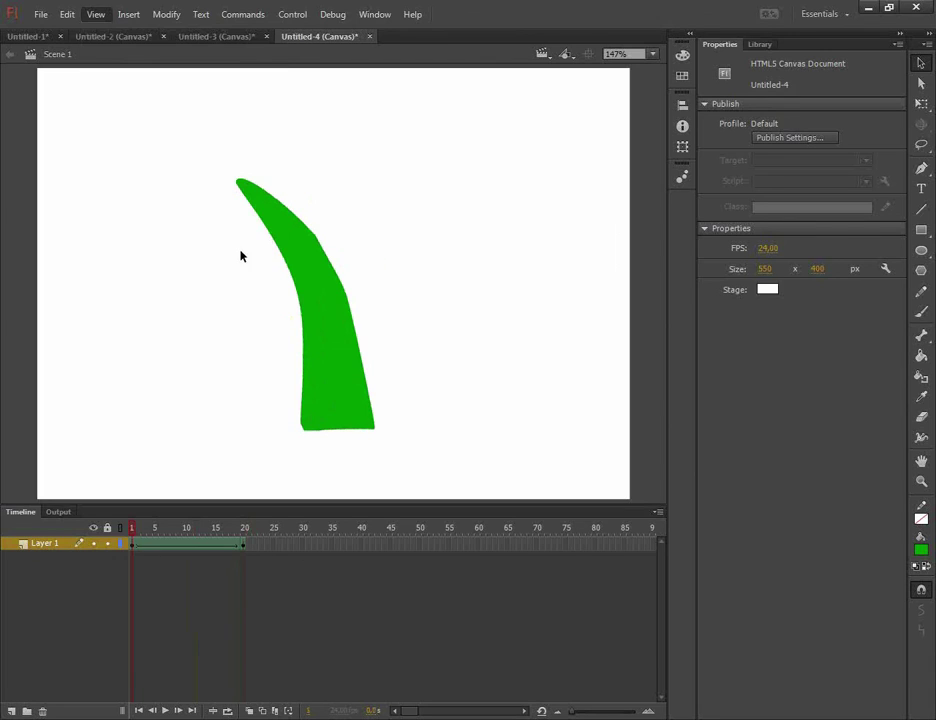
{"action": "left_click", "coordinate": [167, 15]}
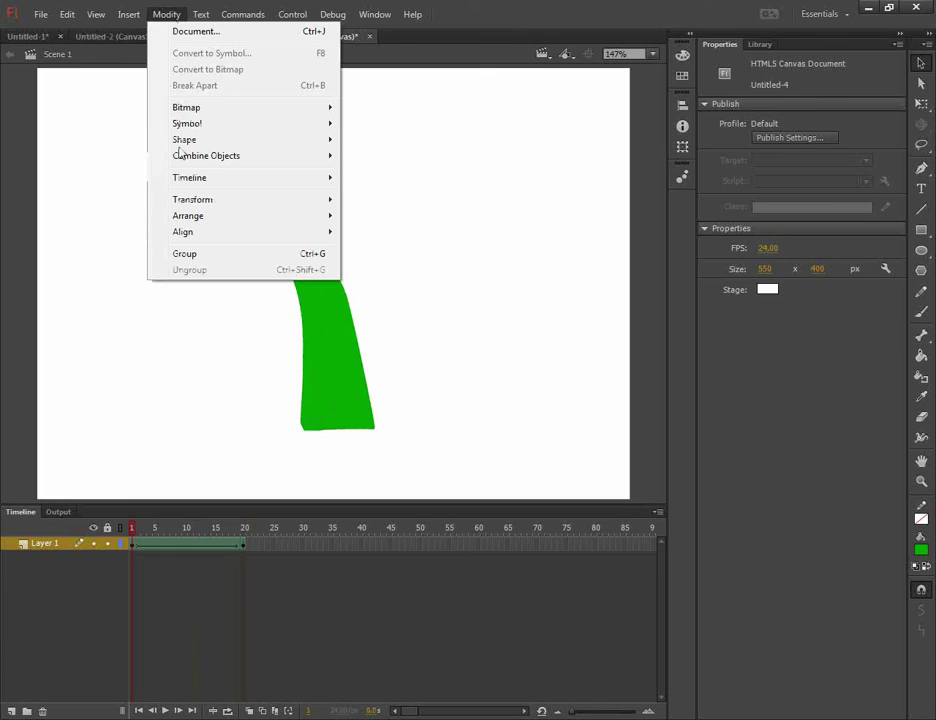
{"action": "mouse_move", "coordinate": [206, 141]}
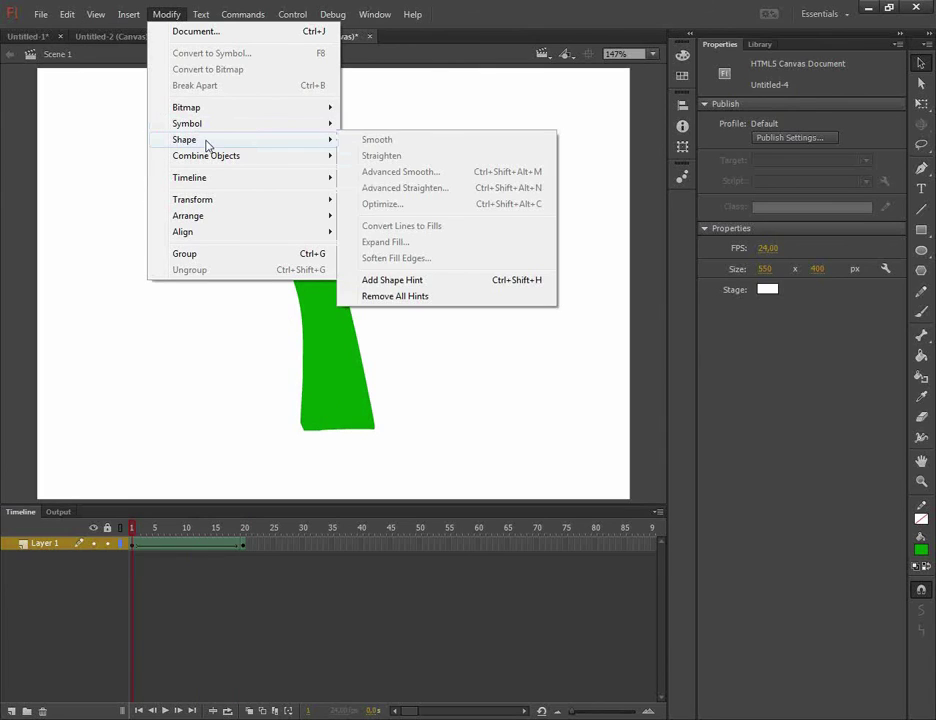
{"action": "left_click", "coordinate": [398, 280]}
{"action": "mouse_move", "coordinate": [307, 304]}
{"action": "left_mouse_down"}
{"action": "mouse_move", "coordinate": [261, 157]}
{"action": "mouse_move", "coordinate": [238, 181]}
{"action": "left_mouse_up"}
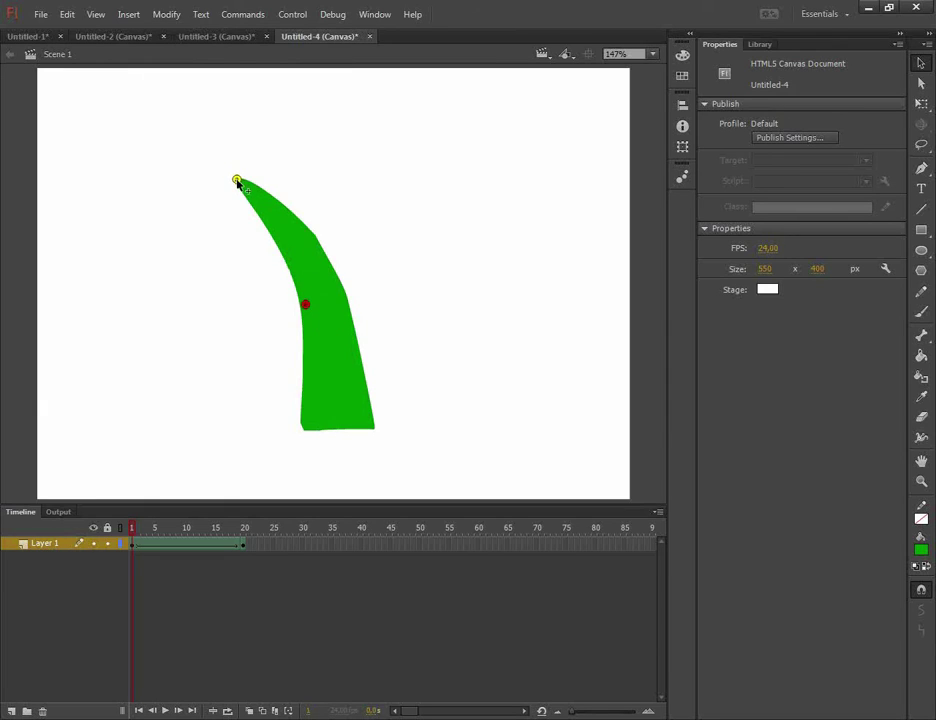
{"action": "left_click", "coordinate": [244, 548]}
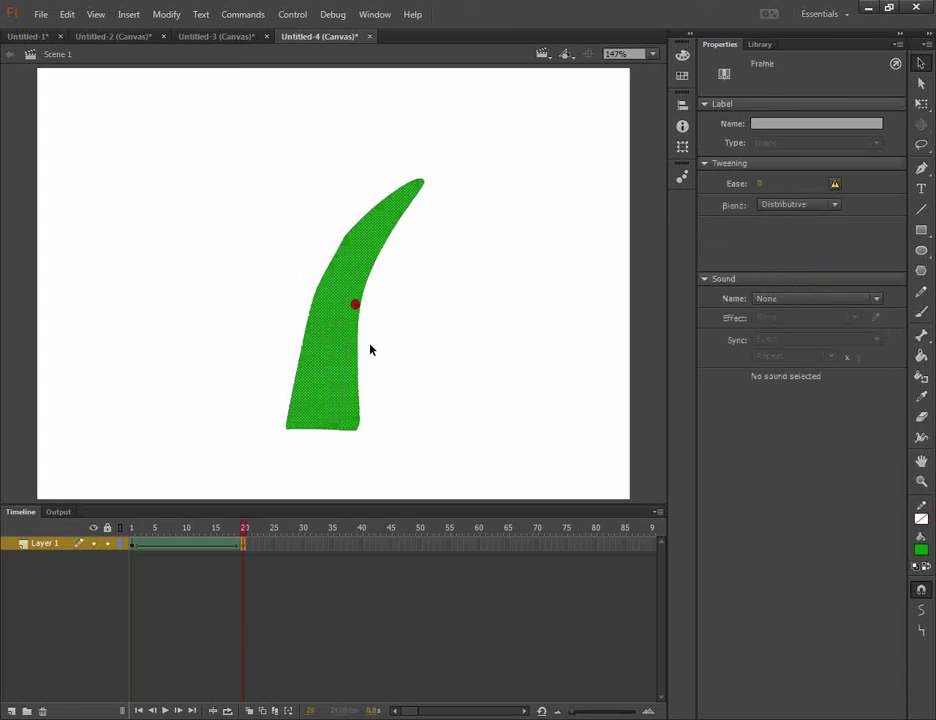
{"action": "left_click_drag", "start_coordinate": [356, 306], "coordinate": [423, 180]}
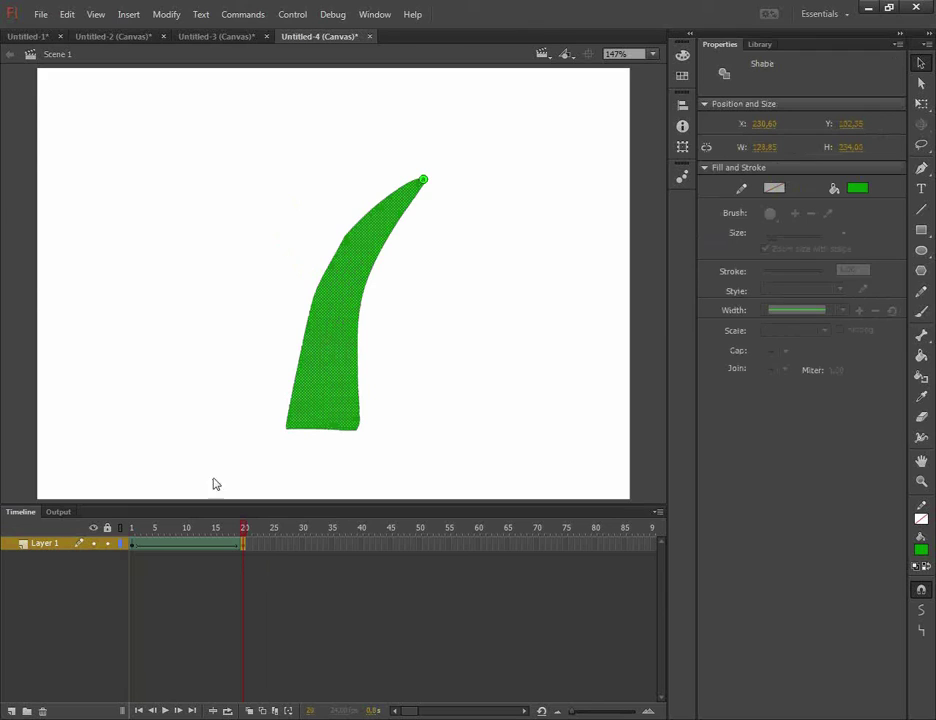
- Add a second shape hint and pin it to the blade's lower-left corner on frames 1 and 20
{"action": "left_click", "coordinate": [131, 540]}
{"action": "mouse_move", "coordinate": [146, 535]}
{"action": "left_mouse_down"}
{"action": "mouse_move", "coordinate": [245, 525]}
{"action": "mouse_move", "coordinate": [119, 537]}
{"action": "mouse_move", "coordinate": [131, 528]}
{"action": "left_mouse_up"}
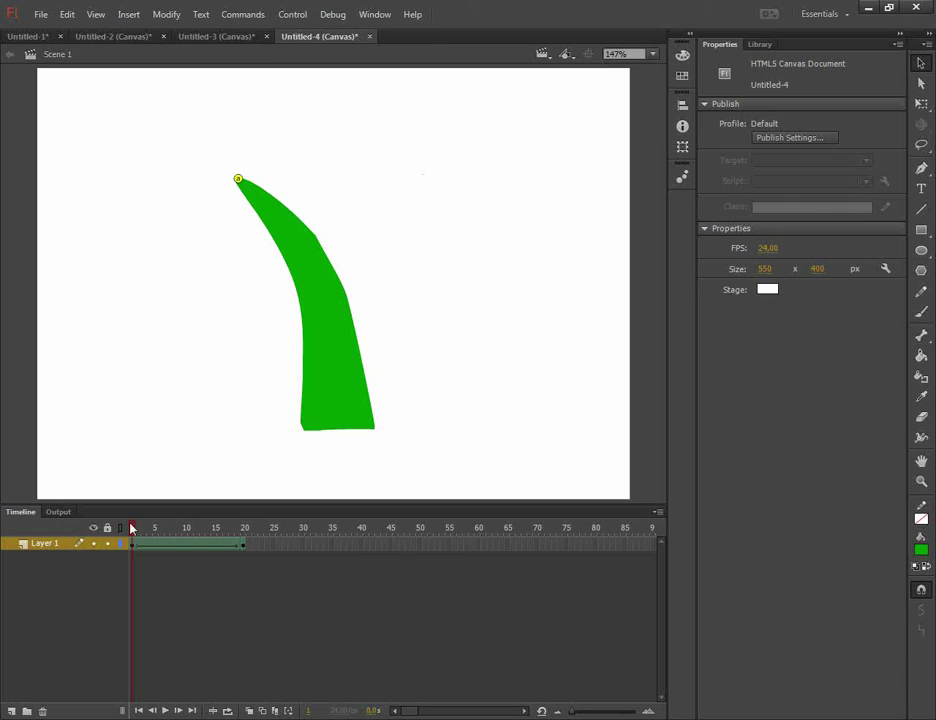
{"action": "left_click", "coordinate": [156, 14]}
{"action": "mouse_move", "coordinate": [200, 143]}
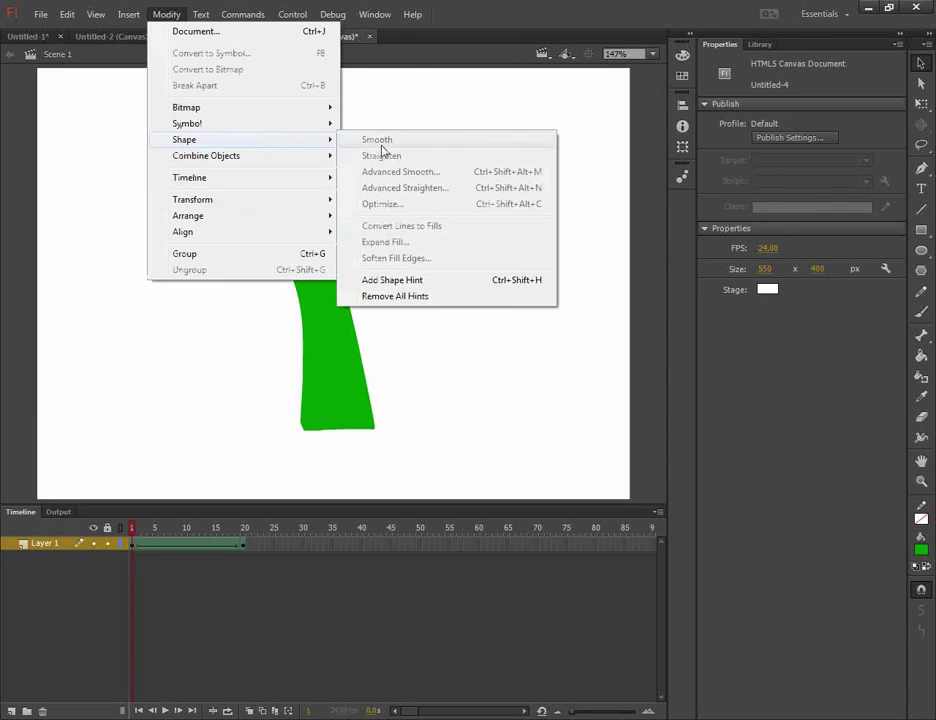
{"action": "left_click", "coordinate": [386, 398]}
{"action": "left_click_drag", "start_coordinate": [306, 304], "coordinate": [303, 428]}
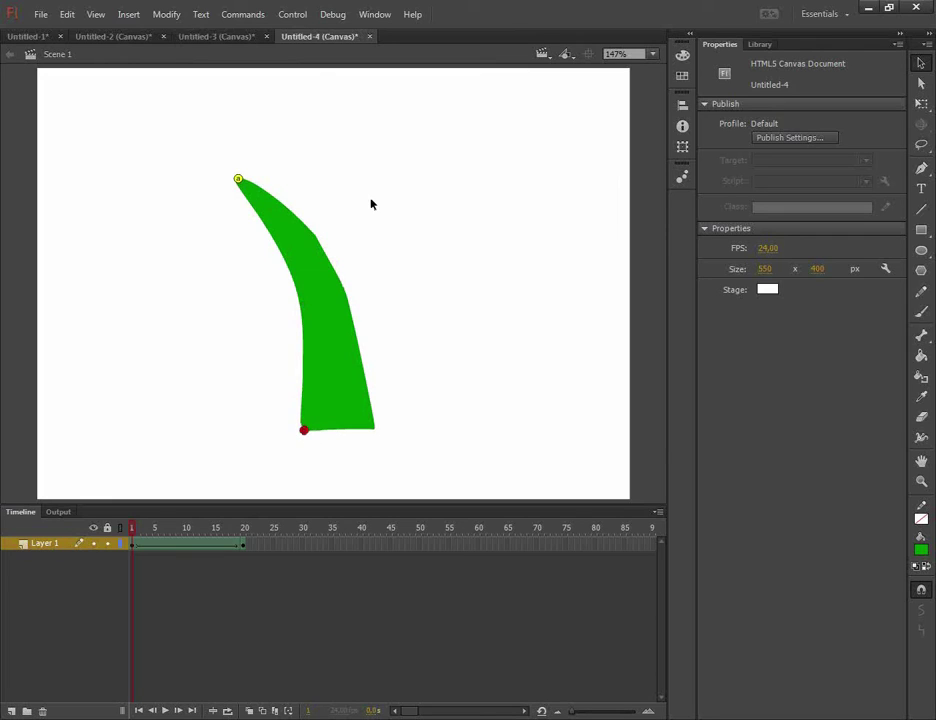
{"action": "left_click", "coordinate": [244, 543]}
{"action": "left_click_drag", "start_coordinate": [357, 294], "coordinate": [290, 431]}
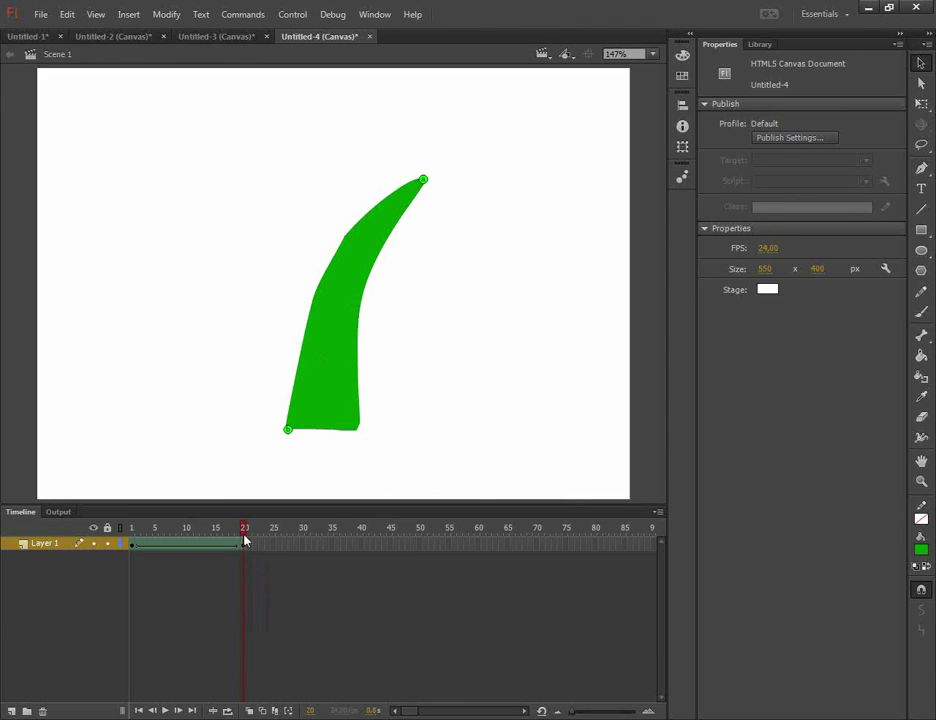
- Scrub the Layer 1 timeline between frames 1 and 20 to check the hinted shape tween
{"action": "left_click_drag", "start_coordinate": [244, 532], "coordinate": [118, 545]}
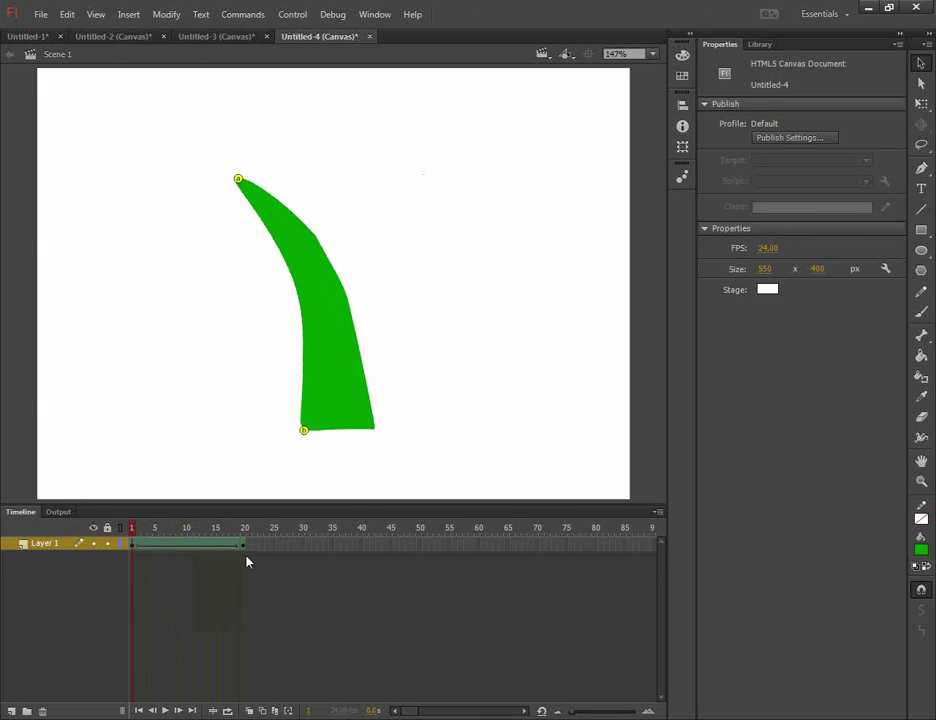
{"action": "left_click", "coordinate": [138, 531]}
{"action": "left_click_drag", "start_coordinate": [152, 537], "coordinate": [124, 553]}
- Switch to Edge Animate and import the ten city-scene PNG images from the Seminar assets into a new composition
{"action": "key", "text": "alt+Tab"}
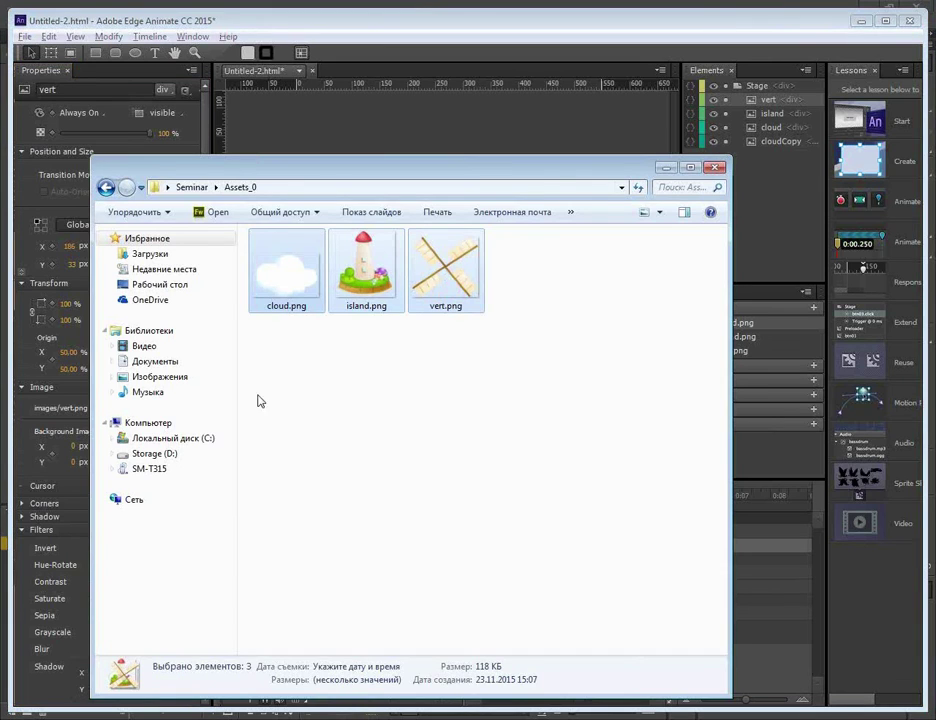
{"action": "left_click", "coordinate": [191, 187]}
{"action": "double_click", "coordinate": [285, 286]}
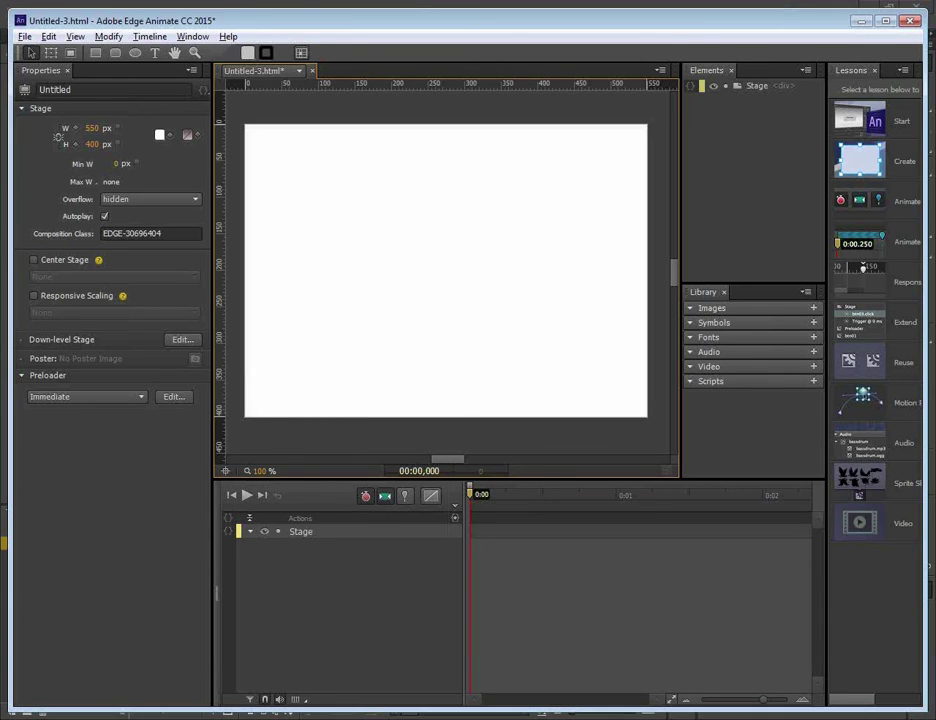
{"action": "key", "text": "ctrl+i"}
{"action": "left_click_drag", "start_coordinate": [690, 418], "coordinate": [217, 234]}
- Move all imported images together to about X 29, Y 17 px, and place the back gradient at the stage's left edge
{"action": "left_click_drag", "start_coordinate": [418, 170], "coordinate": [591, 258]}
{"action": "left_click_drag", "start_coordinate": [537, 340], "coordinate": [386, 203]}
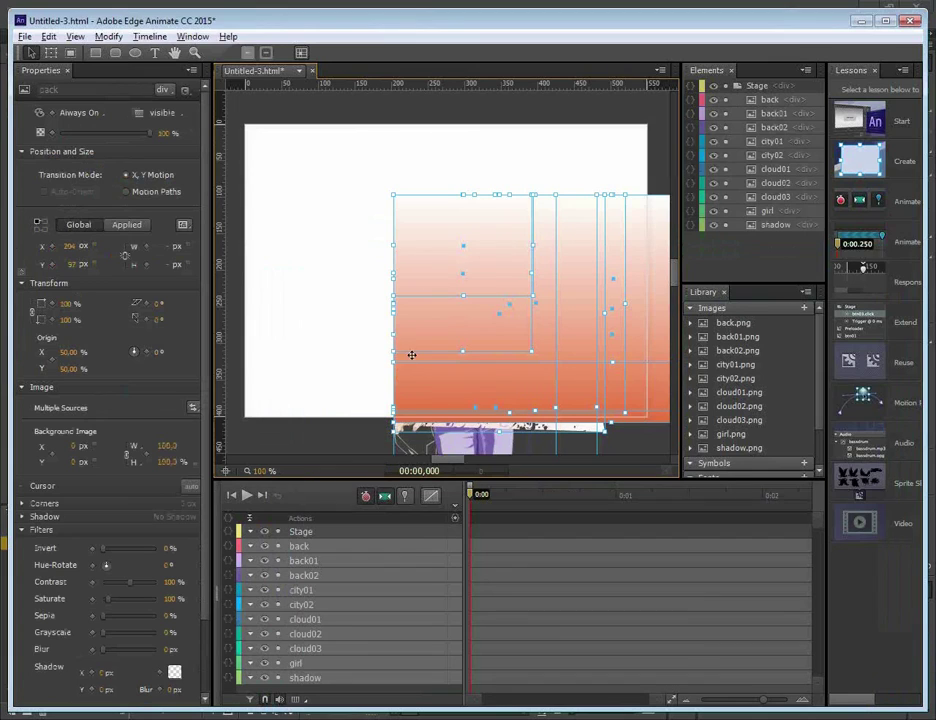
{"action": "left_click_drag", "start_coordinate": [483, 265], "coordinate": [356, 206]}
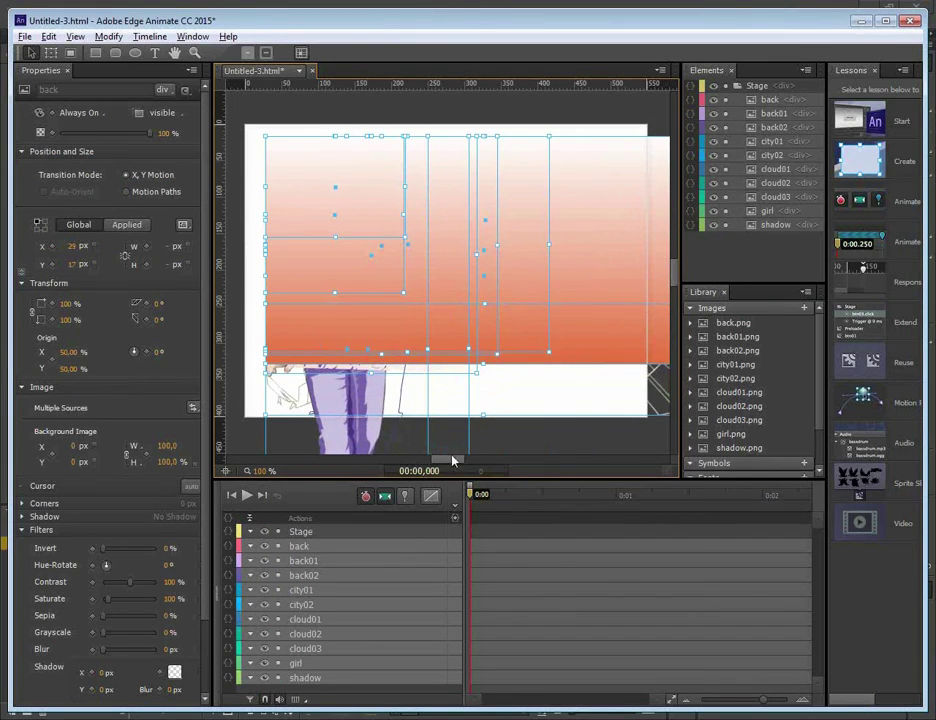
{"action": "left_click", "coordinate": [245, 438]}
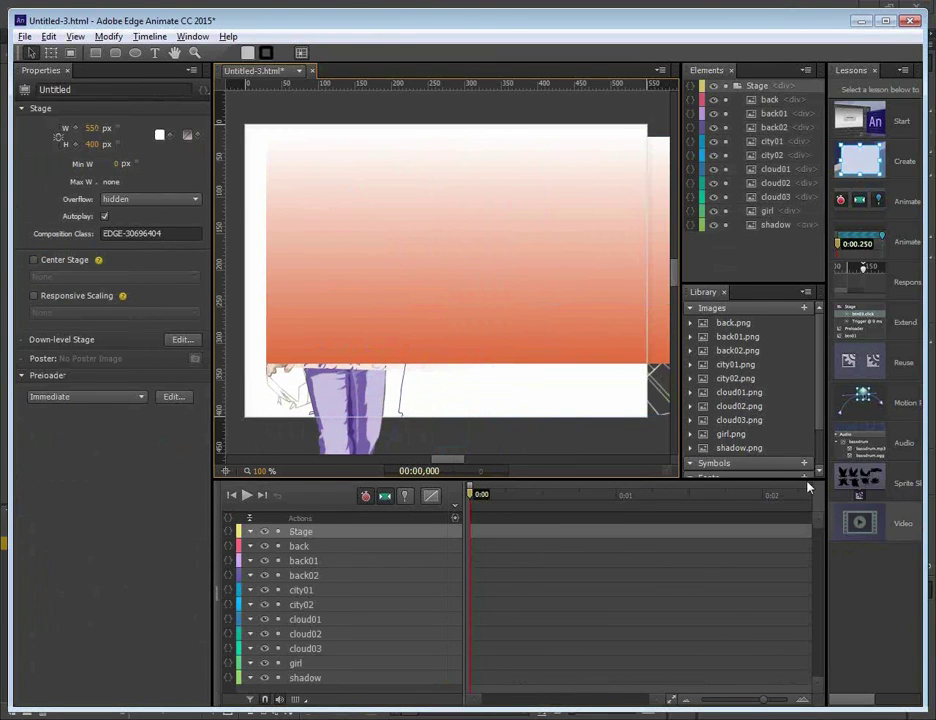
{"action": "left_click", "coordinate": [427, 360]}
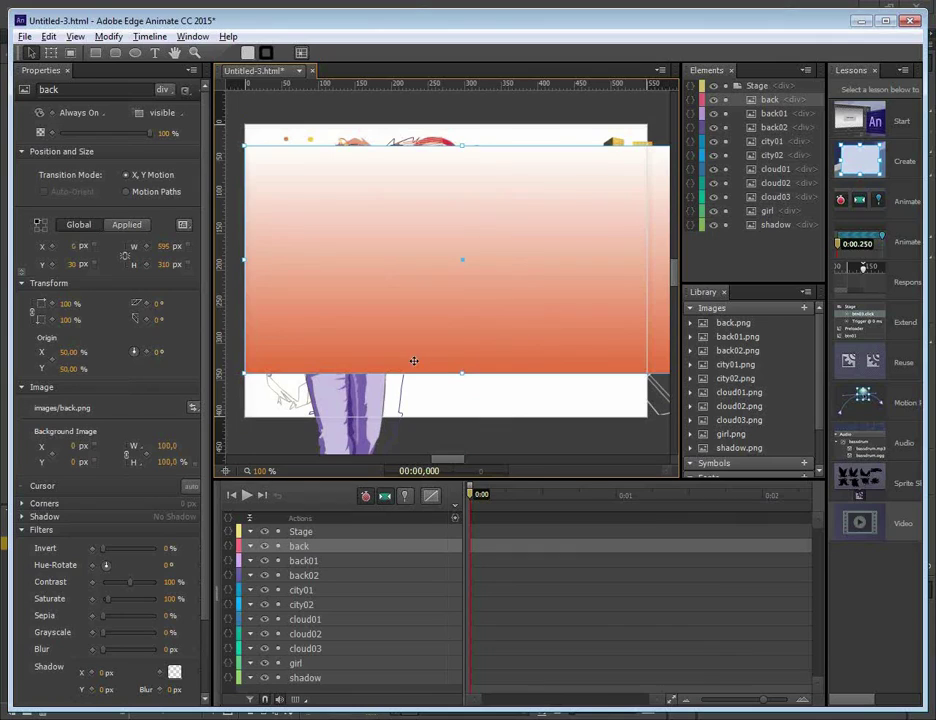
- Set the stage size to 595 × 700 px
{"action": "left_click", "coordinate": [525, 435]}
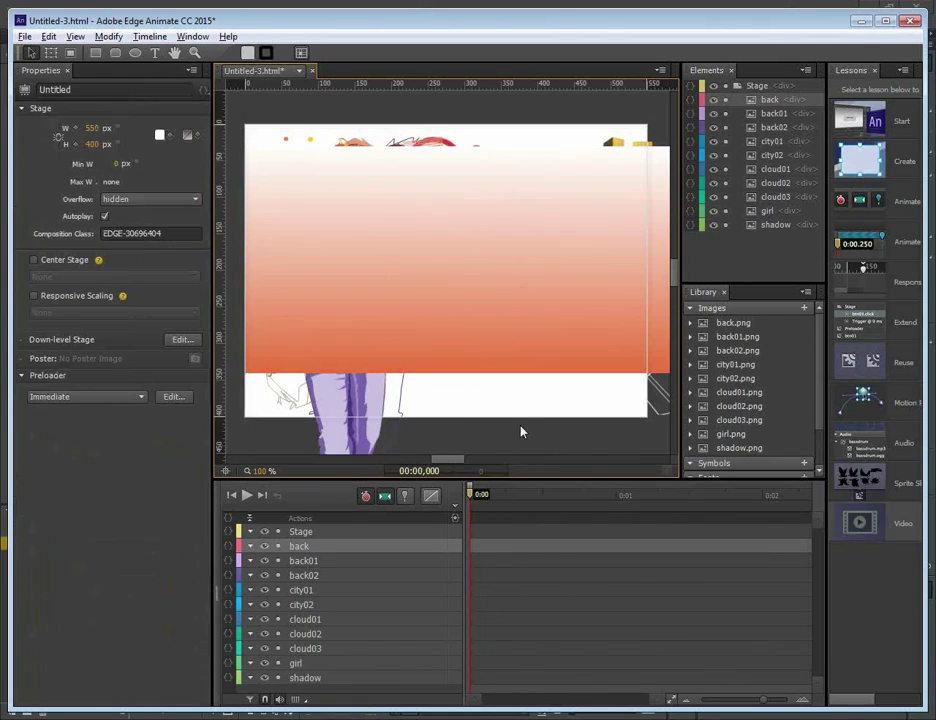
{"action": "left_click", "coordinate": [105, 128]}
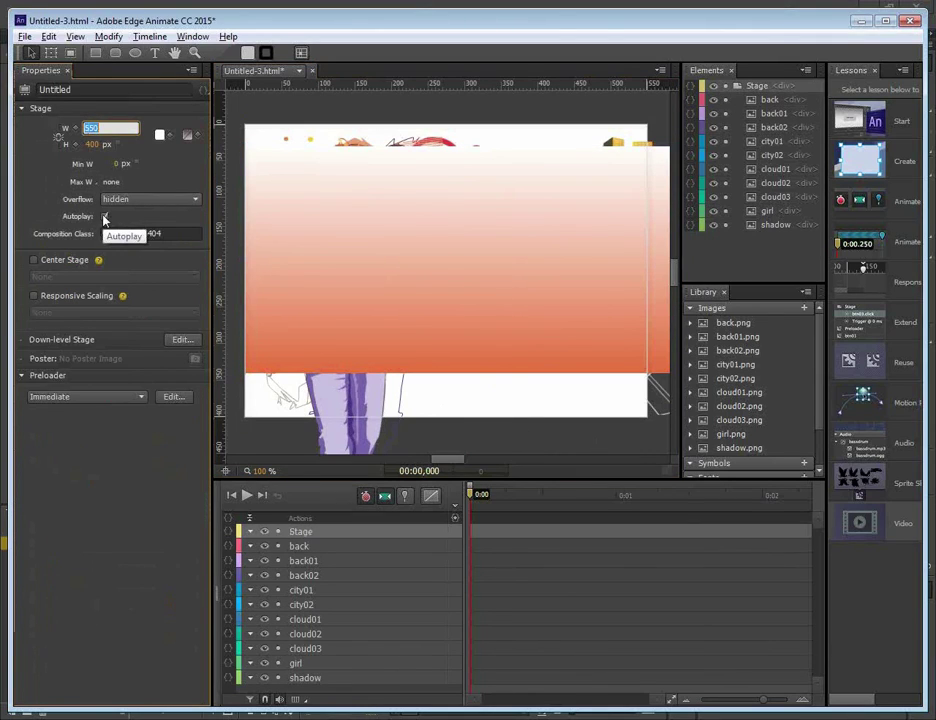
{"action": "type", "text": "595"}
{"action": "key", "text": "Return"}
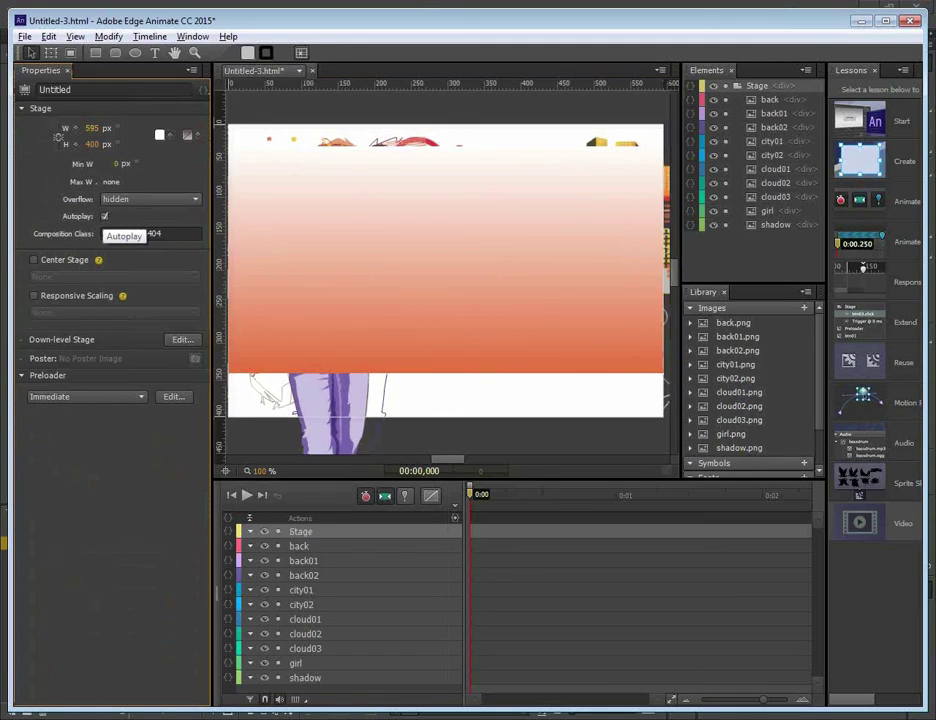
{"action": "left_click", "coordinate": [91, 144]}
{"action": "type", "text": "700"}
{"action": "key", "text": "Return"}
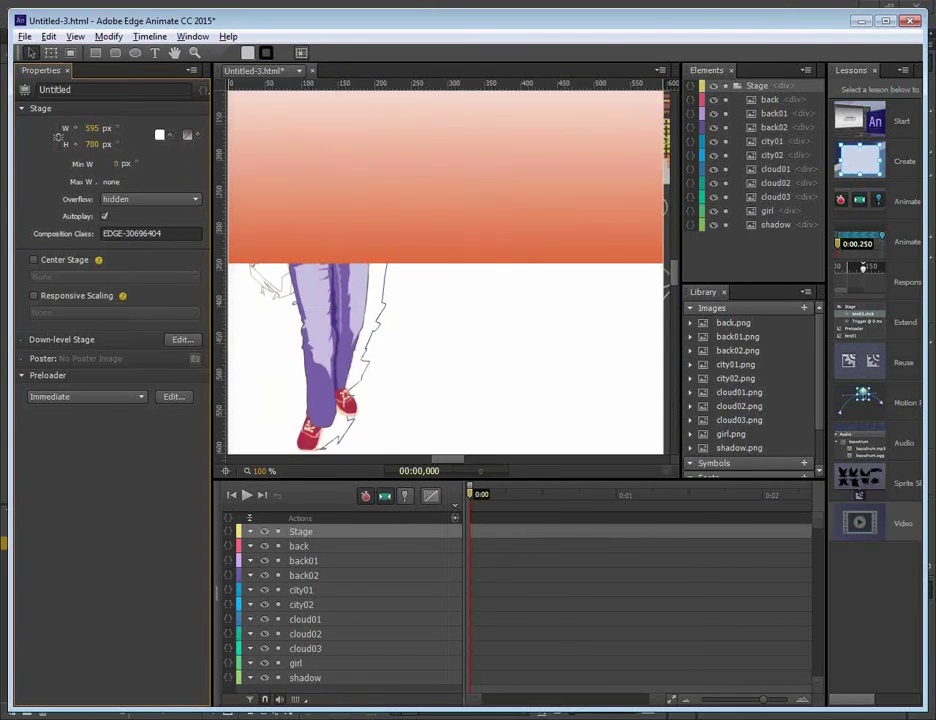
- Place the back gradient along the stage's bottom edge, stretch it to about 390 px high, and put it last in the element order
{"action": "key", "text": "ctrl+0"}
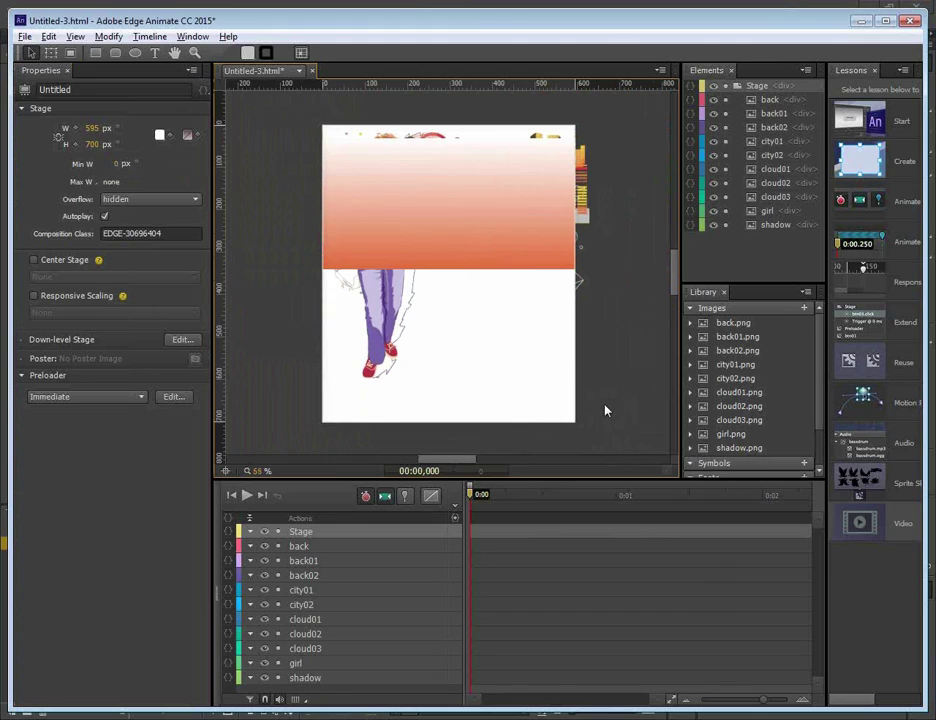
{"action": "left_click", "coordinate": [493, 223]}
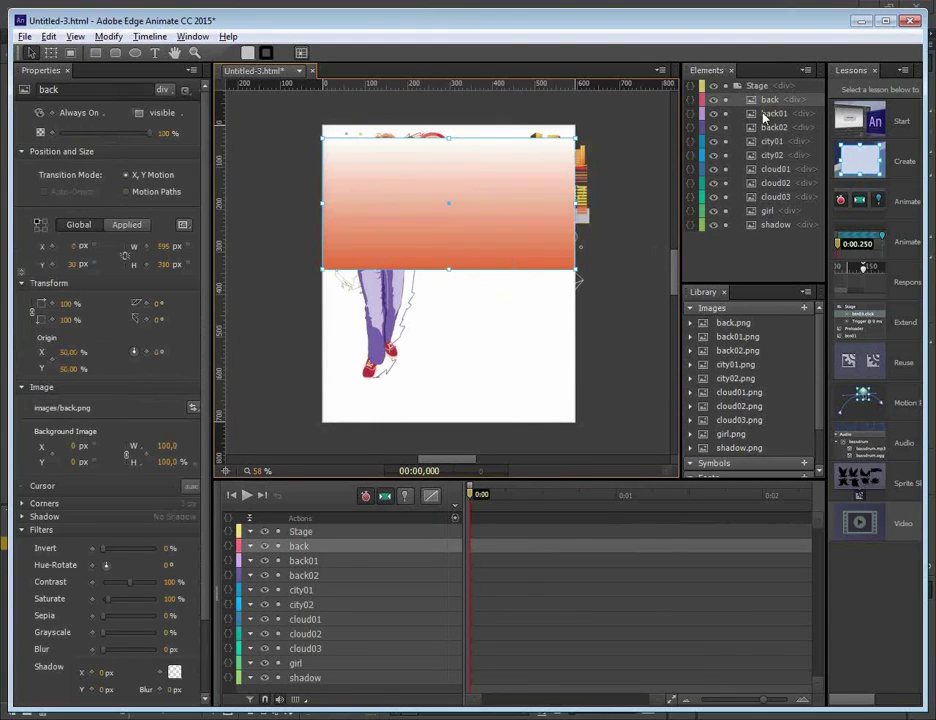
{"action": "left_click_drag", "start_coordinate": [518, 214], "coordinate": [519, 368]}
{"action": "left_click_drag", "start_coordinate": [450, 296], "coordinate": [453, 259]}
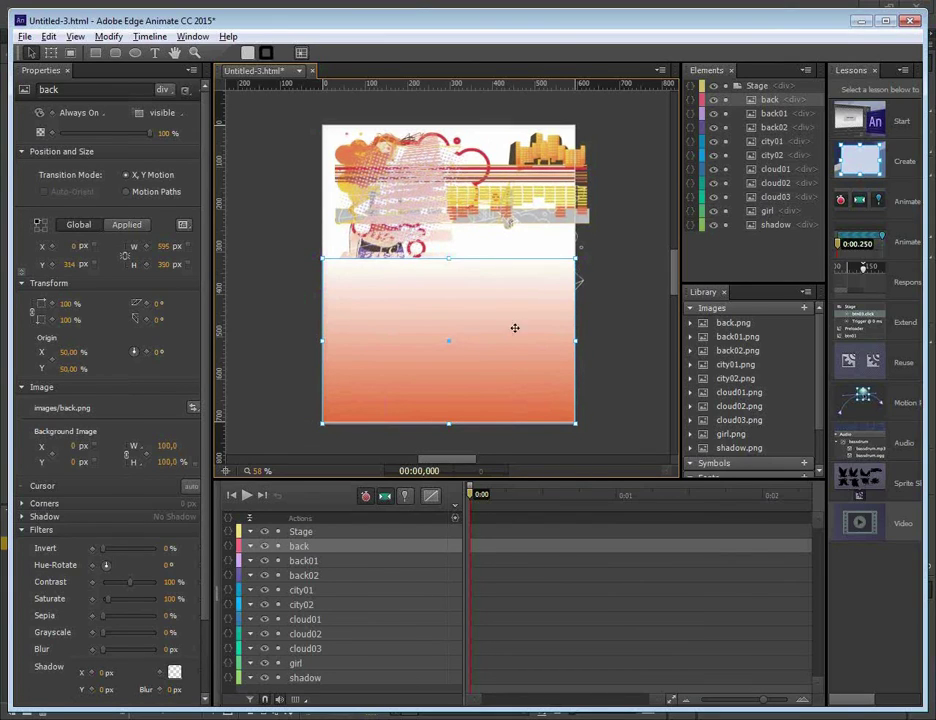
{"action": "mouse_move", "coordinate": [397, 385]}
{"action": "left_mouse_down"}
{"action": "mouse_move", "coordinate": [420, 374]}
{"action": "mouse_move", "coordinate": [464, 388]}
{"action": "mouse_move", "coordinate": [418, 378]}
{"action": "mouse_move", "coordinate": [378, 389]}
{"action": "mouse_move", "coordinate": [403, 395]}
{"action": "mouse_move", "coordinate": [443, 389]}
{"action": "mouse_move", "coordinate": [447, 373]}
{"action": "mouse_move", "coordinate": [372, 374]}
{"action": "mouse_move", "coordinate": [401, 376]}
{"action": "mouse_move", "coordinate": [397, 383]}
{"action": "left_mouse_up"}
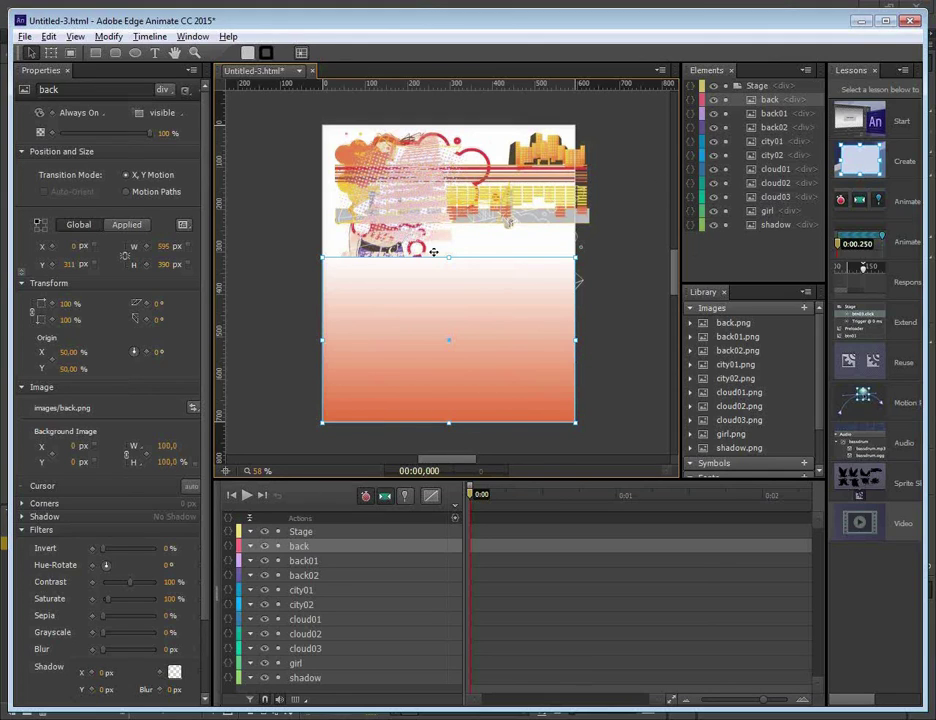
{"action": "left_click_drag", "start_coordinate": [764, 103], "coordinate": [769, 238]}
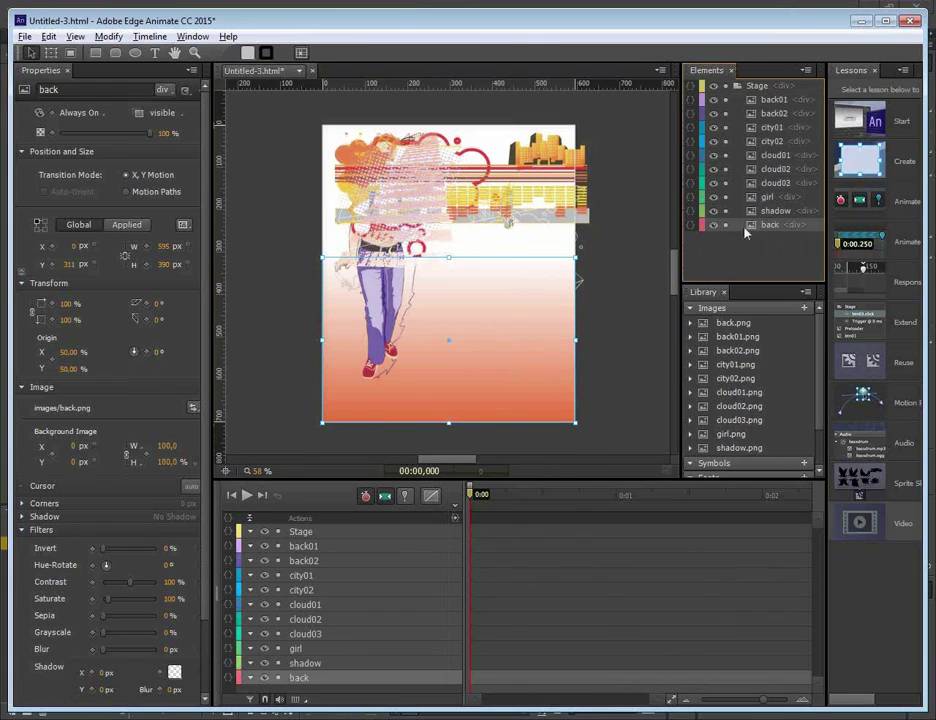
- Enlarge the back01 dot pattern to about 456 × 429 px in the stage's upper middle and order it directly above back
{"action": "left_click", "coordinate": [773, 99]}
{"action": "left_click_drag", "start_coordinate": [425, 222], "coordinate": [488, 243]}
{"action": "left_click_drag", "start_coordinate": [388, 267], "coordinate": [445, 257]}
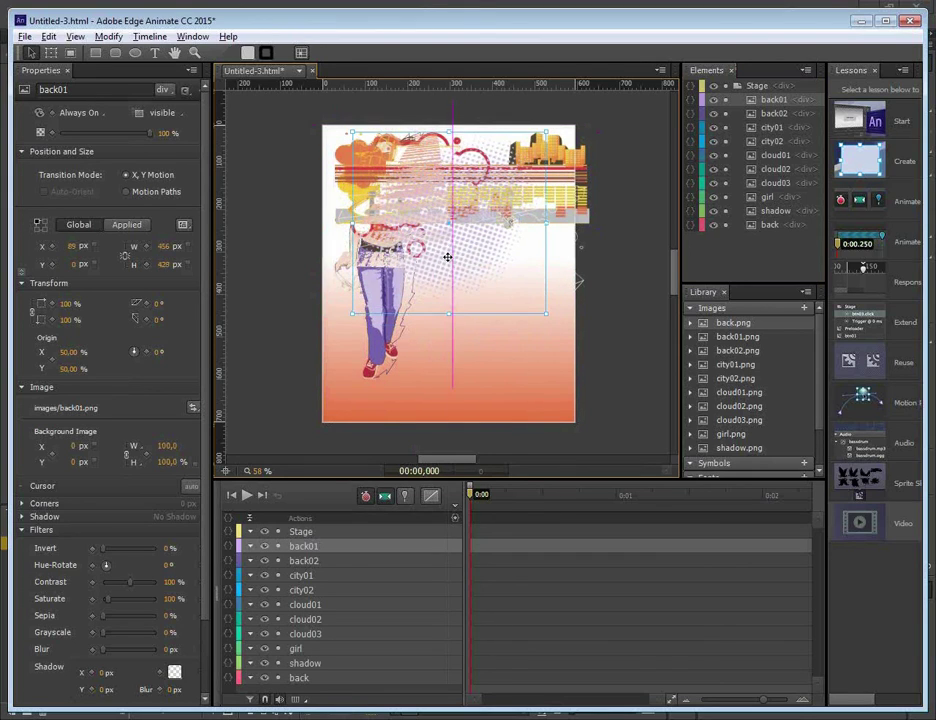
{"action": "left_click_drag", "start_coordinate": [776, 103], "coordinate": [772, 218]}
{"action": "left_click", "coordinate": [795, 197]}
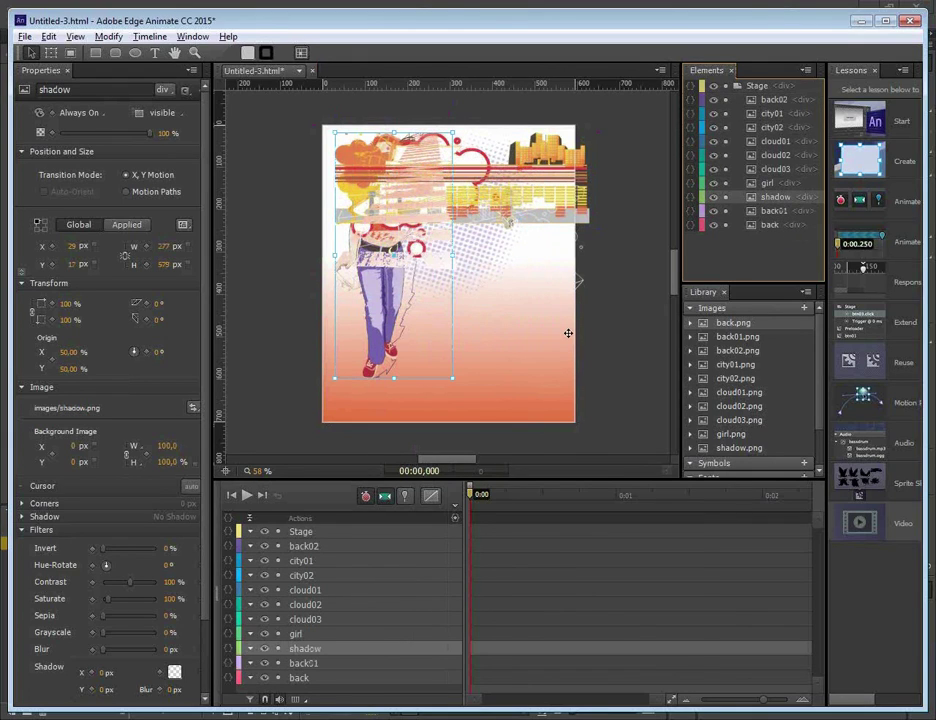
- Enlarge the back02 crosswalk to about 381 × 428 px at about X 157, Y 212, and order it directly above back01
{"action": "left_click", "coordinate": [775, 100]}
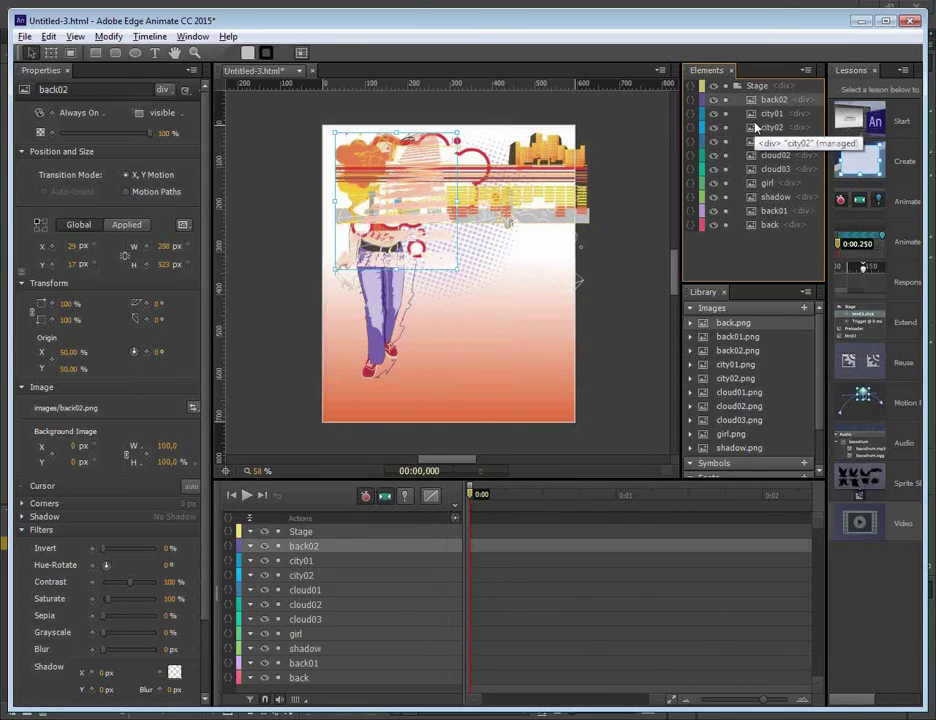
{"action": "left_click_drag", "start_coordinate": [470, 267], "coordinate": [520, 321]}
{"action": "left_click_drag", "start_coordinate": [779, 101], "coordinate": [769, 199]}
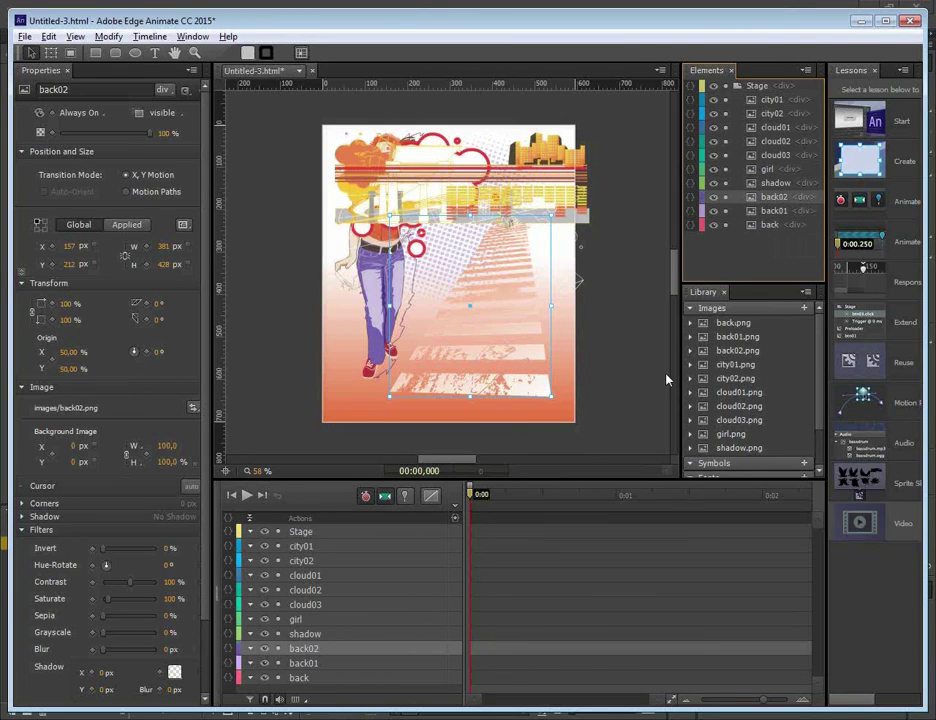
- Align city01 with the stage's top-left corner and order it directly above back02
{"action": "left_click", "coordinate": [773, 99]}
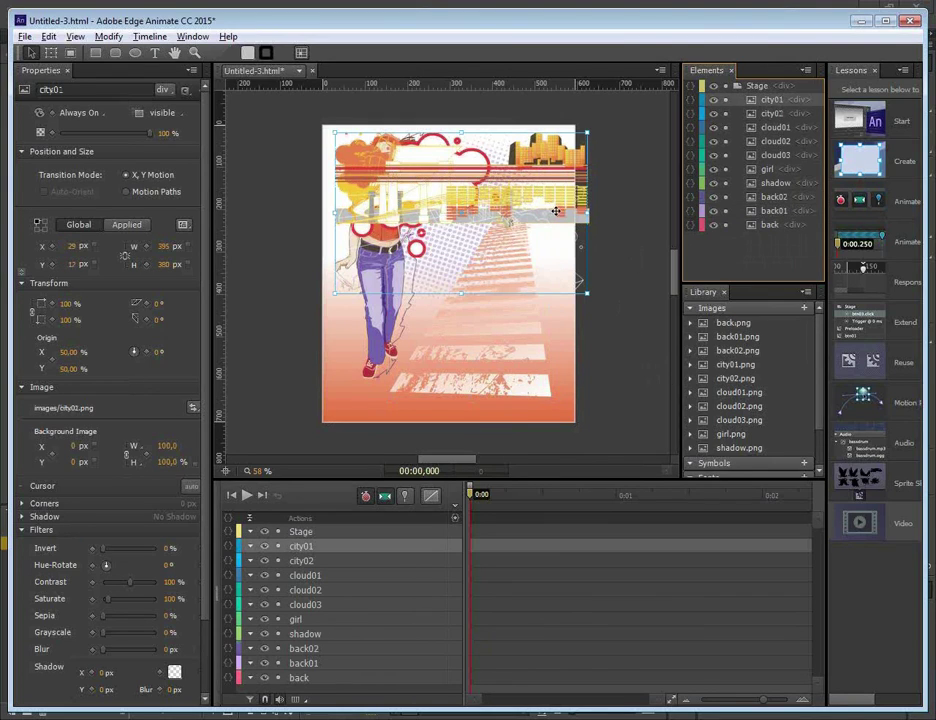
{"action": "left_click_drag", "start_coordinate": [549, 202], "coordinate": [543, 199]}
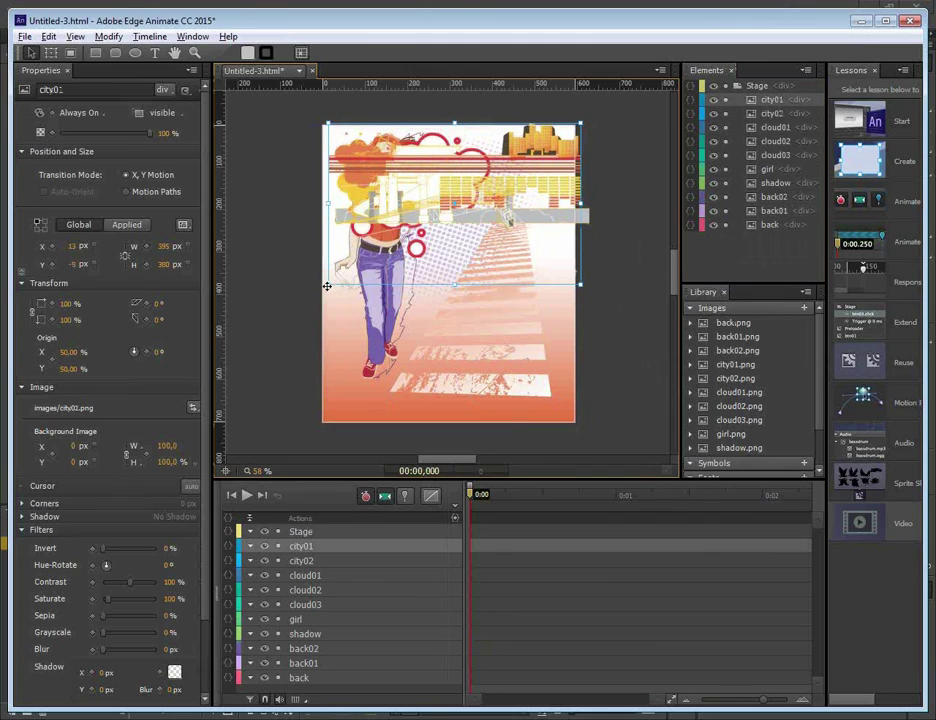
{"action": "left_click", "coordinate": [610, 158]}
{"action": "left_click_drag", "start_coordinate": [328, 288], "coordinate": [322, 288]}
{"action": "left_click_drag", "start_coordinate": [778, 103], "coordinate": [770, 188]}
- Move city02 up and left so it spans the top of the stage, at about X -9 px
{"action": "left_click", "coordinate": [782, 105]}
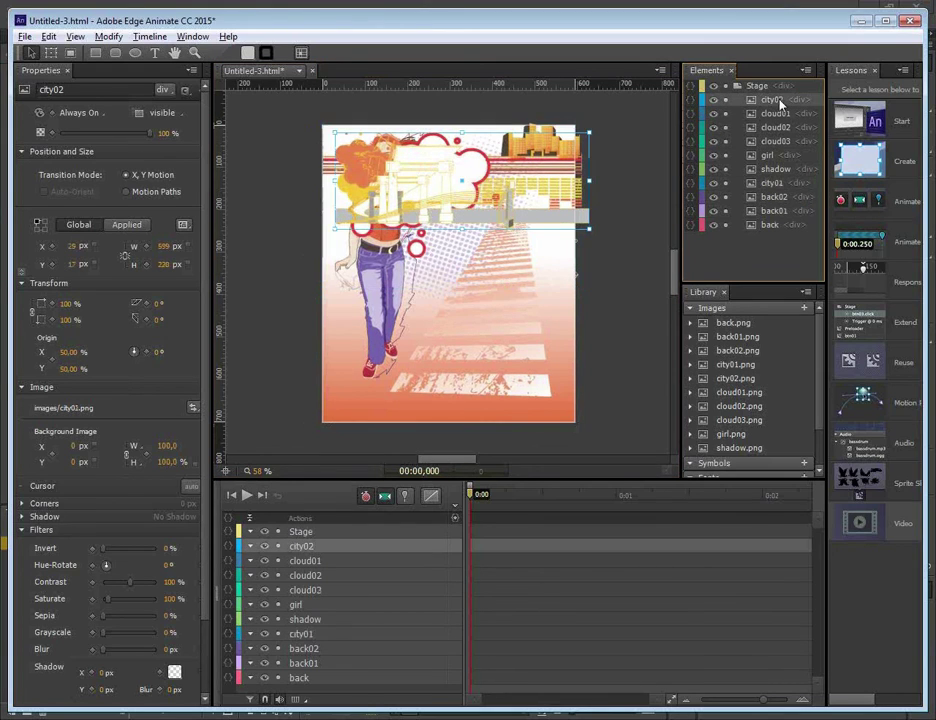
{"action": "left_click_drag", "start_coordinate": [545, 168], "coordinate": [532, 163]}
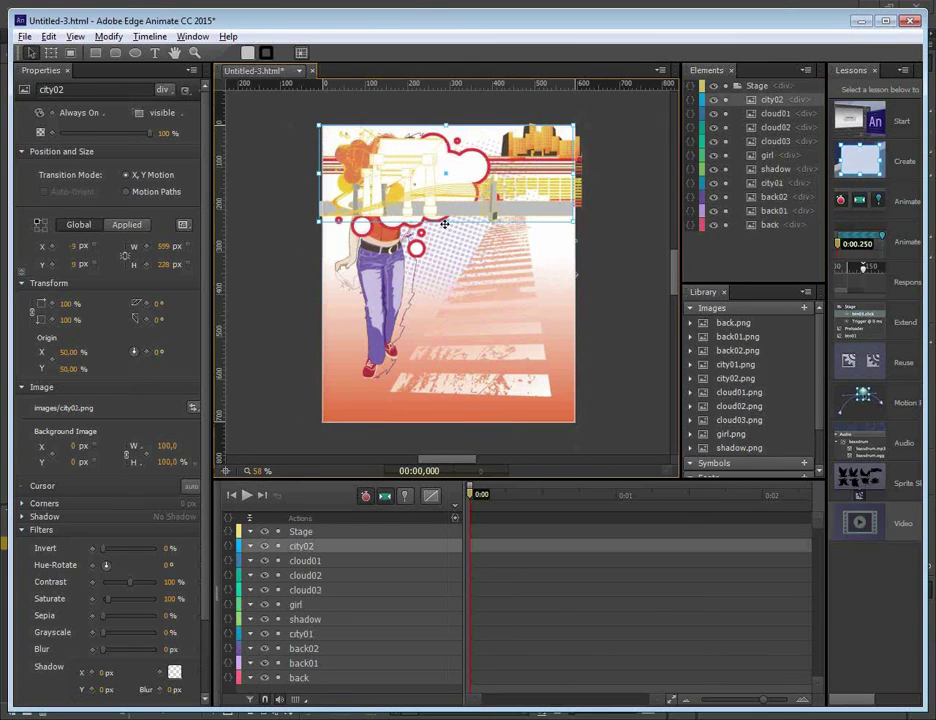
- Resize city02 to about 254 px high and cloud01 to about 299 × 213 px, stacking both beneath shadow with cloud01 above city02
{"action": "left_click_drag", "start_coordinate": [447, 222], "coordinate": [448, 232]}
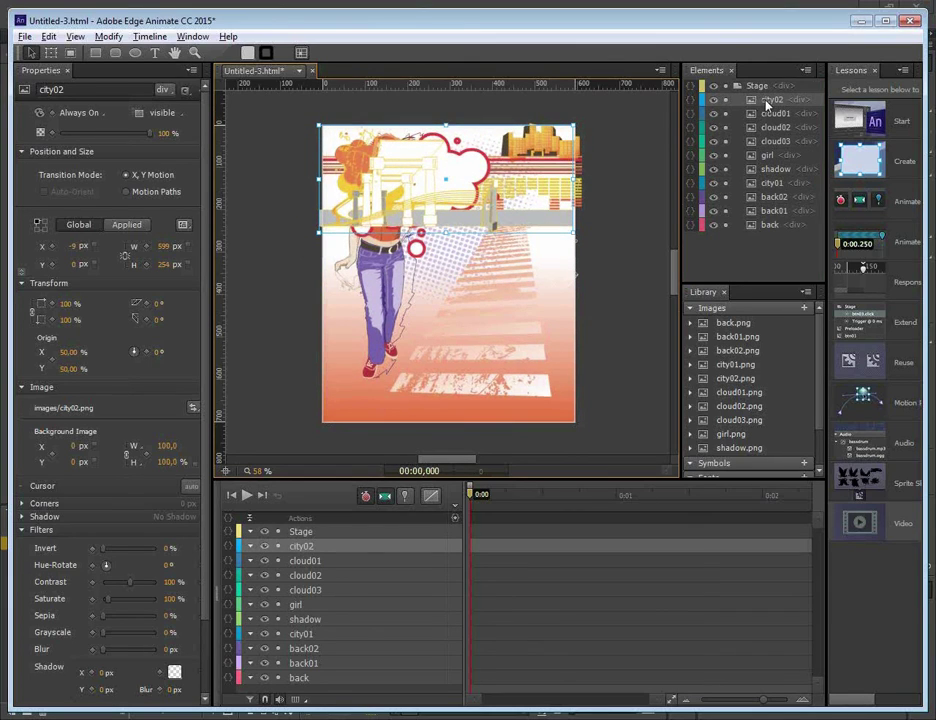
{"action": "left_click_drag", "start_coordinate": [768, 199], "coordinate": [771, 178]}
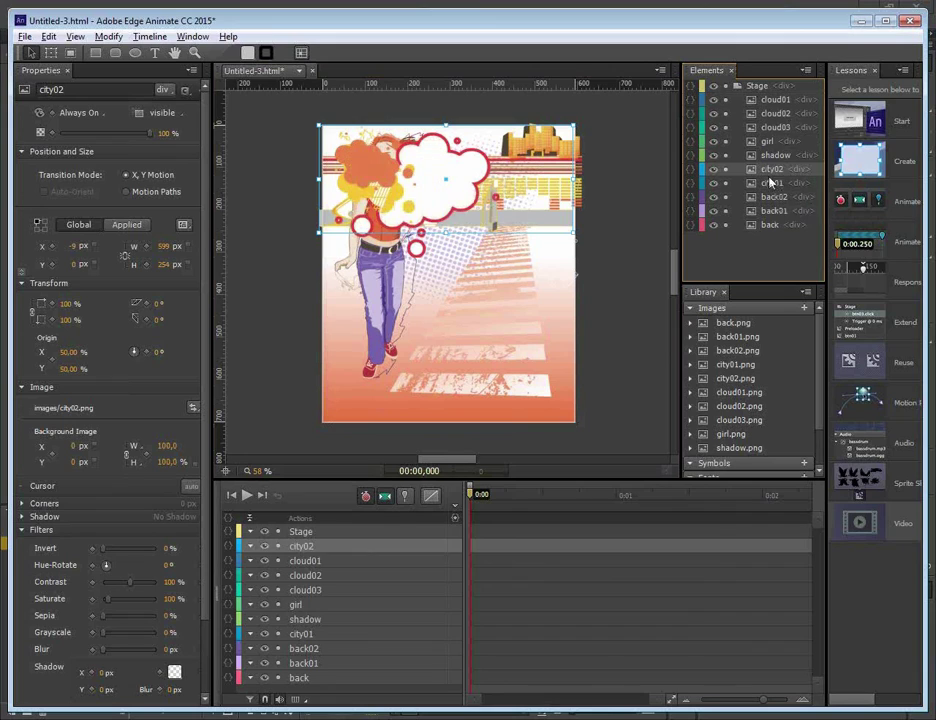
{"action": "left_click", "coordinate": [776, 100]}
{"action": "left_click_drag", "start_coordinate": [379, 169], "coordinate": [401, 187]}
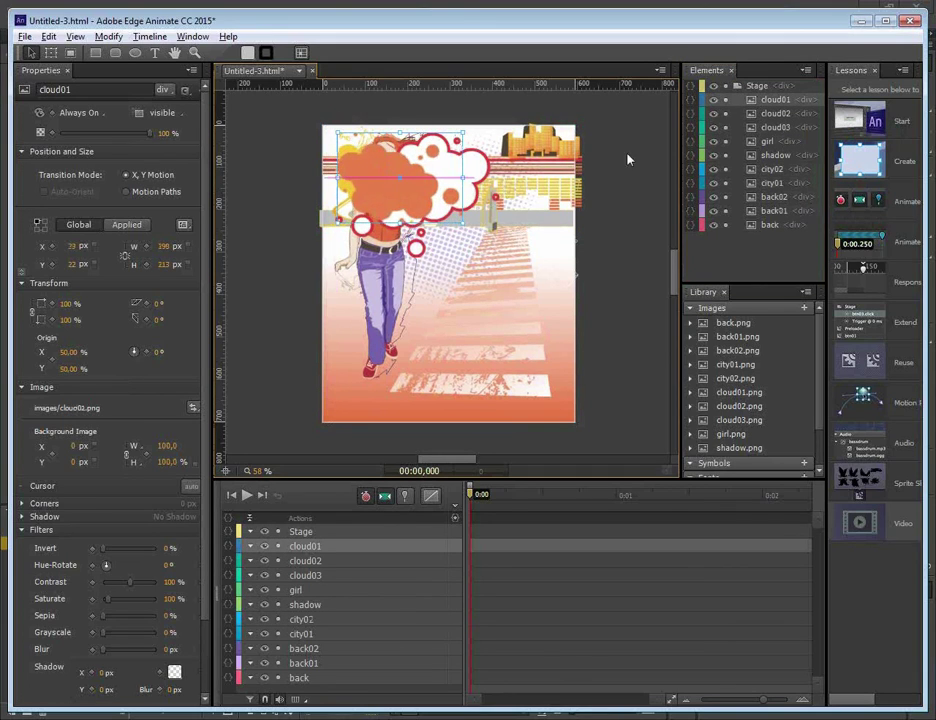
{"action": "left_click_drag", "start_coordinate": [776, 100], "coordinate": [773, 157]}
- Enlarge cloud02 to about 235 × 266 px, place it near X 149, Y 125, and stack it directly beneath shadow
{"action": "left_click", "coordinate": [773, 99]}
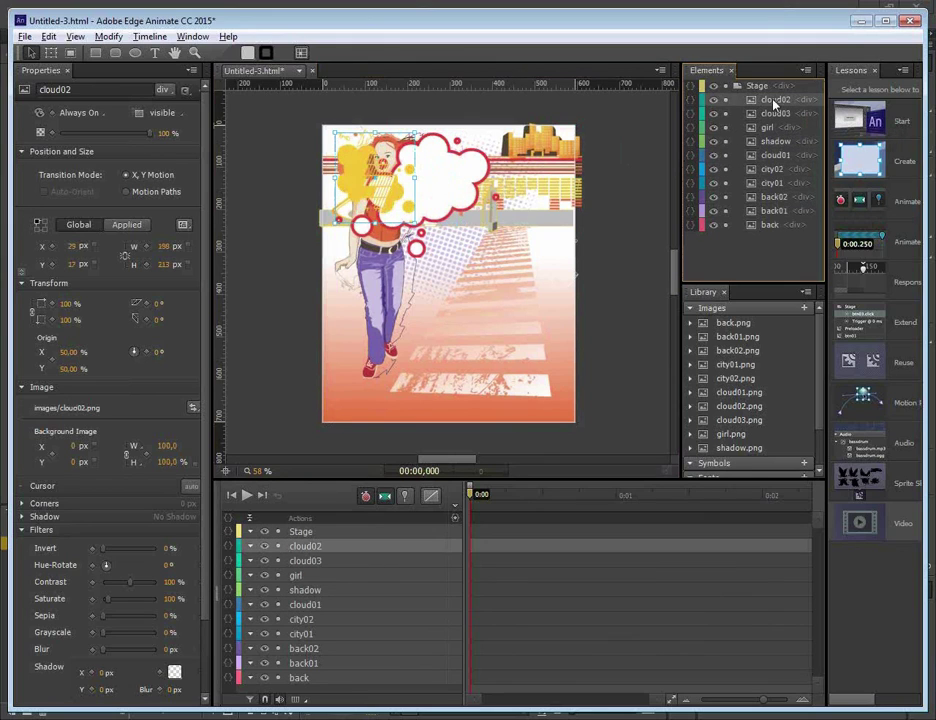
{"action": "left_click_drag", "start_coordinate": [397, 195], "coordinate": [486, 292]}
{"action": "left_click", "coordinate": [780, 103]}
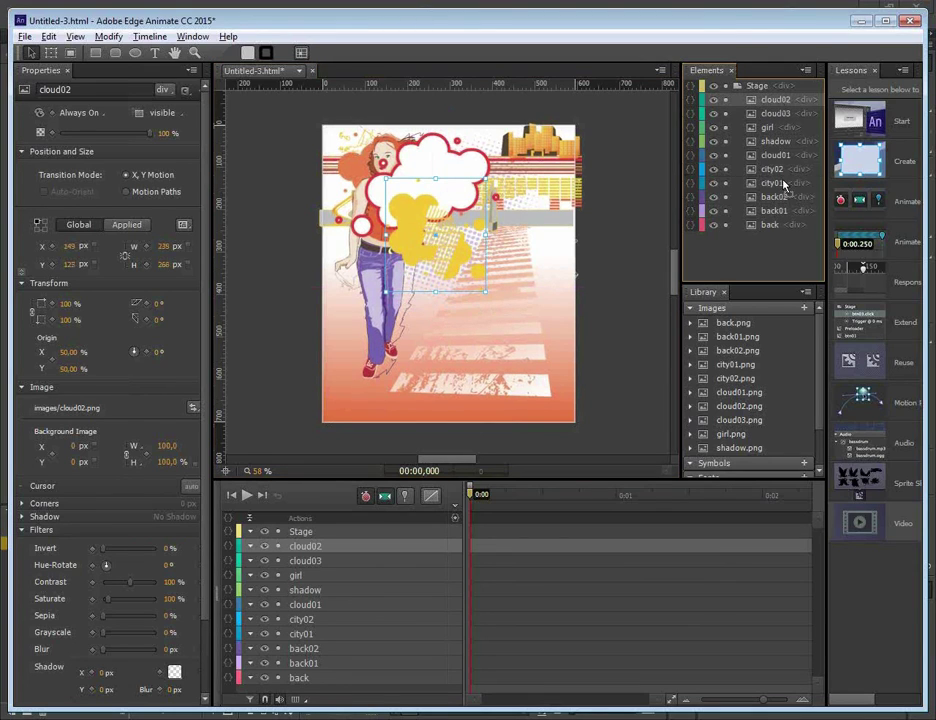
{"action": "left_click_drag", "start_coordinate": [783, 180], "coordinate": [779, 149]}
- Enlarge cloud03 until it reaches the stage's right edge beside the girl, and stack it between cloud02 and cloud01
{"action": "left_click_drag", "start_coordinate": [440, 184], "coordinate": [508, 255]}
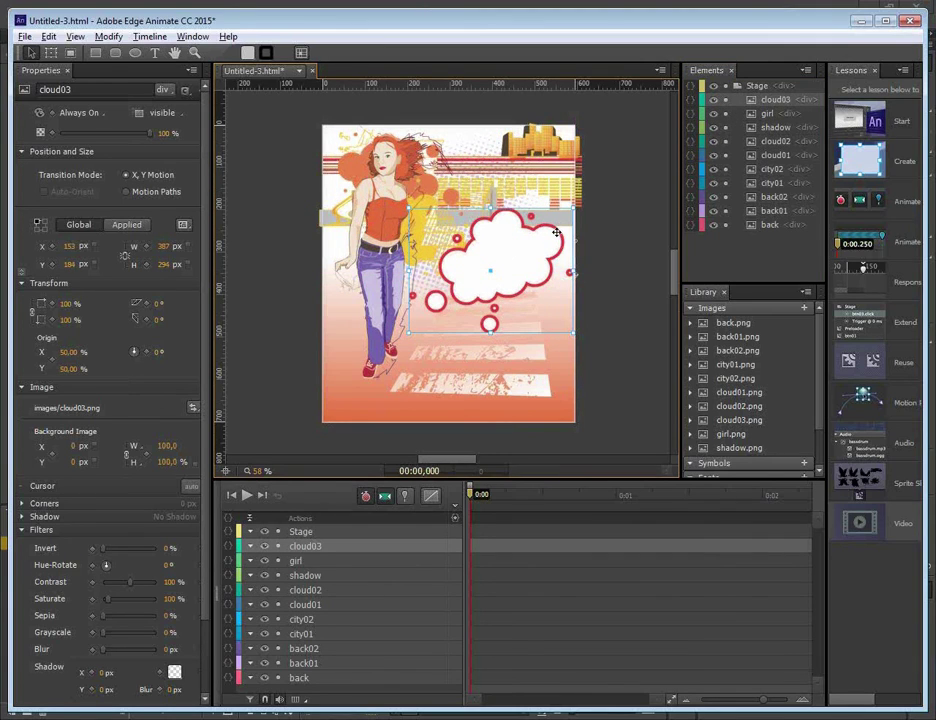
{"action": "left_click_drag", "start_coordinate": [409, 333], "coordinate": [401, 339]}
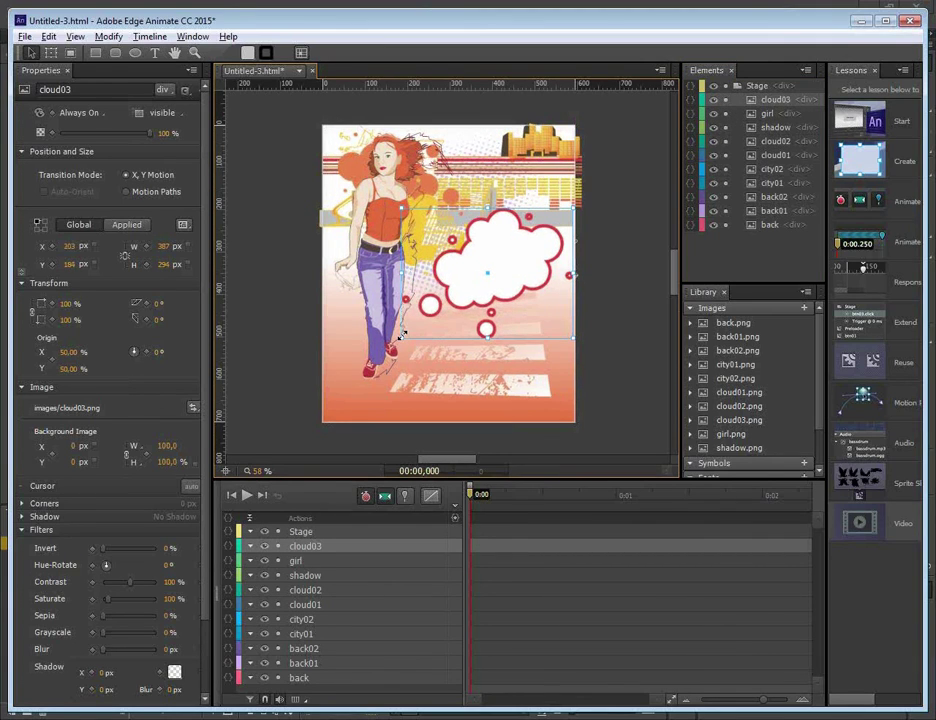
{"action": "left_click_drag", "start_coordinate": [772, 95], "coordinate": [769, 146]}
- Scale the girl and shadow images up together to nearly the full stage height, about 685 px tall
{"action": "left_click", "coordinate": [769, 101]}
{"action": "left_click", "coordinate": [775, 113], "text": "shift"}
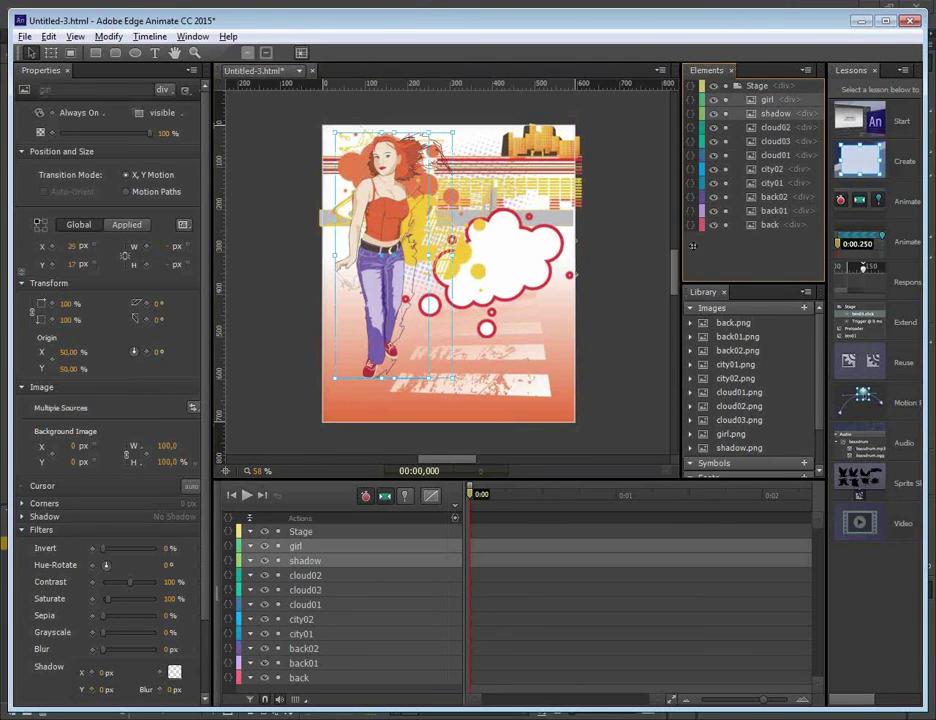
{"action": "left_click_drag", "start_coordinate": [451, 377], "coordinate": [475, 422]}
{"action": "left_click", "coordinate": [616, 372]}
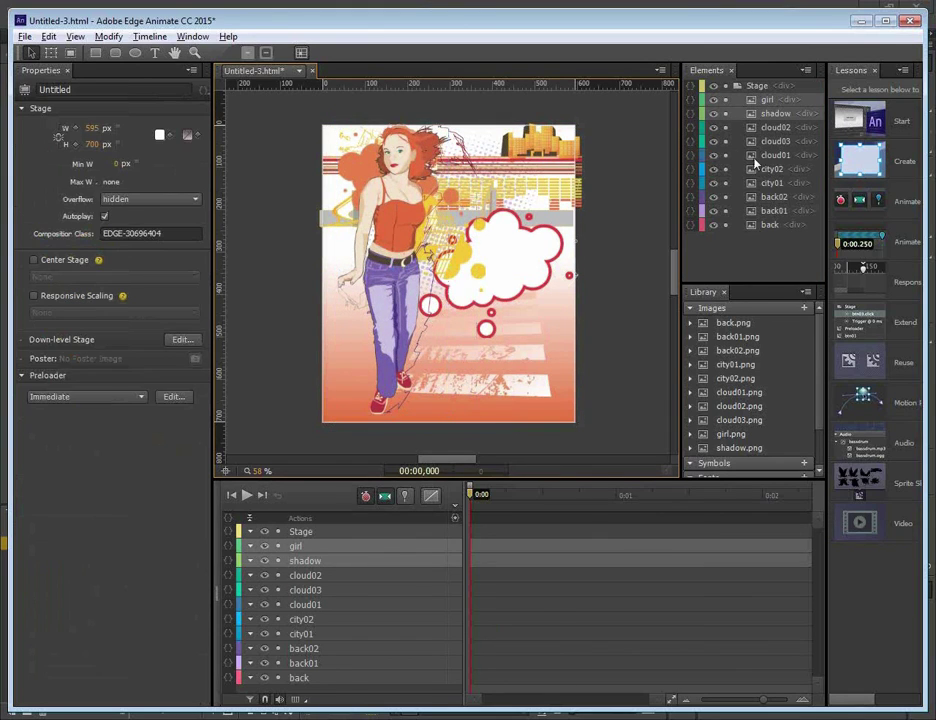
- Offset shadow to about X 13, Y 0, and shift the girl slightly left over it
{"action": "left_click", "coordinate": [776, 115]}
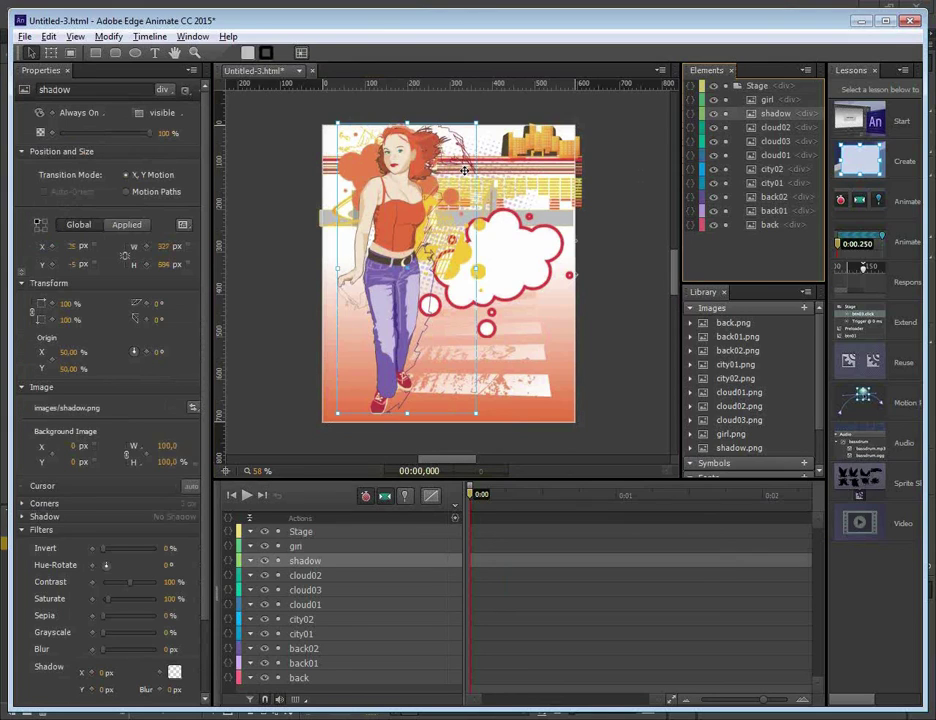
{"action": "left_click_drag", "start_coordinate": [461, 170], "coordinate": [453, 174]}
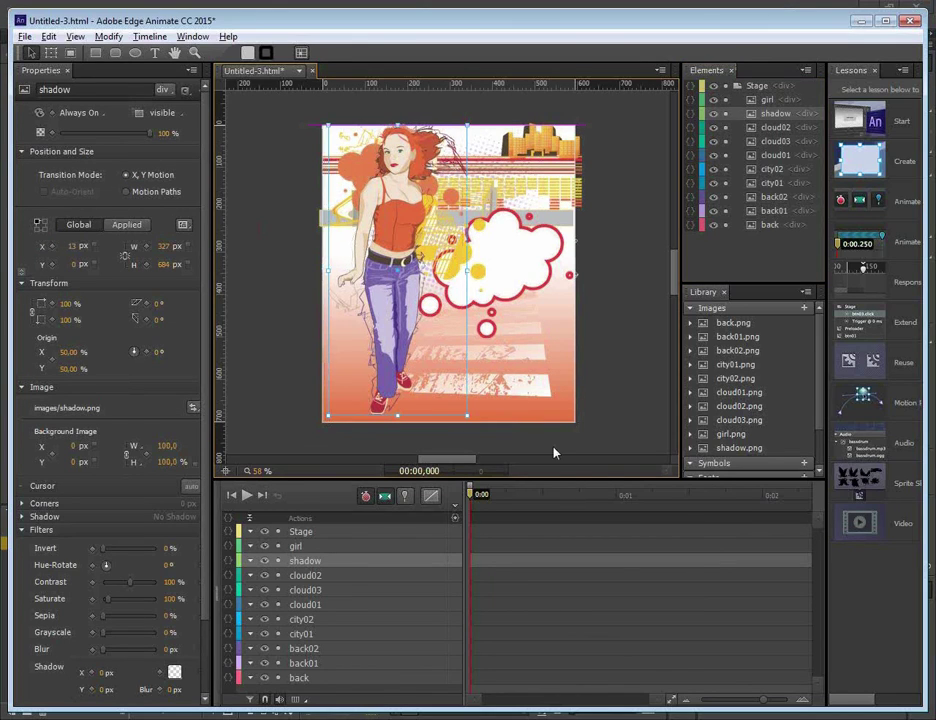
{"action": "left_click", "coordinate": [404, 258]}
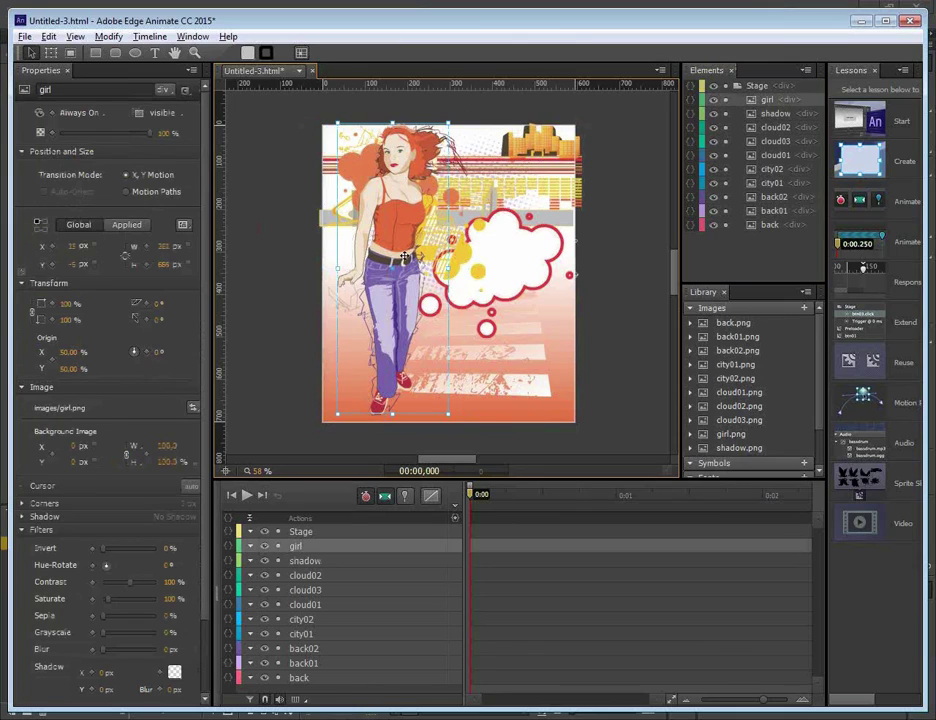
{"action": "left_click_drag", "start_coordinate": [400, 203], "coordinate": [389, 205]}
{"action": "left_click", "coordinate": [617, 396]}
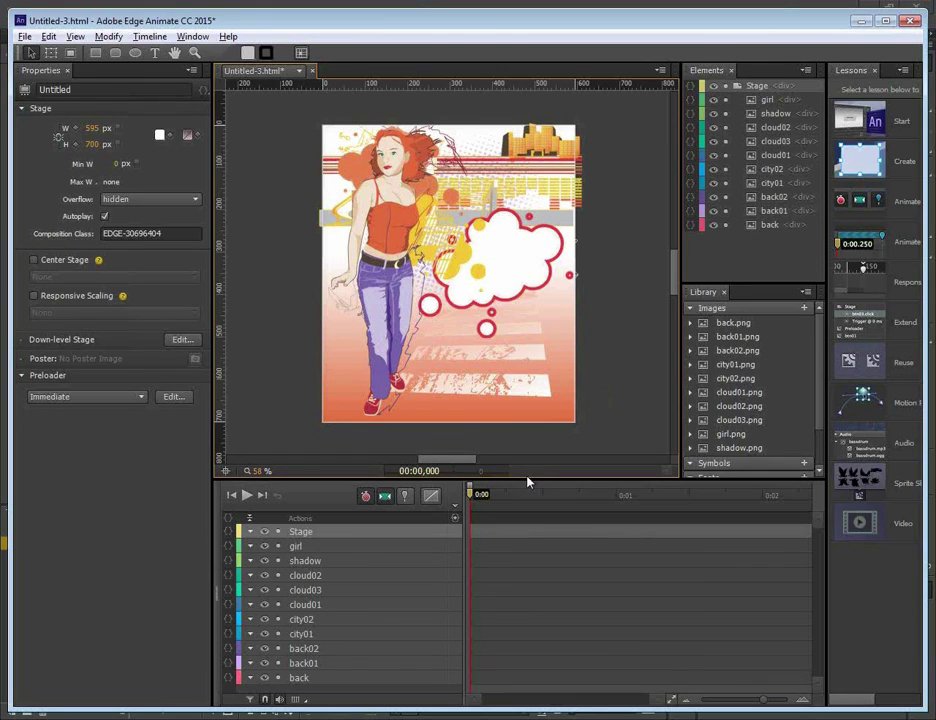
- Enlarge the timeline area, select all elements, and set the pin at 0:01 with the playhead kept at 0:00
{"action": "left_click_drag", "start_coordinate": [526, 480], "coordinate": [525, 453]}
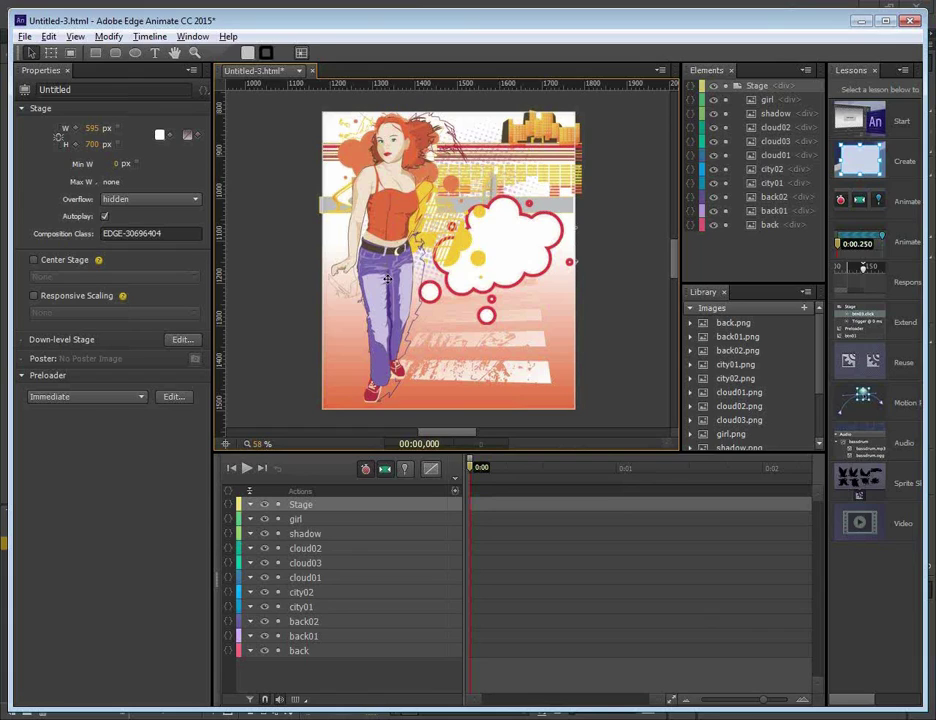
{"action": "left_click", "coordinate": [348, 654]}
{"action": "left_click", "coordinate": [323, 638], "text": "shift"}
{"action": "left_click_drag", "start_coordinate": [323, 627], "coordinate": [328, 524]}
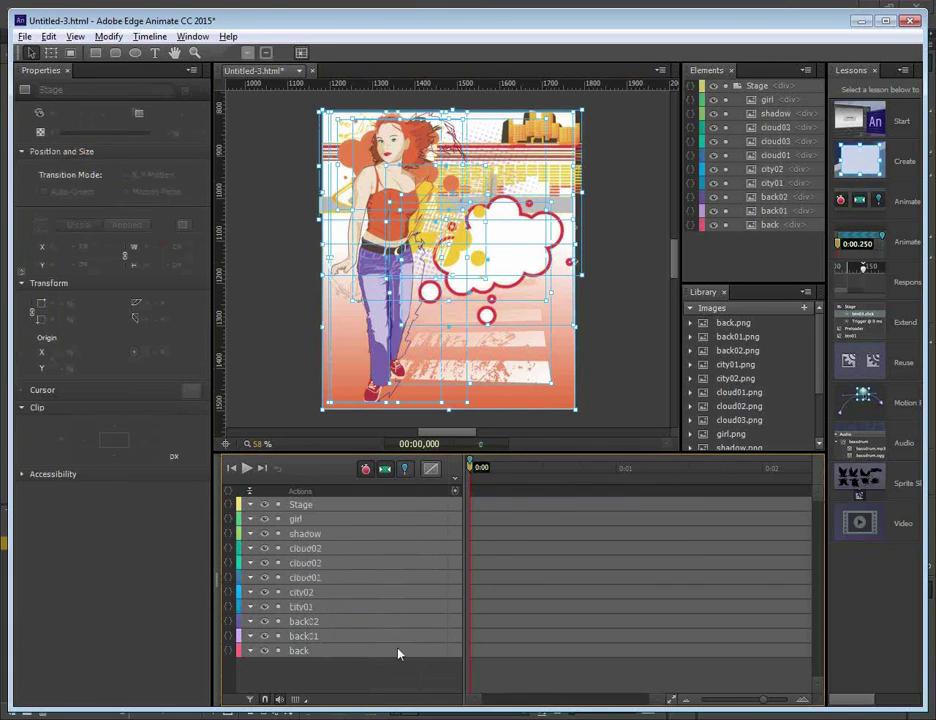
{"action": "left_click_drag", "start_coordinate": [472, 461], "coordinate": [616, 491]}
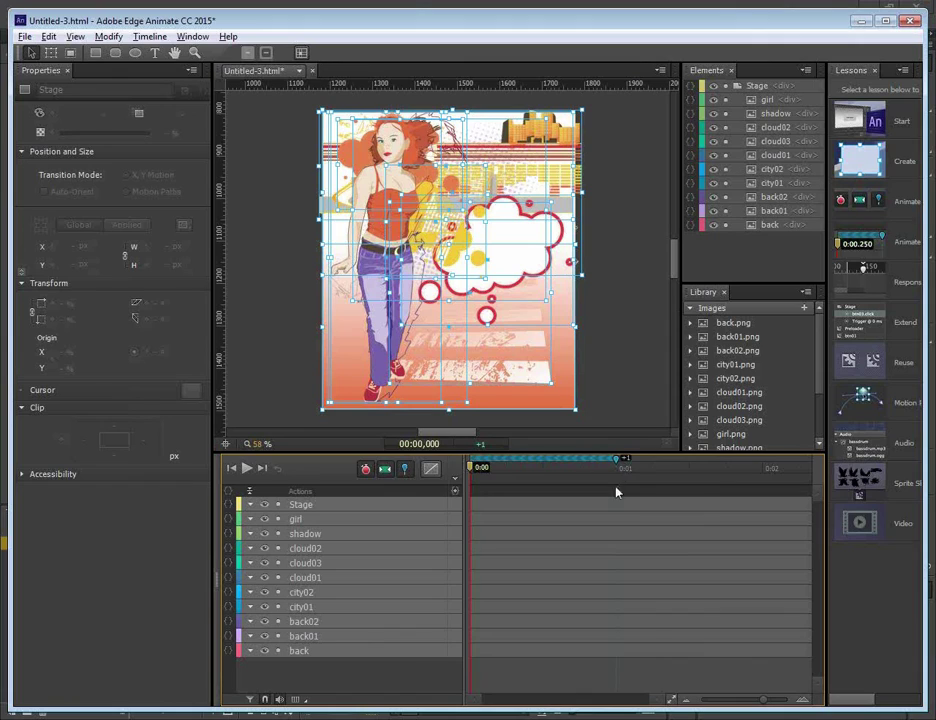
{"action": "left_click", "coordinate": [367, 686]}
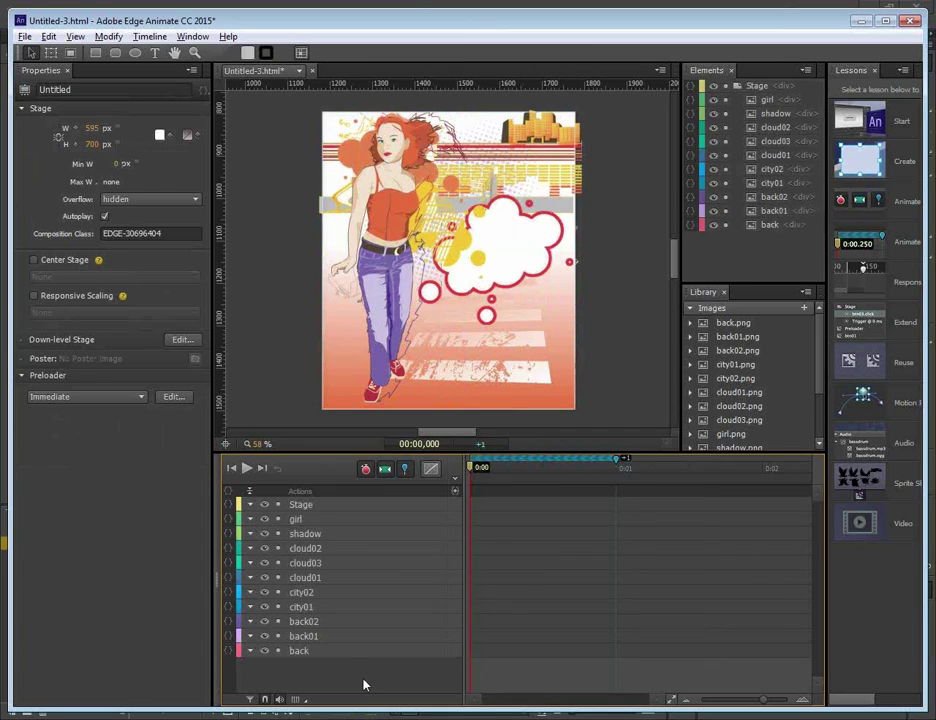
{"action": "left_click", "coordinate": [334, 651]}
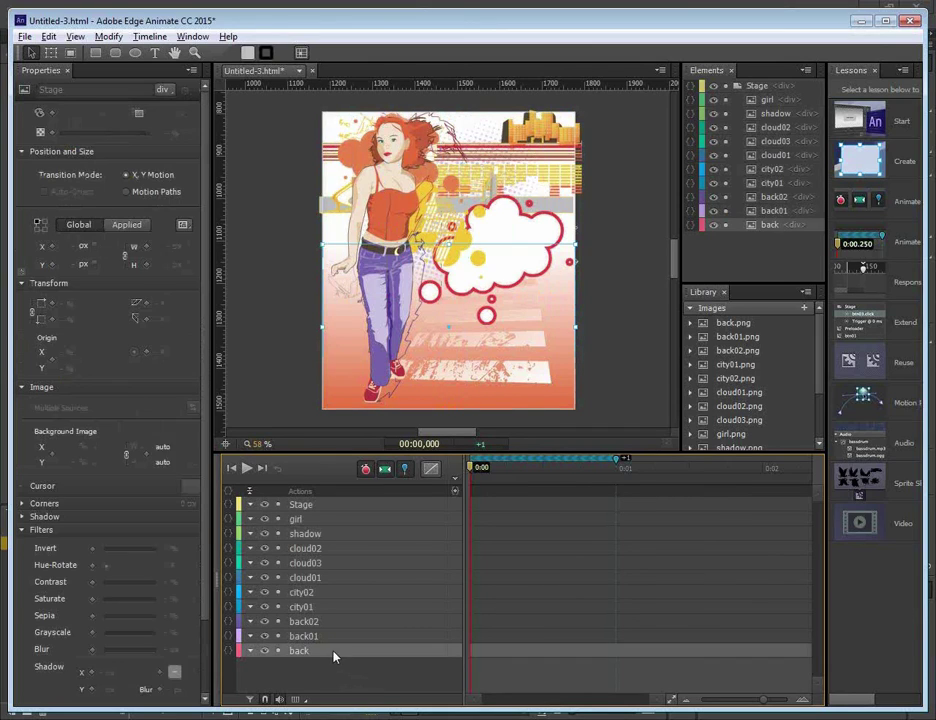
{"action": "left_click", "coordinate": [337, 637]}
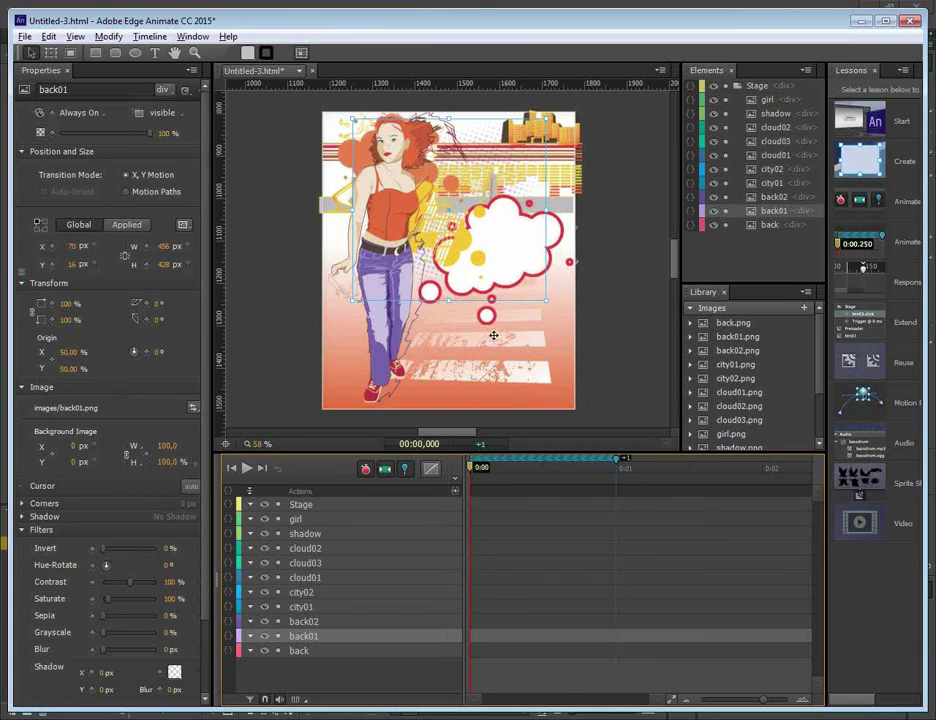
{"action": "left_click", "coordinate": [265, 622]}
{"action": "left_click", "coordinate": [265, 622]}
{"action": "left_click", "coordinate": [265, 519]}
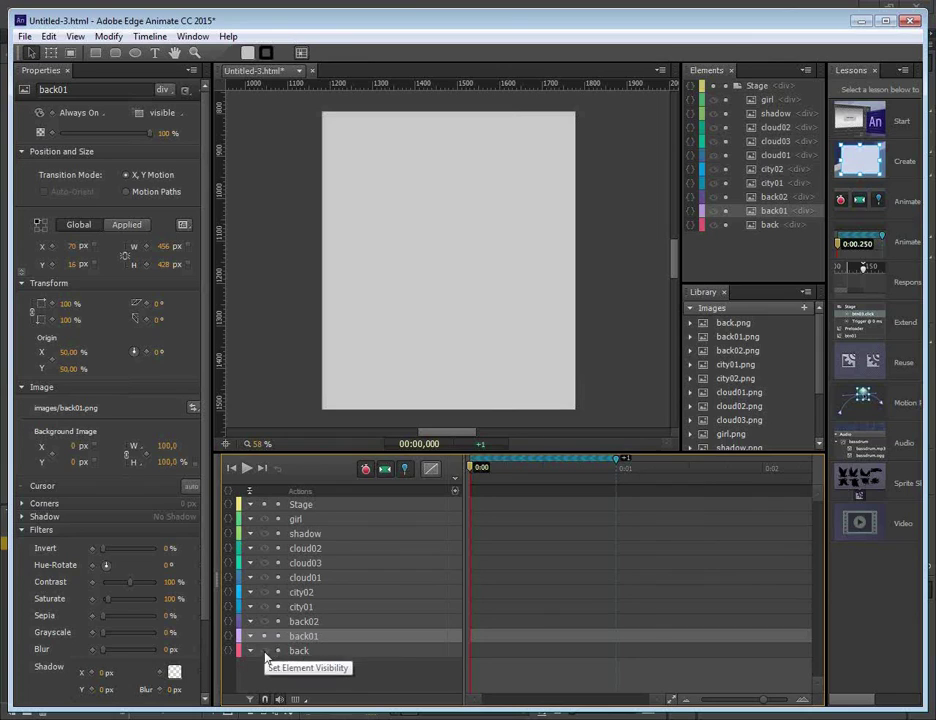
{"action": "left_click", "coordinate": [321, 676]}
{"action": "left_click", "coordinate": [305, 640]}
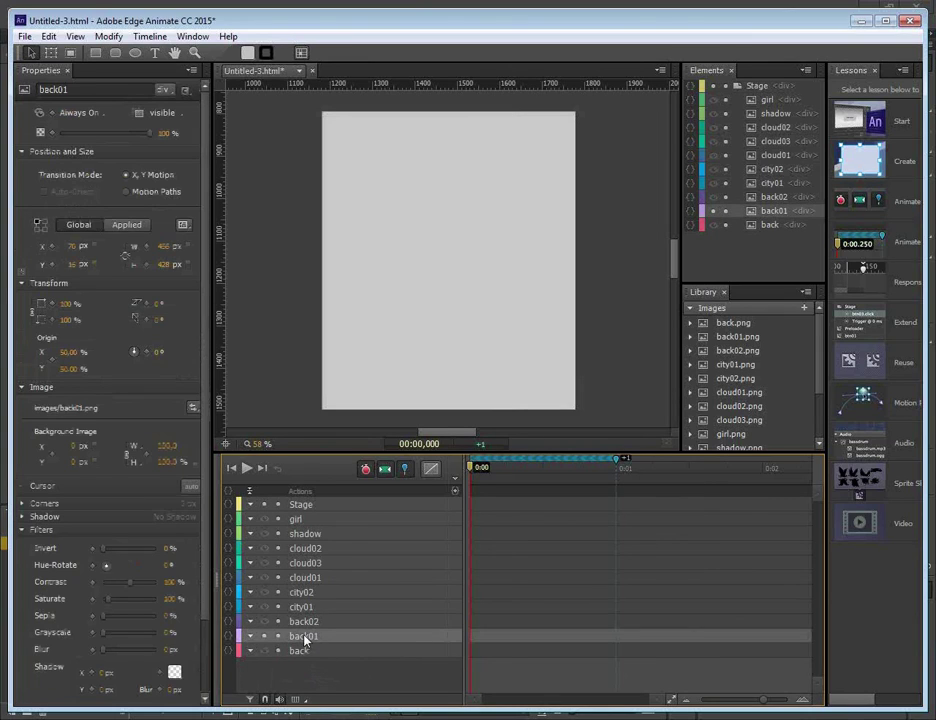
{"action": "left_click_drag", "start_coordinate": [470, 467], "coordinate": [496, 467]}
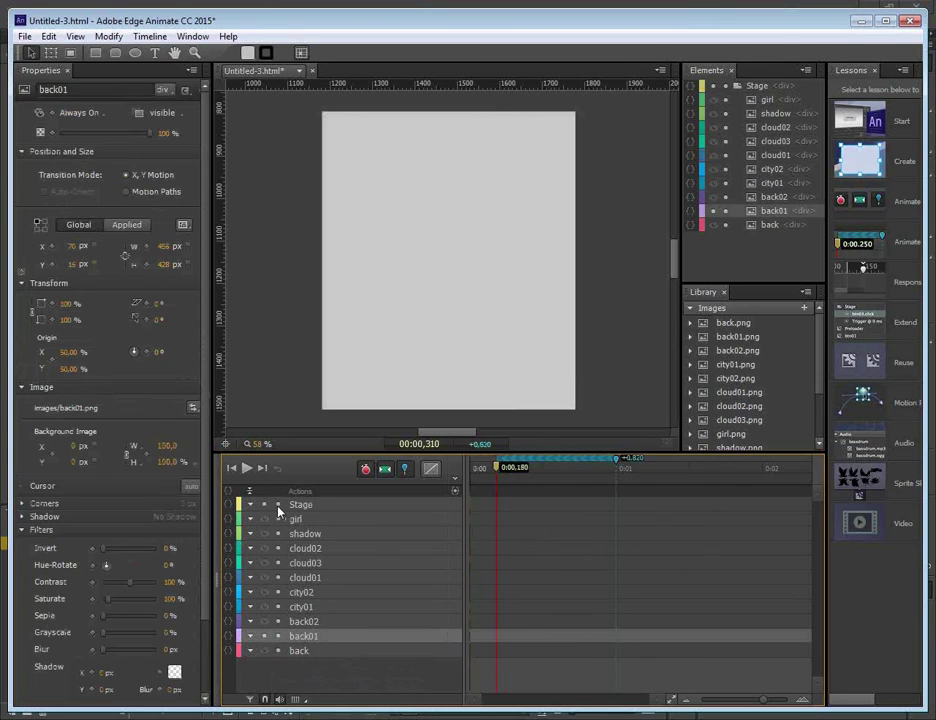
{"action": "left_click", "coordinate": [265, 505]}
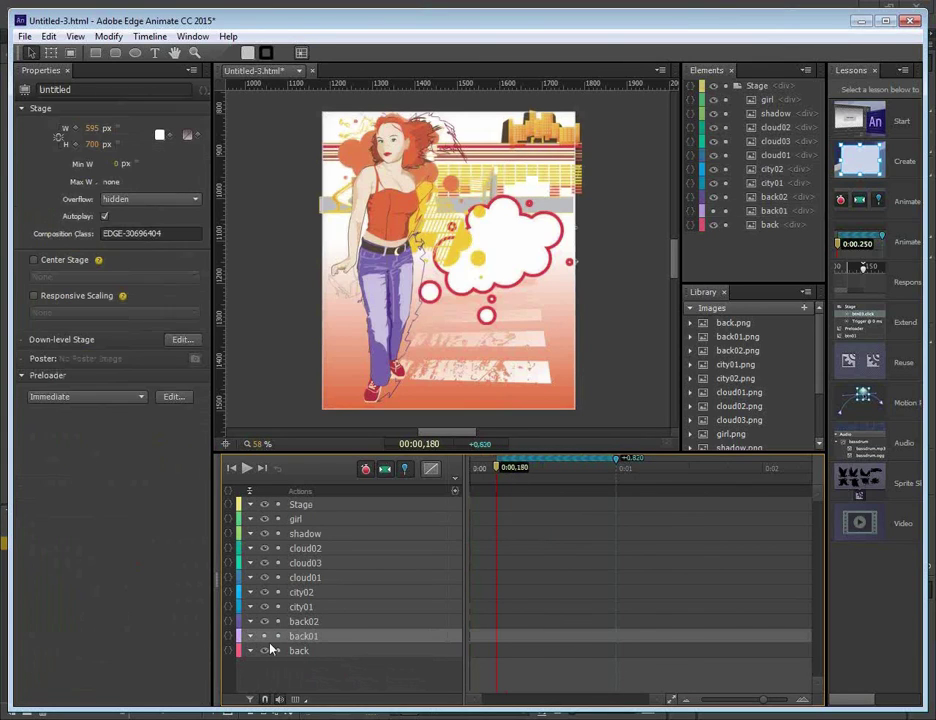
{"action": "left_click", "coordinate": [265, 504]}
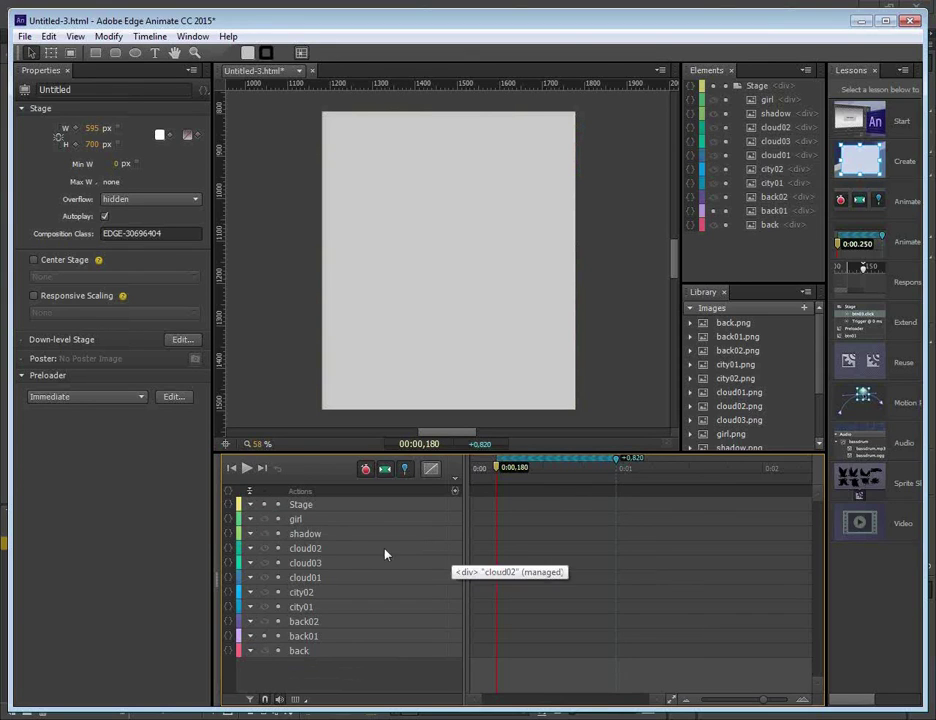
{"action": "left_click", "coordinate": [266, 505]}
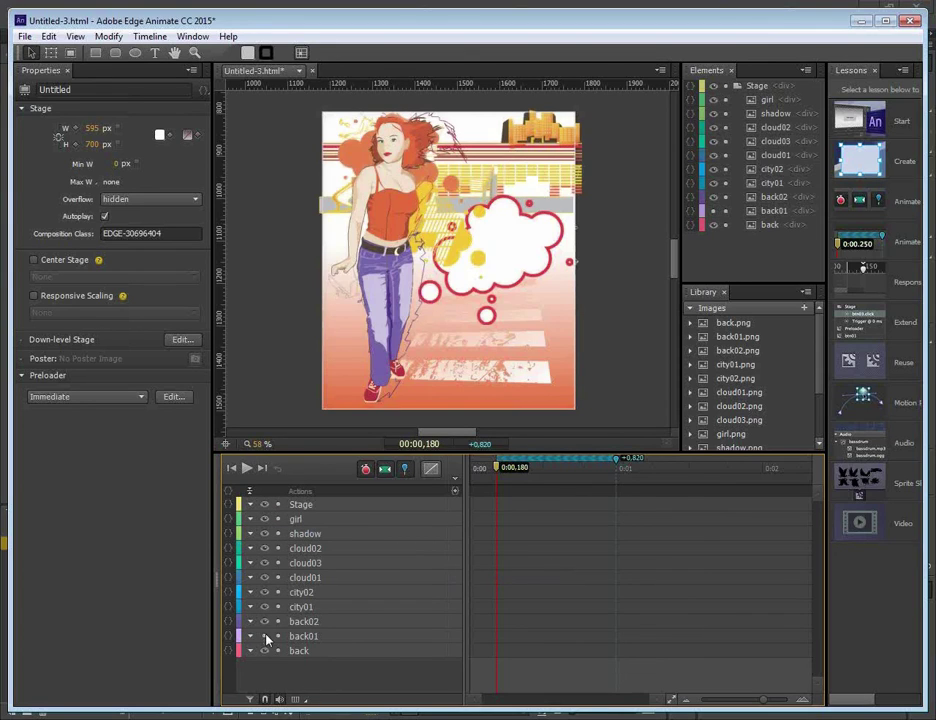
{"action": "left_click_drag", "start_coordinate": [516, 471], "coordinate": [470, 472]}
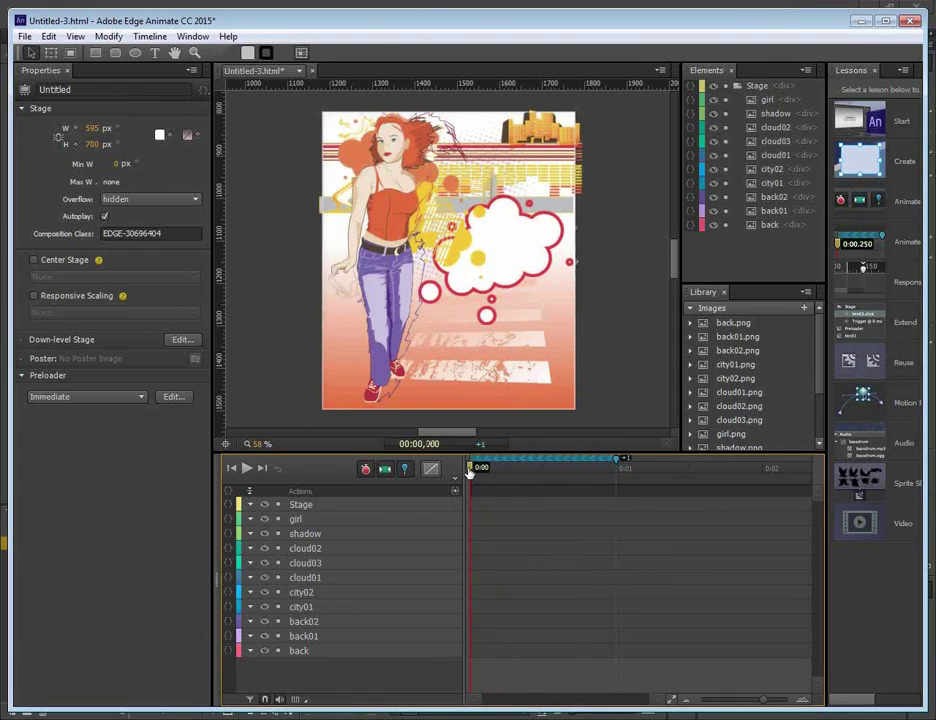
- At 0:00, set back01's opacity to 0% and shrink it to about 197 × 185 px near X 218, Y 10
{"action": "left_click", "coordinate": [304, 636]}
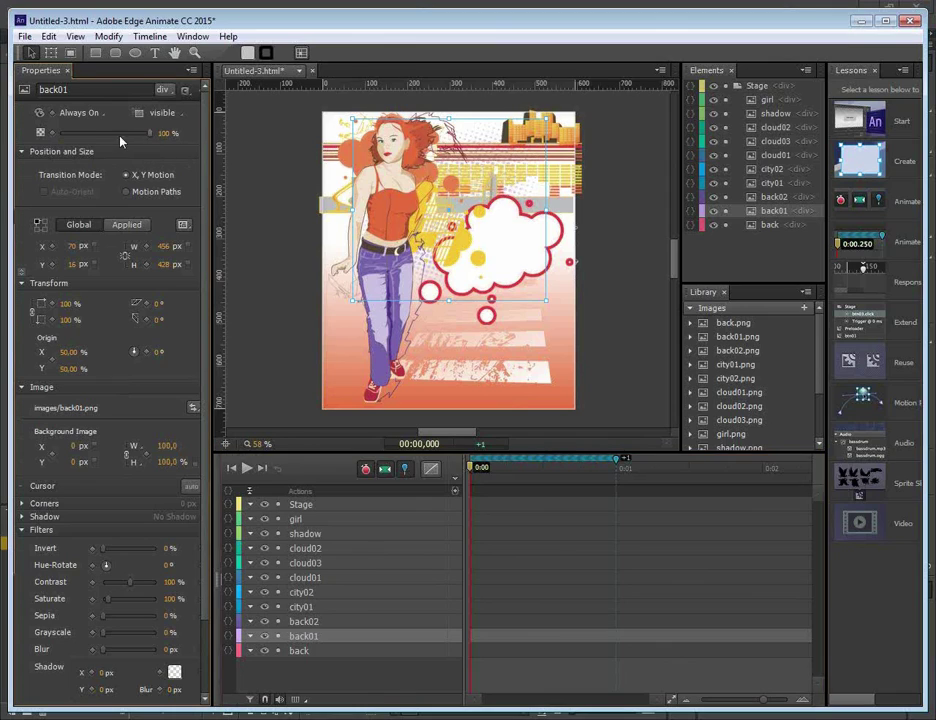
{"action": "left_click", "coordinate": [48, 136]}
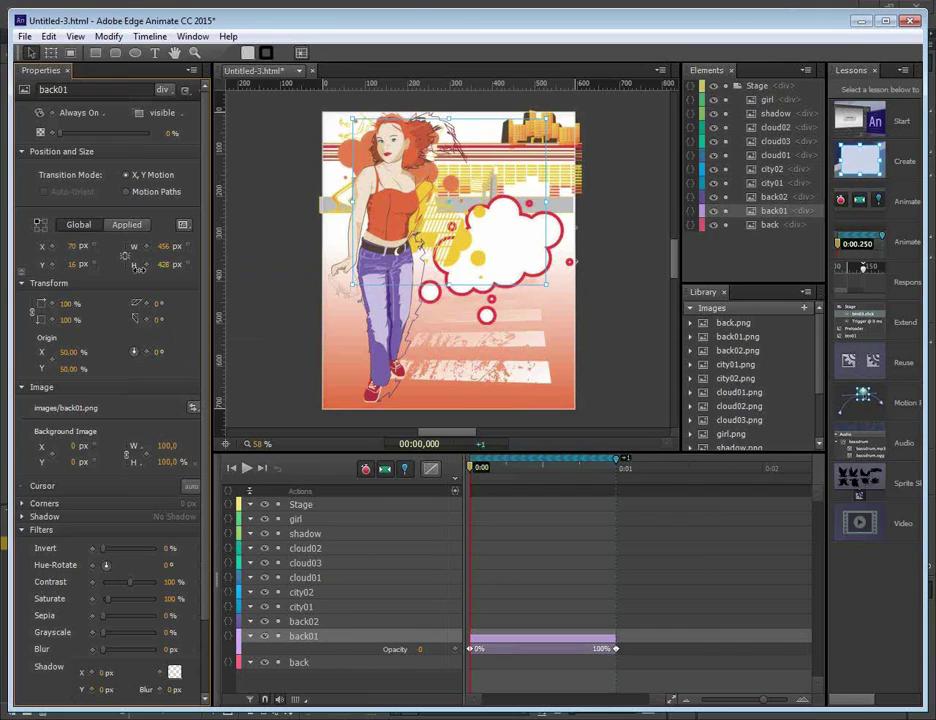
{"action": "left_click_drag", "start_coordinate": [545, 300], "coordinate": [489, 168]}
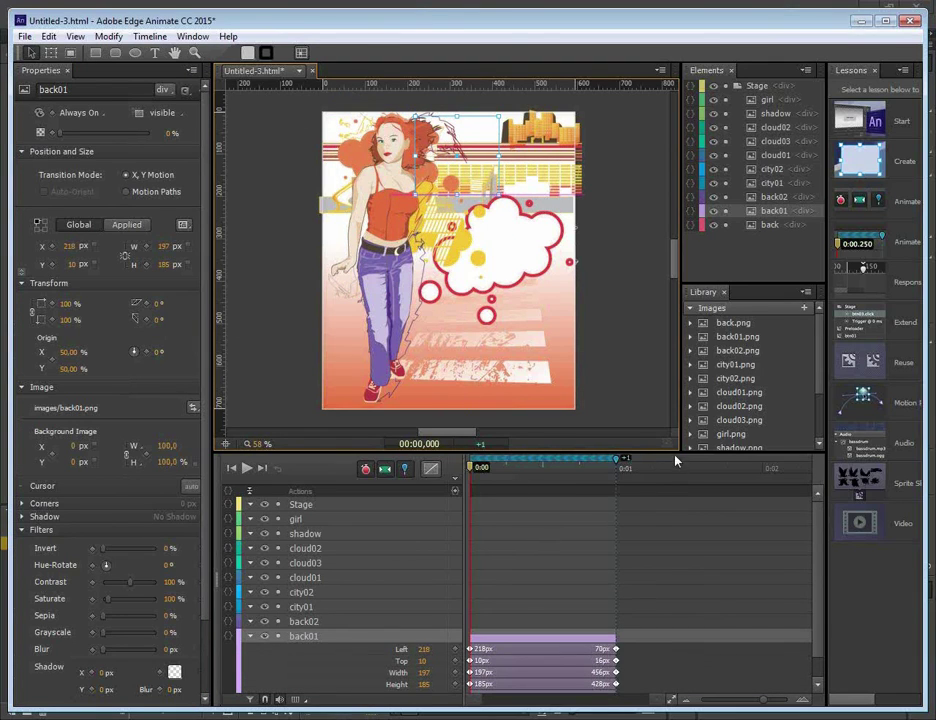
- At 0:01, move back01 down to about Y 85 px and collapse its animated properties in the timeline
{"action": "left_click_drag", "start_coordinate": [673, 453], "coordinate": [667, 420]}
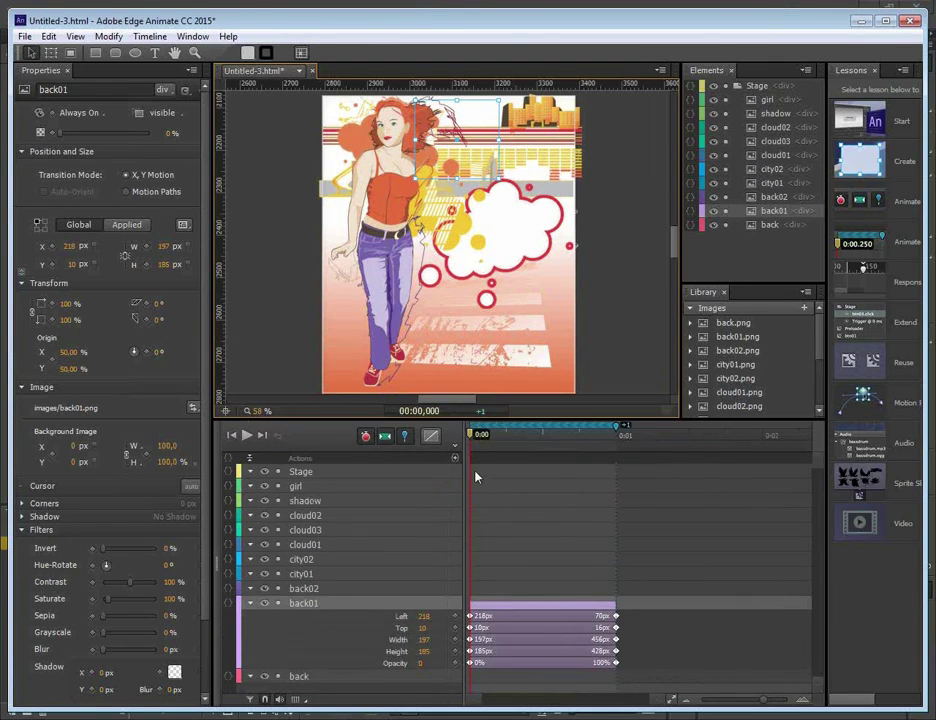
{"action": "left_click_drag", "start_coordinate": [470, 440], "coordinate": [617, 476]}
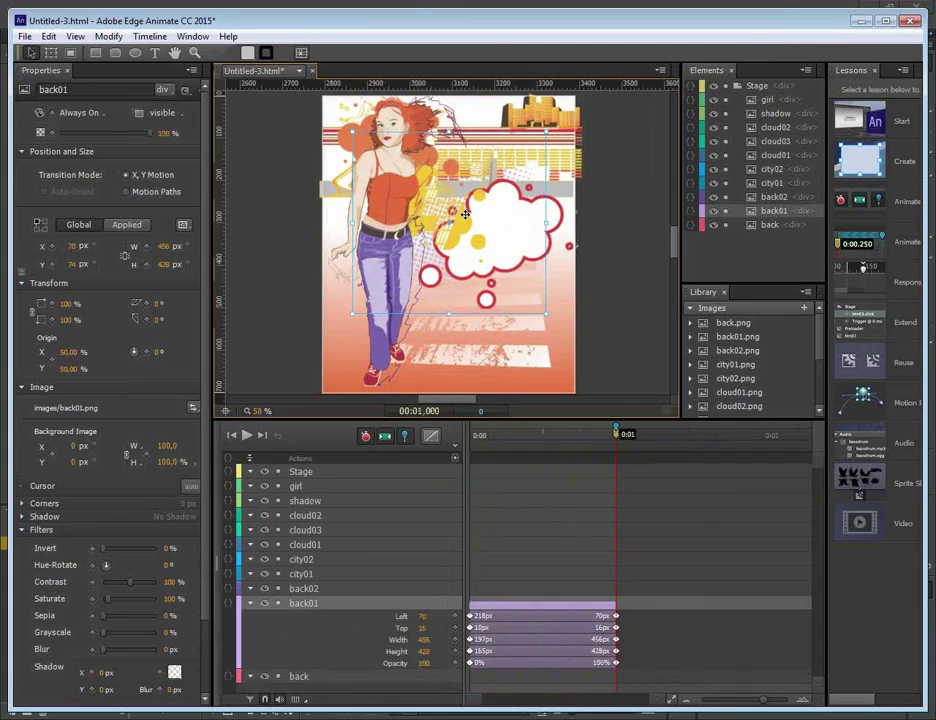
{"action": "left_click", "coordinate": [251, 603]}
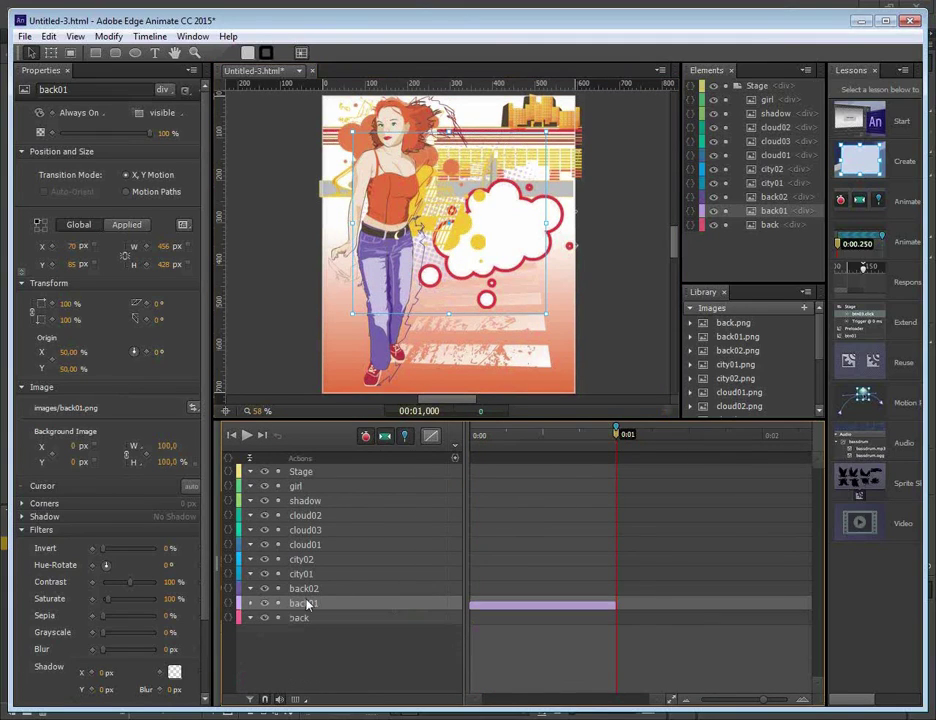
- At 0:00, squash back02's height down to its upper edge, leaving only a few pixels, while keeping its width
{"action": "left_click", "coordinate": [312, 589]}
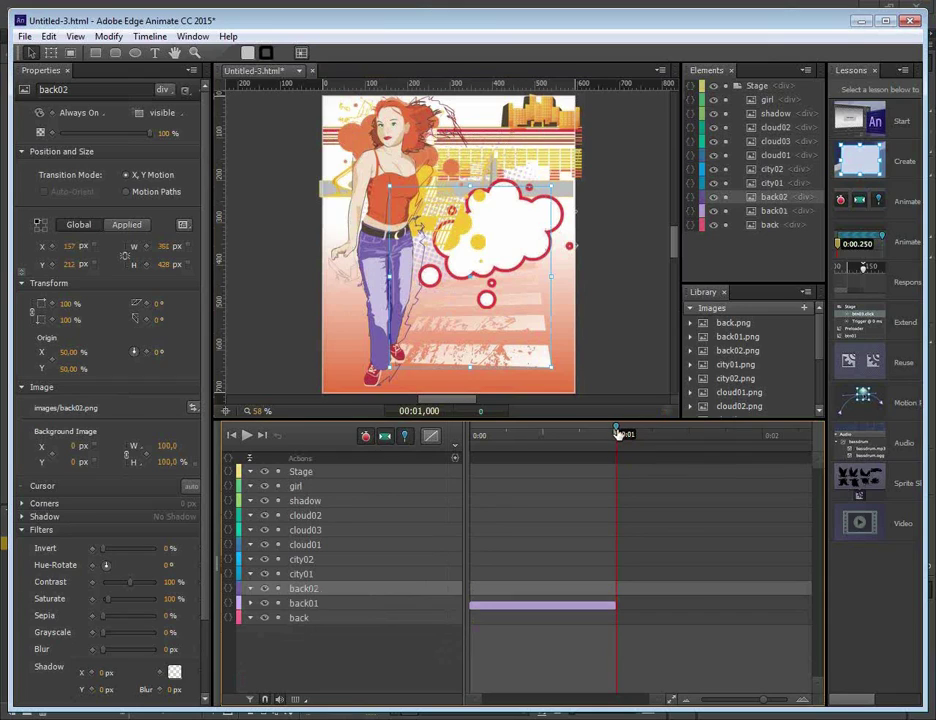
{"action": "left_click_drag", "start_coordinate": [616, 432], "coordinate": [469, 437]}
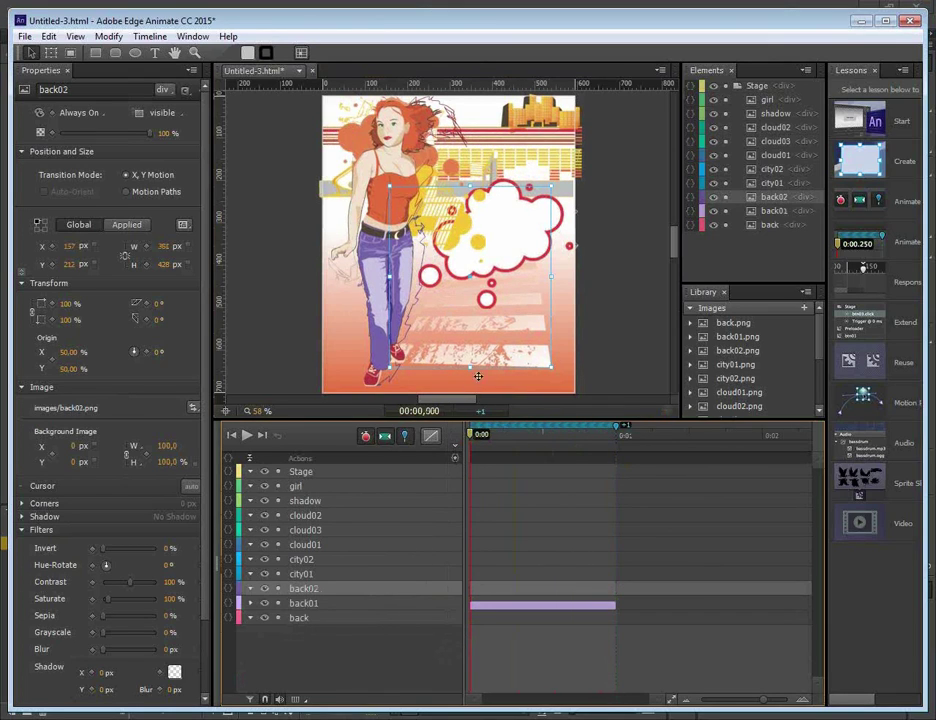
{"action": "left_click_drag", "start_coordinate": [474, 366], "coordinate": [469, 189]}
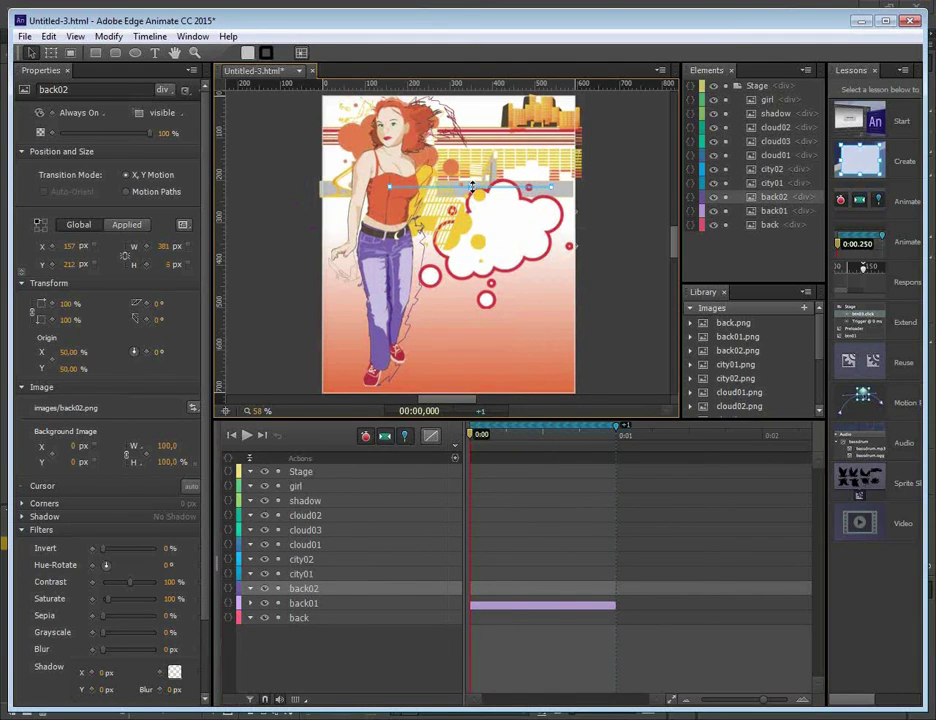
- At 0:00, squash city01's width to about 16 px at its right edge and city02's width to about 9 px at its left edge
{"action": "left_click_drag", "start_coordinate": [472, 436], "coordinate": [463, 467]}
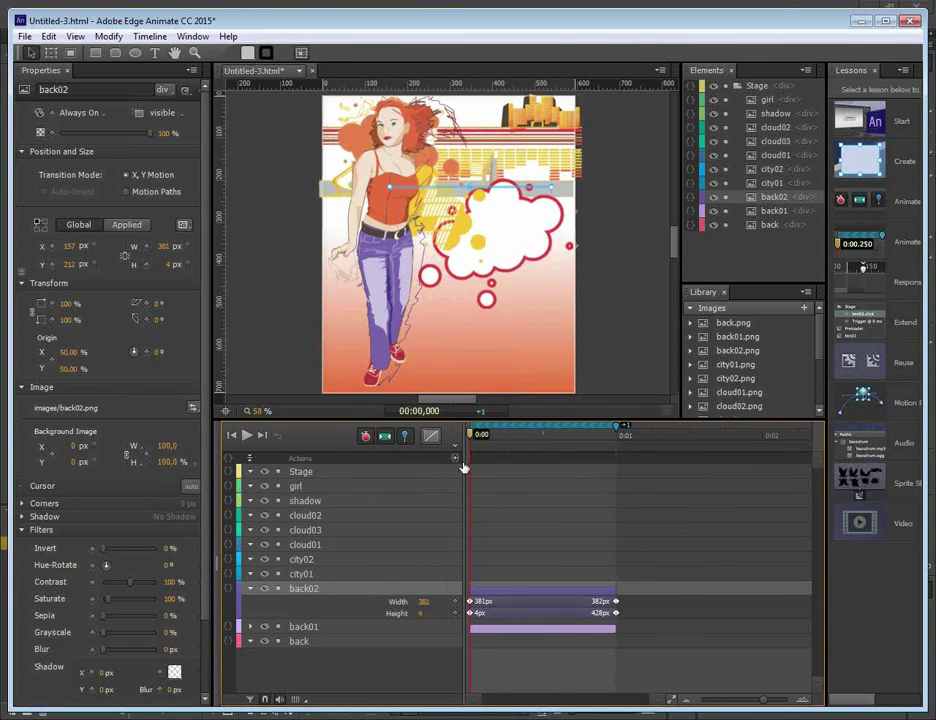
{"action": "left_click", "coordinate": [300, 574]}
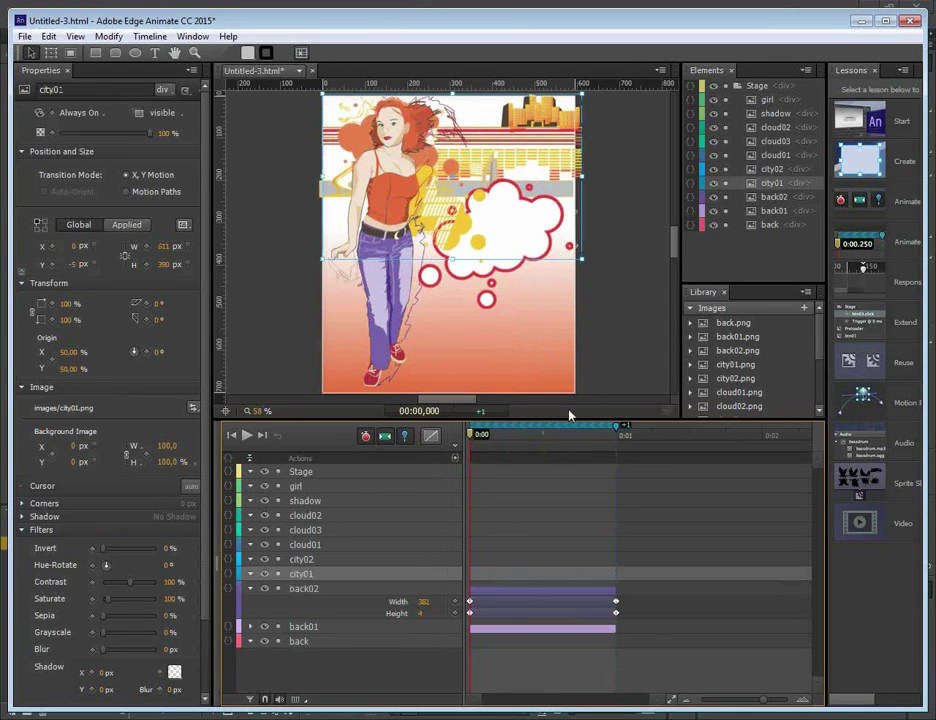
{"action": "left_click_drag", "start_coordinate": [322, 176], "coordinate": [573, 198]}
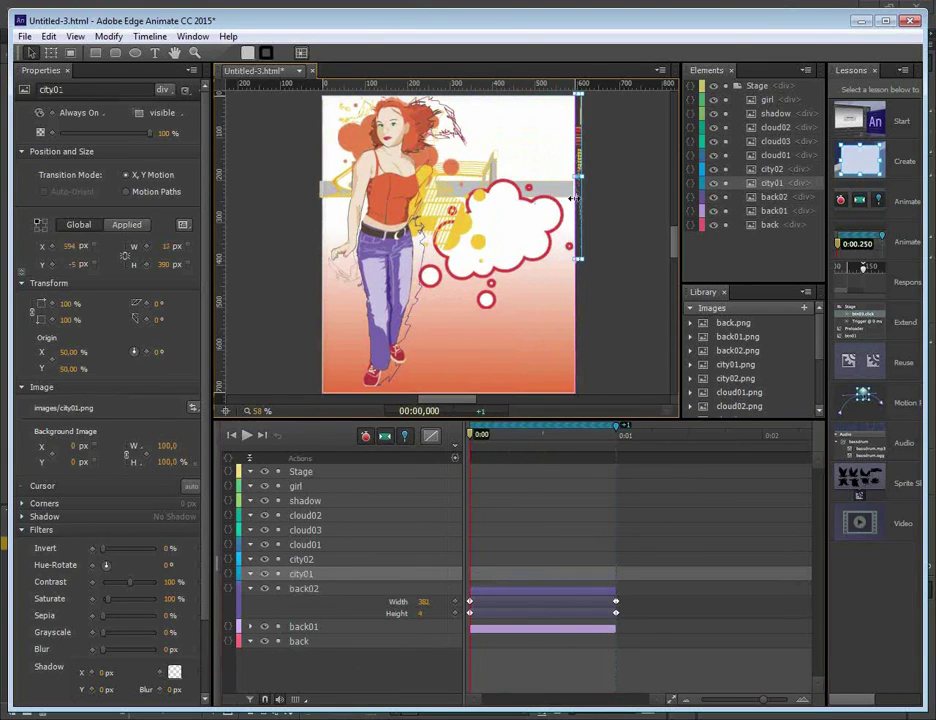
{"action": "left_click", "coordinate": [407, 559]}
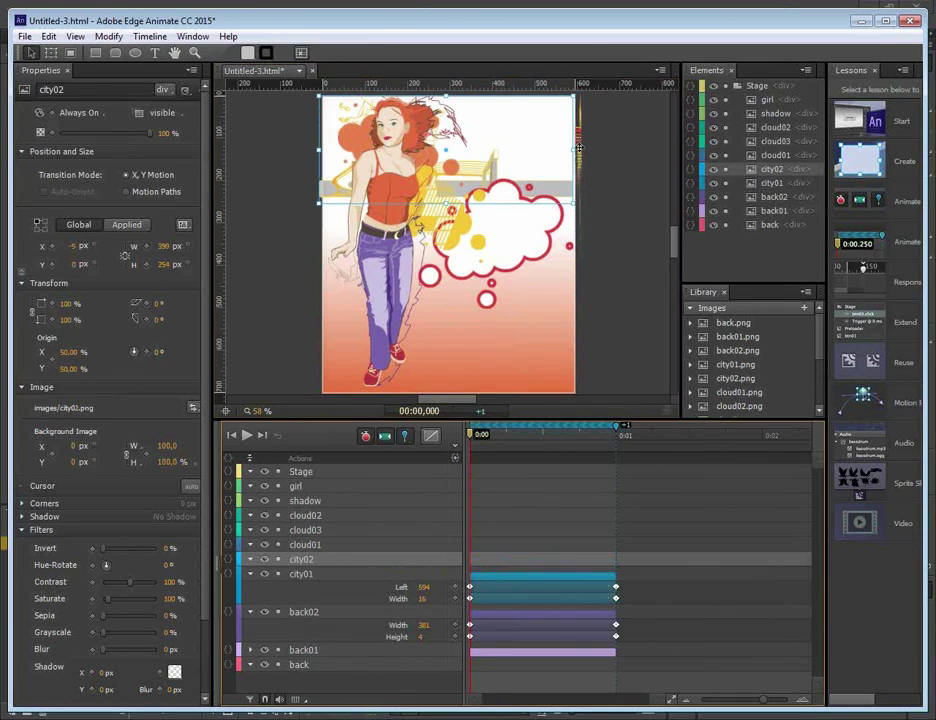
{"action": "left_click_drag", "start_coordinate": [578, 148], "coordinate": [324, 146]}
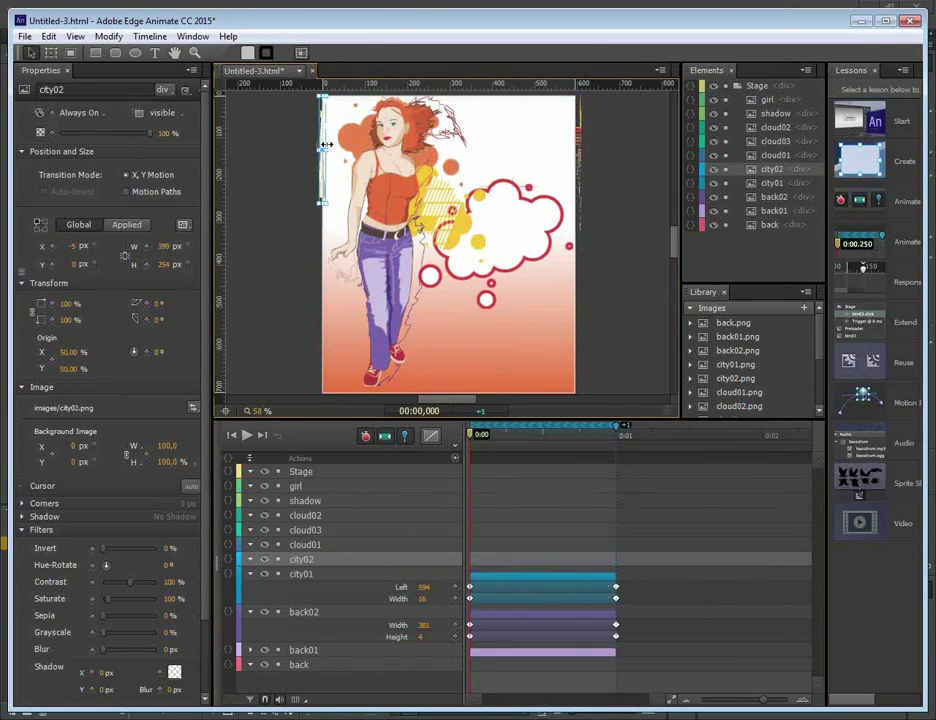
- At 0:00, shrink cloud01 to about 44 × 32 px near X 132, Y 86 and set its opacity to 0%
{"action": "left_click", "coordinate": [316, 548]}
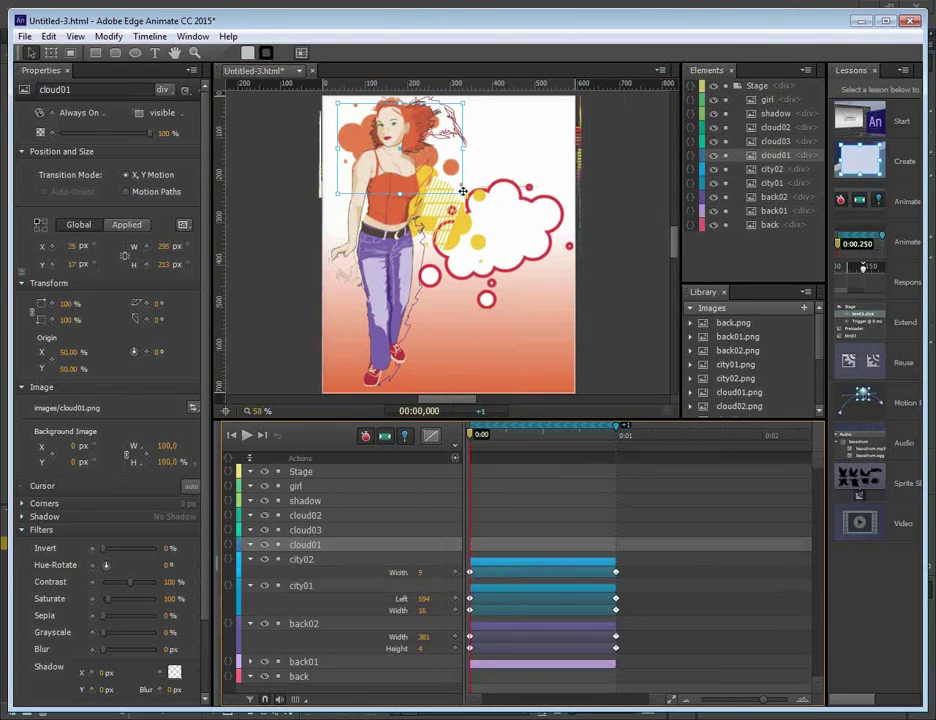
{"action": "left_click_drag", "start_coordinate": [461, 190], "coordinate": [388, 140]}
{"action": "left_click_drag", "start_coordinate": [158, 132], "coordinate": [125, 132]}
- At 0:00, shrink cloud03 to about 16 × 12 px at its lower-left corner and cloud02 to about 1 × 4 px near X 148
{"action": "left_click", "coordinate": [490, 530]}
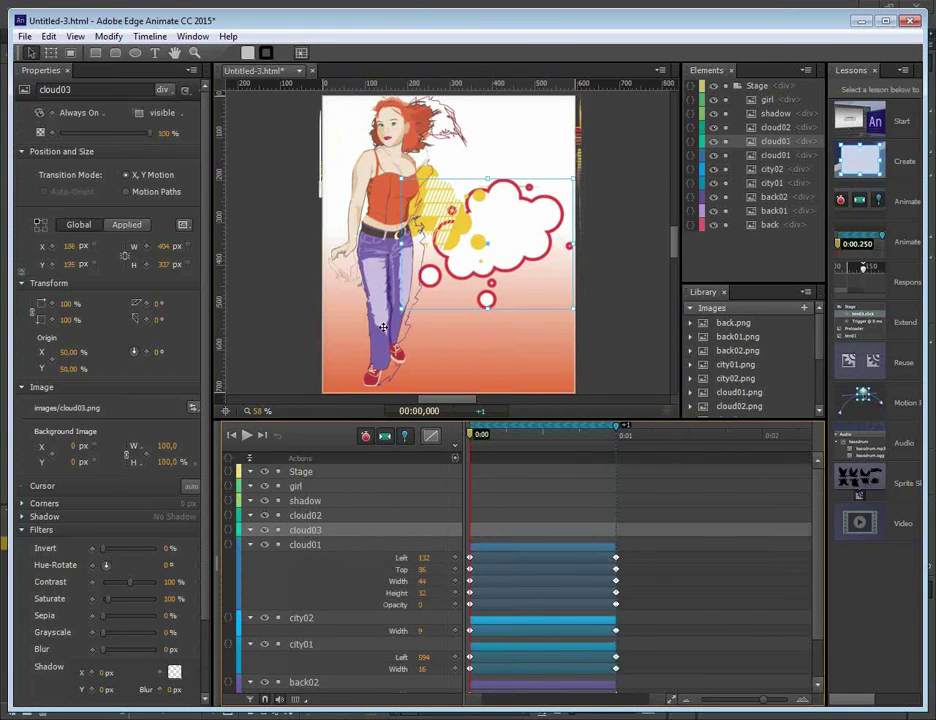
{"action": "left_click_drag", "start_coordinate": [572, 180], "coordinate": [405, 306]}
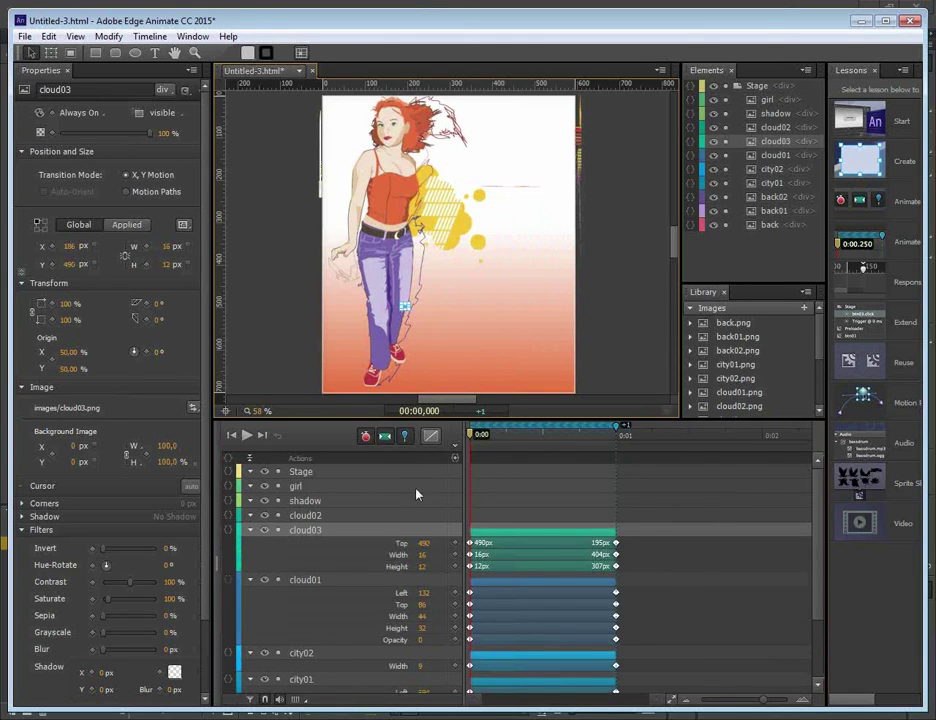
{"action": "left_click", "coordinate": [305, 515]}
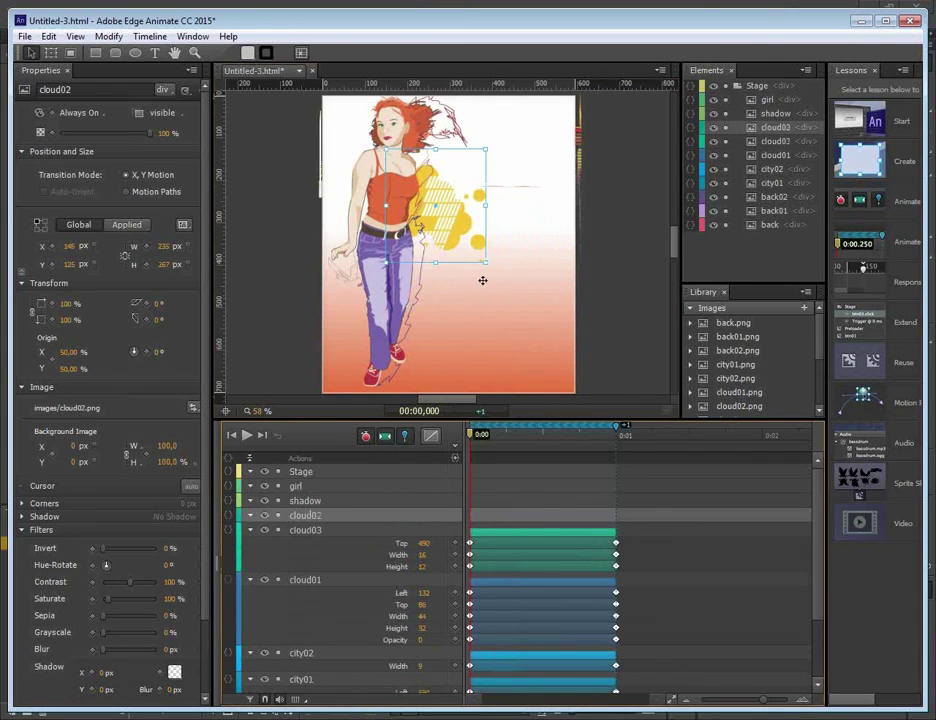
{"action": "left_click_drag", "start_coordinate": [486, 262], "coordinate": [408, 170]}
- At 0:00, reduce the background image size of girl and shadow together to about 41% and set their opacity to 0%
{"action": "left_click", "coordinate": [300, 501]}
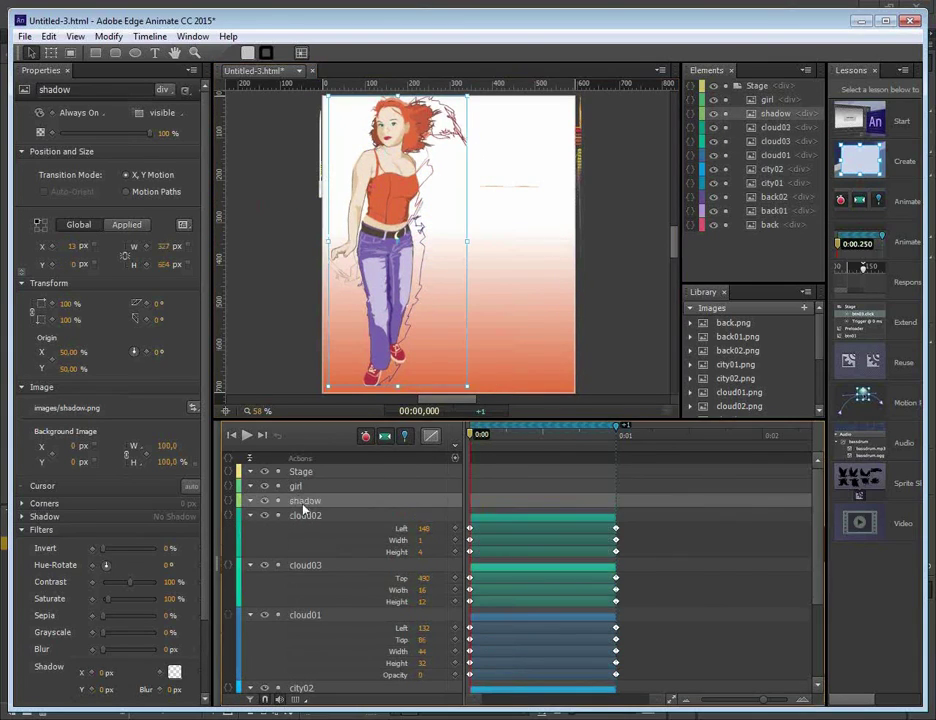
{"action": "left_click", "coordinate": [318, 487], "text": "shift"}
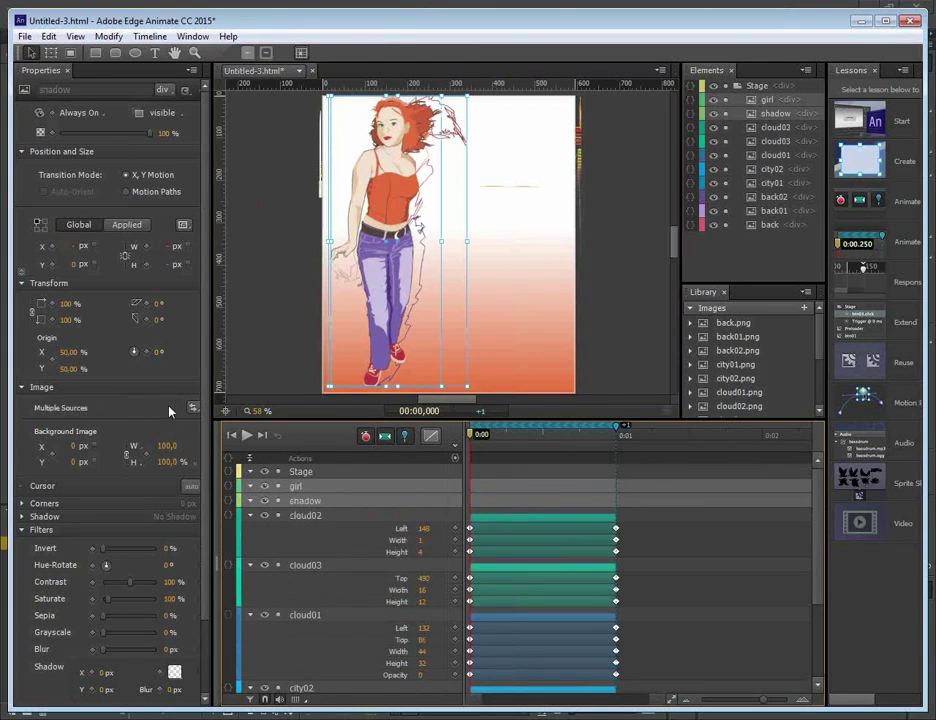
{"action": "left_click_drag", "start_coordinate": [168, 452], "coordinate": [18, 470]}
{"action": "left_click_drag", "start_coordinate": [161, 455], "coordinate": [46, 467]}
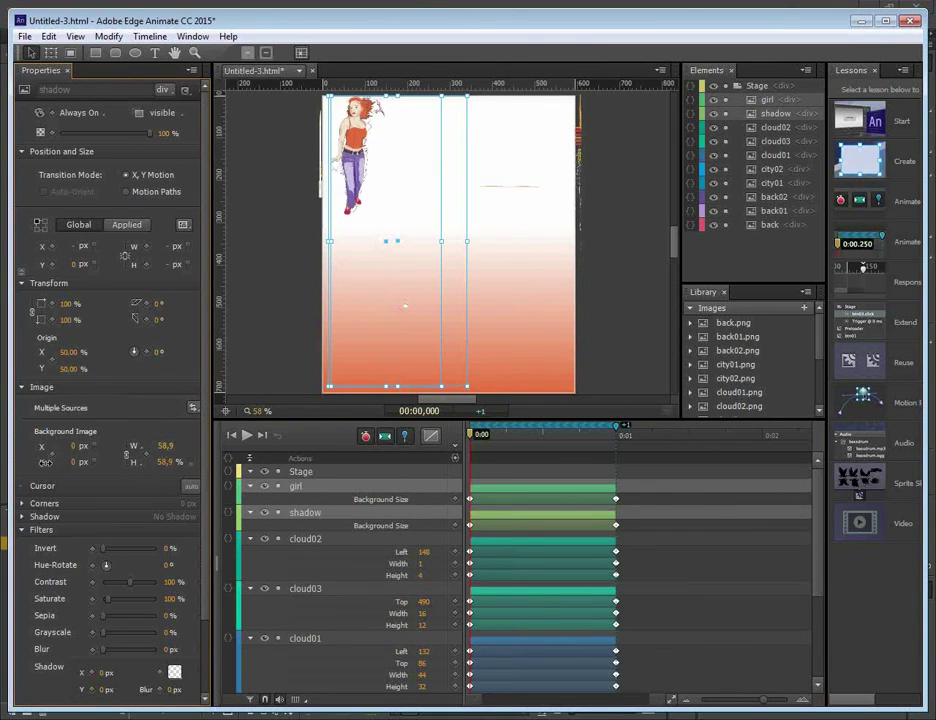
{"action": "left_click_drag", "start_coordinate": [150, 132], "coordinate": [55, 138]}
{"action": "left_click", "coordinate": [291, 390]}
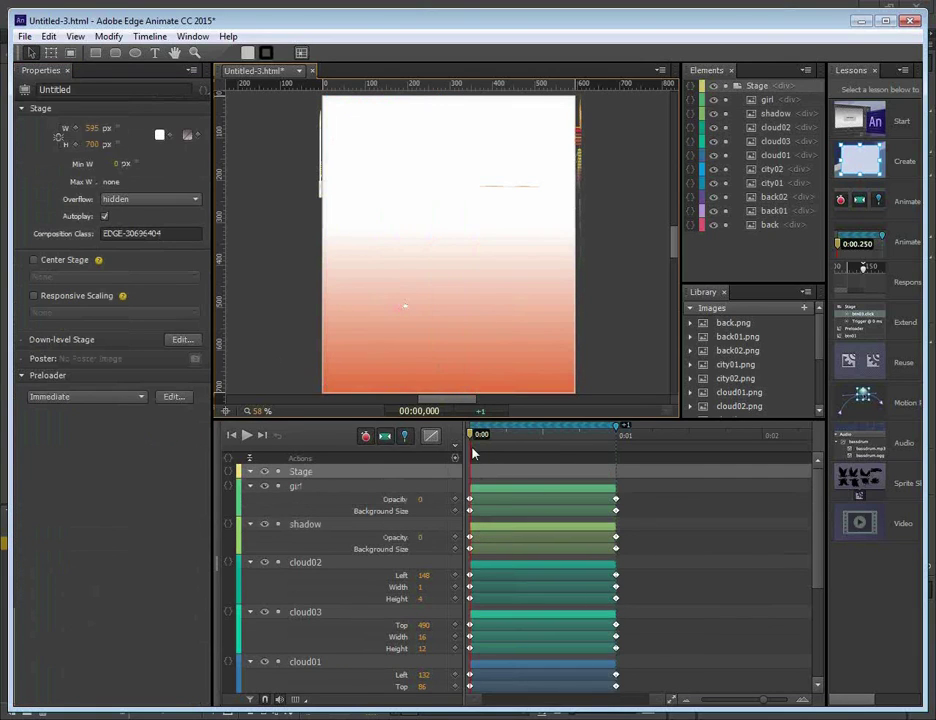
{"action": "left_click_drag", "start_coordinate": [478, 440], "coordinate": [460, 455]}
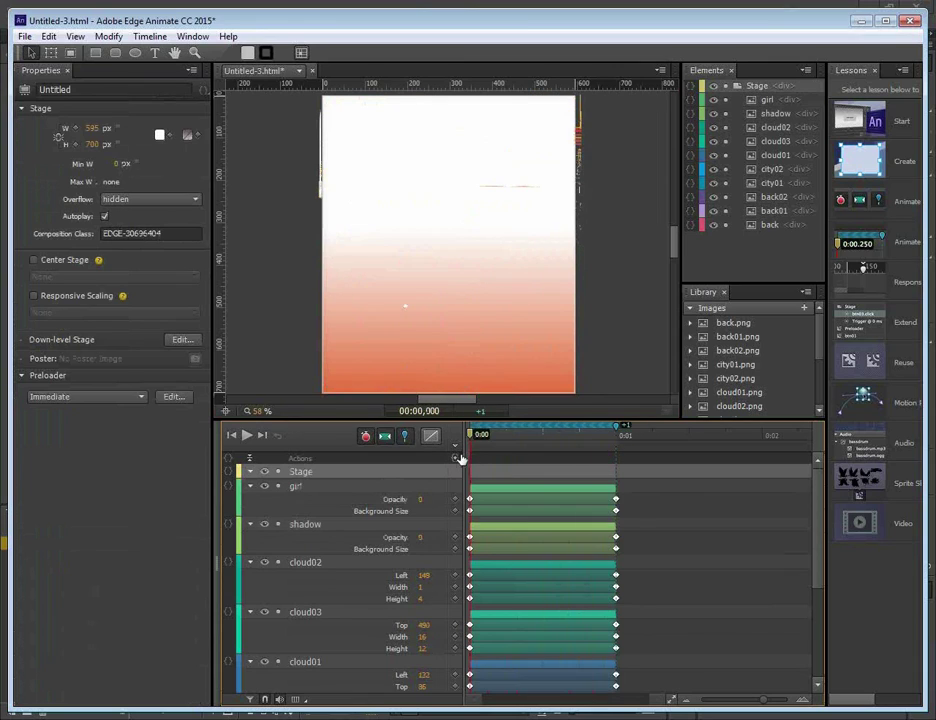
- Switch back02's height unit to percent and set its height at 0:00 to 0
{"action": "left_click", "coordinate": [518, 190]}
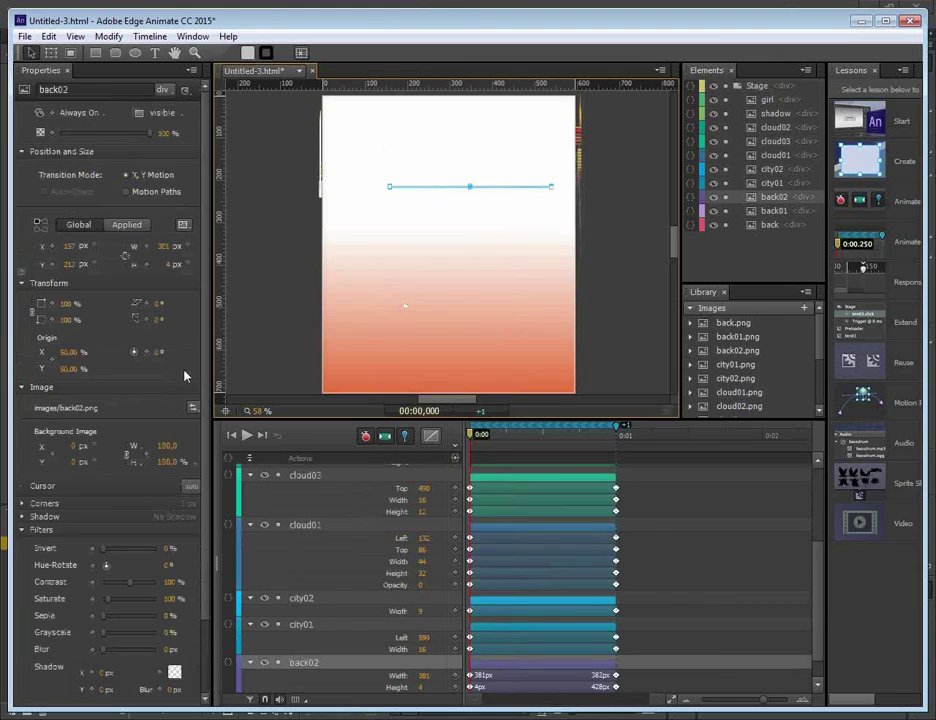
{"action": "left_click", "coordinate": [172, 265]}
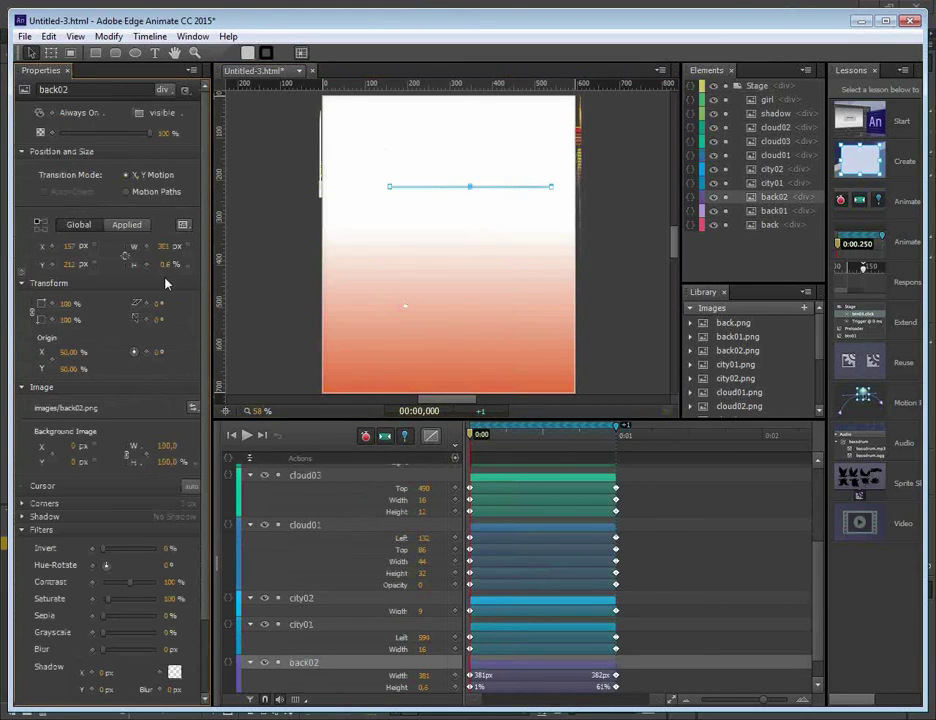
{"action": "left_click", "coordinate": [165, 264]}
{"action": "type", "text": "0"}
{"action": "key", "text": "Return"}
- Set cloud03's width and height at 0:00 to 0 px
{"action": "left_click", "coordinate": [406, 305]}
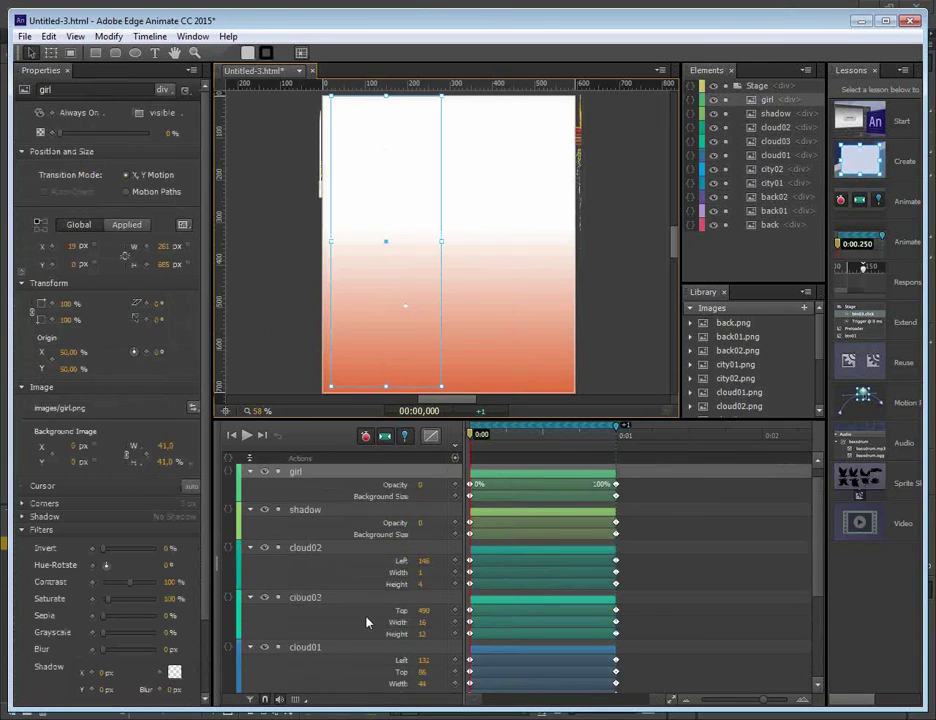
{"action": "left_click", "coordinate": [322, 647]}
{"action": "left_click", "coordinate": [313, 600]}
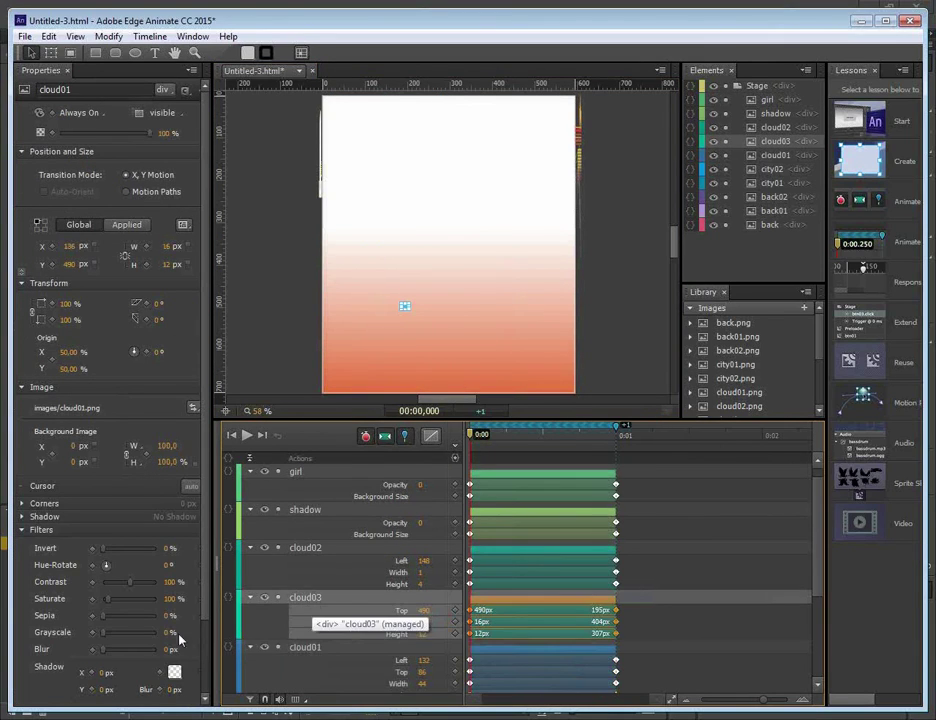
{"action": "left_click", "coordinate": [165, 246]}
{"action": "type", "text": "0"}
{"action": "key", "text": "Tab"}
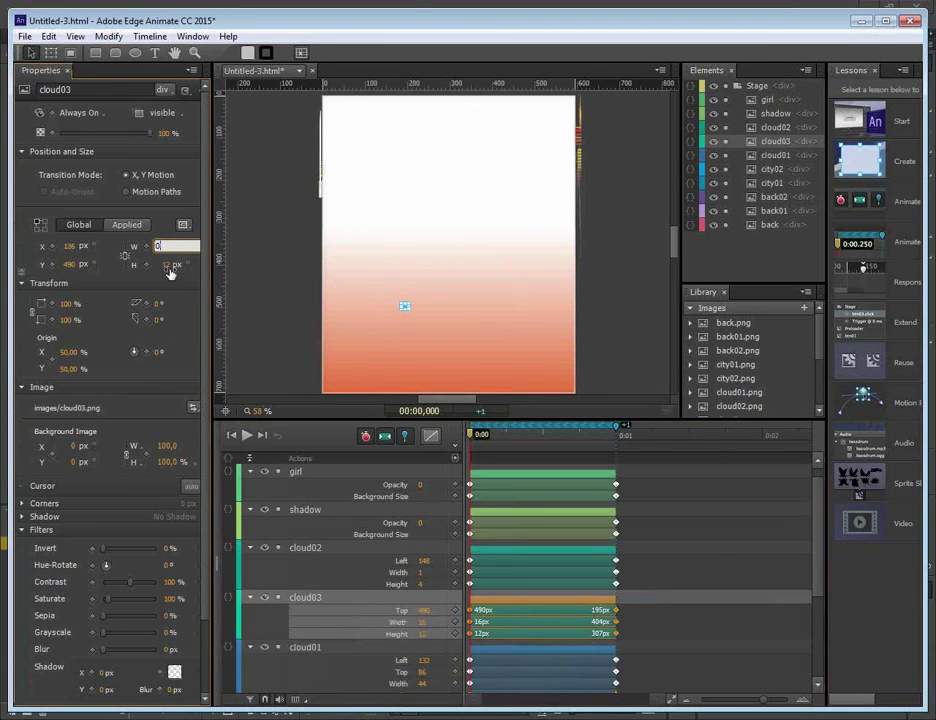
{"action": "type", "text": "0"}
{"action": "key", "text": "Return"}
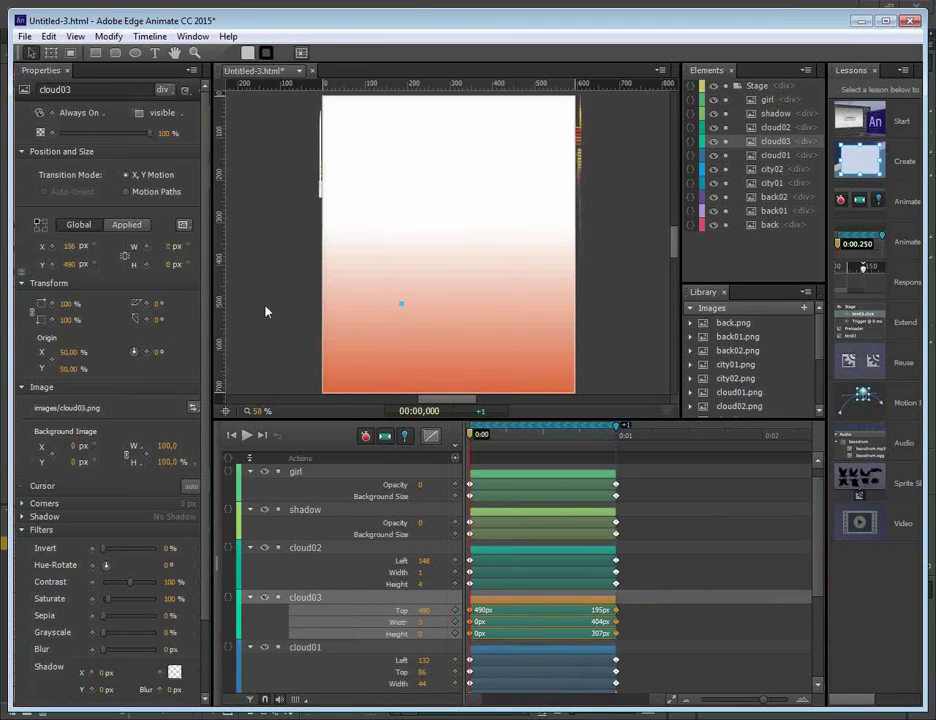
- Deselect all elements and play the animation to review the entrance
{"action": "left_click", "coordinate": [265, 309]}
{"action": "left_click", "coordinate": [250, 440]}
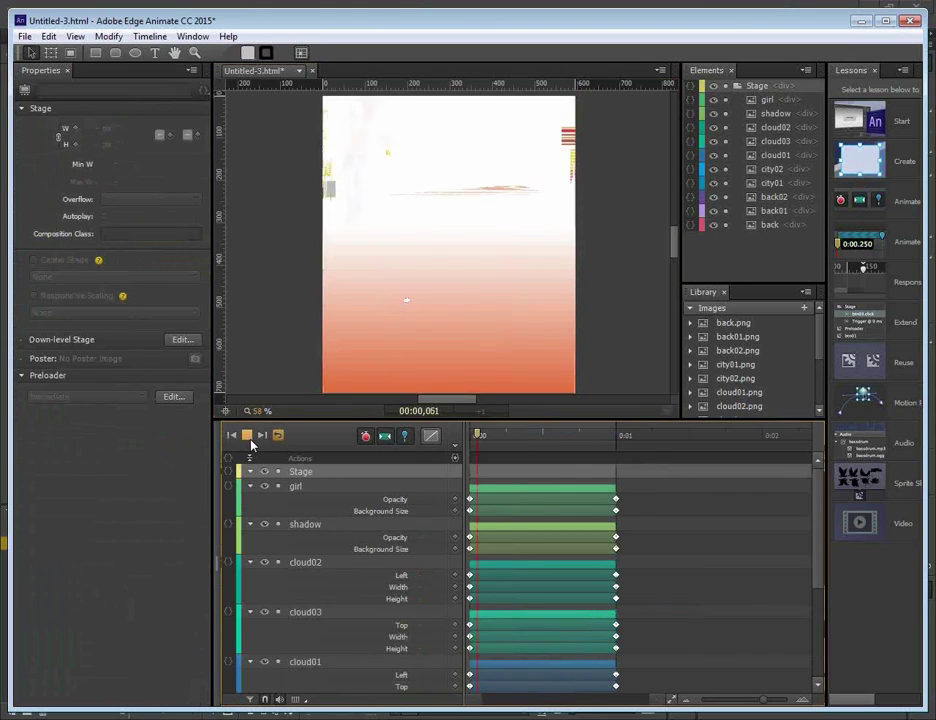
{"action": "left_click", "coordinate": [249, 438]}
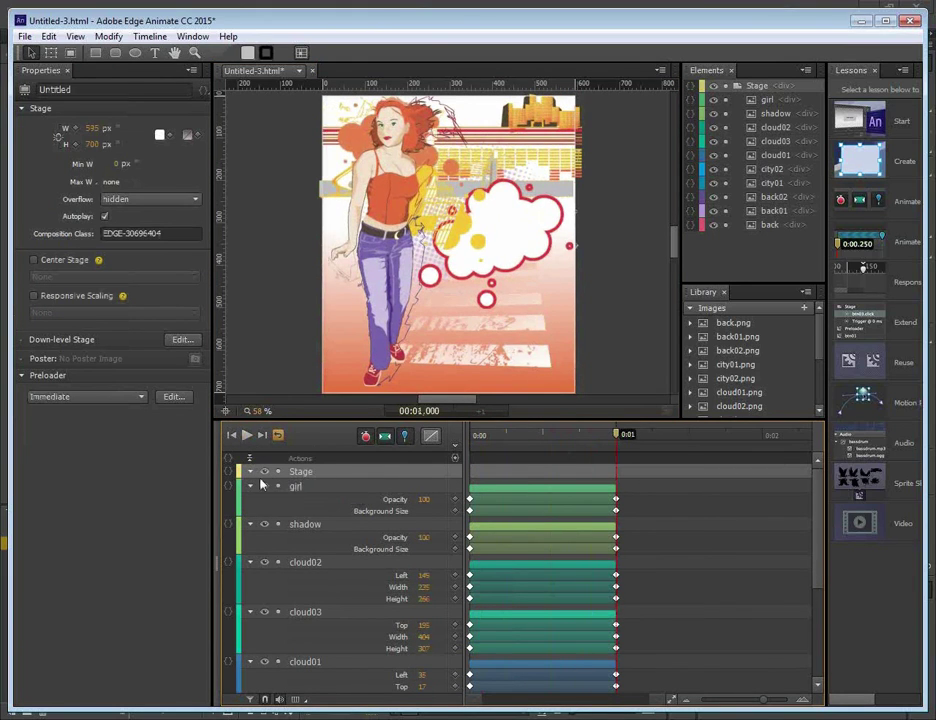
- Collapse the animated properties of every element from girl down to back02 in the timeline
{"action": "left_click", "coordinate": [252, 488]}
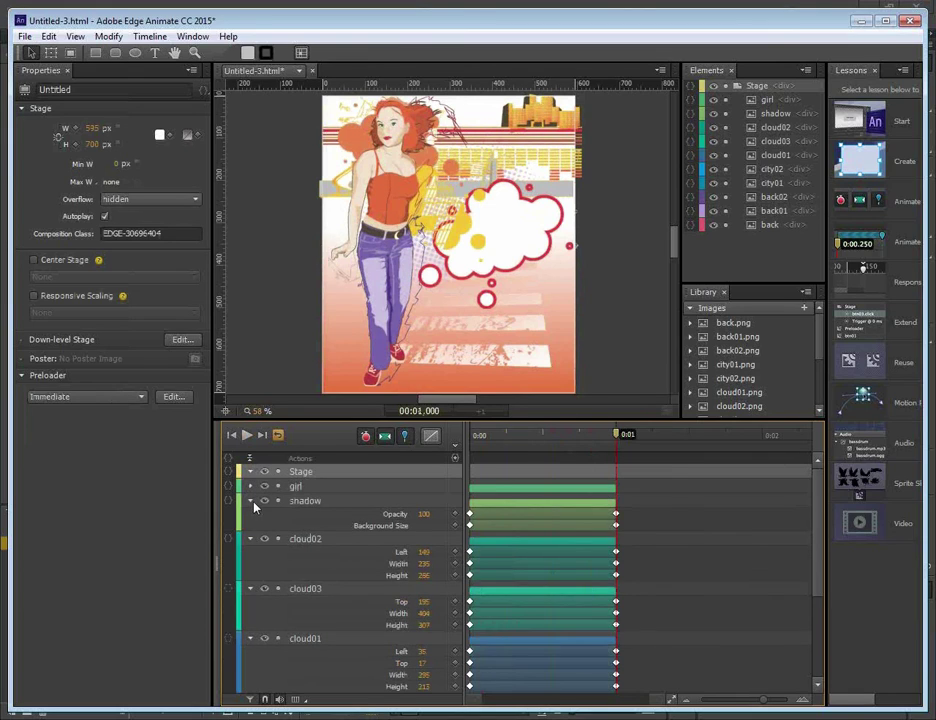
{"action": "left_click", "coordinate": [251, 501]}
{"action": "left_click", "coordinate": [251, 515]}
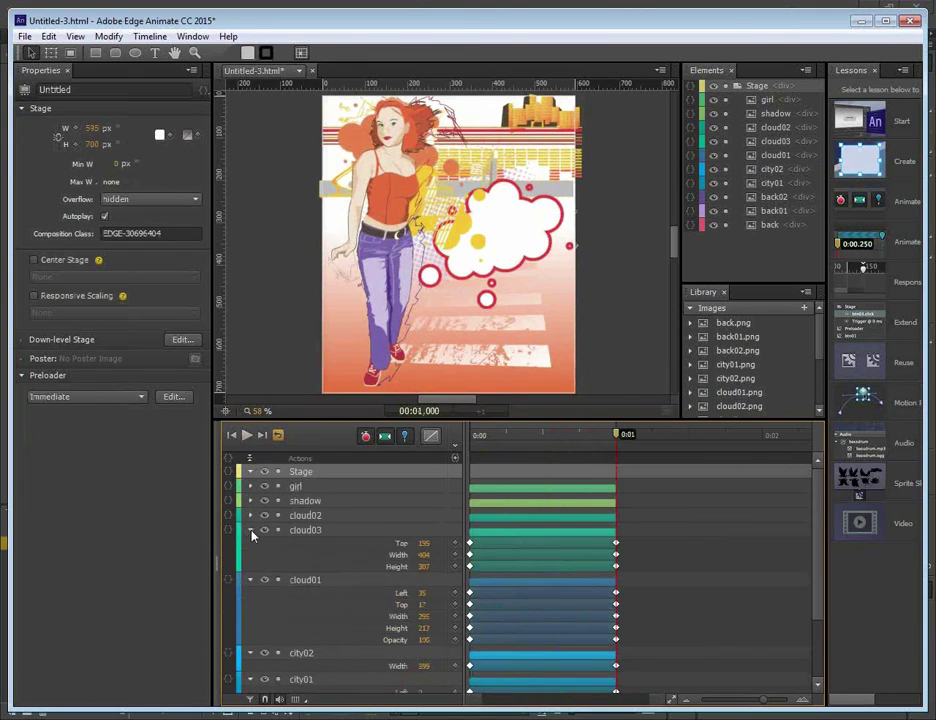
{"action": "left_click", "coordinate": [251, 530]}
{"action": "left_click", "coordinate": [251, 545]}
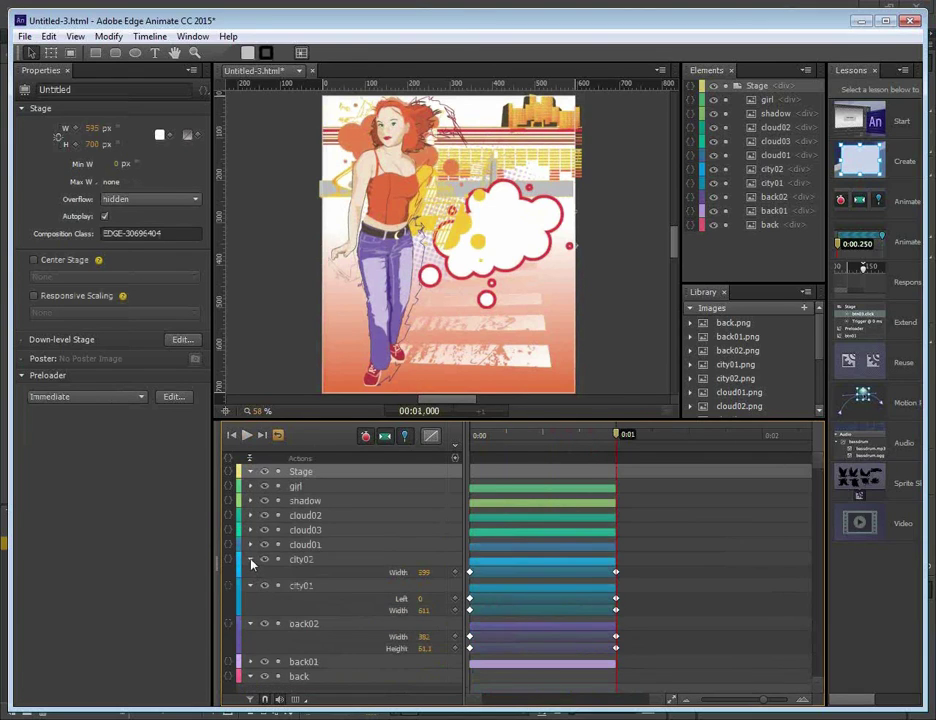
{"action": "left_click", "coordinate": [251, 559]}
{"action": "left_click", "coordinate": [251, 574]}
{"action": "left_click", "coordinate": [251, 589]}
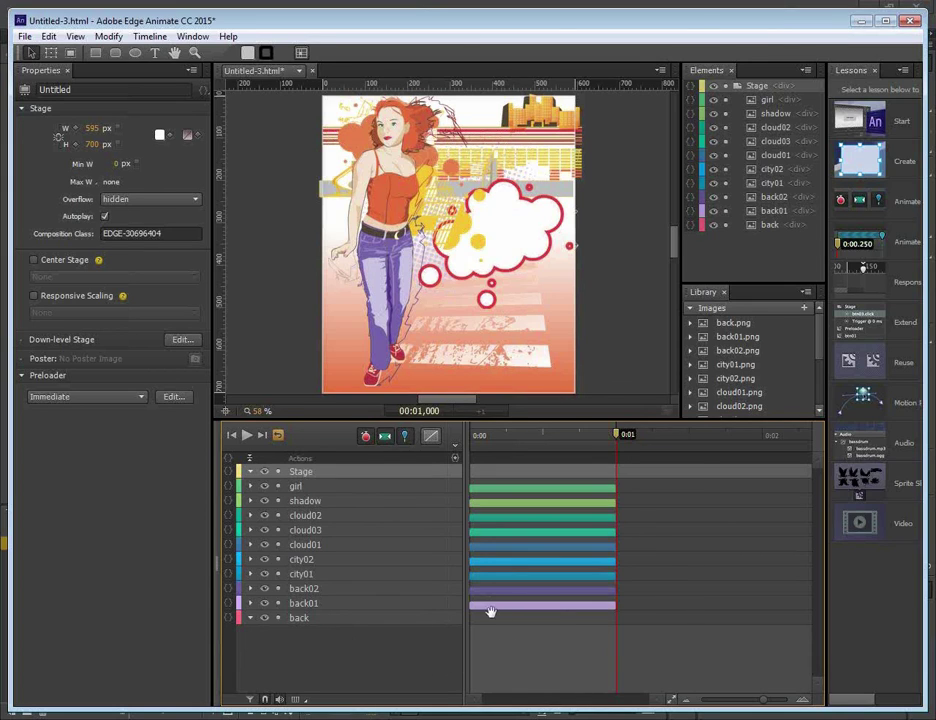
- Stagger the transitions so back02 starts at about 0.2 s, city01 at 0.35 s, city02 at 0.45 s and cloud01 at 0.6 s
{"action": "left_click", "coordinate": [315, 605]}
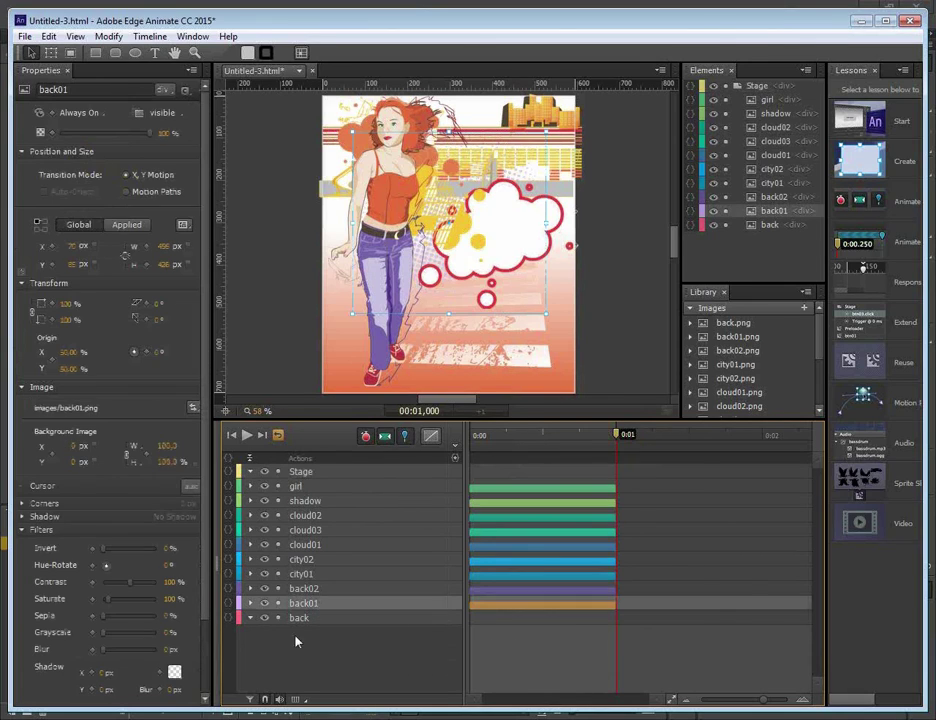
{"action": "left_click_drag", "start_coordinate": [531, 591], "coordinate": [572, 577]}
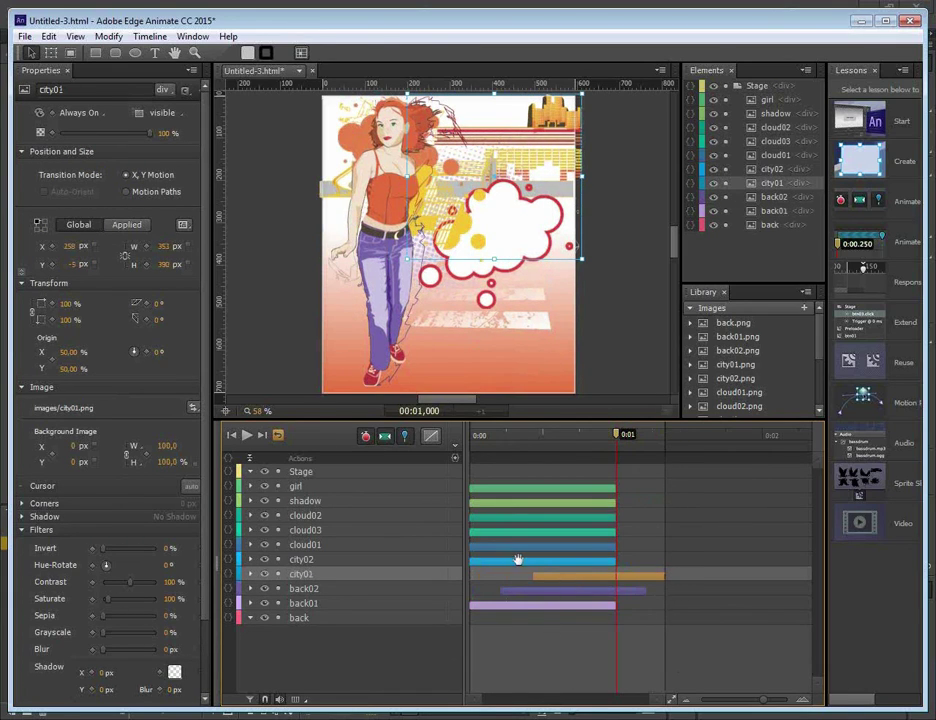
{"action": "left_click_drag", "start_coordinate": [512, 562], "coordinate": [618, 547]}
- Delay cloud03 to about 0.75 s, cloud02 and girl to 0.6 s and shadow to 0.7 s, extending girl's transition to end with shadow's
{"action": "left_click_drag", "start_coordinate": [530, 532], "coordinate": [642, 531]}
{"action": "left_click_drag", "start_coordinate": [547, 517], "coordinate": [640, 502]}
{"action": "left_click_drag", "start_coordinate": [524, 487], "coordinate": [615, 488]}
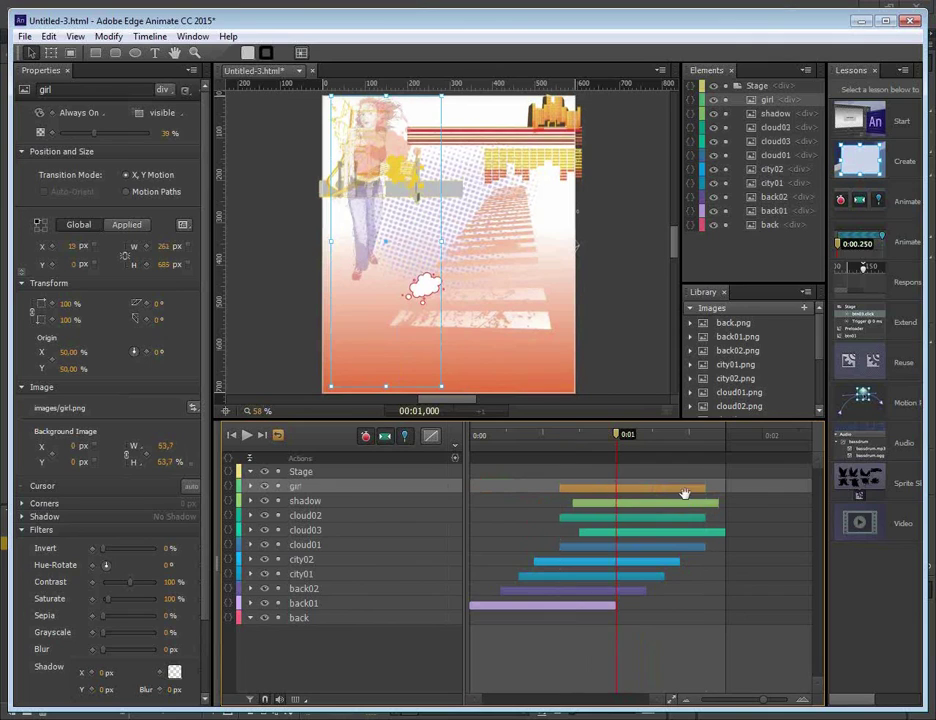
{"action": "left_click_drag", "start_coordinate": [706, 488], "coordinate": [712, 488]}
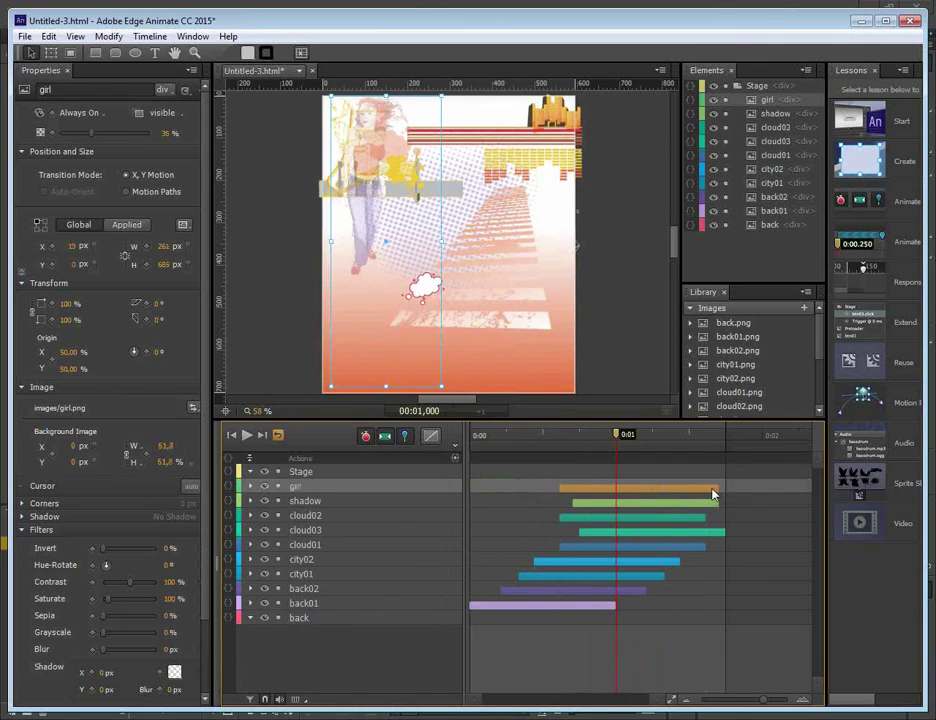
- Scrub the playhead between 0:00 and about 0:01.6 to examine the staggered entrance of the elements
{"action": "left_click_drag", "start_coordinate": [617, 435], "coordinate": [465, 494]}
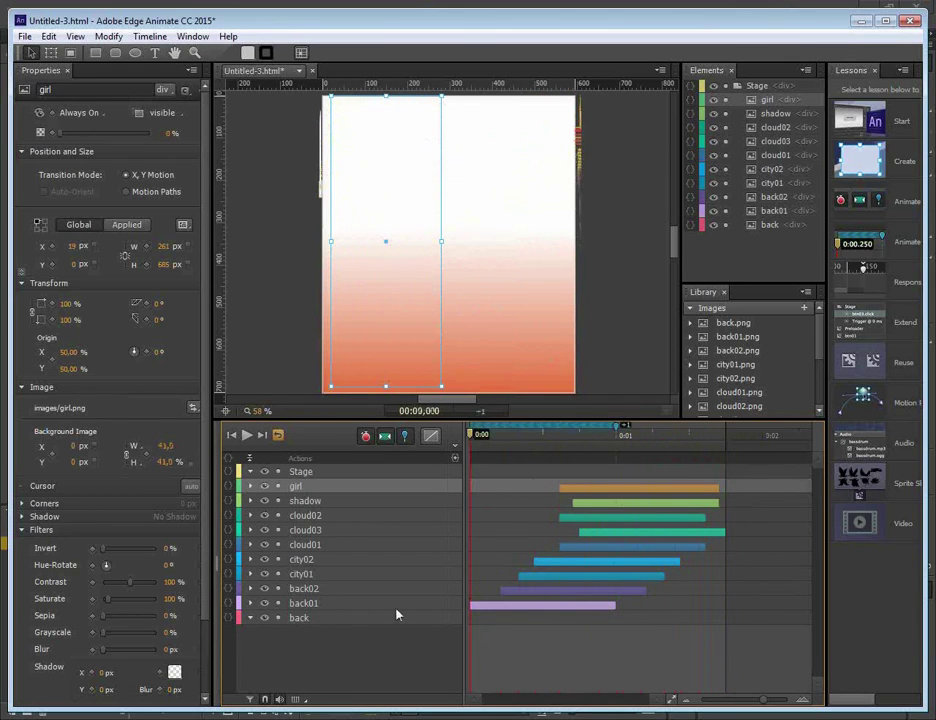
{"action": "left_click", "coordinate": [334, 681]}
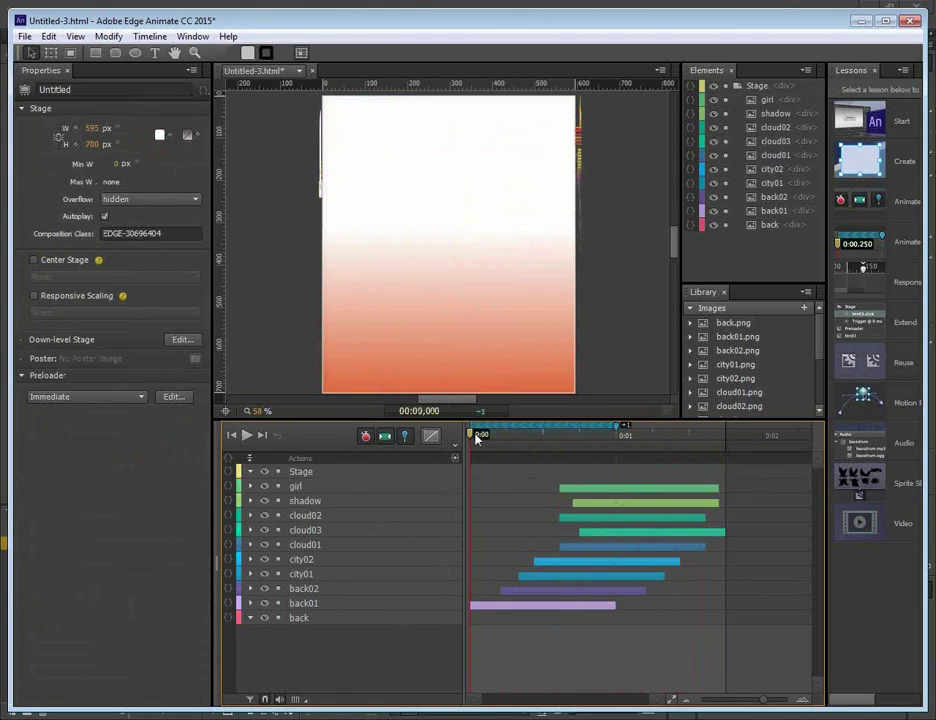
{"action": "left_click_drag", "start_coordinate": [478, 438], "coordinate": [706, 498]}
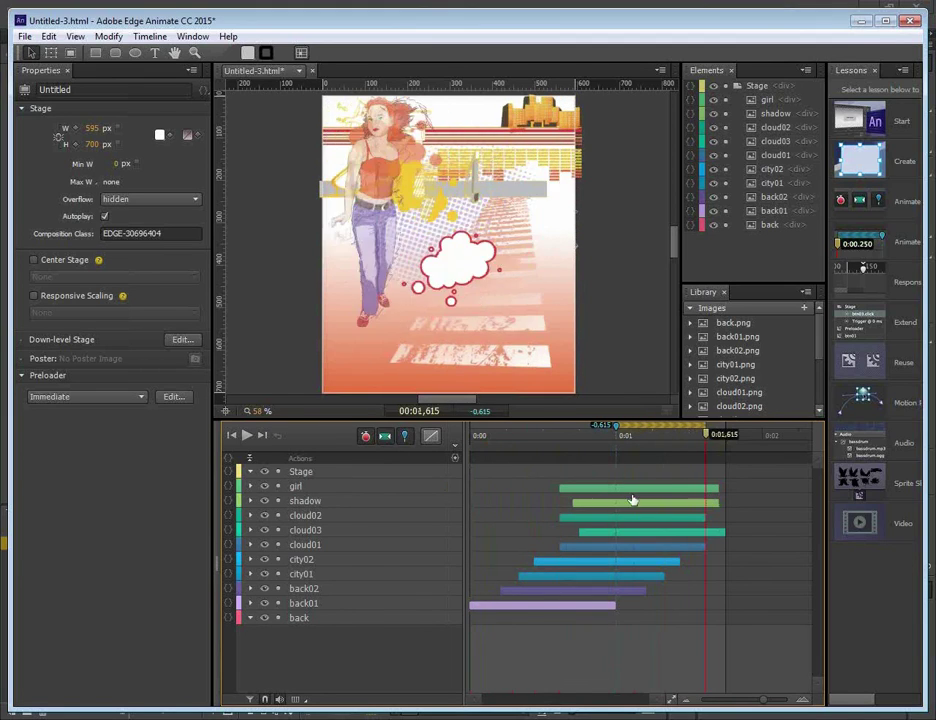
{"action": "left_click_drag", "start_coordinate": [632, 499], "coordinate": [439, 507]}
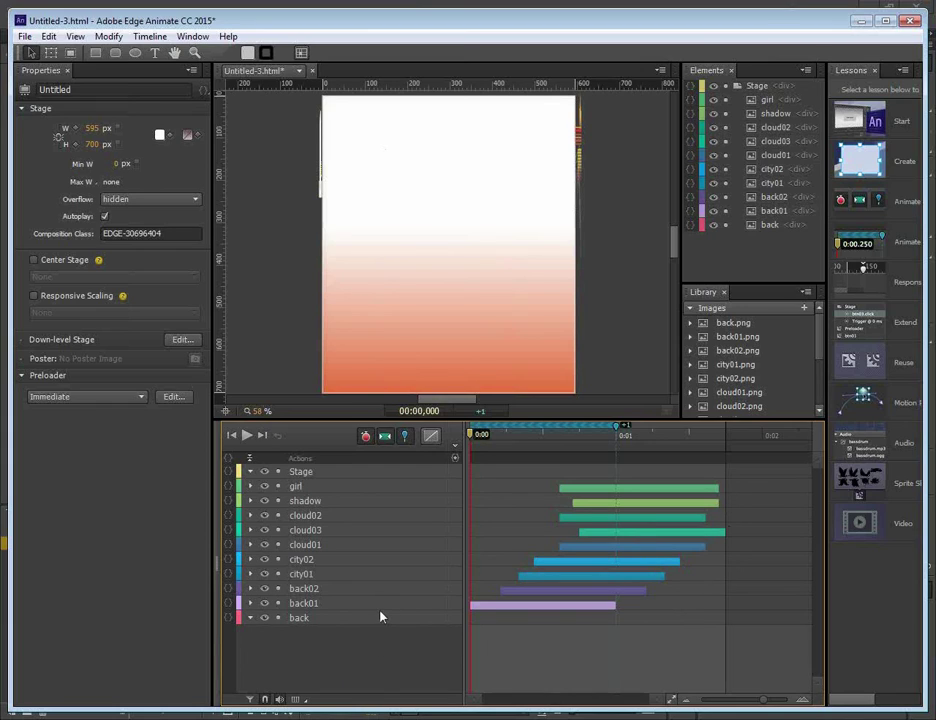
{"action": "left_click_drag", "start_coordinate": [474, 433], "coordinate": [641, 463]}
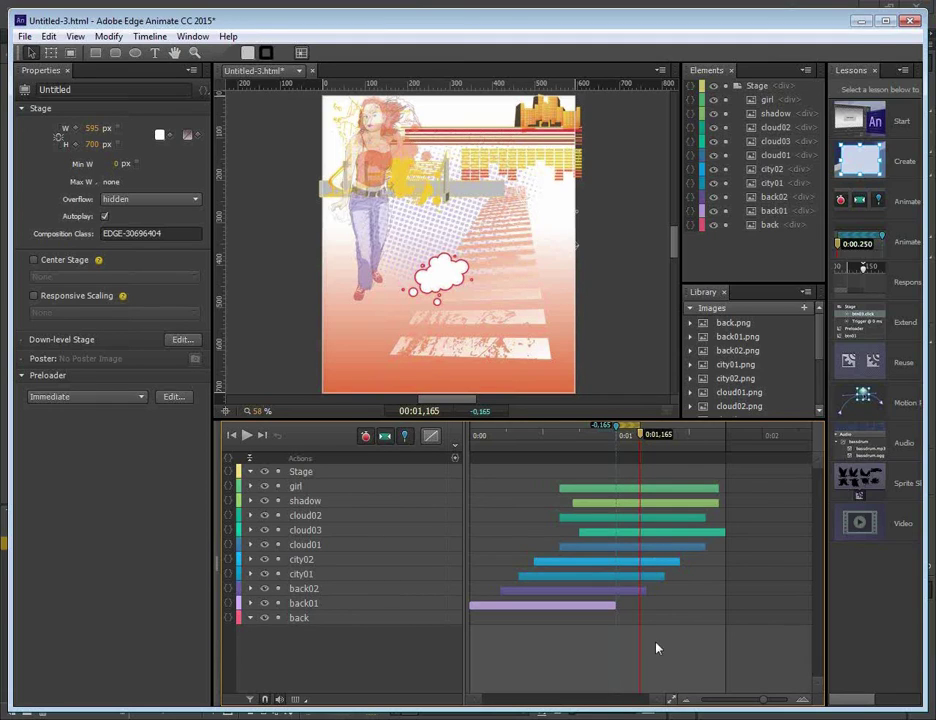
- Apply Ease Out Bounce easing to the transitions of the girl and shadow elements
{"action": "left_click", "coordinate": [554, 590]}
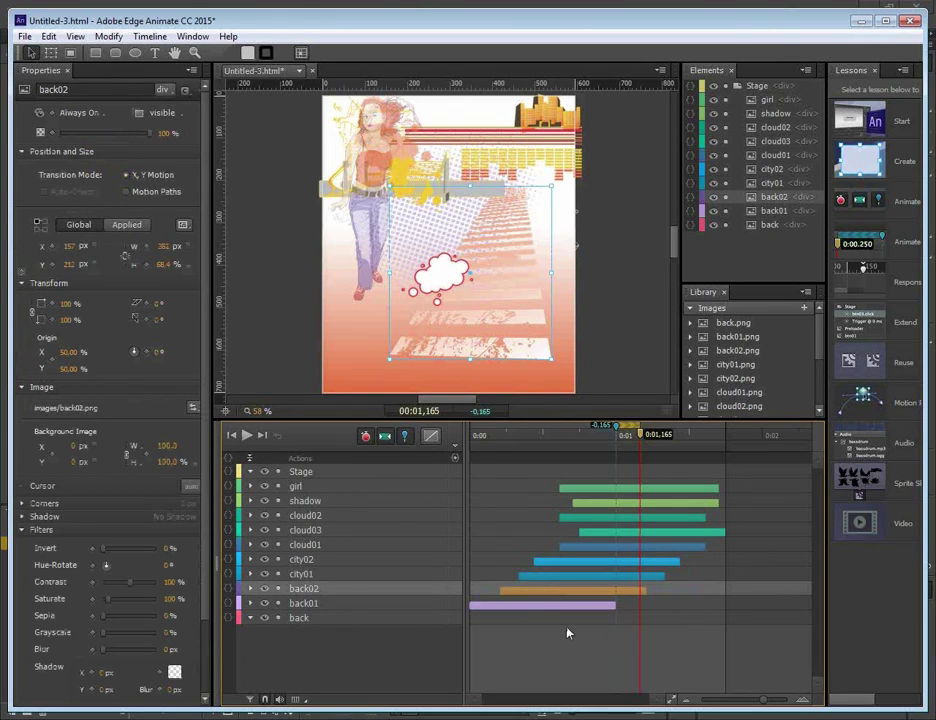
{"action": "left_click", "coordinate": [614, 489]}
{"action": "left_click", "coordinate": [616, 502], "text": "shift"}
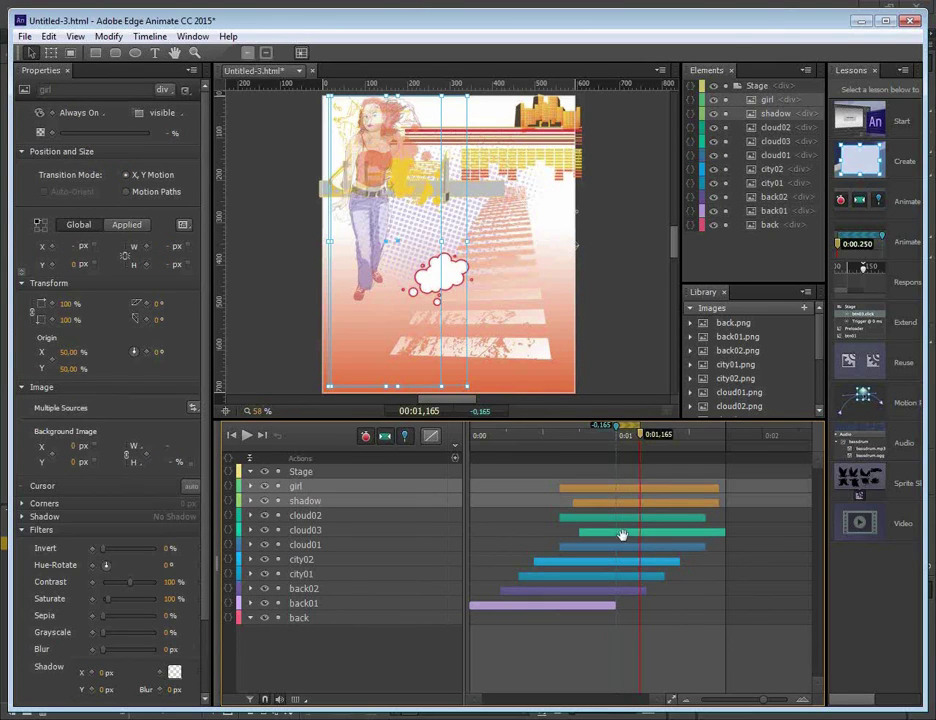
{"action": "mouse_move", "coordinate": [612, 442]}
{"action": "left_mouse_down"}
{"action": "mouse_move", "coordinate": [560, 440]}
{"action": "mouse_move", "coordinate": [616, 442]}
{"action": "left_mouse_up"}
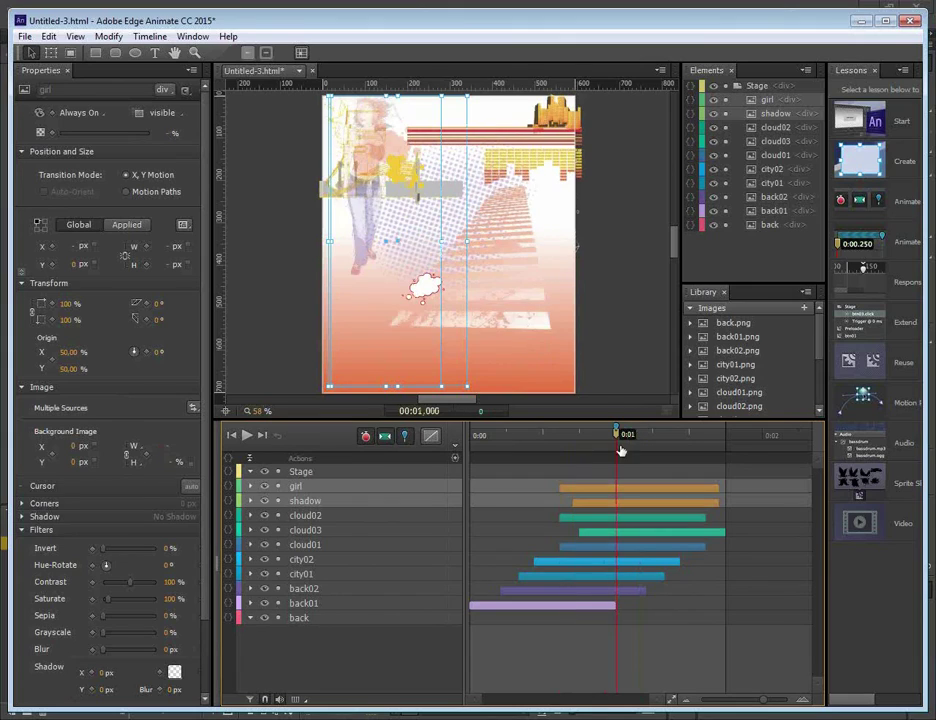
{"action": "right_click", "coordinate": [646, 494]}
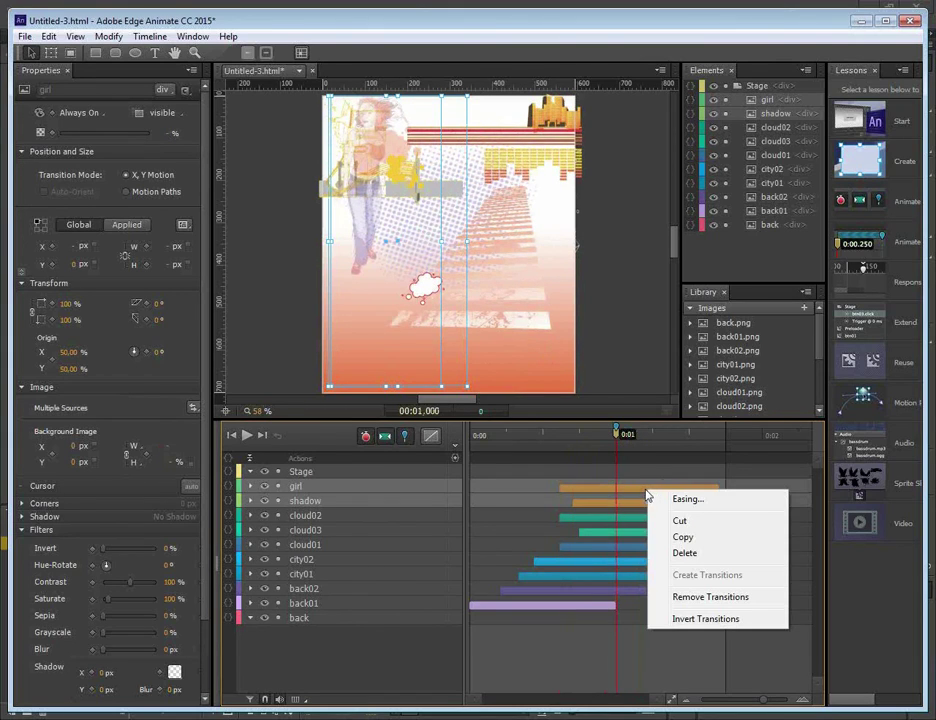
{"action": "left_click", "coordinate": [728, 502]}
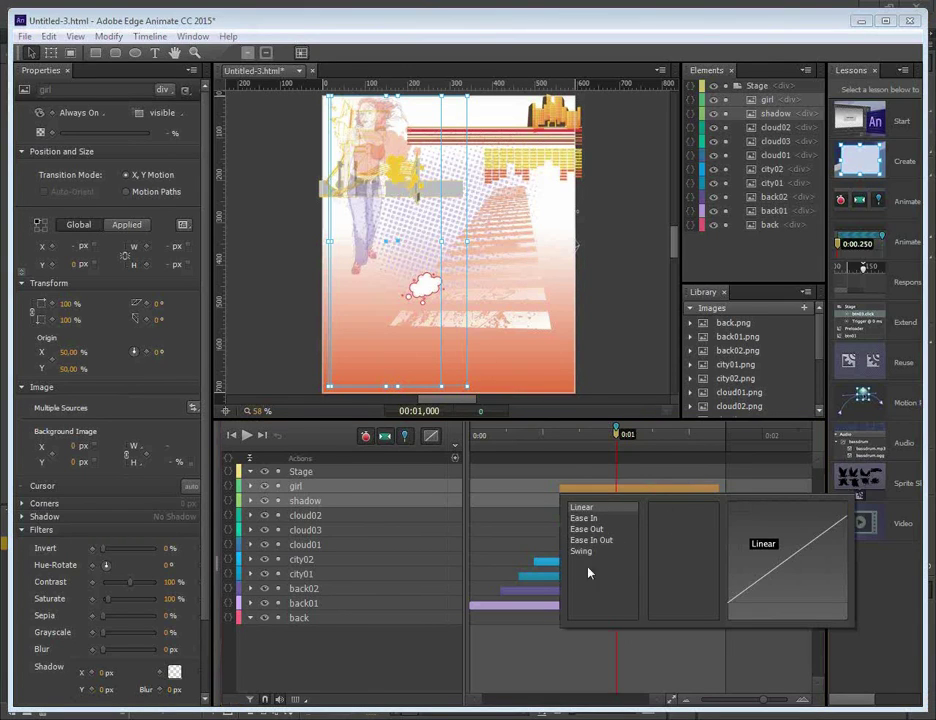
{"action": "left_click", "coordinate": [587, 530]}
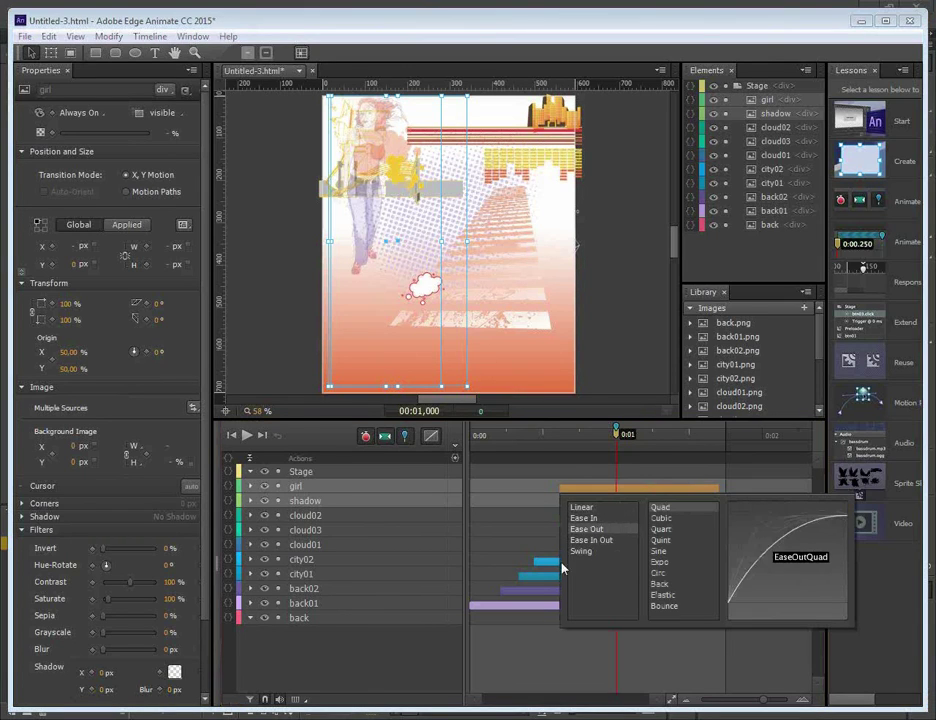
{"action": "left_click", "coordinate": [668, 608]}
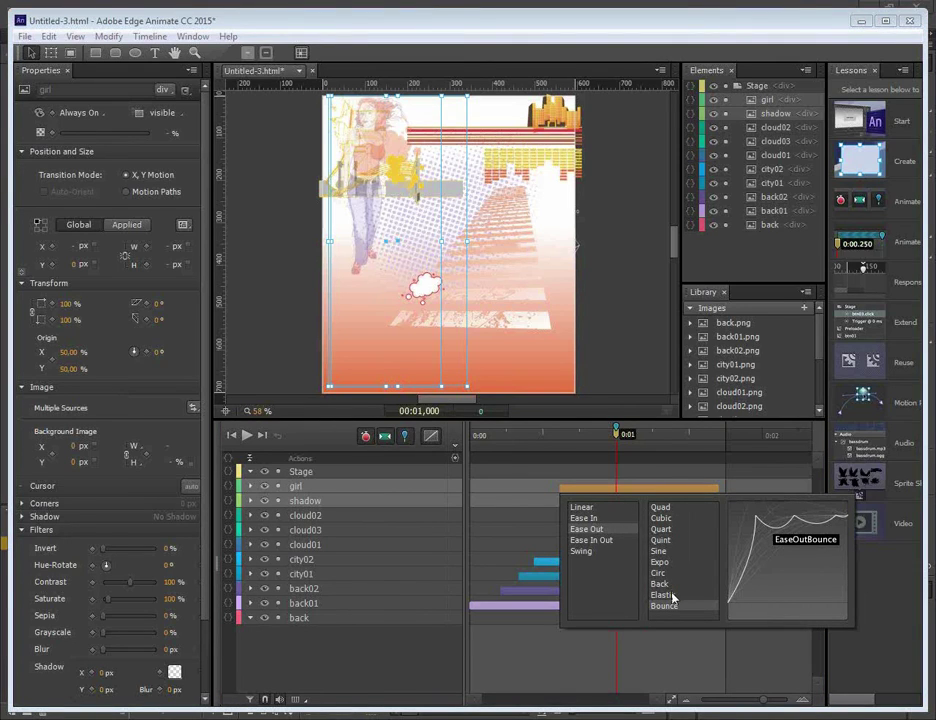
{"action": "left_click", "coordinate": [539, 656]}
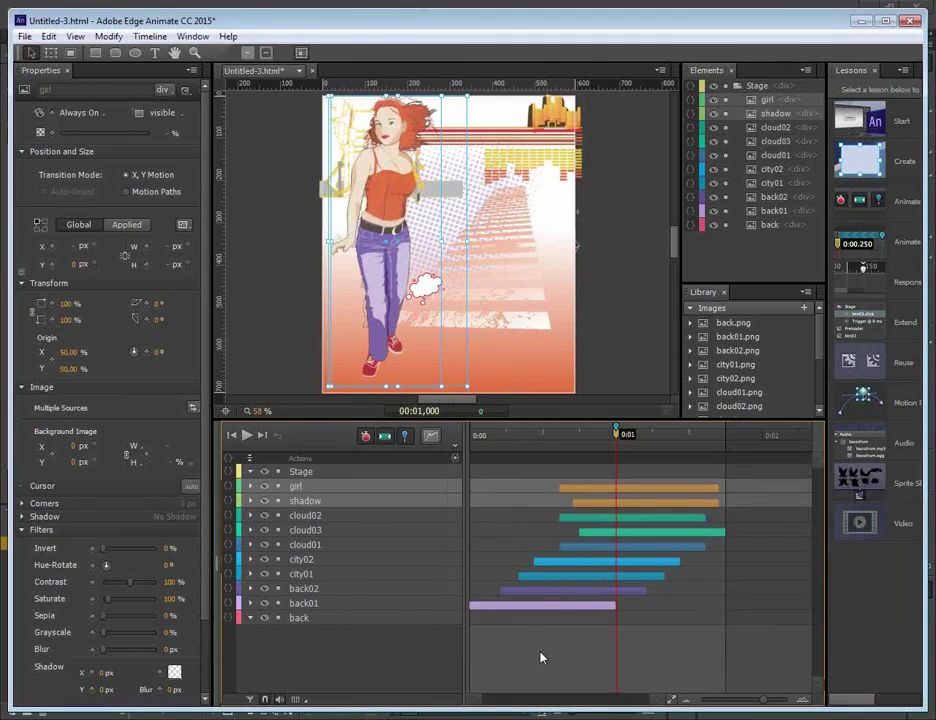
- Play the animation through to the end to examine the bouncing entrance of girl and shadow
{"action": "left_click_drag", "start_coordinate": [617, 434], "coordinate": [539, 426]}
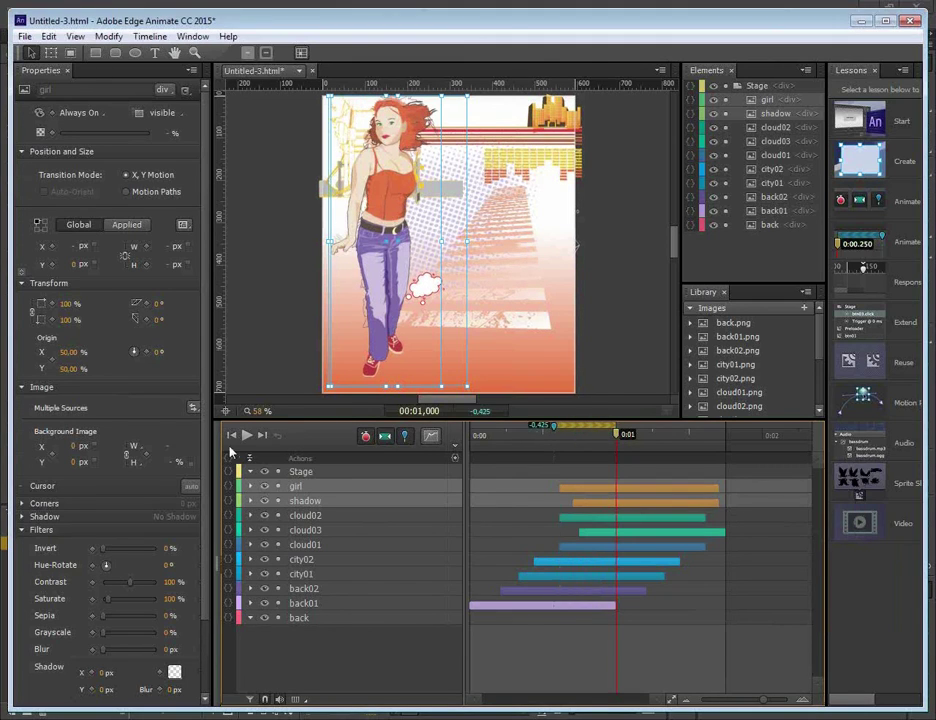
{"action": "left_click", "coordinate": [584, 461]}
{"action": "left_click", "coordinate": [616, 434]}
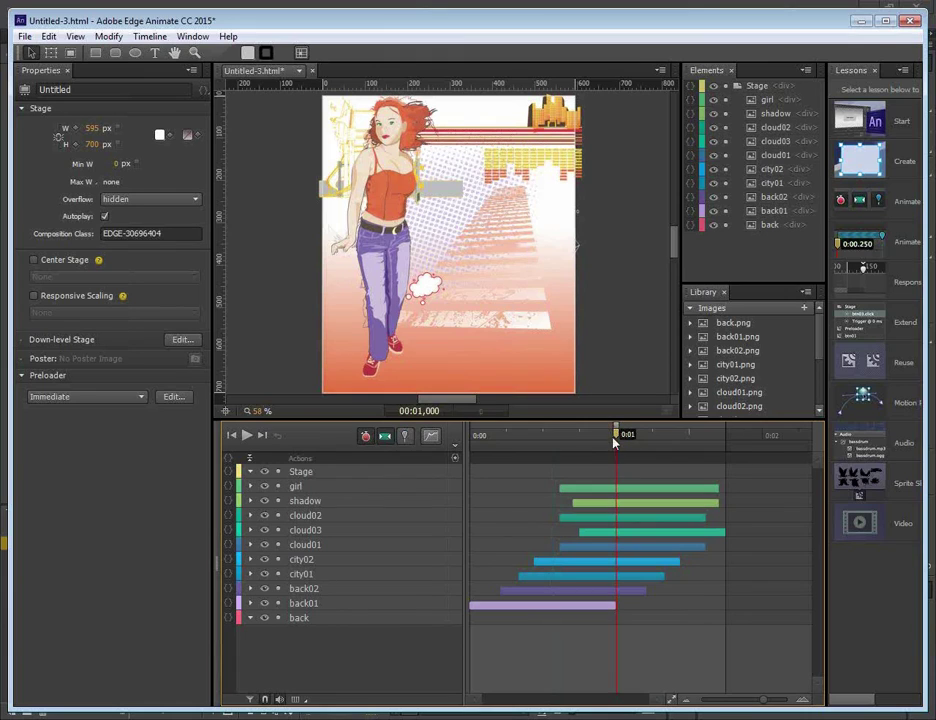
{"action": "left_click", "coordinate": [246, 435]}
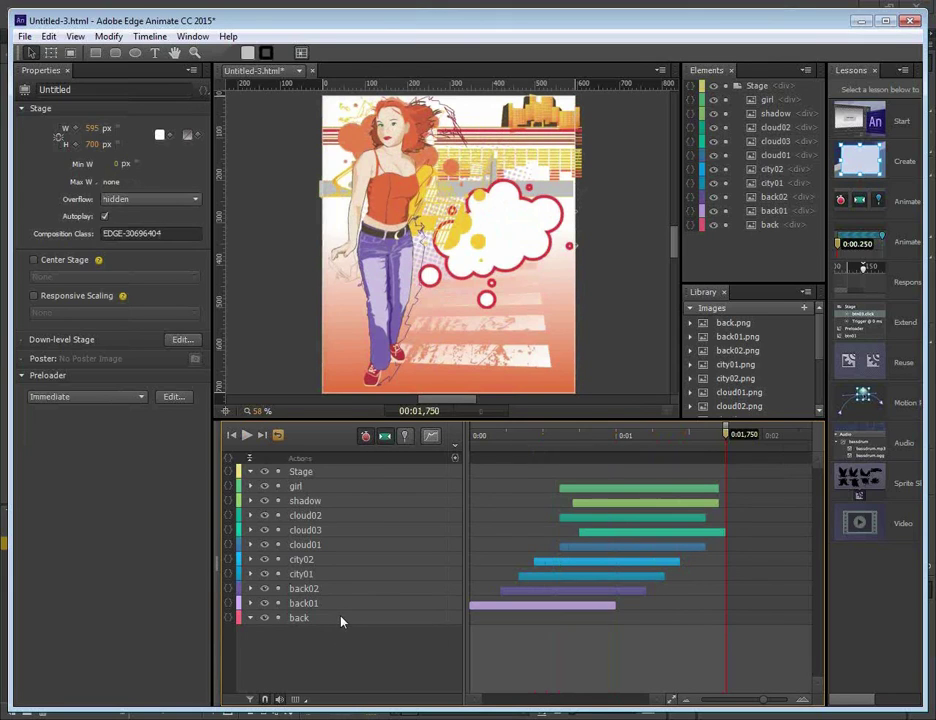
- Apply Ease Out Elastic easing to the transitions of cloud02, cloud03, cloud01, city02 and city01, and scrub the result
{"action": "left_click", "coordinate": [601, 519]}
{"action": "left_click", "coordinate": [598, 556], "text": "shift"}
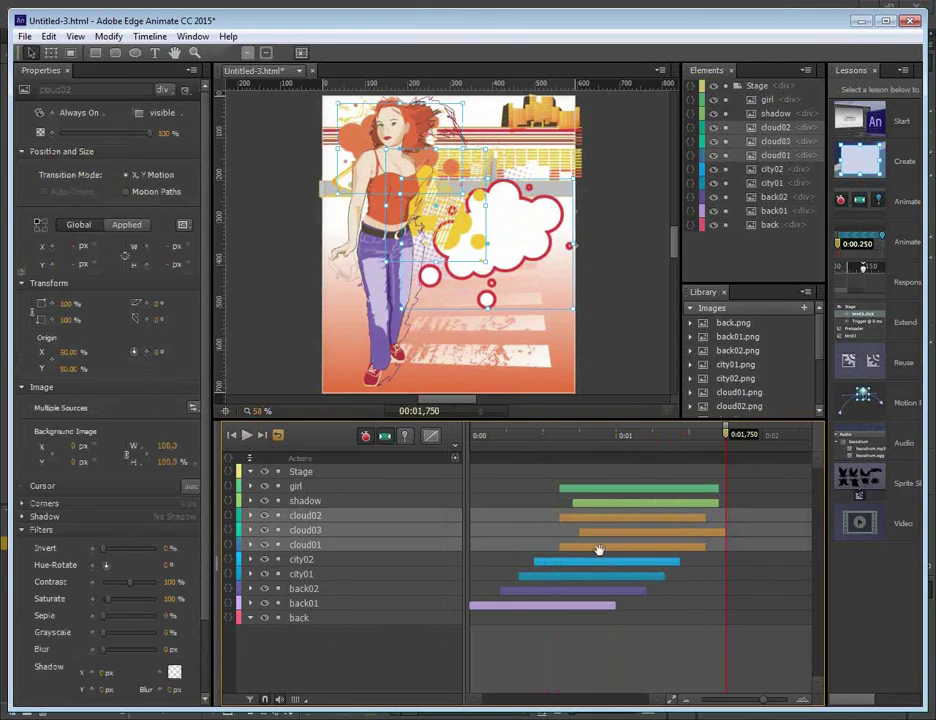
{"action": "left_click", "coordinate": [565, 577], "text": "shift"}
{"action": "right_click", "coordinate": [547, 578]}
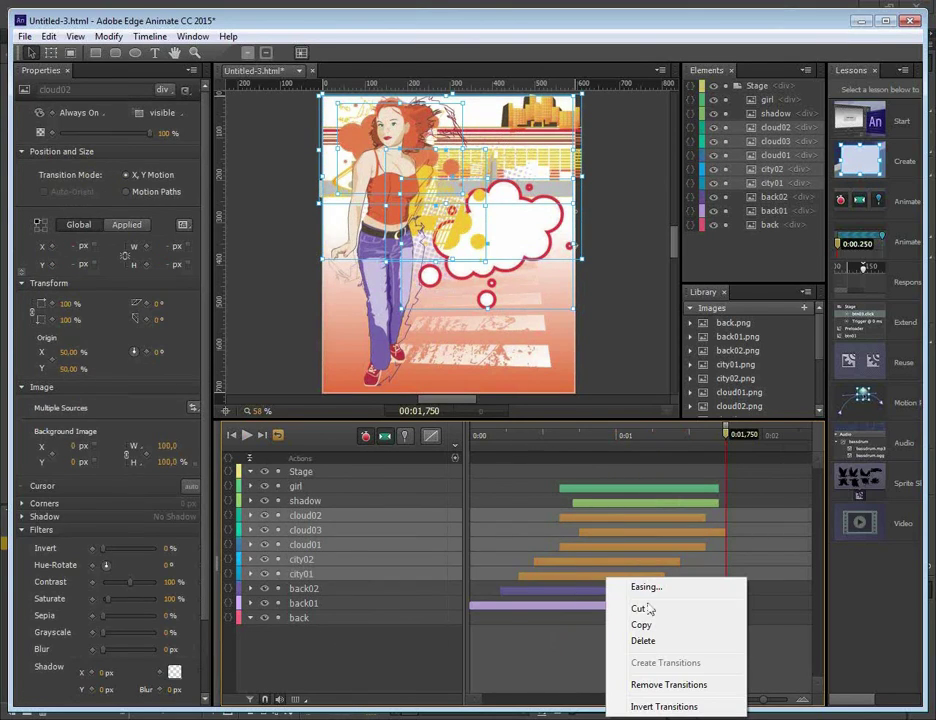
{"action": "left_click", "coordinate": [645, 589]}
{"action": "left_click", "coordinate": [545, 617]}
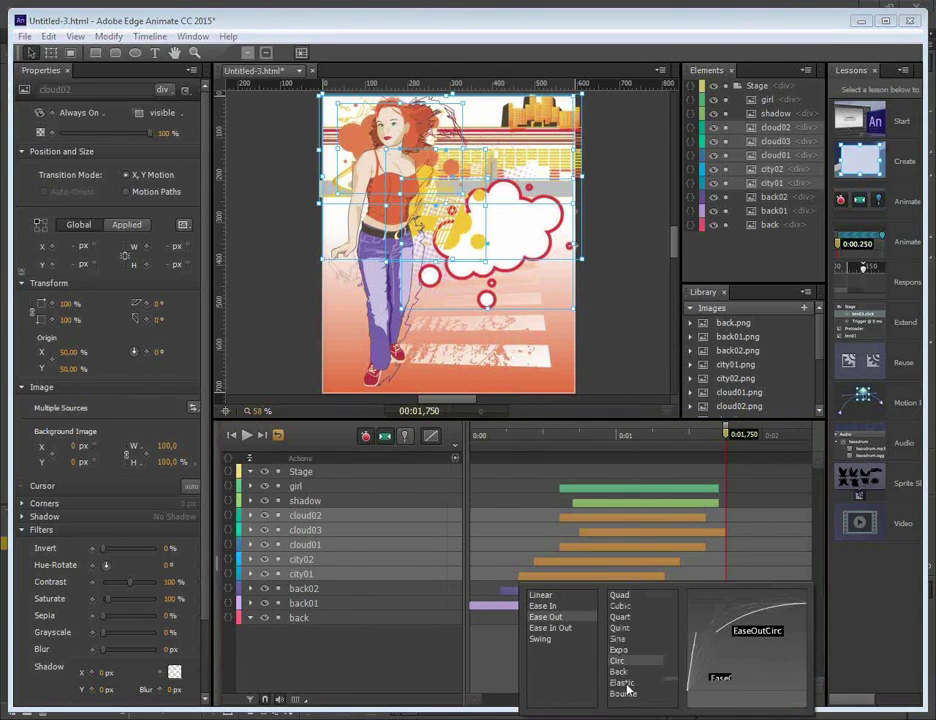
{"action": "left_click", "coordinate": [620, 682]}
{"action": "left_click", "coordinate": [448, 680]}
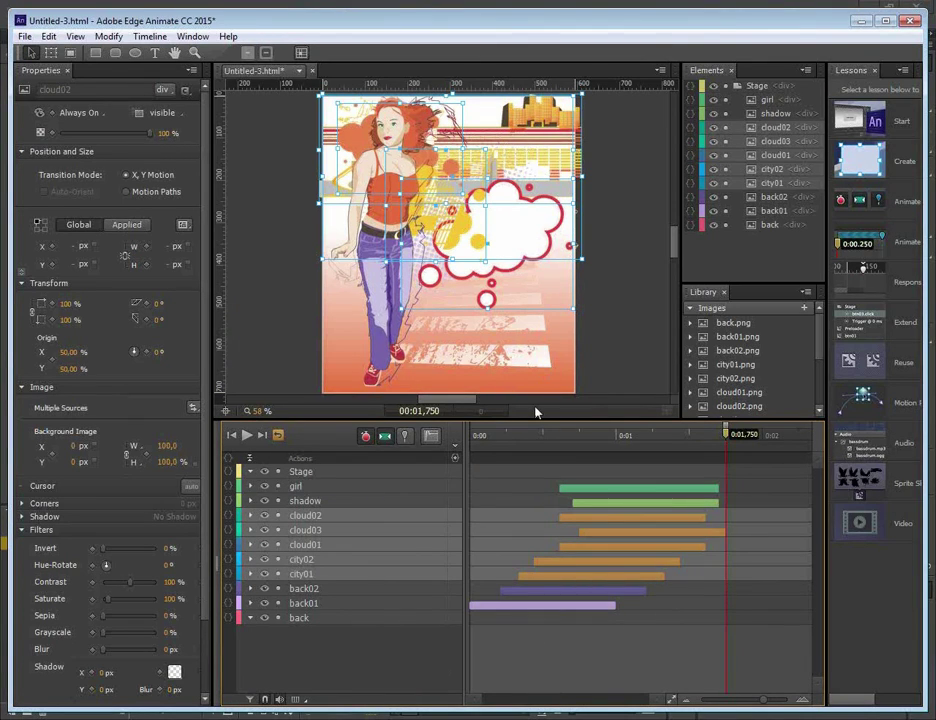
{"action": "left_click_drag", "start_coordinate": [505, 436], "coordinate": [648, 436]}
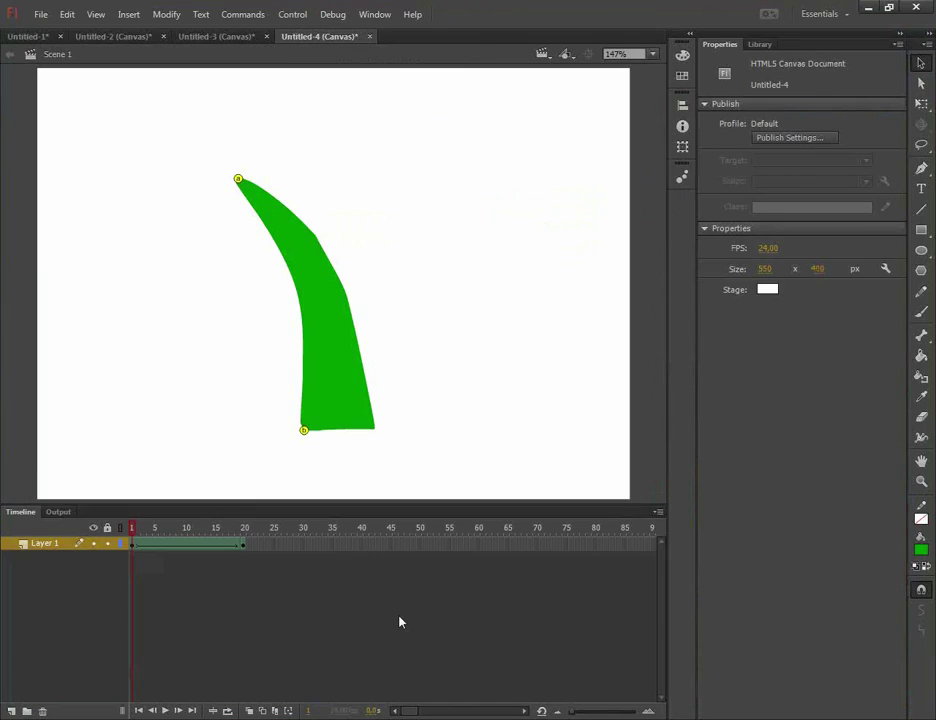
- Switch to Flash Professional, open banner.fla and enlarge the timeline area so every layer fits
{"action": "left_click", "coordinate": [40, 14]}
{"action": "left_click", "coordinate": [50, 46]}
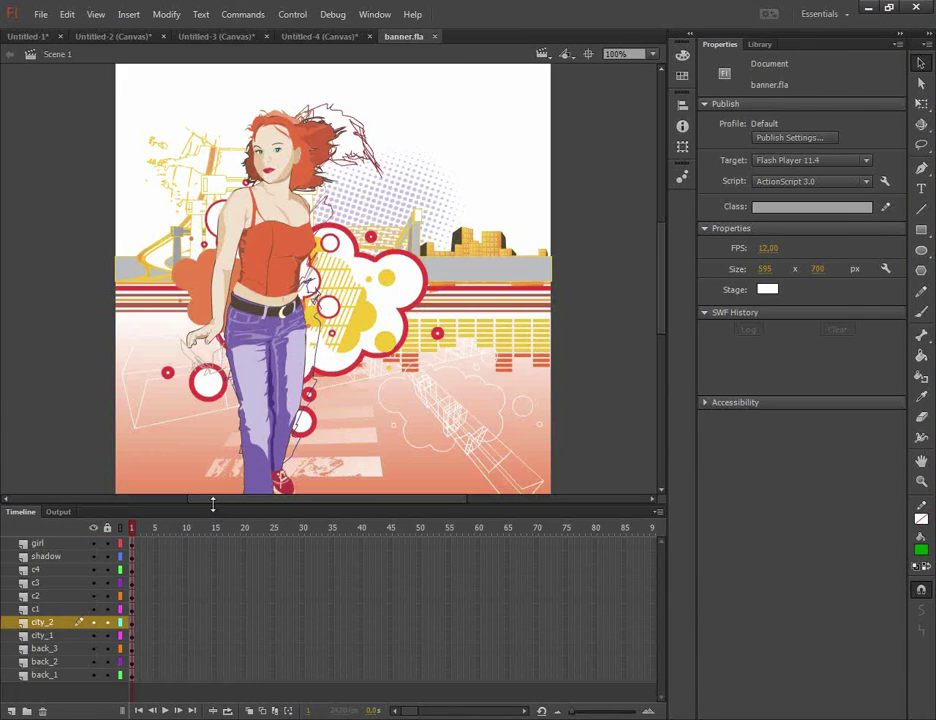
{"action": "mouse_move", "coordinate": [213, 501]}
{"action": "left_mouse_down"}
{"action": "mouse_move", "coordinate": [213, 463]}
{"action": "mouse_move", "coordinate": [218, 486]}
{"action": "left_mouse_up"}
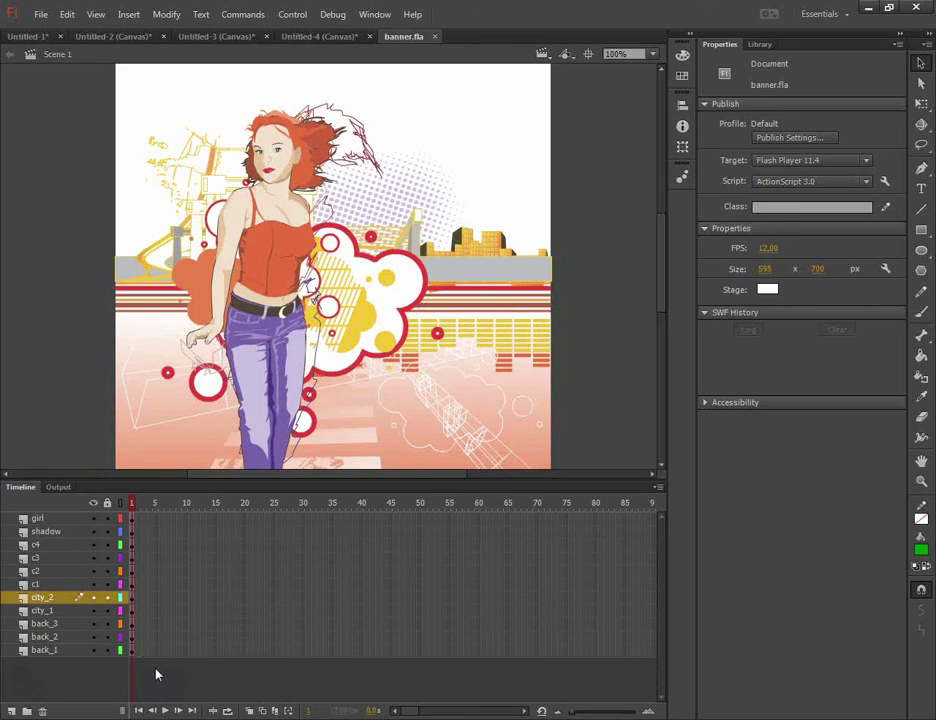
- Create a motion tween on the city_2 layer, extend it to frame 25 and turn it into a 3D tween
{"action": "left_click", "coordinate": [133, 598]}
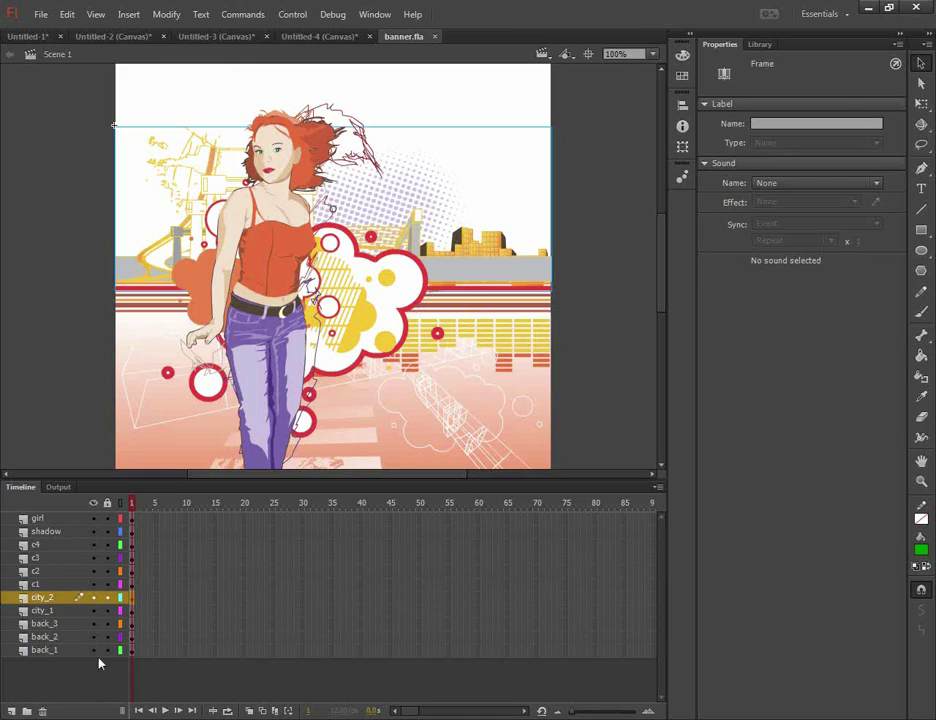
{"action": "right_click", "coordinate": [135, 607]}
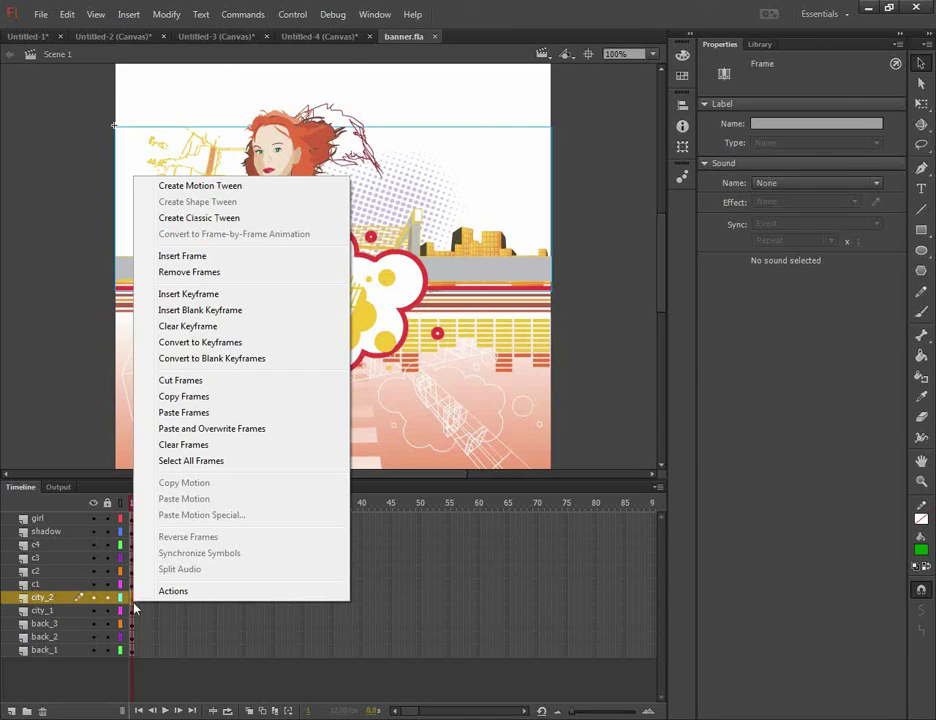
{"action": "left_click", "coordinate": [262, 187]}
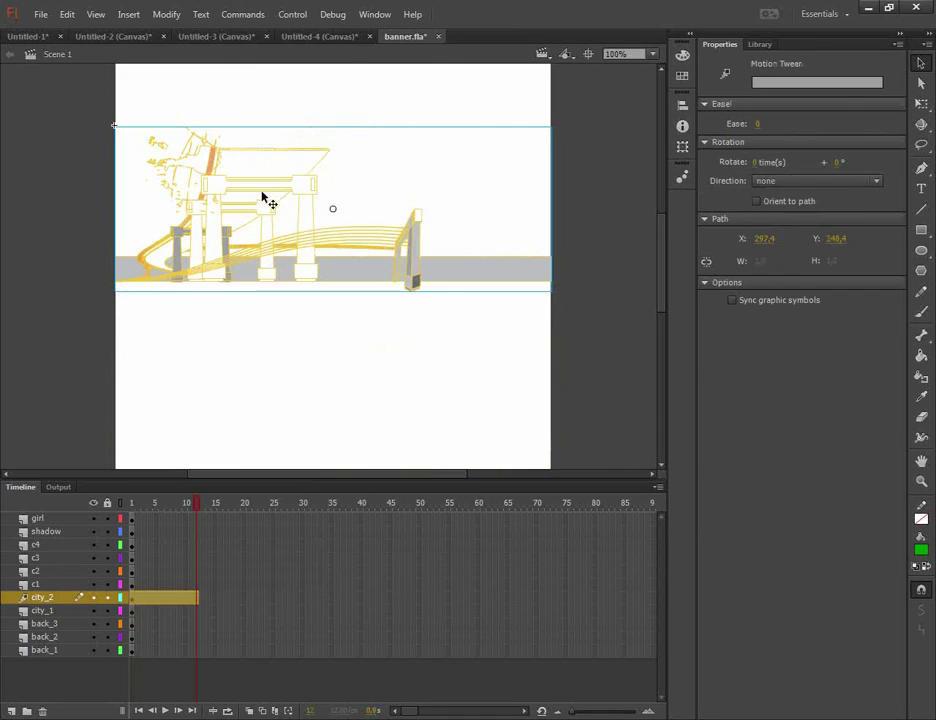
{"action": "left_click_drag", "start_coordinate": [201, 597], "coordinate": [272, 596]}
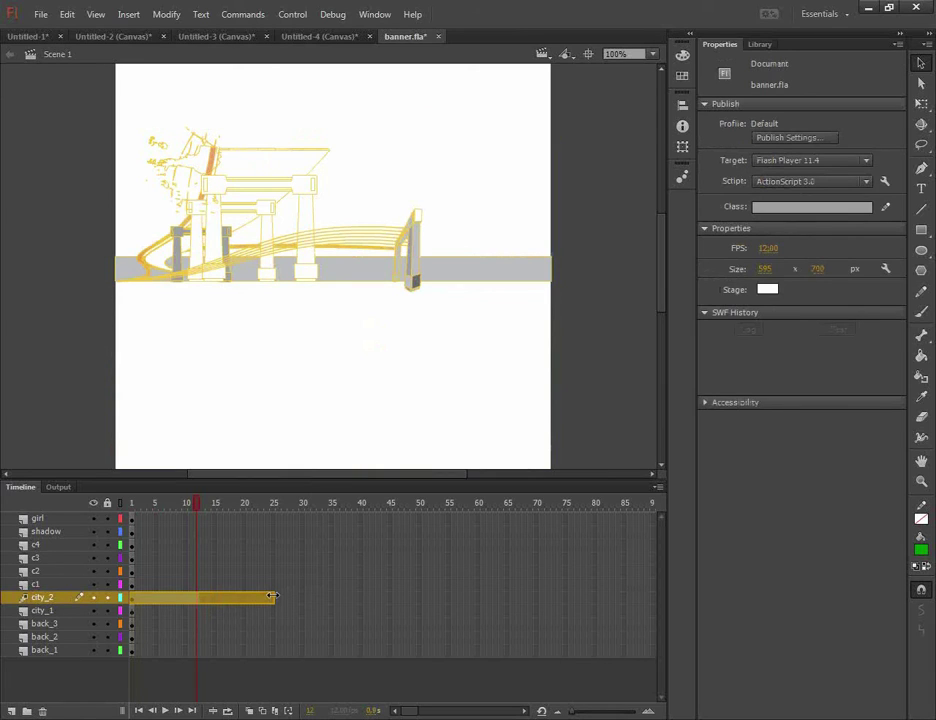
{"action": "left_click", "coordinate": [274, 597]}
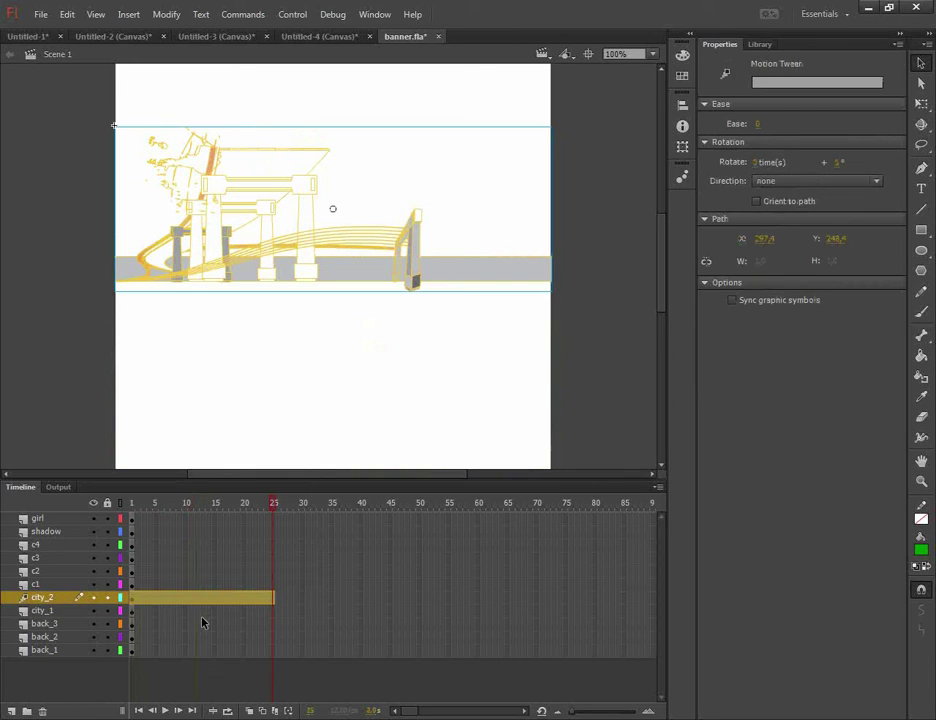
{"action": "right_click", "coordinate": [165, 601]}
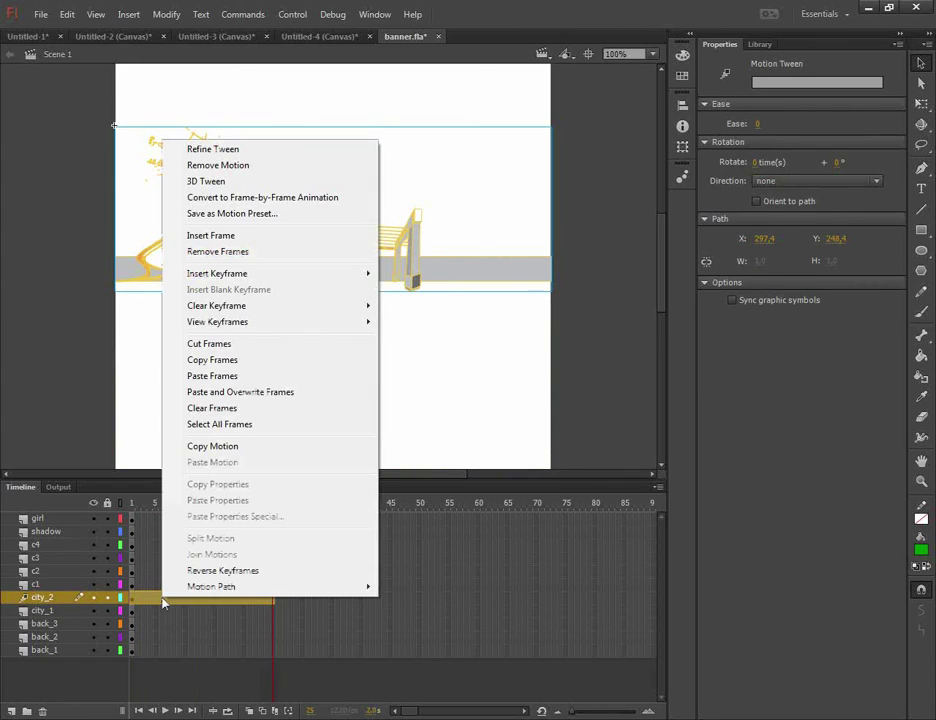
{"action": "left_click", "coordinate": [219, 185]}
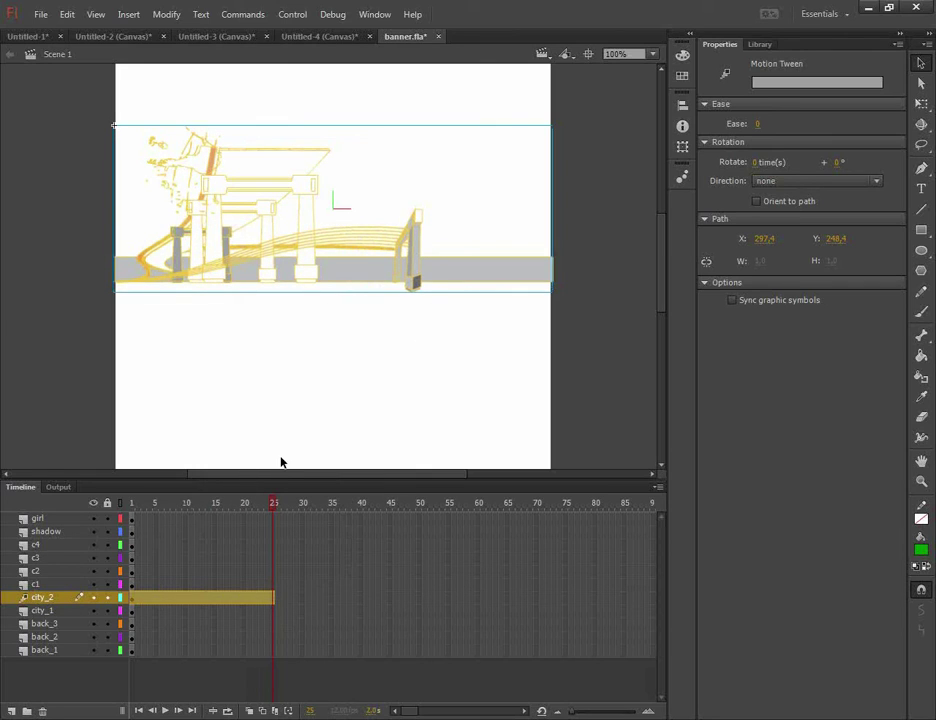
- Try rotating the city_2 clip in 3D at frame 25, and undo the rotation
{"action": "left_click", "coordinate": [921, 124]}
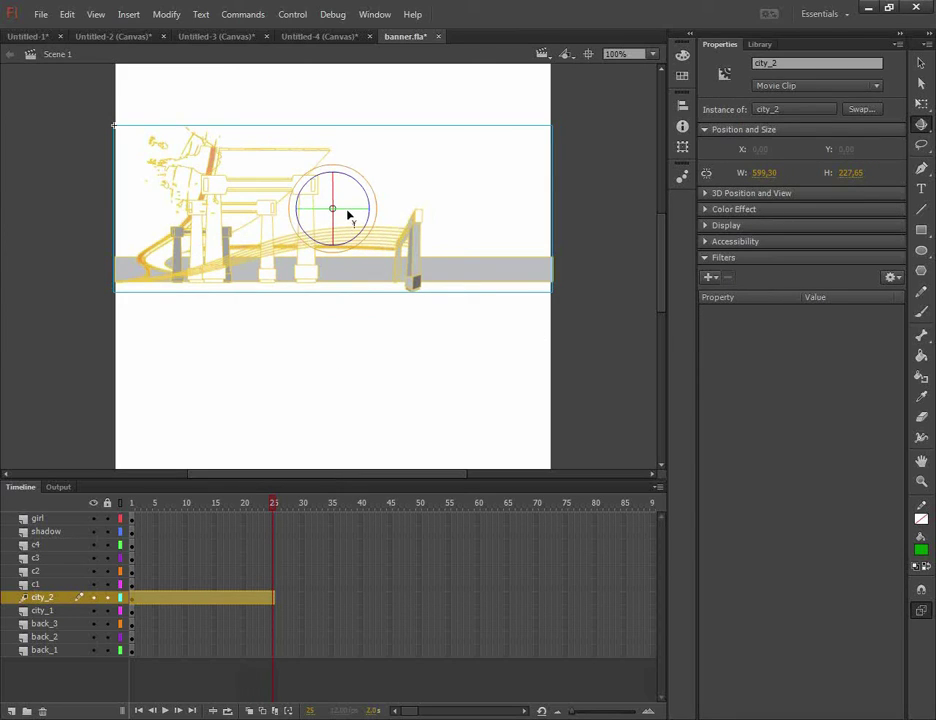
{"action": "left_click_drag", "start_coordinate": [349, 217], "coordinate": [375, 215]}
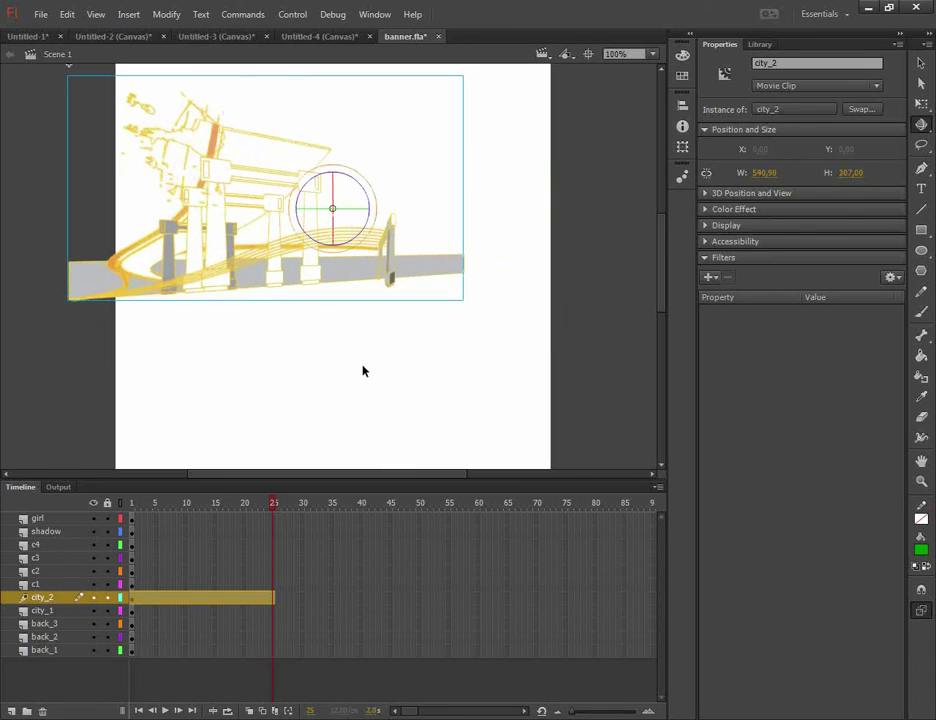
{"action": "key", "text": "ctrl+z"}
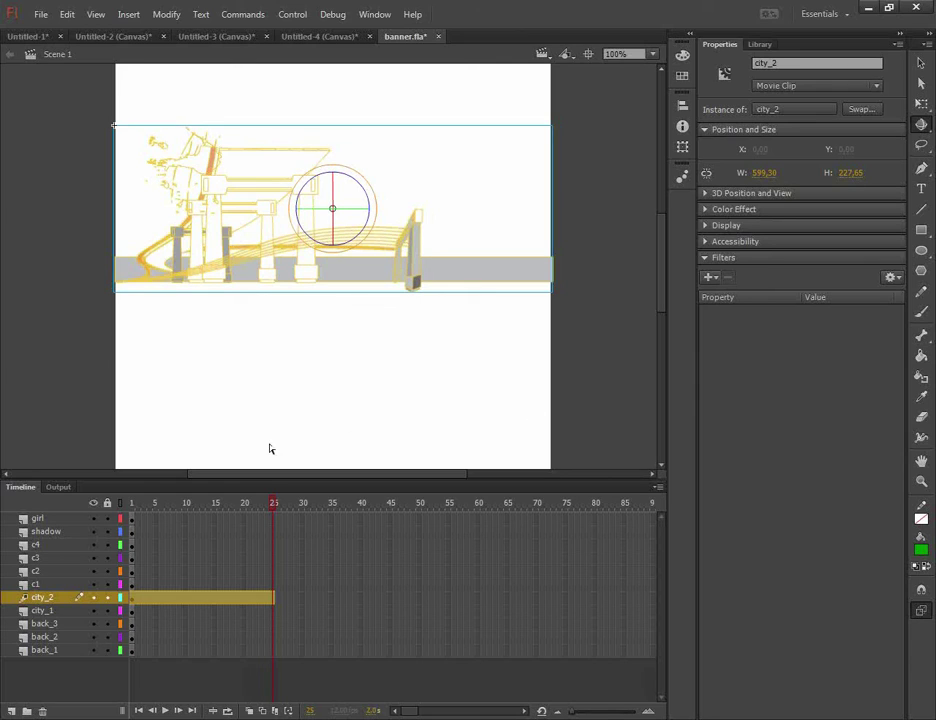
- At frame 1, move city_2's 3D rotation centre to its right edge and swing the clip edge-on about the vertical axis
{"action": "left_click_drag", "start_coordinate": [274, 502], "coordinate": [131, 502]}
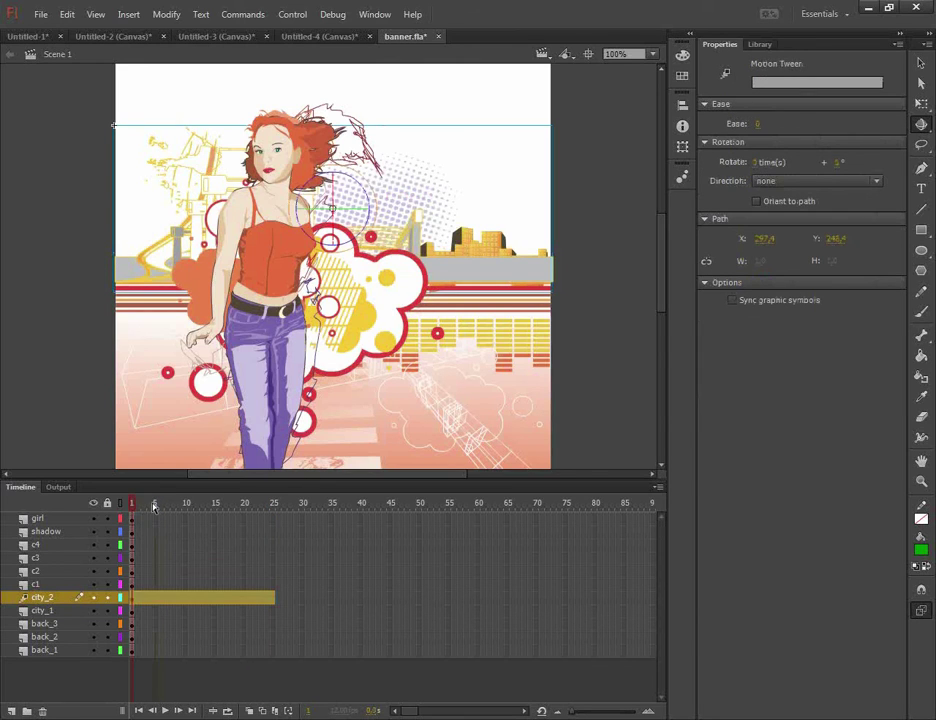
{"action": "left_click", "coordinate": [330, 209]}
{"action": "left_click_drag", "start_coordinate": [420, 208], "coordinate": [522, 256]}
- At frame 25, rotate city_2 back about its vertical axis to face the viewer, and scrub the tween
{"action": "left_click_drag", "start_coordinate": [134, 503], "coordinate": [279, 522]}
{"action": "left_click", "coordinate": [556, 225]}
{"action": "mouse_move", "coordinate": [572, 205]}
{"action": "left_mouse_down"}
{"action": "mouse_move", "coordinate": [595, 207]}
{"action": "mouse_move", "coordinate": [543, 208]}
{"action": "mouse_move", "coordinate": [606, 175]}
{"action": "mouse_move", "coordinate": [581, 96]}
{"action": "mouse_move", "coordinate": [589, 186]}
{"action": "mouse_move", "coordinate": [579, 191]}
{"action": "left_mouse_up"}
{"action": "mouse_move", "coordinate": [274, 506]}
{"action": "left_mouse_down"}
{"action": "mouse_move", "coordinate": [136, 522]}
{"action": "mouse_move", "coordinate": [267, 529]}
{"action": "left_mouse_up"}
{"action": "left_click", "coordinate": [358, 619]}
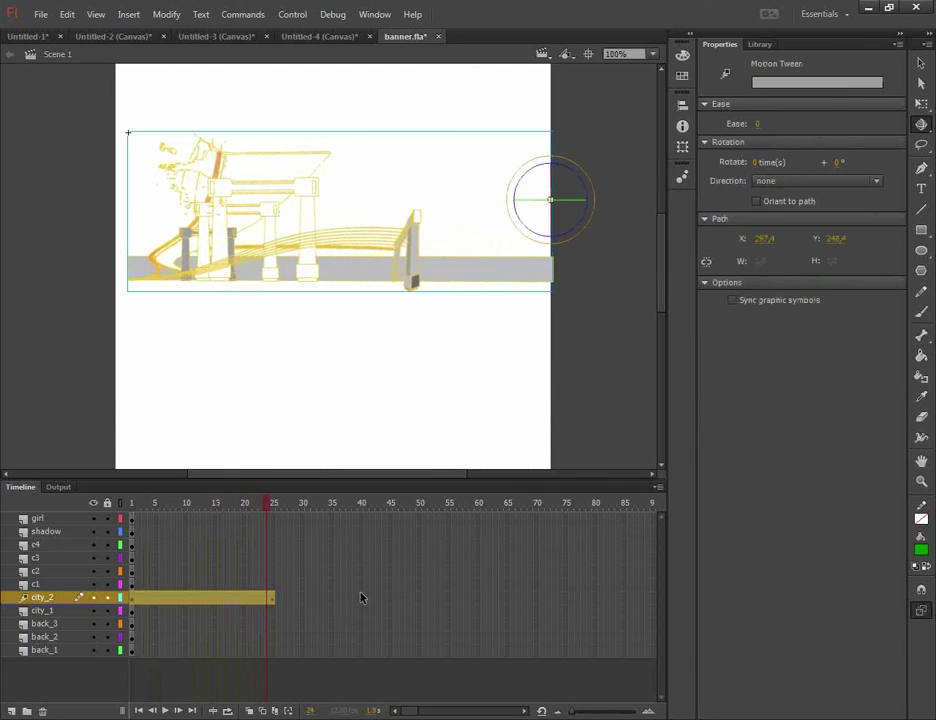
- Create a classic tween on the back_2 layer ending in a keyframe at frame 25, moving the clip up and right and enlarging it
{"action": "left_click", "coordinate": [69, 638]}
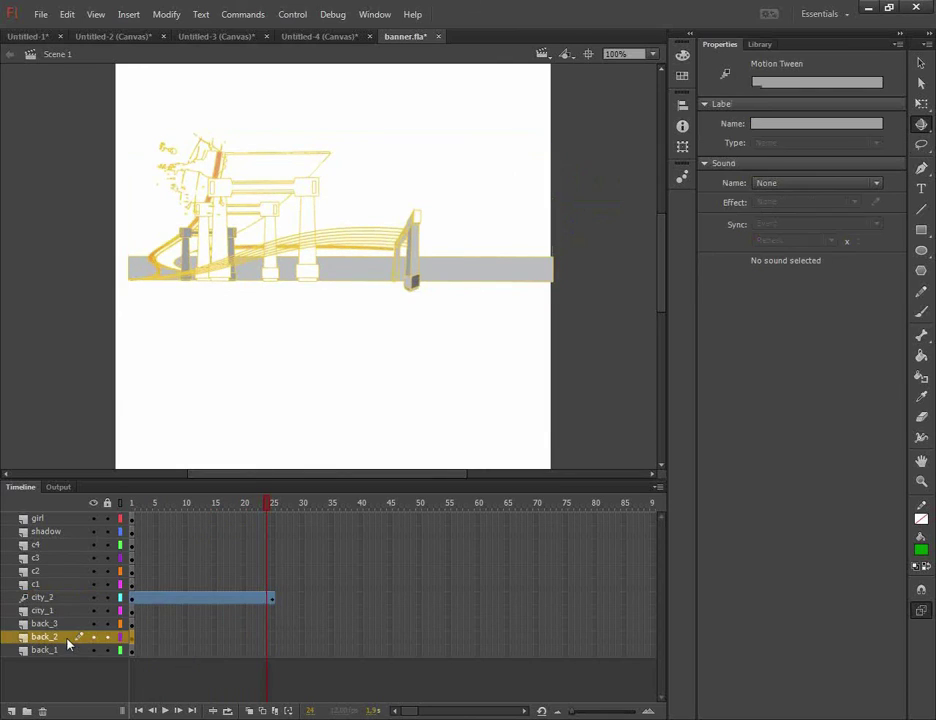
{"action": "right_click", "coordinate": [133, 642]}
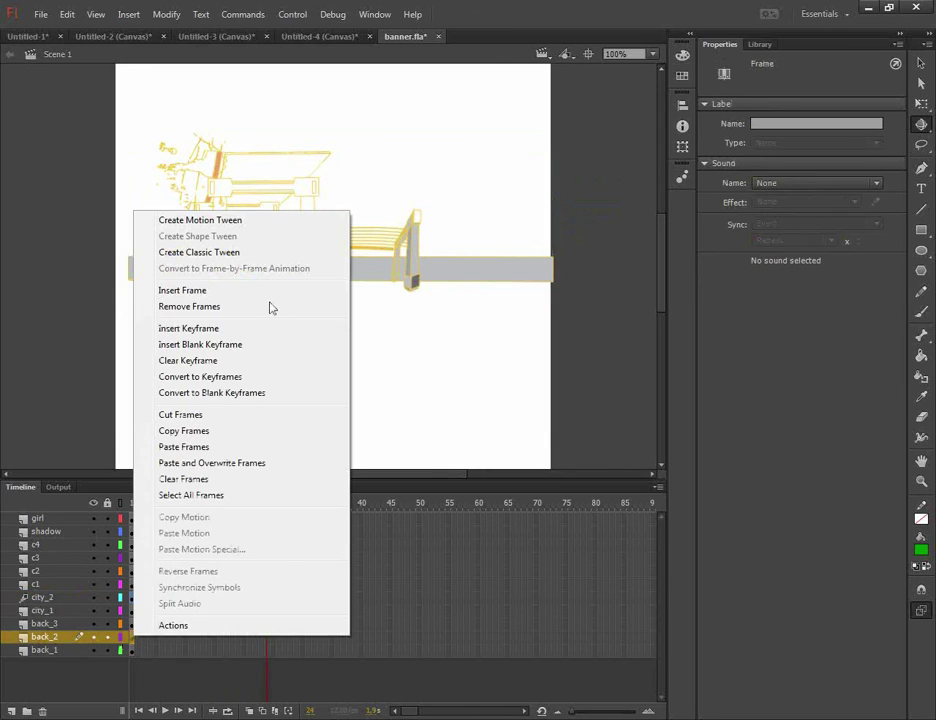
{"action": "left_click", "coordinate": [240, 257]}
{"action": "left_click_drag", "start_coordinate": [260, 510], "coordinate": [131, 505]}
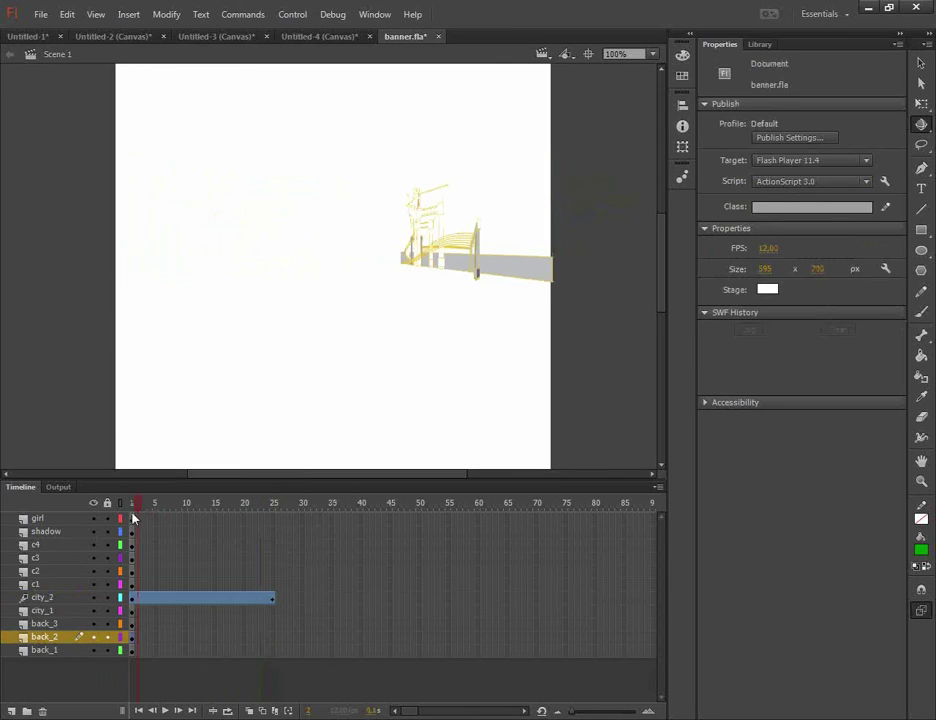
{"action": "left_click", "coordinate": [131, 640]}
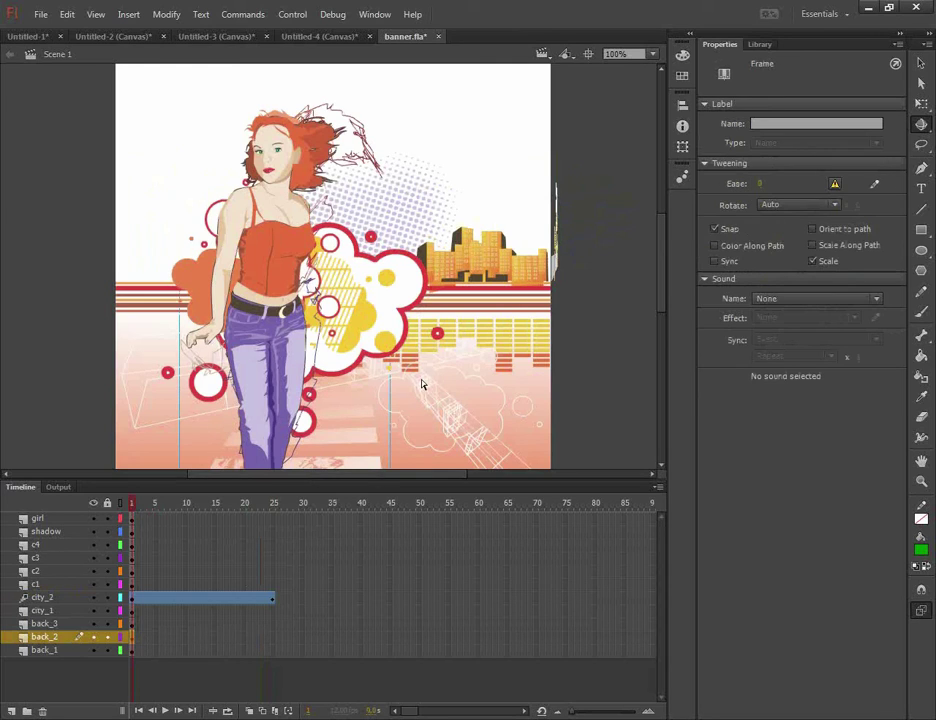
{"action": "left_click_drag", "start_coordinate": [339, 412], "coordinate": [471, 297]}
{"action": "left_click", "coordinate": [272, 637]}
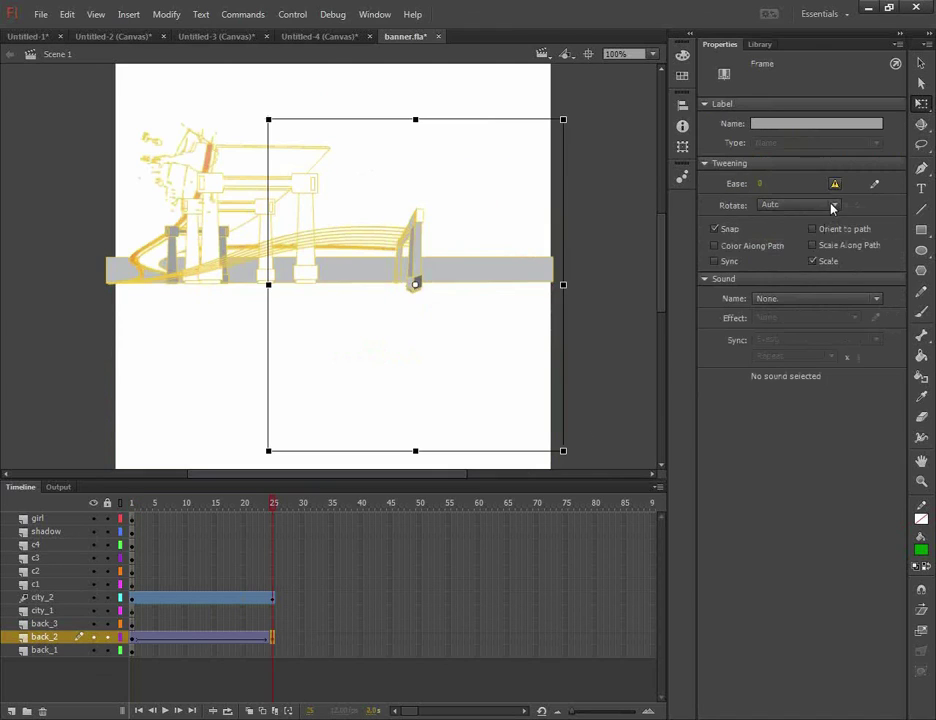
- Set the back_2 clip's alpha to 100% at frame 25 and return to frame 1
{"action": "left_click", "coordinate": [506, 194]}
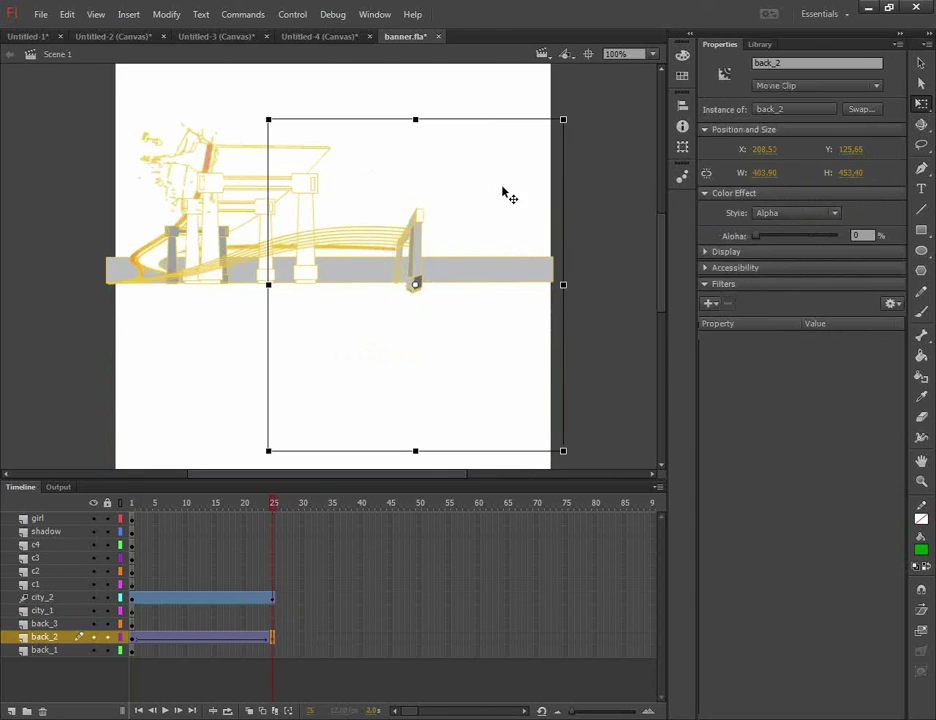
{"action": "left_click_drag", "start_coordinate": [756, 240], "coordinate": [915, 244]}
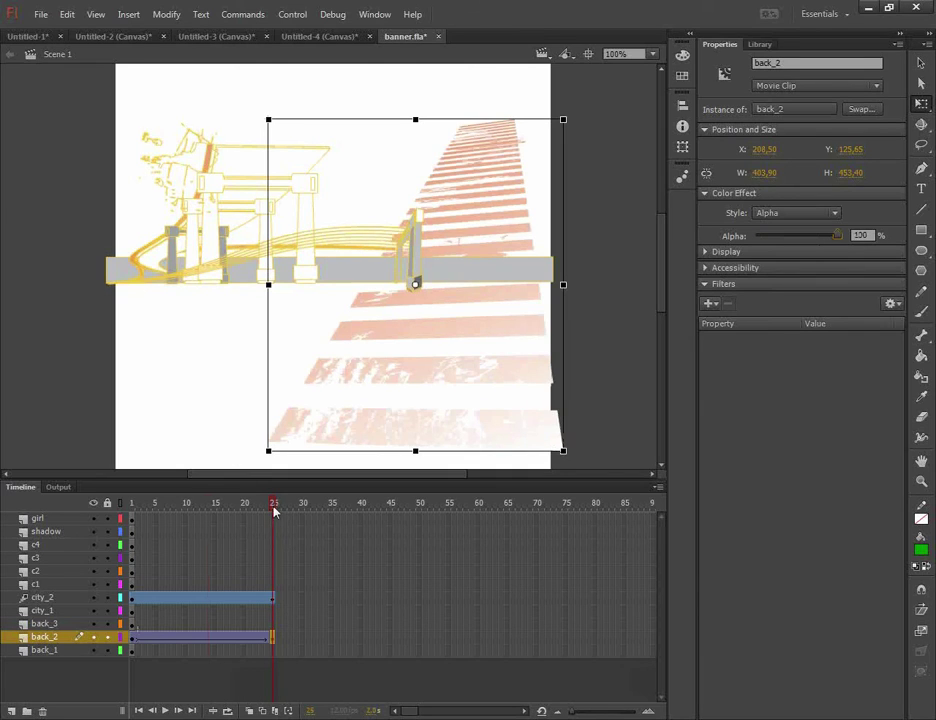
{"action": "key", "text": "Home"}
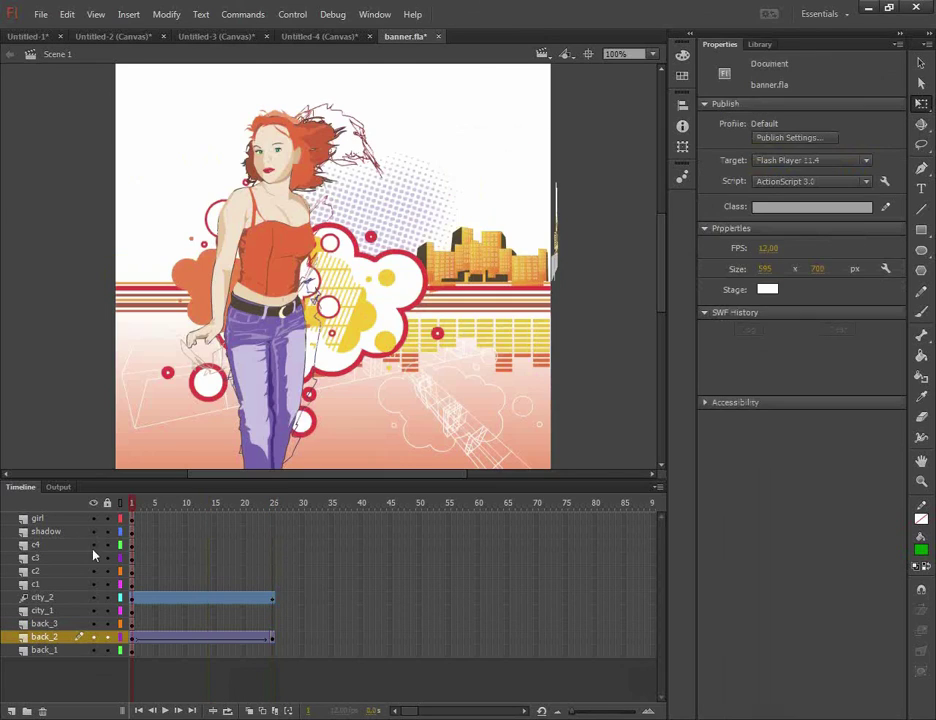
- At frame 1, shrink the transparent back_2 clip about its centre to about 178 by 200 px
{"action": "left_click", "coordinate": [132, 637]}
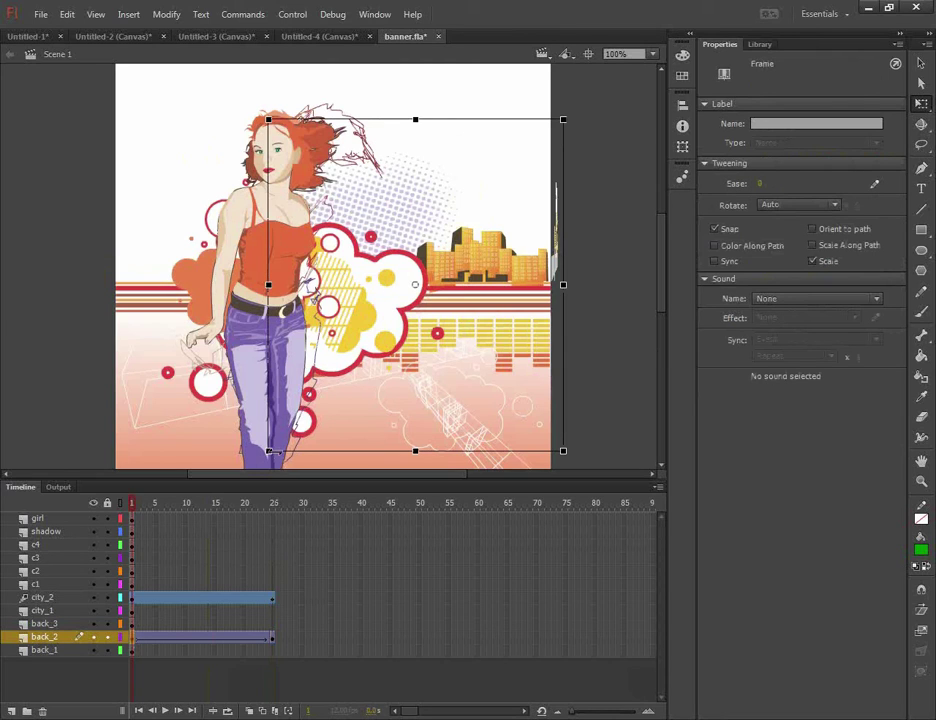
{"action": "left_click_drag", "start_coordinate": [268, 451], "coordinate": [352, 383]}
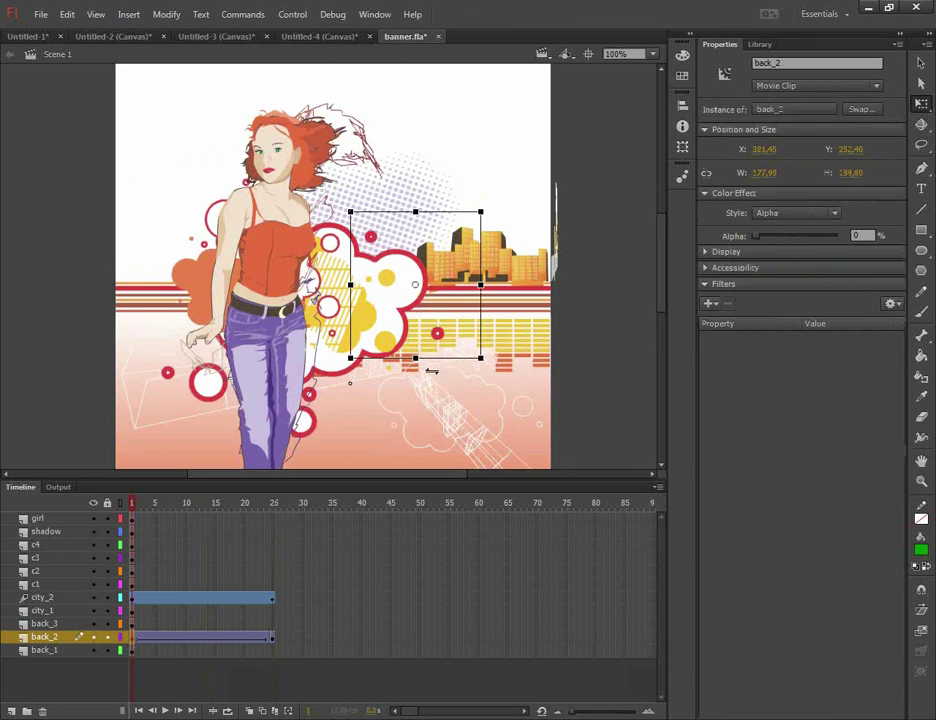
{"action": "left_click", "coordinate": [452, 295]}
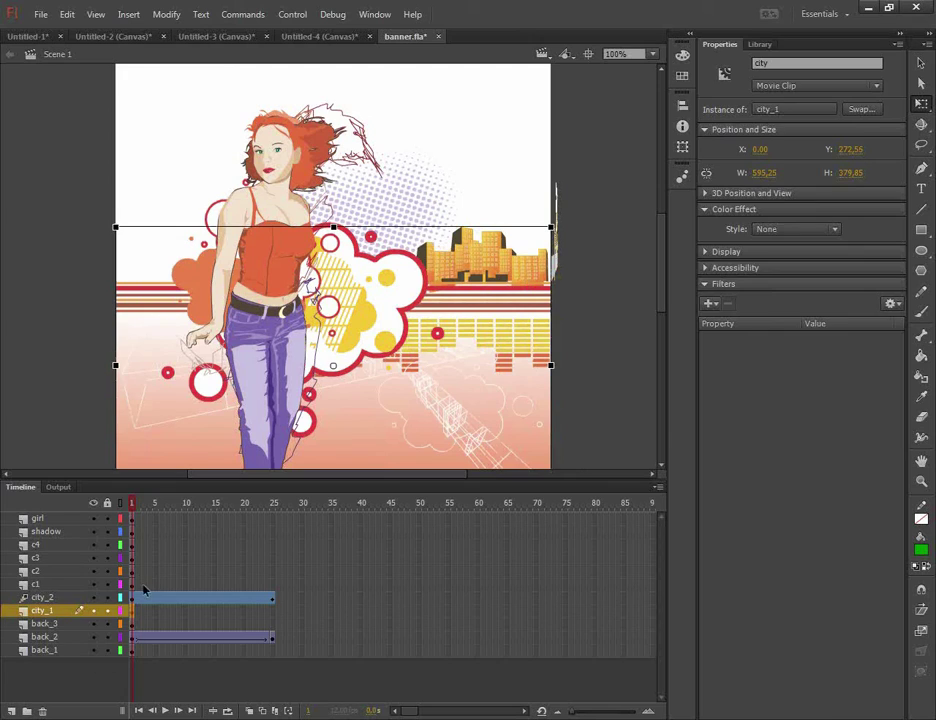
{"action": "left_click", "coordinate": [132, 637]}
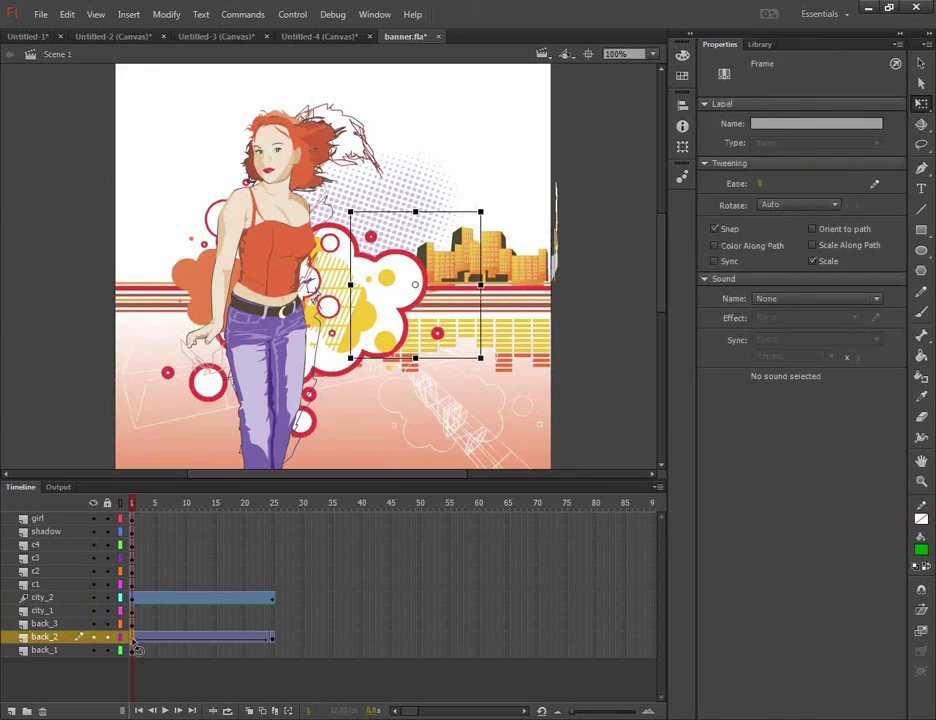
{"action": "left_click", "coordinate": [443, 217]}
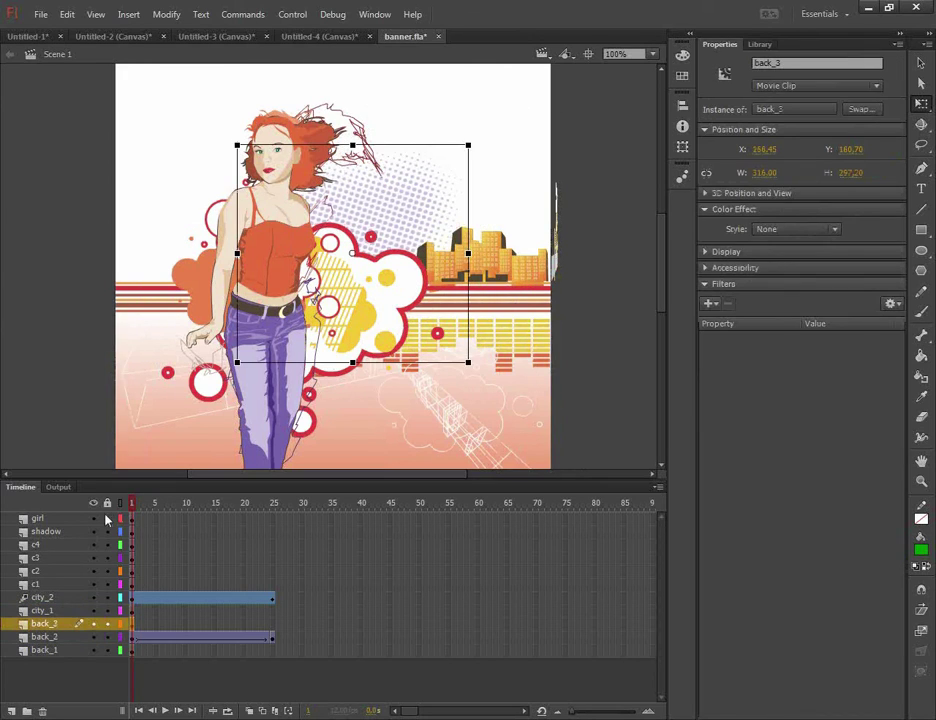
- Hide every layer except back_2 and scrub through its classic tween
{"action": "left_click", "coordinate": [93, 502]}
{"action": "left_click", "coordinate": [93, 637]}
{"action": "left_click_drag", "start_coordinate": [131, 502], "coordinate": [260, 502]}
{"action": "key", "text": "shift+comma"}
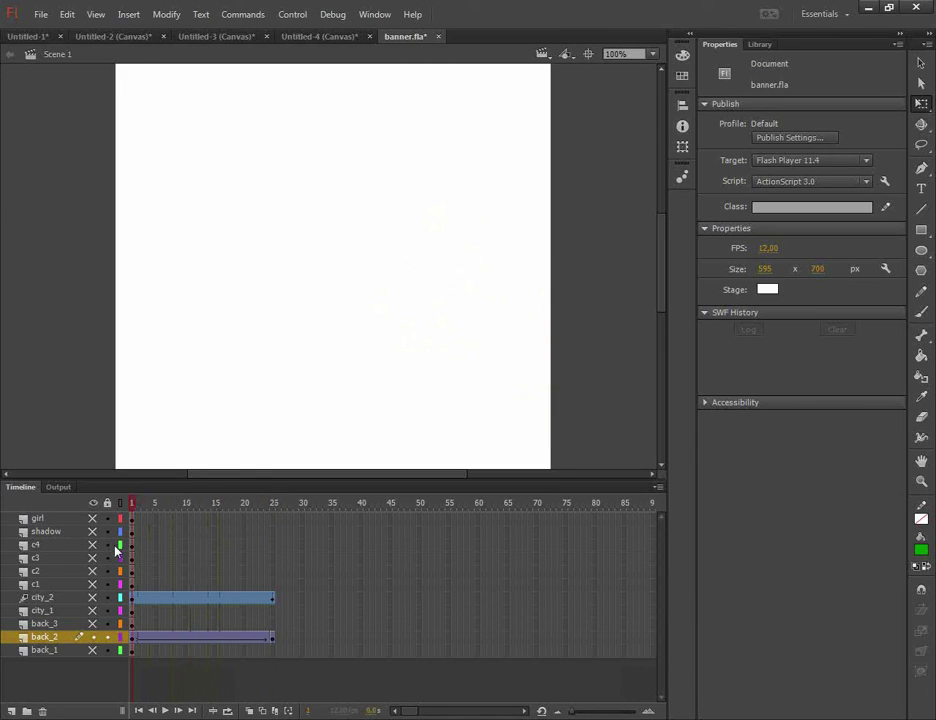
{"action": "left_click_drag", "start_coordinate": [170, 503], "coordinate": [214, 645]}
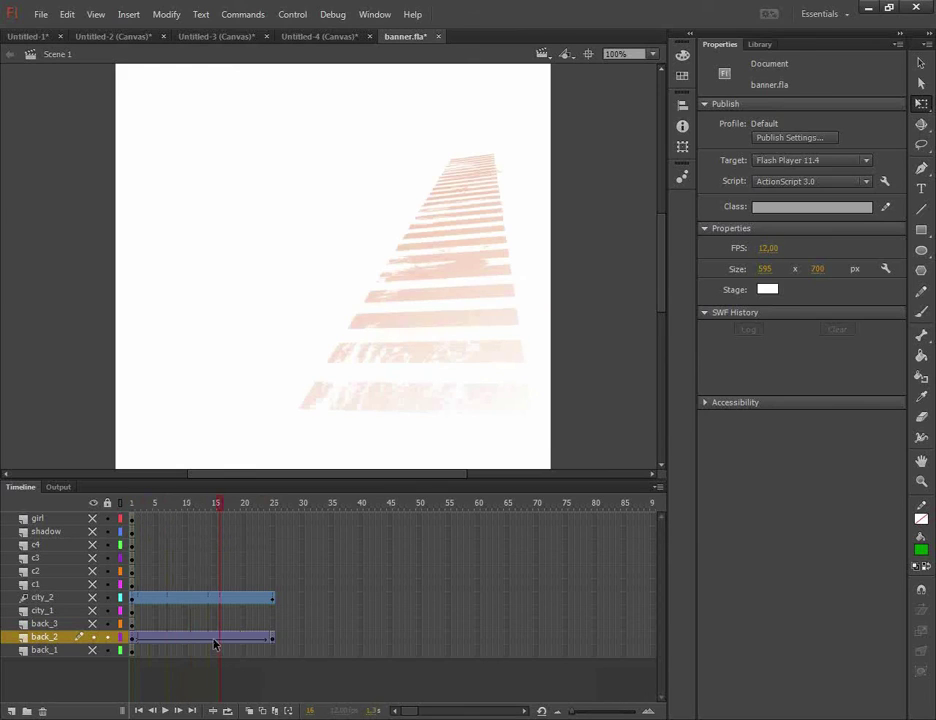
- Set the back_2 tween's ease to 100 out and play the animation
{"action": "left_click", "coordinate": [214, 645]}
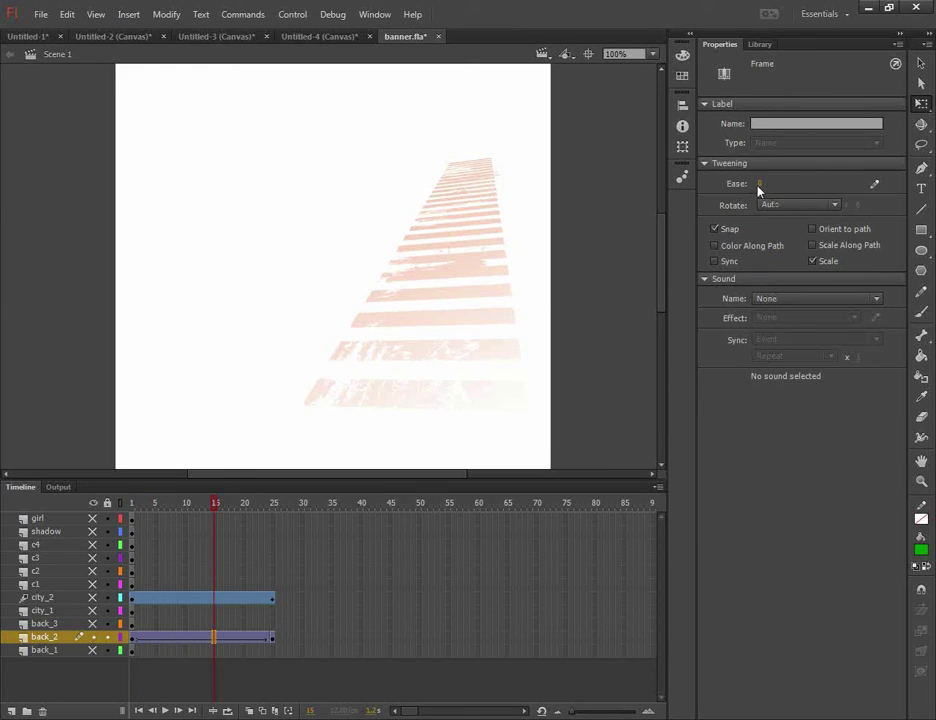
{"action": "left_click_drag", "start_coordinate": [761, 187], "coordinate": [900, 188]}
{"action": "key", "text": "Return"}
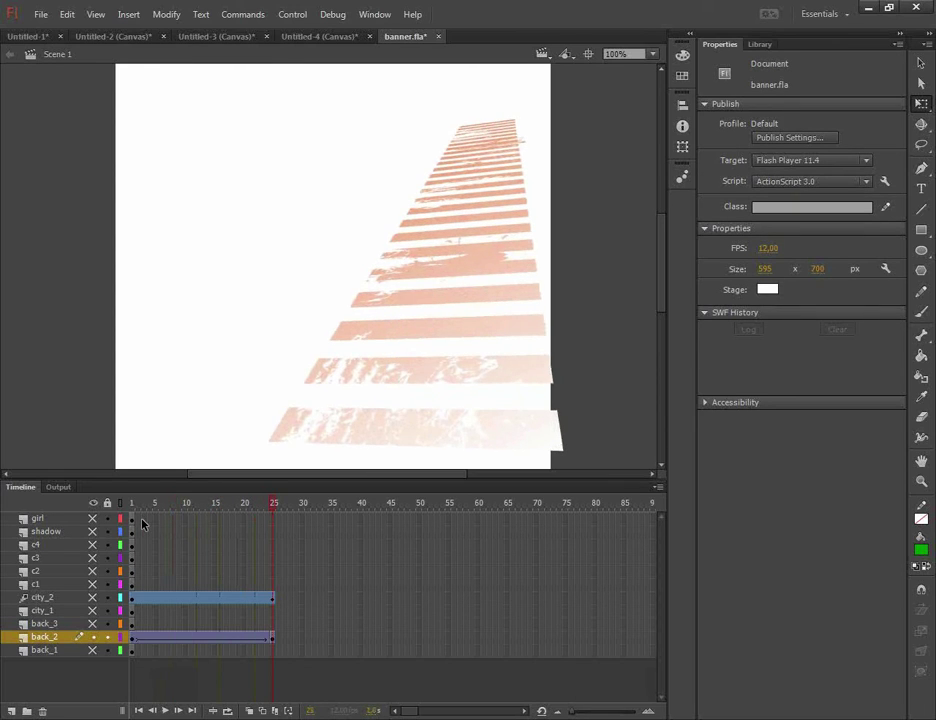
- Examine the back_2 tween's custom ease curve and close it without changes
{"action": "left_click", "coordinate": [196, 637]}
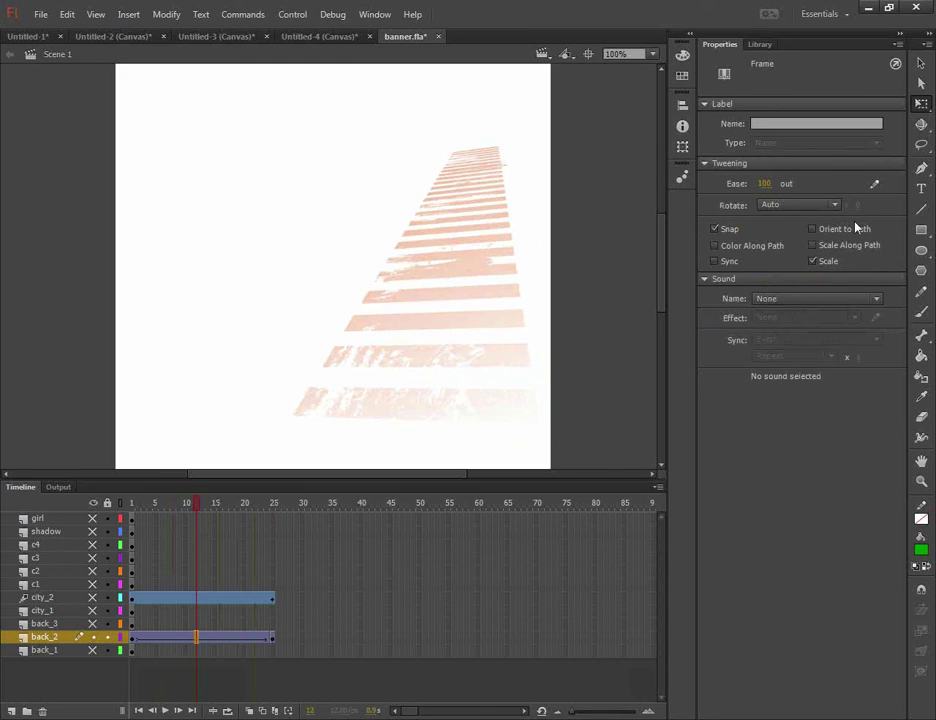
{"action": "left_click", "coordinate": [875, 186]}
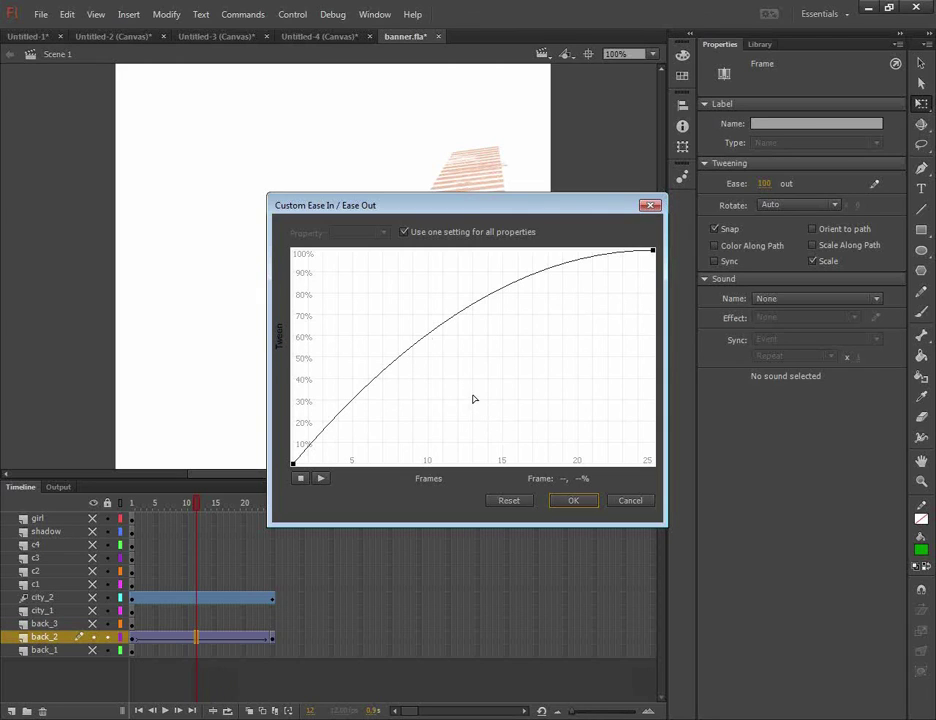
{"action": "left_click", "coordinate": [650, 205]}
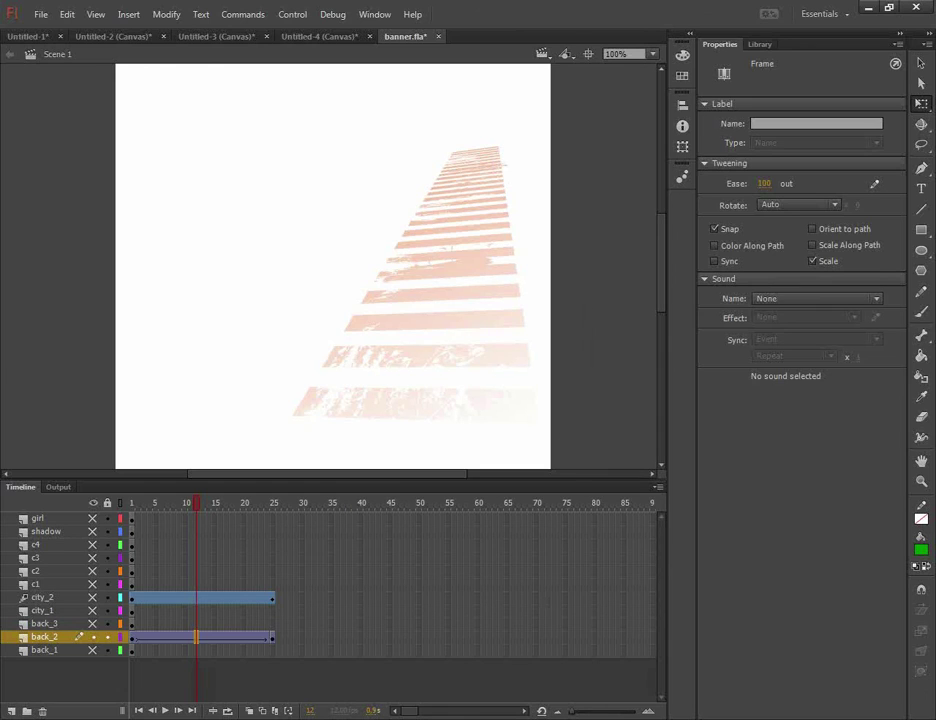
- Switch to Untitled-3.html in Adobe Edge Animate and rewind its timeline to 0:00
{"action": "mouse_move", "coordinate": [484, 719]}
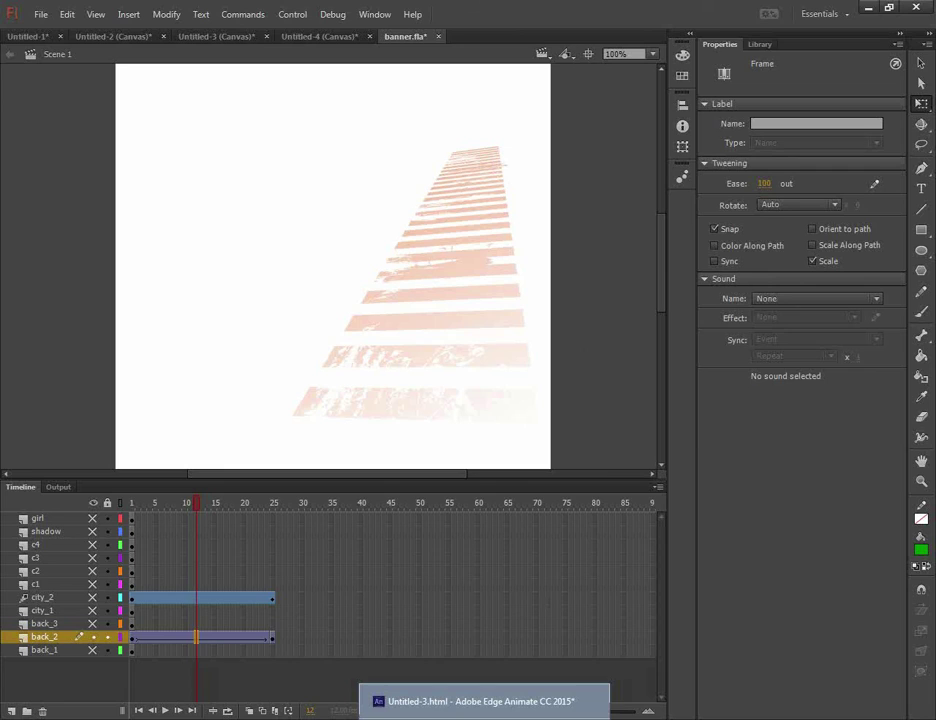
{"action": "left_click", "coordinate": [484, 701]}
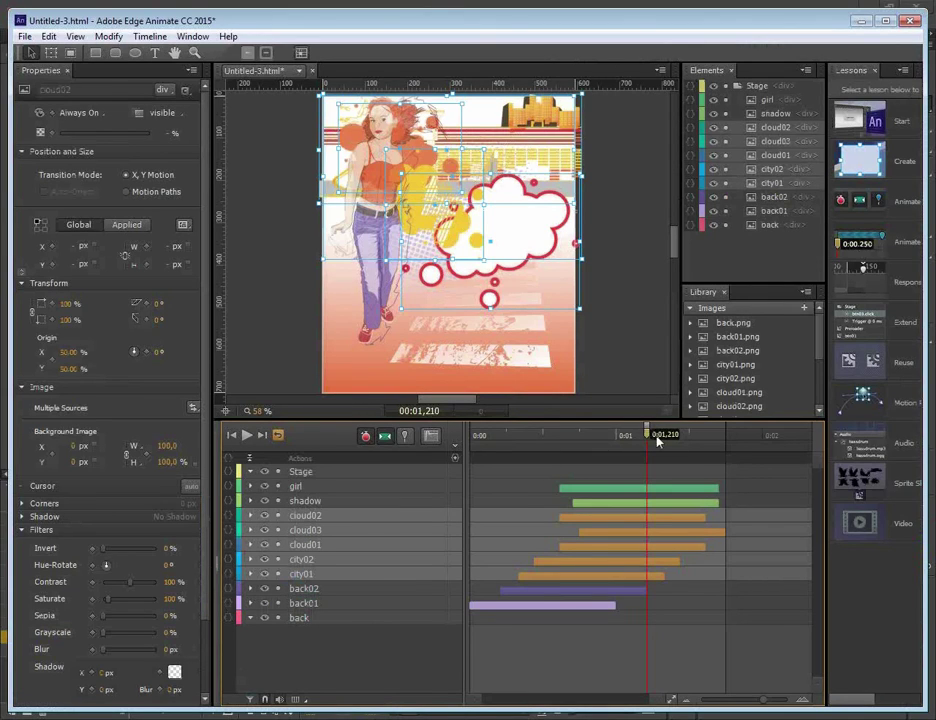
{"action": "left_click_drag", "start_coordinate": [654, 436], "coordinate": [455, 482]}
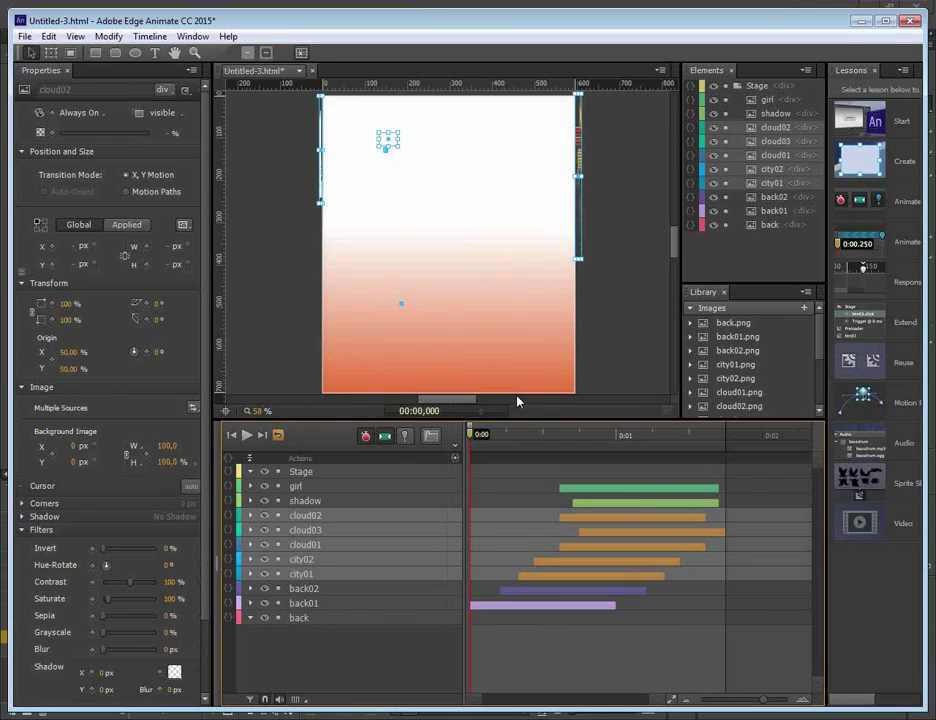
- Enlarge the stage area by shrinking the timeline, deselect all elements, and return the playhead to 0:00
{"action": "left_click_drag", "start_coordinate": [528, 421], "coordinate": [528, 540]}
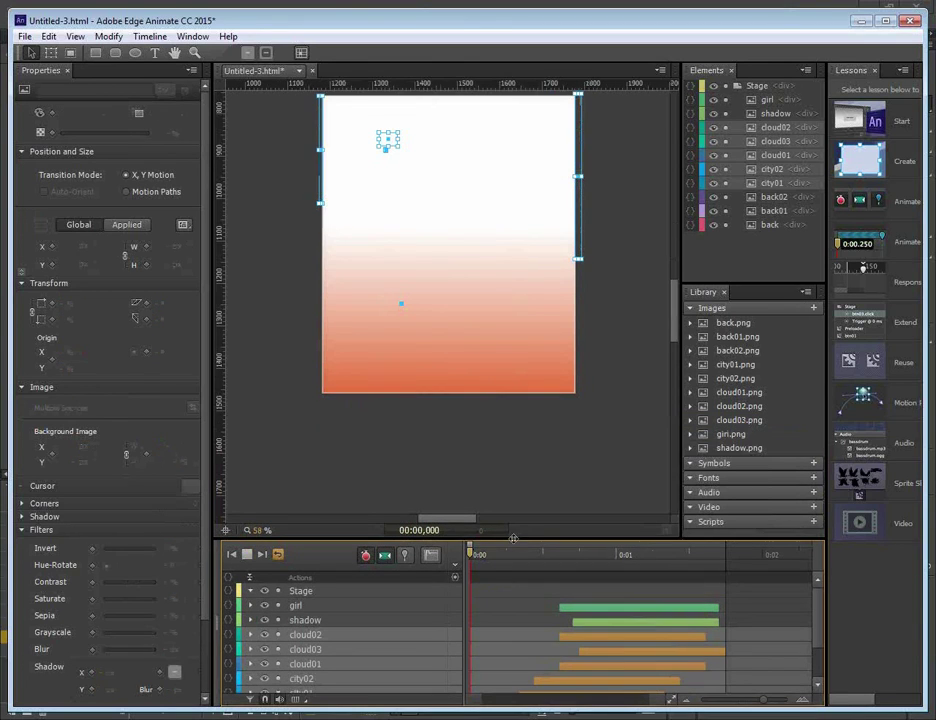
{"action": "key", "text": "space"}
{"action": "left_click", "coordinate": [445, 580]}
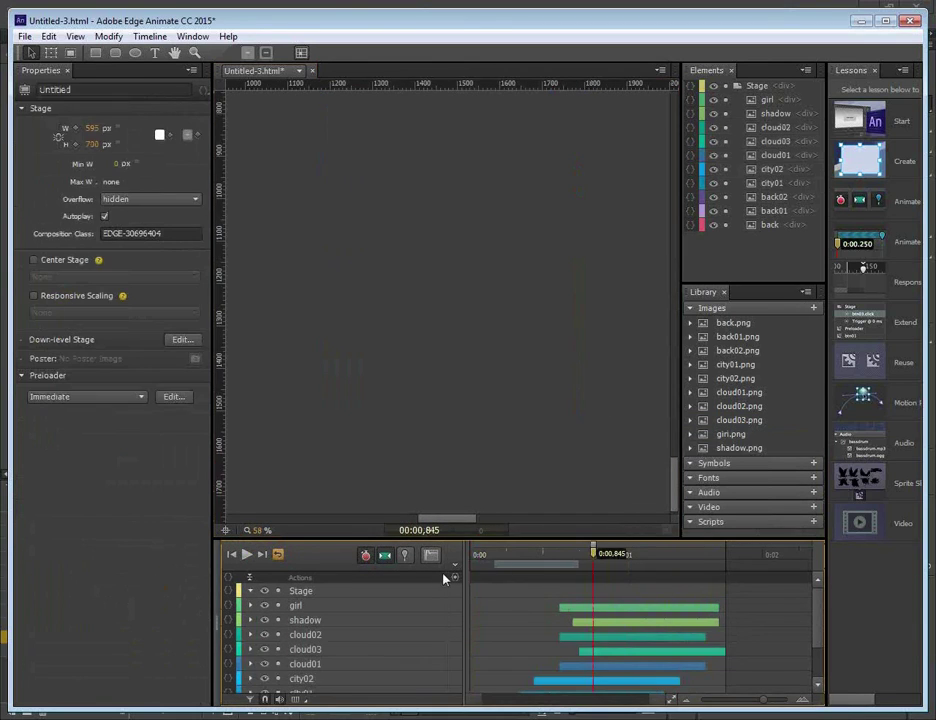
{"action": "left_click_drag", "start_coordinate": [591, 571], "coordinate": [443, 570]}
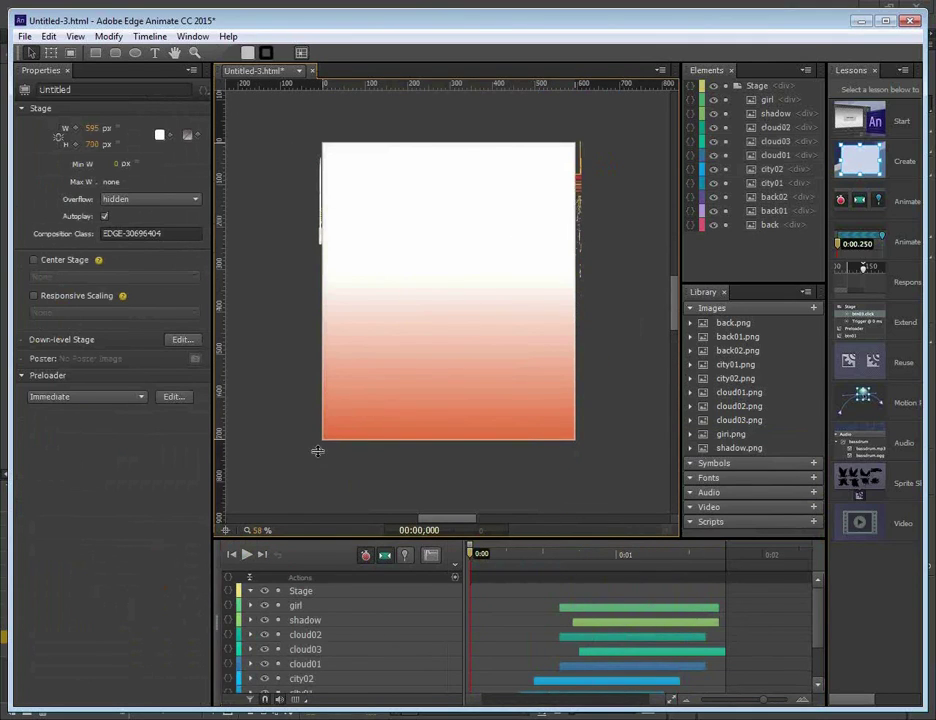
- Add the two-line text "Я хочу изучить EDGE!" / "А ты?" on the stage and set its weight to 700 (Bold)
{"action": "left_click", "coordinate": [156, 52]}
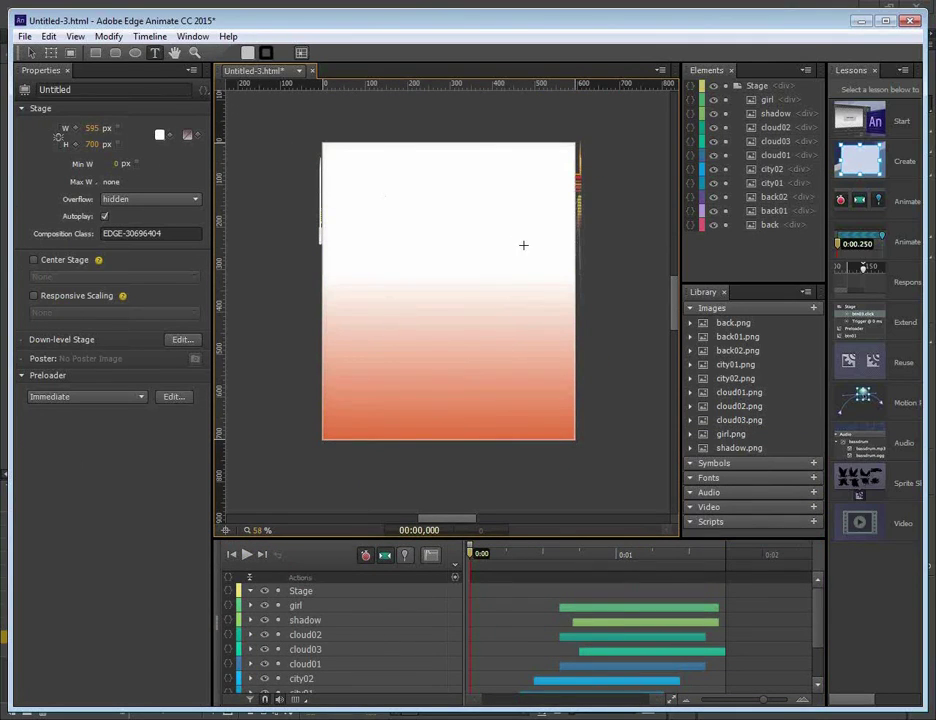
{"action": "left_click", "coordinate": [446, 225]}
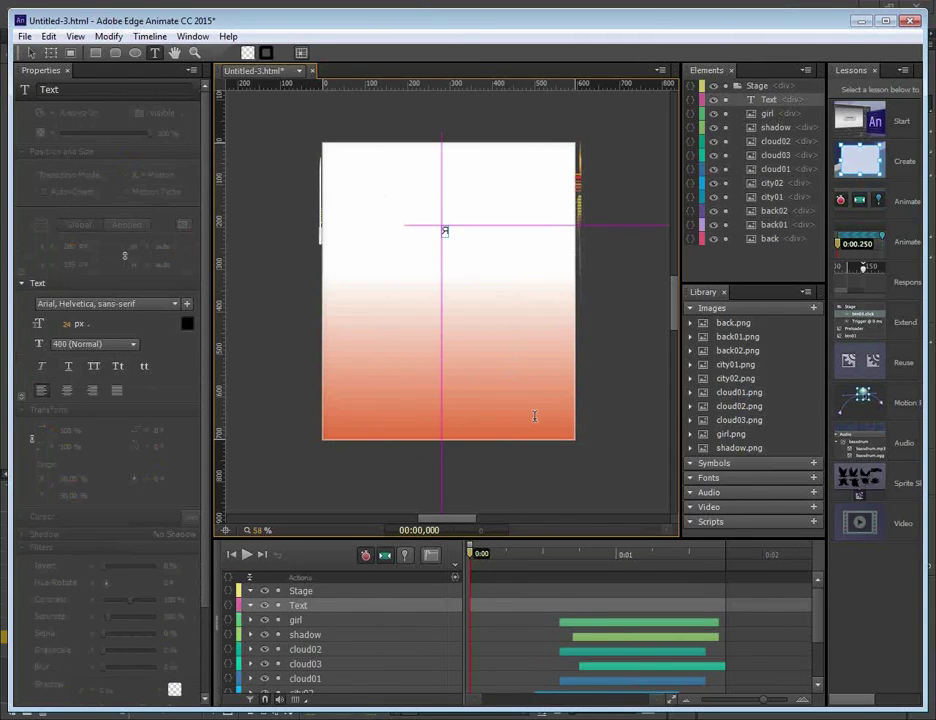
{"action": "type", "text": "Я хочу изучить"}
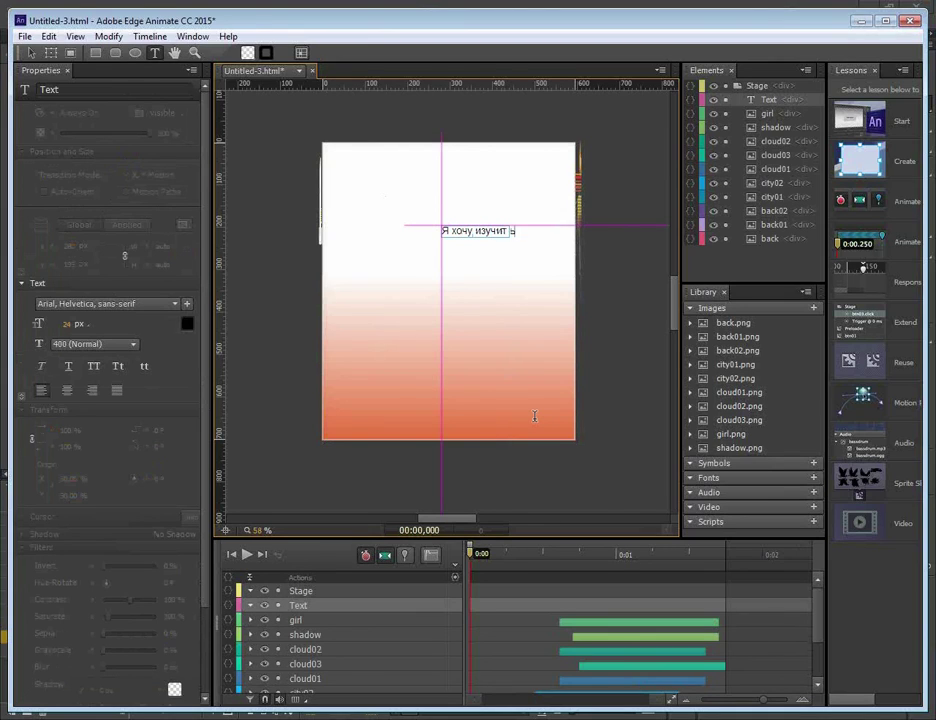
{"action": "type", "text": "ь EDGE!"}
{"action": "key", "text": "Return"}
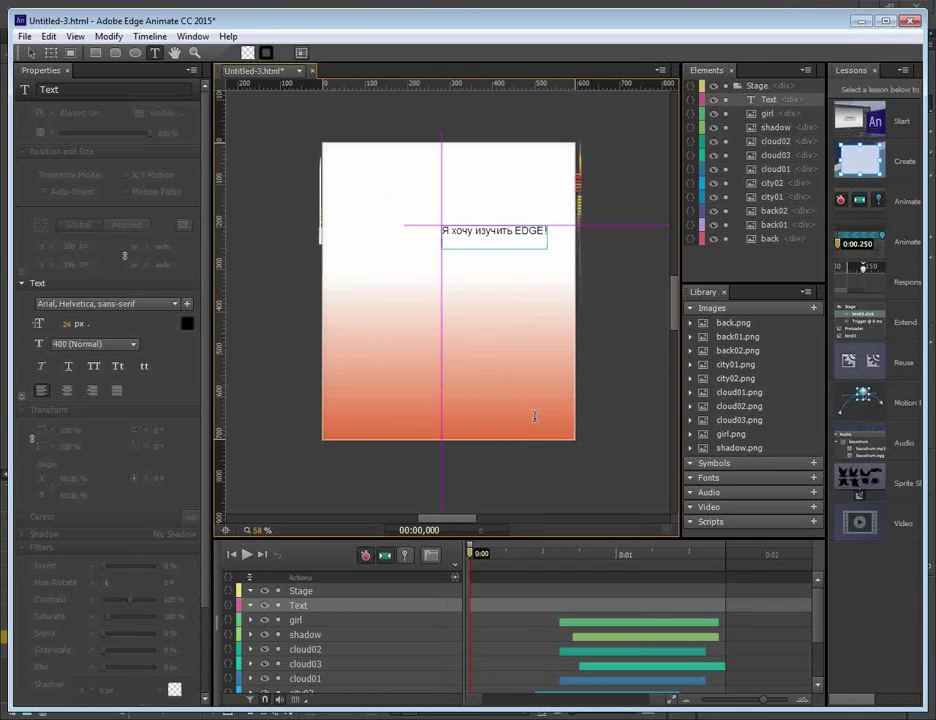
{"action": "type", "text": "ты?"}
{"action": "left_click", "coordinate": [31, 52]}
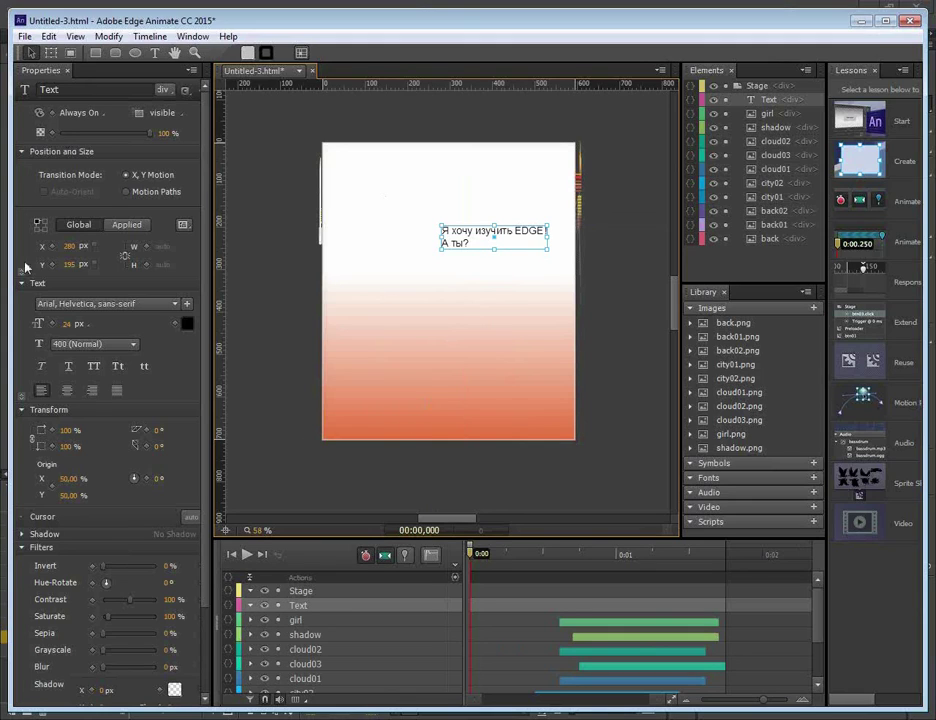
{"action": "left_click", "coordinate": [92, 345]}
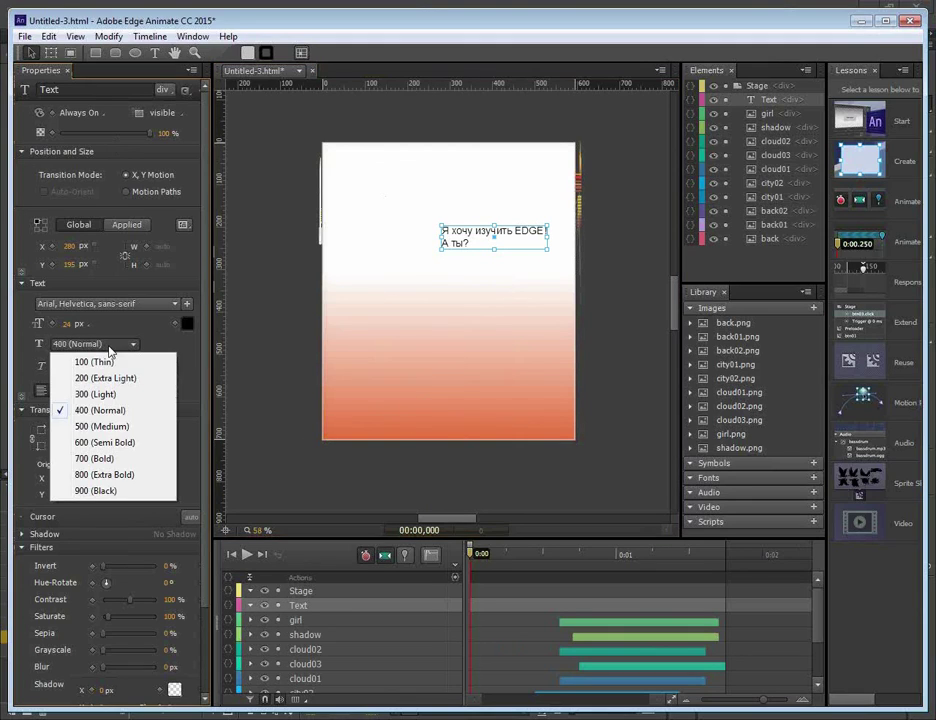
{"action": "left_click", "coordinate": [97, 459]}
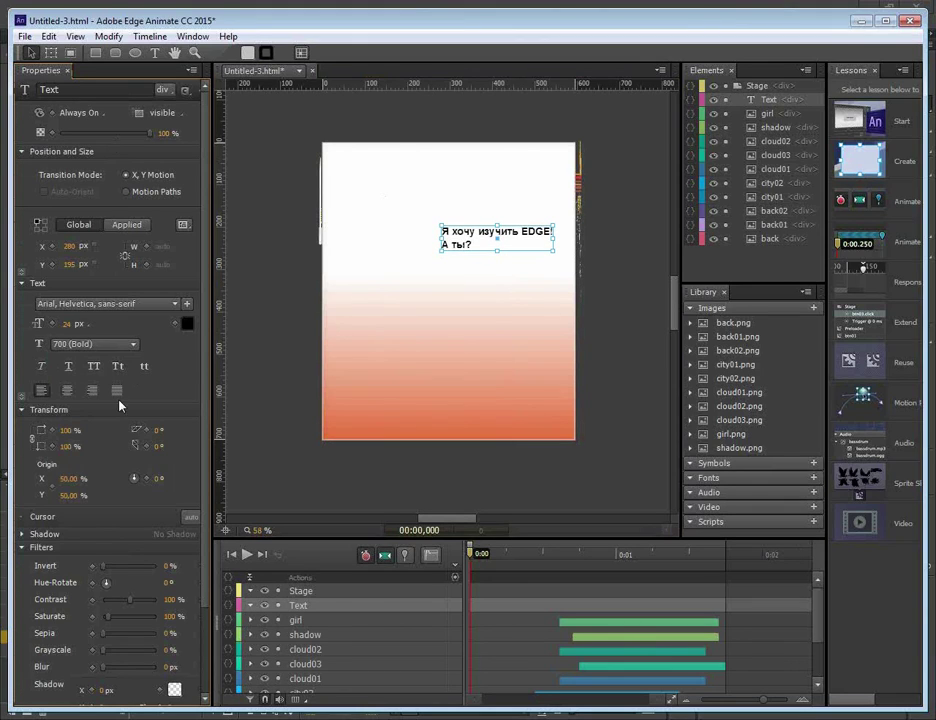
- Browse the available fonts and the Edge Web Fonts library for the text without adding one
{"action": "left_click", "coordinate": [174, 304]}
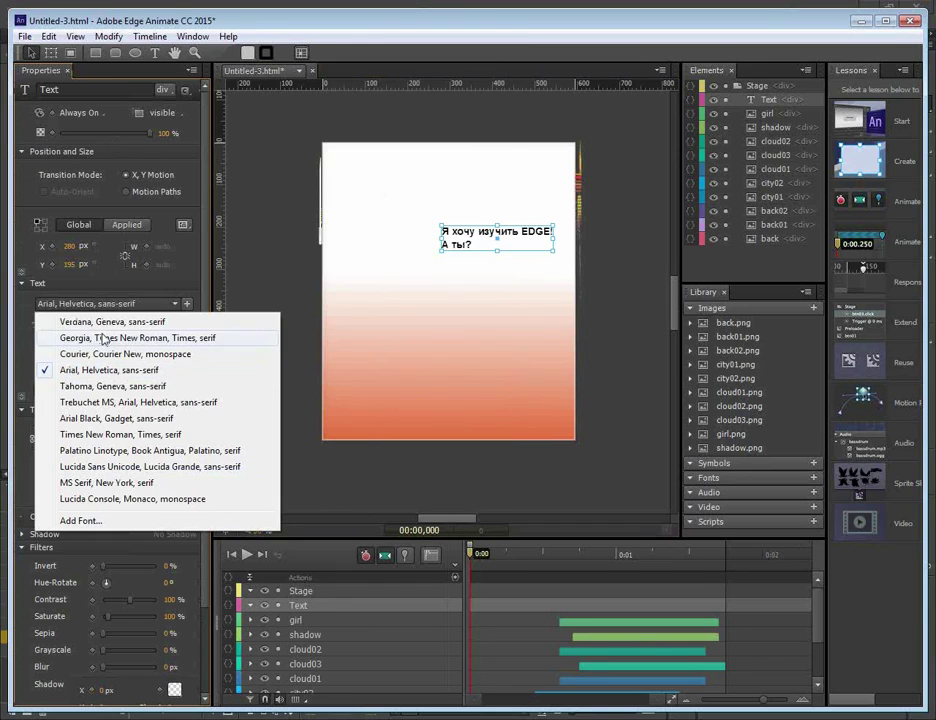
{"action": "left_click", "coordinate": [187, 304]}
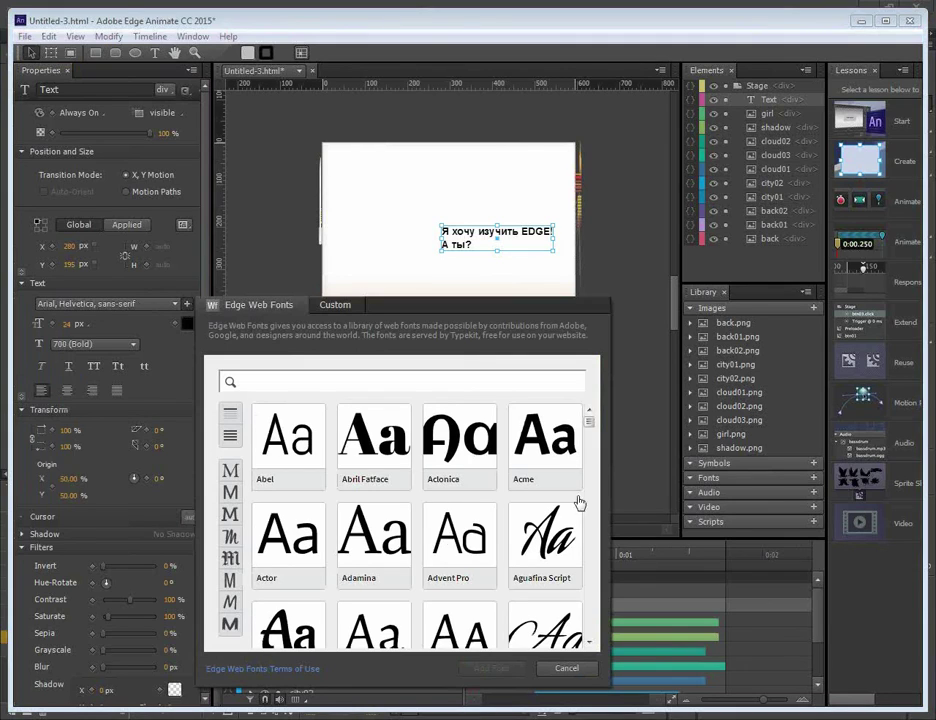
{"action": "left_click_drag", "start_coordinate": [593, 426], "coordinate": [592, 488]}
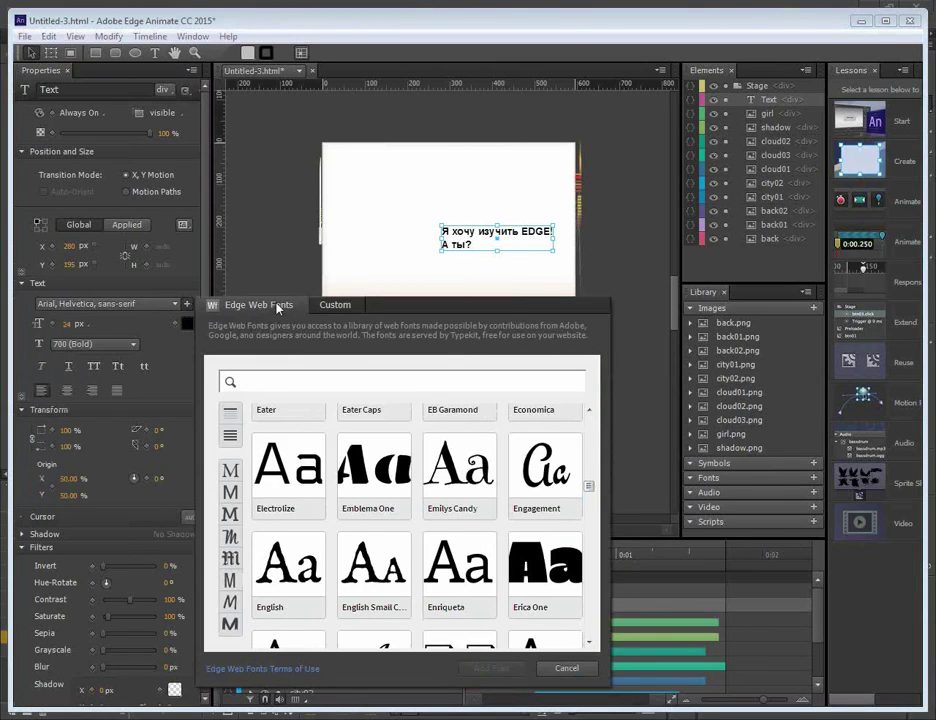
{"action": "left_click", "coordinate": [150, 303]}
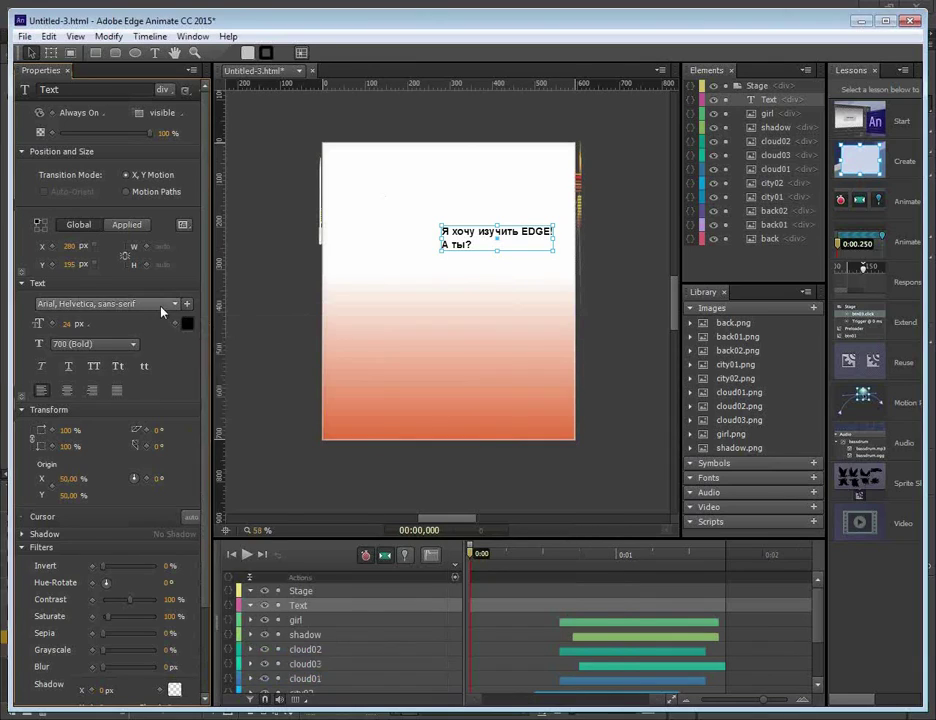
- Set the text's font to MS Serif, New York, serif at 52 px and centre its lines
{"action": "left_click", "coordinate": [150, 303]}
{"action": "left_click", "coordinate": [140, 482]}
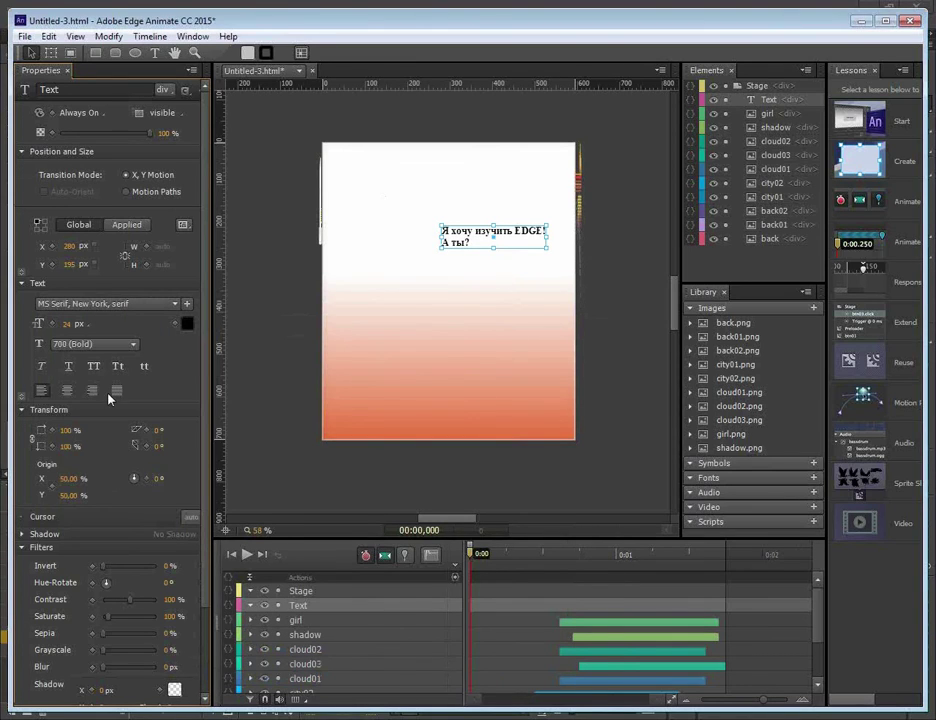
{"action": "left_click_drag", "start_coordinate": [64, 329], "coordinate": [110, 329]}
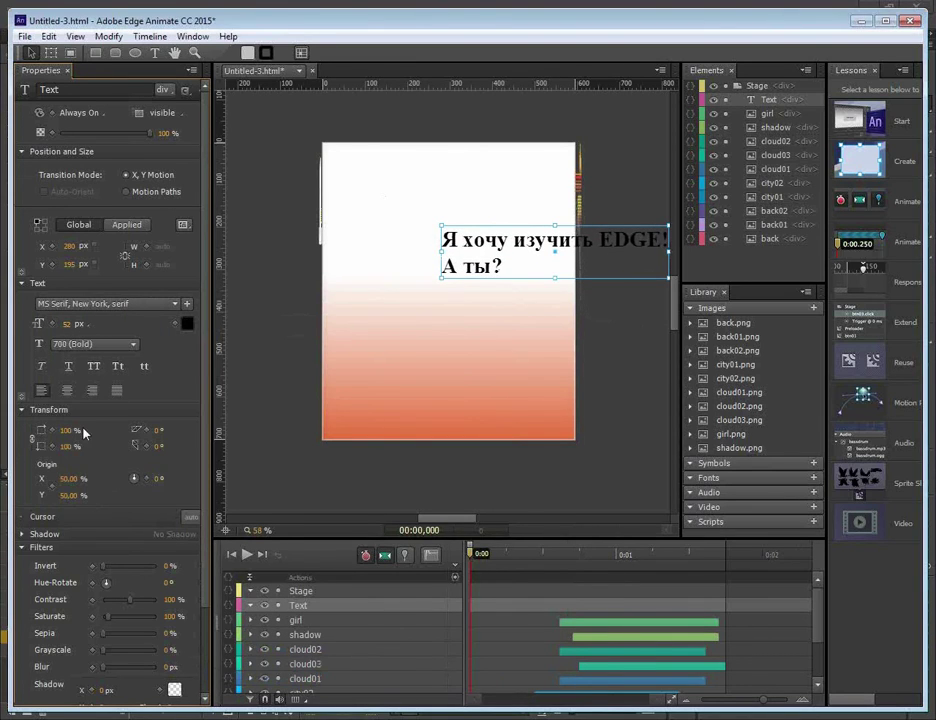
{"action": "left_click", "coordinate": [67, 390]}
{"action": "double_click", "coordinate": [538, 266]}
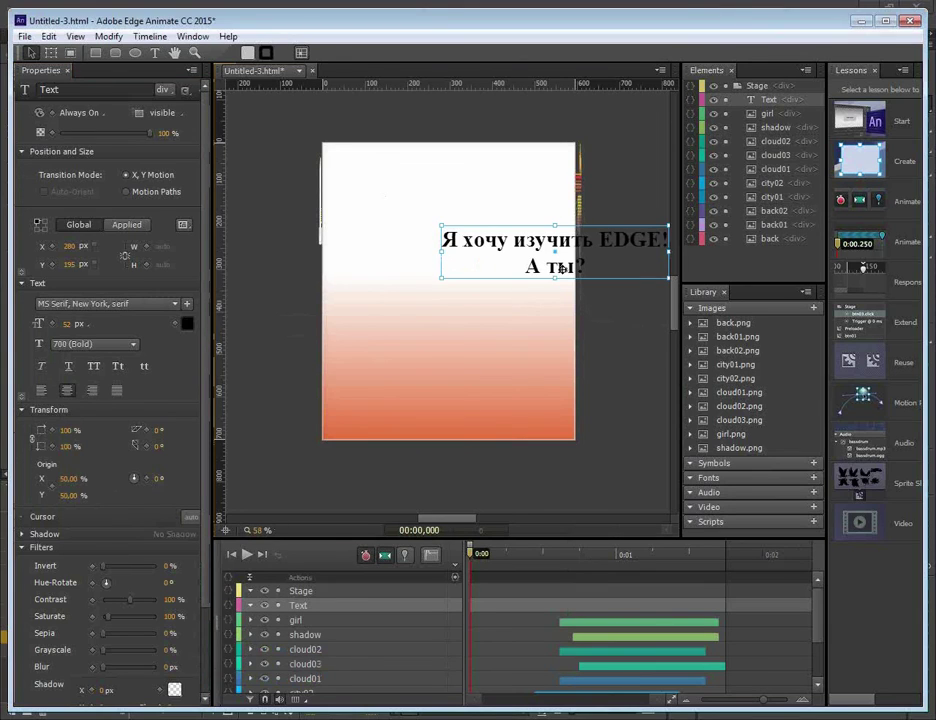
- Enlarge only the second caption line "А ты?" to 139 px and lower the text block to Y 249
{"action": "left_click_drag", "start_coordinate": [520, 266], "coordinate": [592, 266]}
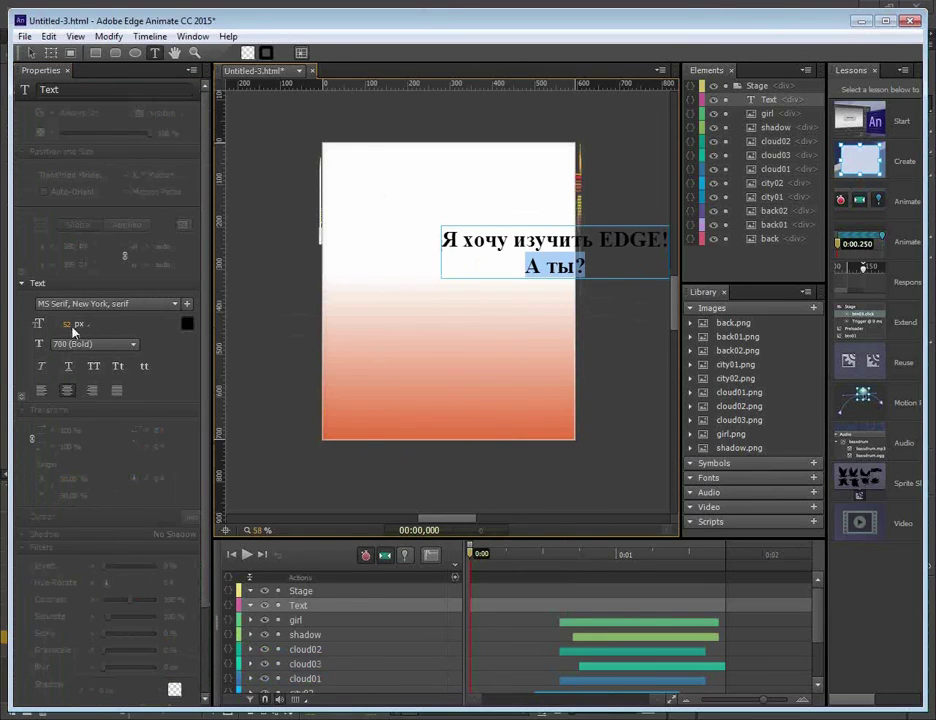
{"action": "left_click_drag", "start_coordinate": [68, 324], "coordinate": [130, 324]}
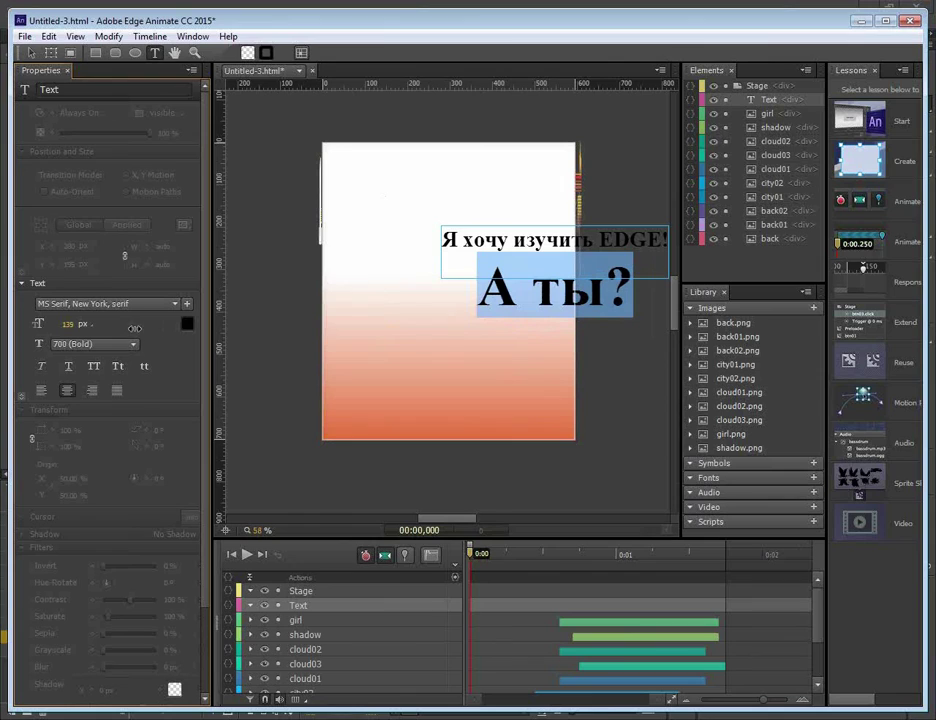
{"action": "key", "text": "Escape"}
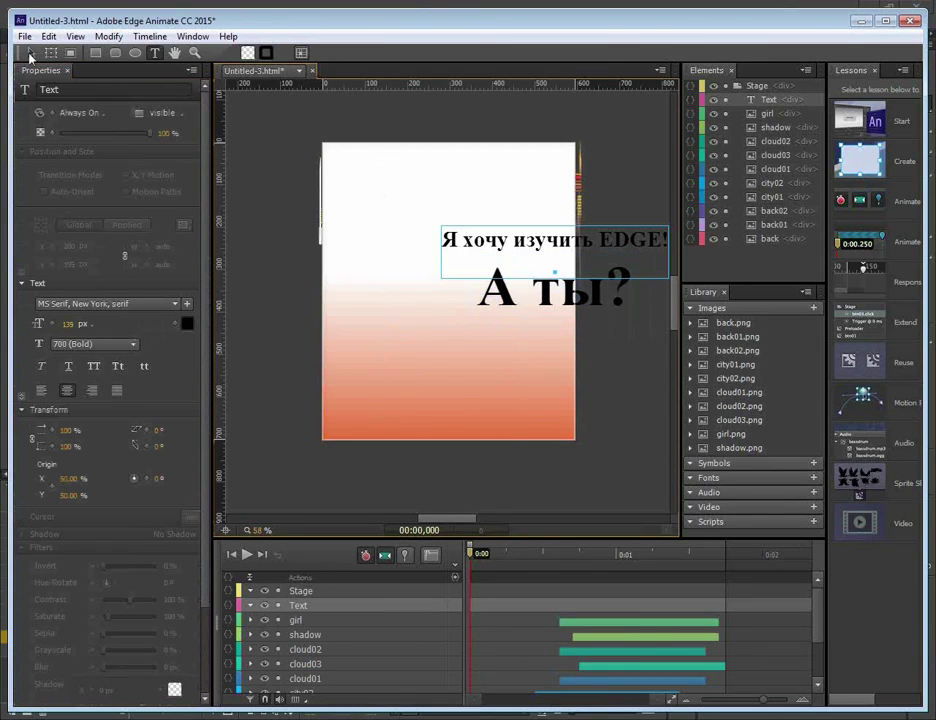
{"action": "mouse_move", "coordinate": [523, 302]}
{"action": "left_mouse_down"}
{"action": "mouse_move", "coordinate": [523, 369]}
{"action": "mouse_move", "coordinate": [523, 324]}
{"action": "left_mouse_up"}
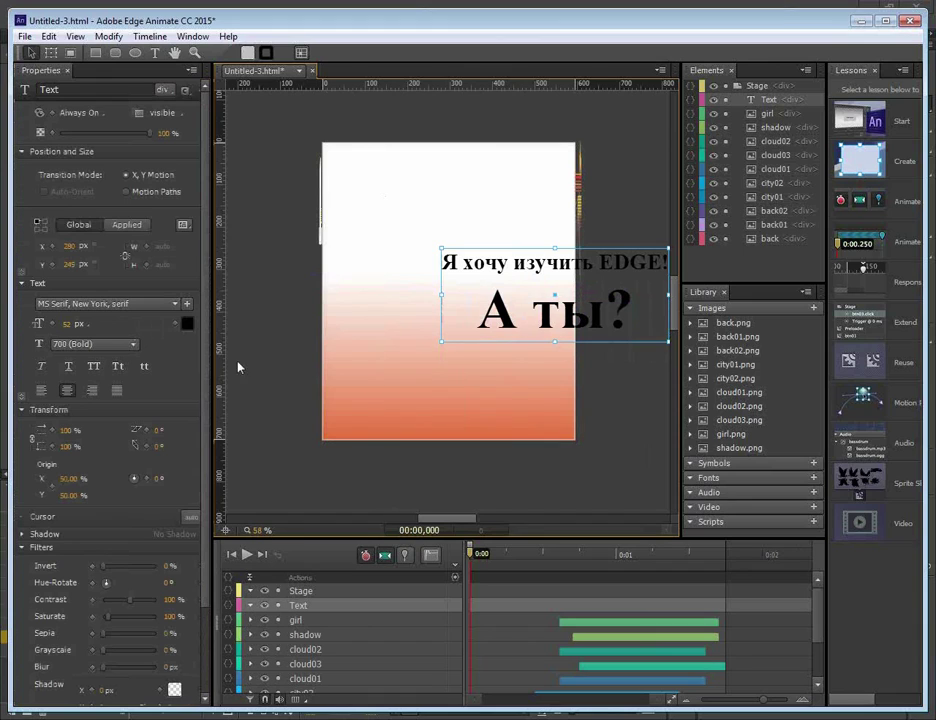
- Give the text a shadow offset 11 px horizontally and 7 px vertically with a 13 px blur
{"action": "left_click_drag", "start_coordinate": [209, 236], "coordinate": [208, 360]}
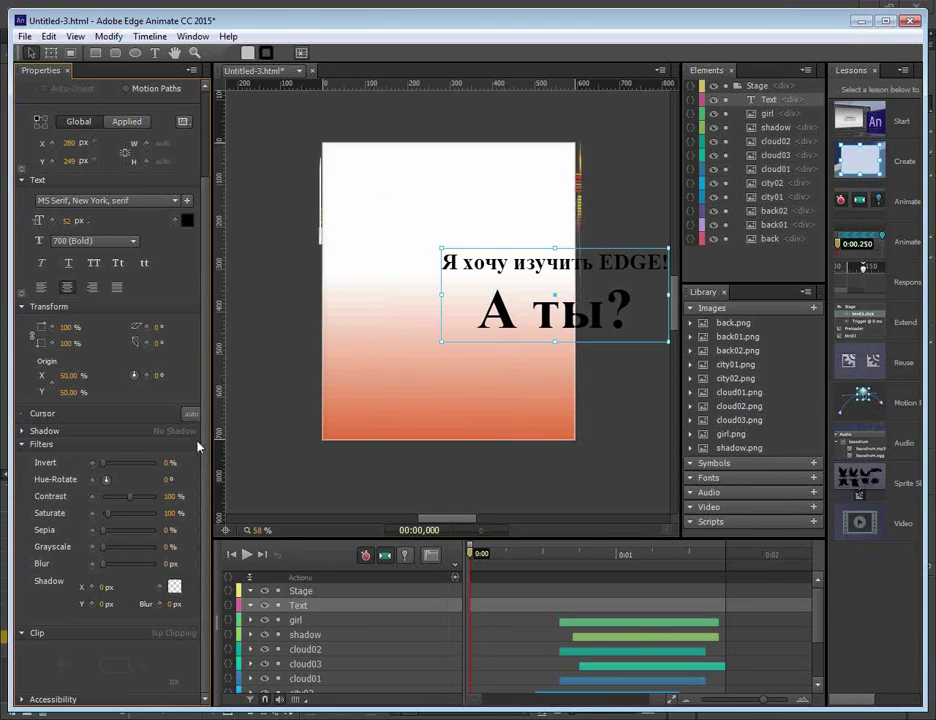
{"action": "left_click", "coordinate": [30, 431]}
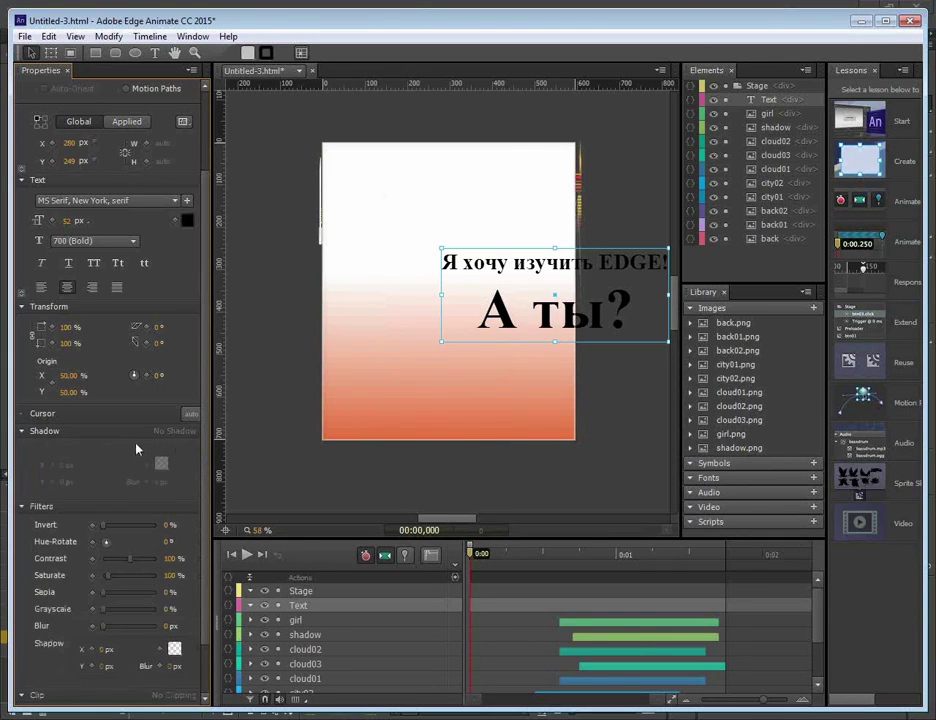
{"action": "left_click_drag", "start_coordinate": [211, 438], "coordinate": [233, 438]}
{"action": "left_click", "coordinate": [213, 431]}
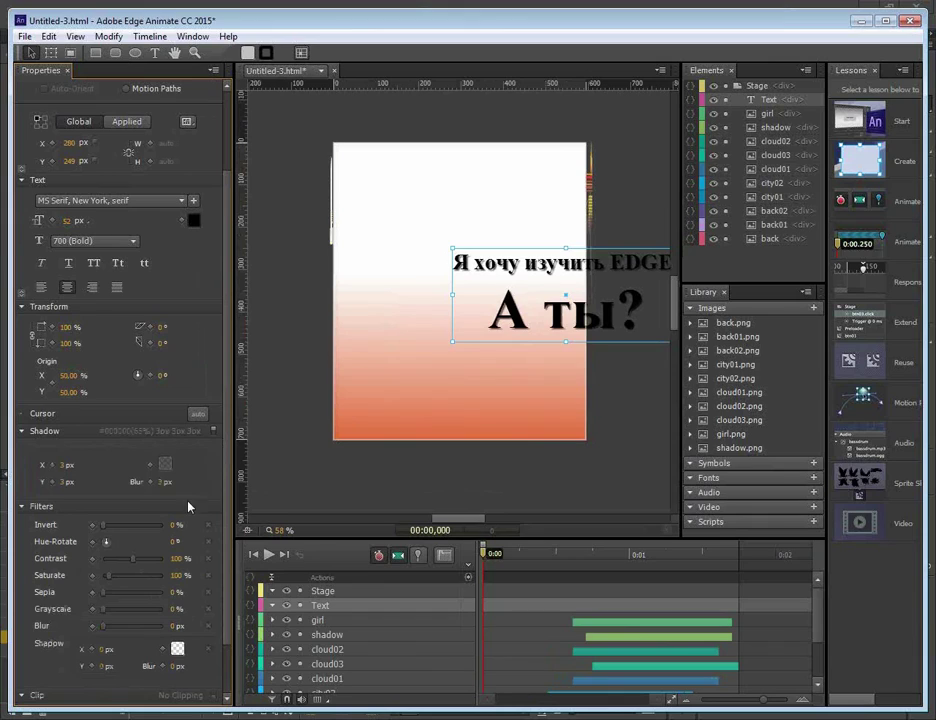
{"action": "left_click_drag", "start_coordinate": [66, 466], "coordinate": [85, 486]}
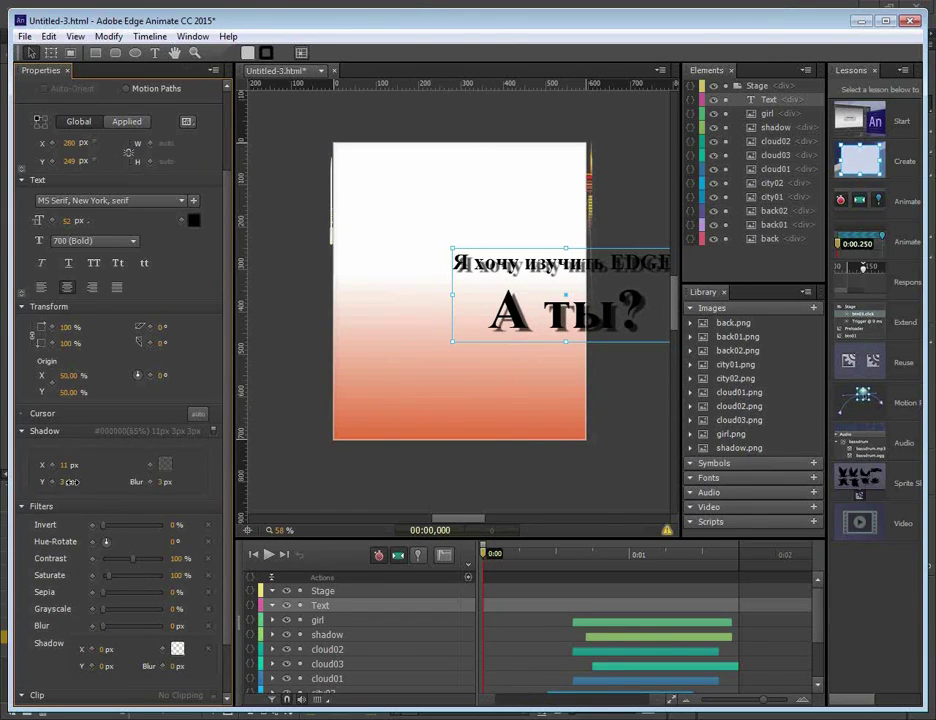
{"action": "left_click_drag", "start_coordinate": [162, 485], "coordinate": [178, 487]}
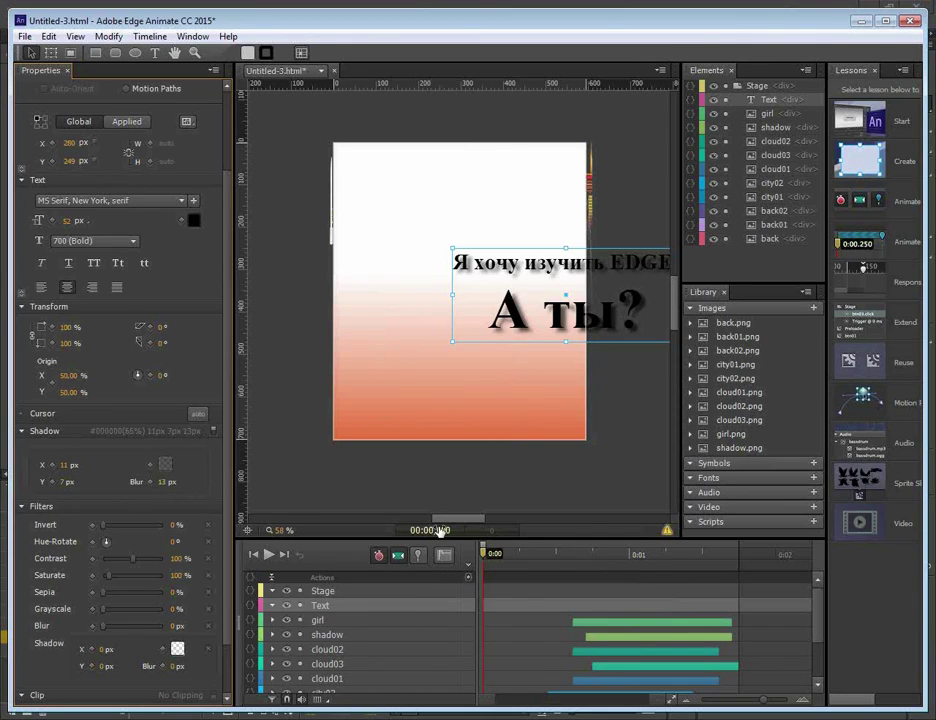
- Make more room for the timeline and set the pin at 1.615 s with the playhead at 0:00
{"action": "left_click_drag", "start_coordinate": [388, 537], "coordinate": [388, 489]}
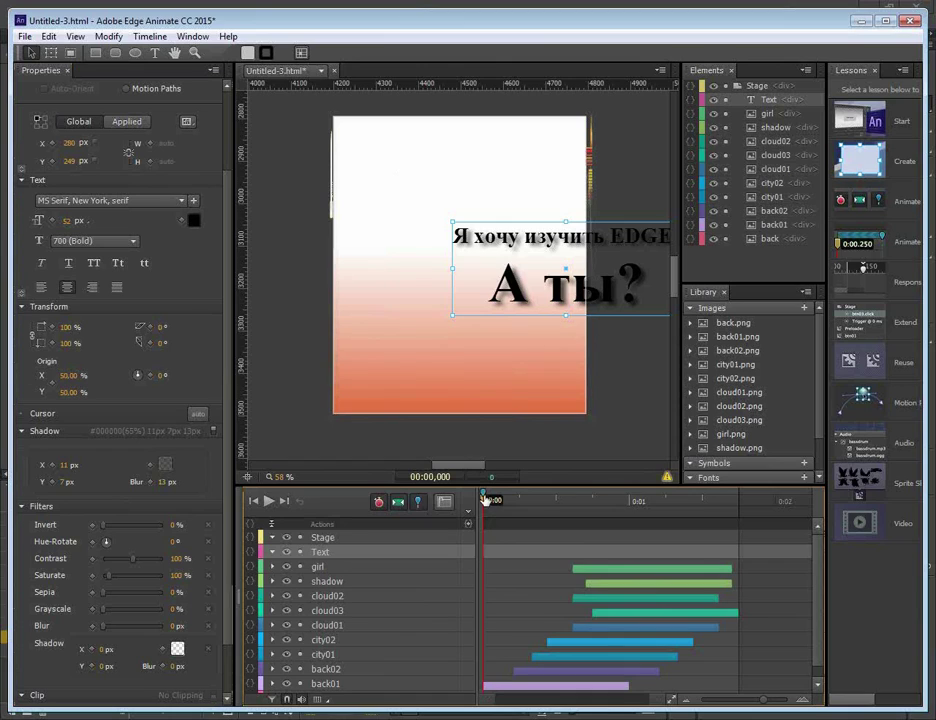
{"action": "key", "text": "space"}
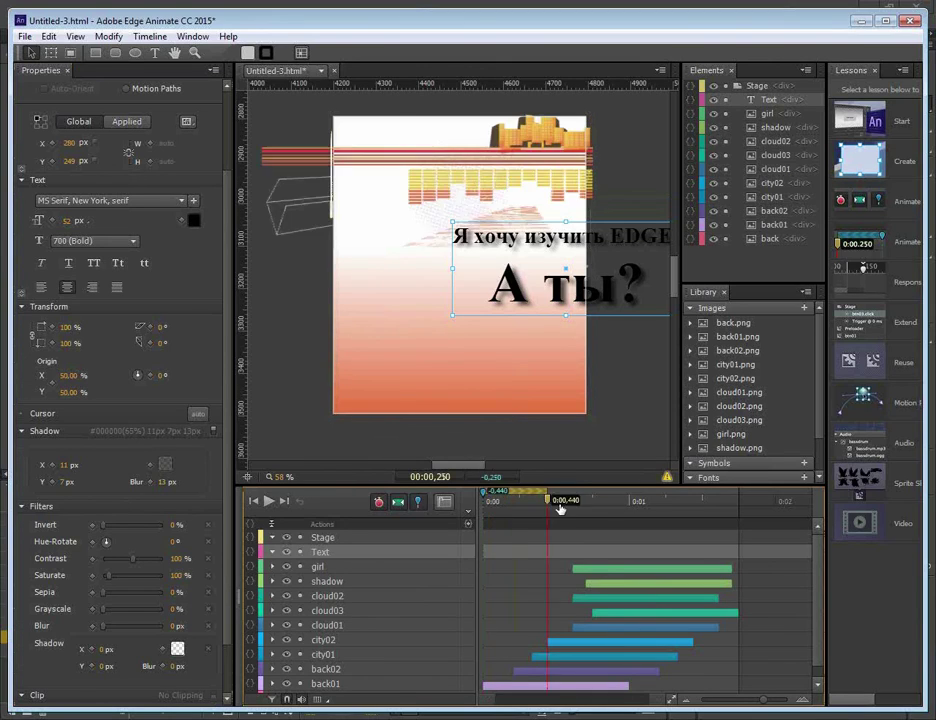
{"action": "key", "text": "space"}
{"action": "left_click_drag", "start_coordinate": [485, 497], "coordinate": [716, 506]}
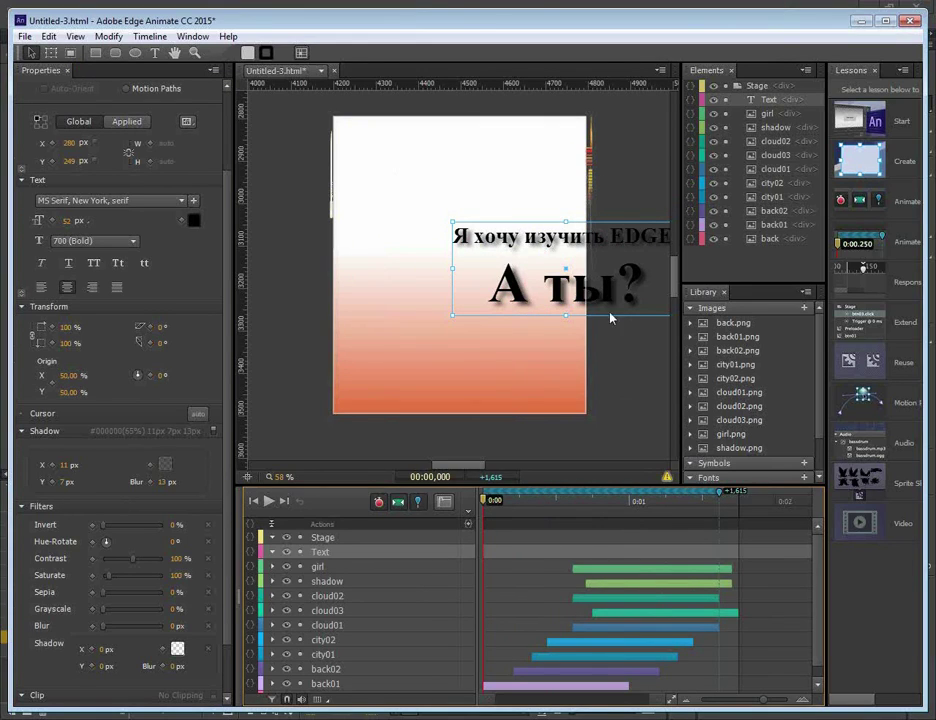
- Set the text's starting state at 0:00 beyond the stage's right edge at X 610, Y 254, with a horizontal skew of -38°
{"action": "left_click_drag", "start_coordinate": [634, 287], "coordinate": [547, 290]}
{"action": "mouse_move", "coordinate": [484, 502]}
{"action": "left_mouse_down"}
{"action": "mouse_move", "coordinate": [720, 500]}
{"action": "mouse_move", "coordinate": [484, 512]}
{"action": "left_mouse_up"}
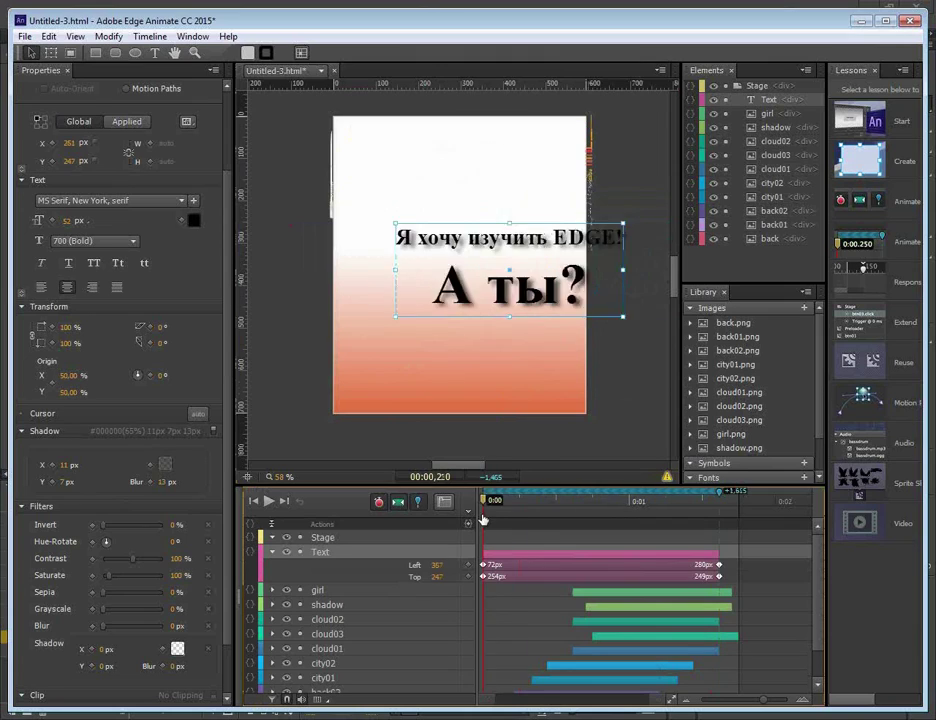
{"action": "key", "text": "space"}
{"action": "key", "text": "space"}
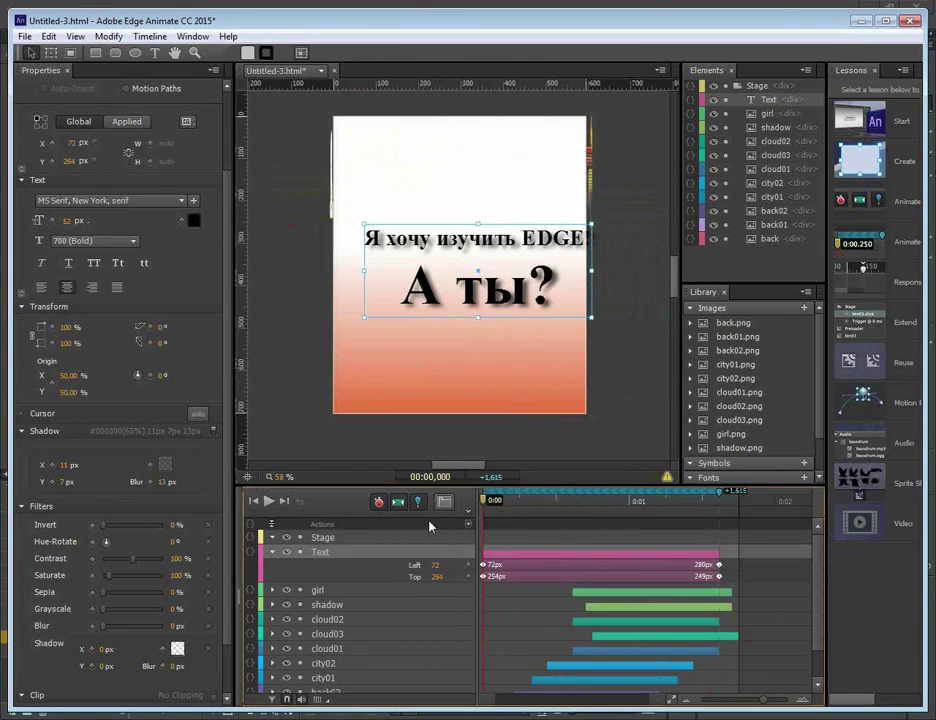
{"action": "left_click_drag", "start_coordinate": [515, 292], "coordinate": [657, 290]}
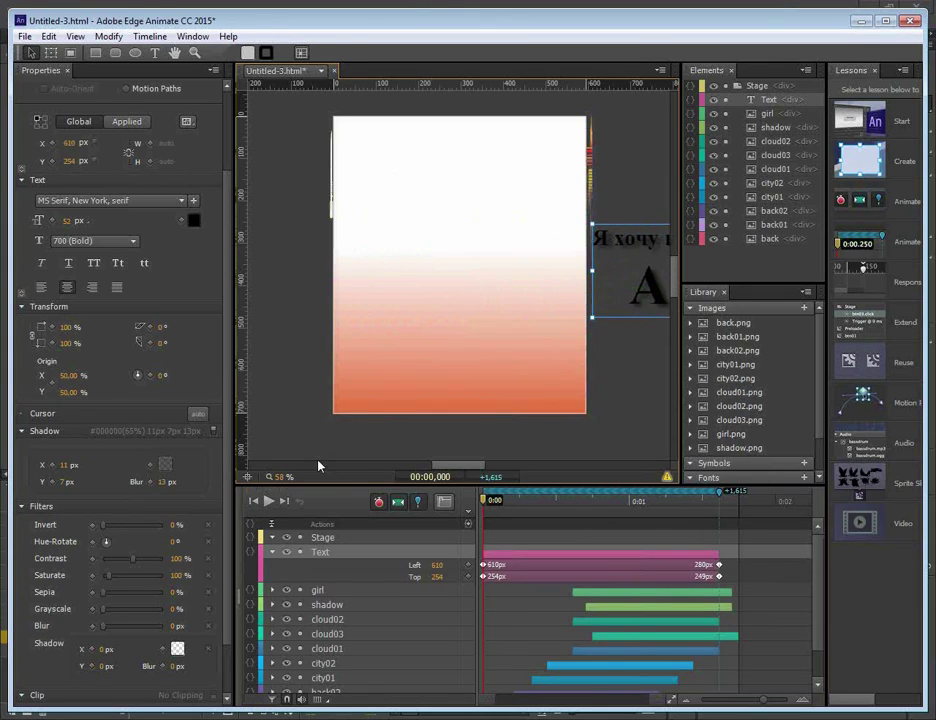
{"action": "left_click_drag", "start_coordinate": [157, 327], "coordinate": [138, 336]}
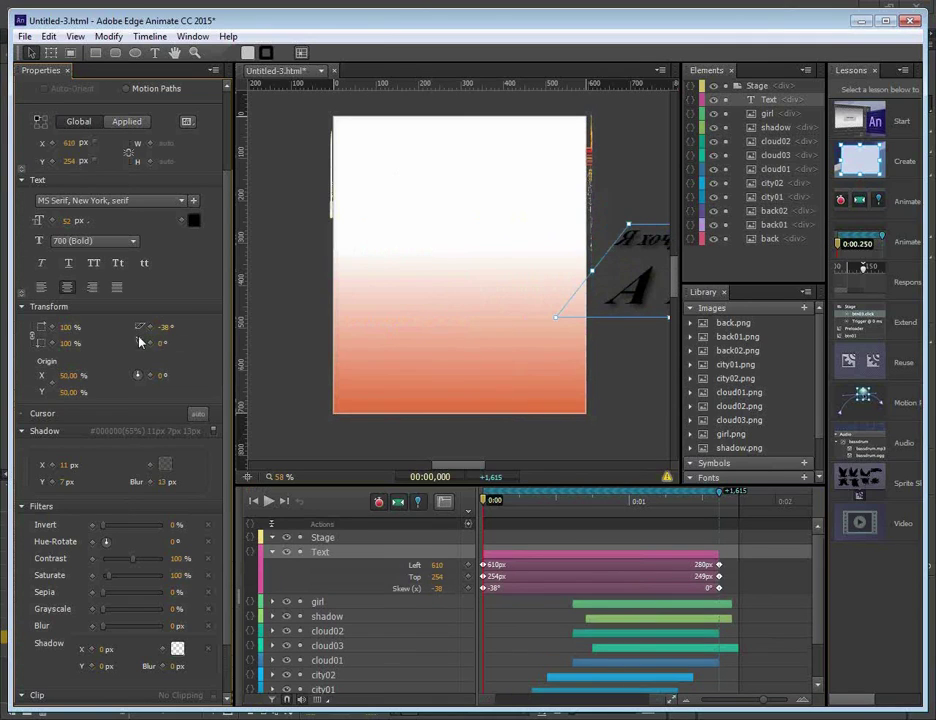
- At 1.615 s, move the text over the artwork to X 30, keeping Y at 249
{"action": "left_click_drag", "start_coordinate": [486, 500], "coordinate": [723, 501]}
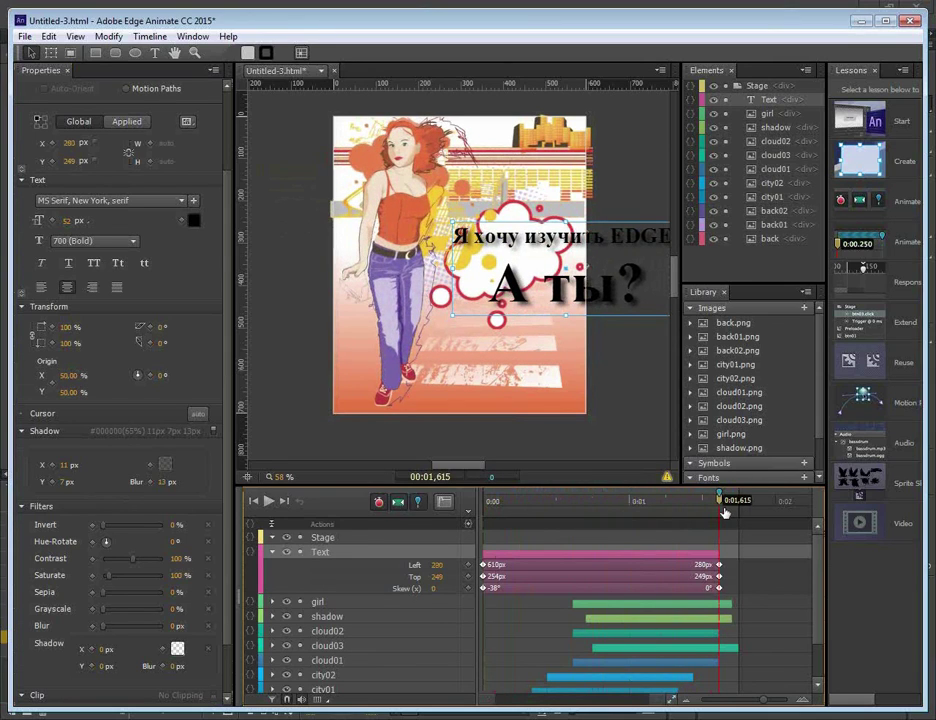
{"action": "left_click_drag", "start_coordinate": [608, 292], "coordinate": [511, 292]}
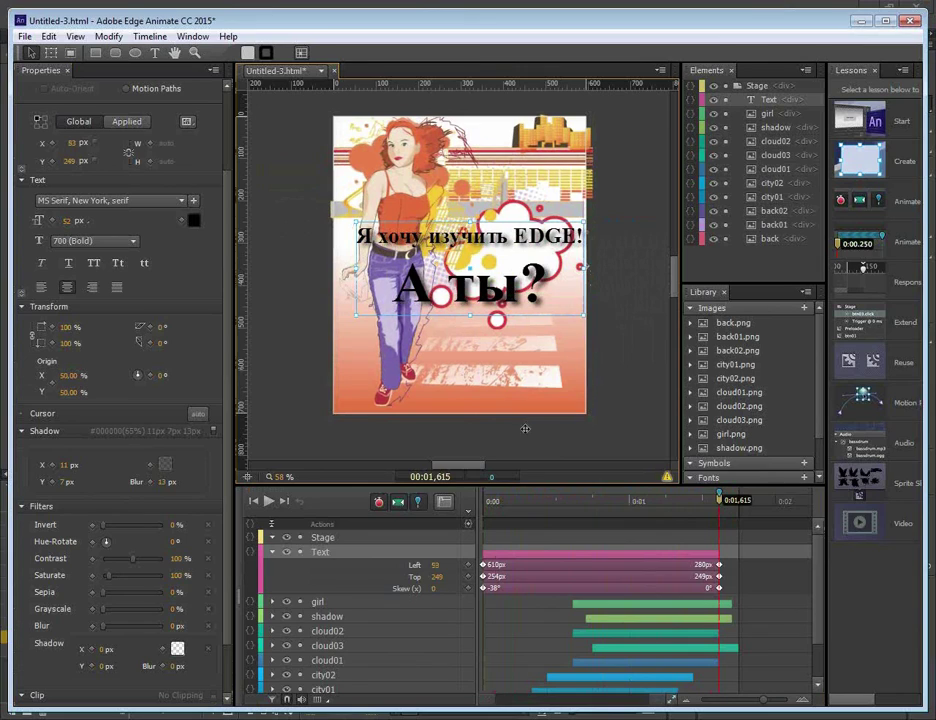
{"action": "left_click_drag", "start_coordinate": [510, 287], "coordinate": [487, 287]}
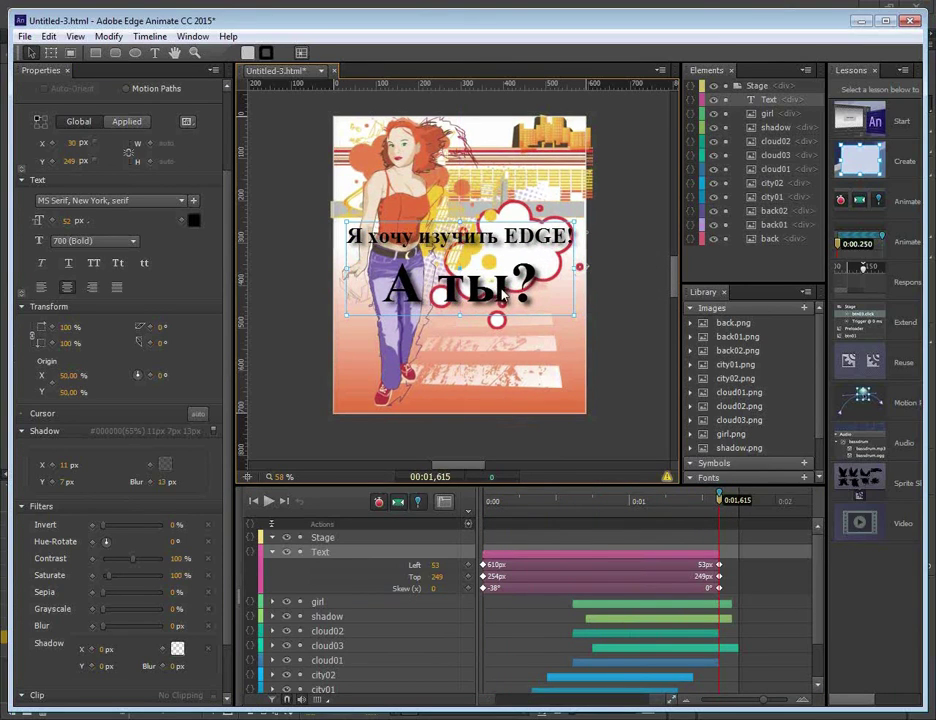
- Apply Ease Out Bounce easing to the text's transitions
{"action": "right_click", "coordinate": [590, 560]}
{"action": "left_click", "coordinate": [613, 563]}
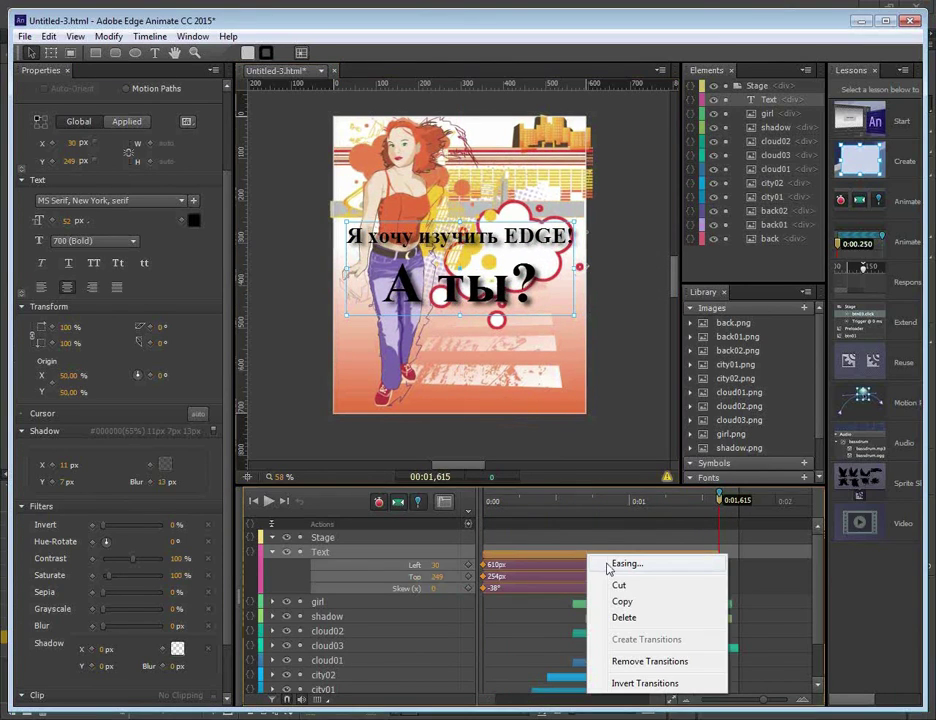
{"action": "left_click", "coordinate": [588, 673]}
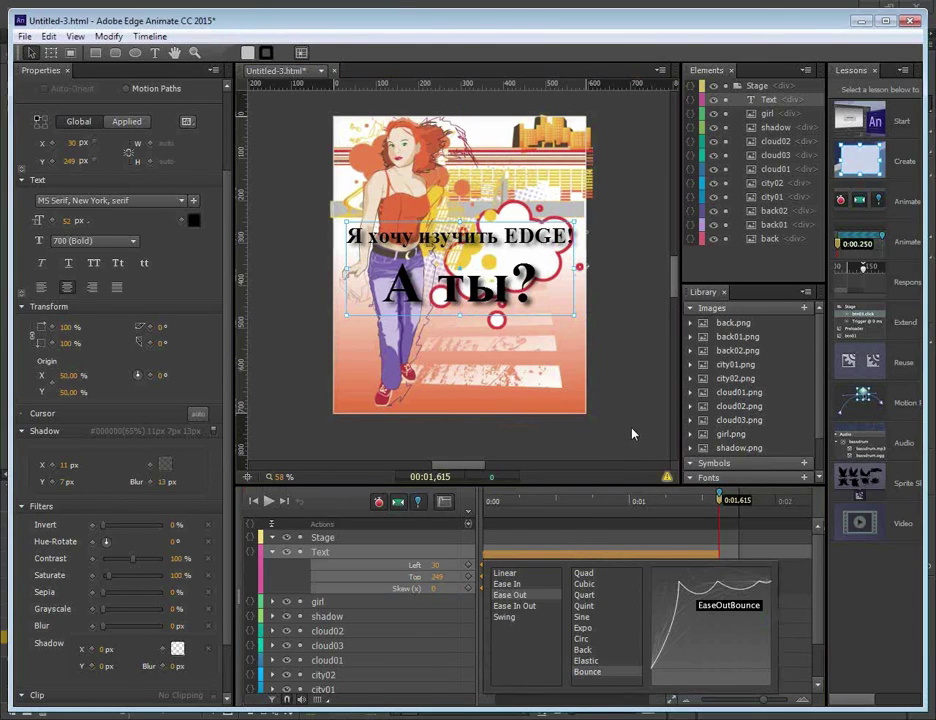
- Preview the composition in the browser, close the preview, return to Edge Animate and scrub the animation to 1.575 s
{"action": "key", "text": "ctrl+Return"}
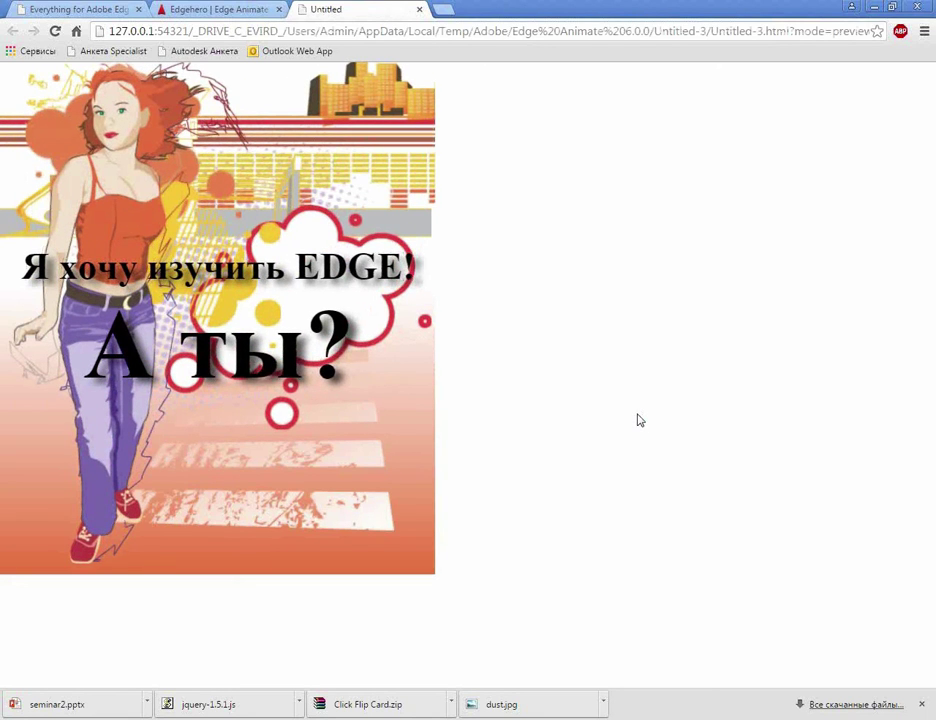
{"action": "left_click", "coordinate": [420, 10]}
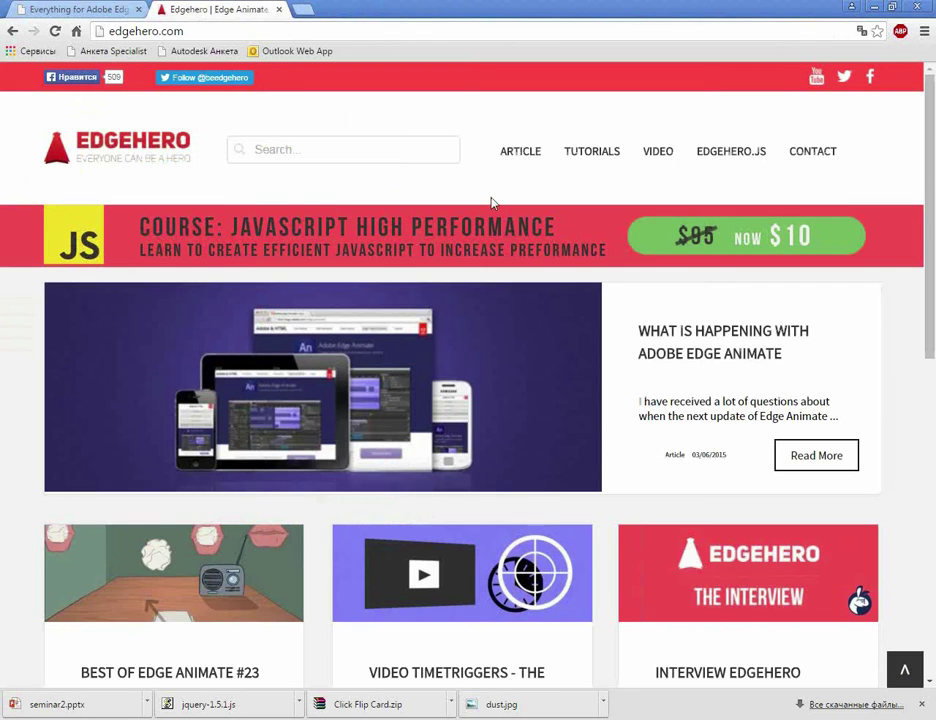
{"action": "key", "text": "alt+Tab"}
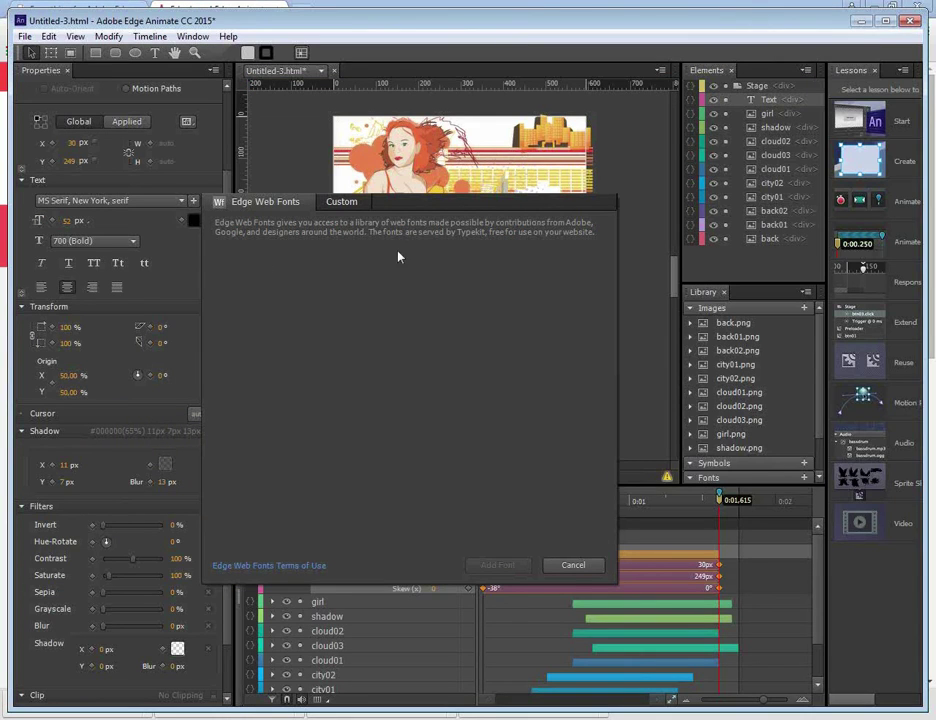
{"action": "key", "text": "Escape"}
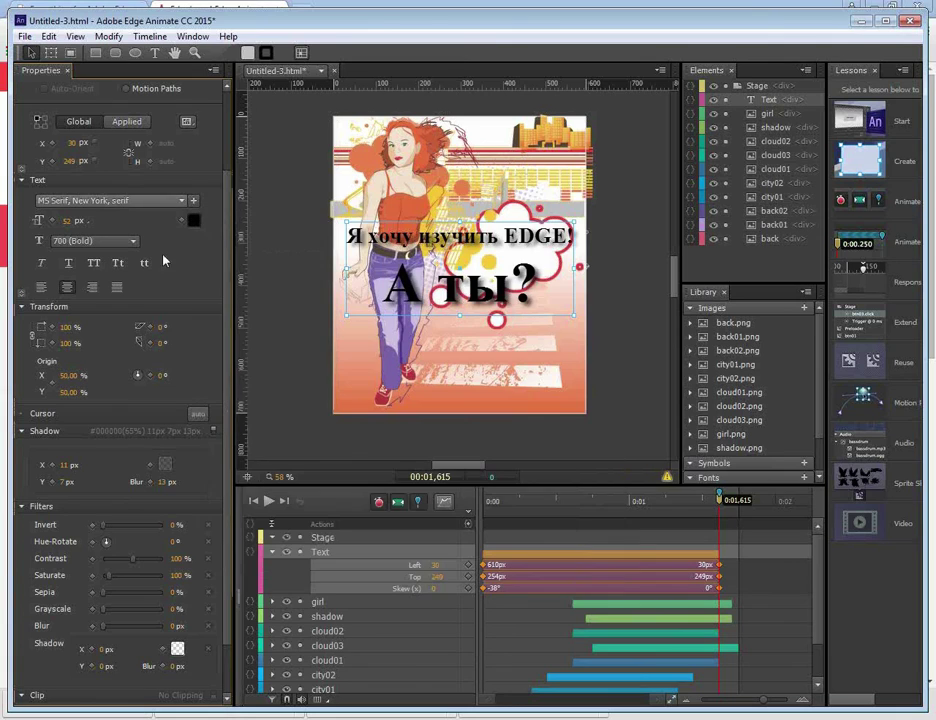
{"action": "left_click", "coordinate": [517, 508]}
{"action": "left_click_drag", "start_coordinate": [517, 512], "coordinate": [709, 528]}
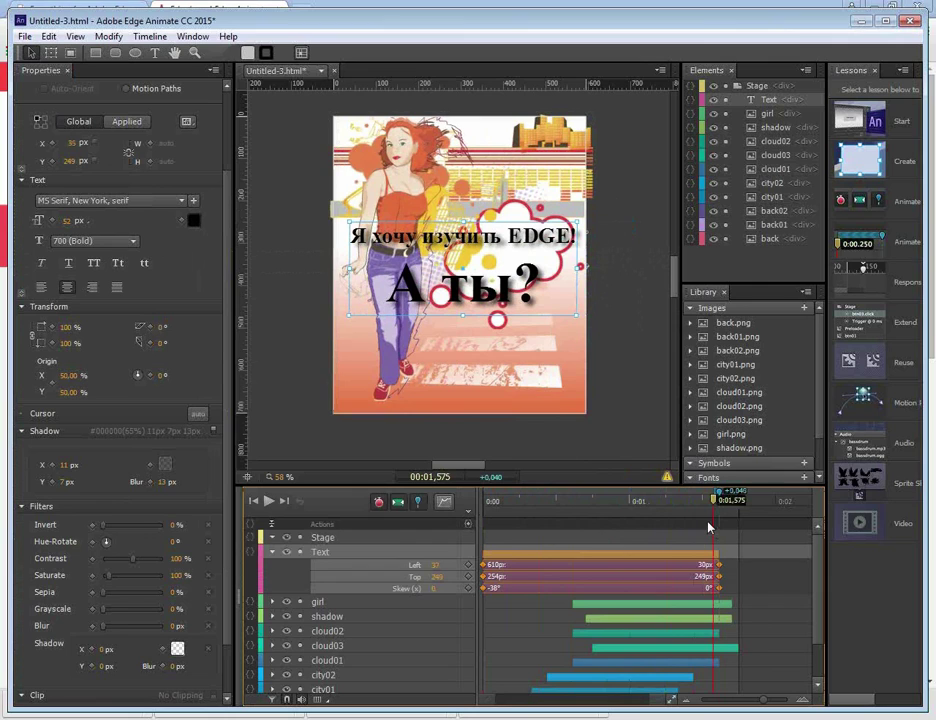
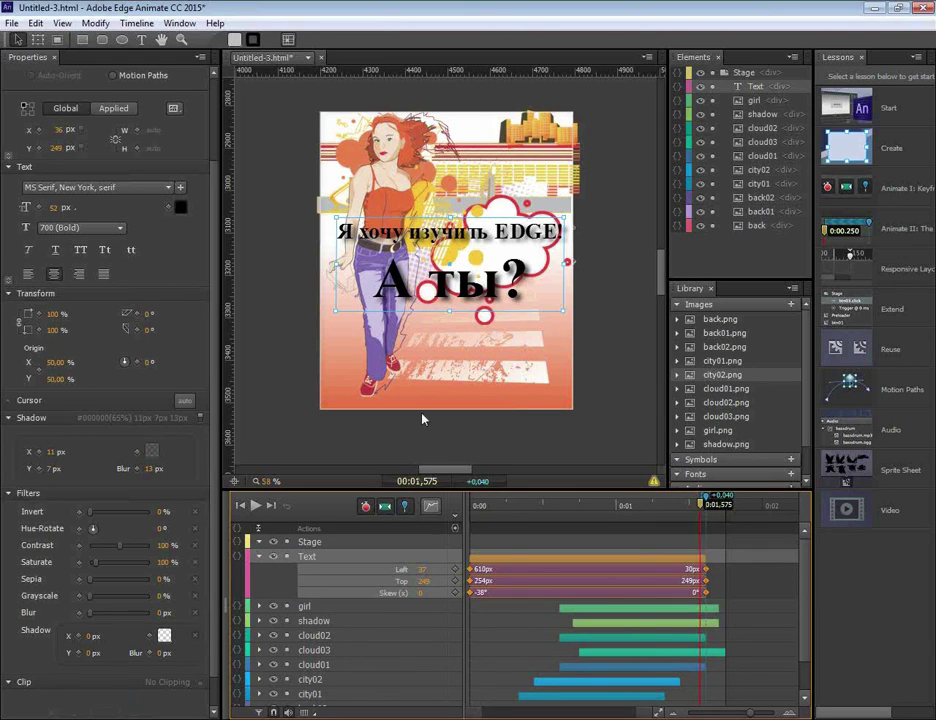
{"action": "left_click", "coordinate": [590, 470]}
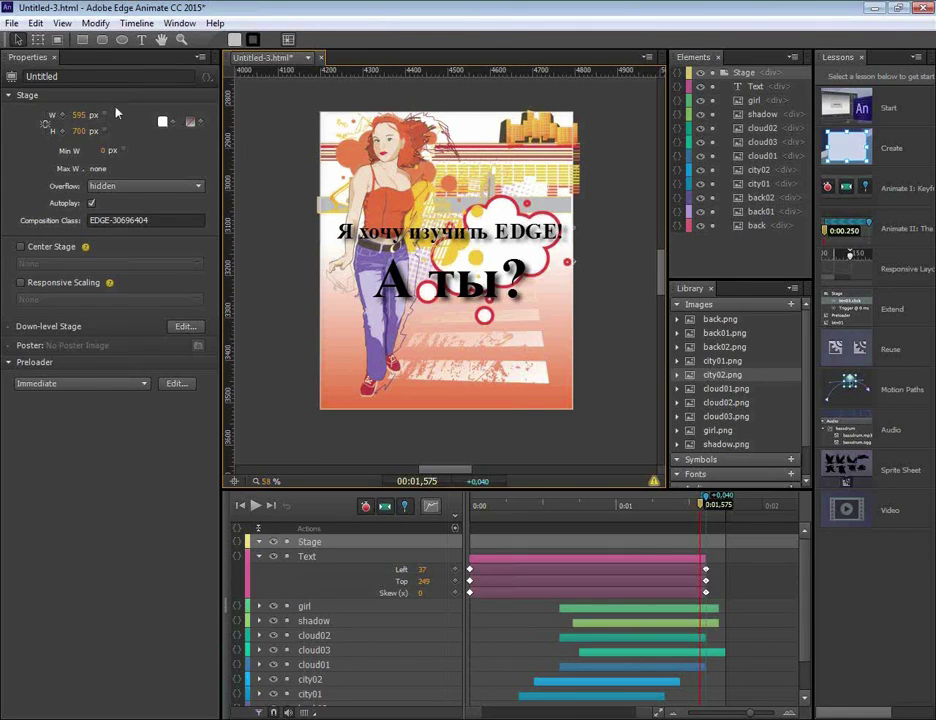
{"action": "left_click", "coordinate": [83, 40]}
{"action": "mouse_move", "coordinate": [313, 104]}
{"action": "left_mouse_down"}
{"action": "mouse_move", "coordinate": [420, 236]}
{"action": "mouse_move", "coordinate": [565, 445]}
{"action": "mouse_move", "coordinate": [577, 417]}
{"action": "left_mouse_up"}
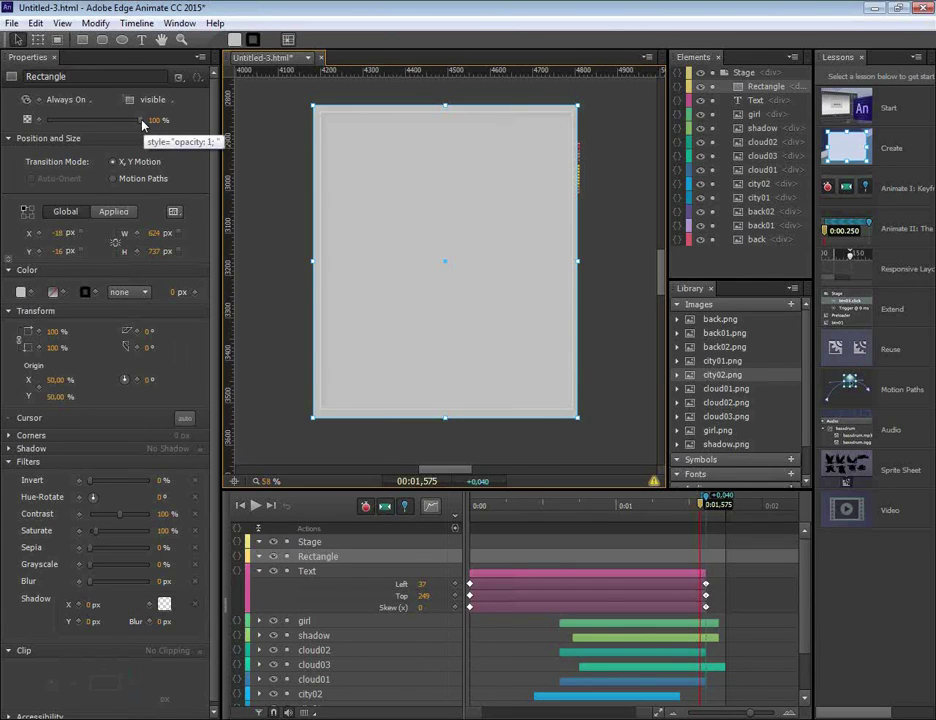
{"action": "left_click", "coordinate": [33, 120]}
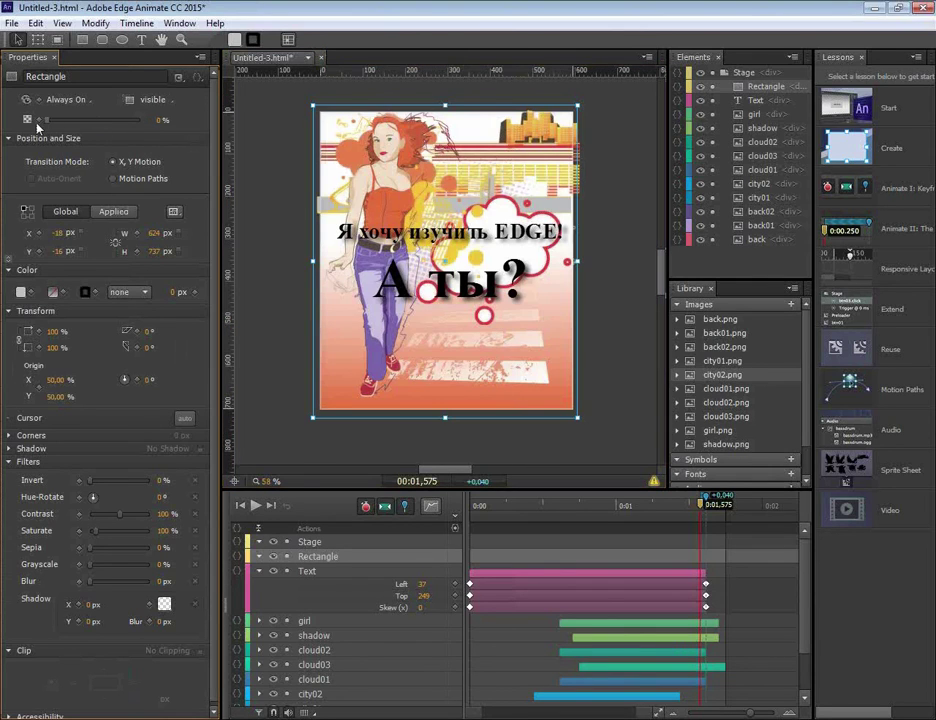
{"action": "left_click", "coordinate": [35, 120]}
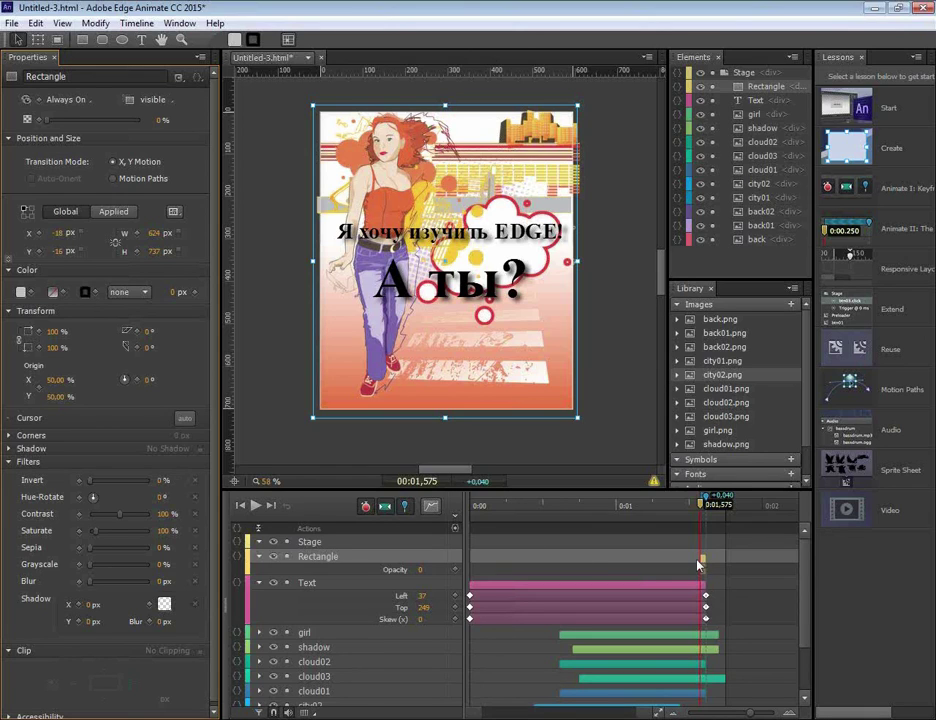
{"action": "key", "text": "Left"}
{"action": "key", "text": "Delete"}
- Replace the existing rectangle with a new one at 0:00, about 632 × 755 px, covering the whole stage at 0% opacity
{"action": "key", "text": "Home"}
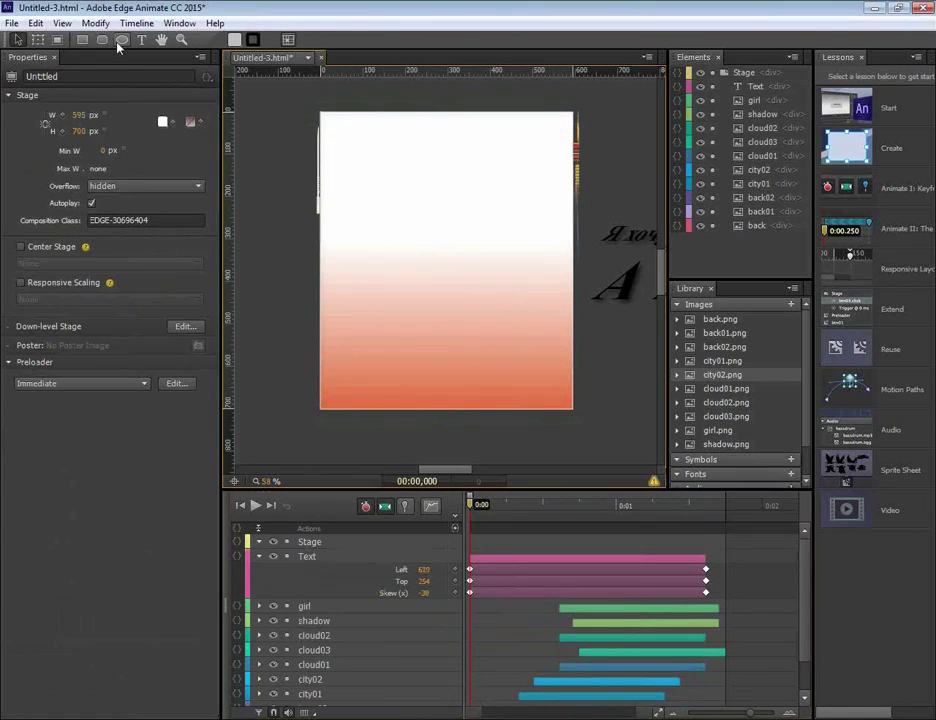
{"action": "left_click", "coordinate": [80, 40]}
{"action": "mouse_move", "coordinate": [311, 101]}
{"action": "left_mouse_down"}
{"action": "mouse_move", "coordinate": [397, 200]}
{"action": "mouse_move", "coordinate": [518, 394]}
{"action": "mouse_move", "coordinate": [578, 421]}
{"action": "left_mouse_up"}
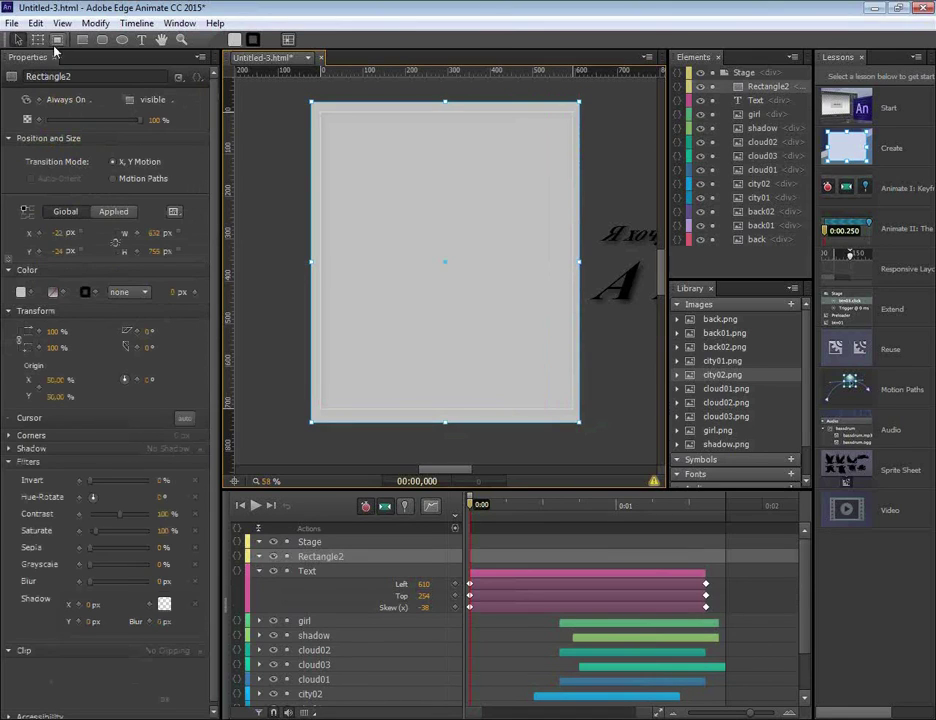
{"action": "left_click_drag", "start_coordinate": [135, 120], "coordinate": [40, 120]}
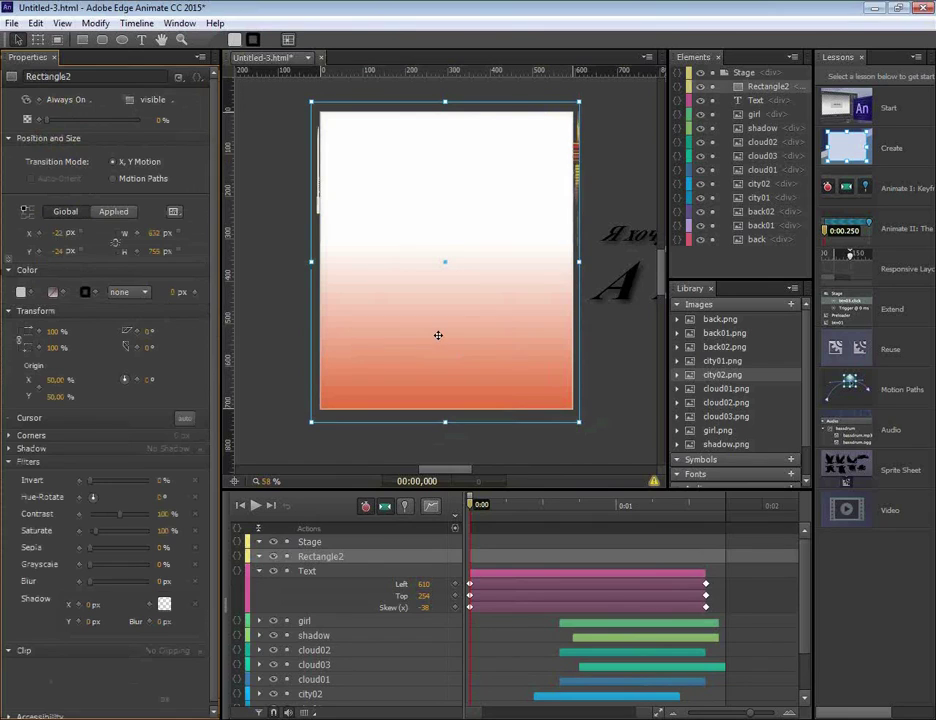
- Add a click action to the invisible rectangle that opens a link in a new window
{"action": "right_click", "coordinate": [495, 175]}
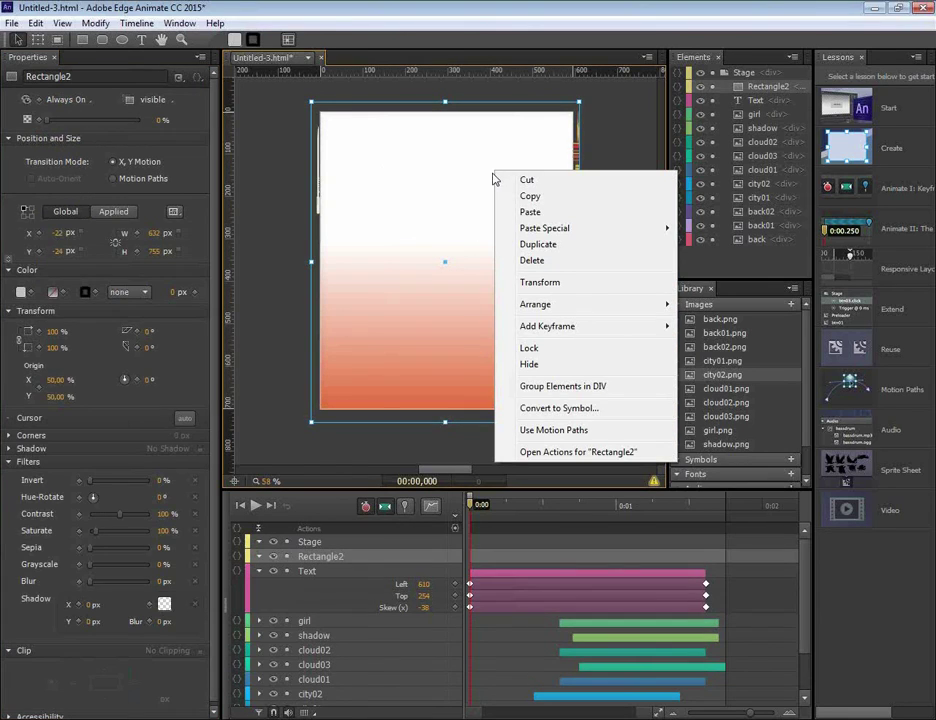
{"action": "left_click", "coordinate": [556, 455]}
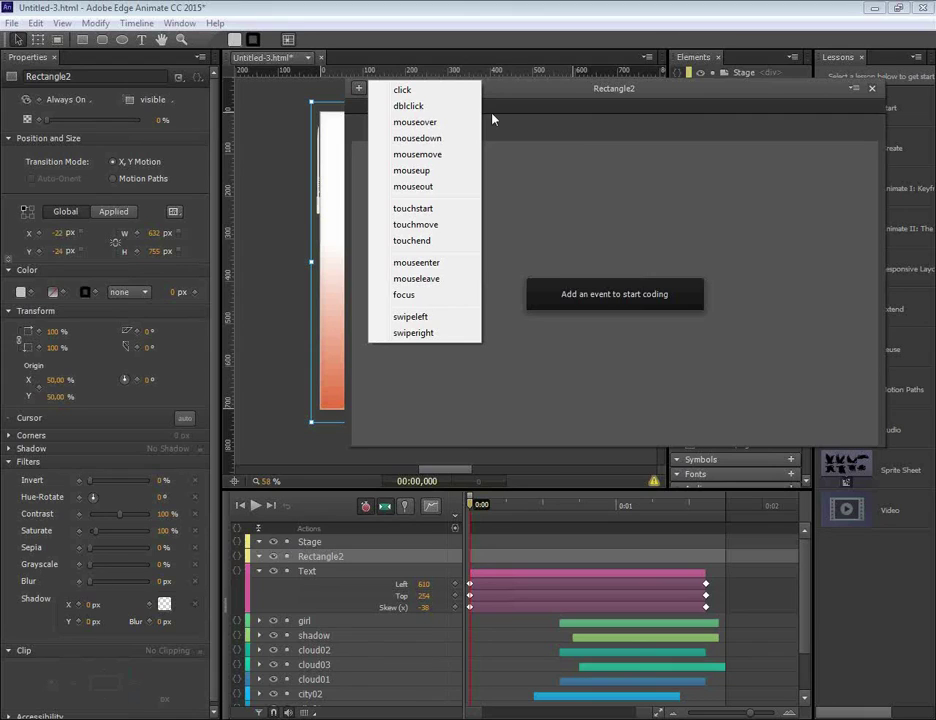
{"action": "left_click", "coordinate": [402, 91]}
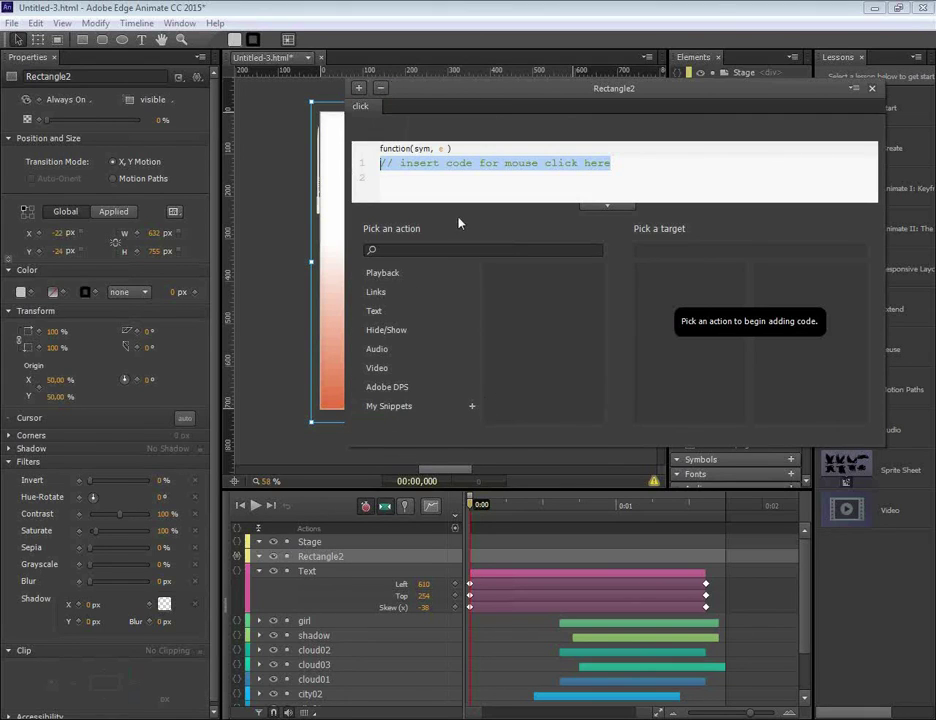
{"action": "left_click", "coordinate": [375, 292]}
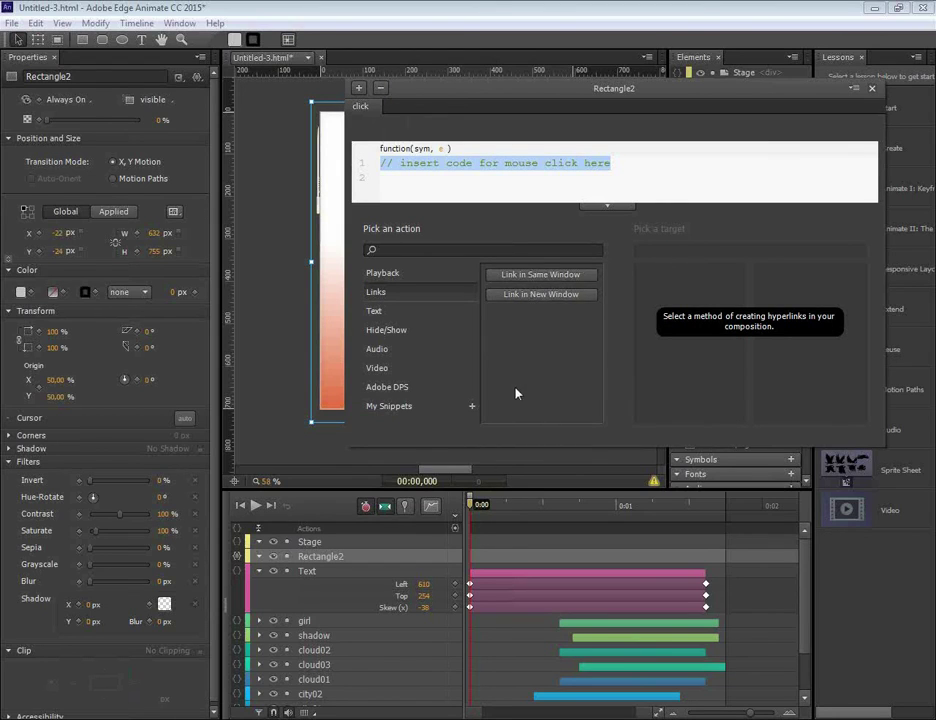
{"action": "left_click", "coordinate": [548, 292]}
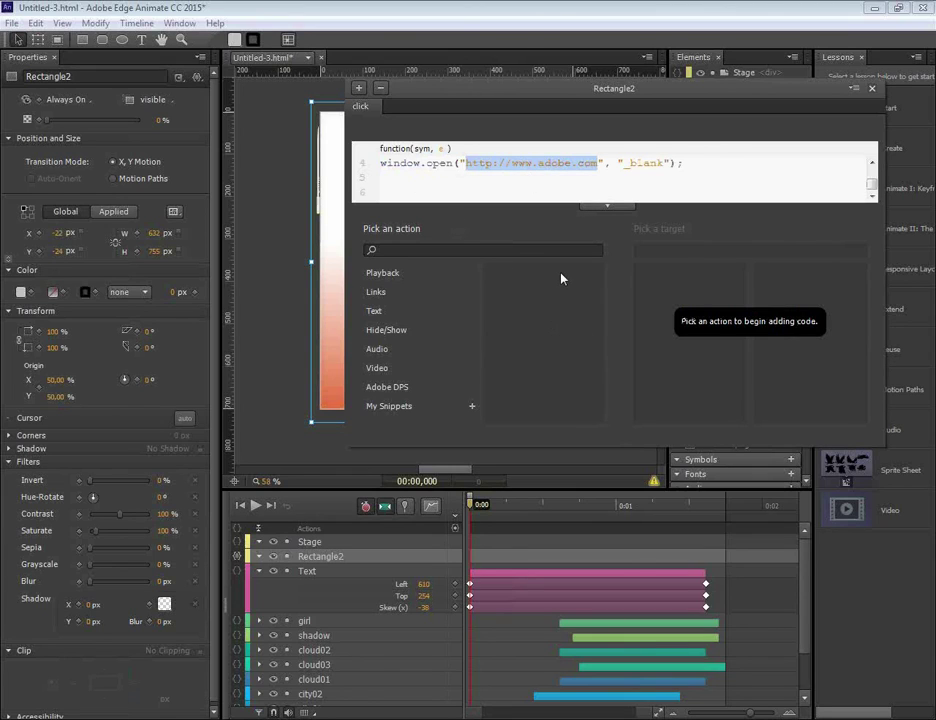
{"action": "left_click", "coordinate": [603, 168]}
{"action": "left_click_drag", "start_coordinate": [603, 168], "coordinate": [538, 163]}
{"action": "type", "text": "adob"}
{"action": "key", "text": "BackSpace"}
{"action": "key", "text": "BackSpace"}
{"action": "key", "text": "BackSpace"}
{"action": "key", "text": "BackSpace"}
{"action": "type", "text": "ы"}
{"action": "key", "text": "BackSpace"}
{"action": "type", "text": "specialist.ru/secti"}
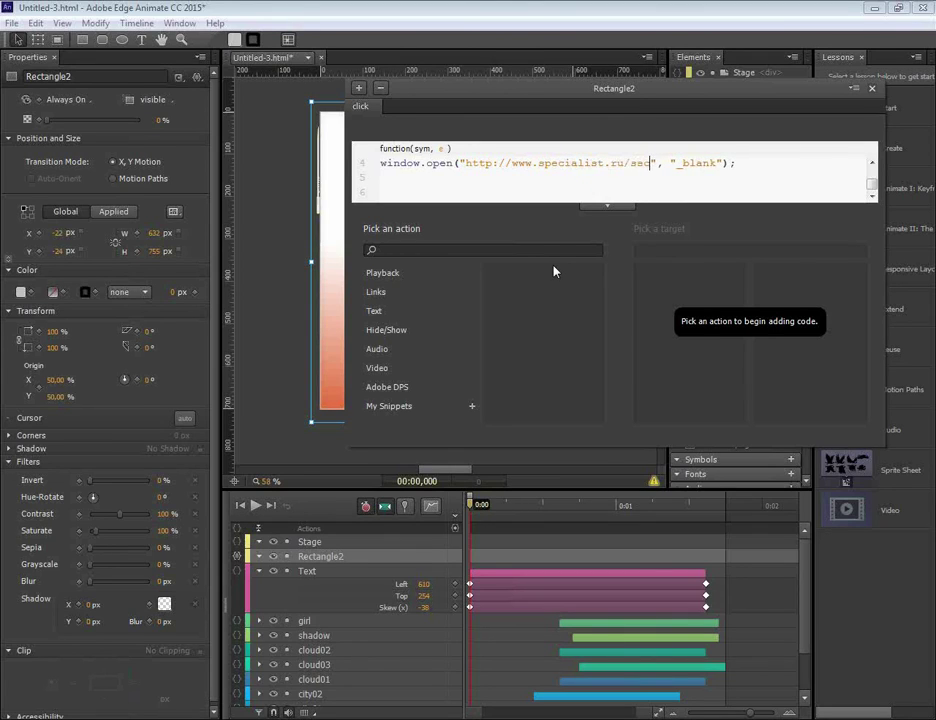
{"action": "type", "text": "on/web"}
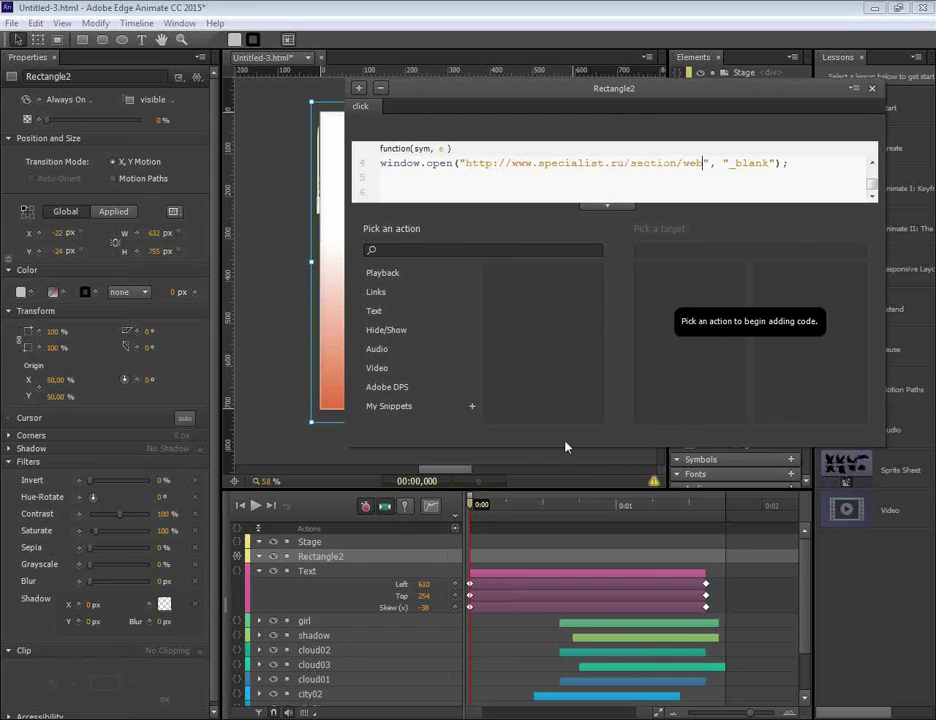
{"action": "left_click", "coordinate": [872, 88]}
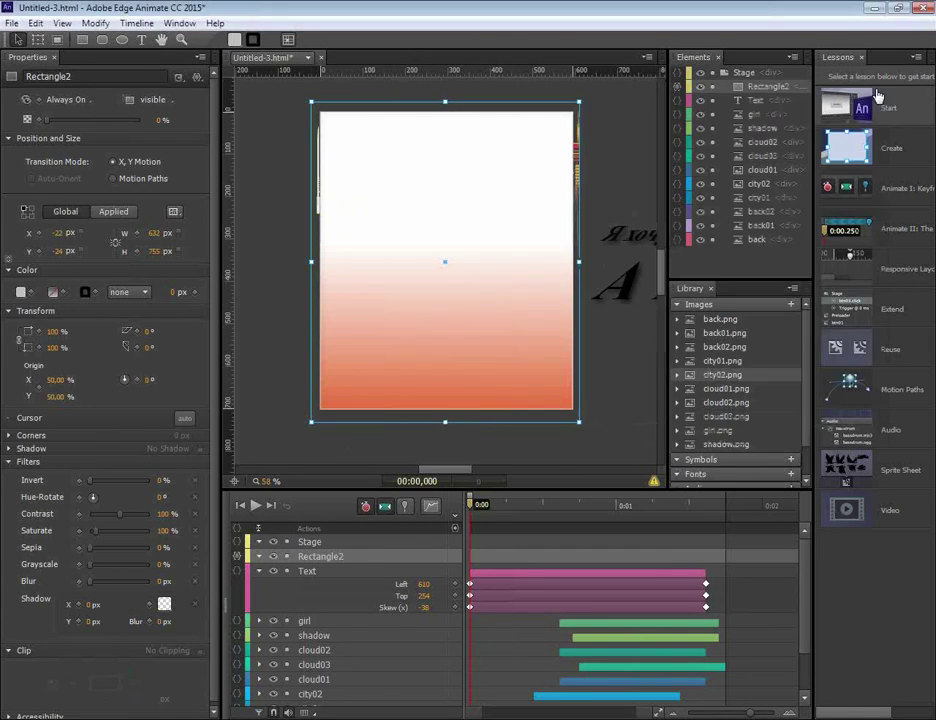
- Preview the banner in the browser, test its link, return to Edge Animate and dismiss the web fonts dialog
{"action": "key", "text": "ctrl+Return"}
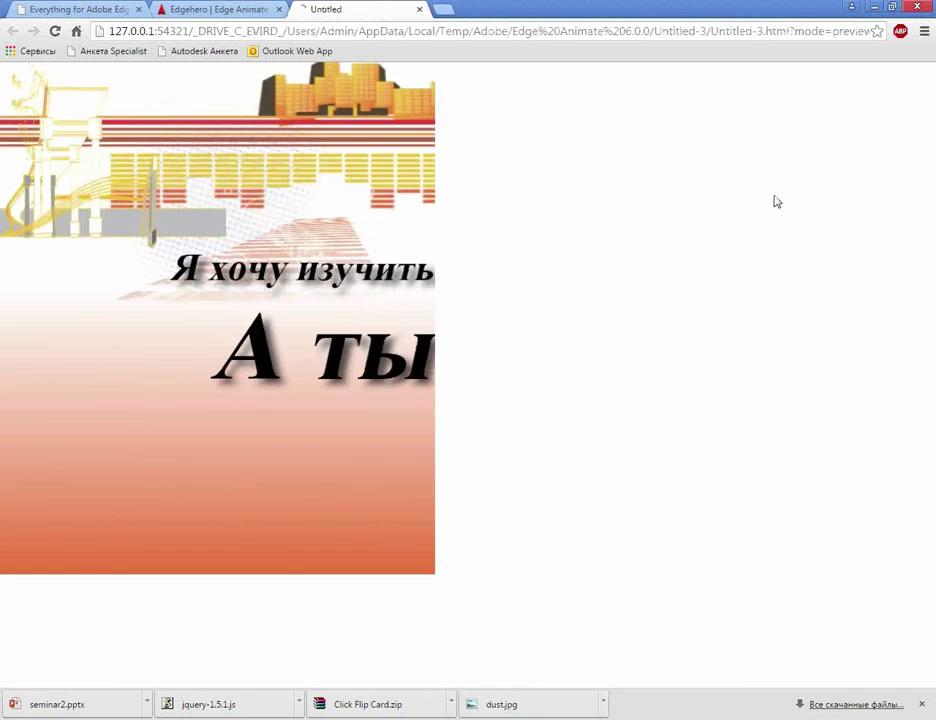
{"action": "left_click", "coordinate": [253, 243]}
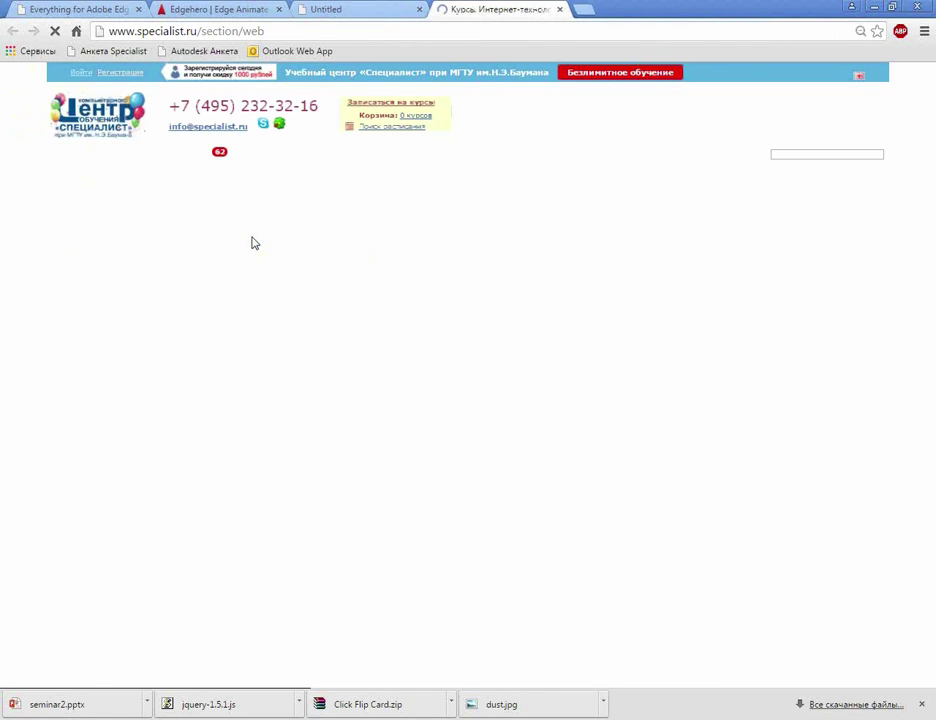
{"action": "key", "text": "ctrl+w"}
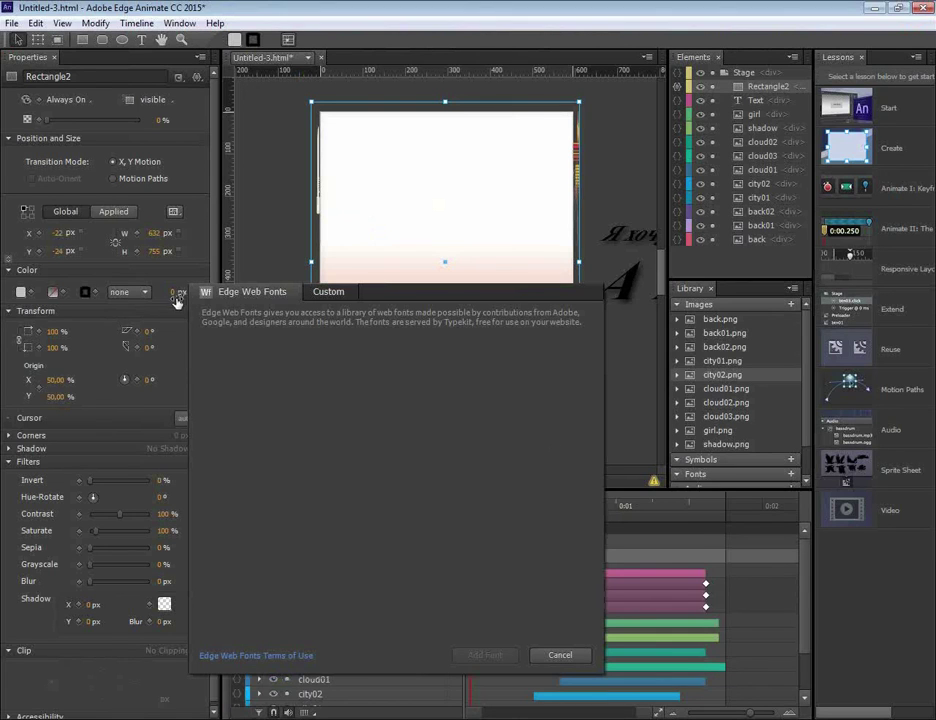
{"action": "key", "text": "Escape"}
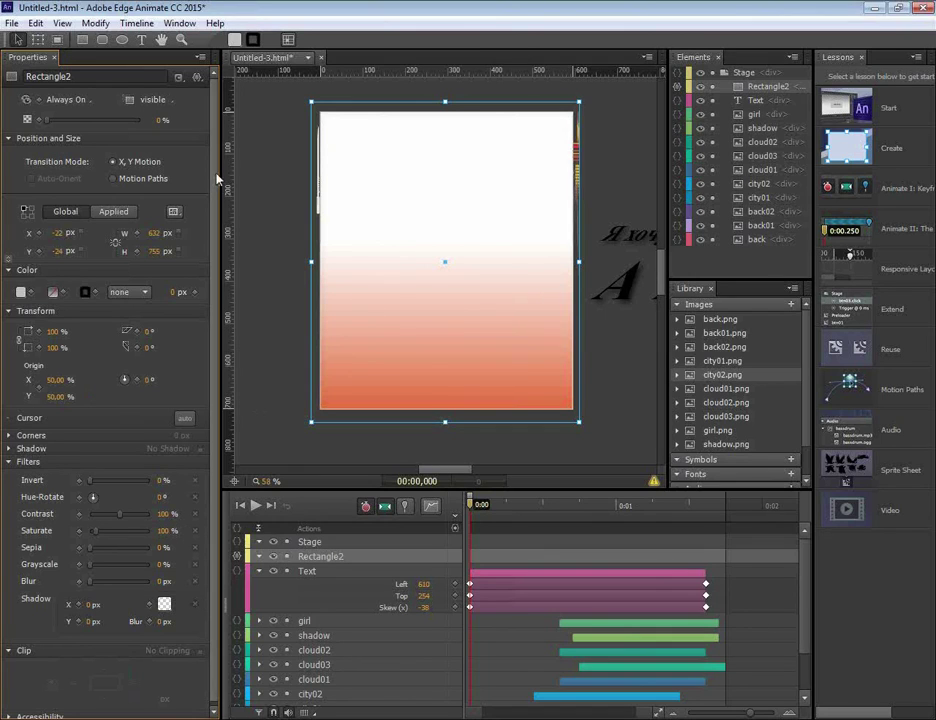
- Set the invisible rectangle's cursor to the pointer hand, collapsing the filter properties and widening the properties area
{"action": "scroll", "coordinate": [156, 192], "scroll_direction": "down", "scroll_amount": 1}
{"action": "left_click", "coordinate": [12, 647]}
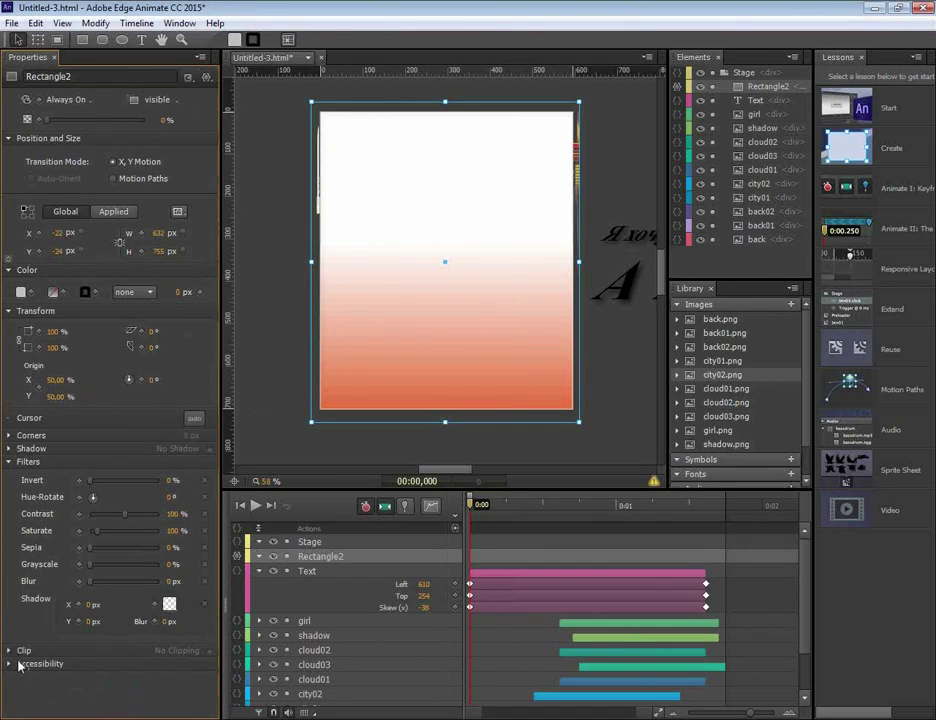
{"action": "left_click", "coordinate": [8, 344]}
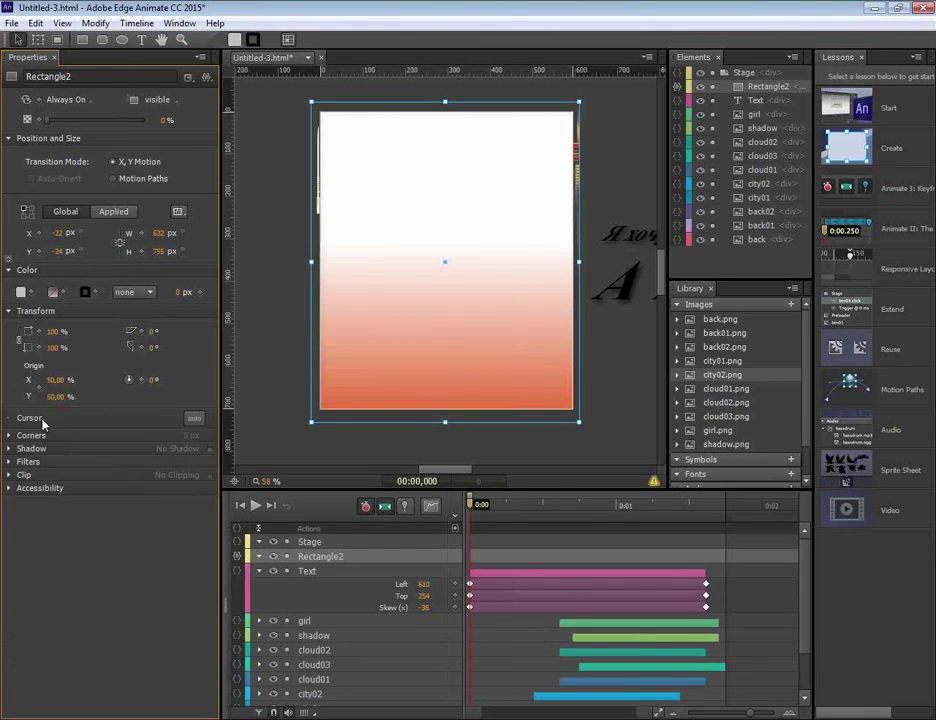
{"action": "left_click_drag", "start_coordinate": [224, 420], "coordinate": [237, 420]}
{"action": "left_click", "coordinate": [210, 418]}
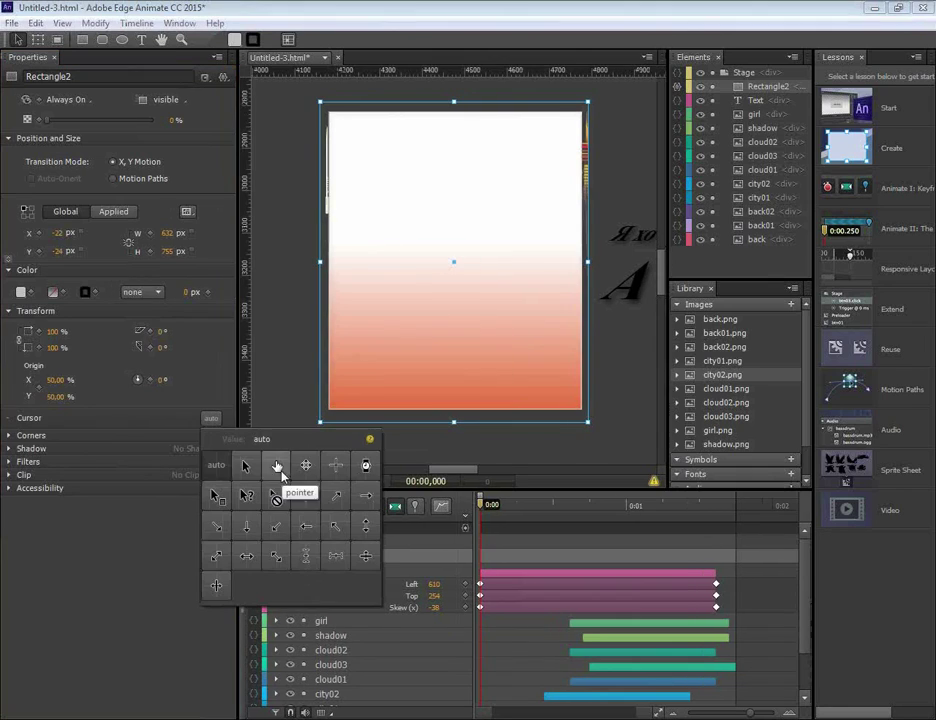
{"action": "left_click", "coordinate": [147, 612]}
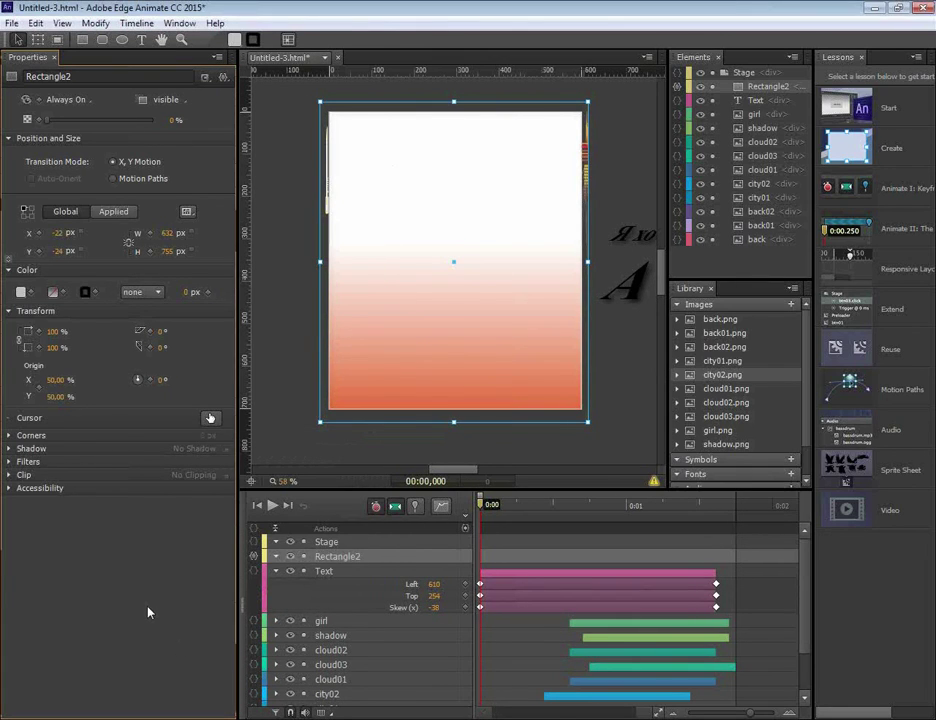
- Preview the banner again, follow its link to check the pointer cursor, and close the opened pages
{"action": "key", "text": "ctrl+Return"}
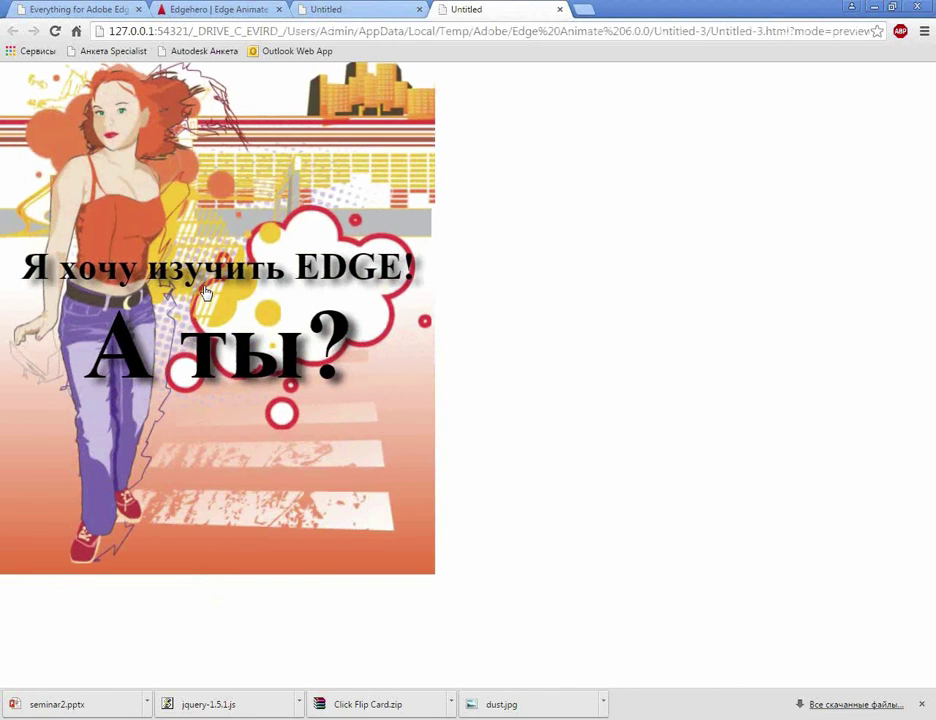
{"action": "left_click", "coordinate": [174, 288]}
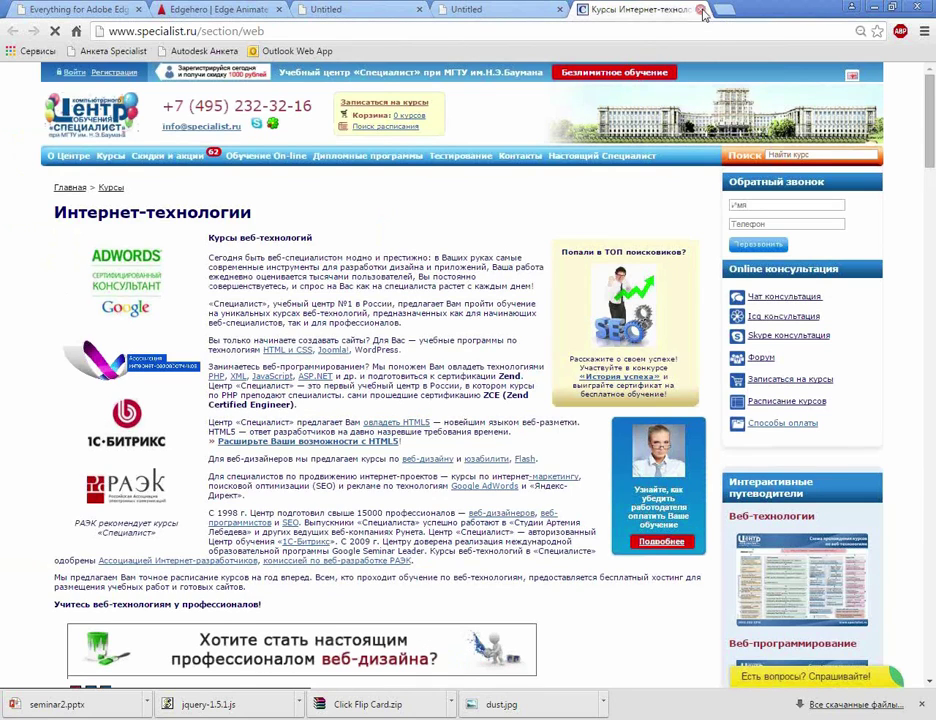
{"action": "left_click", "coordinate": [702, 11]}
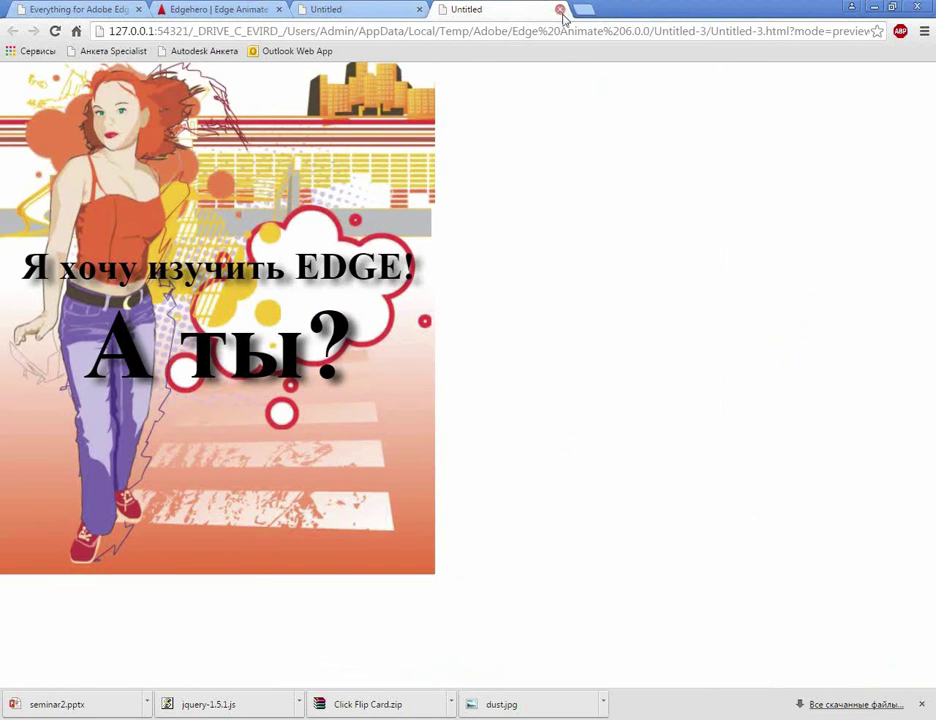
{"action": "left_click", "coordinate": [560, 10]}
- Switch to Flash Professional, bring up the windmill document Untitled-3 (Canvas) and select Layer 4
{"action": "left_click", "coordinate": [875, 9]}
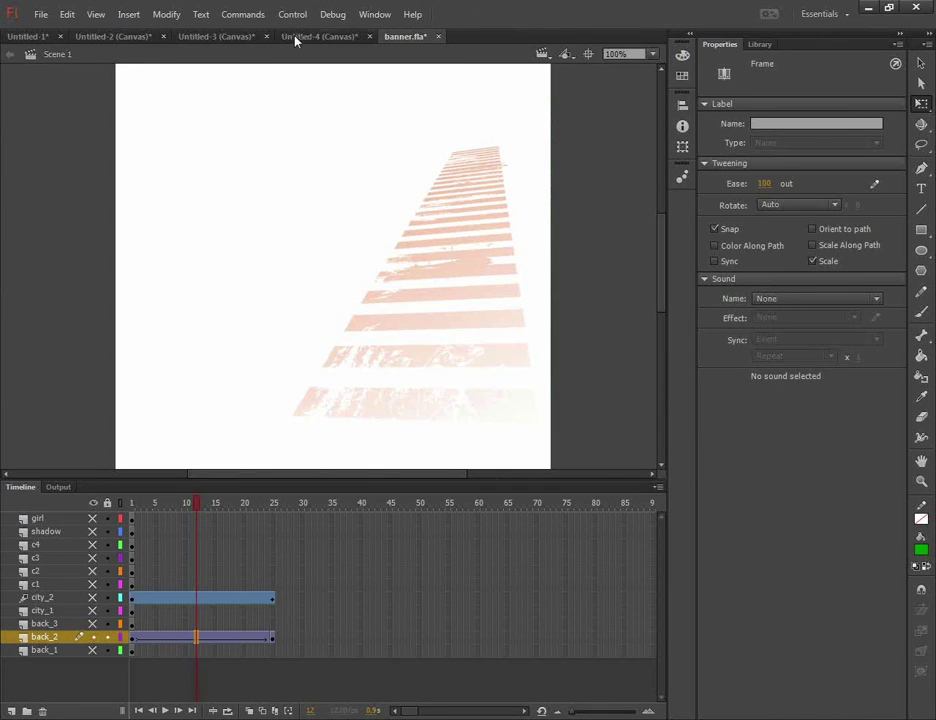
{"action": "left_click", "coordinate": [295, 38]}
{"action": "left_click", "coordinate": [214, 38]}
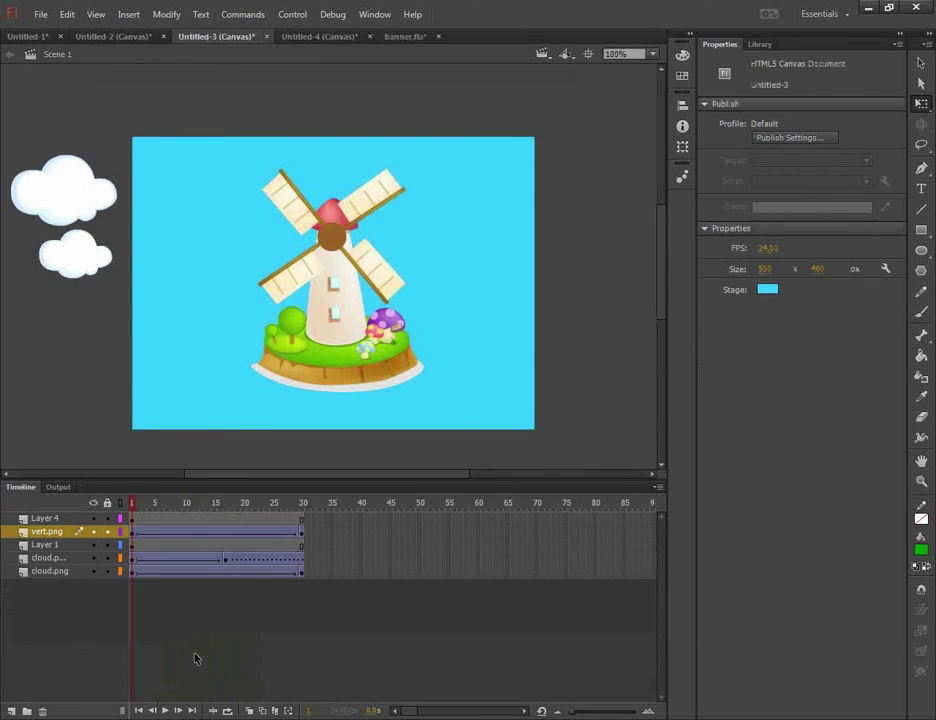
{"action": "mouse_move", "coordinate": [131, 518]}
{"action": "left_mouse_down"}
{"action": "mouse_move", "coordinate": [286, 520]}
{"action": "mouse_move", "coordinate": [131, 519]}
{"action": "left_mouse_up"}
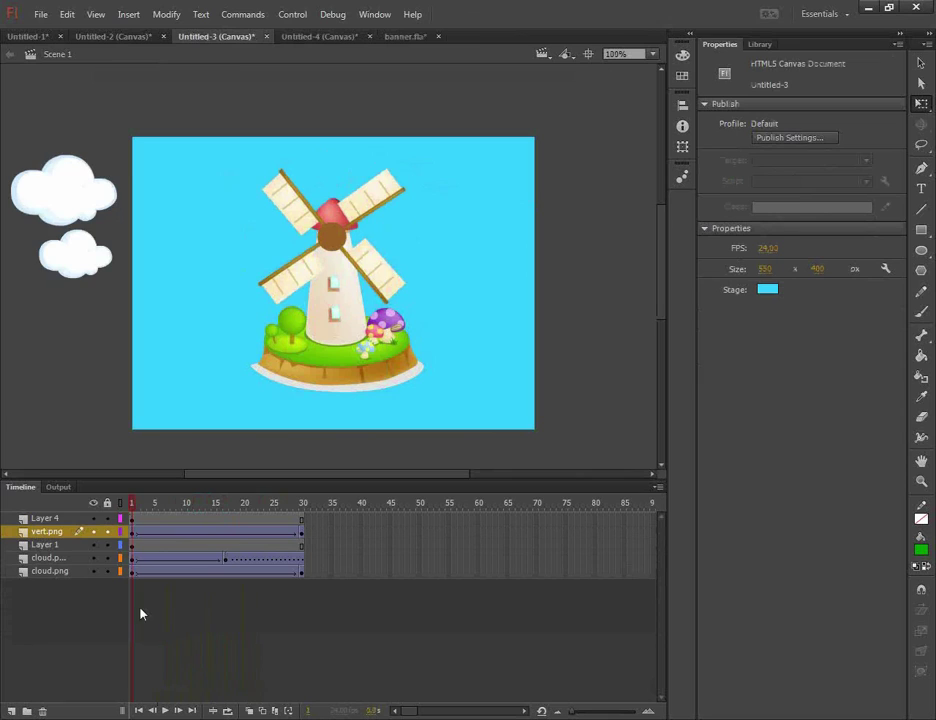
{"action": "left_click", "coordinate": [69, 531]}
{"action": "left_click", "coordinate": [75, 666]}
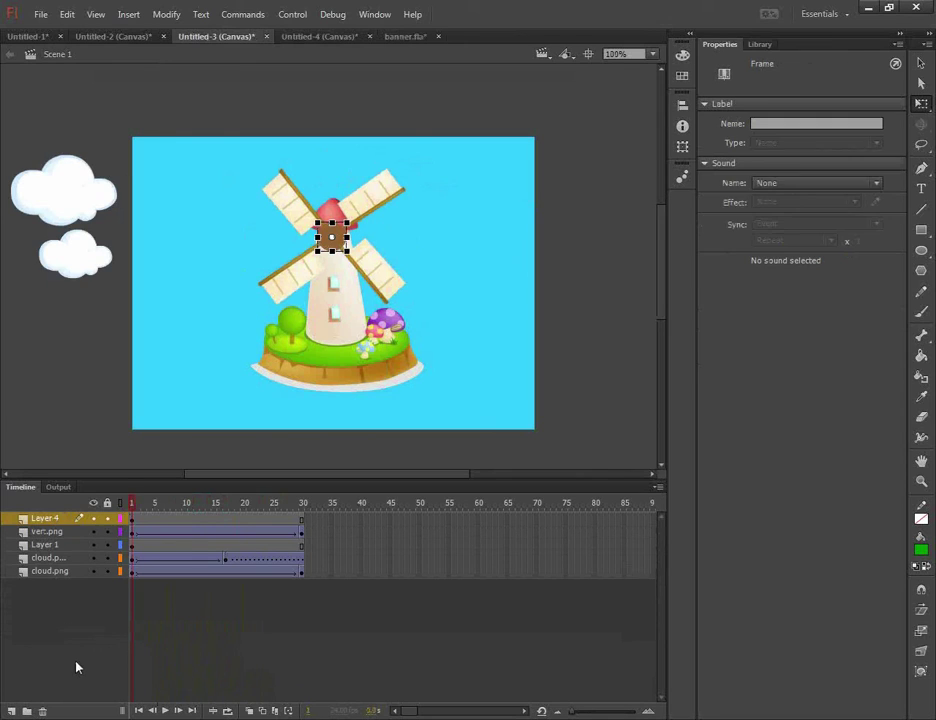
- Add a new layer above Layer 4 and draw a rectangle about 568 × 404 px over the whole stage
{"action": "left_click", "coordinate": [12, 711]}
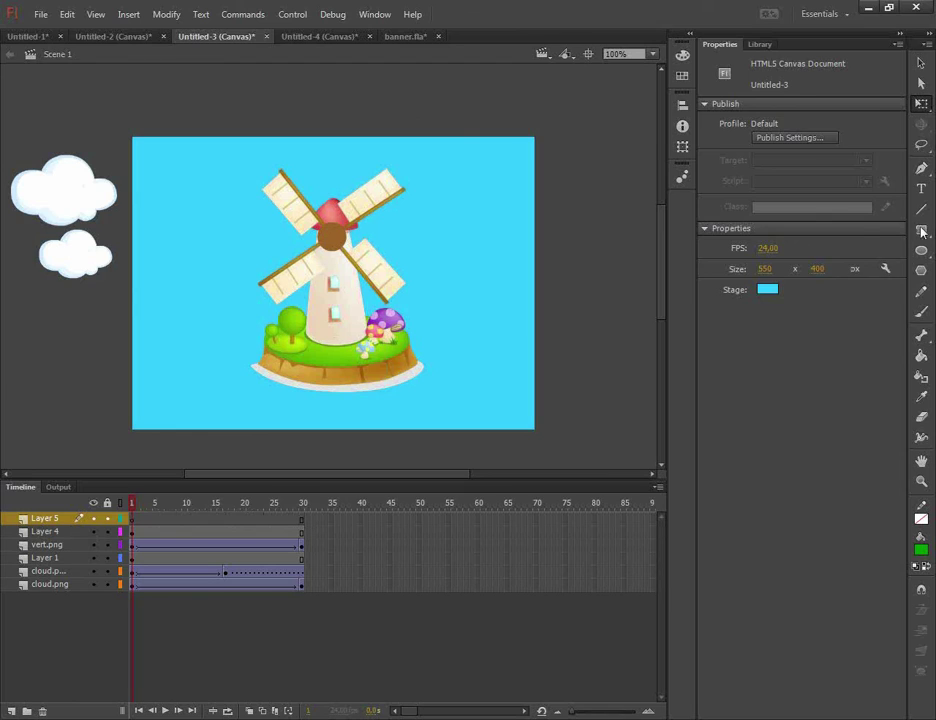
{"action": "key", "text": "r"}
{"action": "mouse_move", "coordinate": [126, 134]}
{"action": "left_mouse_down"}
{"action": "mouse_move", "coordinate": [295, 271]}
{"action": "mouse_move", "coordinate": [508, 390]}
{"action": "mouse_move", "coordinate": [543, 434]}
{"action": "left_mouse_up"}
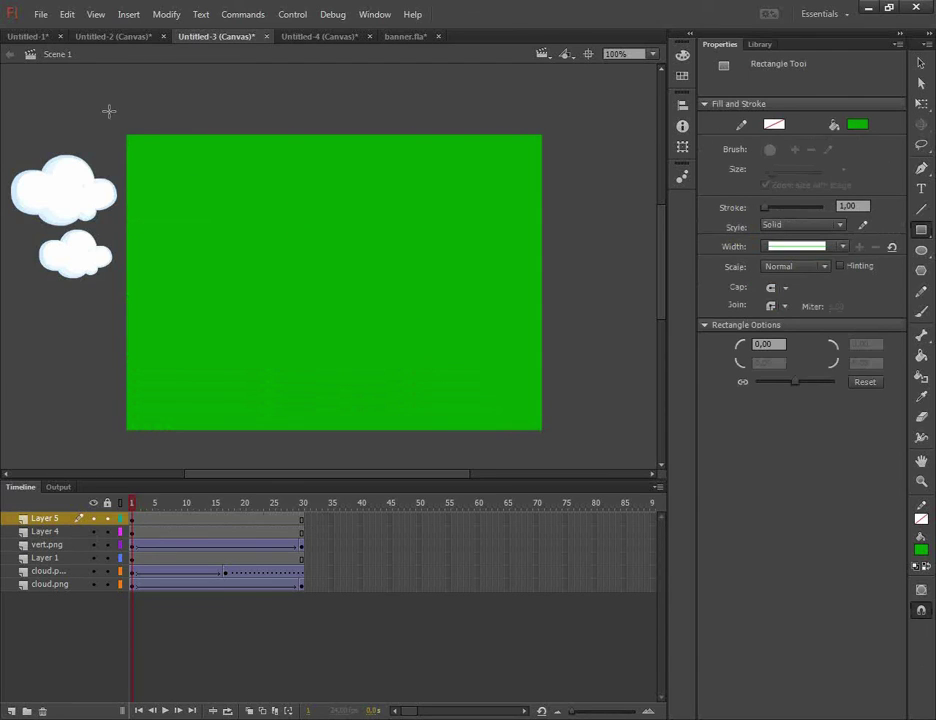
- Convert the green rectangle to a Button symbol and make it invisible with an Alpha color effect of 0%
{"action": "key", "text": "v"}
{"action": "left_click", "coordinate": [330, 360]}
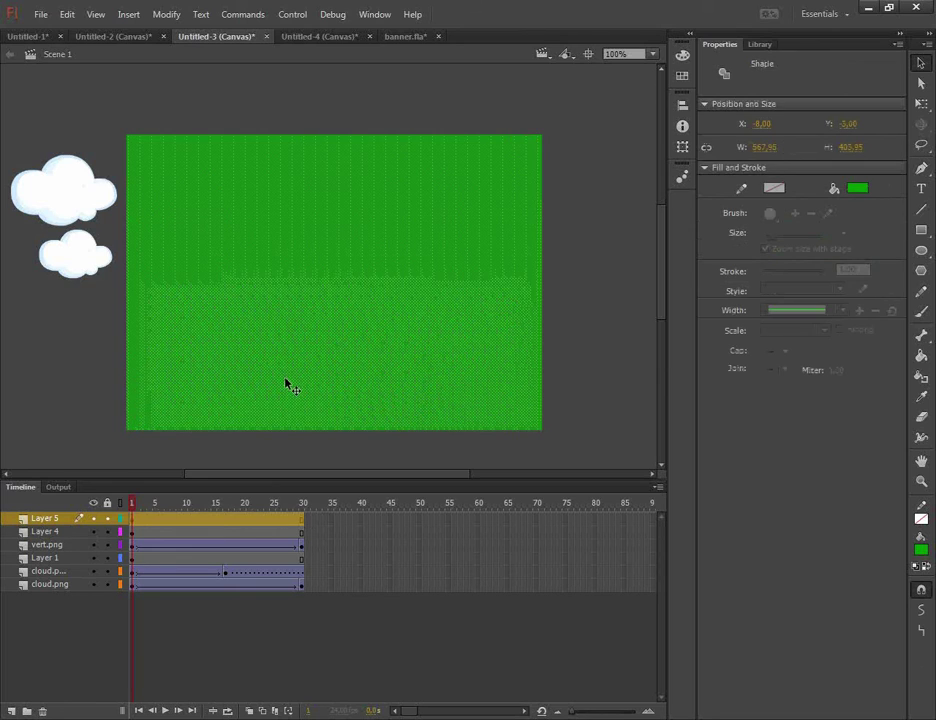
{"action": "left_click", "coordinate": [167, 15]}
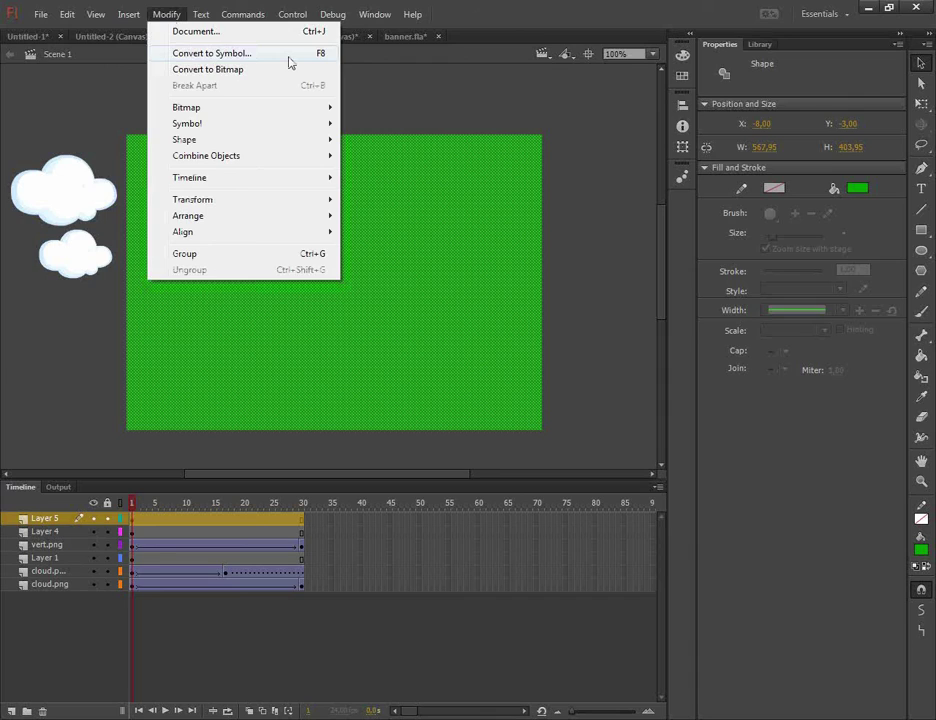
{"action": "left_click", "coordinate": [289, 55]}
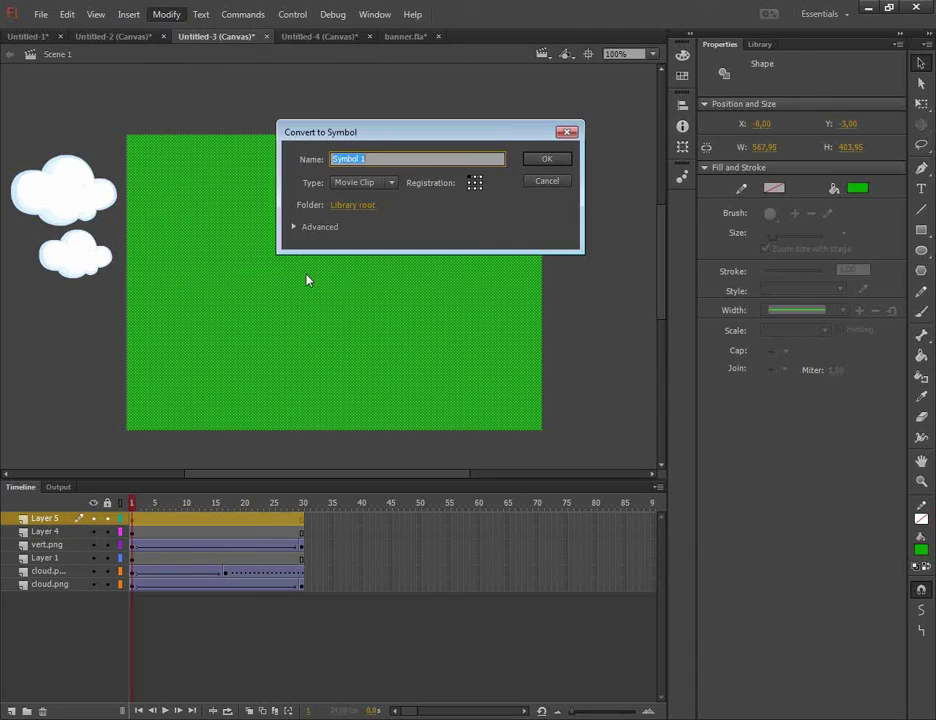
{"action": "left_click", "coordinate": [386, 183]}
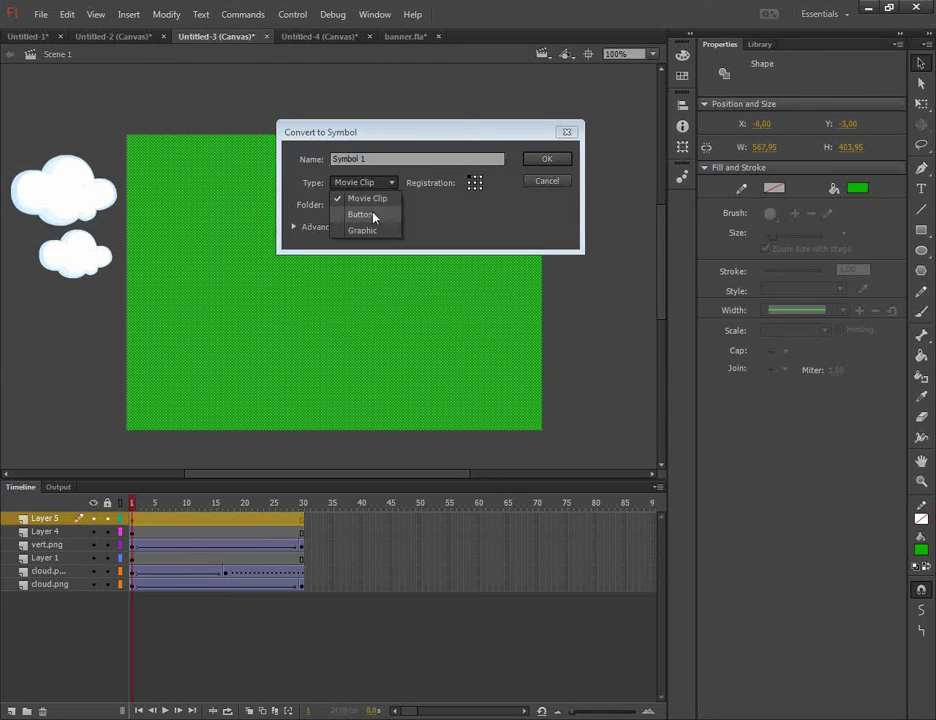
{"action": "left_click", "coordinate": [362, 215]}
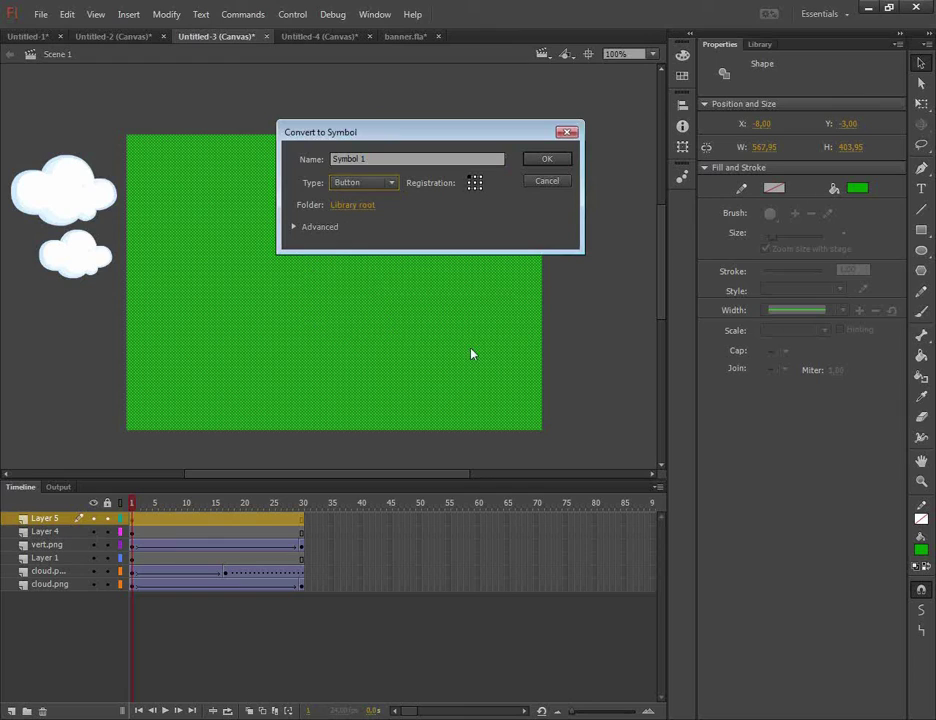
{"action": "left_click", "coordinate": [547, 158]}
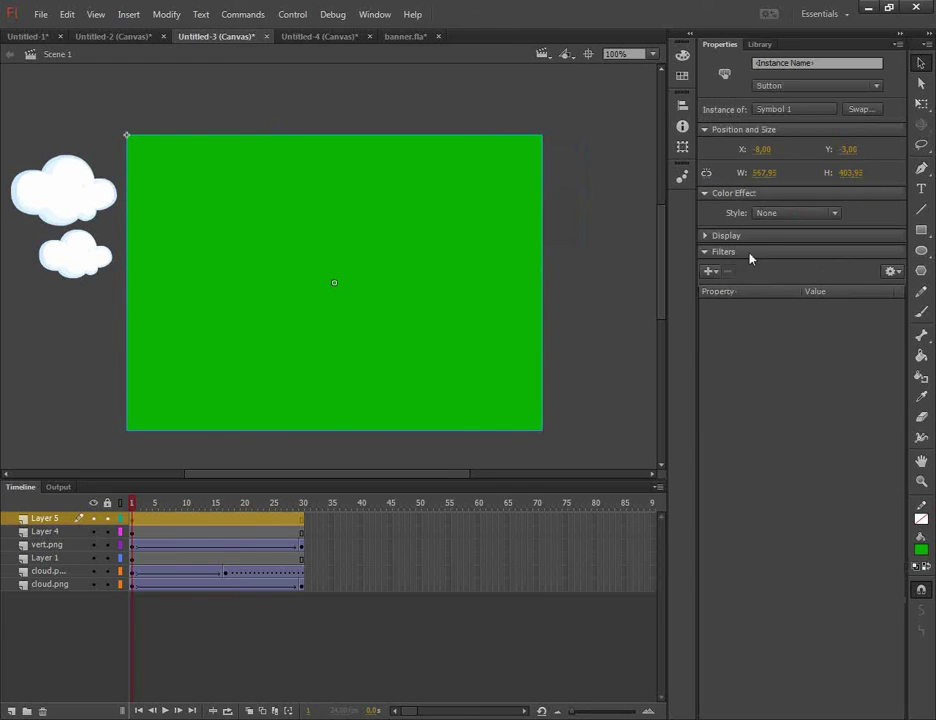
{"action": "left_click", "coordinate": [770, 213]}
{"action": "left_click", "coordinate": [785, 295]}
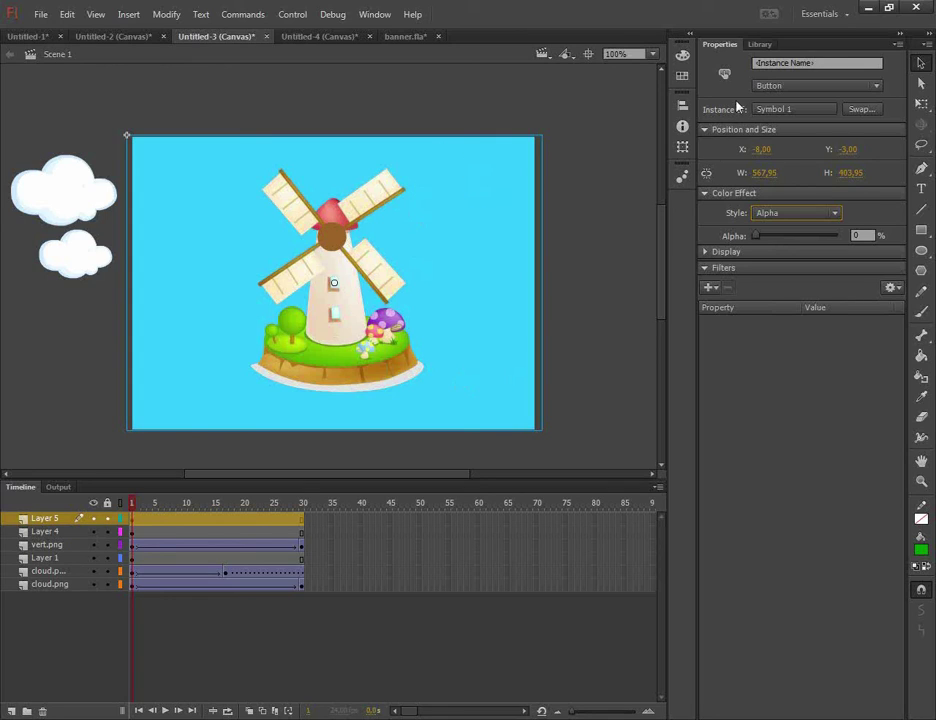
- Give the invisible button on the stage the instance name "b"
{"action": "left_click", "coordinate": [770, 62]}
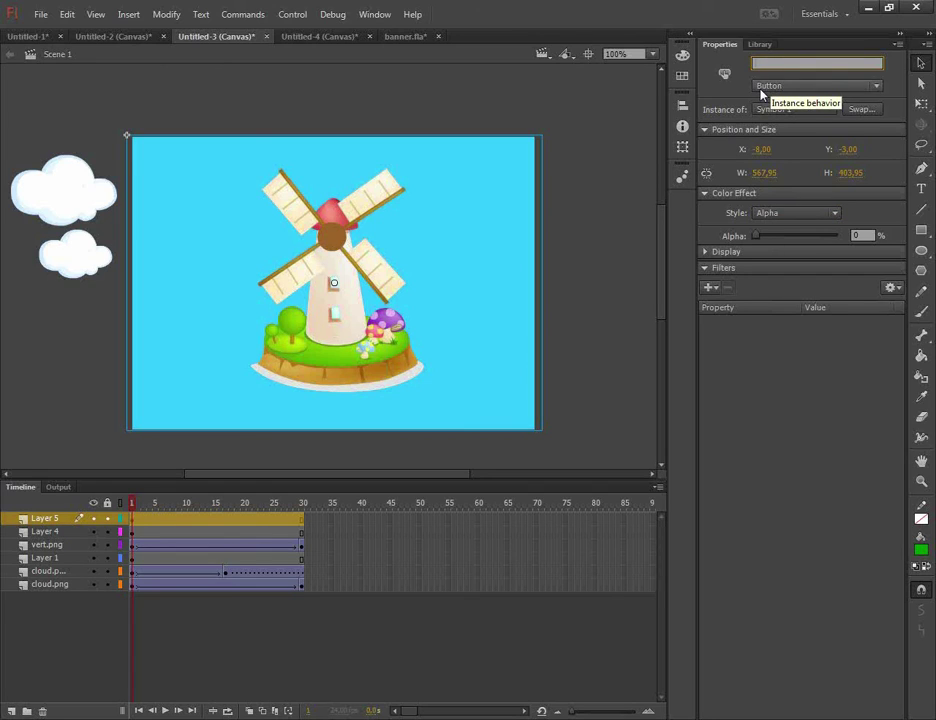
{"action": "type", "text": "b"}
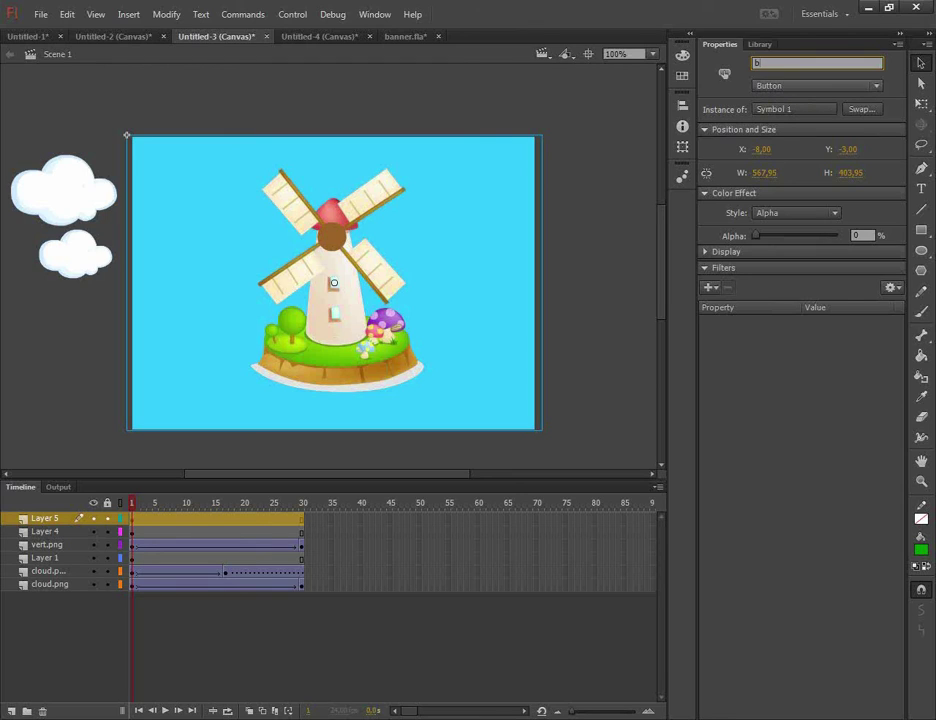
{"action": "key", "text": "Return"}
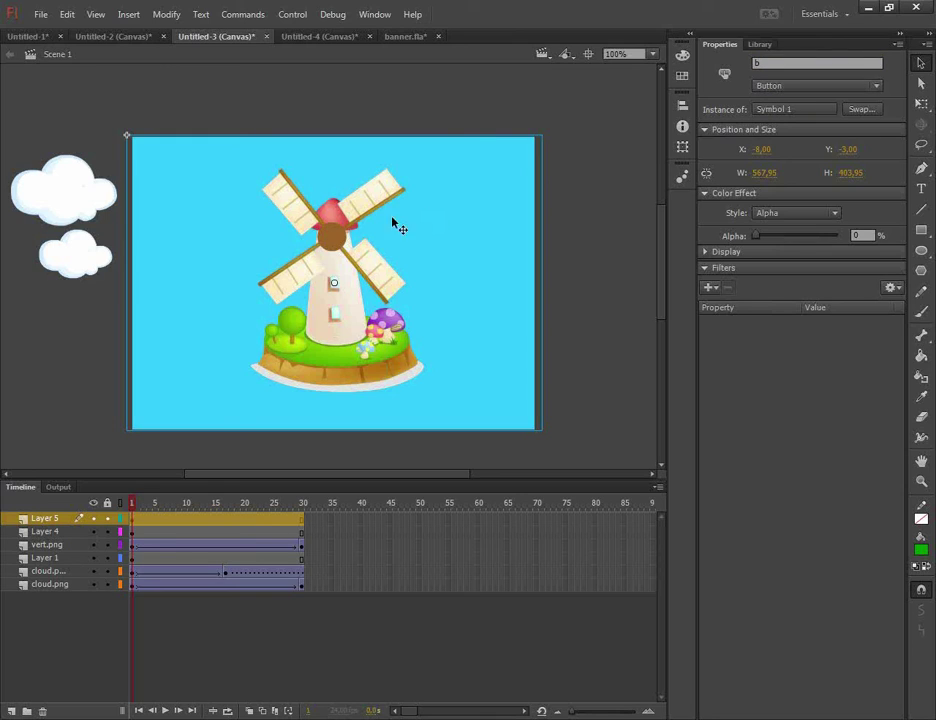
- Apply the HTML5 Canvas code snippet "Click to Go to Web Page" from the Actions group to the button
{"action": "left_click", "coordinate": [375, 14]}
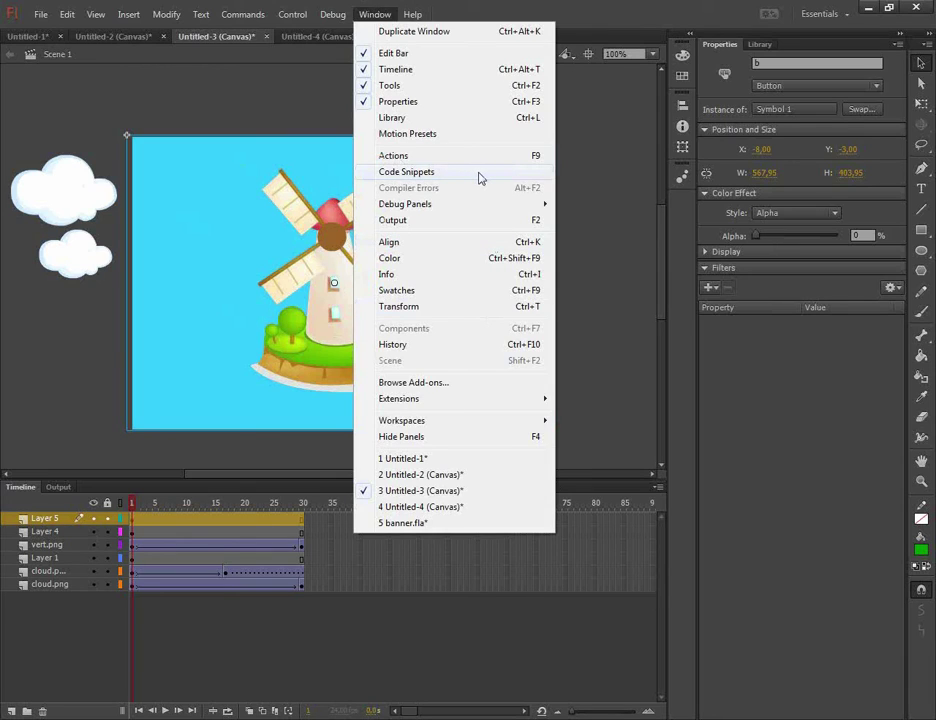
{"action": "left_click", "coordinate": [480, 176]}
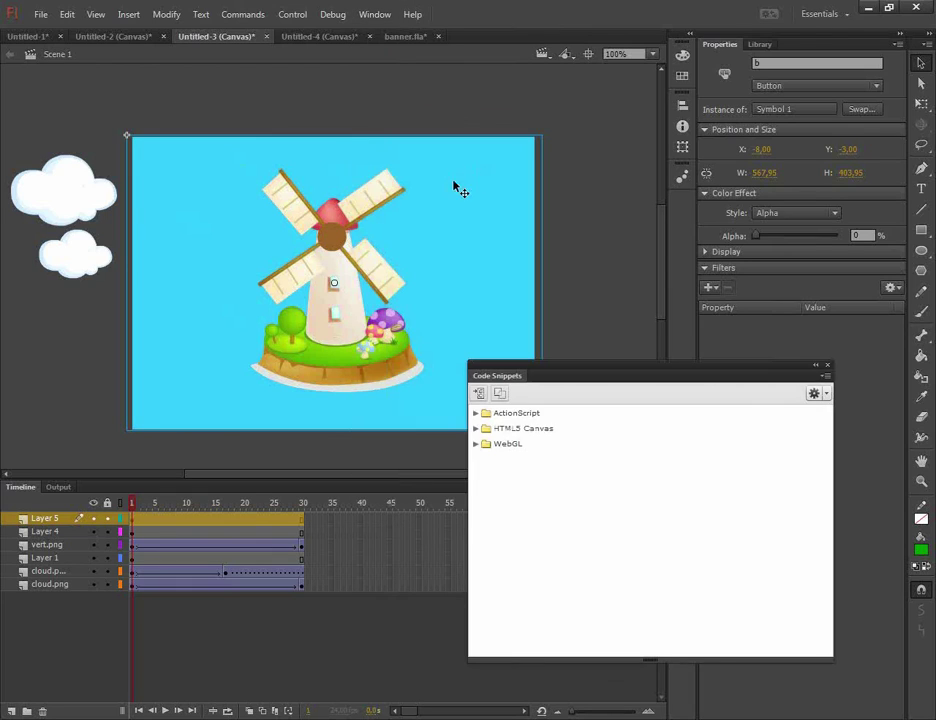
{"action": "left_click_drag", "start_coordinate": [673, 372], "coordinate": [688, 139]}
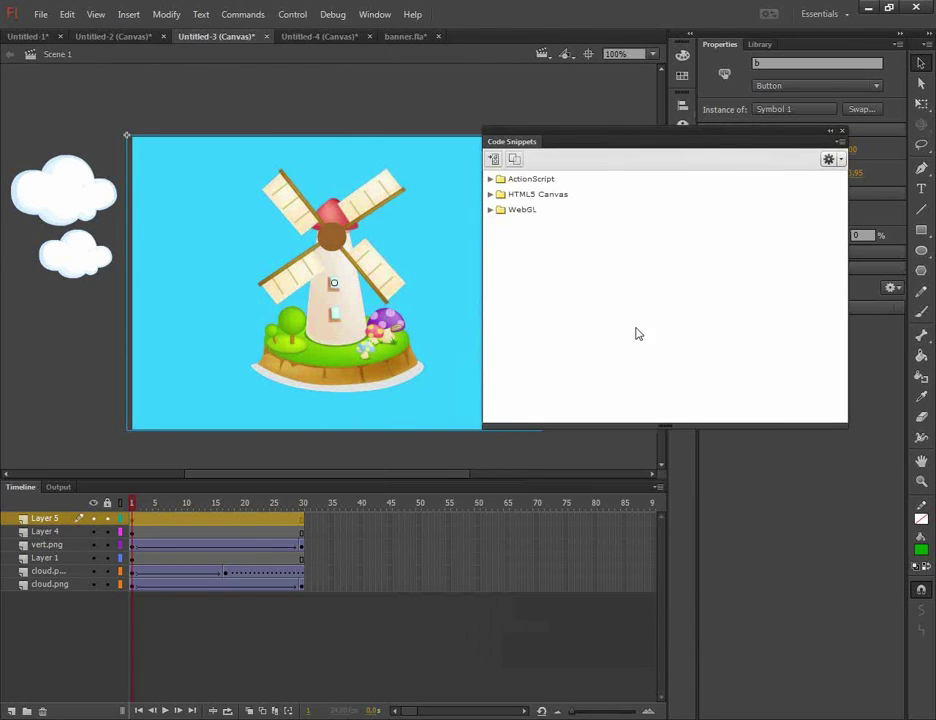
{"action": "left_click", "coordinate": [490, 194]}
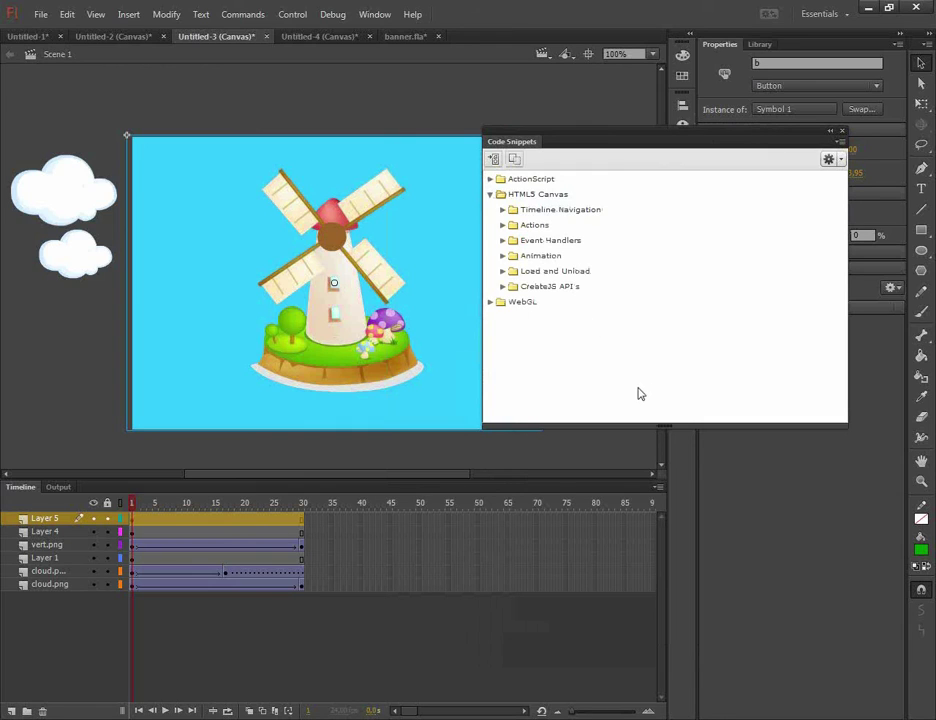
{"action": "left_click", "coordinate": [502, 225]}
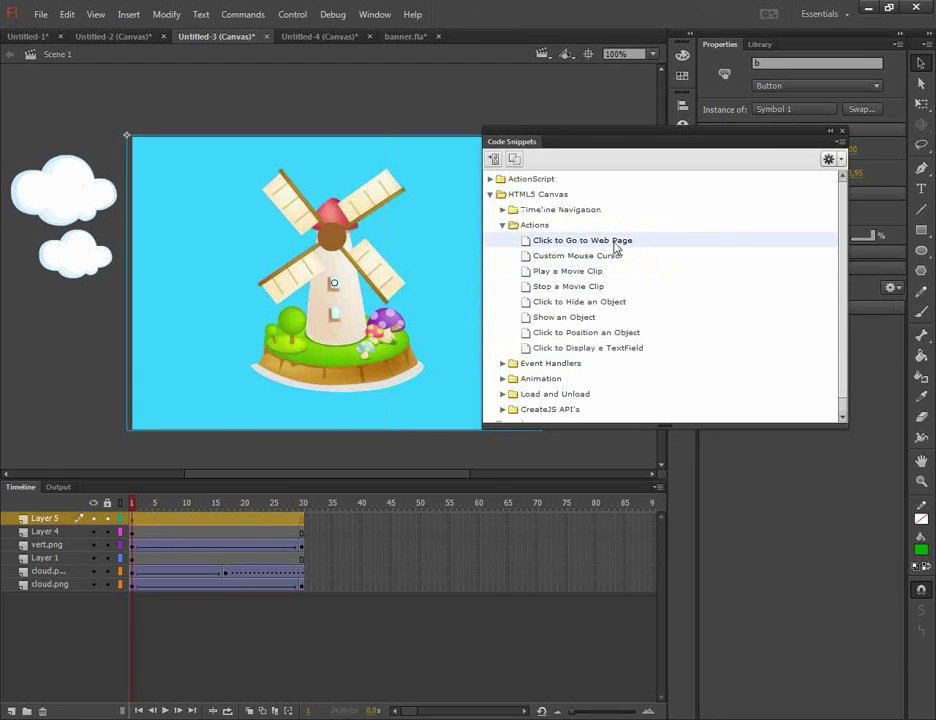
{"action": "double_click", "coordinate": [543, 241]}
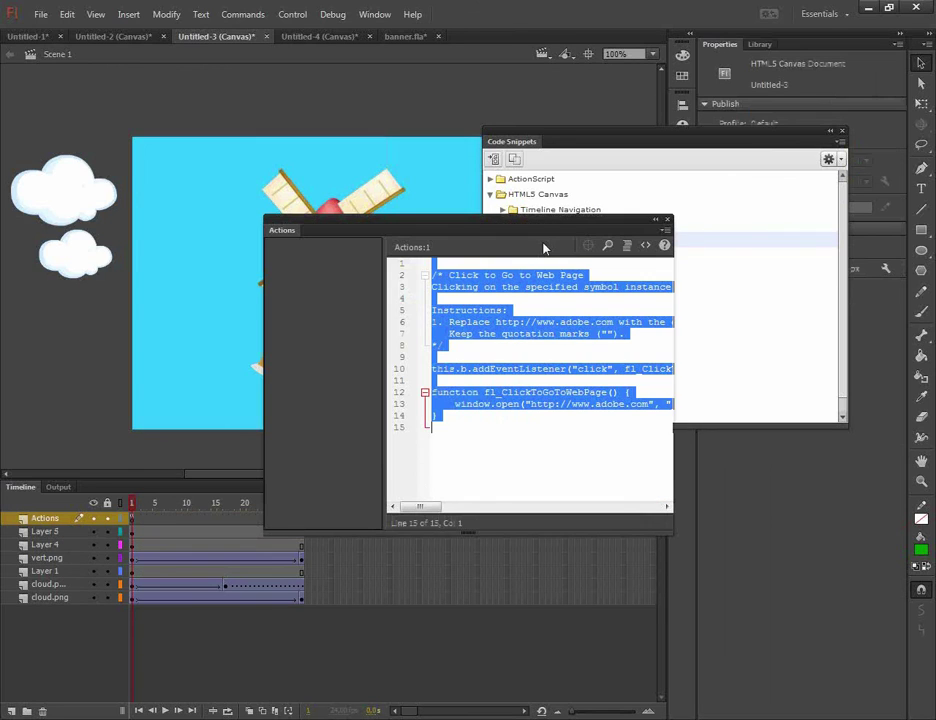
- Collapse the script list in the code editor, enlarge the code text and widen the editor to show the inserted snippet
{"action": "left_click", "coordinate": [382, 392]}
{"action": "left_click", "coordinate": [415, 432]}
{"action": "key", "text": "ctrl+="}
{"action": "left_click_drag", "start_coordinate": [672, 534], "coordinate": [841, 611]}
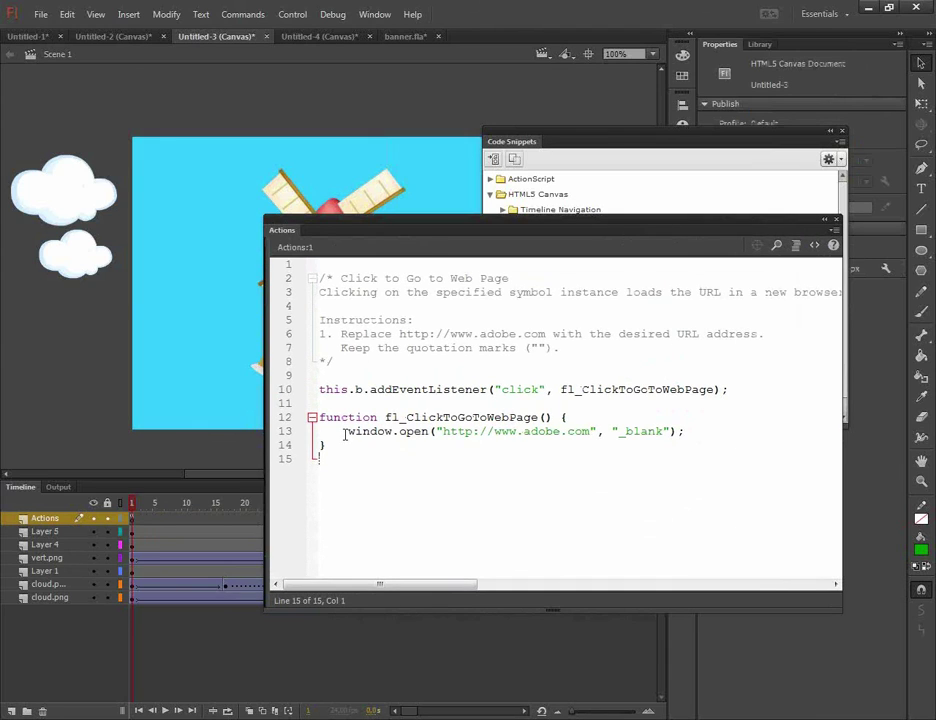
{"action": "left_click_drag", "start_coordinate": [348, 432], "coordinate": [428, 434]}
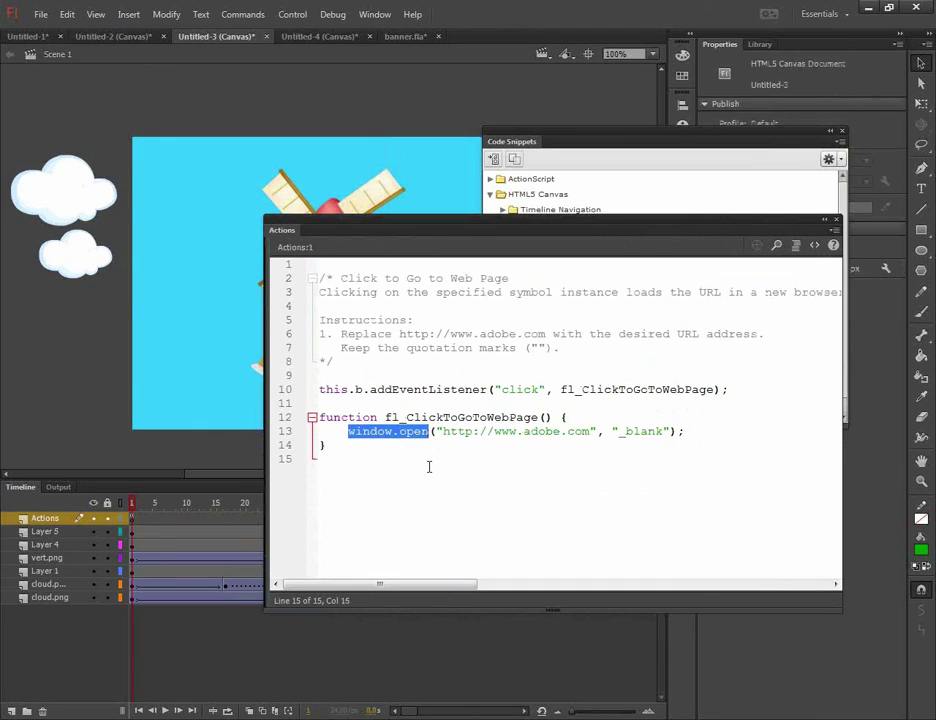
{"action": "left_click", "coordinate": [592, 431]}
{"action": "left_click", "coordinate": [524, 432], "text": "shift"}
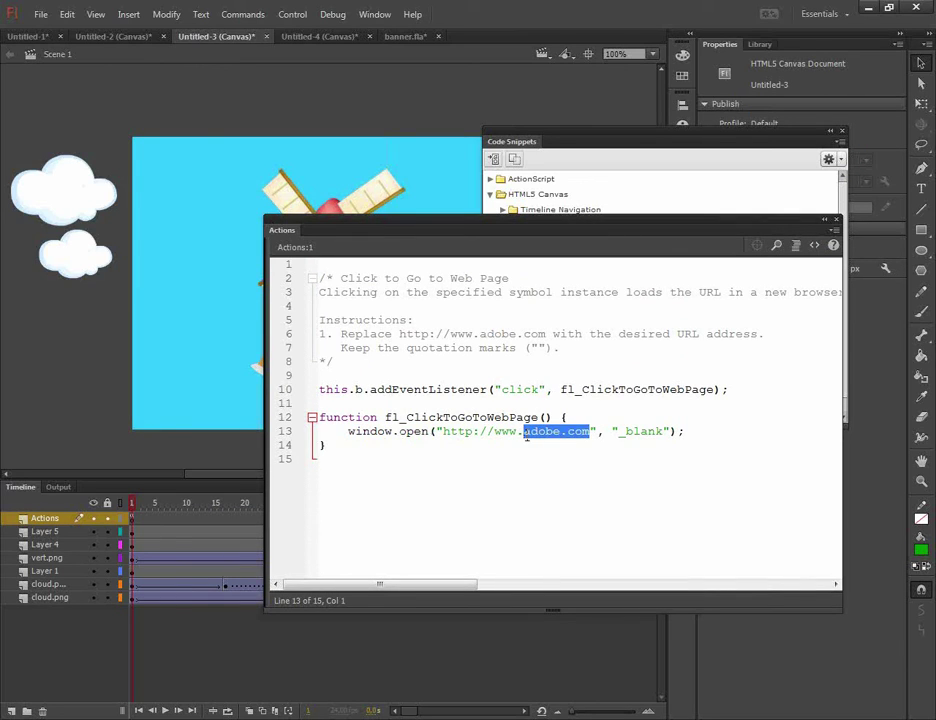
{"action": "type", "text": "specialsit"}
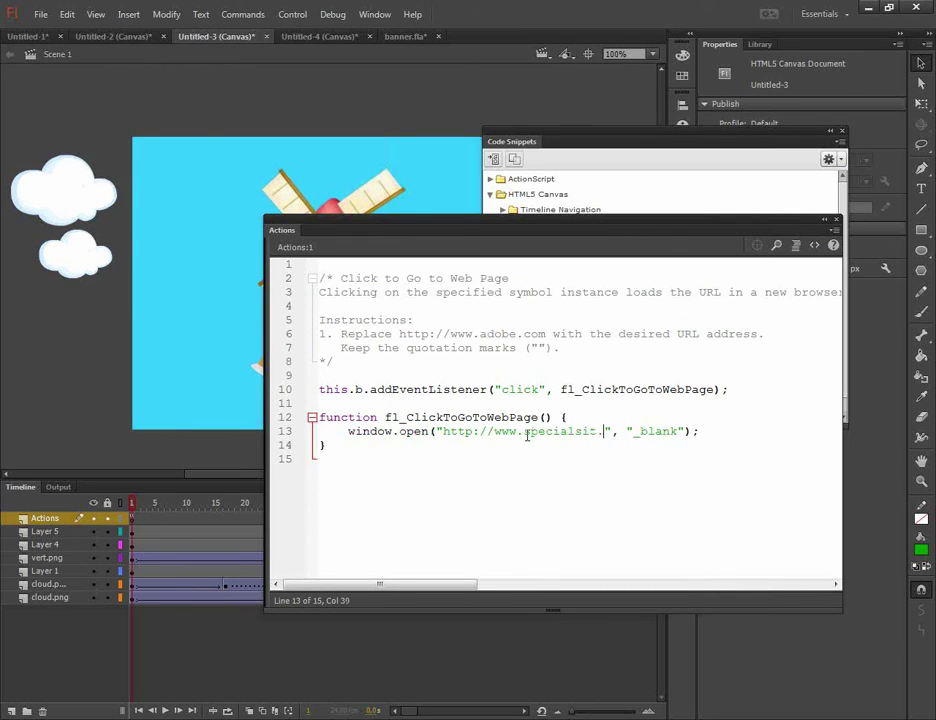
{"action": "key", "text": "BackSpace"}
{"action": "key", "text": "BackSpace"}
{"action": "key", "text": "BackSpace"}
{"action": "key", "text": "BackSpace"}
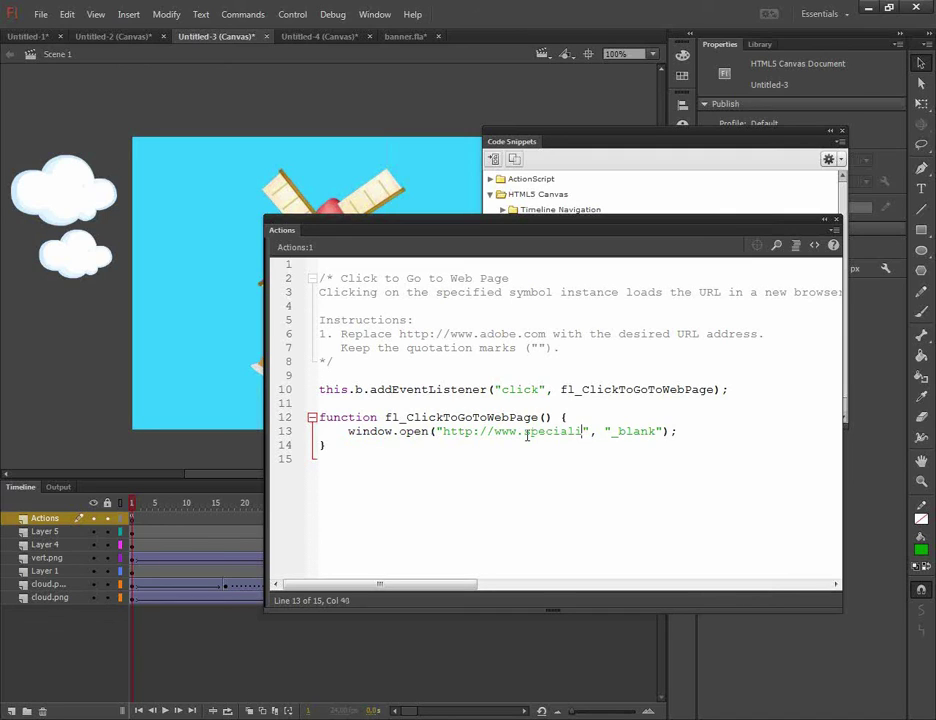
{"action": "type", "text": "ist.ru"}
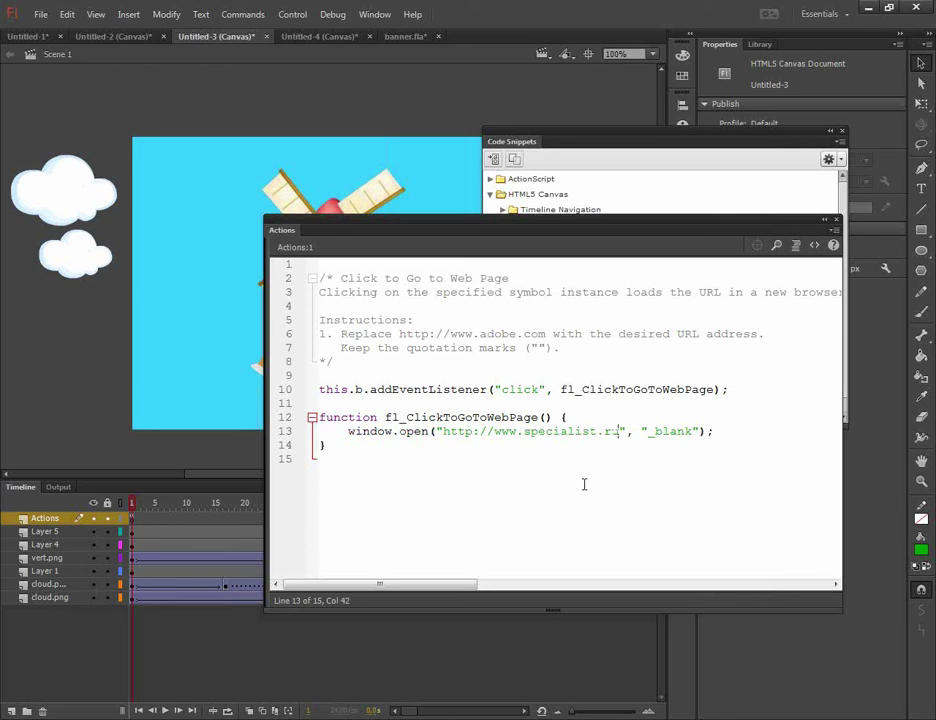
- Test the windmill animation in the browser, check the preview page's address, and close the preview
{"action": "key", "text": "ctrl+Return"}
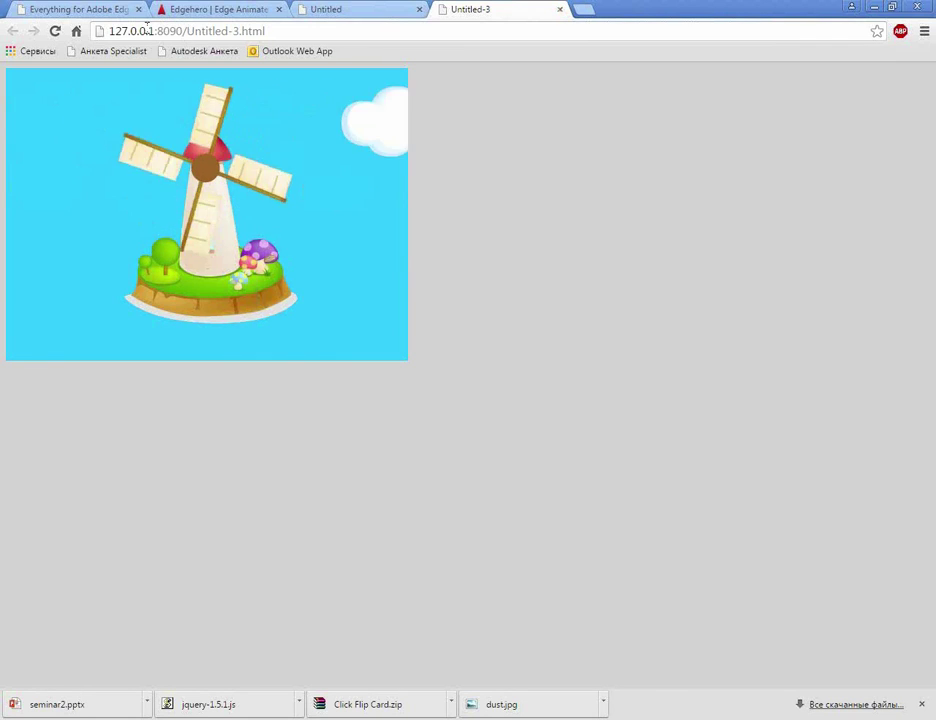
{"action": "left_click", "coordinate": [292, 36]}
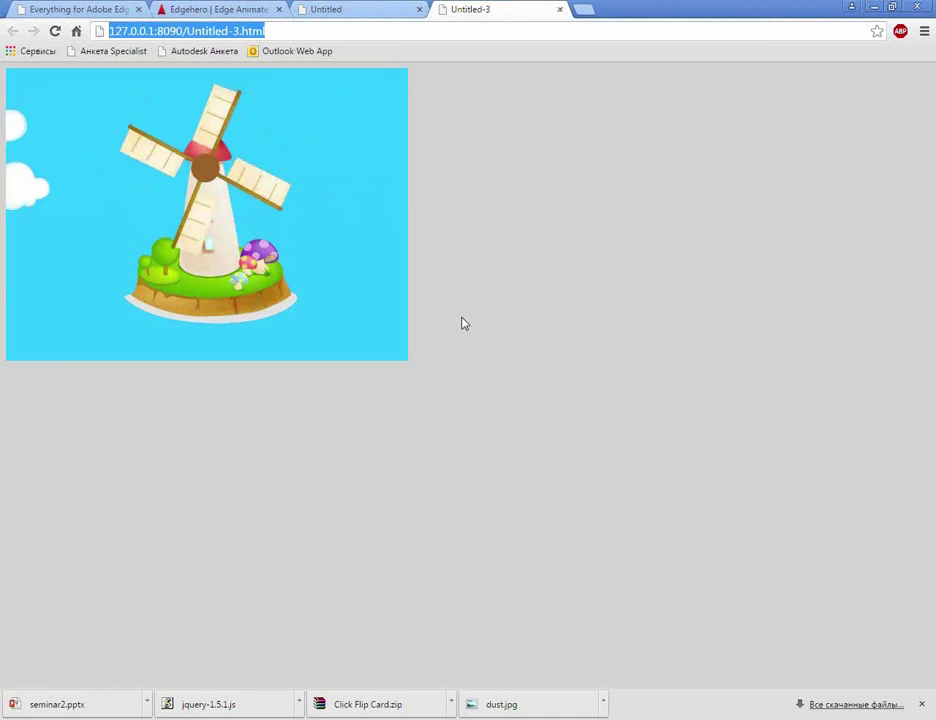
{"action": "left_click", "coordinate": [560, 10]}
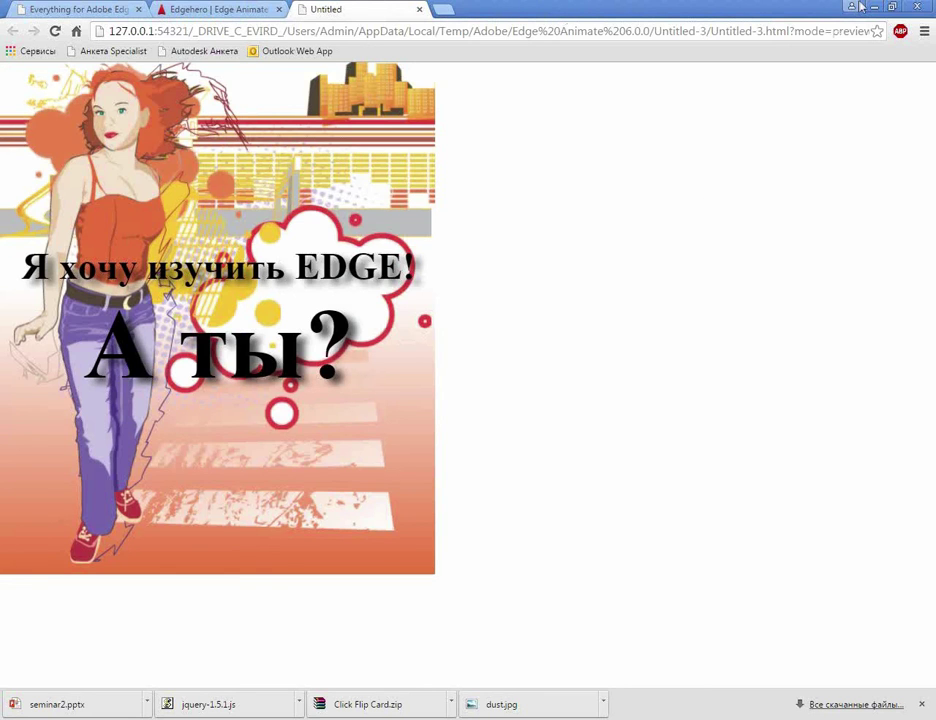
- Return to Flash Professional, review the script on frame 1 of the Actions layer, and close the code editor and Code Snippets
{"action": "key", "text": "alt+Tab"}
{"action": "key", "text": "F9"}
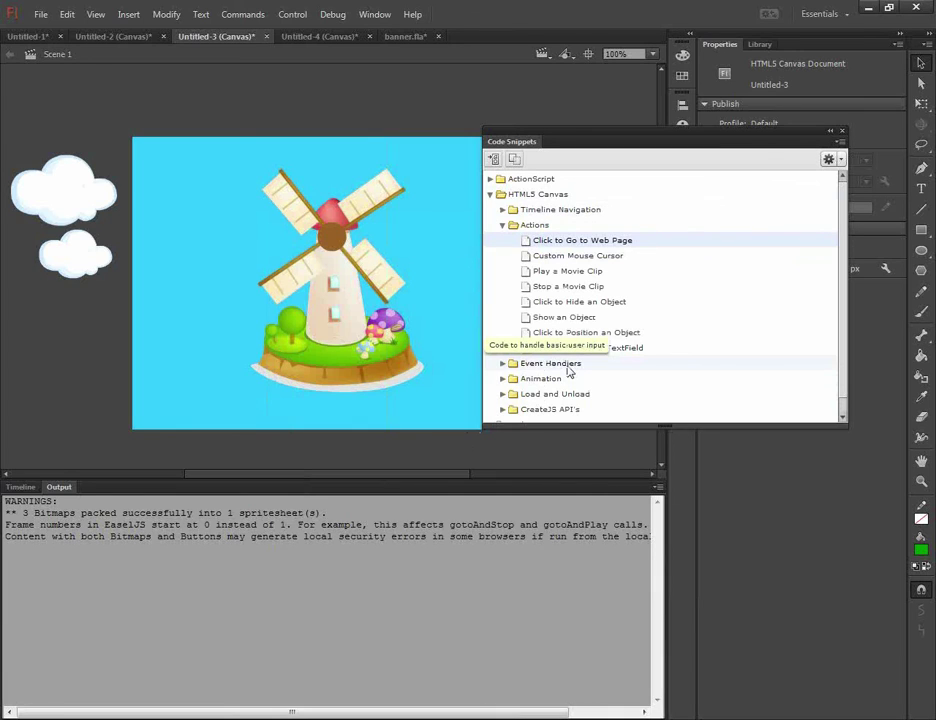
{"action": "left_click", "coordinate": [20, 487]}
{"action": "left_click", "coordinate": [134, 521]}
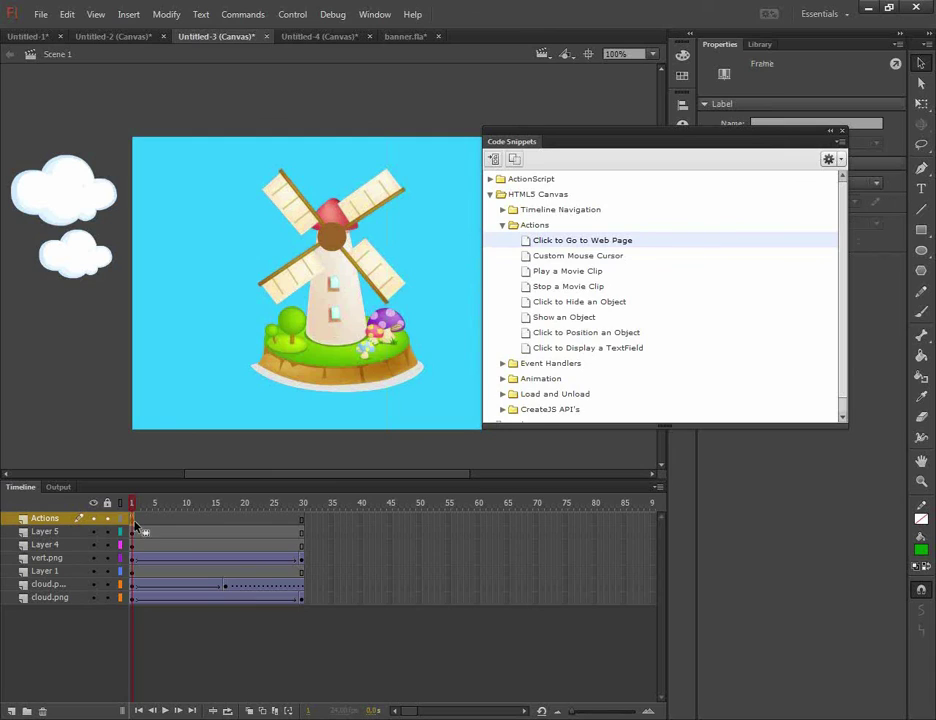
{"action": "key", "text": "F9"}
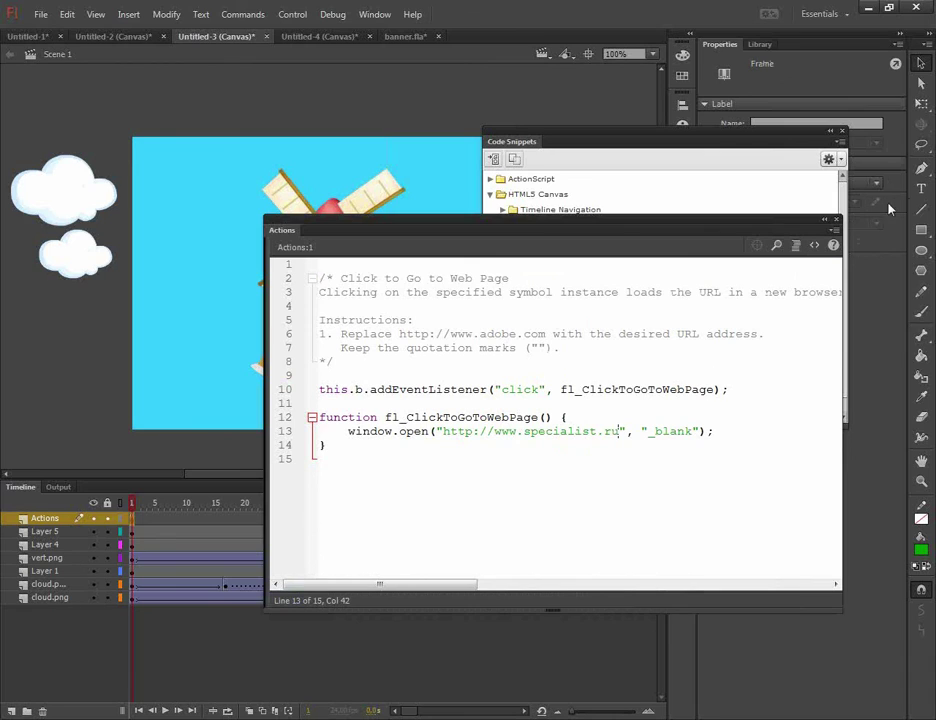
{"action": "left_click", "coordinate": [838, 220]}
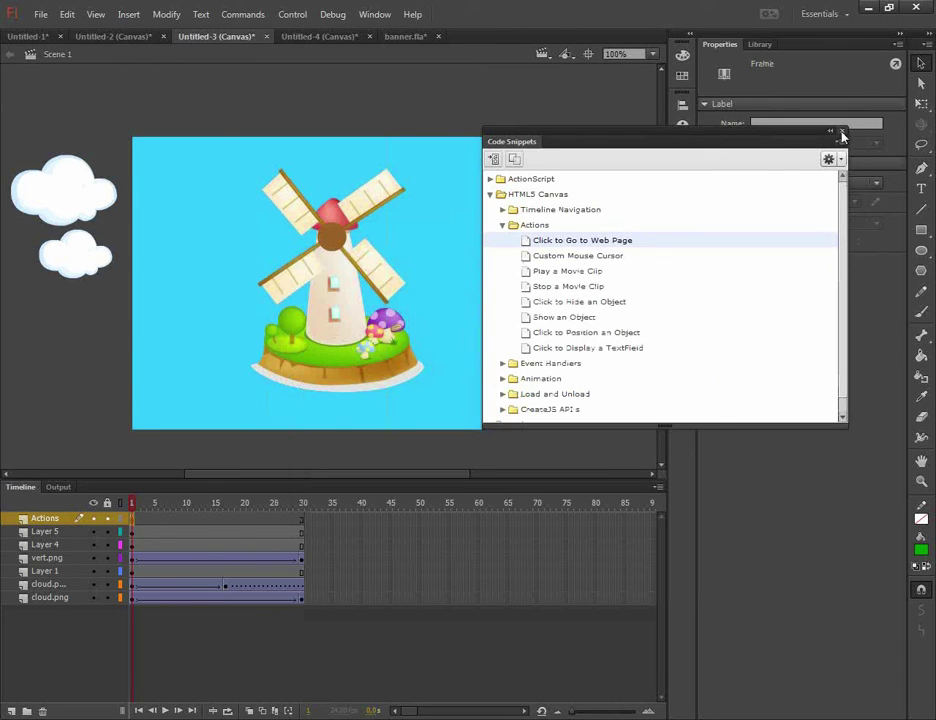
{"action": "left_click", "coordinate": [841, 131]}
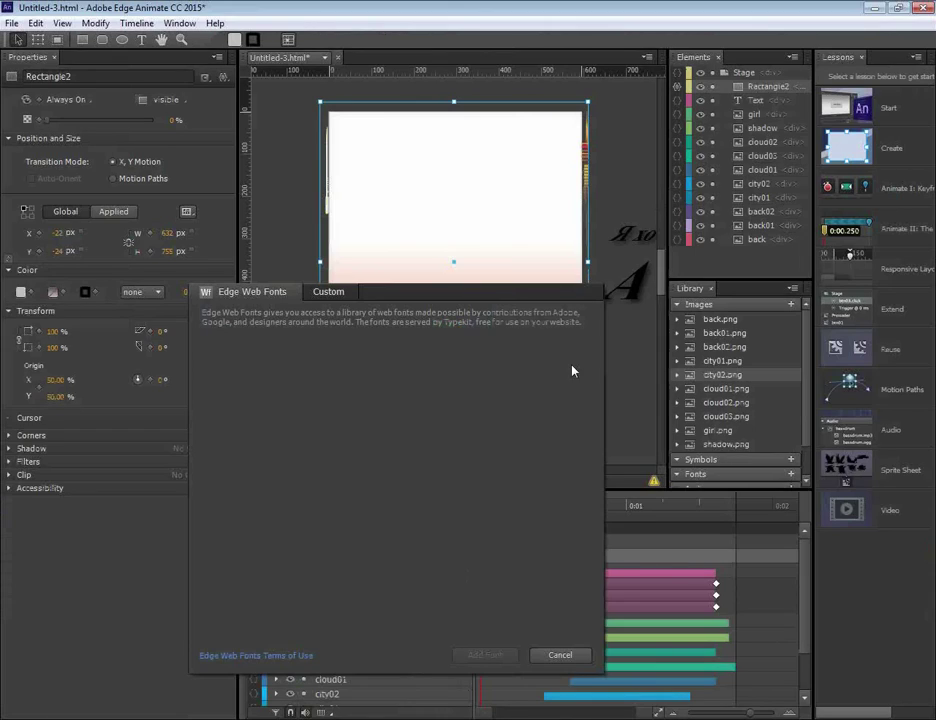
{"action": "key", "text": "Escape"}
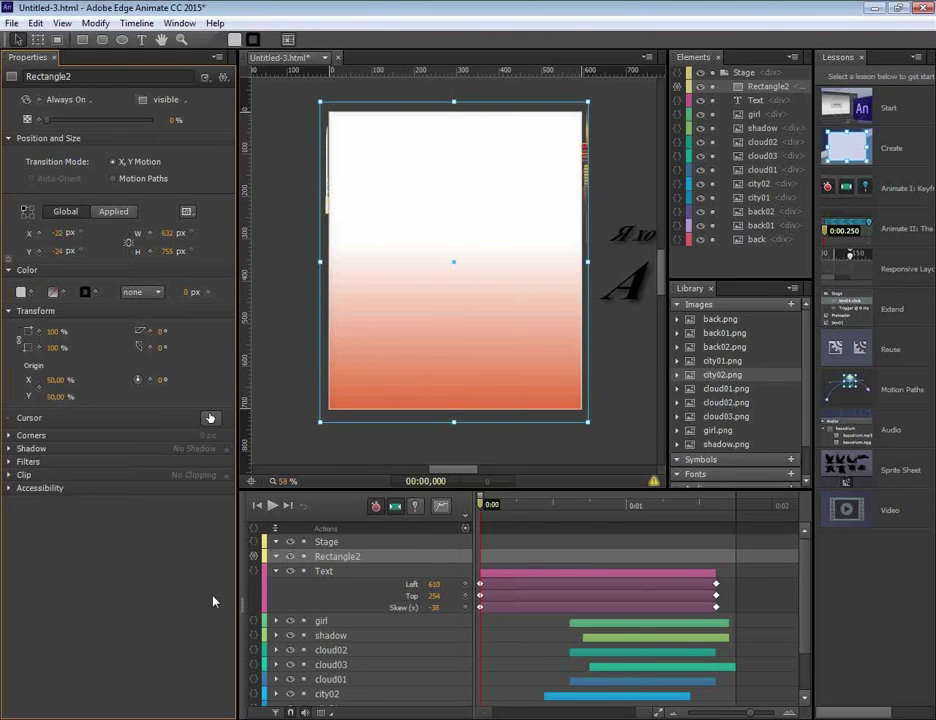
{"action": "right_click", "coordinate": [545, 575]}
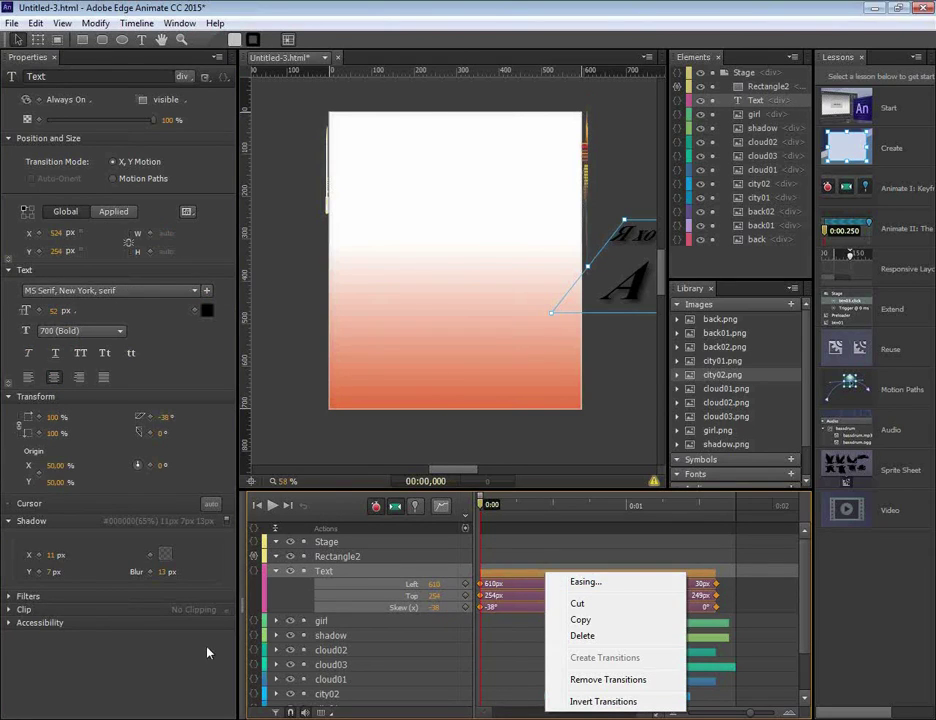
{"action": "left_click", "coordinate": [140, 677]}
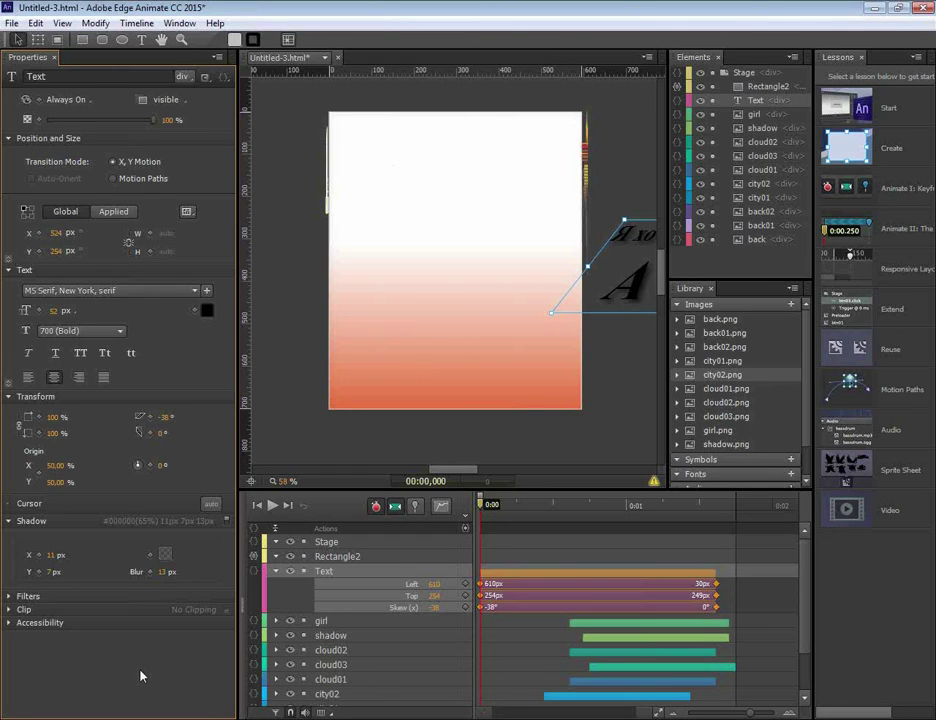
- Switch to Flash Professional, bring up Untitled-4 (Canvas) and scrub through the last frames of the green shape's tween
{"action": "key", "text": "alt+Tab"}
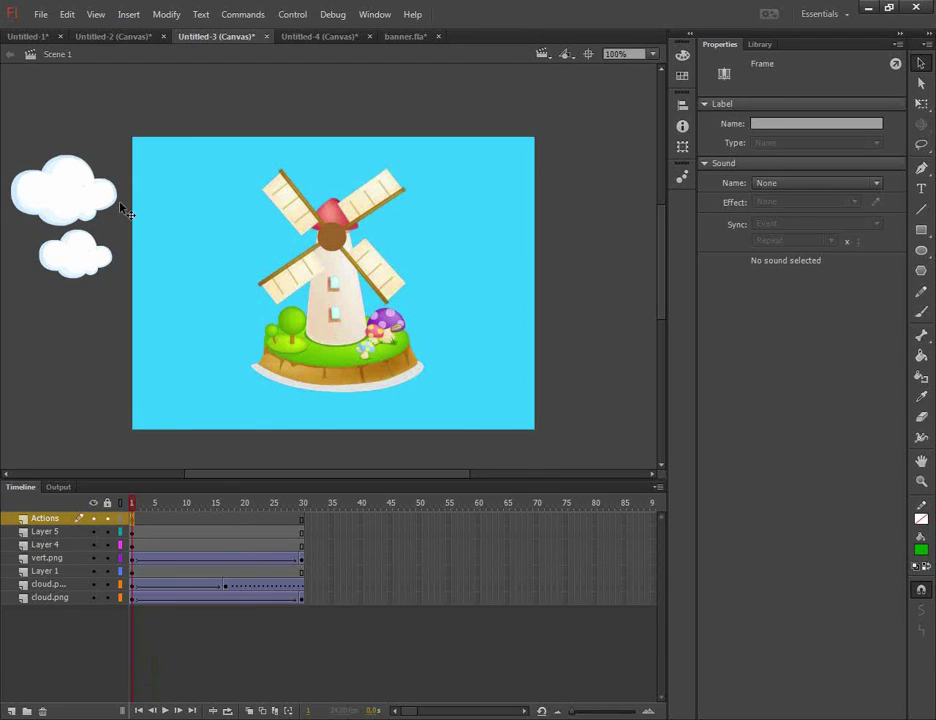
{"action": "left_click", "coordinate": [315, 36]}
{"action": "left_click_drag", "start_coordinate": [226, 503], "coordinate": [236, 526]}
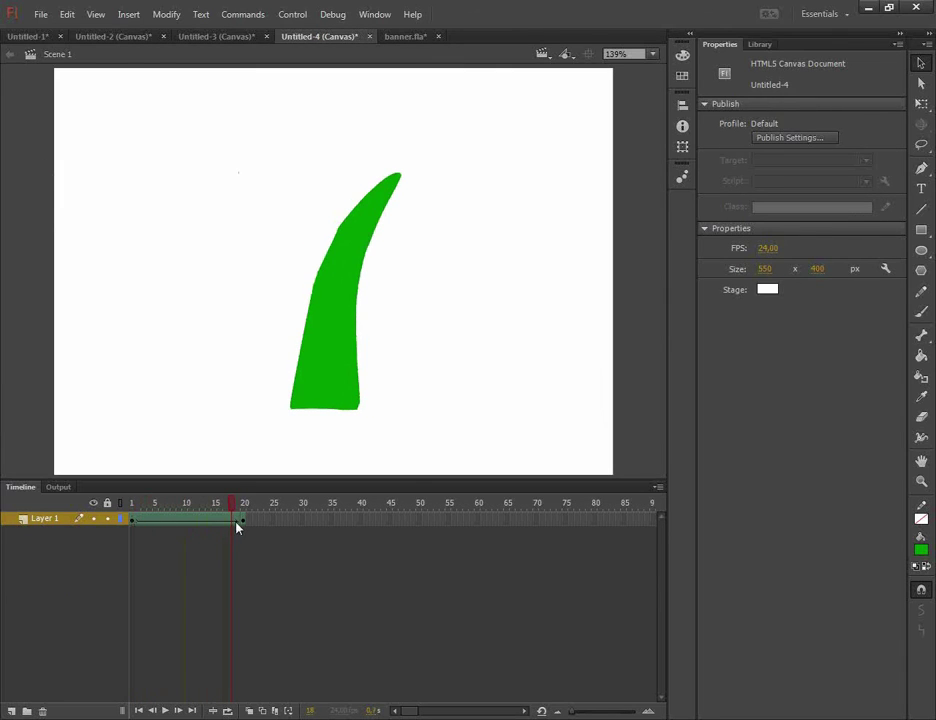
{"action": "left_click_drag", "start_coordinate": [236, 527], "coordinate": [243, 527]}
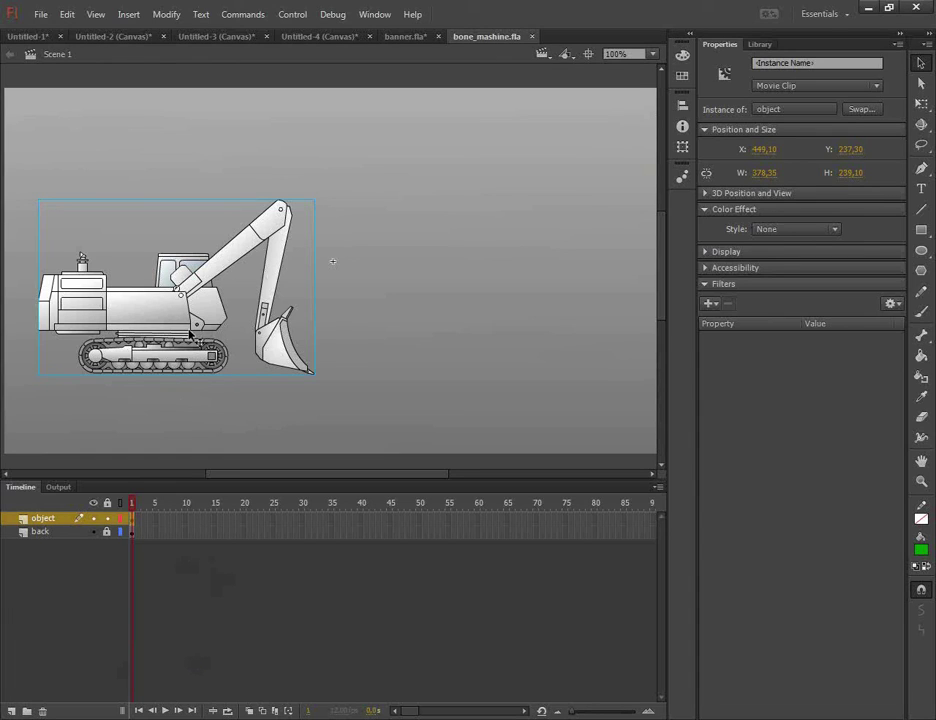
- Open the excavator symbol in bone_mashine.fla for editing and select its bucket together with the adjoining arm_2
{"action": "double_click", "coordinate": [195, 326]}
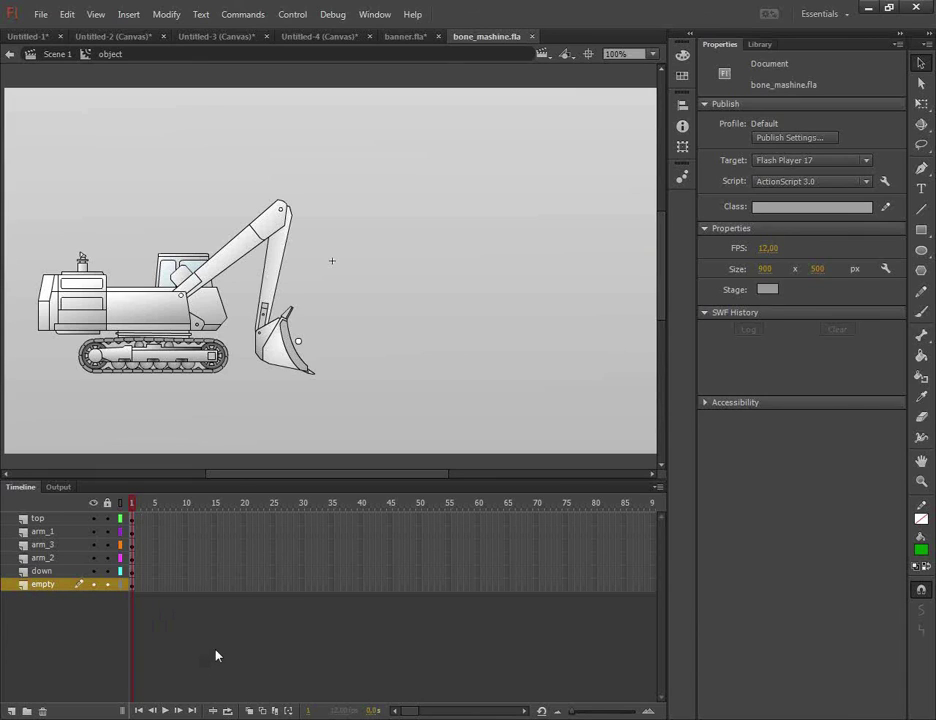
{"action": "left_click", "coordinate": [284, 340]}
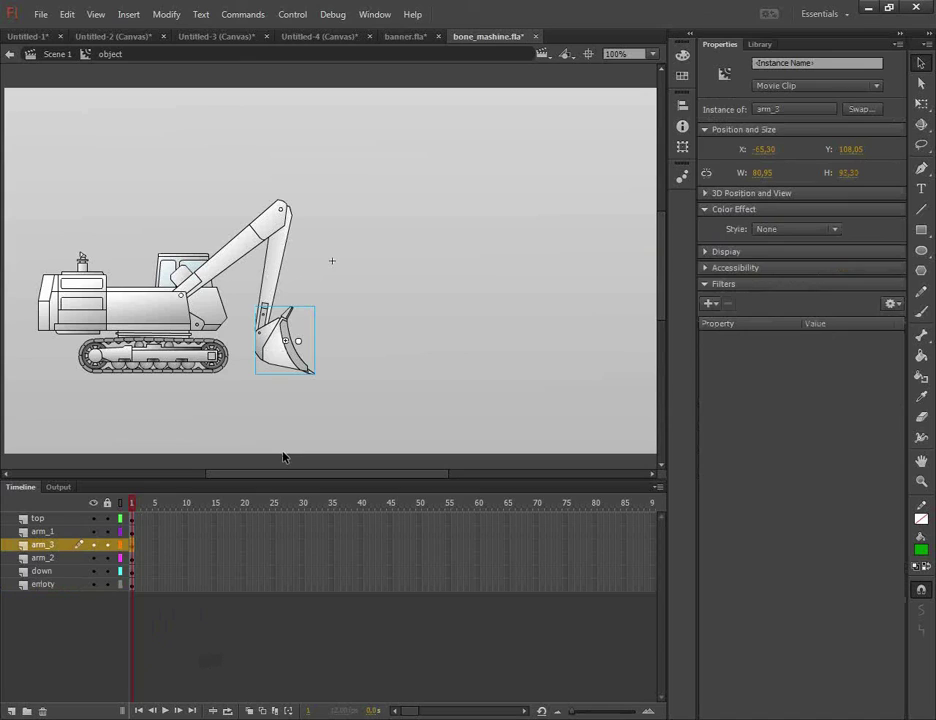
{"action": "left_click", "coordinate": [270, 316], "text": "shift"}
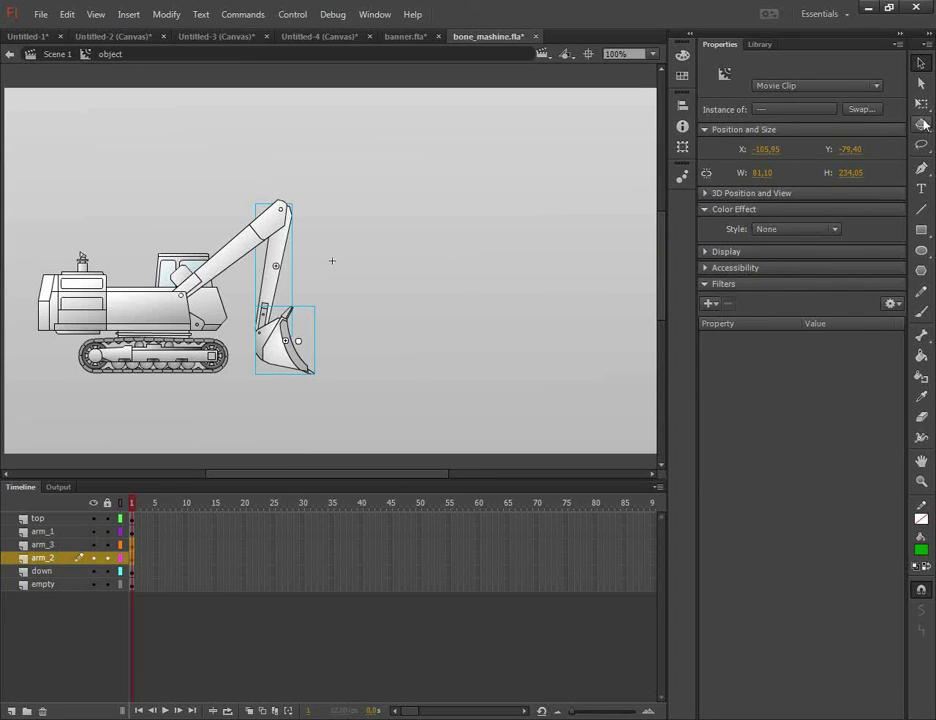
- Try rotating the selected bucket and arm outward about the upper arm joint with Free Transform, and undo the changes
{"action": "left_click", "coordinate": [921, 103]}
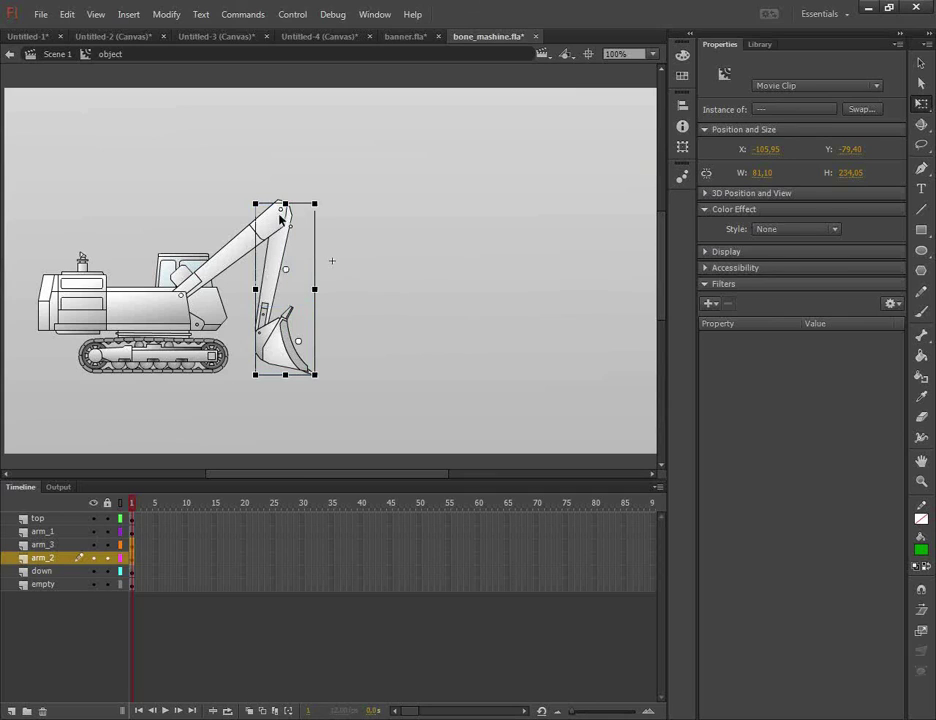
{"action": "left_click_drag", "start_coordinate": [328, 382], "coordinate": [372, 470]}
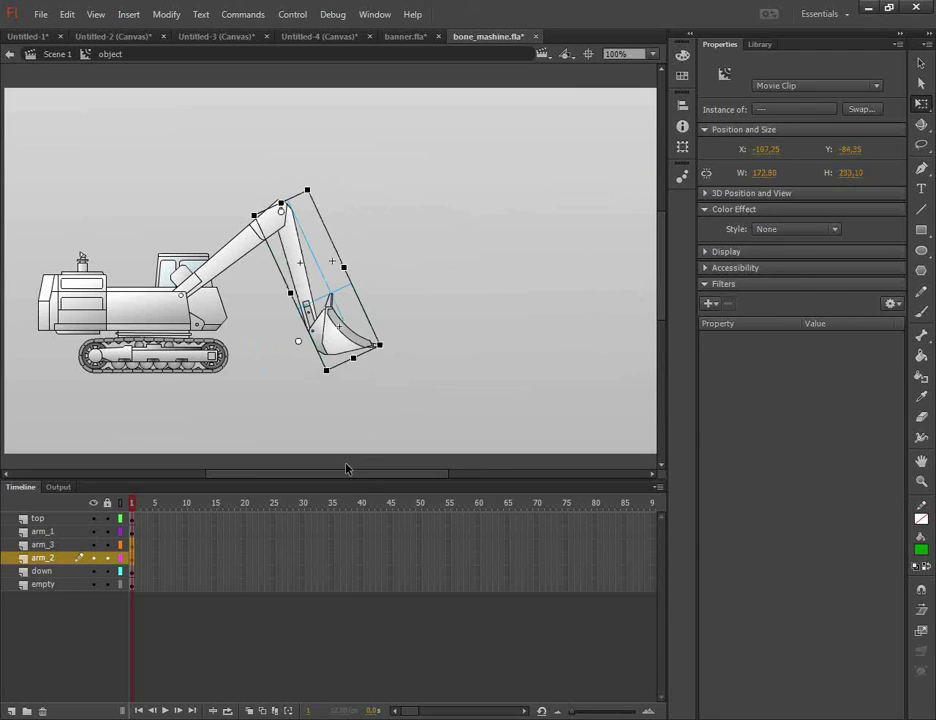
{"action": "key", "text": "ctrl+z"}
{"action": "key", "text": "ctrl+z"}
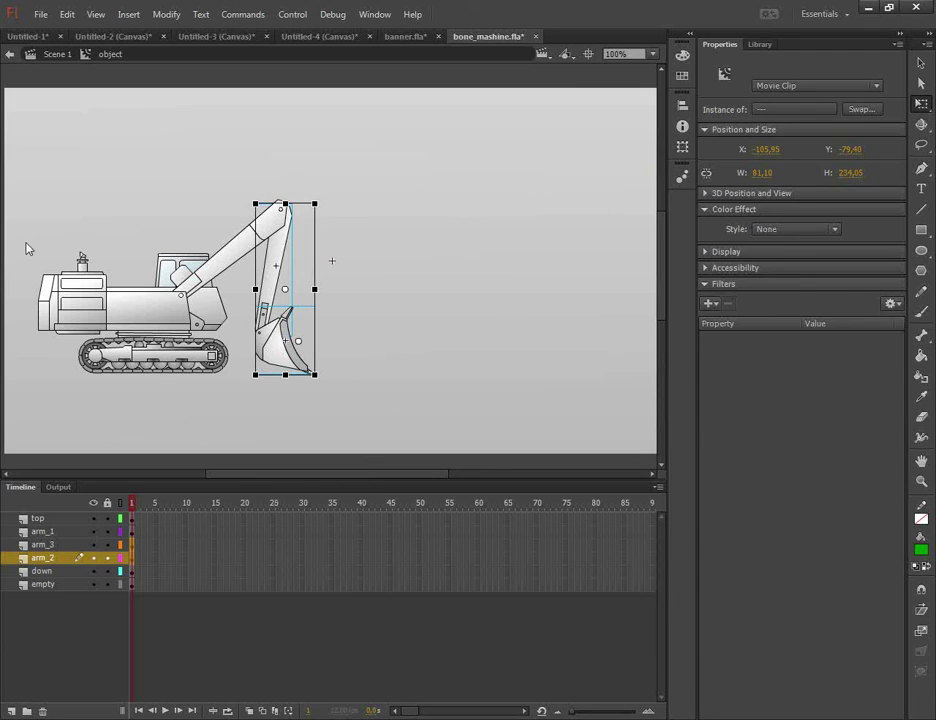
- Build an armature with the Bone tool from the excavator's body through both arm joints to the marker in the bucket
{"action": "left_click", "coordinate": [226, 405]}
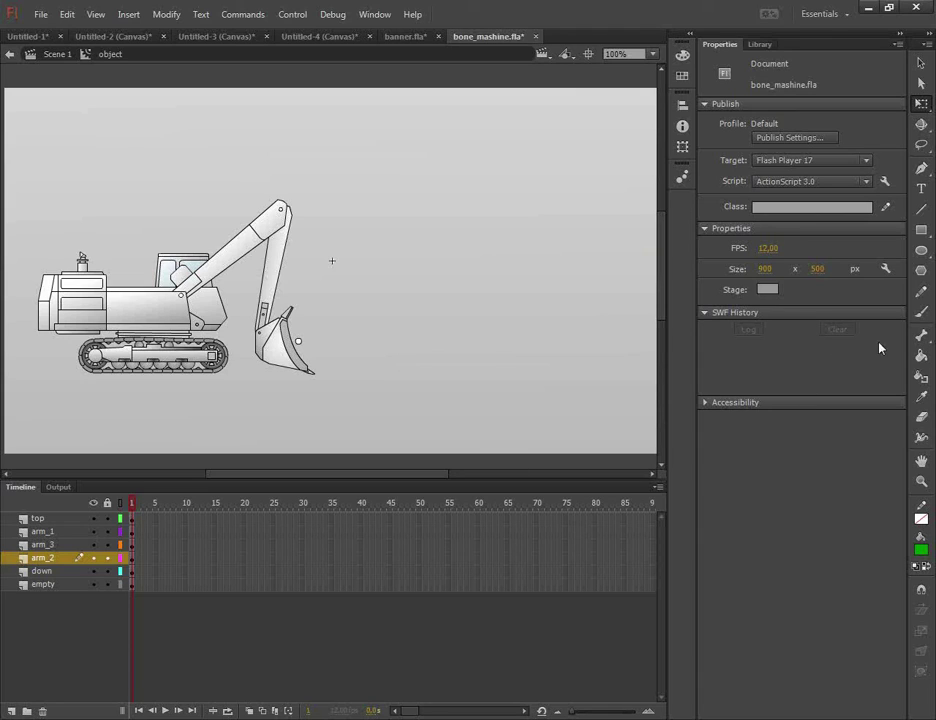
{"action": "left_click", "coordinate": [921, 335]}
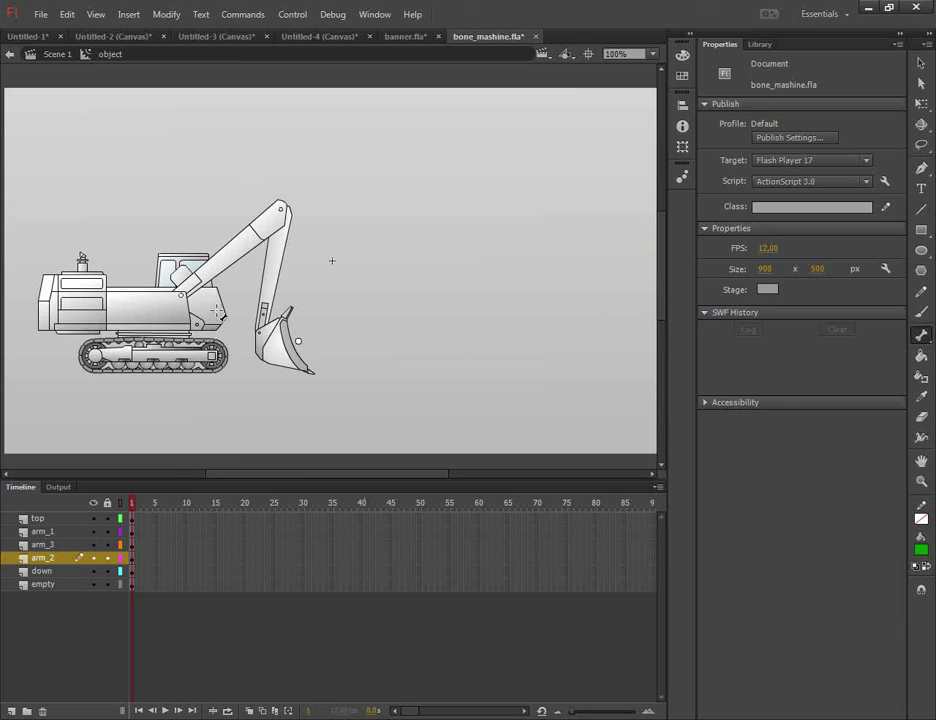
{"action": "left_click_drag", "start_coordinate": [217, 311], "coordinate": [190, 308]}
{"action": "key", "text": "ctrl+z"}
{"action": "left_click_drag", "start_coordinate": [219, 311], "coordinate": [171, 309]}
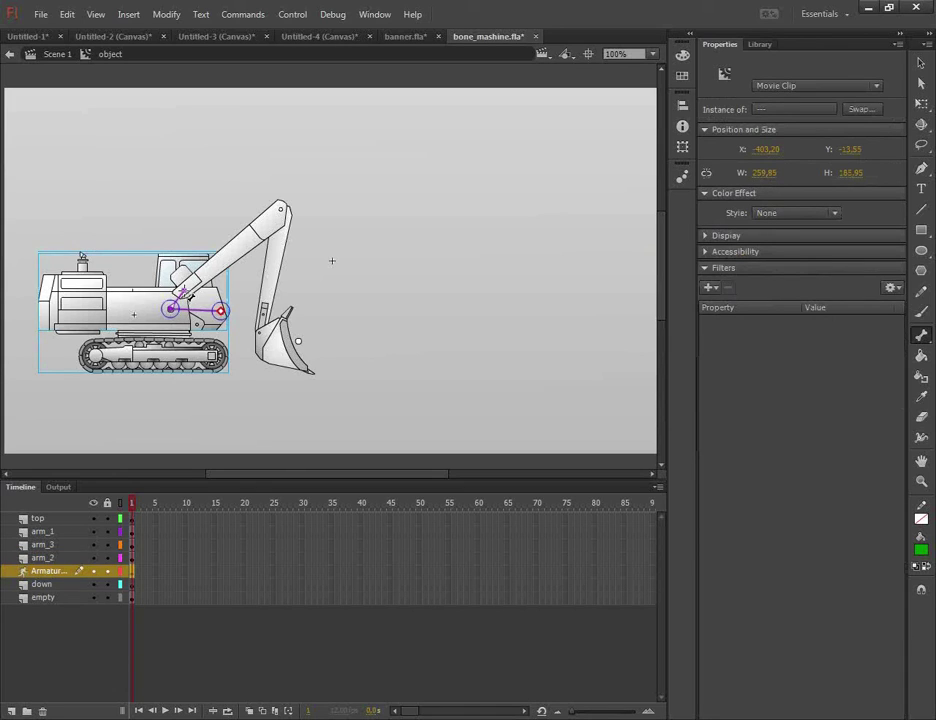
{"action": "mouse_move", "coordinate": [185, 291]}
{"action": "left_mouse_down"}
{"action": "mouse_move", "coordinate": [256, 247]}
{"action": "mouse_move", "coordinate": [284, 212]}
{"action": "mouse_move", "coordinate": [270, 348]}
{"action": "mouse_move", "coordinate": [300, 341]}
{"action": "left_mouse_up"}
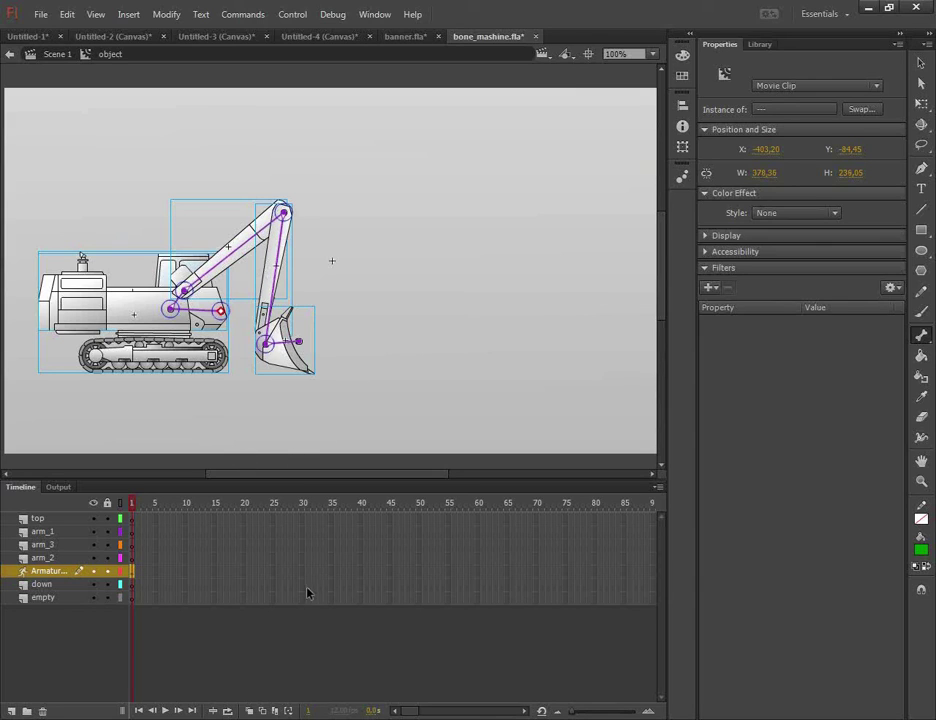
- Try pulling the bucket outward with the Selection tool to test the armature, and undo the pose
{"action": "key", "text": "v"}
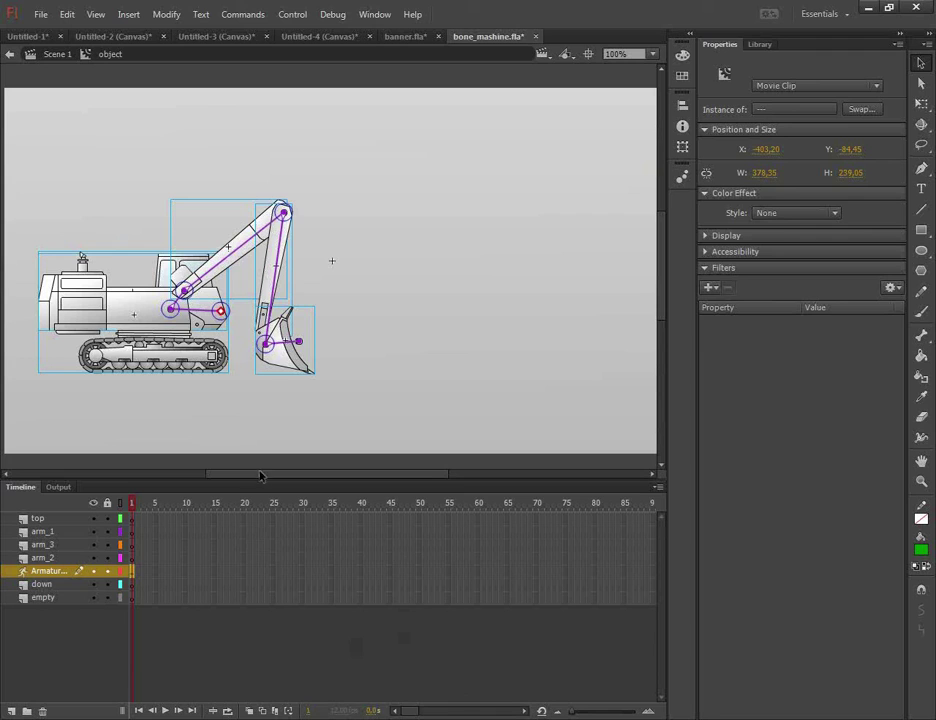
{"action": "left_click_drag", "start_coordinate": [272, 352], "coordinate": [410, 297]}
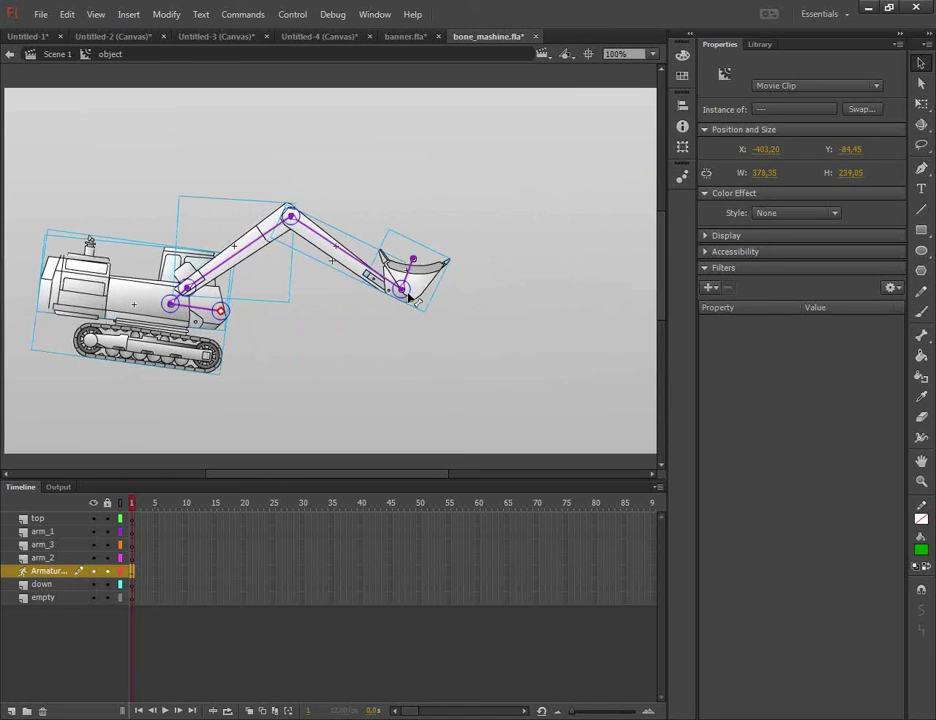
{"action": "key", "text": "ctrl+z"}
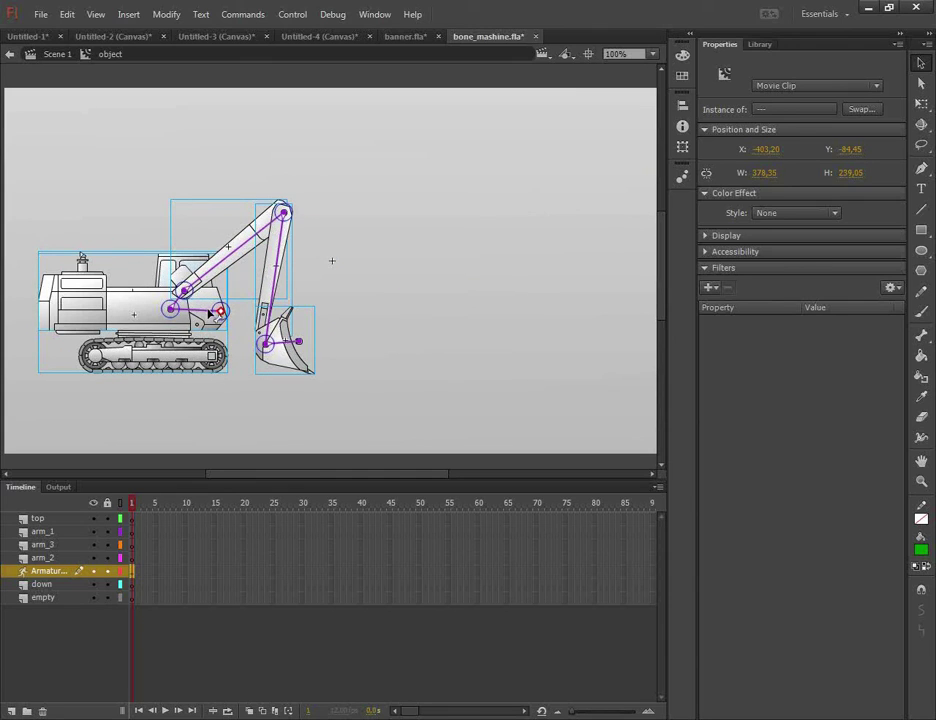
- Disable joint rotation for the two bones in the excavator's body, test by pulling the bucket outward, and undo the test pose
{"action": "left_click", "coordinate": [206, 314]}
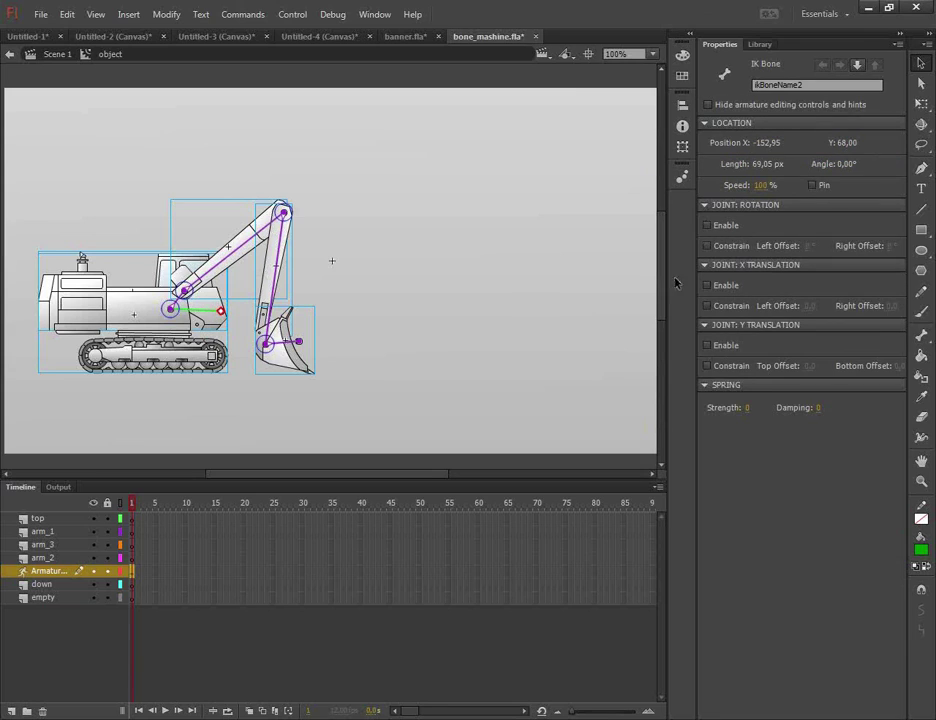
{"action": "left_click", "coordinate": [195, 328]}
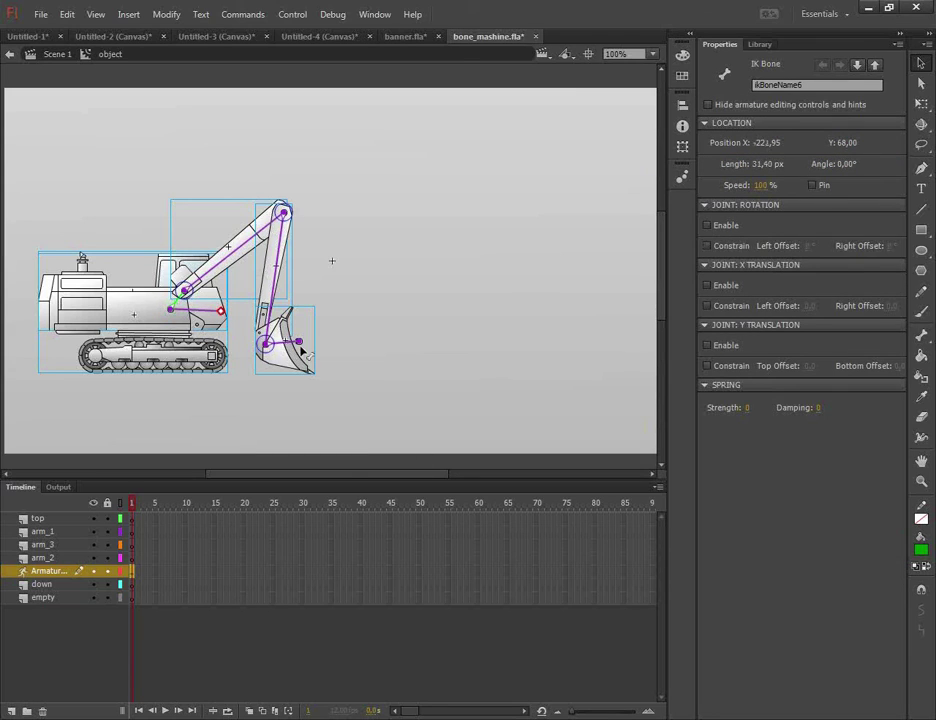
{"action": "left_click_drag", "start_coordinate": [298, 342], "coordinate": [472, 366]}
{"action": "key", "text": "ctrl+a"}
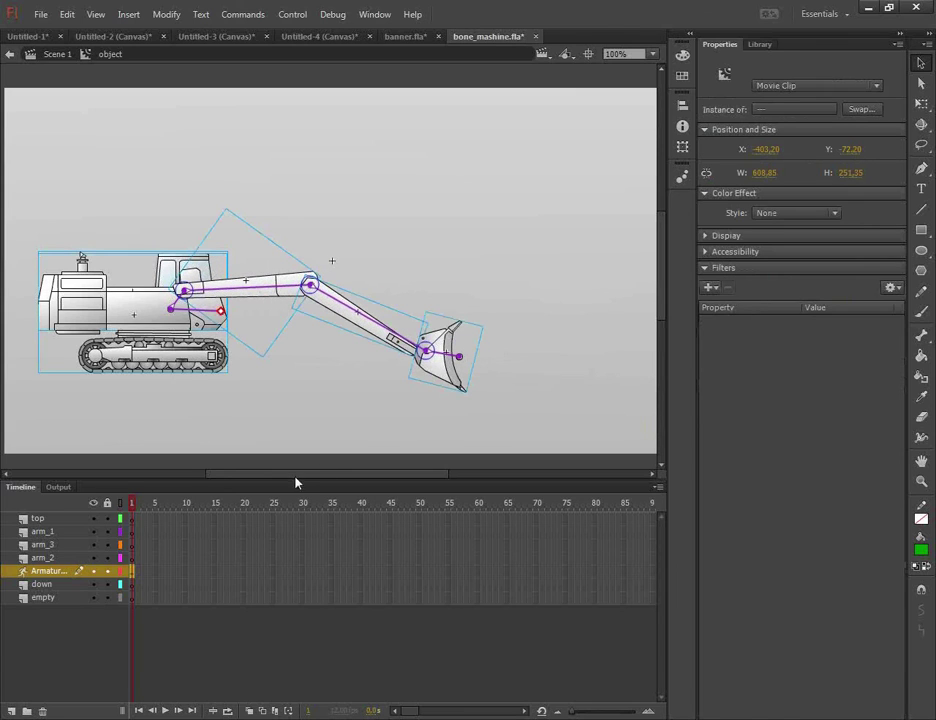
{"action": "key", "text": "ctrl+z"}
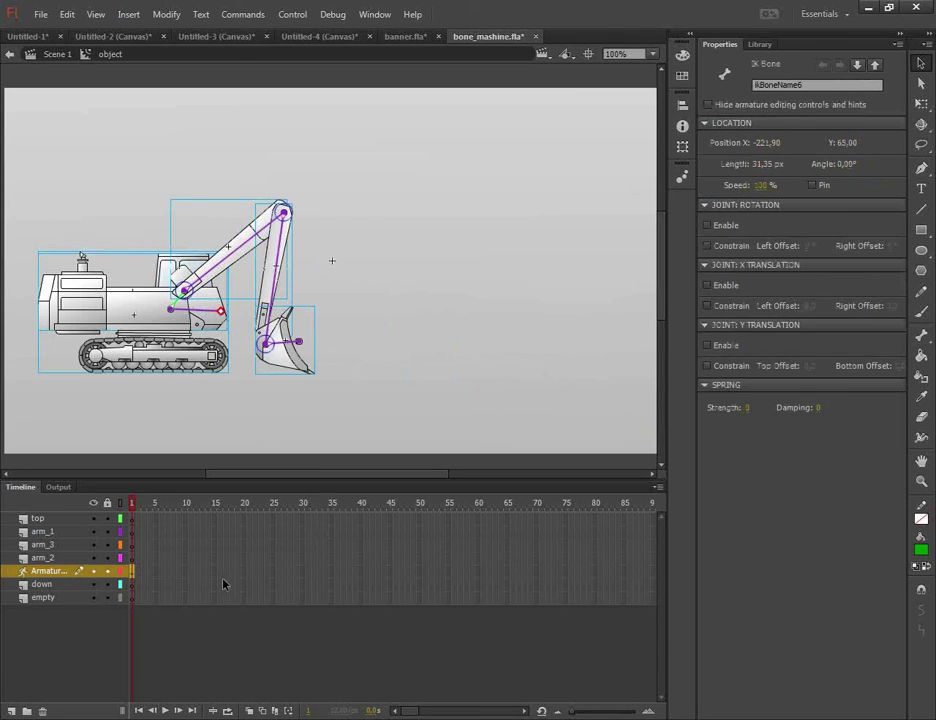
- Extend the Armature layer to frame 50 and pose the bucket outward at frame 15
{"action": "left_click", "coordinate": [420, 576]}
{"action": "key", "text": "F5"}
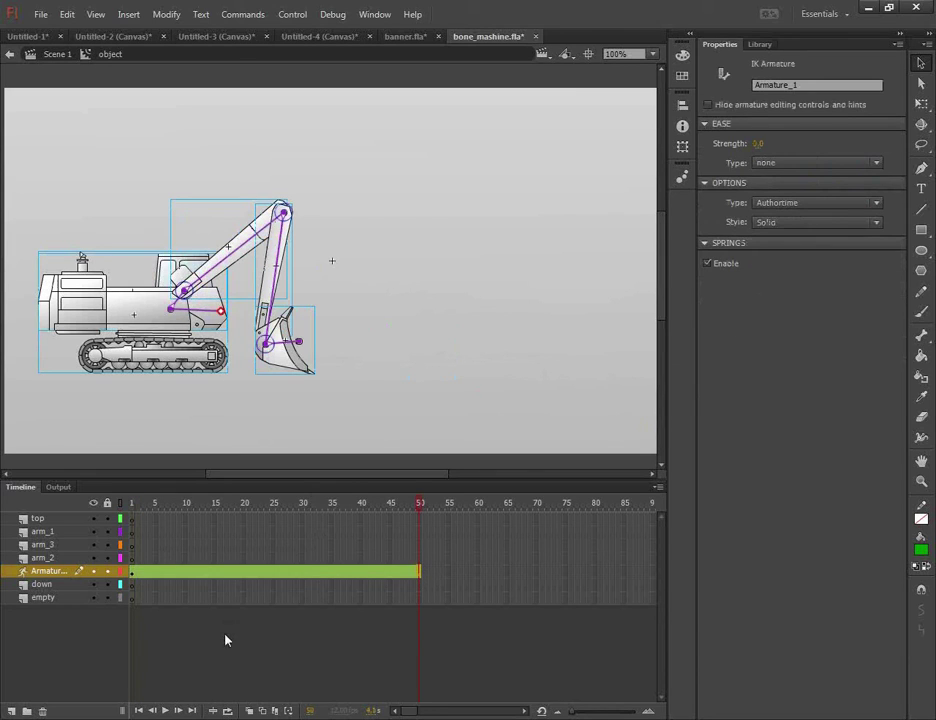
{"action": "left_click", "coordinate": [215, 502]}
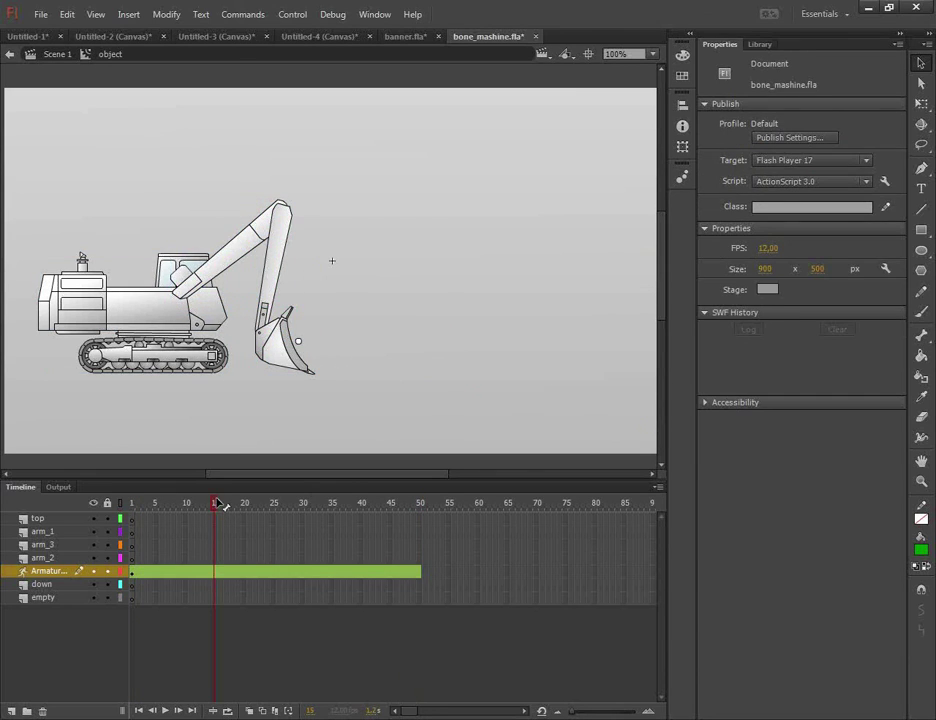
{"action": "left_click_drag", "start_coordinate": [313, 332], "coordinate": [381, 382]}
- Add further armature poses at frames 32 and 45, reaching the bucket farther outward, and scrub back to frame 1
{"action": "left_click", "coordinate": [313, 517]}
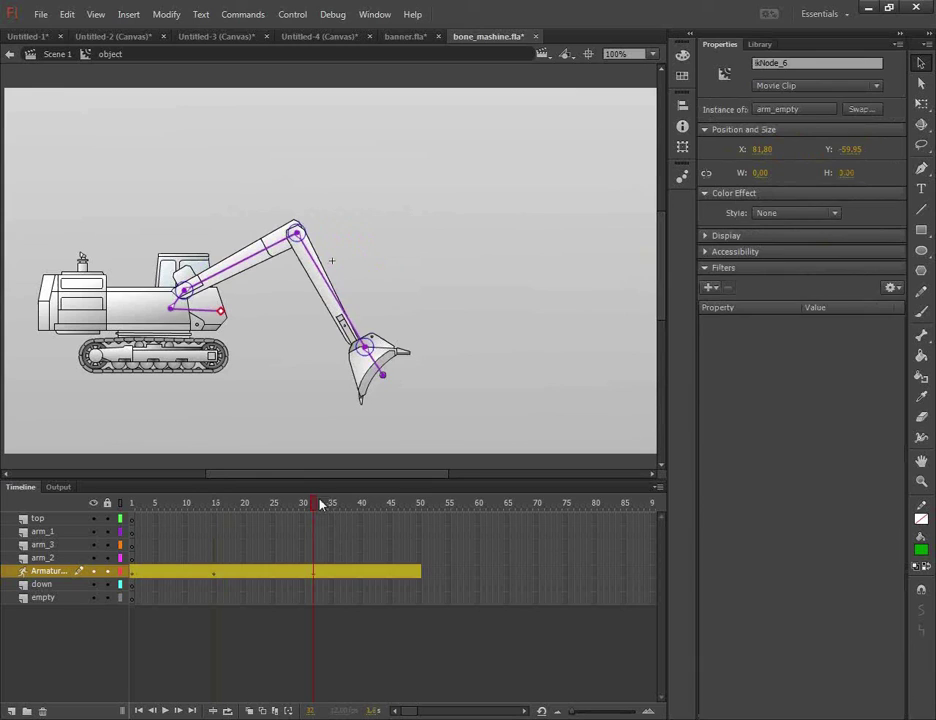
{"action": "left_click", "coordinate": [379, 517]}
{"action": "left_click", "coordinate": [392, 517]}
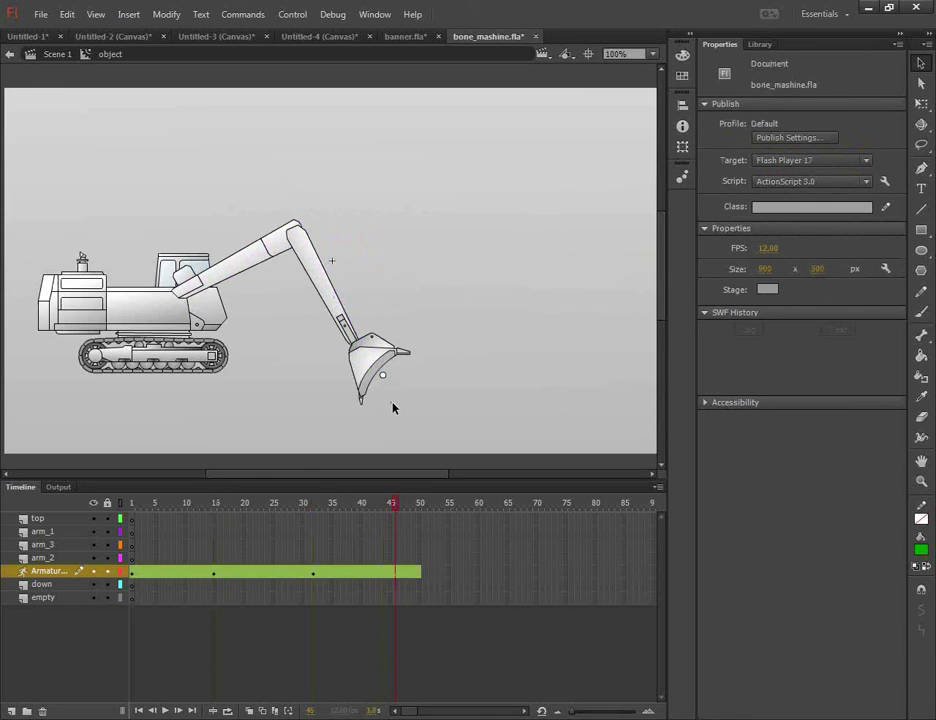
{"action": "left_click_drag", "start_coordinate": [373, 357], "coordinate": [428, 397]}
{"action": "left_click_drag", "start_coordinate": [392, 505], "coordinate": [131, 507]}
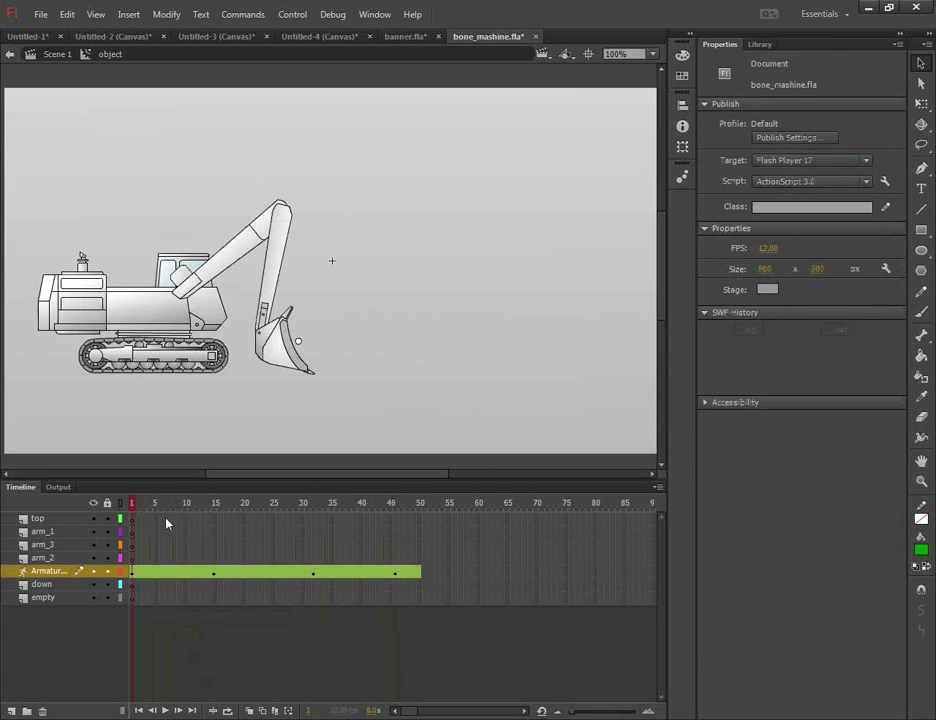
{"action": "mouse_move", "coordinate": [132, 505]}
{"action": "left_mouse_down"}
{"action": "mouse_move", "coordinate": [403, 508]}
{"action": "mouse_move", "coordinate": [120, 515]}
{"action": "mouse_move", "coordinate": [400, 510]}
{"action": "mouse_move", "coordinate": [176, 497]}
{"action": "mouse_move", "coordinate": [121, 505]}
{"action": "left_mouse_up"}
- Leave the excavator symbol for Scene 1, and switch to Edge Animate, dismissing its Edge Web Fonts dialog and selecting Rectangle2
{"action": "left_click", "coordinate": [57, 54]}
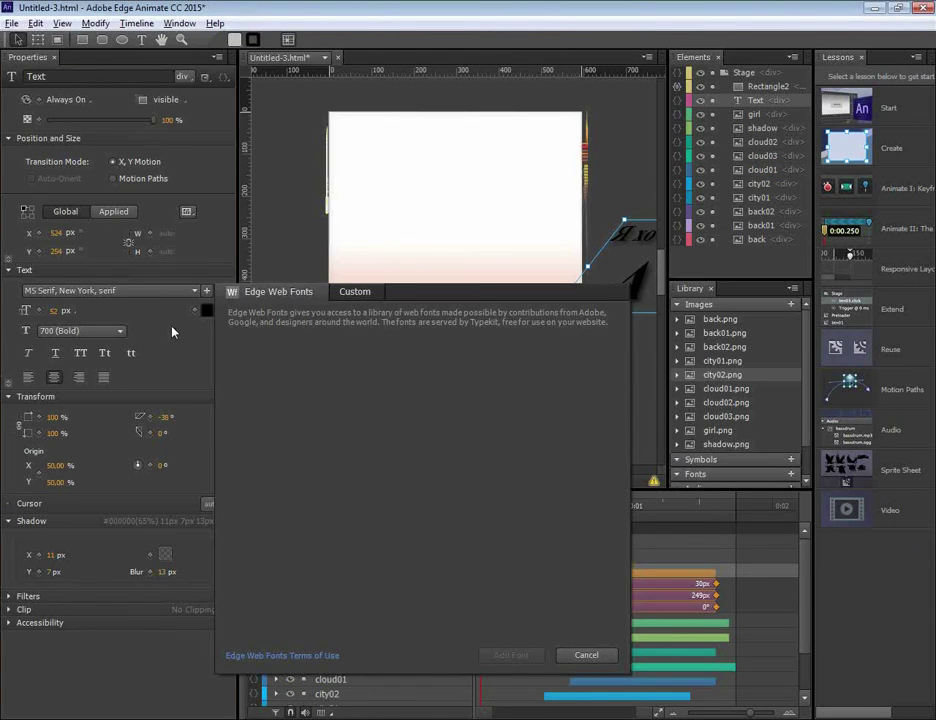
{"action": "key", "text": "Escape"}
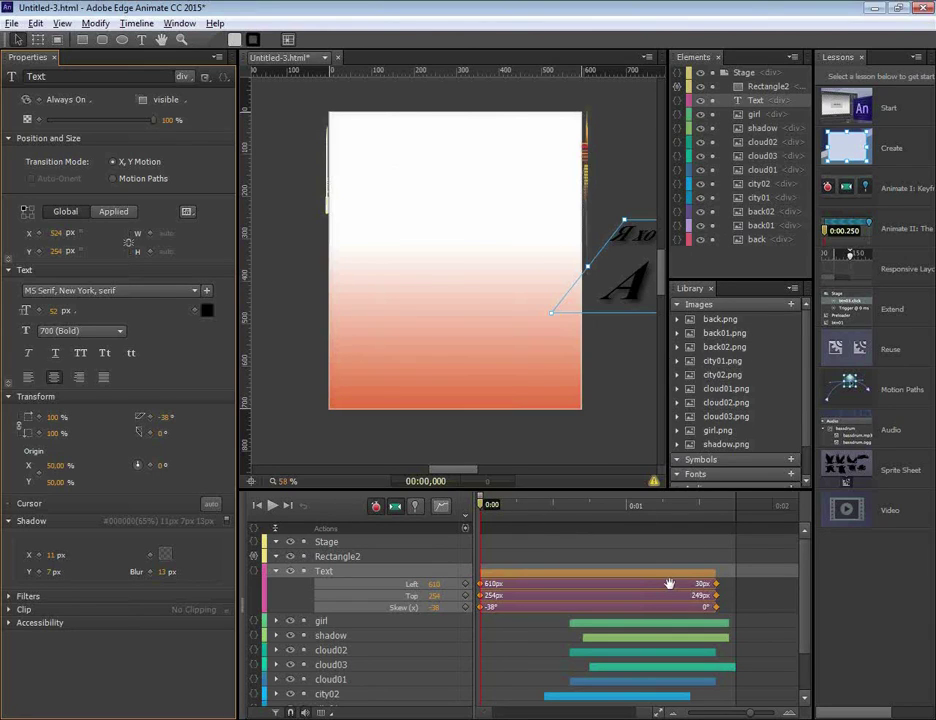
{"action": "left_click", "coordinate": [414, 305]}
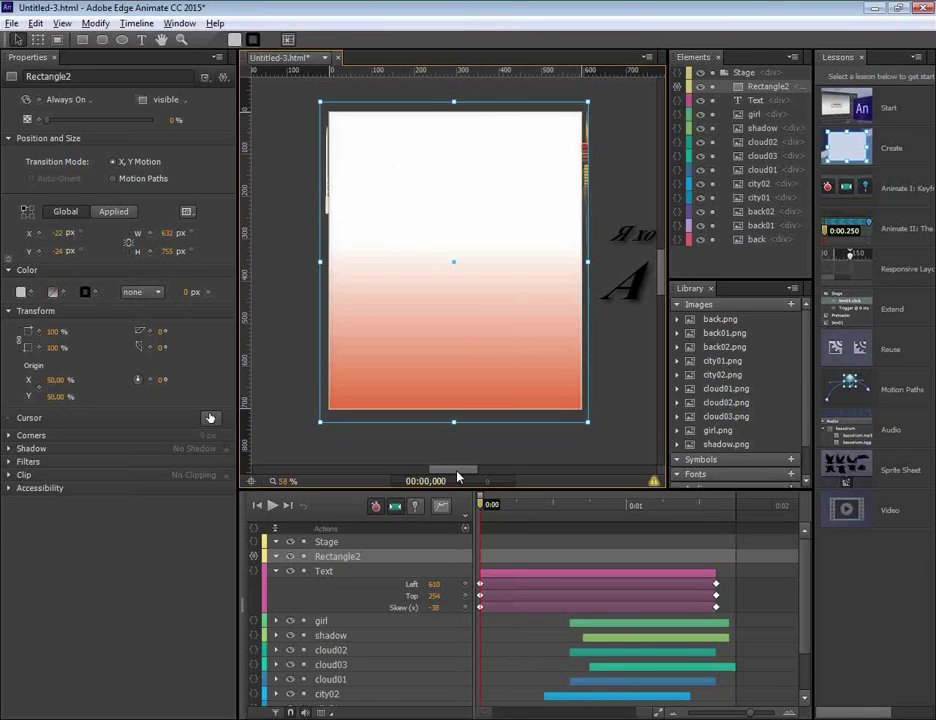
- Launch Adobe Muse CC 2015 and create a new site with the default desktop layout settings
{"action": "key", "text": "super"}
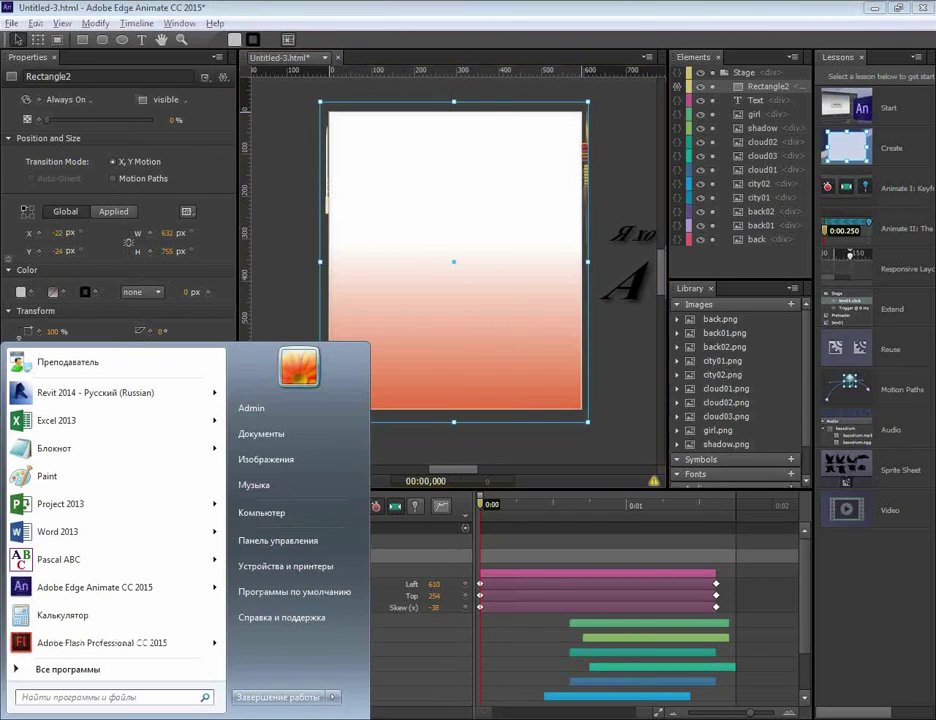
{"action": "left_click", "coordinate": [68, 680]}
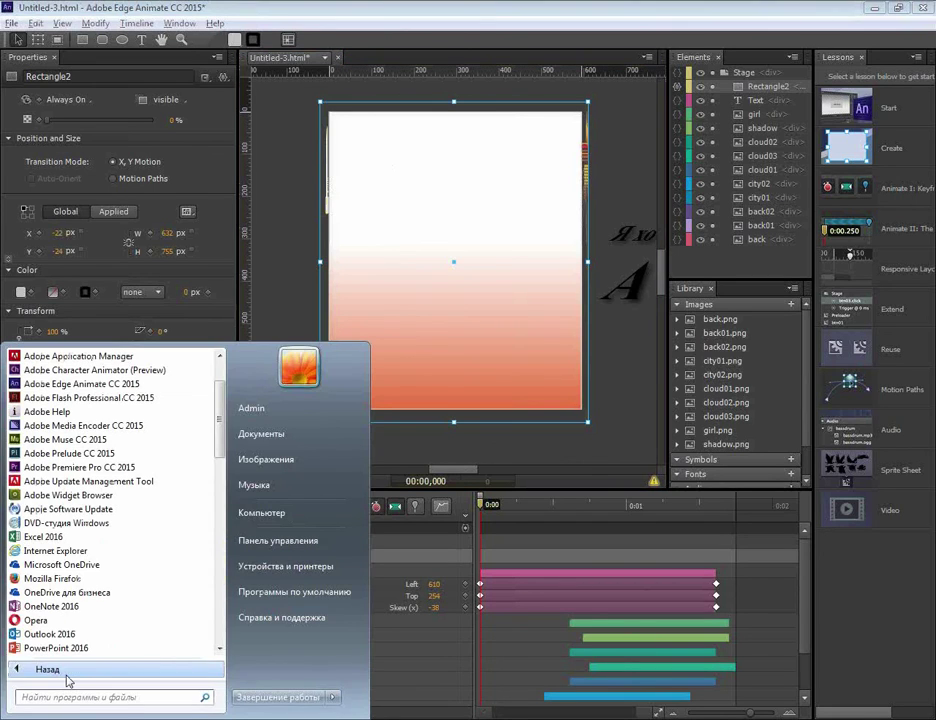
{"action": "scroll", "coordinate": [222, 443], "scroll_direction": "down", "scroll_amount": 1}
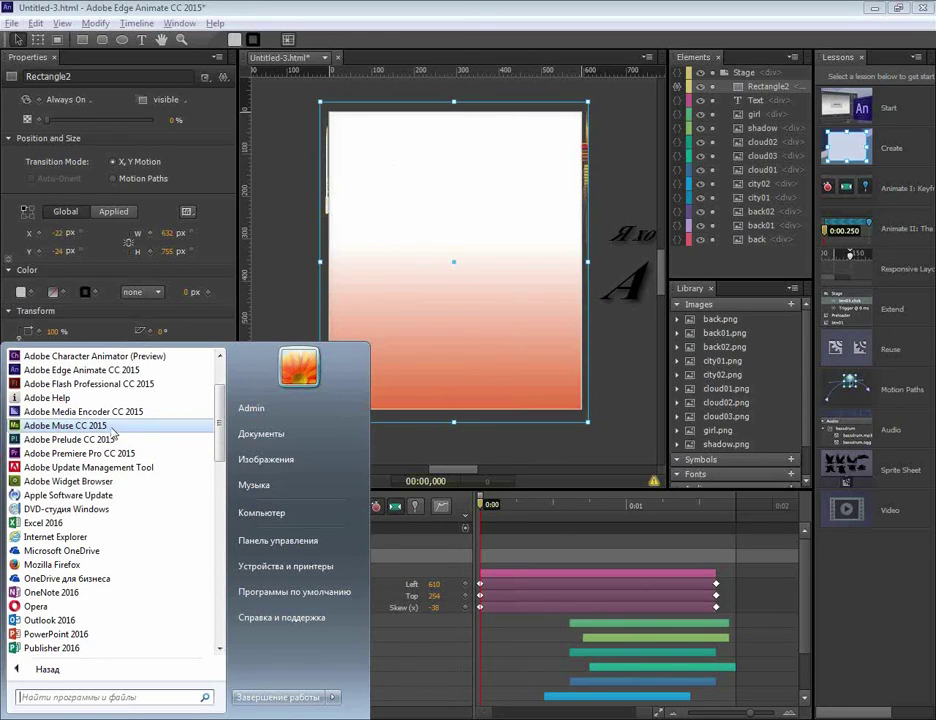
{"action": "left_click", "coordinate": [140, 428]}
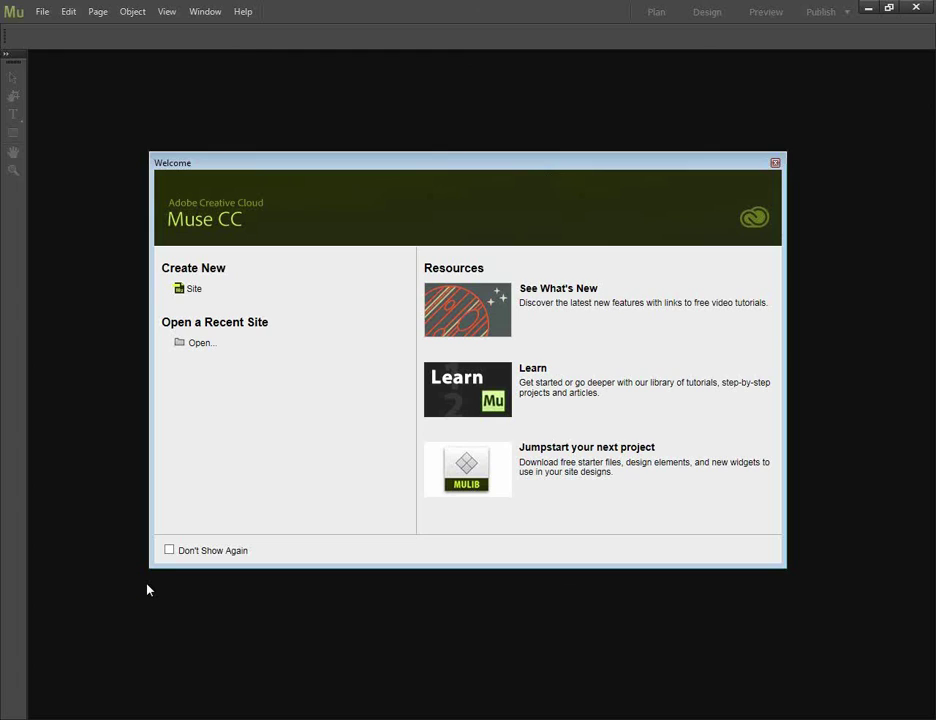
{"action": "left_click", "coordinate": [194, 290]}
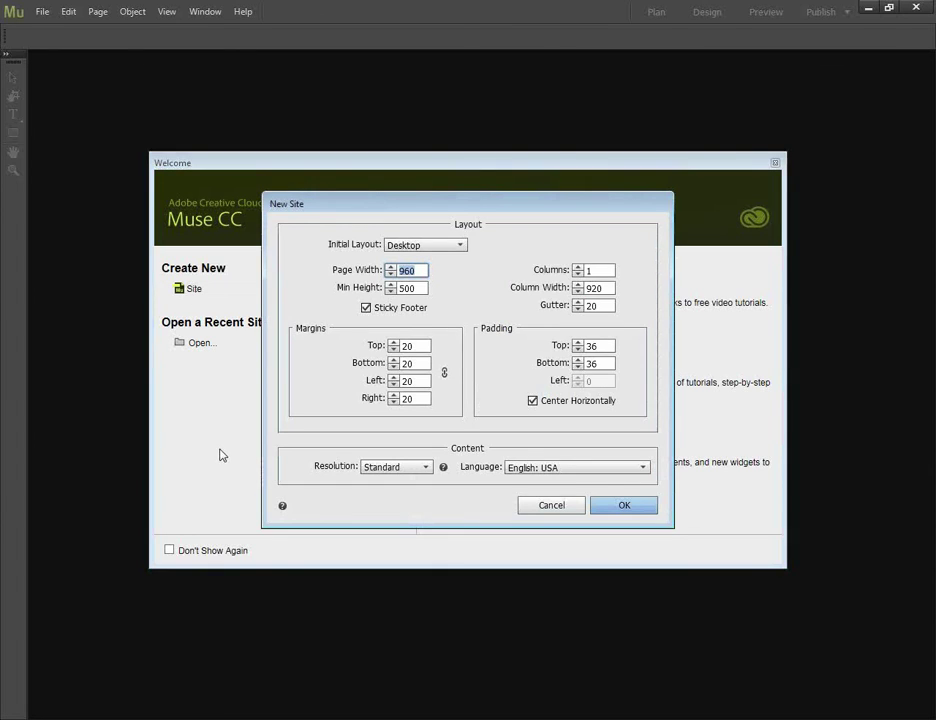
{"action": "left_click", "coordinate": [624, 506]}
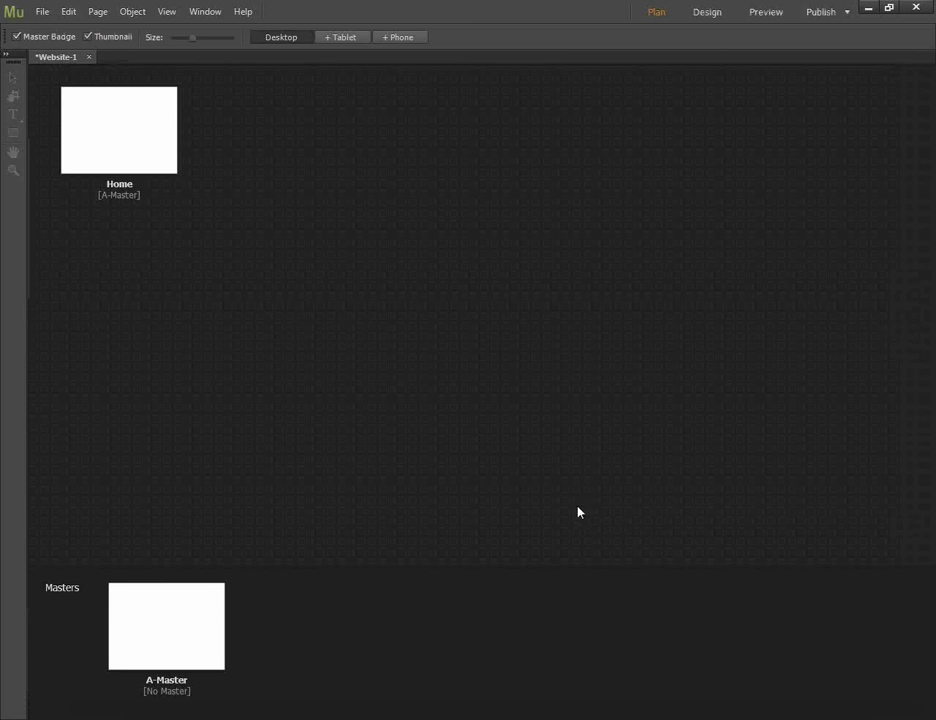
- Open the Home page for design and place a Basic slideshow widget on it at X 255, Y 16
{"action": "double_click", "coordinate": [94, 196]}
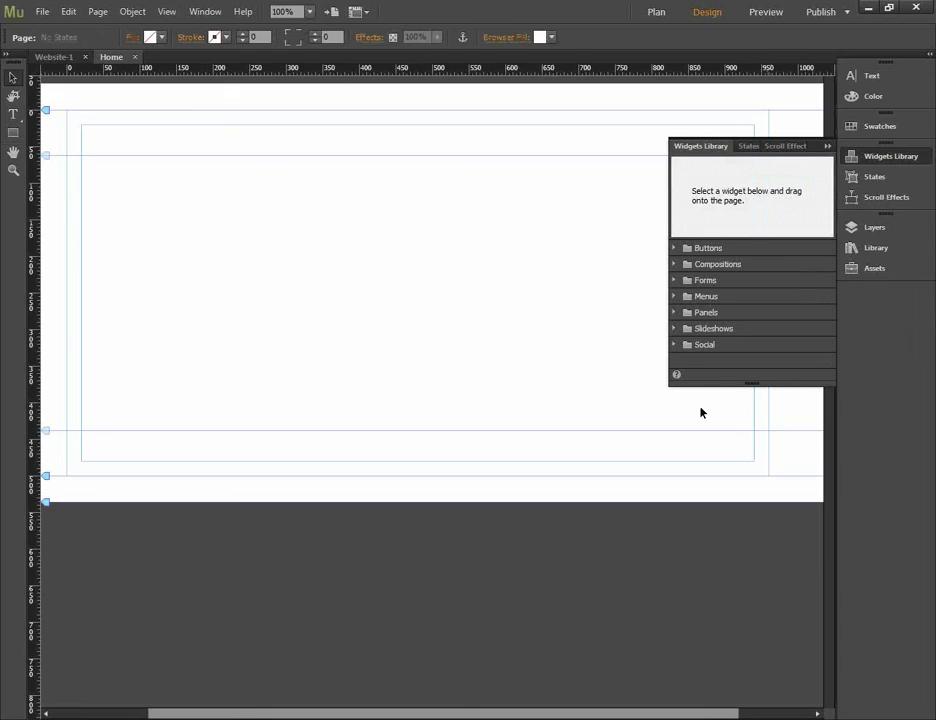
{"action": "left_click", "coordinate": [673, 328]}
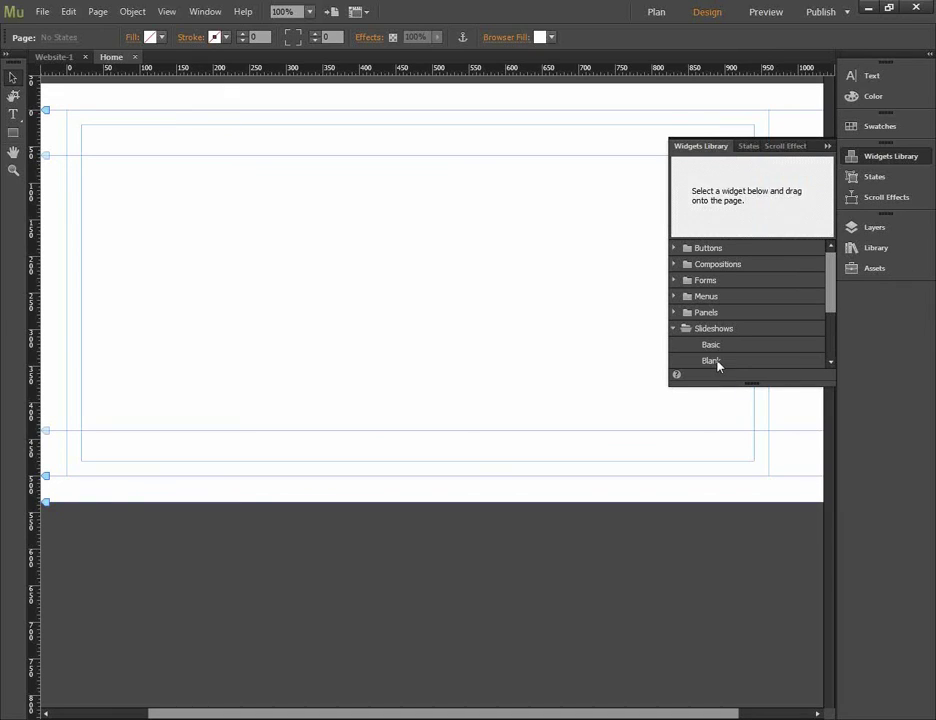
{"action": "left_click", "coordinate": [716, 360]}
{"action": "left_click", "coordinate": [712, 345]}
{"action": "left_click_drag", "start_coordinate": [716, 345], "coordinate": [395, 273]}
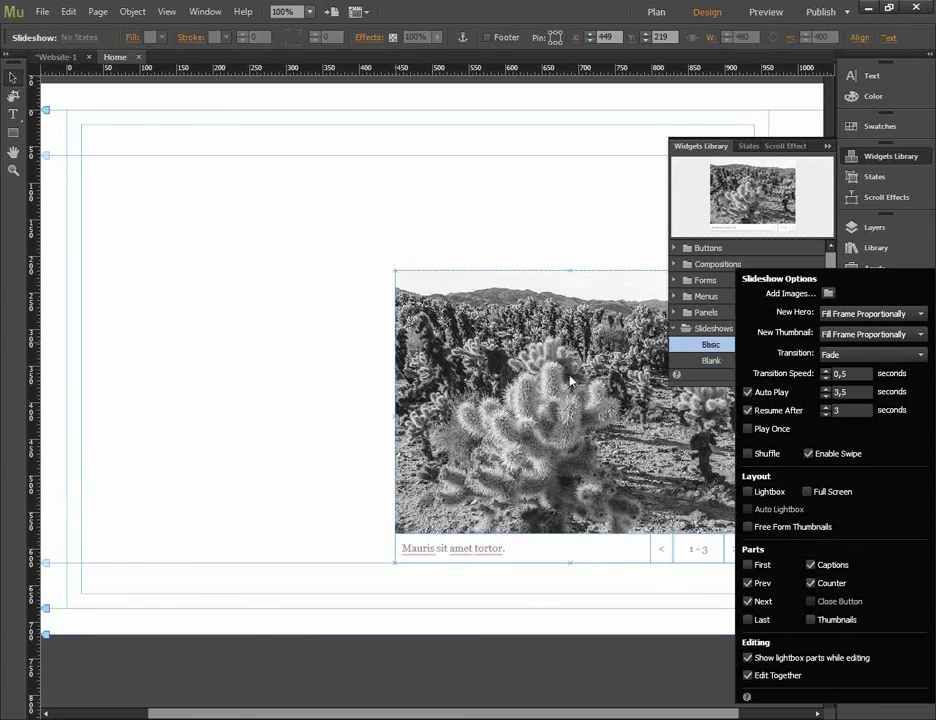
{"action": "left_click_drag", "start_coordinate": [440, 280], "coordinate": [429, 232]}
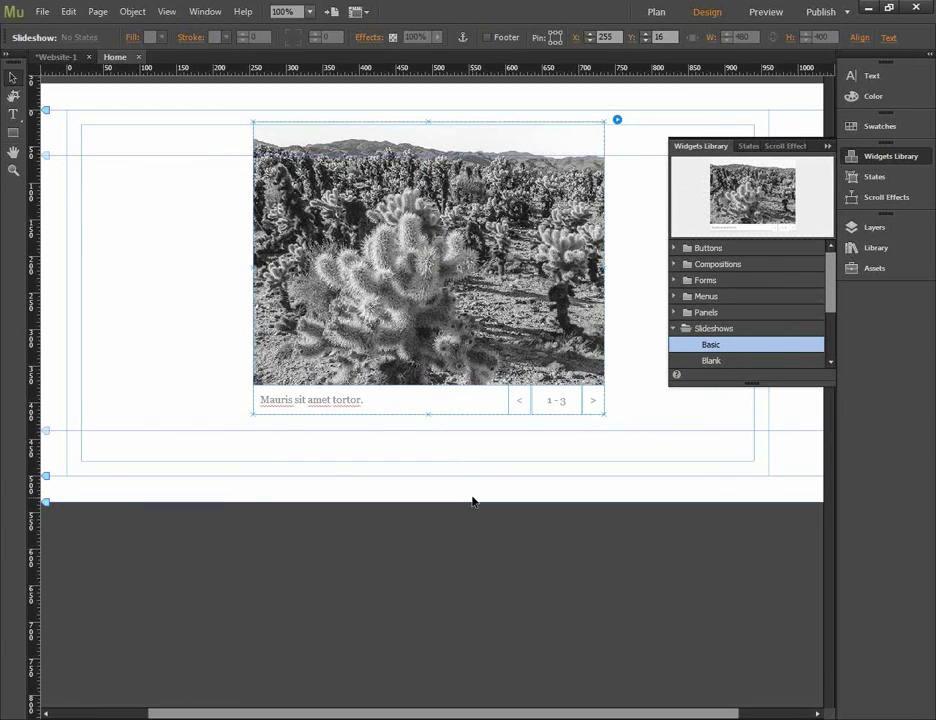
- Switch back to Edge Animate, dismiss the Edge Web Fonts dialog and save the banner as banner2 in the explos folder
{"action": "left_click", "coordinate": [505, 540]}
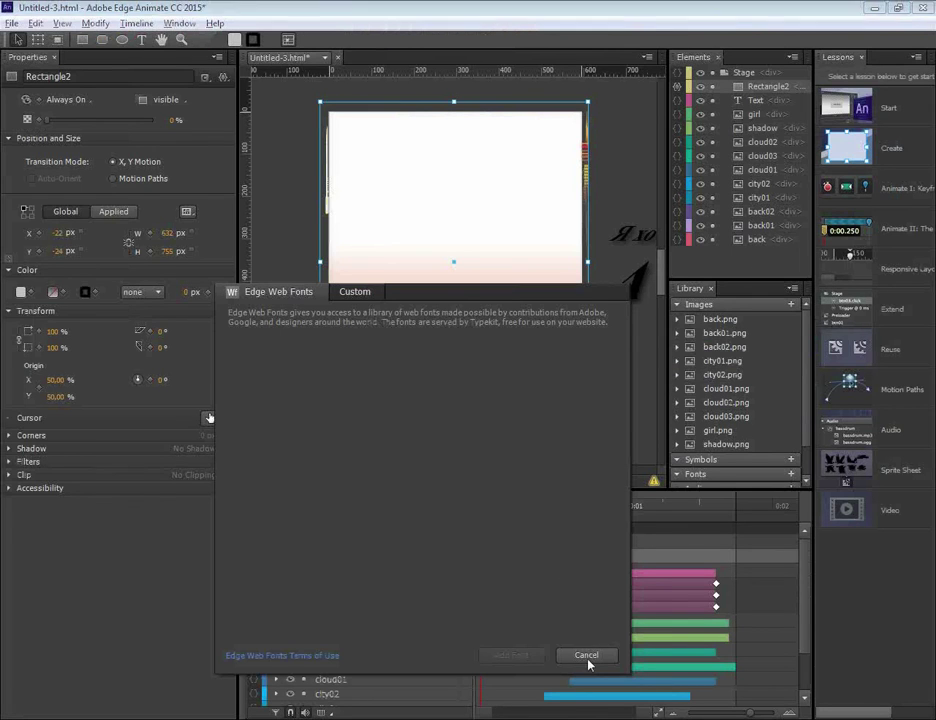
{"action": "left_click", "coordinate": [590, 653]}
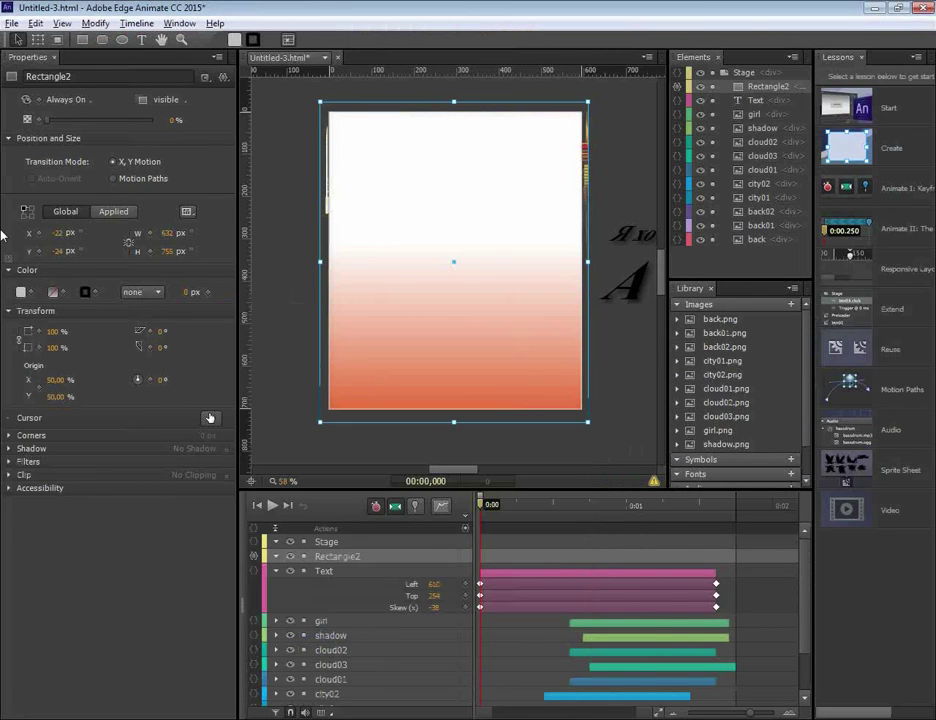
{"action": "left_click", "coordinate": [13, 23]}
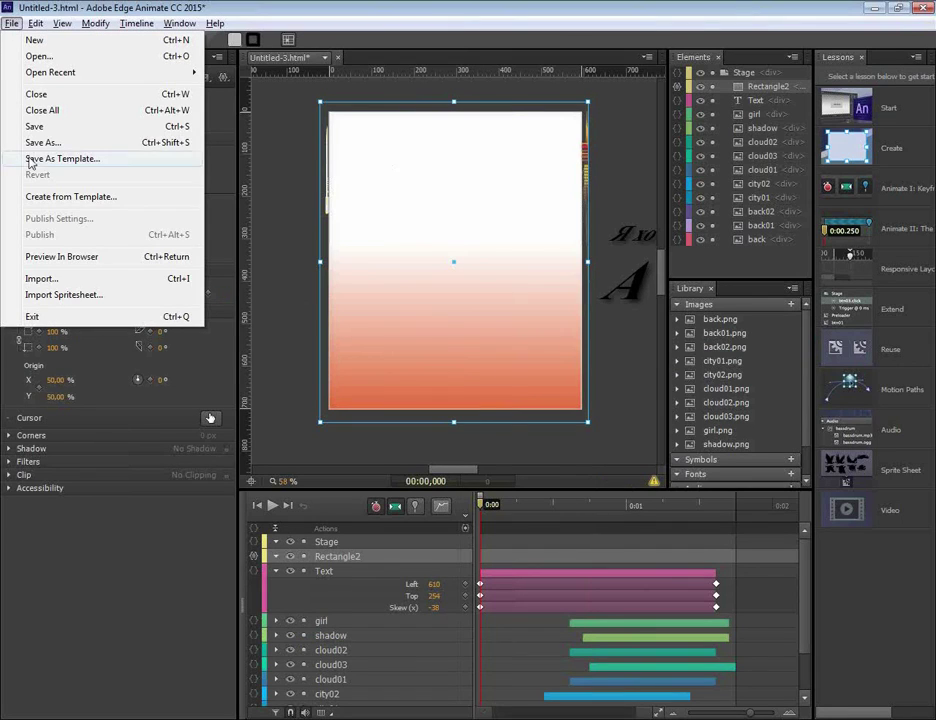
{"action": "left_click", "coordinate": [44, 128]}
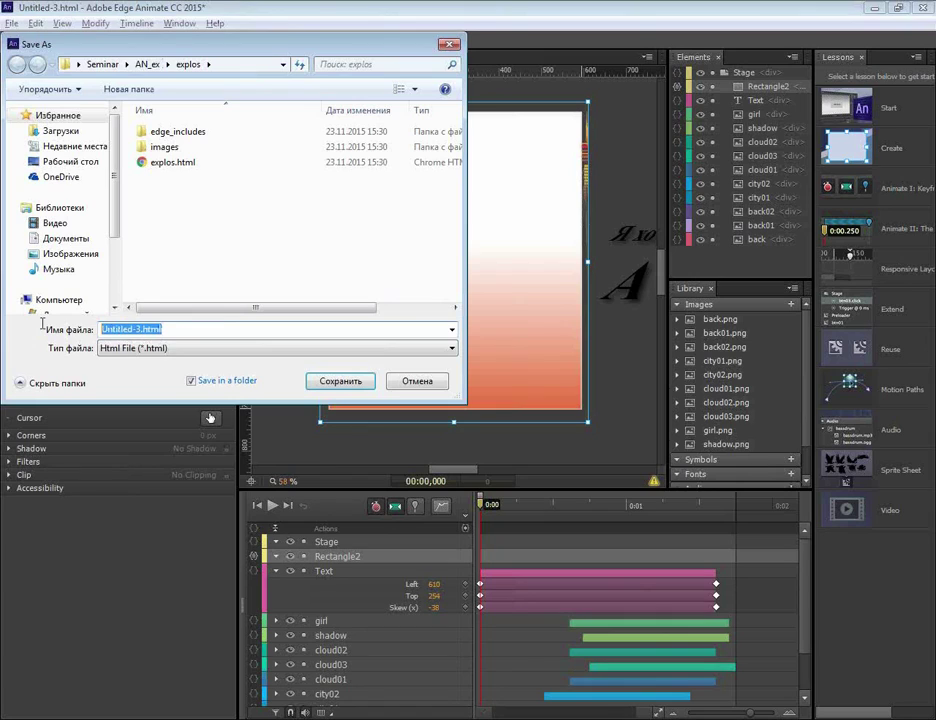
{"action": "type", "text": "ban"}
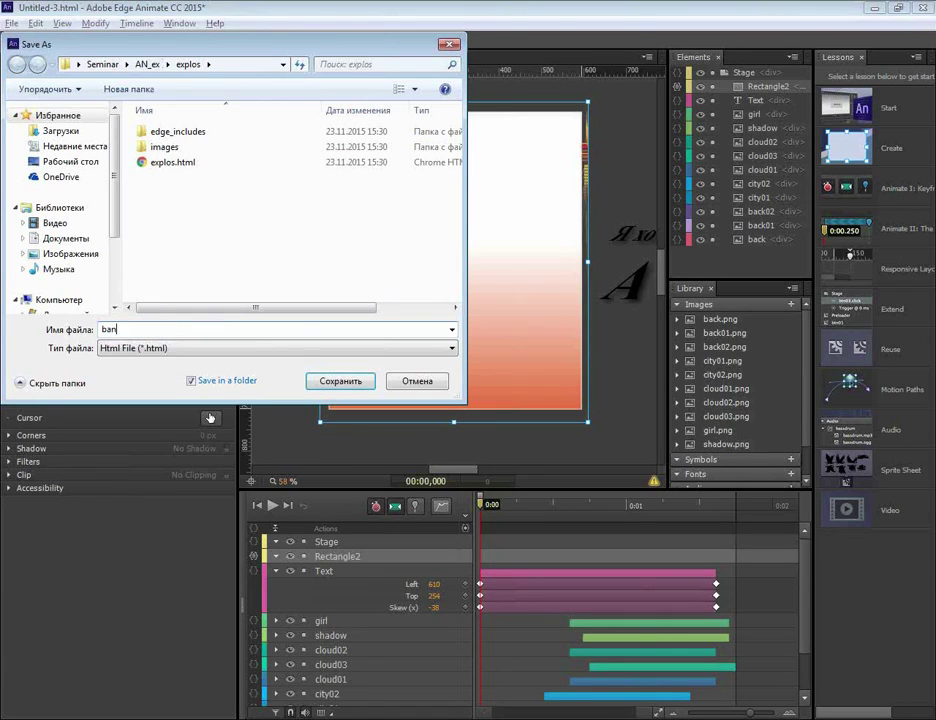
{"action": "type", "text": "ner2"}
{"action": "key", "text": "Return"}
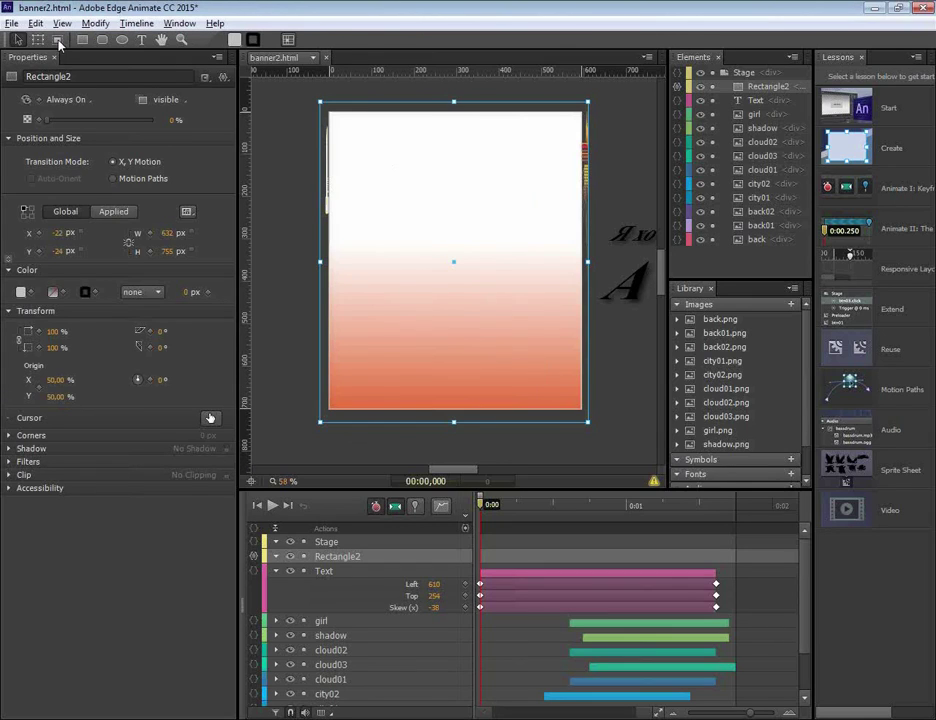
- Publish the banner only as an Animate Deployment Package named banner2, with the Web target disabled
{"action": "left_click", "coordinate": [13, 23]}
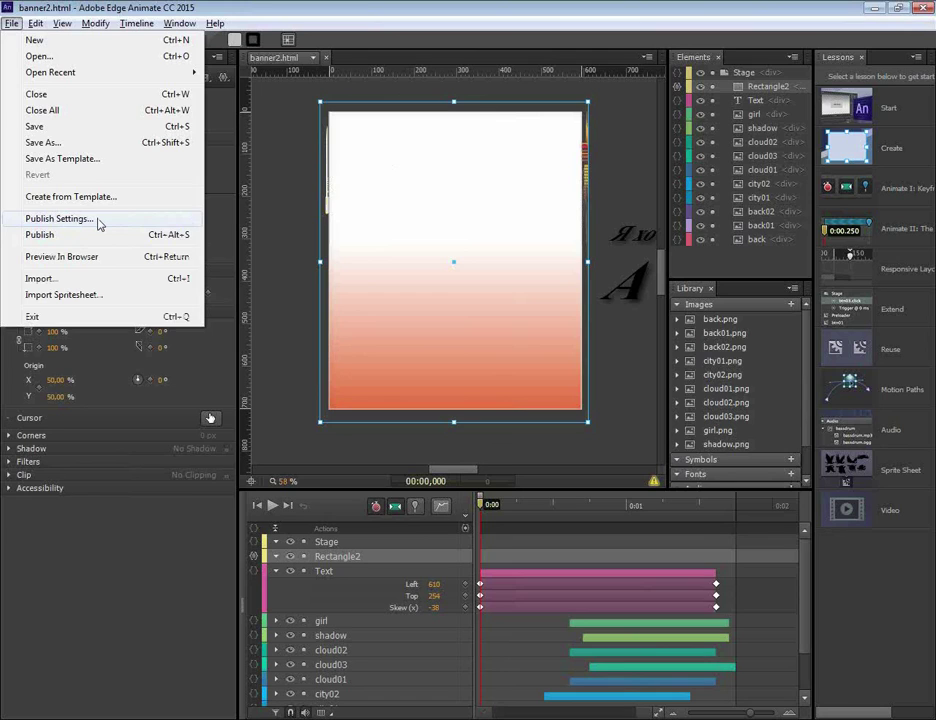
{"action": "left_click", "coordinate": [60, 218]}
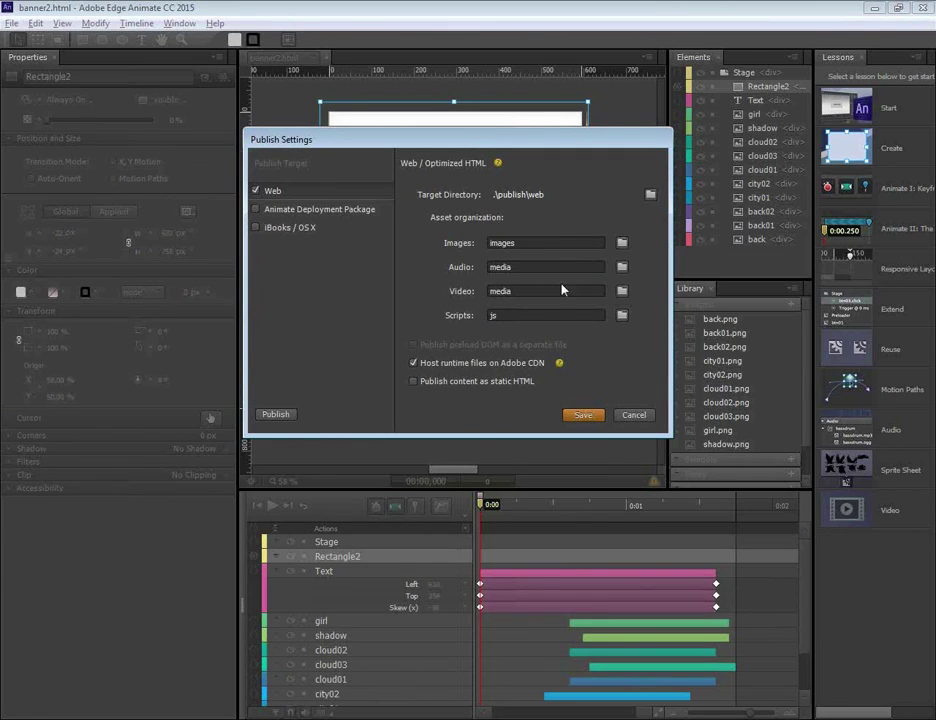
{"action": "left_click", "coordinate": [533, 315]}
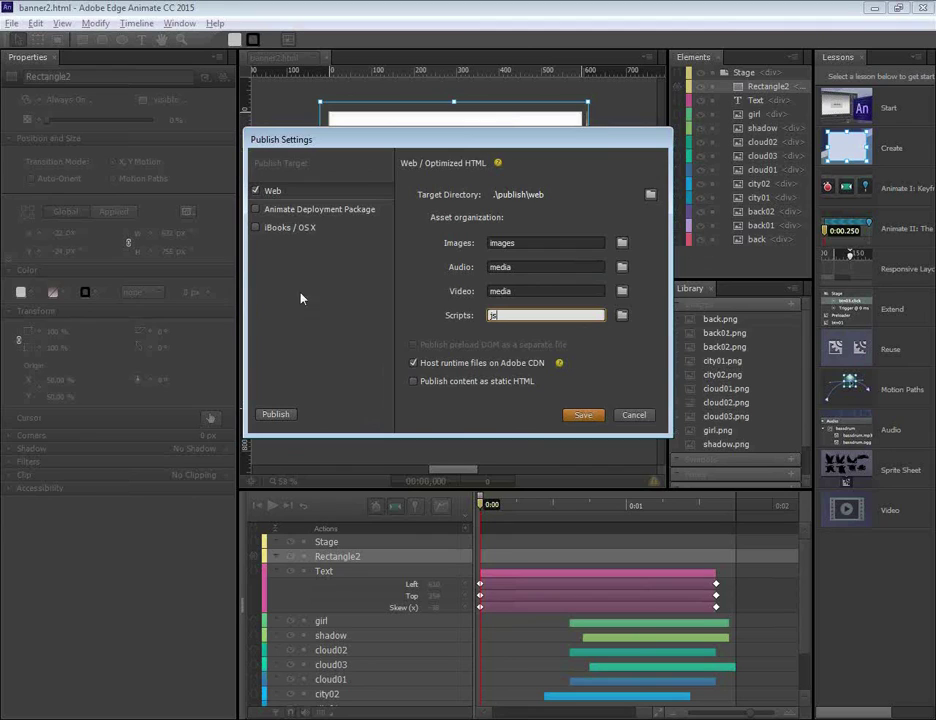
{"action": "left_click", "coordinate": [257, 192]}
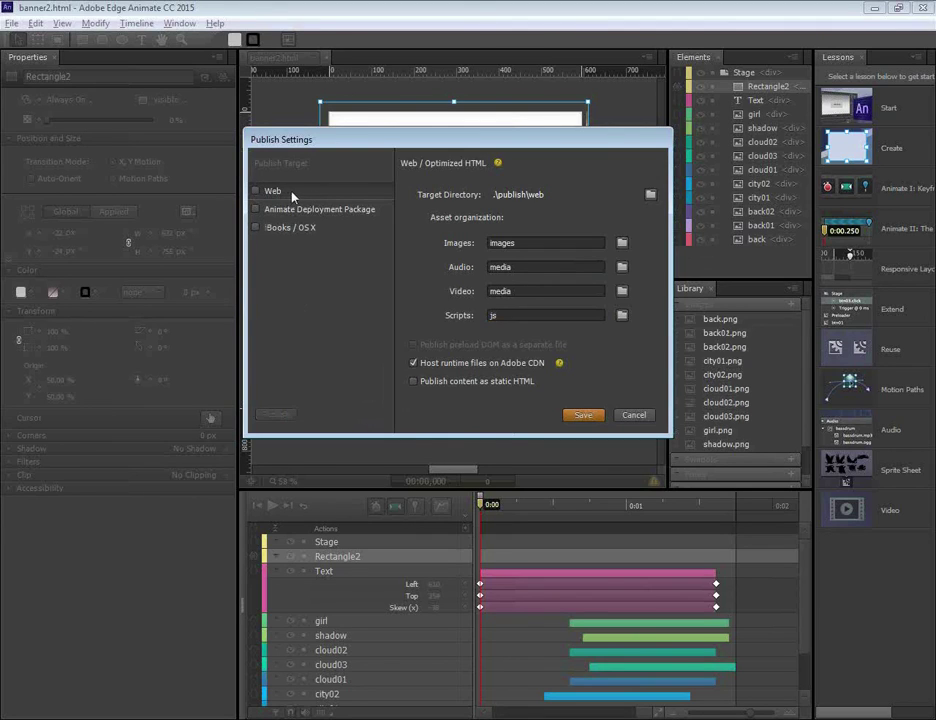
{"action": "left_click", "coordinate": [283, 214]}
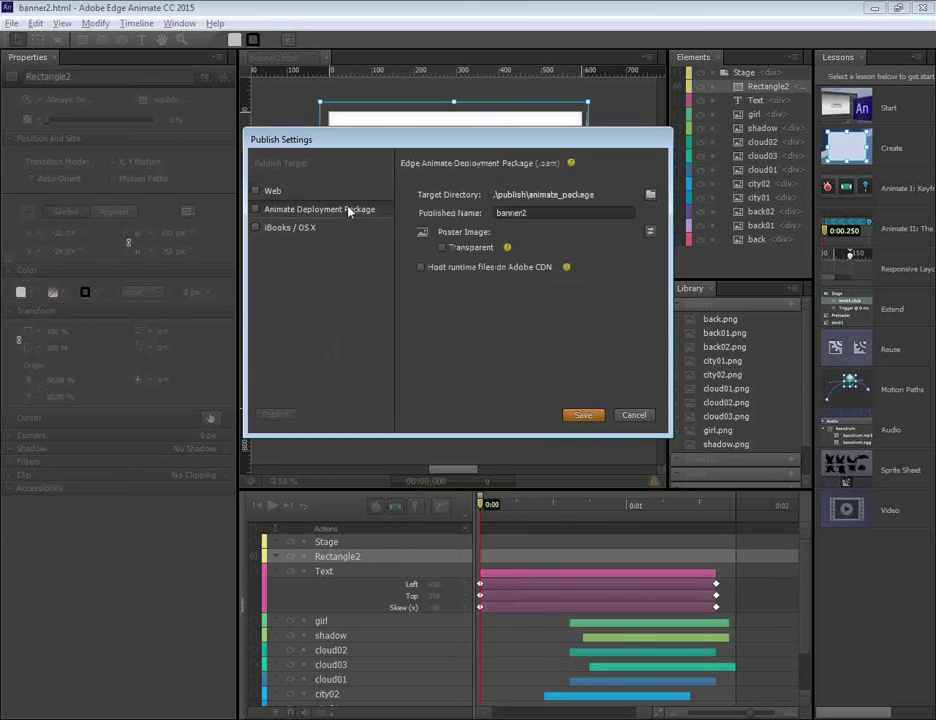
{"action": "left_click", "coordinate": [256, 210]}
{"action": "left_click", "coordinate": [546, 211]}
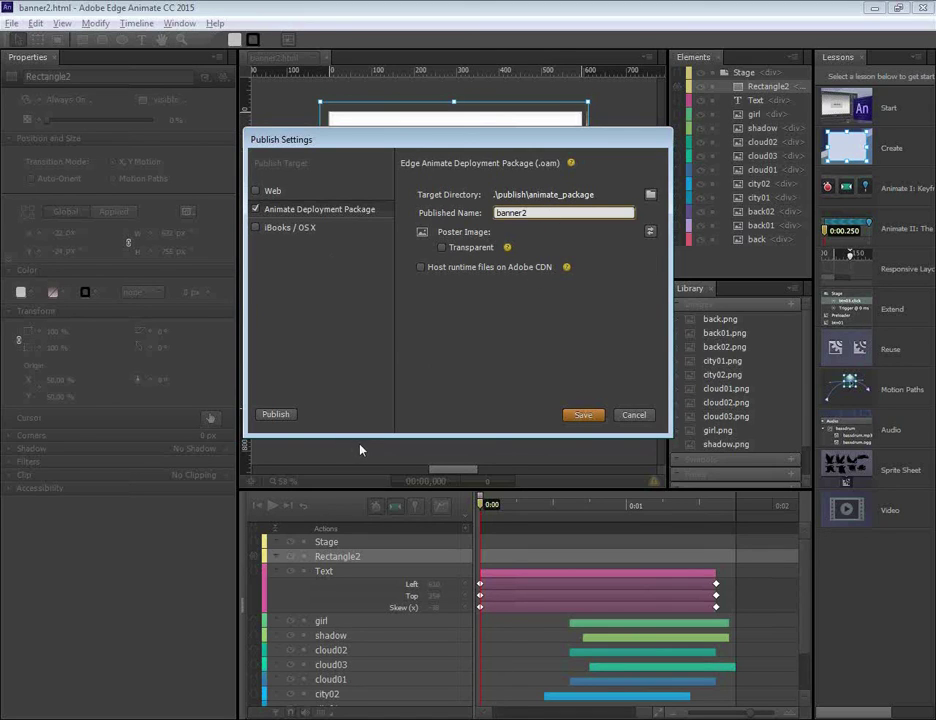
{"action": "left_click", "coordinate": [277, 415]}
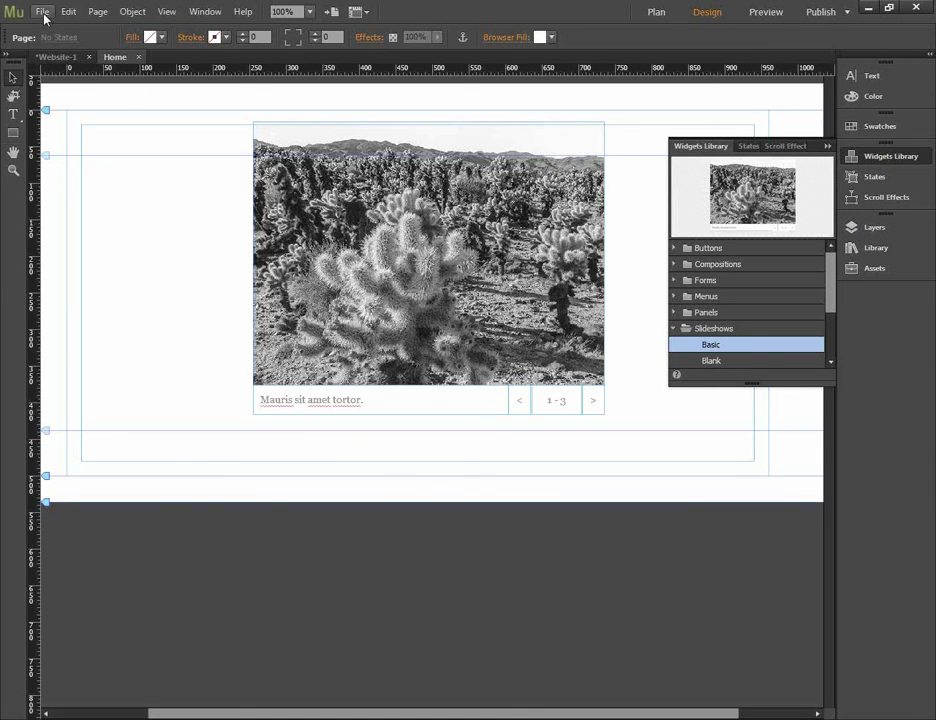
- In Adobe Muse, start placing a file and browse from the banner_an package folder up to the Seminar folder
{"action": "left_click", "coordinate": [43, 13]}
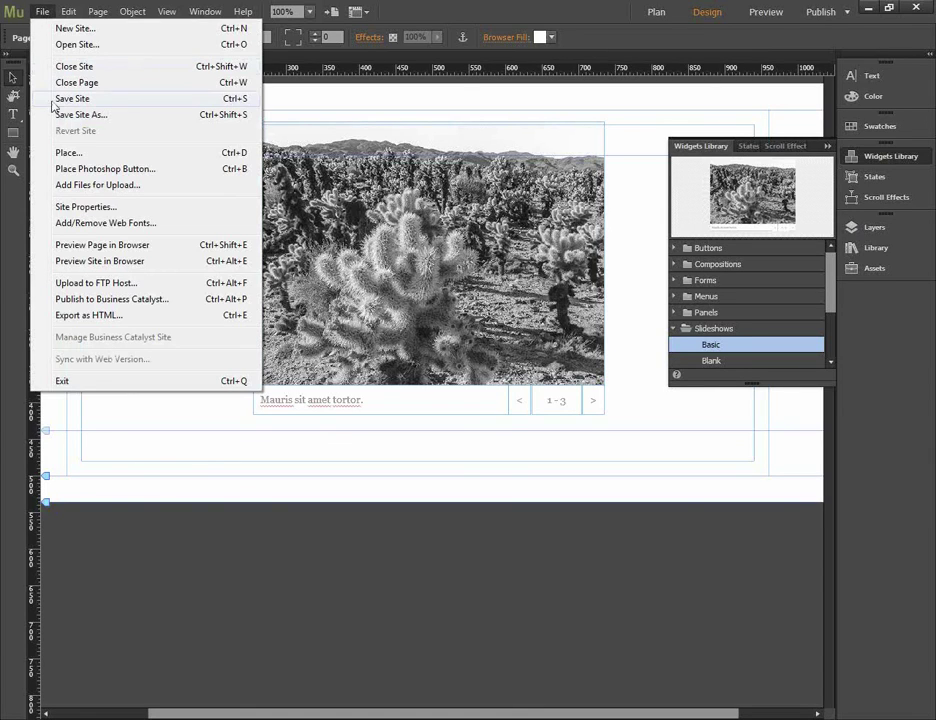
{"action": "left_click", "coordinate": [87, 154]}
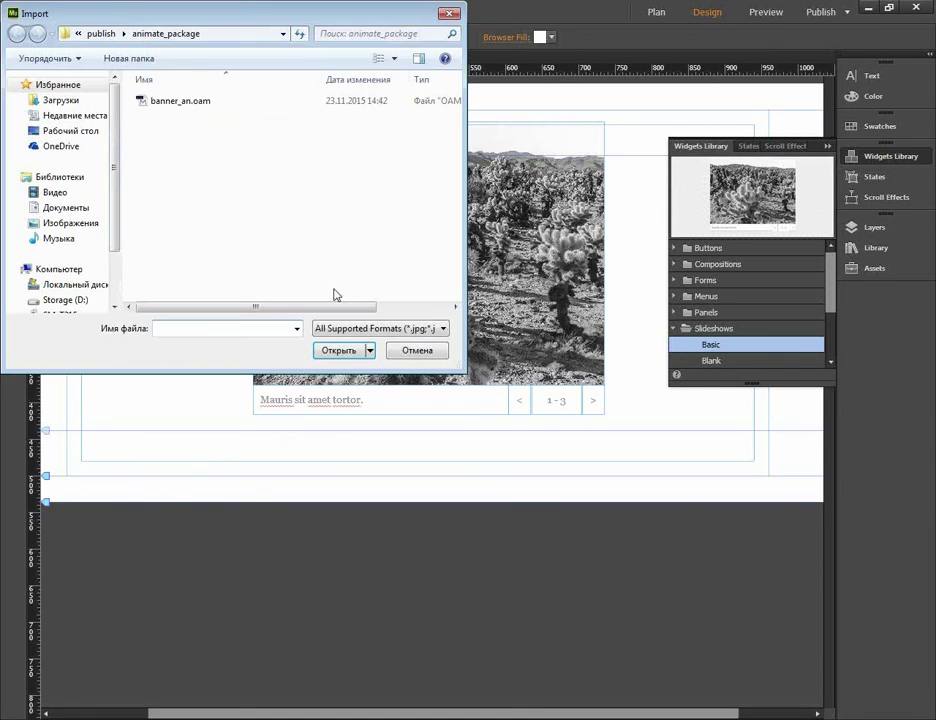
{"action": "left_click", "coordinate": [97, 36]}
{"action": "left_click", "coordinate": [149, 33]}
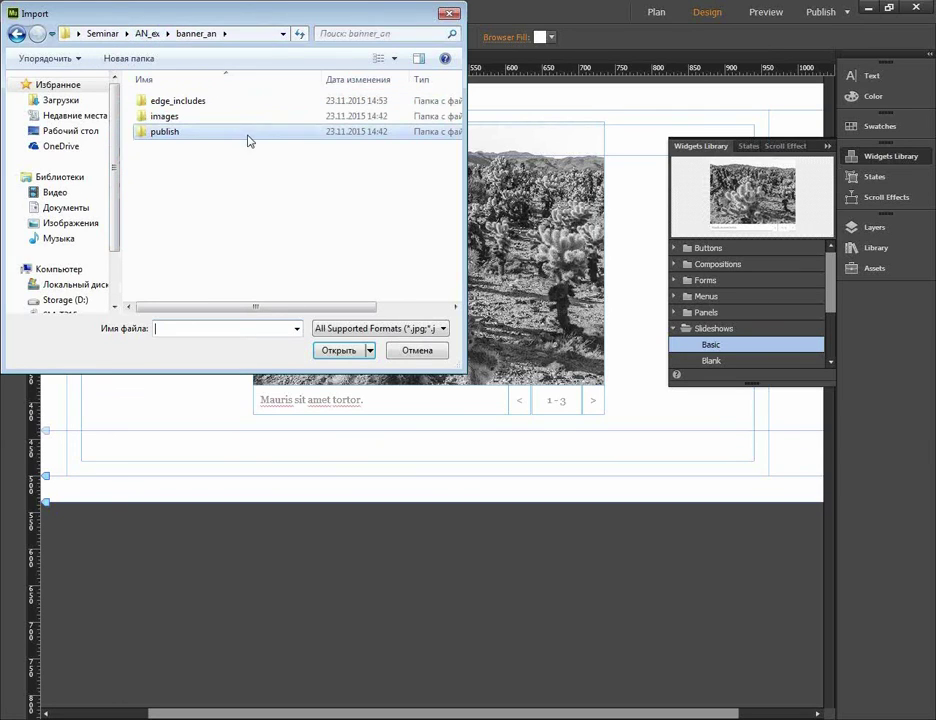
{"action": "left_click", "coordinate": [147, 33]}
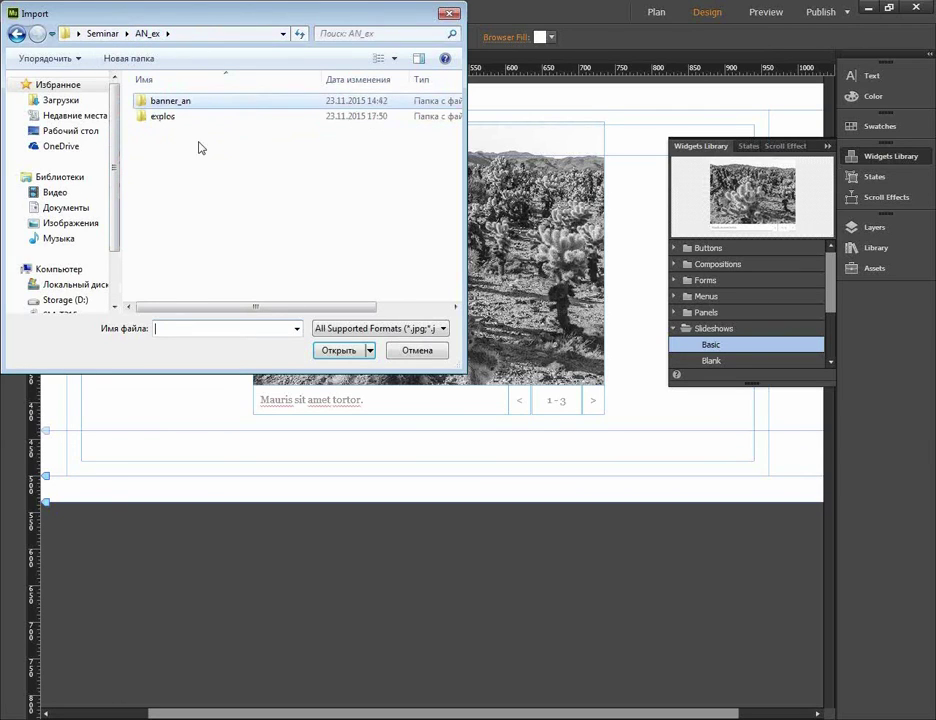
{"action": "left_click", "coordinate": [104, 33]}
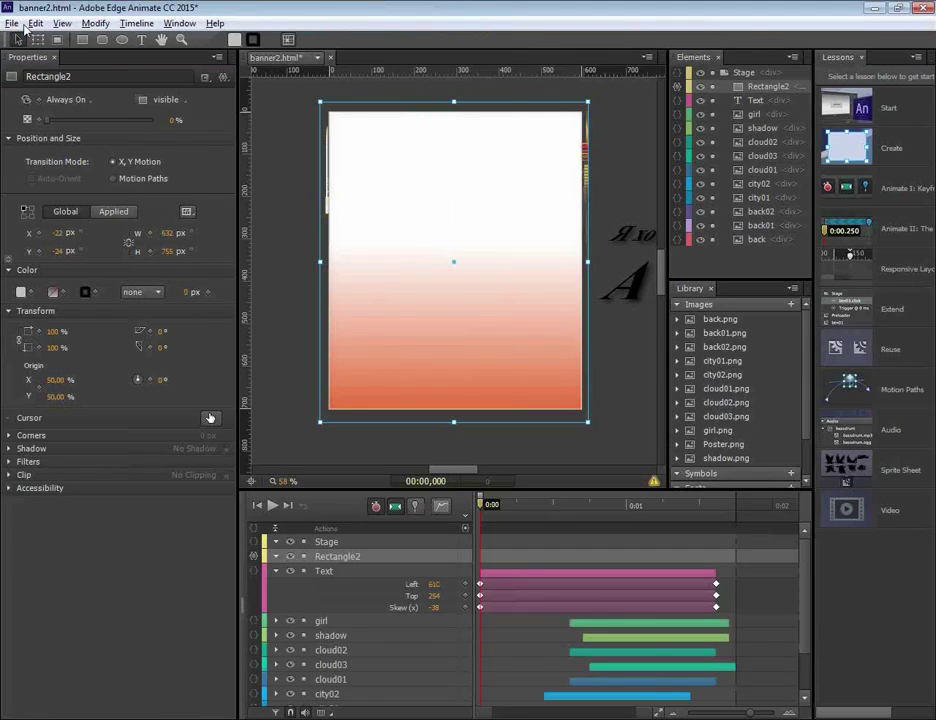
- Switch to Edge Animate and check the folder where banner2.html is saved, without saving again
{"action": "left_click", "coordinate": [12, 22]}
{"action": "left_click", "coordinate": [56, 142]}
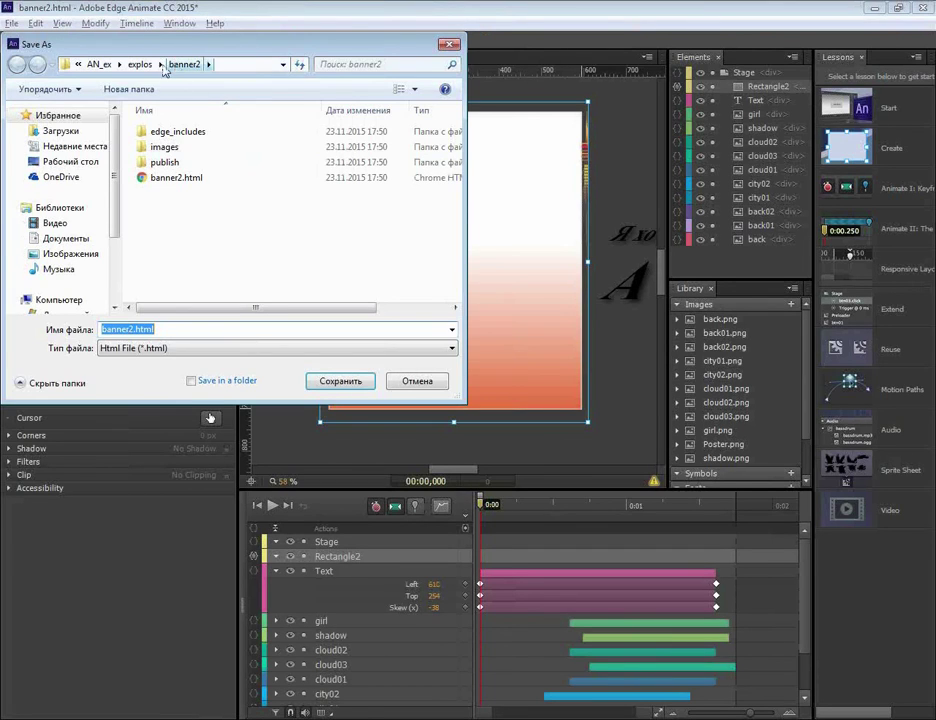
{"action": "left_click", "coordinate": [446, 50]}
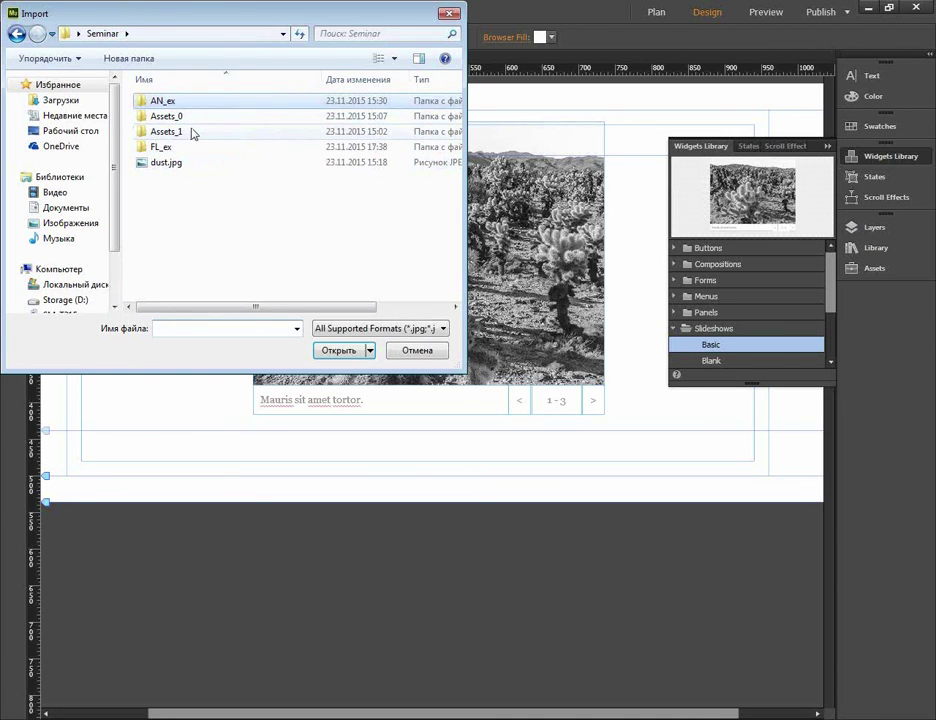
- Back in Muse, place banner2.oam from AN_ex\explos\banner2\publish\animate_package on the Home page at X 313, Y 457
{"action": "double_click", "coordinate": [145, 101]}
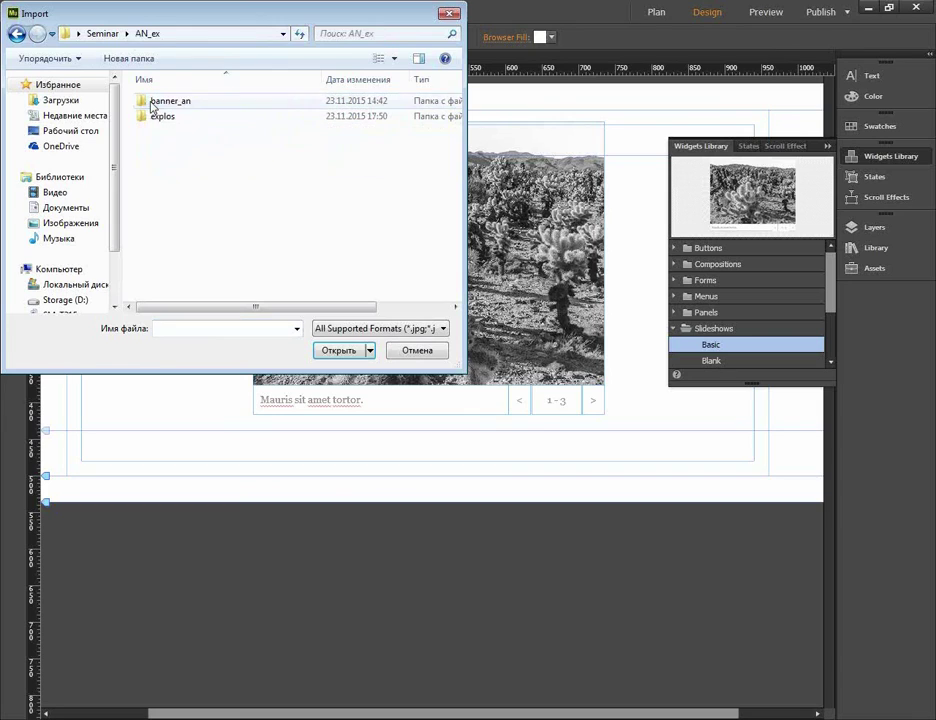
{"action": "double_click", "coordinate": [148, 117]}
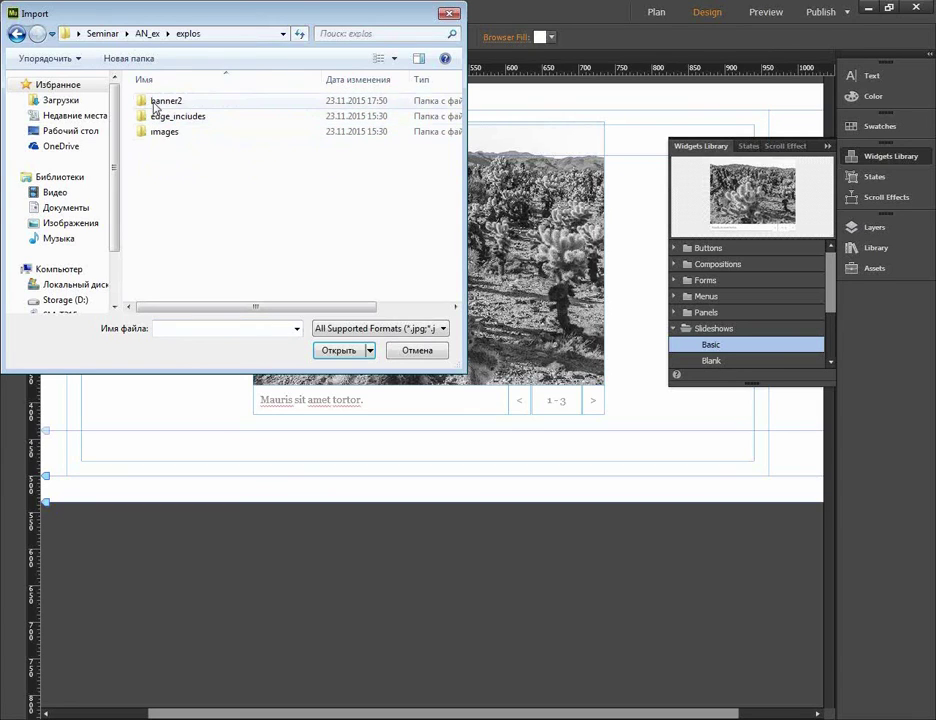
{"action": "double_click", "coordinate": [145, 101]}
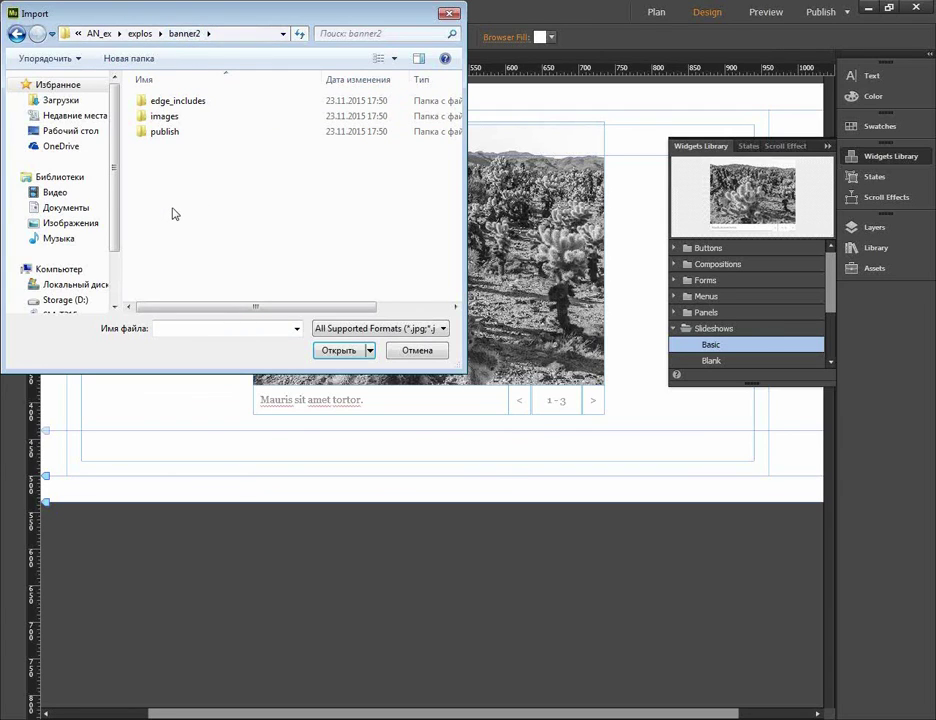
{"action": "double_click", "coordinate": [140, 134]}
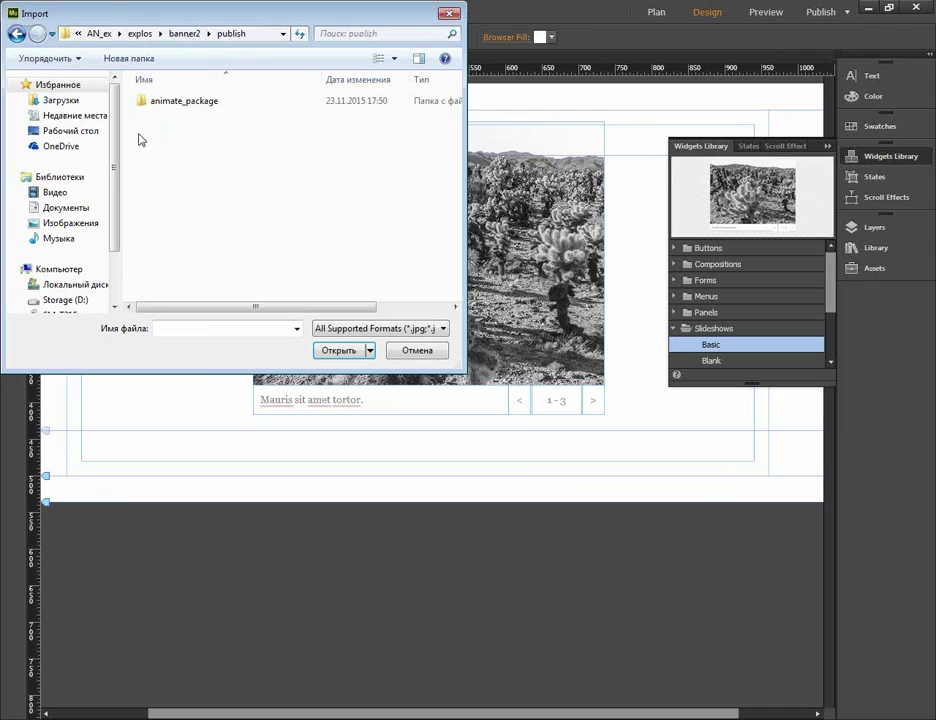
{"action": "double_click", "coordinate": [143, 101]}
{"action": "left_click", "coordinate": [163, 104]}
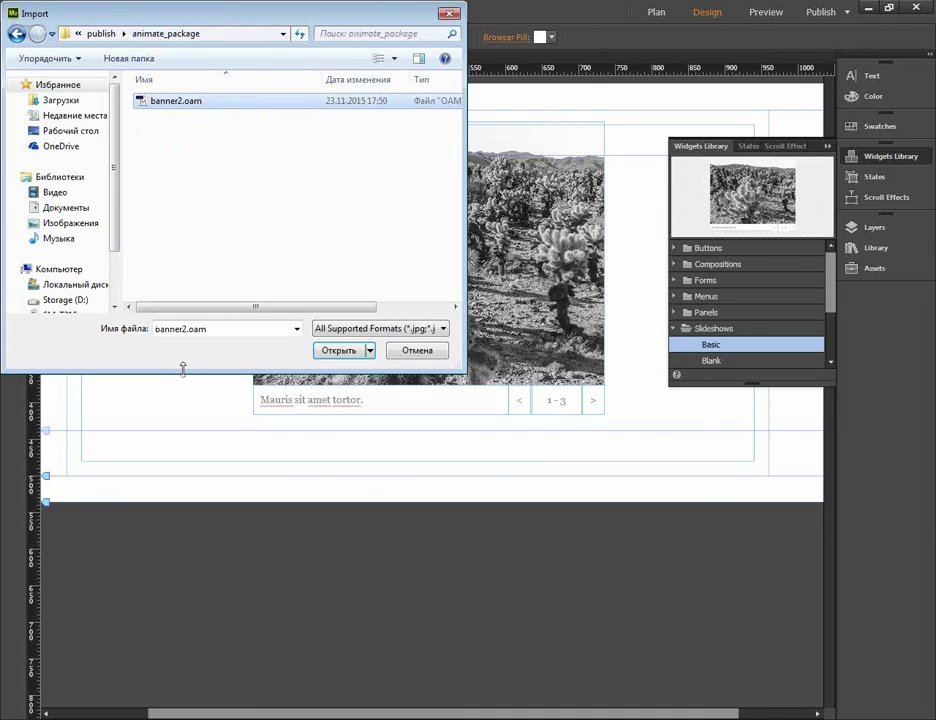
{"action": "left_click", "coordinate": [334, 354]}
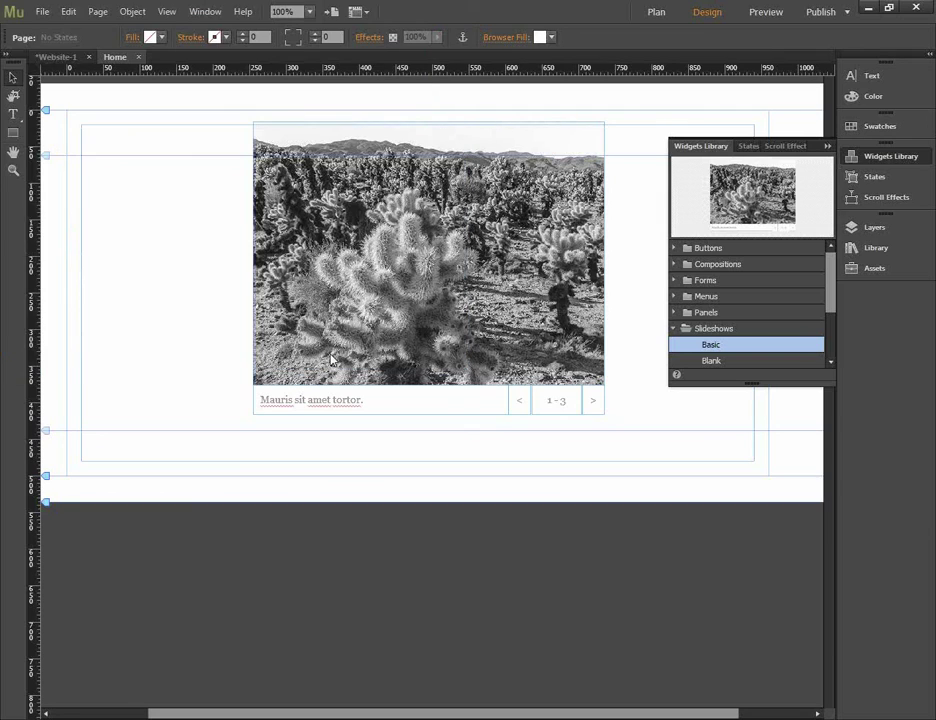
{"action": "left_click", "coordinate": [296, 444]}
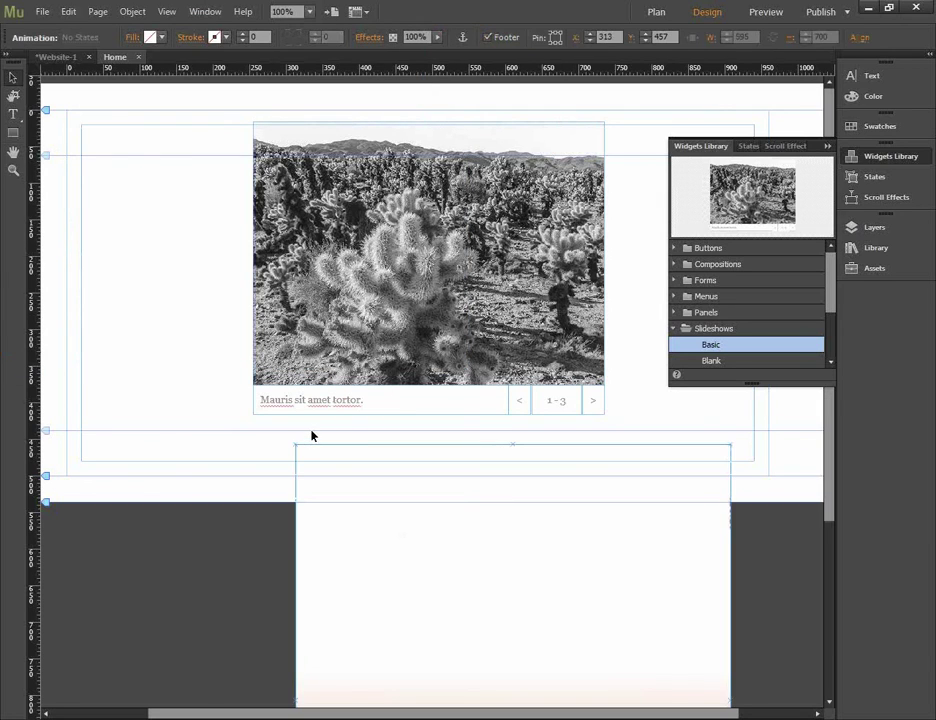
- Move the banner animation to about X 6, Y -19 and the slideshow to X 539, Y 57
{"action": "left_click_drag", "start_coordinate": [404, 482], "coordinate": [184, 150]}
{"action": "left_click_drag", "start_coordinate": [309, 274], "coordinate": [303, 257]}
{"action": "left_click", "coordinate": [577, 282]}
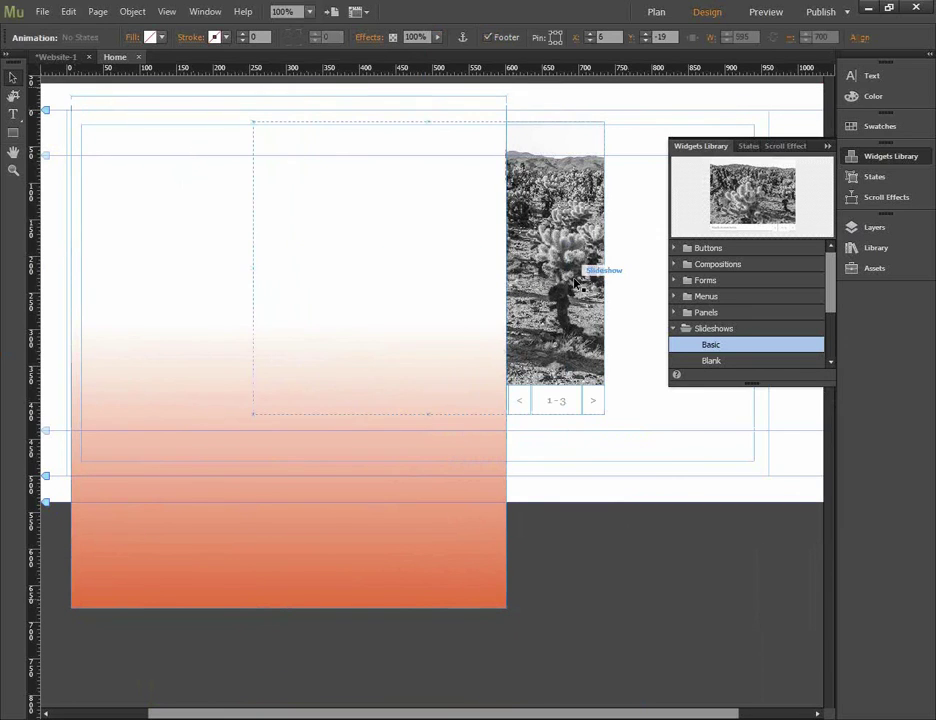
{"action": "left_click_drag", "start_coordinate": [531, 290], "coordinate": [591, 305]}
- Preview the Home page in the browser, test the banner's link, close the opened page and return to Muse
{"action": "left_click", "coordinate": [42, 11]}
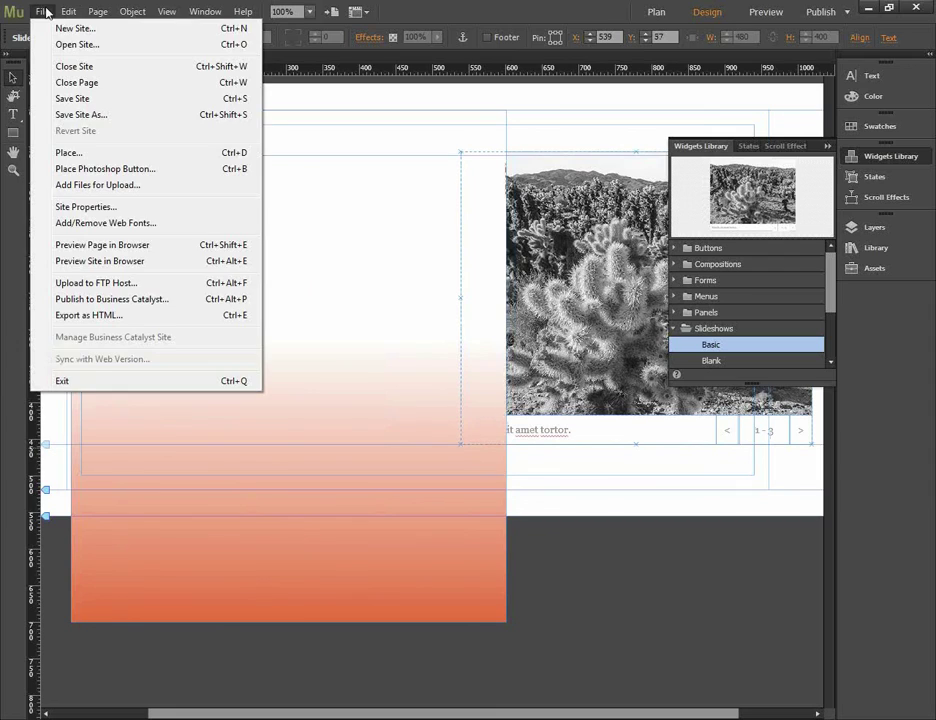
{"action": "left_click", "coordinate": [140, 248]}
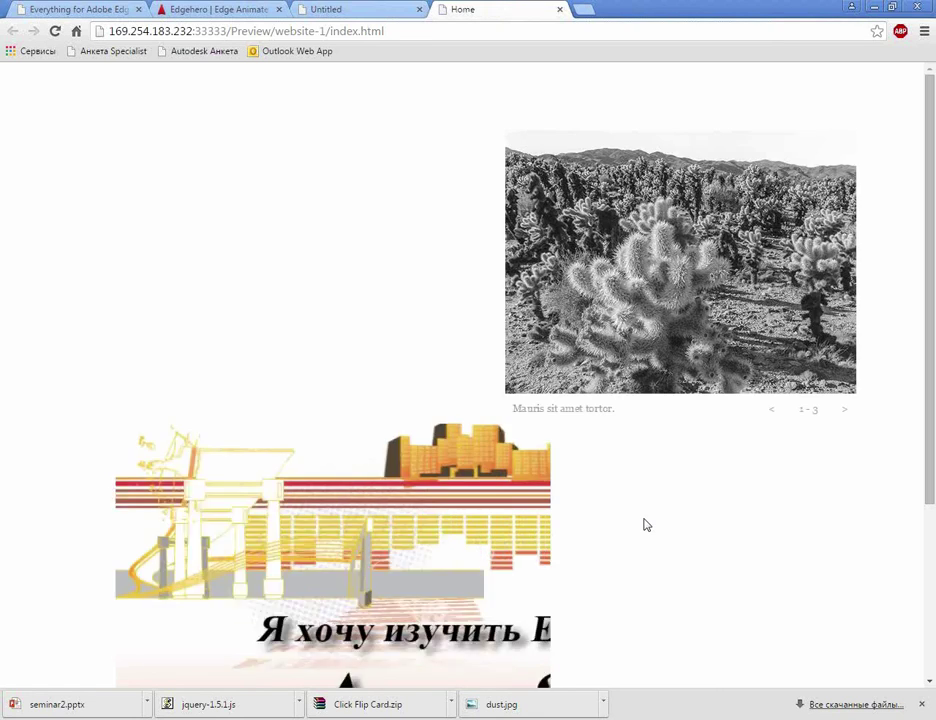
{"action": "left_click", "coordinate": [313, 474]}
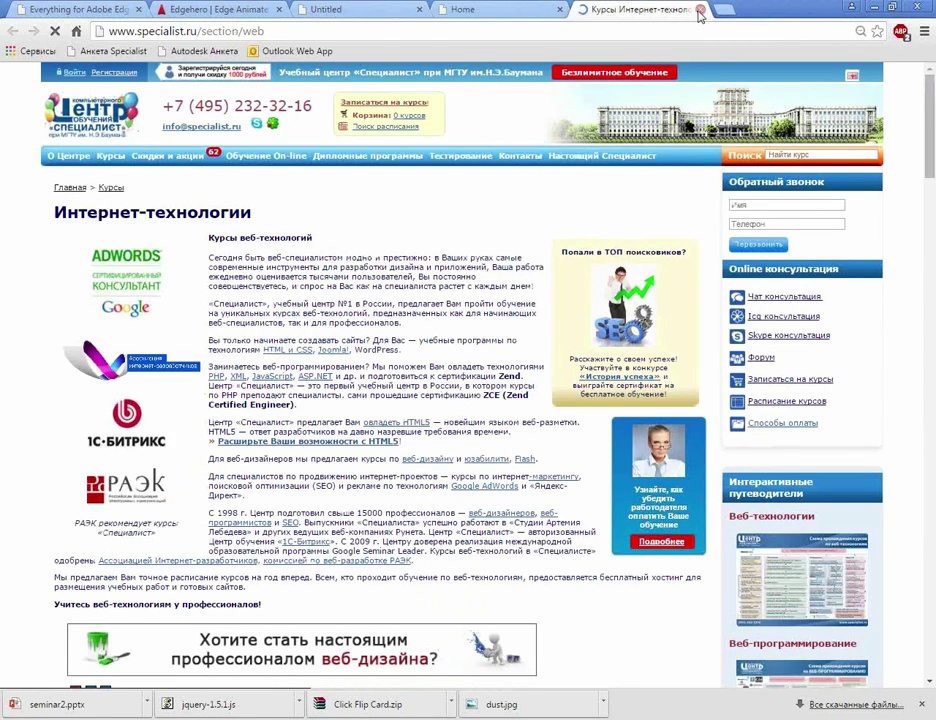
{"action": "left_click", "coordinate": [700, 10]}
{"action": "key", "text": "alt+Tab"}
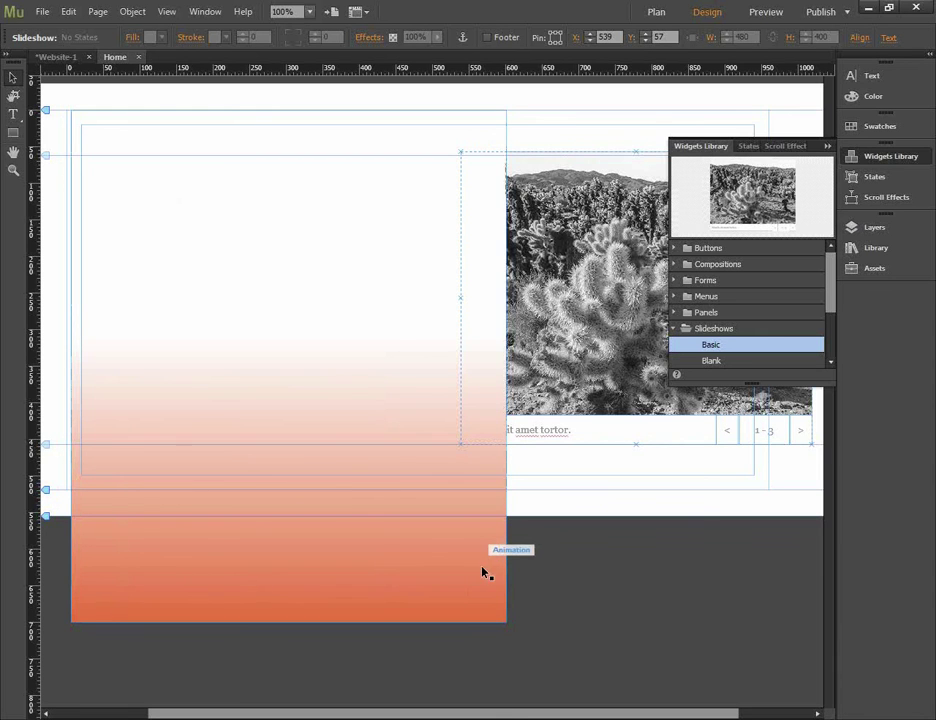
- Move the banner animation to X 0, Y -40, and switch to PowerPoint to show slide 2 of seminar2.pptx
{"action": "left_click", "coordinate": [452, 595]}
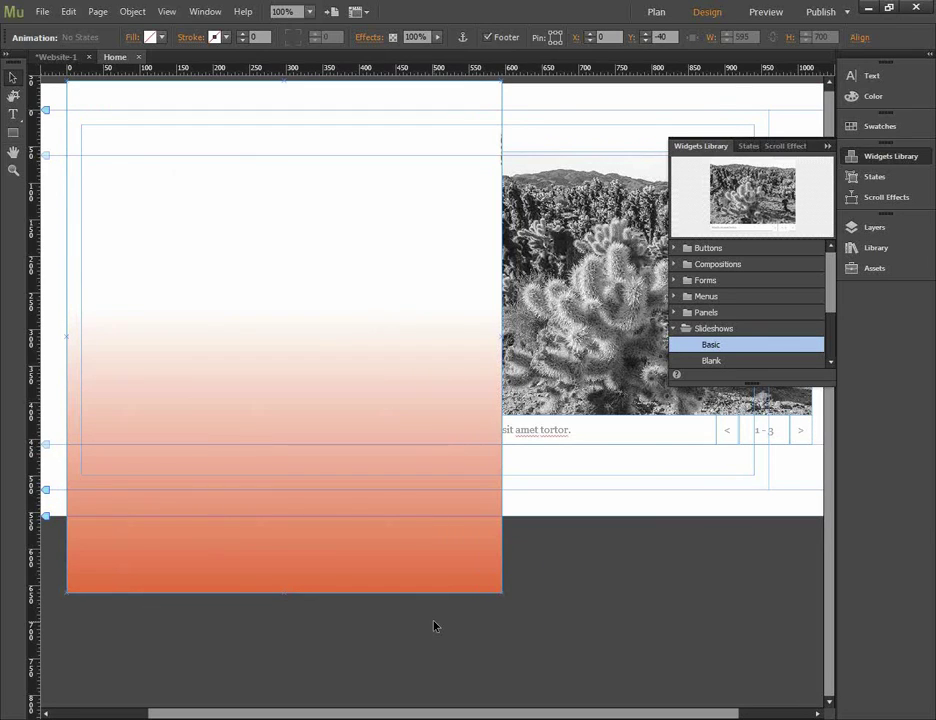
{"action": "key", "text": "alt+Tab"}
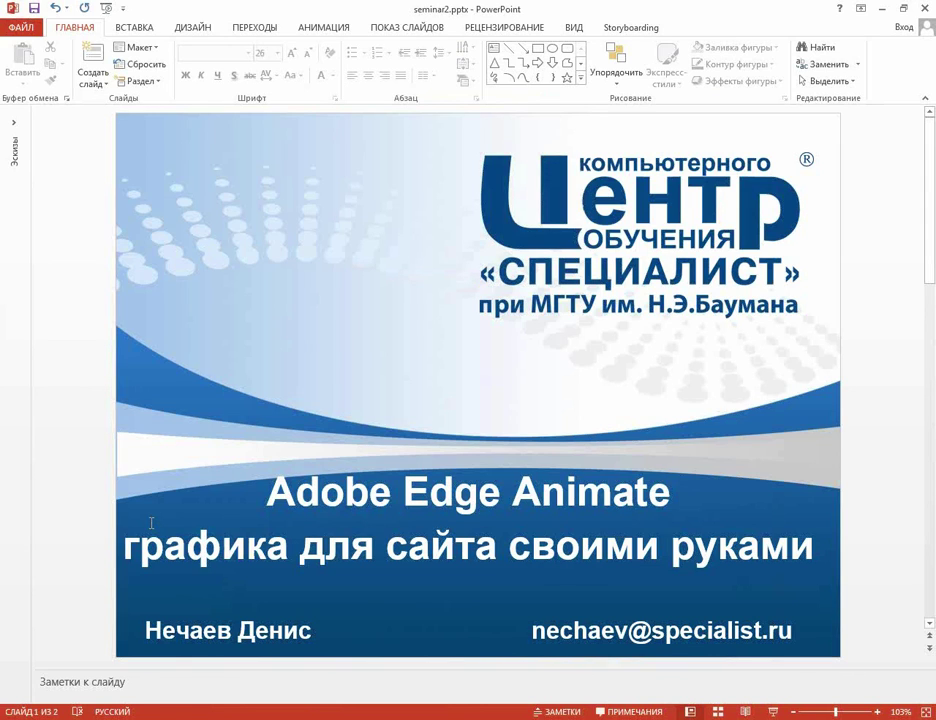
{"action": "scroll", "coordinate": [151, 523], "scroll_direction": "down", "scroll_amount": 1}
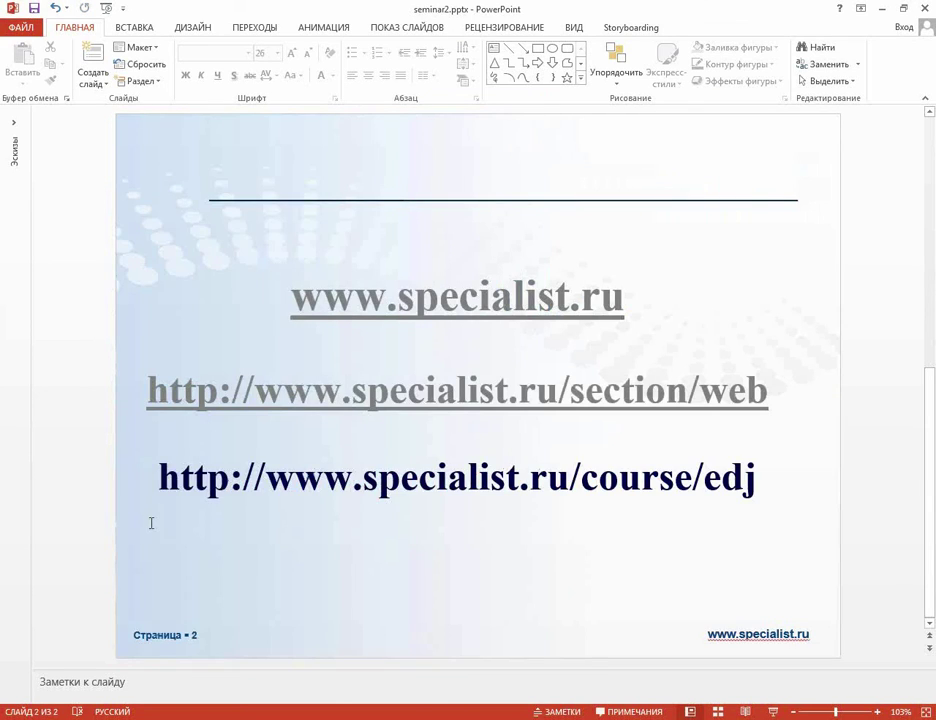